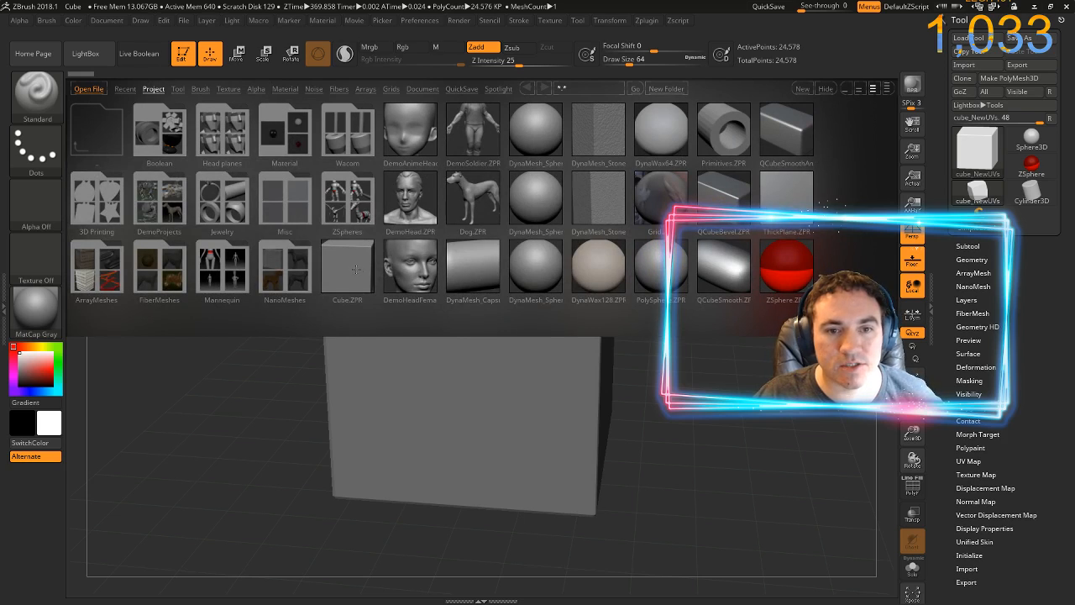
Open the Cube.ZPR project without keeping the current one and subdivide the cube three times
double_click(355, 268)
left_click(575, 344)
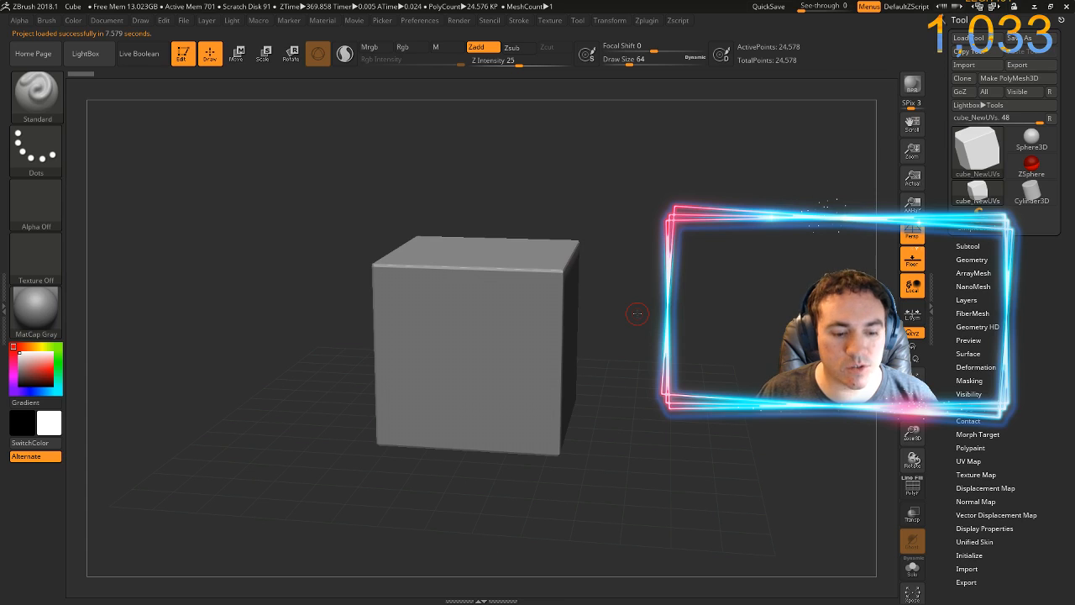
key("ctrl+d")
key("ctrl+d")
key("ctrl+d")
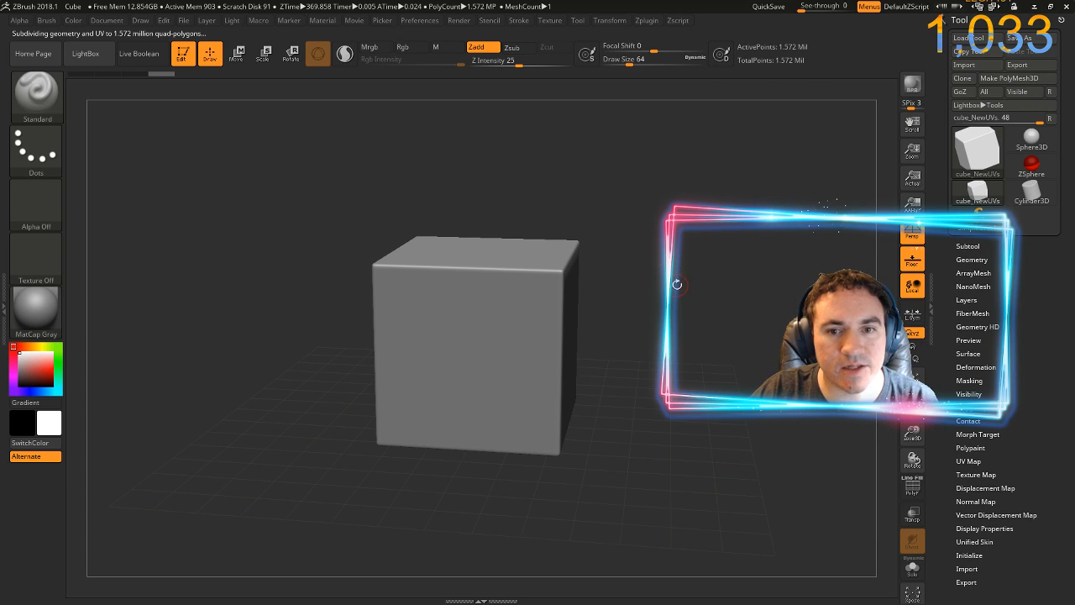
key("f")
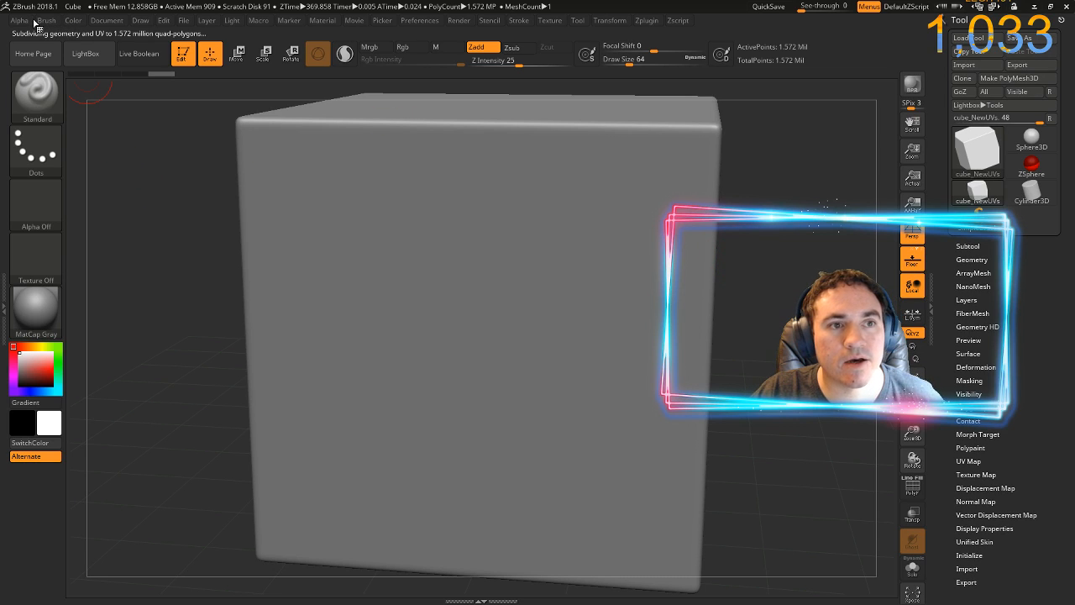
left_click(107, 20)
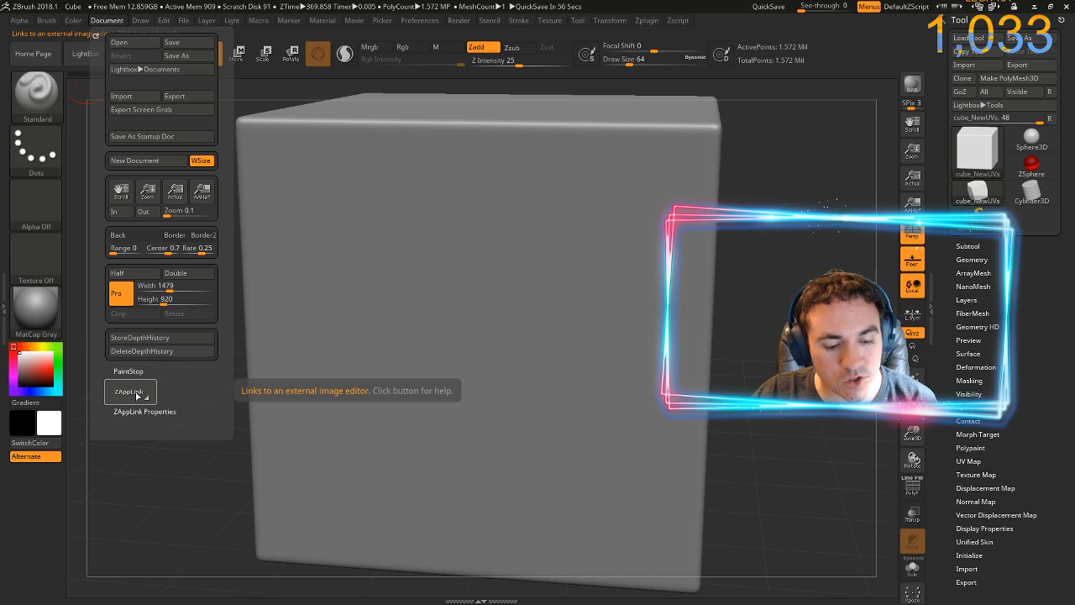
left_click(137, 393, "ctrl+alt")
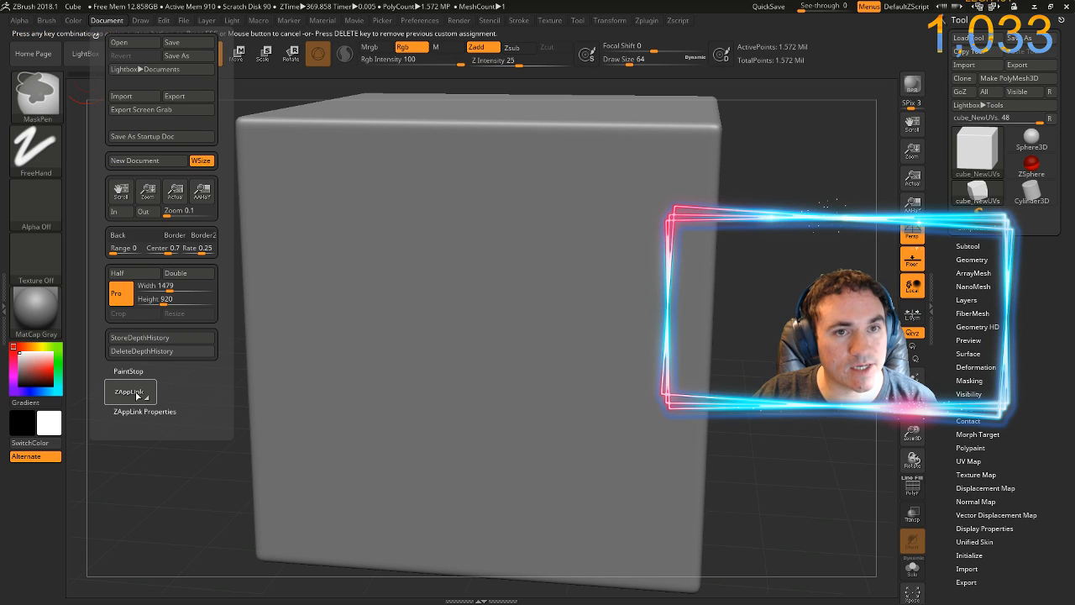
key("Escape")
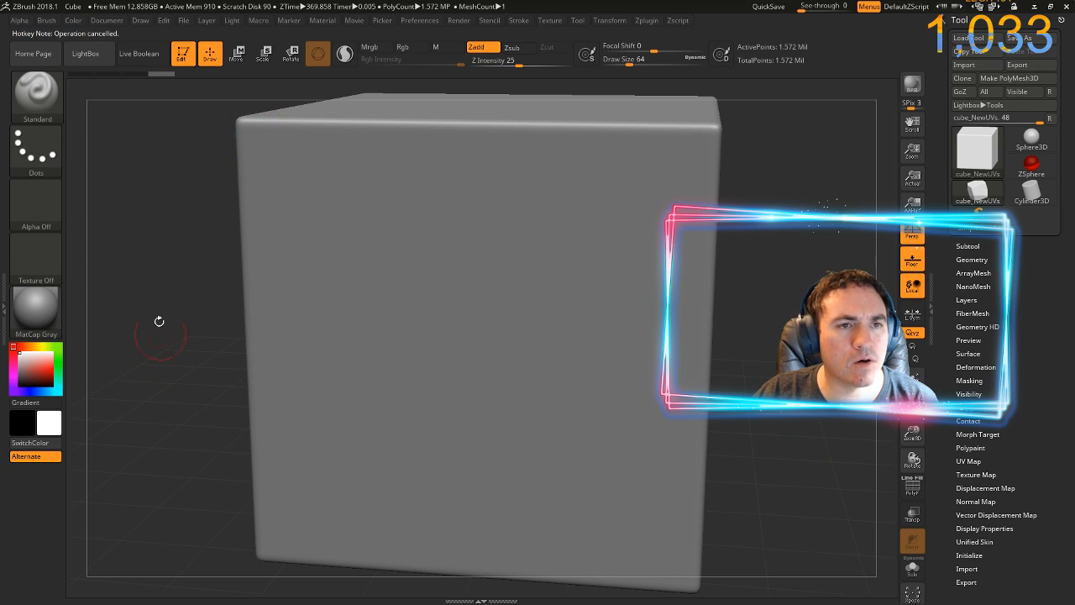
Assign a custom hotkey to the ZAppLink command
left_click(104, 22)
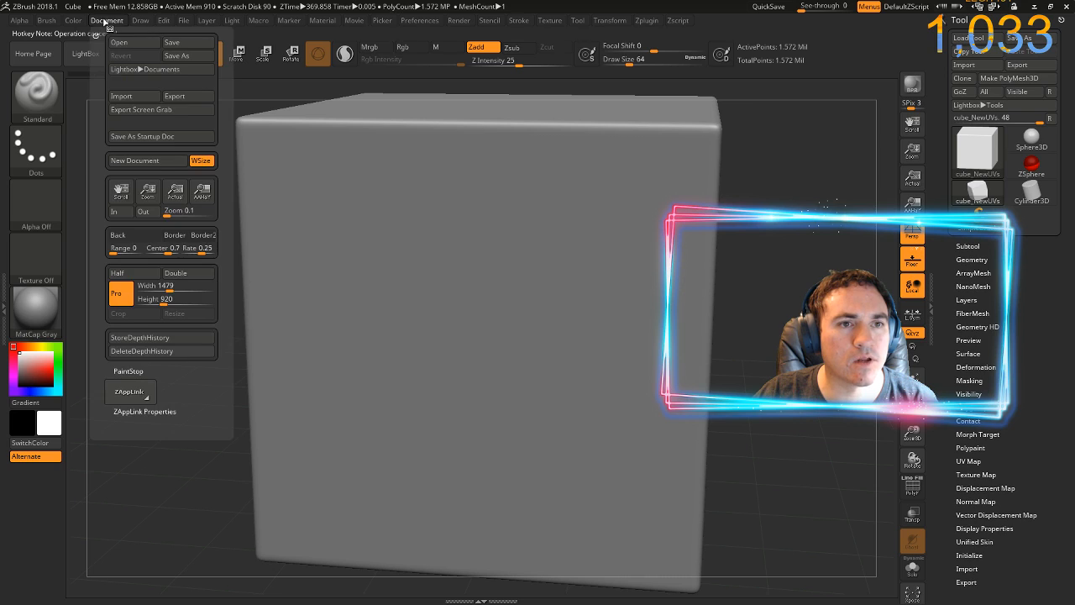
left_click(128, 395, "ctrl+alt")
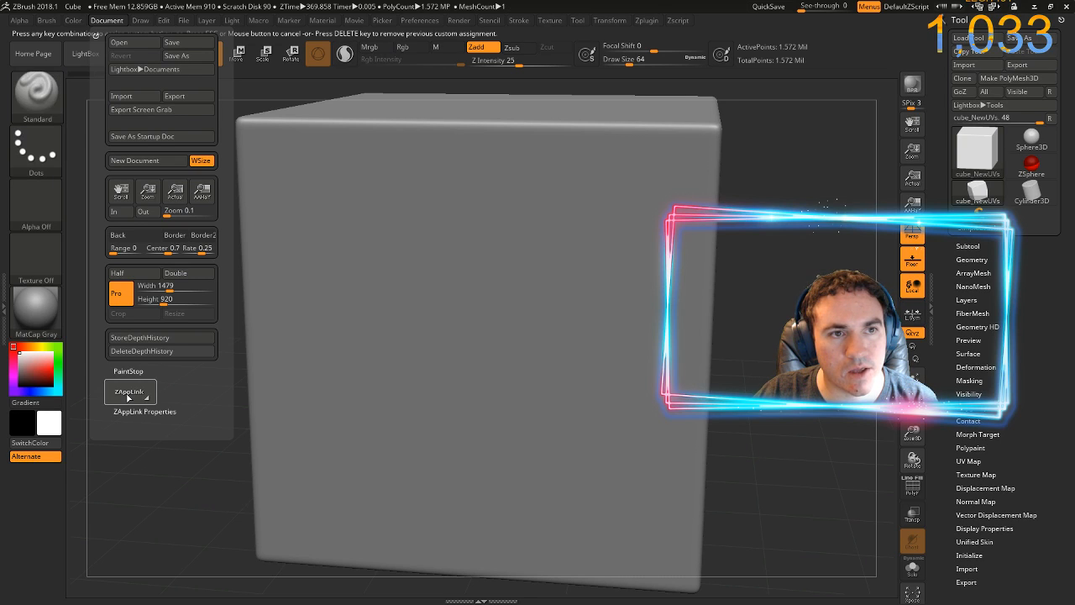
key("a")
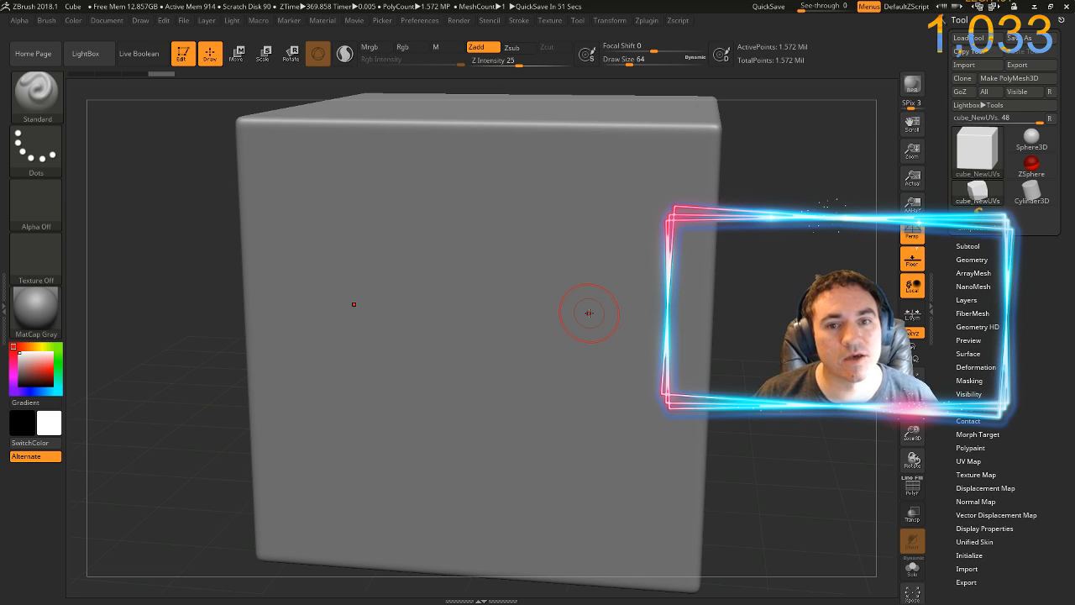
Drop the cube through ZAppLink Projection into Photoshop and update TempZAppLinkExport.psd to its new disk copy, viewing the whole cube
key("ctrl+shift+s")
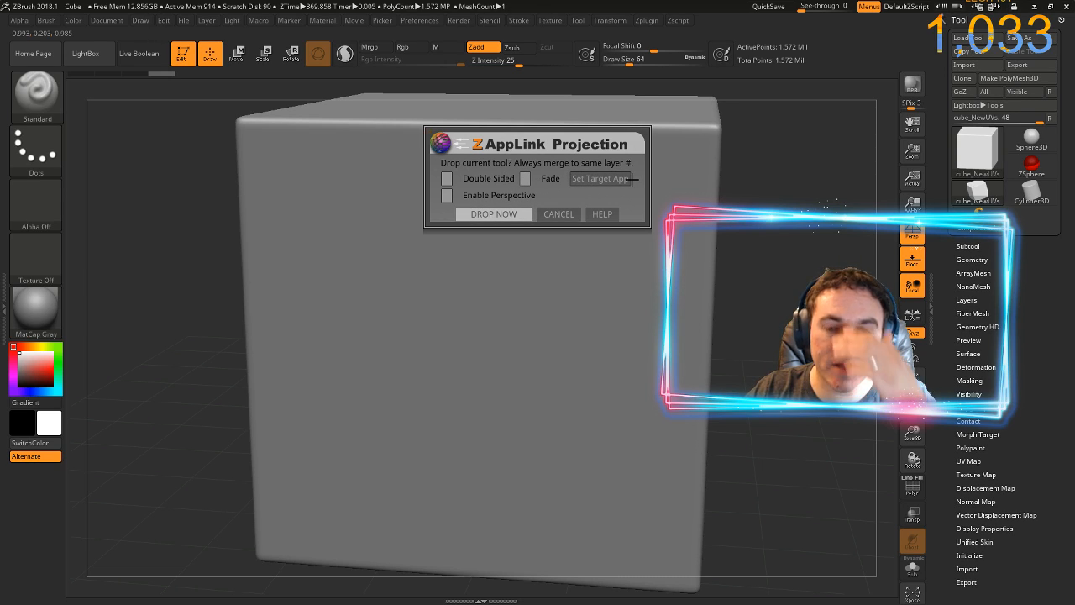
left_click(493, 215)
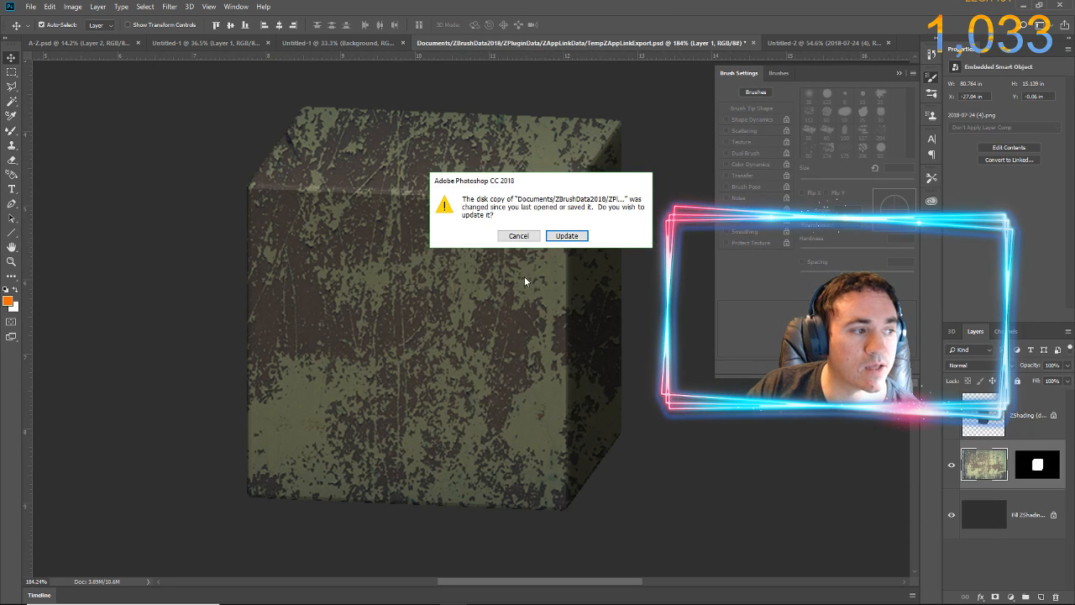
left_click(574, 236)
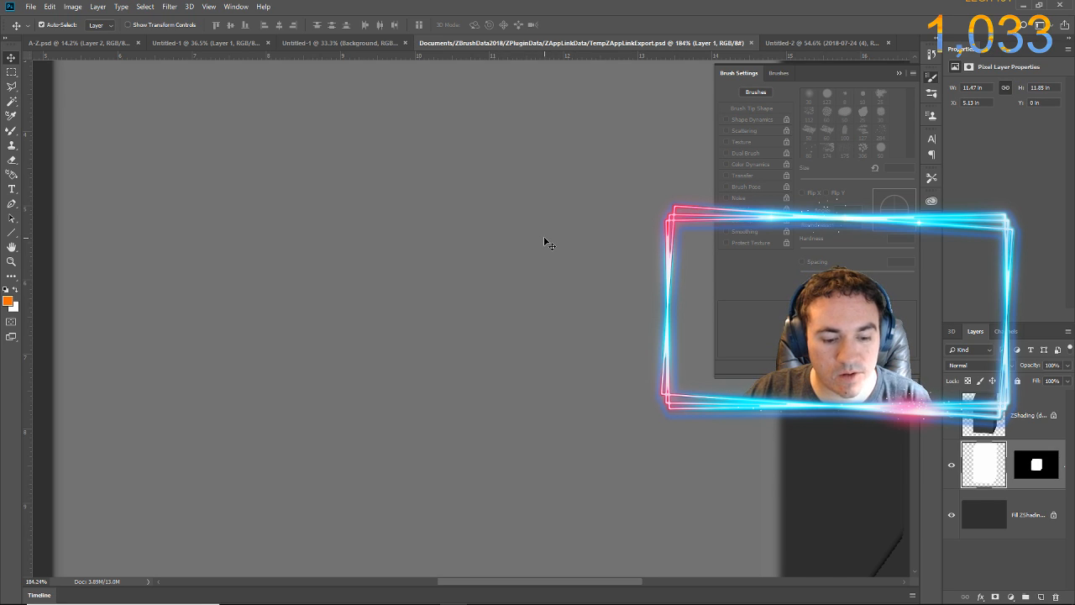
key("ctrl+0")
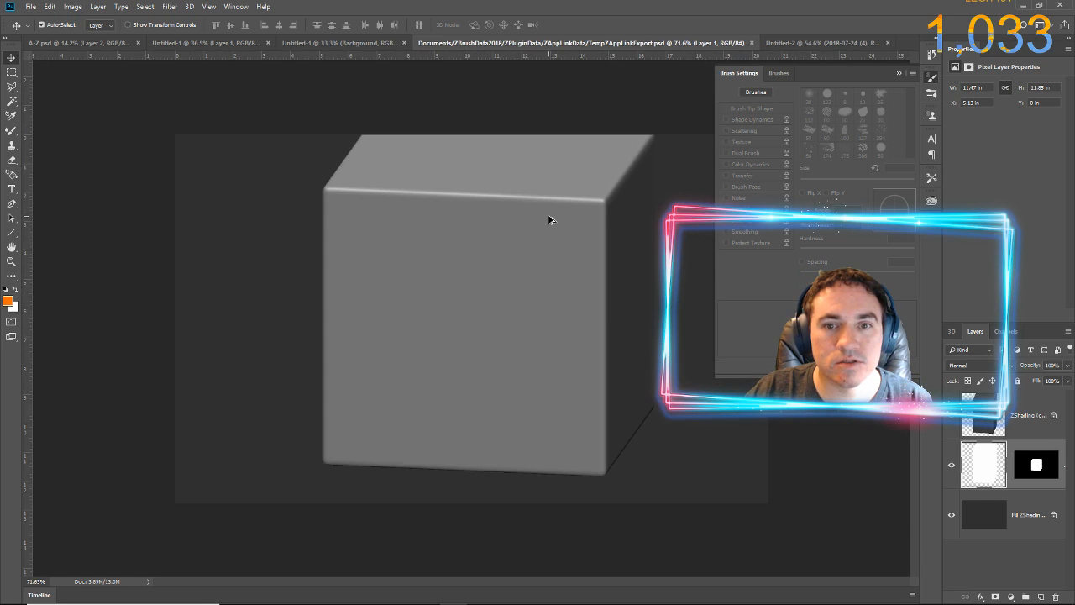
scroll(550, 202, "up", 1)
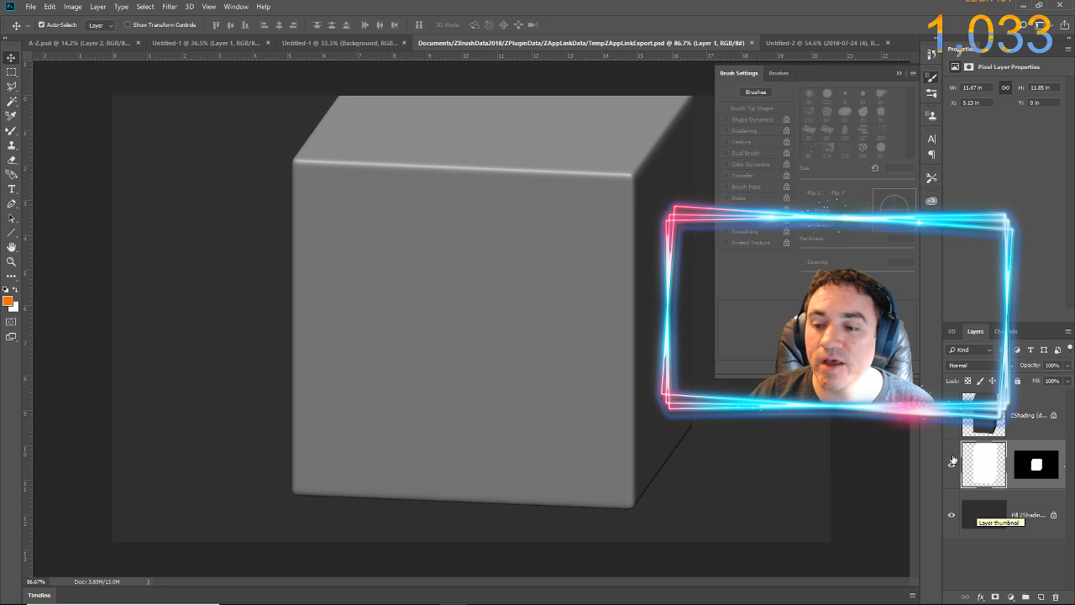
Toggle the visibility of the bottom Fill ZShading layer and the masked Layer 1 to examine what each one contributes
left_click(979, 518)
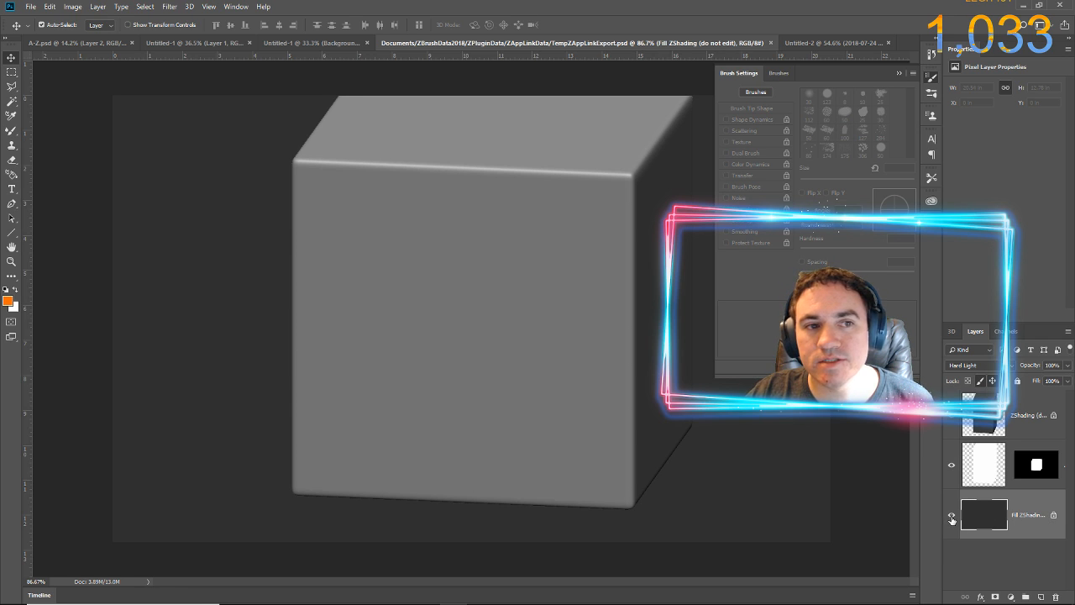
left_click(951, 518)
left_click(952, 518)
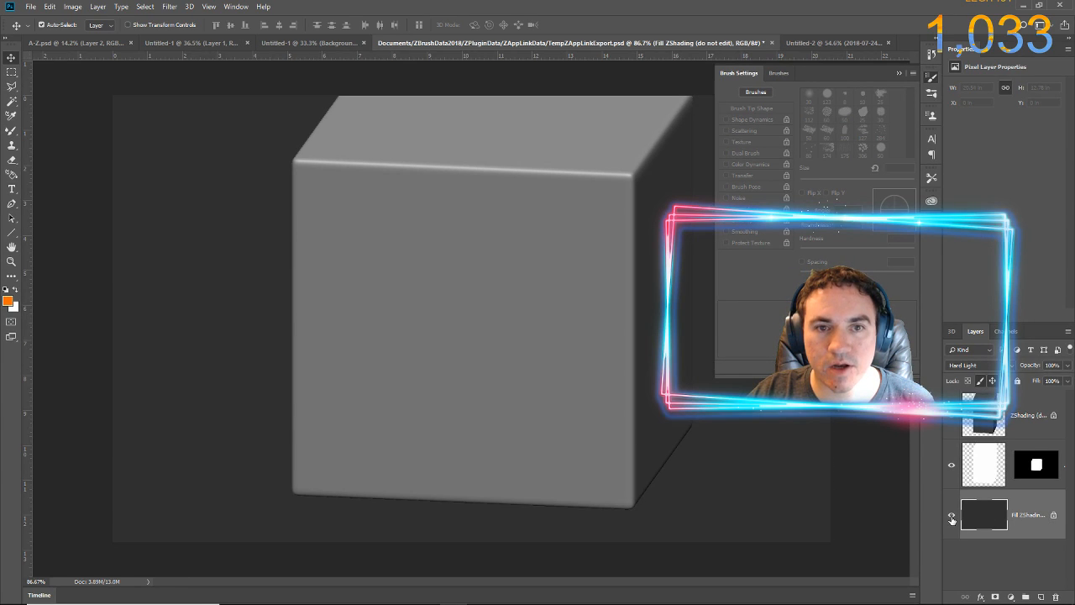
left_click(951, 518)
left_click(952, 518)
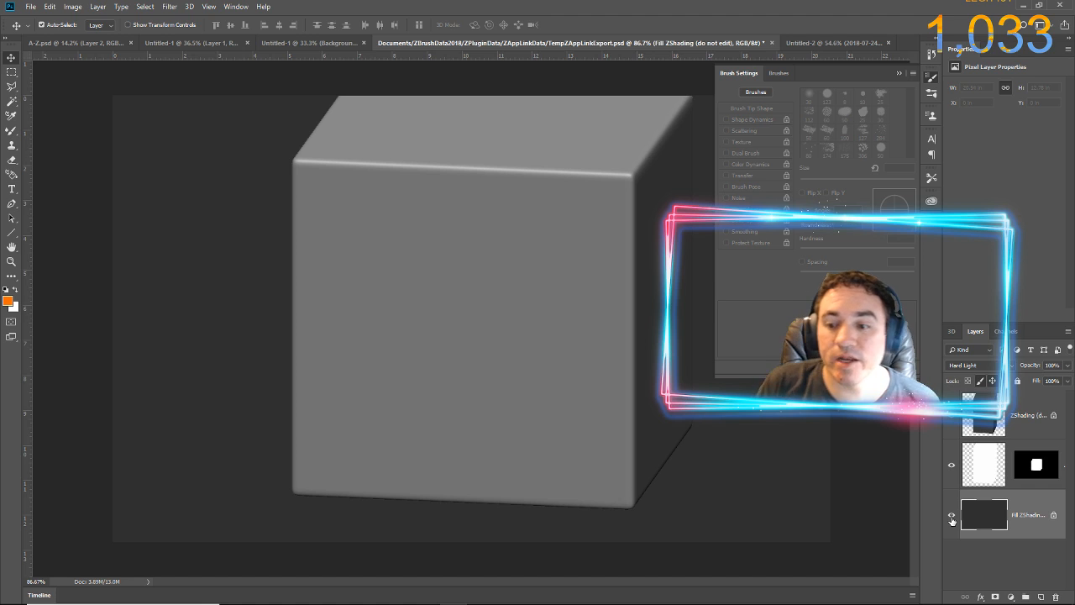
left_click(951, 518)
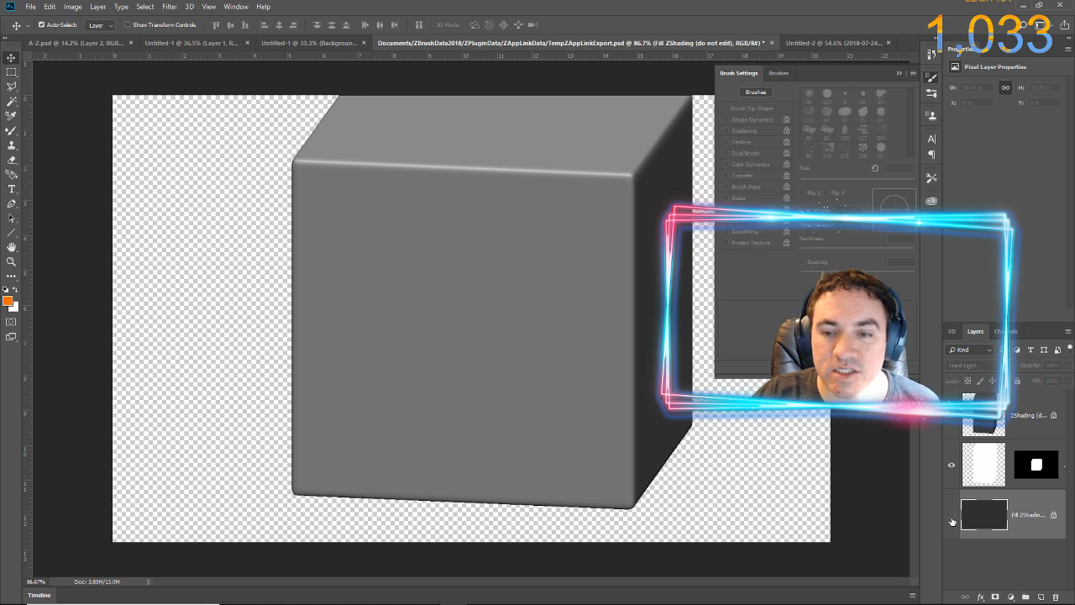
left_click(951, 518)
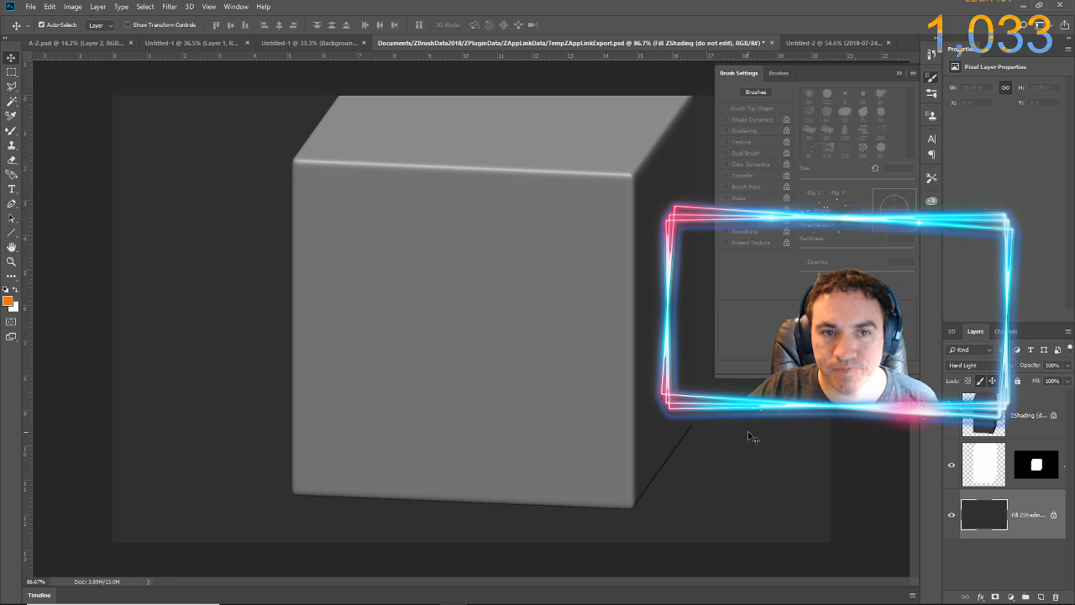
left_click(951, 465)
left_click(952, 465)
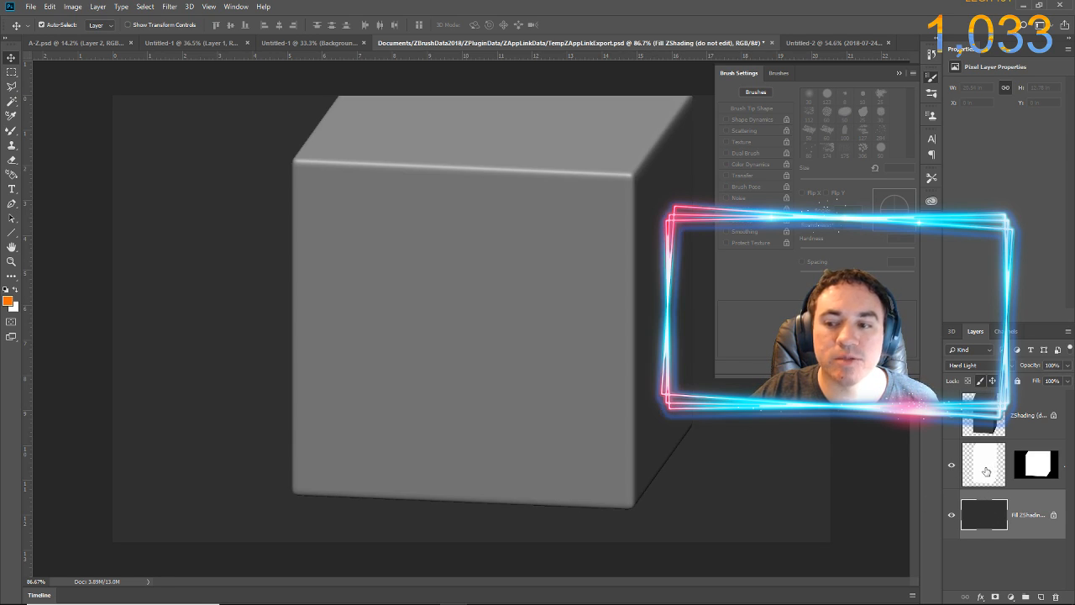
Scribble freehand orange strokes with the Brush Tool over the cube's upper-left front area on the masked Layer 1
left_click(986, 471)
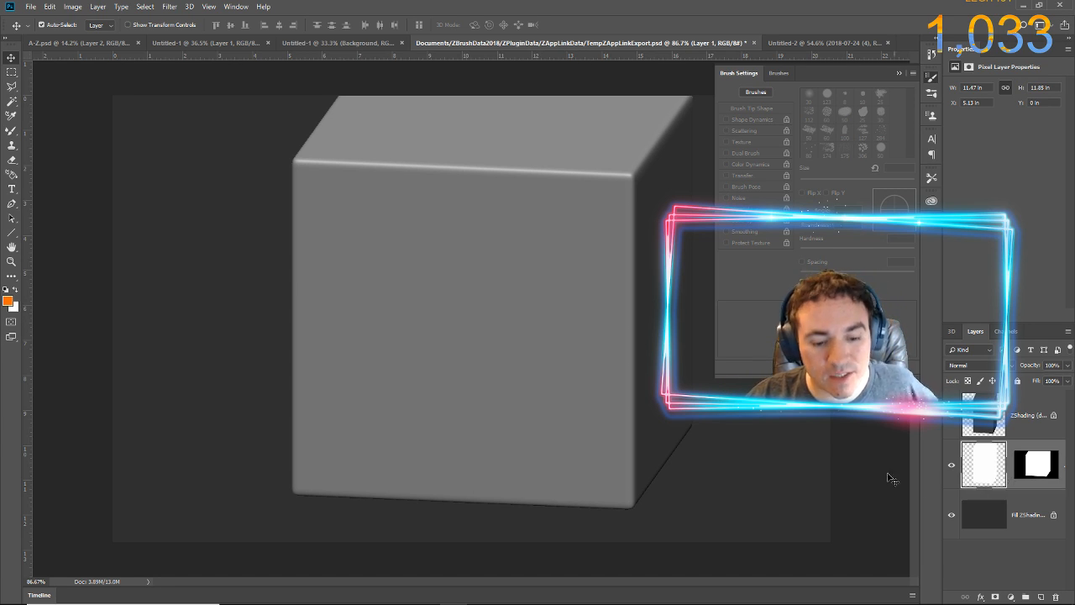
right_click(11, 134)
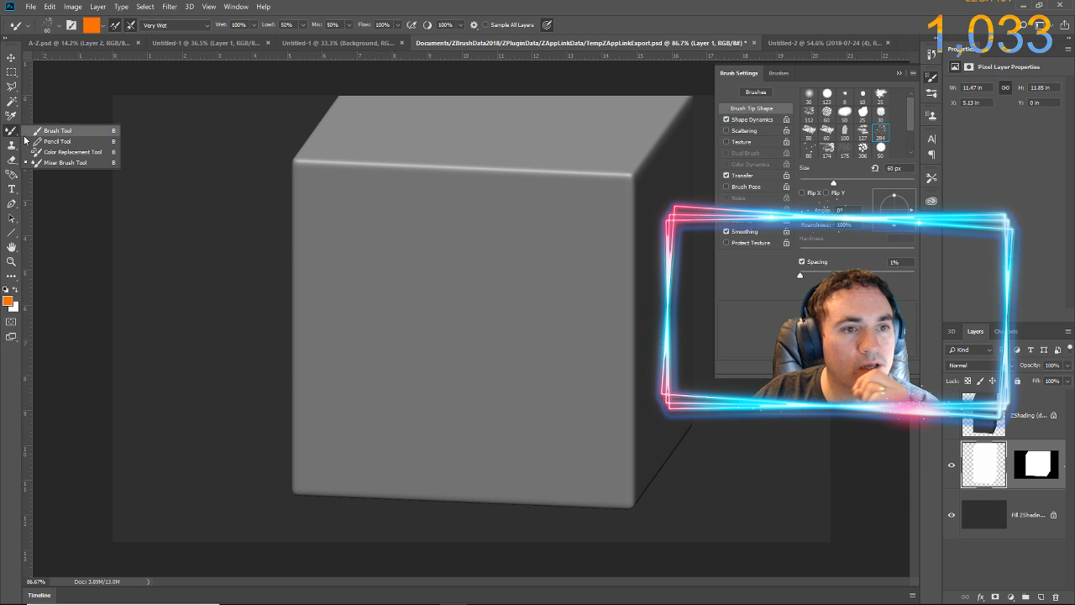
left_click(31, 133)
mouse_move(444, 271)
left_mouse_down()
mouse_move(303, 217)
mouse_move(233, 268)
mouse_move(396, 241)
mouse_move(424, 288)
mouse_move(257, 326)
mouse_move(314, 186)
mouse_move(355, 208)
mouse_move(239, 141)
mouse_move(336, 240)
mouse_move(300, 147)
mouse_move(340, 261)
mouse_move(332, 191)
mouse_move(376, 361)
mouse_move(321, 272)
mouse_move(342, 344)
mouse_move(419, 368)
mouse_move(310, 241)
mouse_move(492, 340)
mouse_move(331, 249)
mouse_move(484, 199)
mouse_move(260, 330)
mouse_move(306, 369)
left_mouse_up()
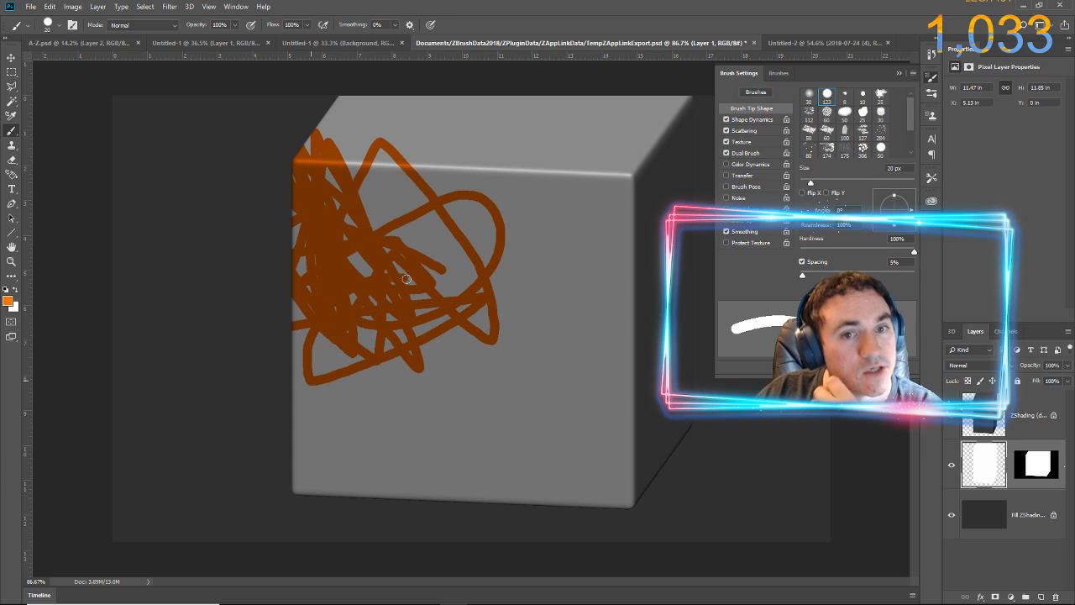
Save the painted PSD, switch back to ZBrush, and re-enter and pick up the edited projection on the cube
left_click(30, 7)
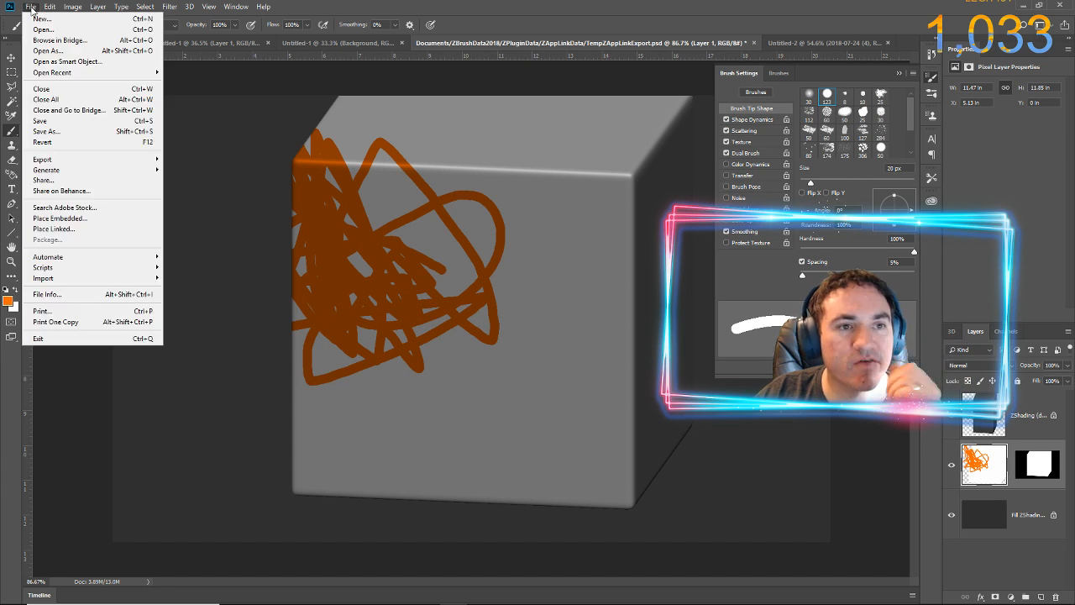
left_click(52, 120)
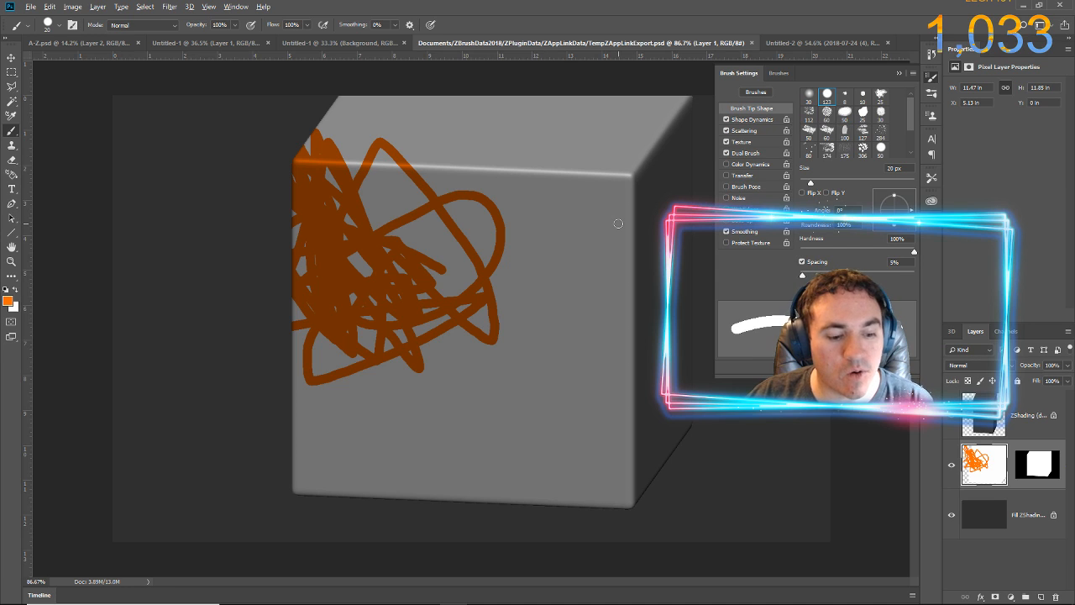
key("alt+Tab")
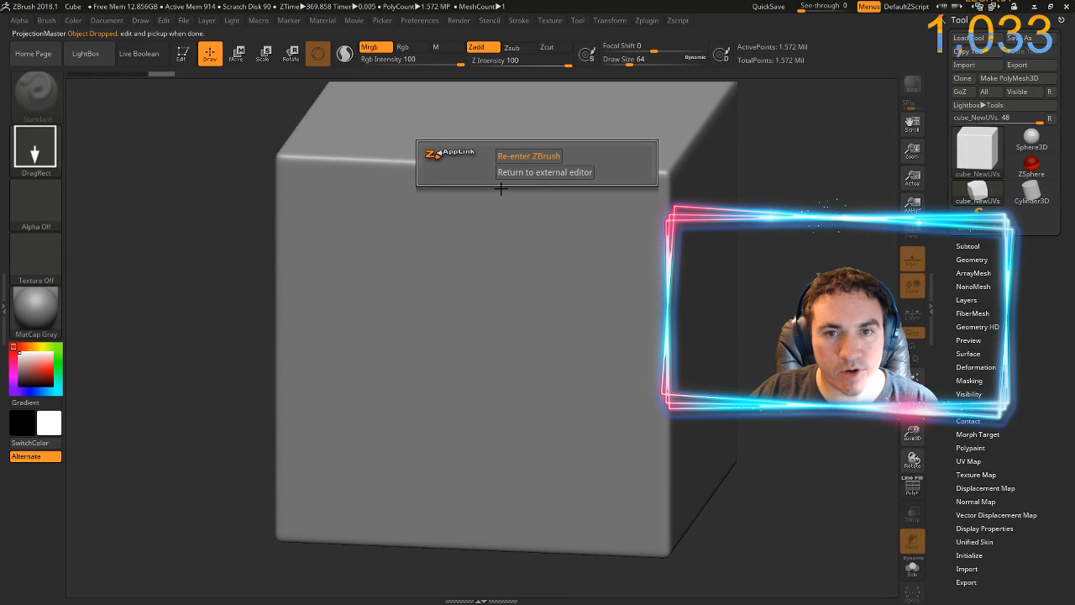
left_click(520, 156)
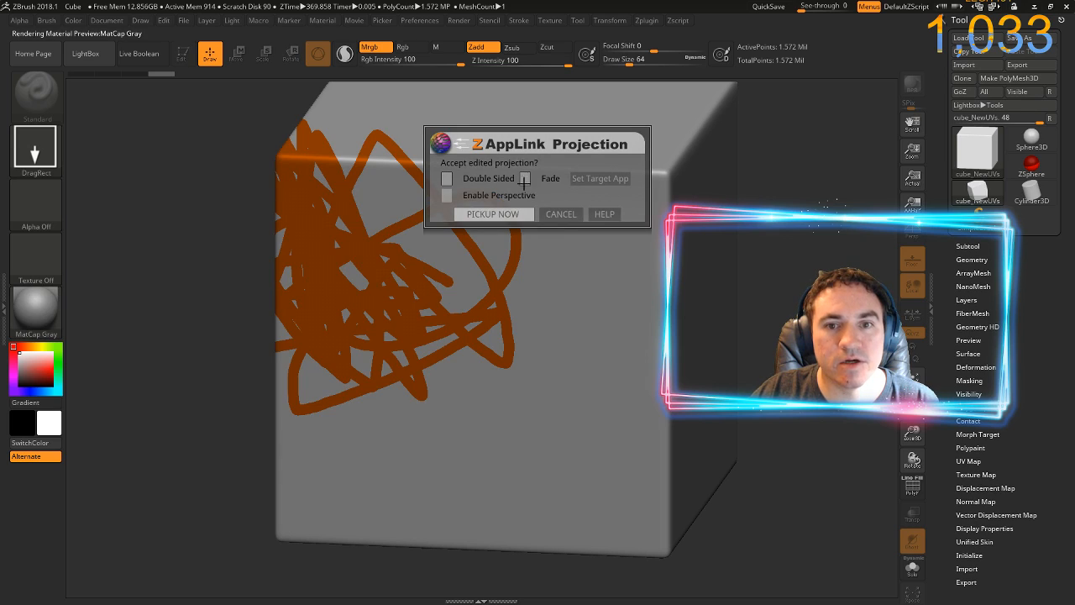
left_click(505, 213)
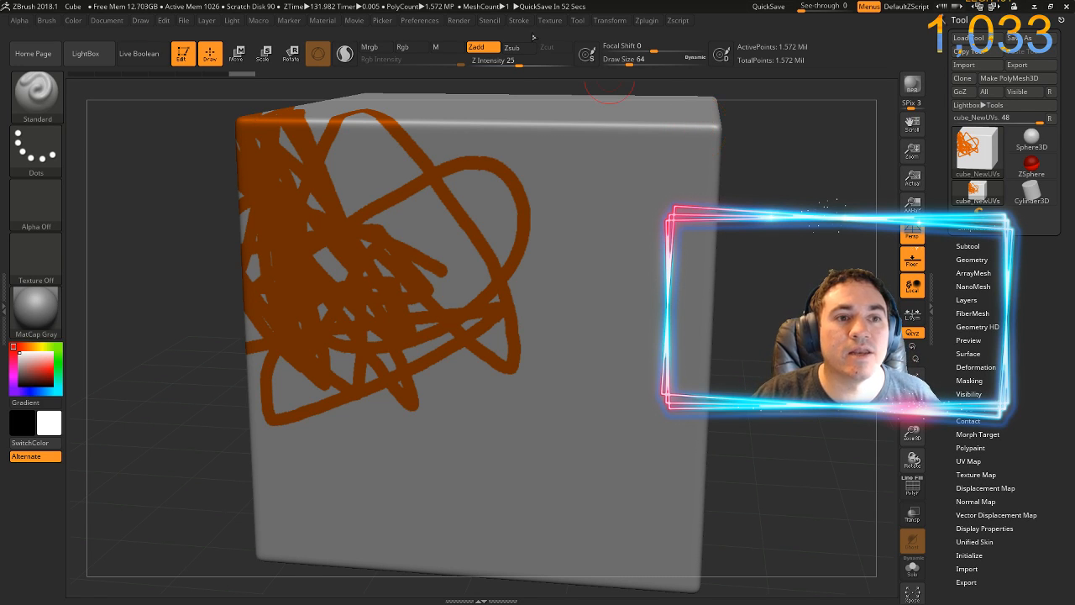
Set the document background colour to the orange sampled from the paint on the cube
left_click(98, 25)
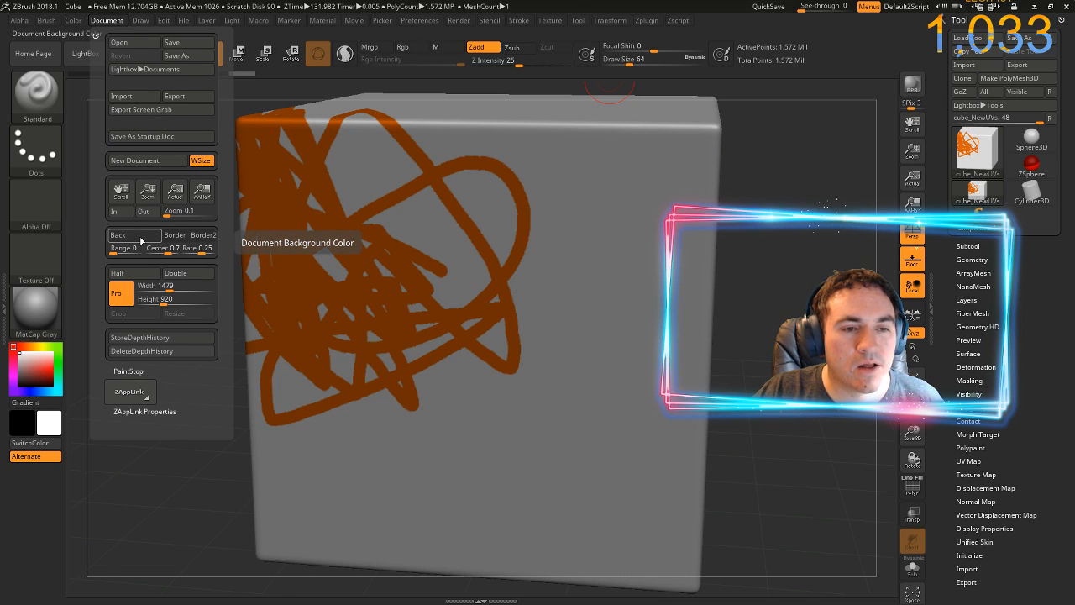
left_click_drag(132, 241, 282, 211)
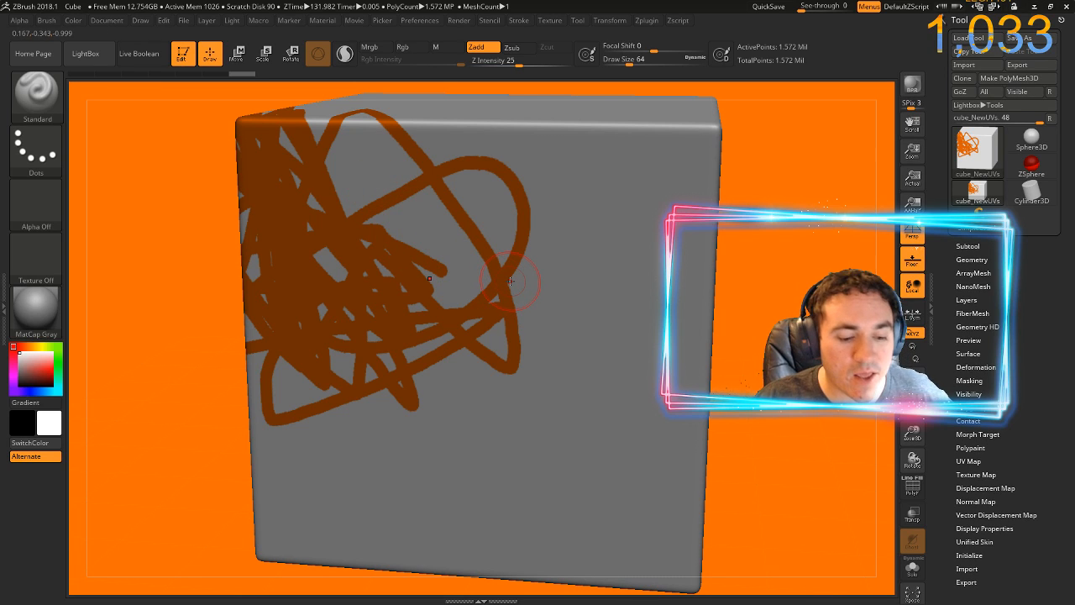
Send the cube to Photoshop again through ZAppLink to check the exported background, and return to ZBrush without editing the PSD
key("ctrl+shift+s")
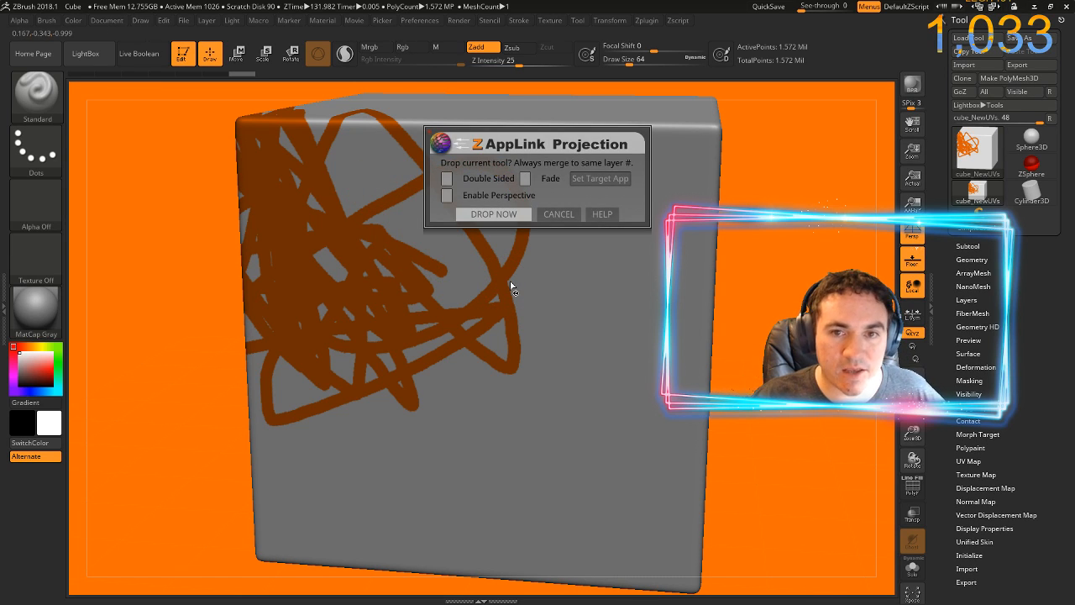
left_click(494, 214)
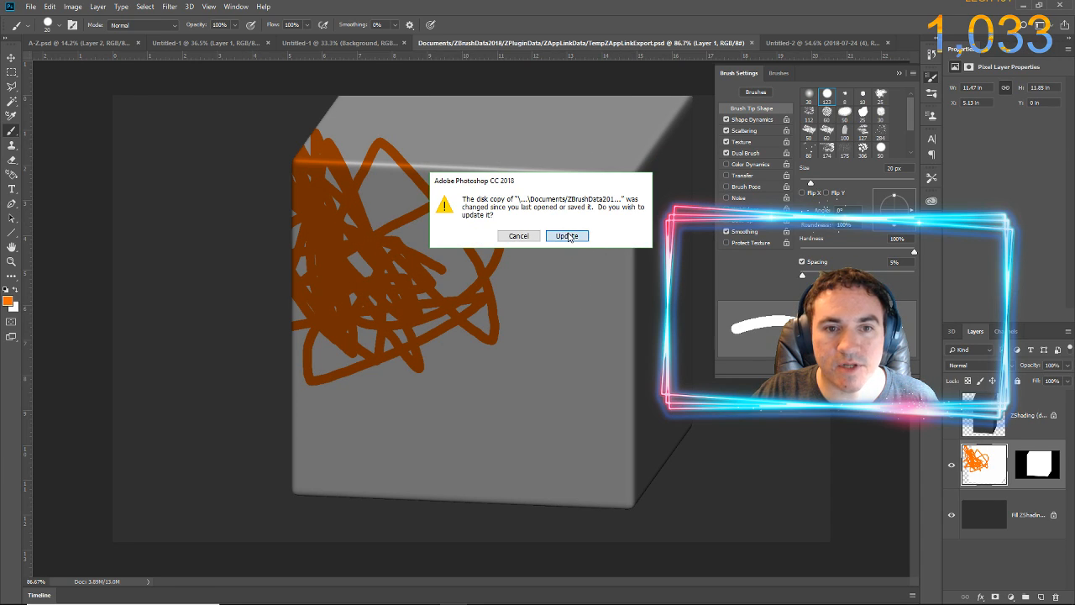
left_click(567, 236)
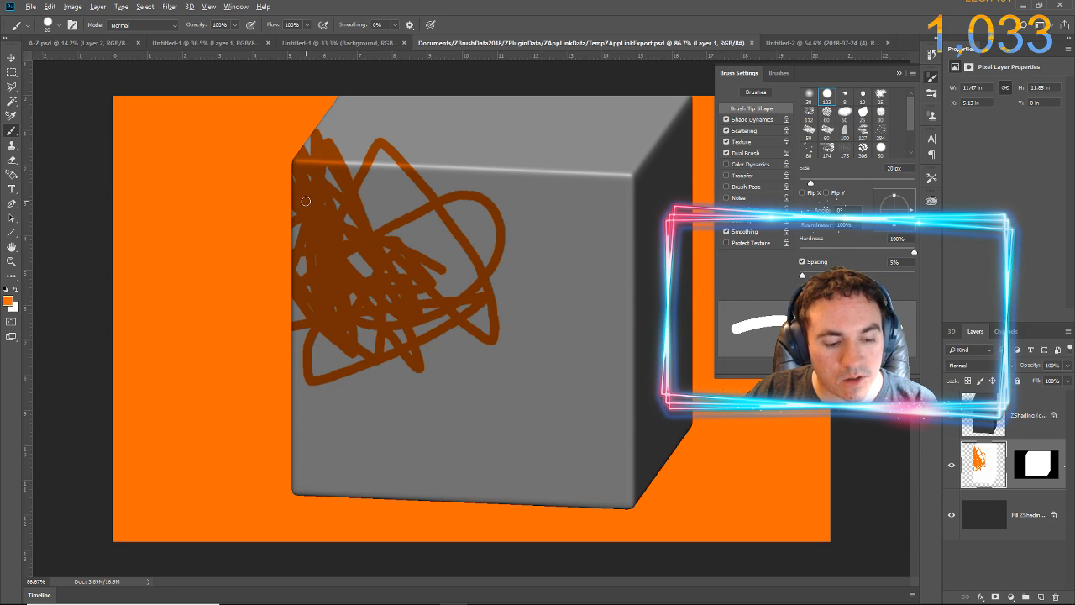
key("alt+Tab")
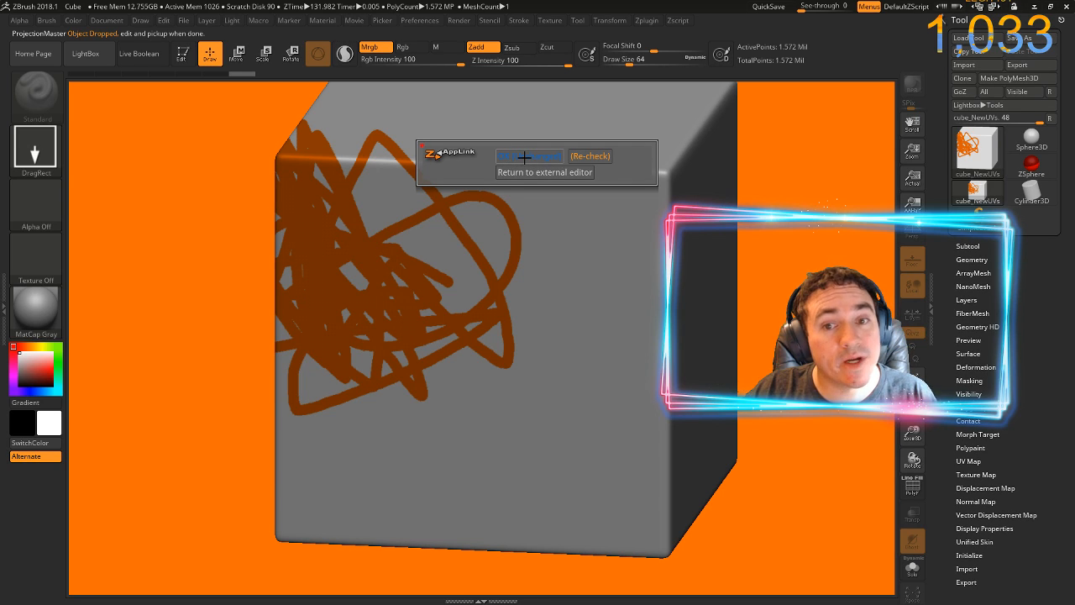
left_click(508, 156)
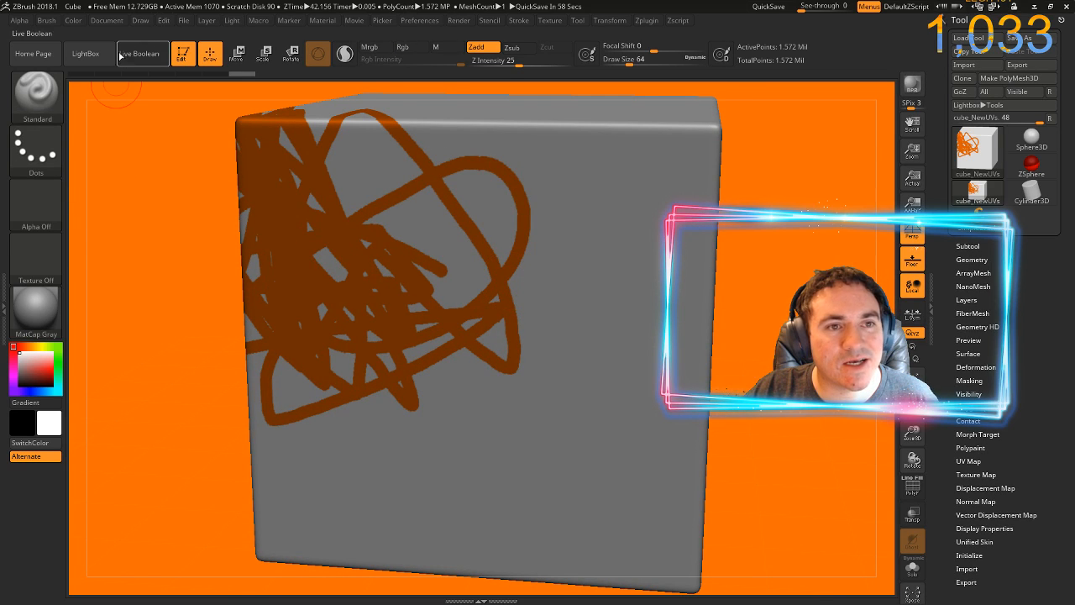
Set the document background colour to a dark grey sampled from the interface
left_click(108, 21)
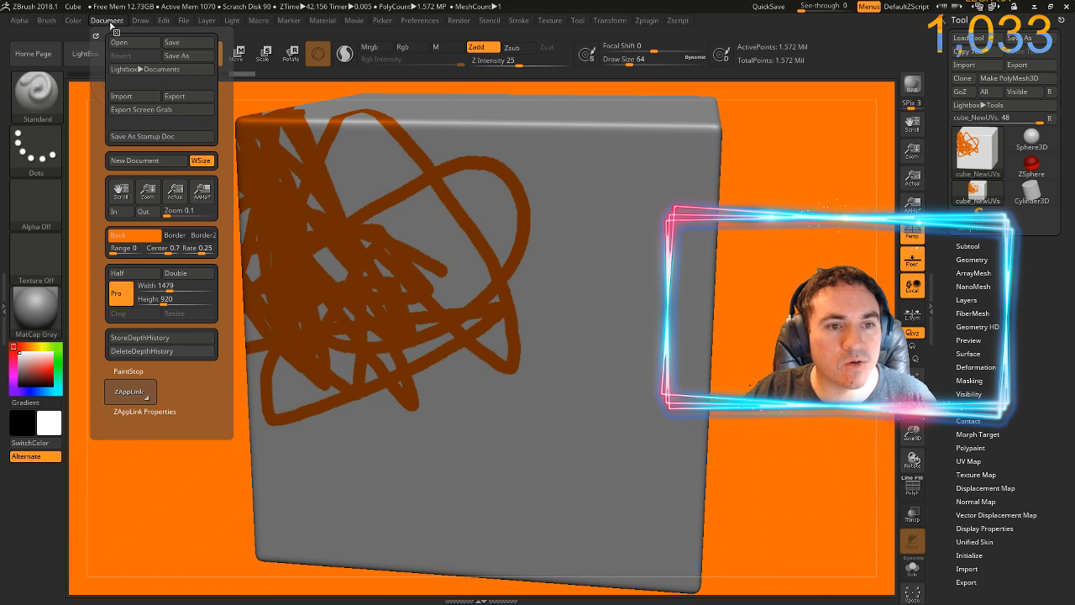
left_click(138, 238)
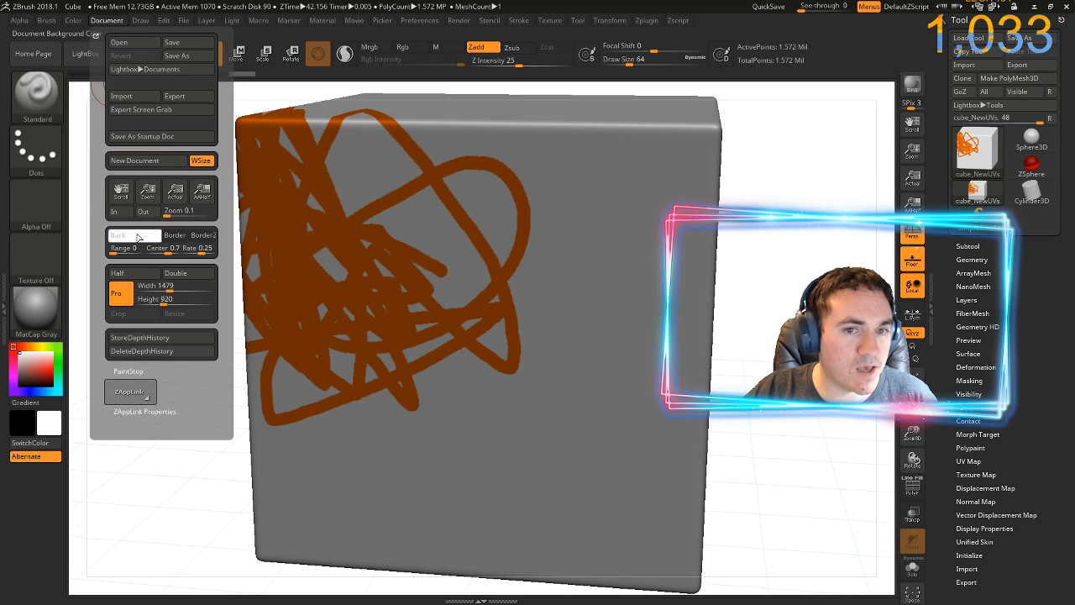
left_click_drag(138, 238, 63, 277)
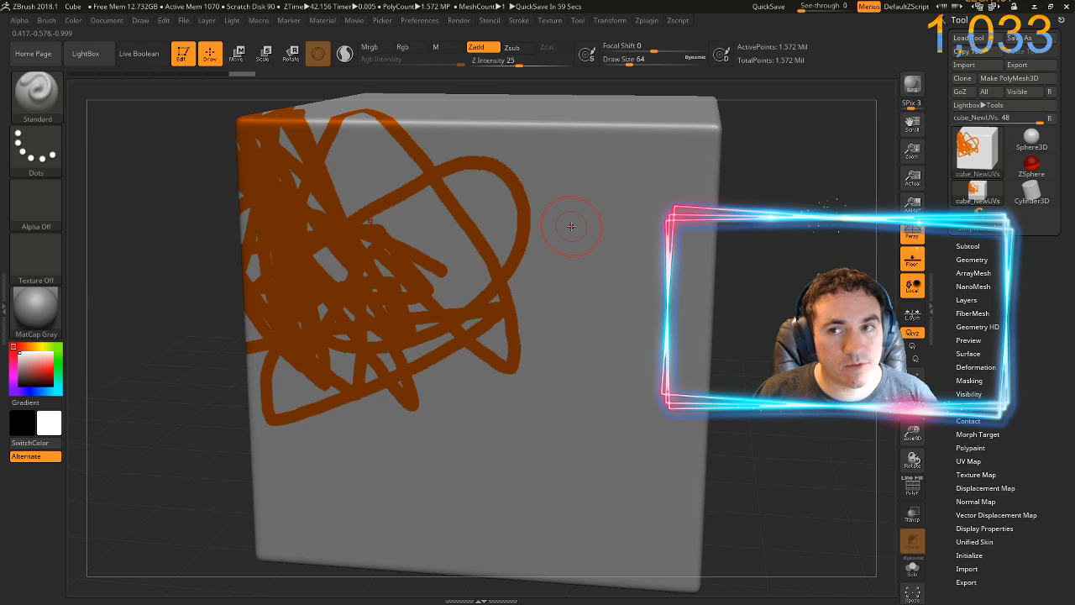
Lower the cube's geometry to subdivision level 1 and turn on the polyframe display to inspect its base mesh
left_click(974, 259)
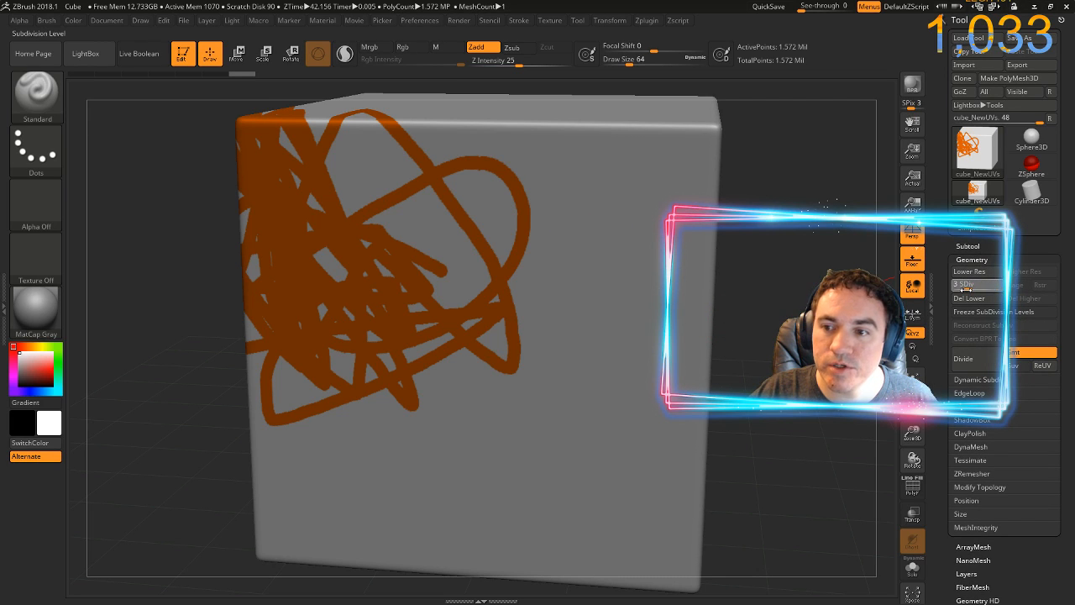
left_click(958, 285)
left_click_drag(966, 287, 952, 286)
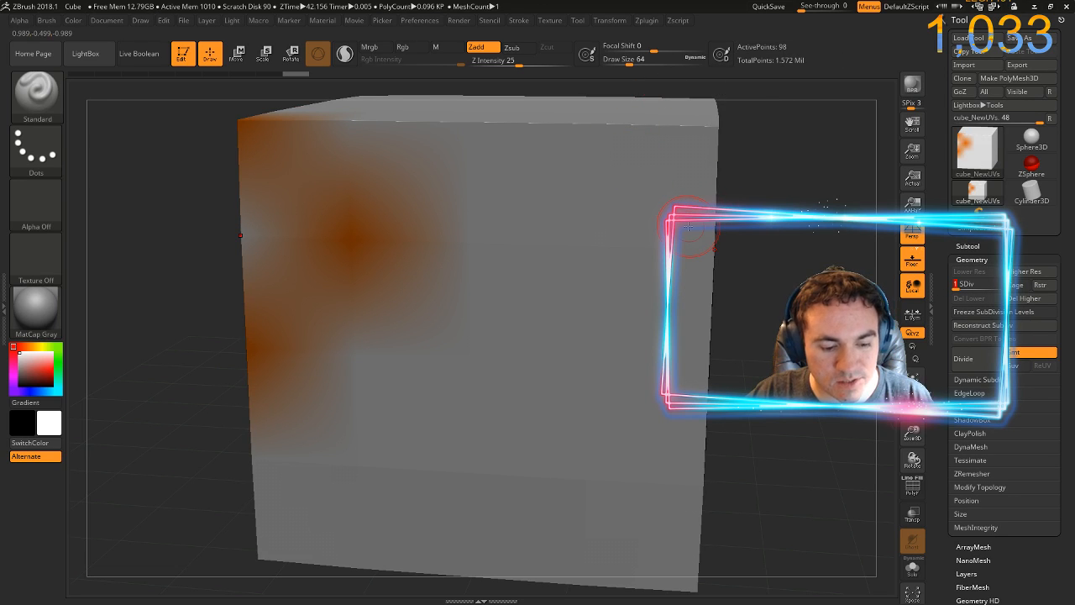
key("shift+f")
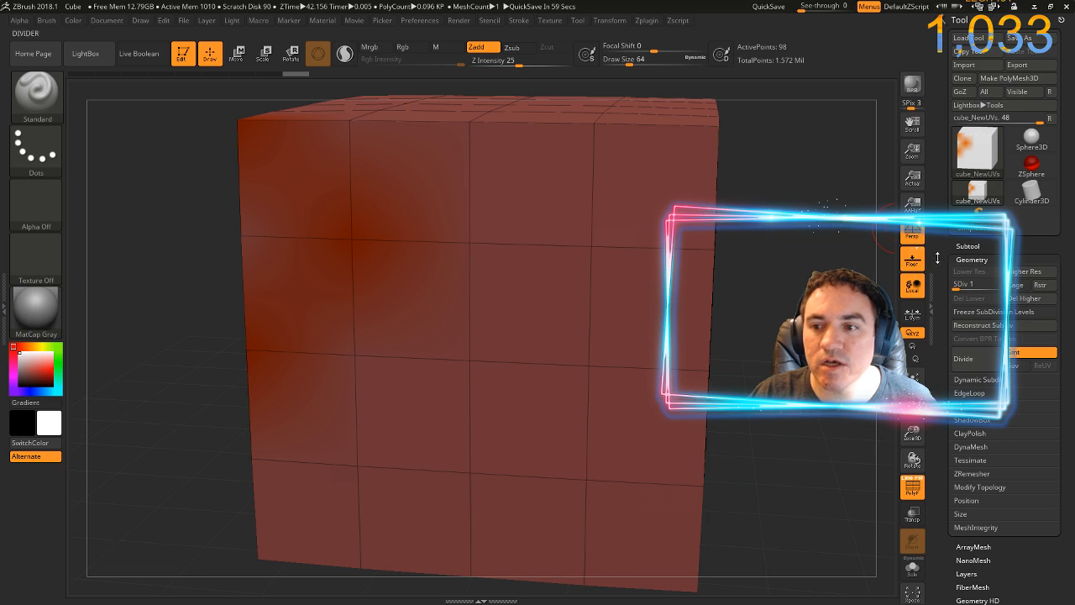
Raise the cube back to subdivision level 8 and turn off the polyframe display
left_click_drag(1008, 288, 1011, 288)
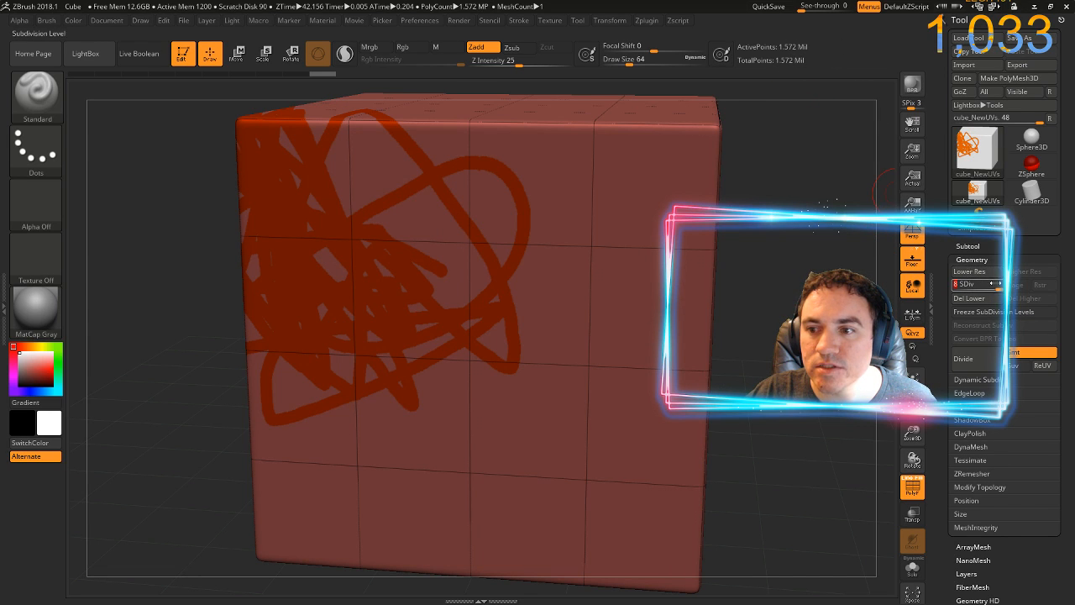
key("shift")
key("shift+f")
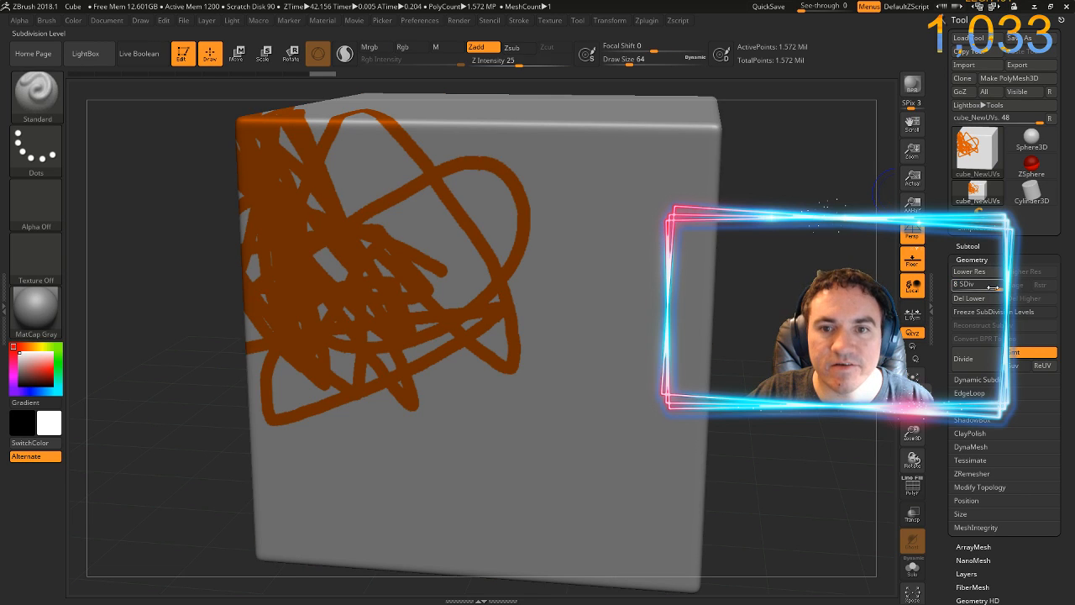
Drop the cube to subdivision level 1 again with the polyframe shown, and hide the polyframe
key("shift+f")
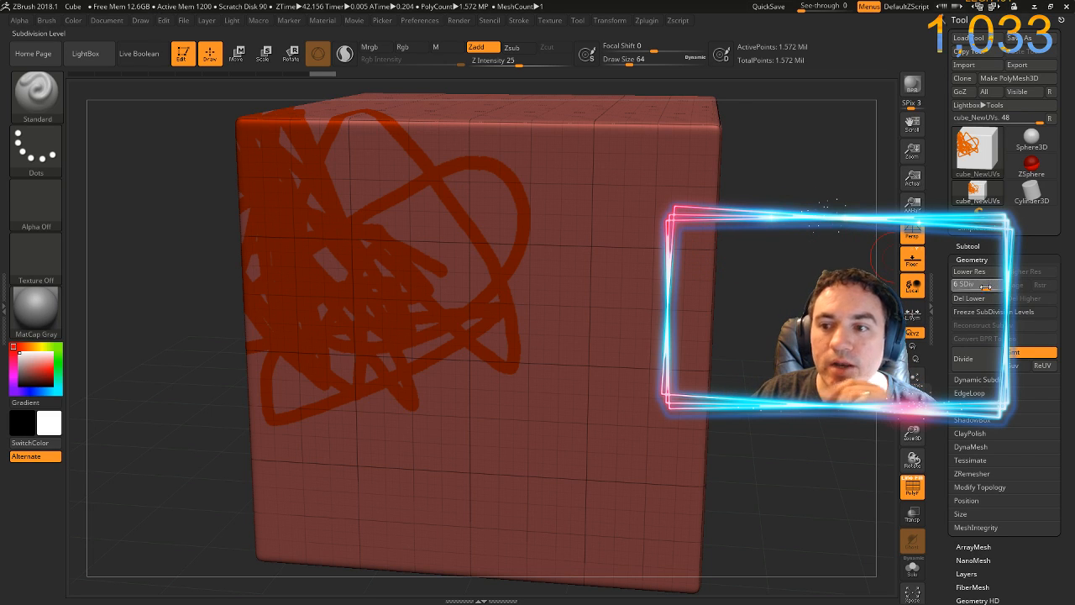
left_click_drag(985, 287, 947, 292)
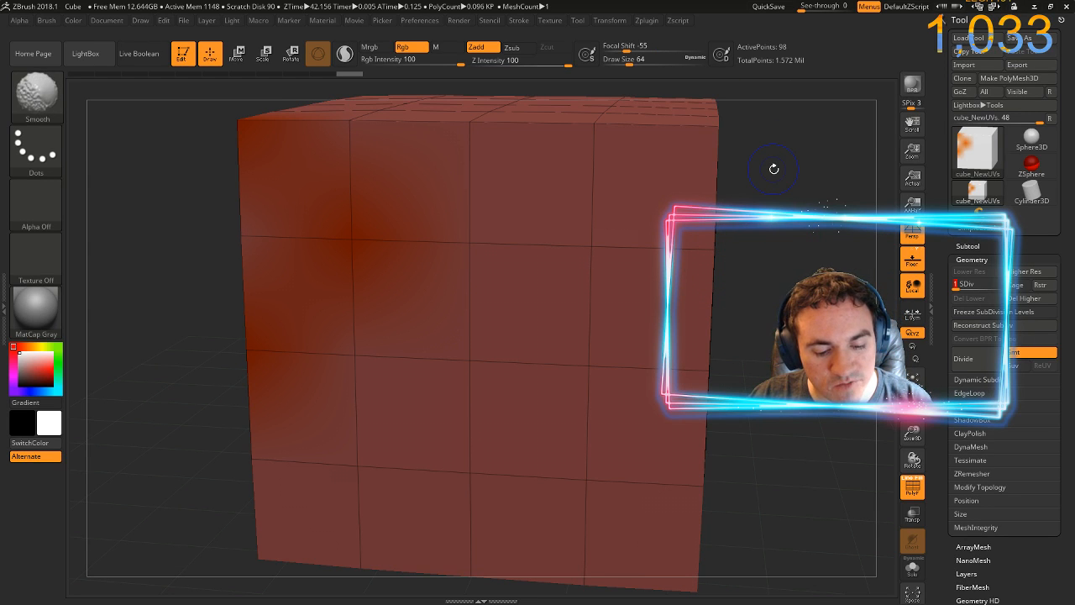
key("shift+f")
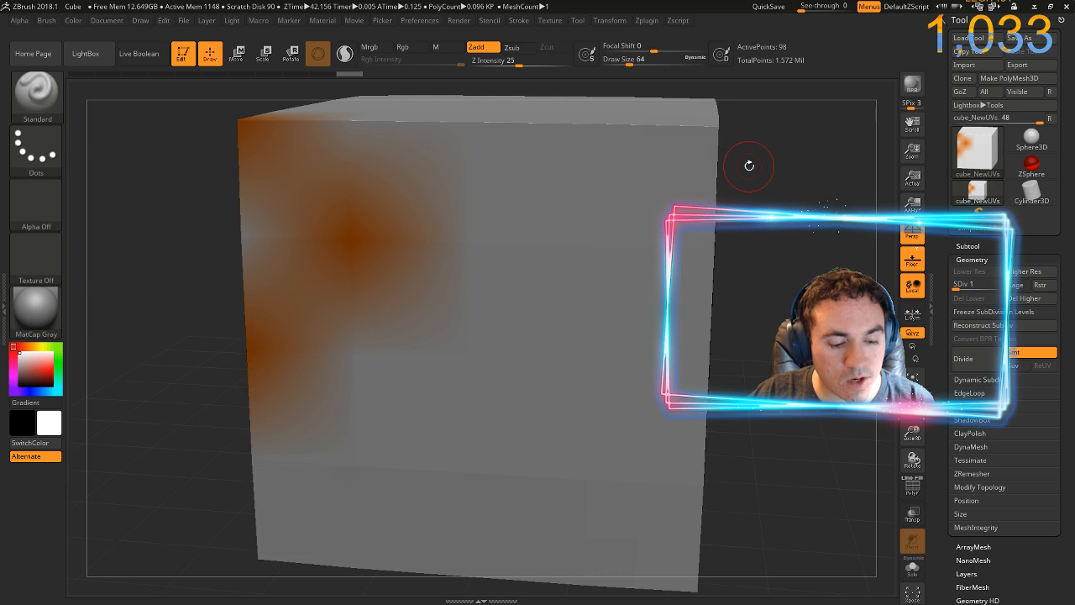
Send the low-resolution cube to Photoshop through ZAppLink and update the open PSD from its changed disk copy
key("ctrl+shift+s")
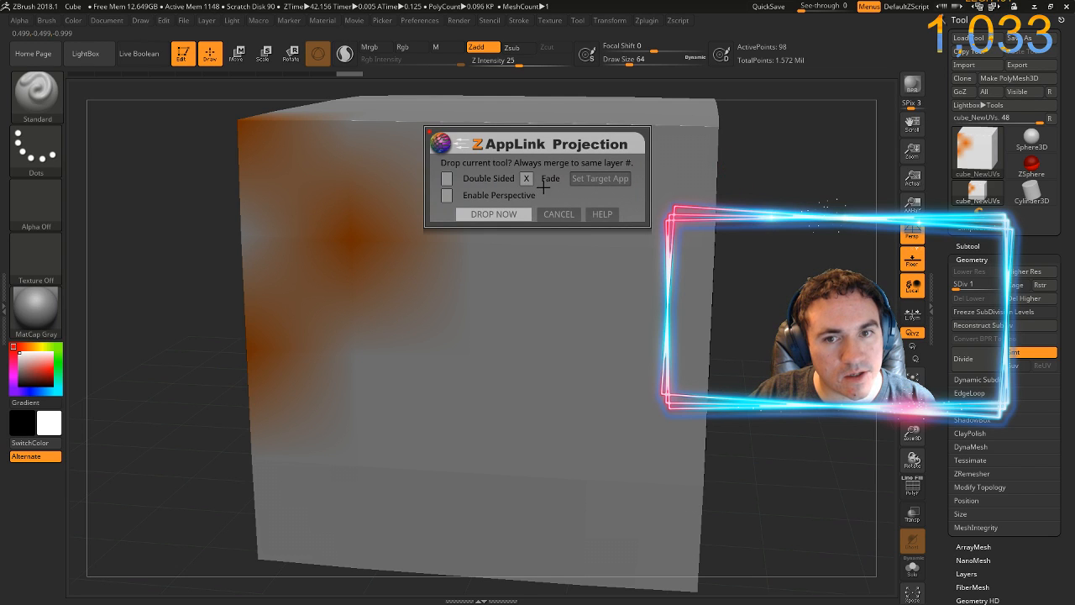
left_click(493, 214)
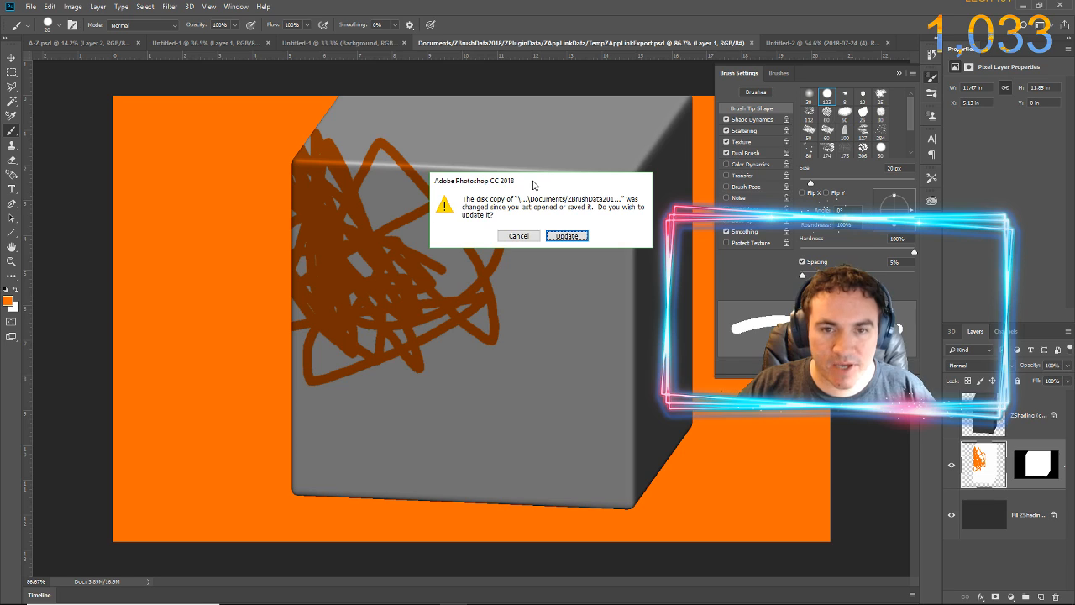
left_click(561, 235)
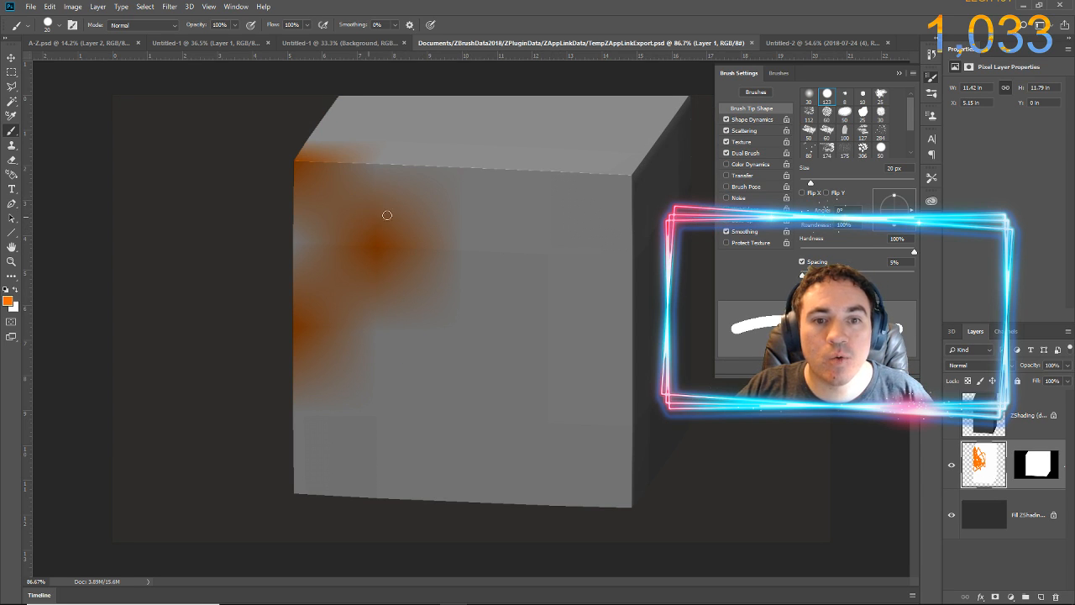
Scribble freehand orange strokes over the middle and top of the cube on Layer 1 and save the PSD
mouse_move(365, 216)
left_mouse_down()
mouse_move(456, 277)
mouse_move(403, 288)
mouse_move(542, 370)
mouse_move(403, 304)
mouse_move(470, 344)
mouse_move(437, 407)
mouse_move(395, 388)
mouse_move(498, 227)
mouse_move(521, 286)
mouse_move(501, 361)
mouse_move(457, 285)
left_mouse_up()
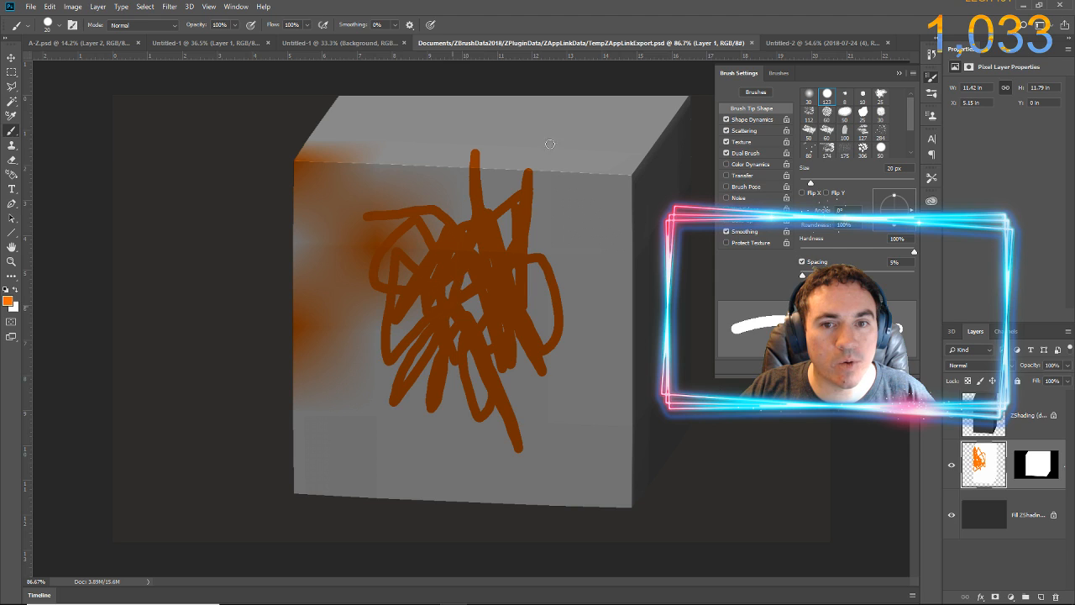
mouse_move(550, 144)
left_mouse_down()
mouse_move(504, 193)
mouse_move(460, 122)
mouse_move(416, 168)
left_mouse_up()
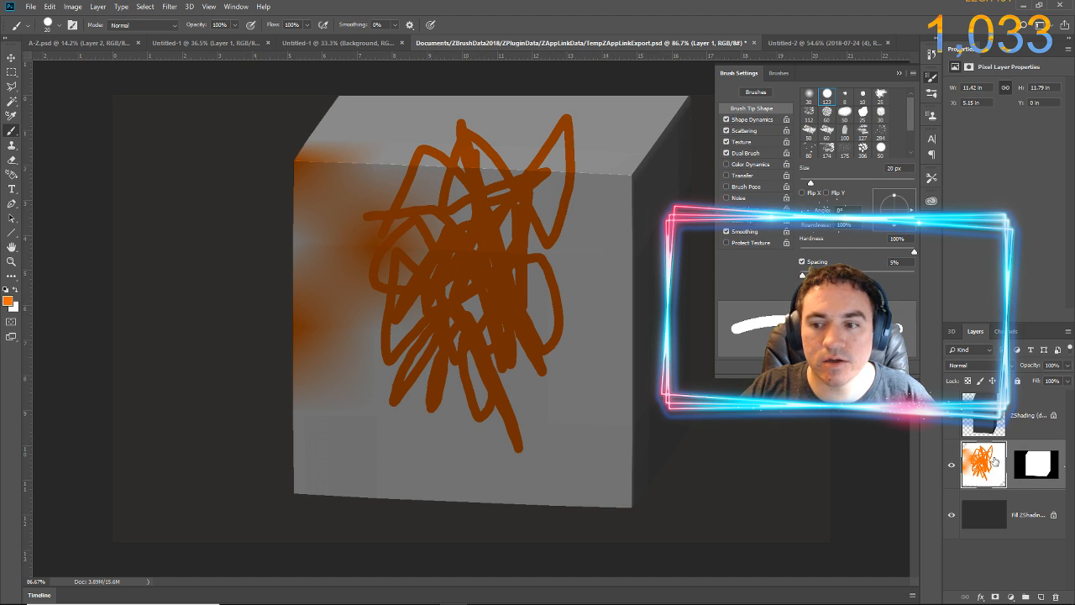
left_click(30, 6)
left_click(71, 121)
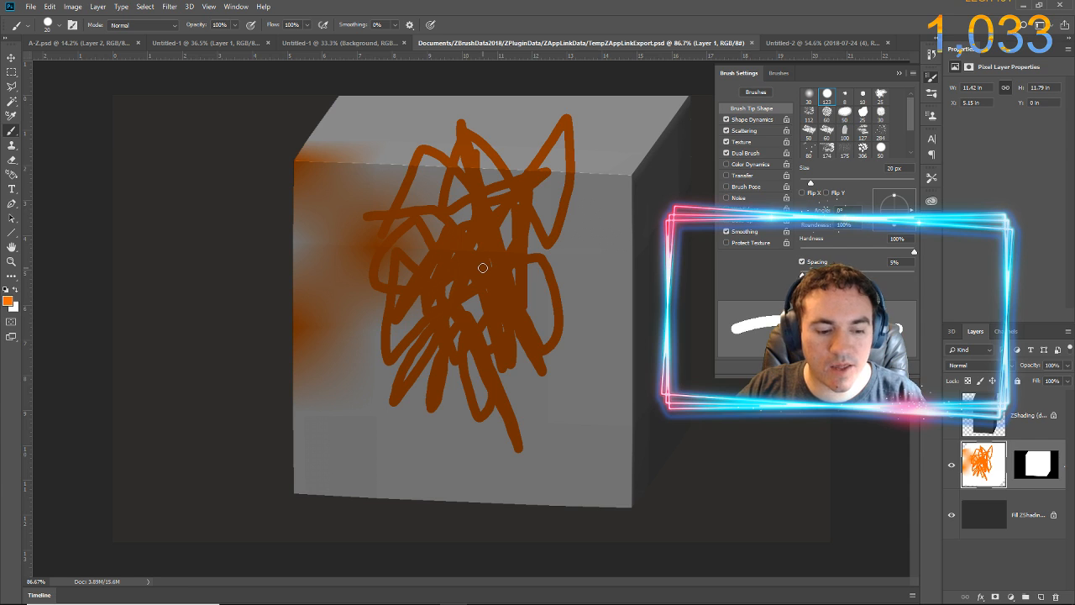
Switch back to ZBrush, re-enter from the external editor, and pick up the edited projection on the level 1 cube
key("alt+Tab")
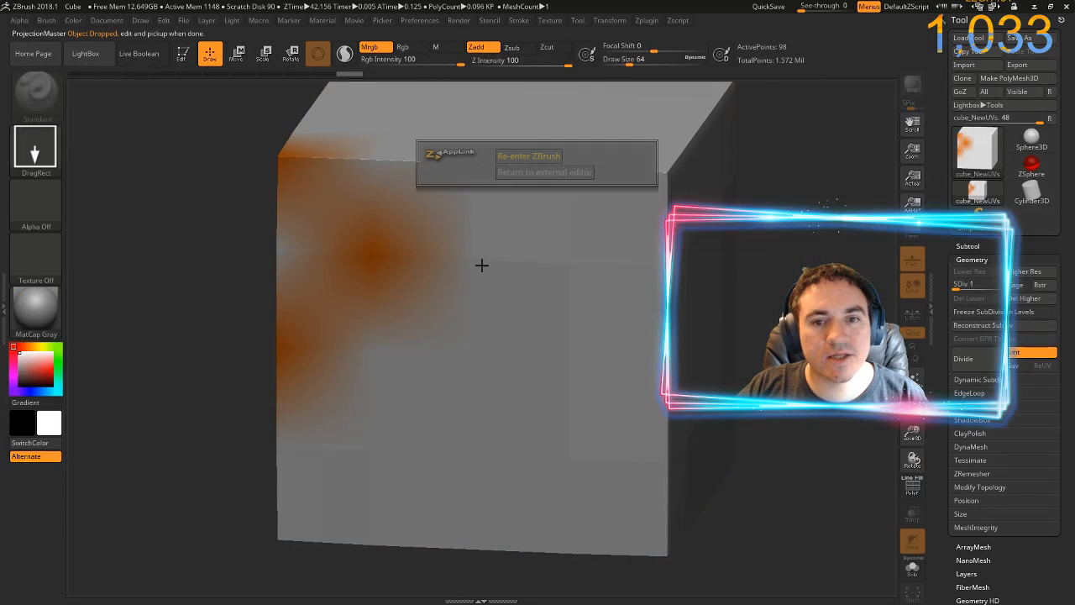
left_click(520, 155)
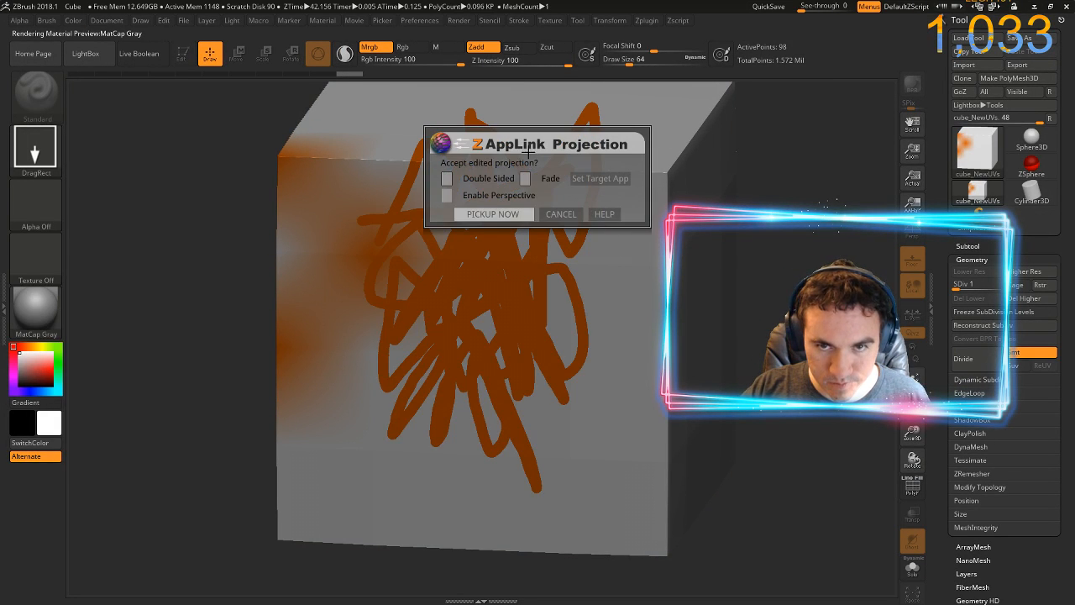
left_click(520, 214)
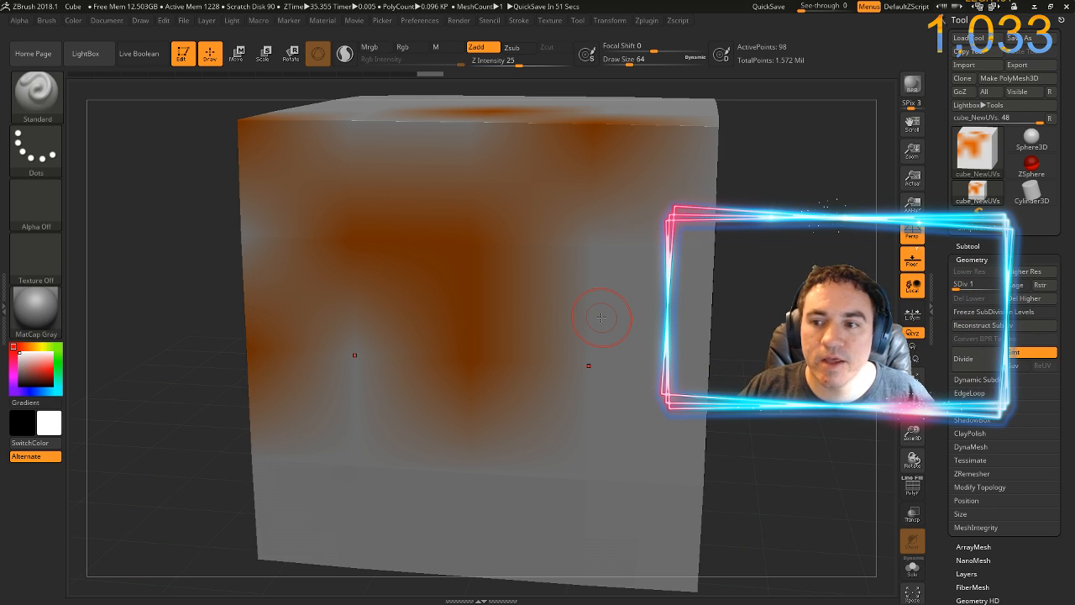
Raise the cube to subdivision level 8 and divide it once more to reach level 9
left_click(994, 285)
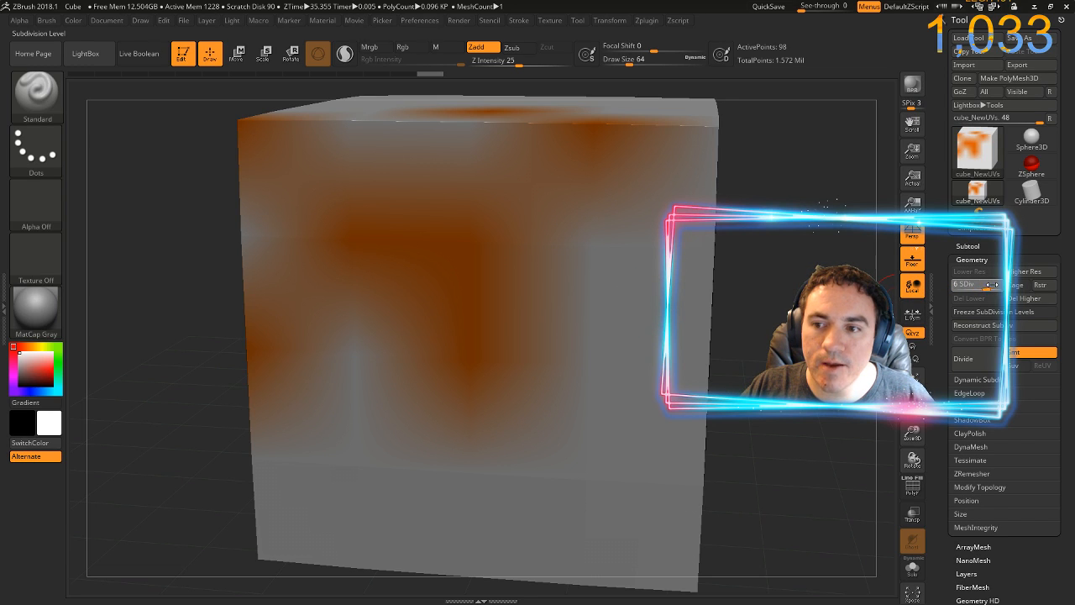
left_click_drag(992, 284, 1000, 285)
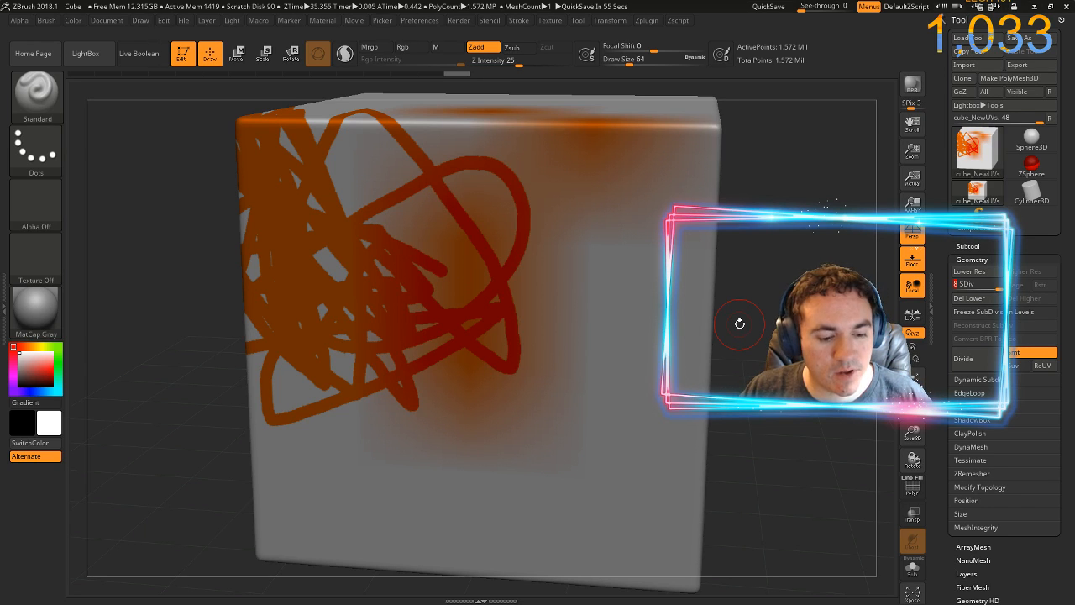
key("ctrl+d")
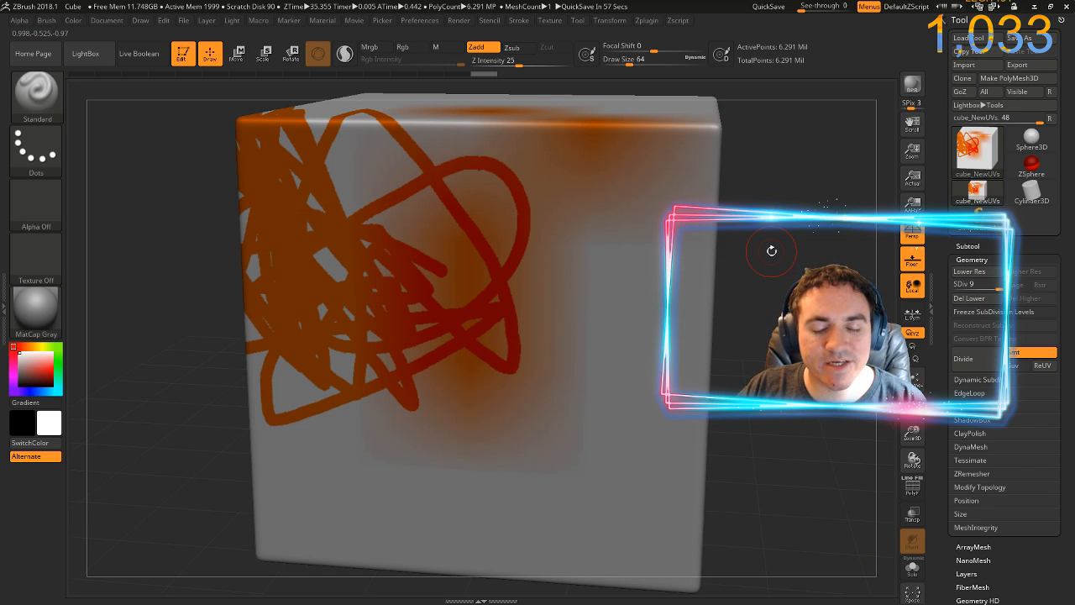
Send the level 9 cube to Photoshop through ZAppLink and update the open PSD with the new export
key("ctrl+shift+s")
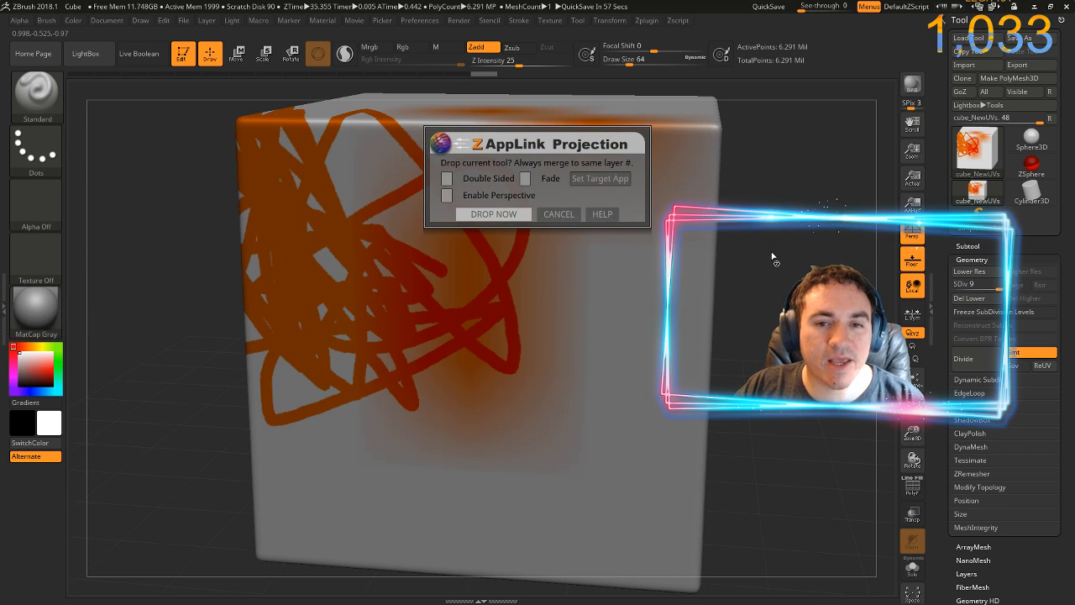
left_click(496, 213)
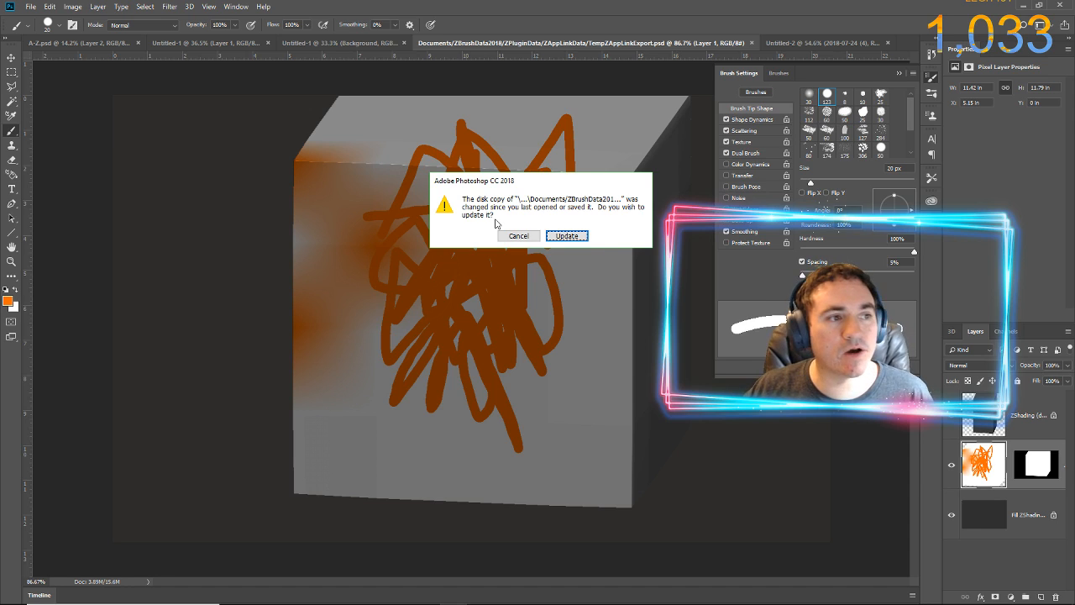
left_click(569, 235)
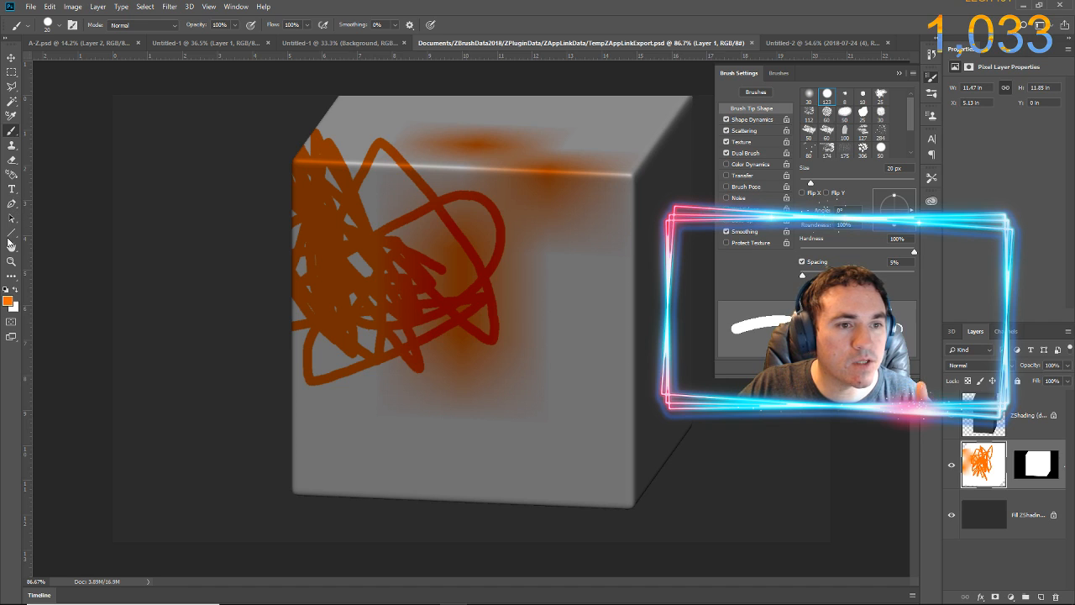
Switch Photoshop to the Painting workspace and activate the Smudge tool
left_click(239, 7)
mouse_move(239, 31)
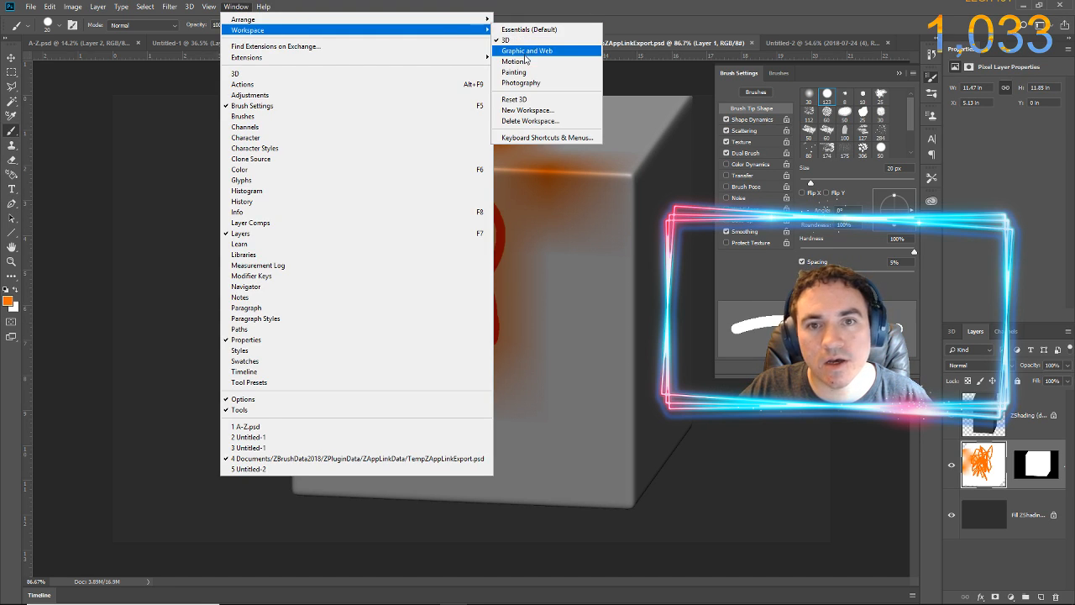
left_click(513, 73)
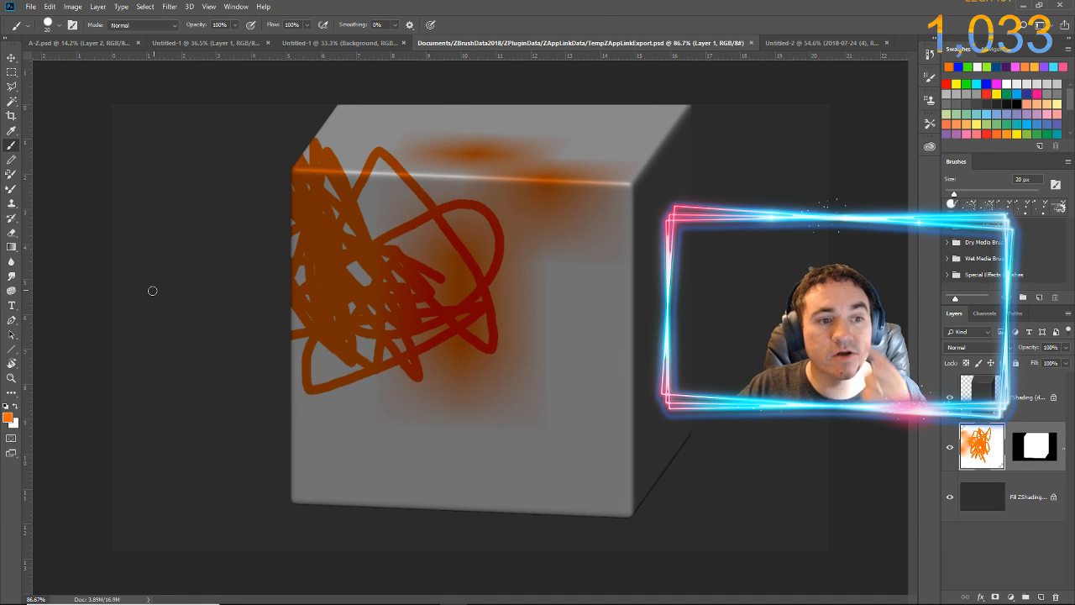
left_click(10, 265)
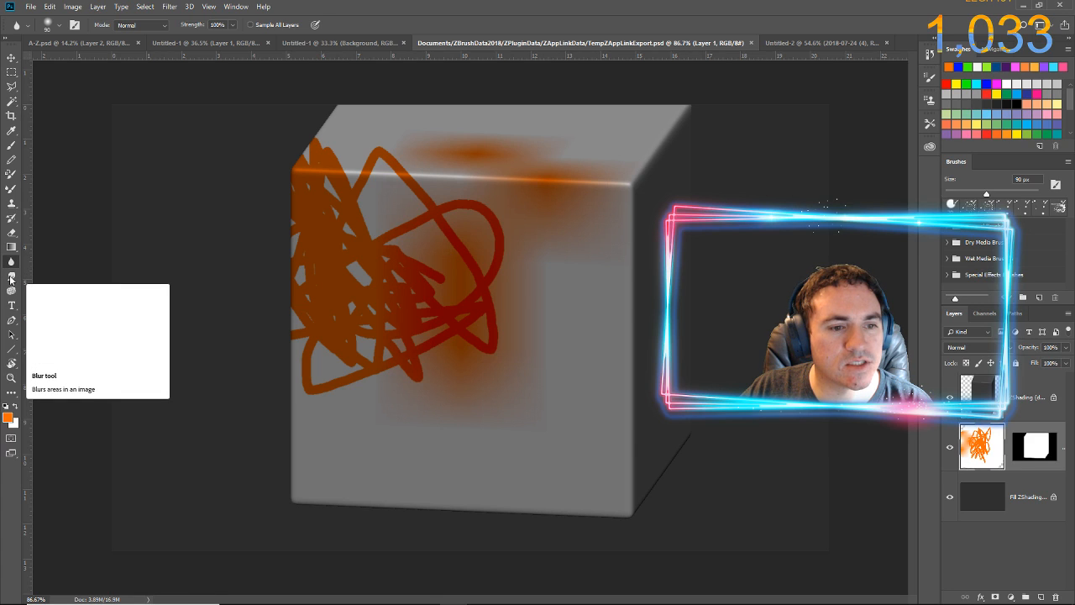
left_click(10, 277)
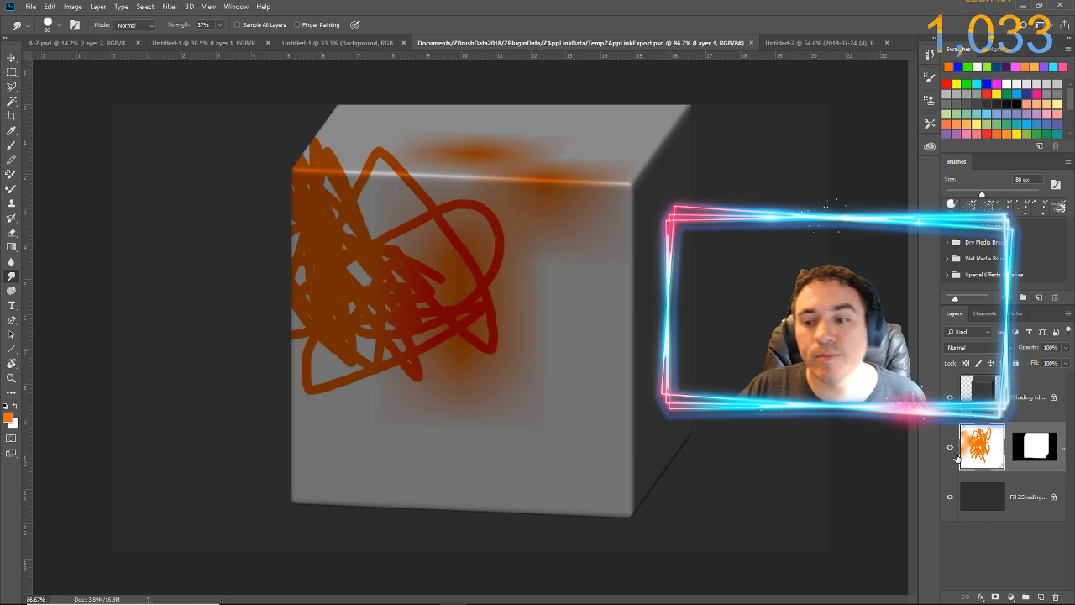
Hide the ZShading layer, the painted Layer 1 and the bottom fill layer in turn to inspect what each contributes
left_click(949, 397)
left_click(950, 447)
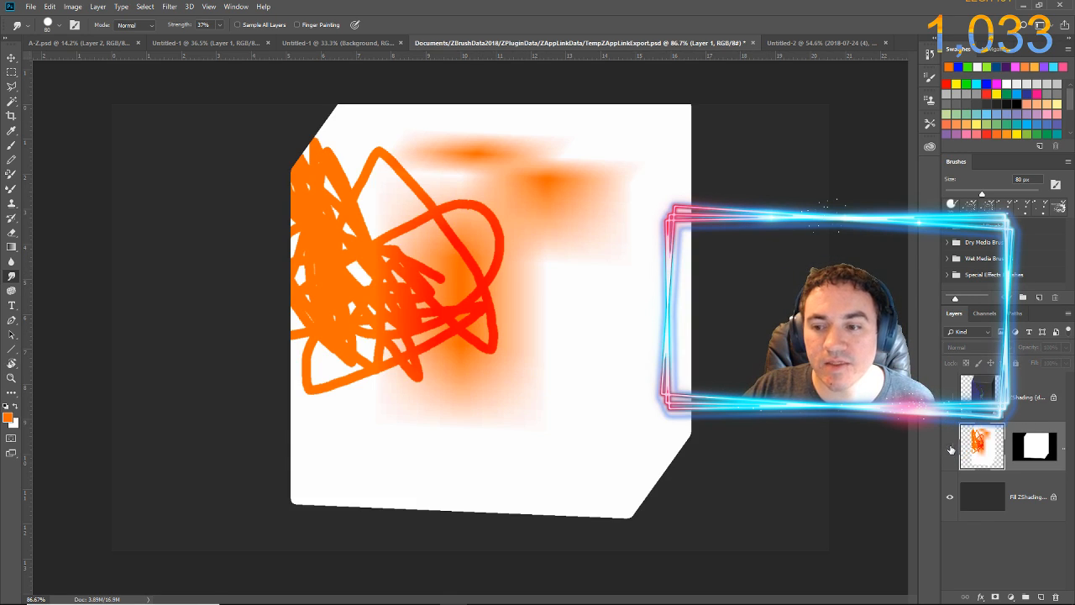
left_click(950, 496)
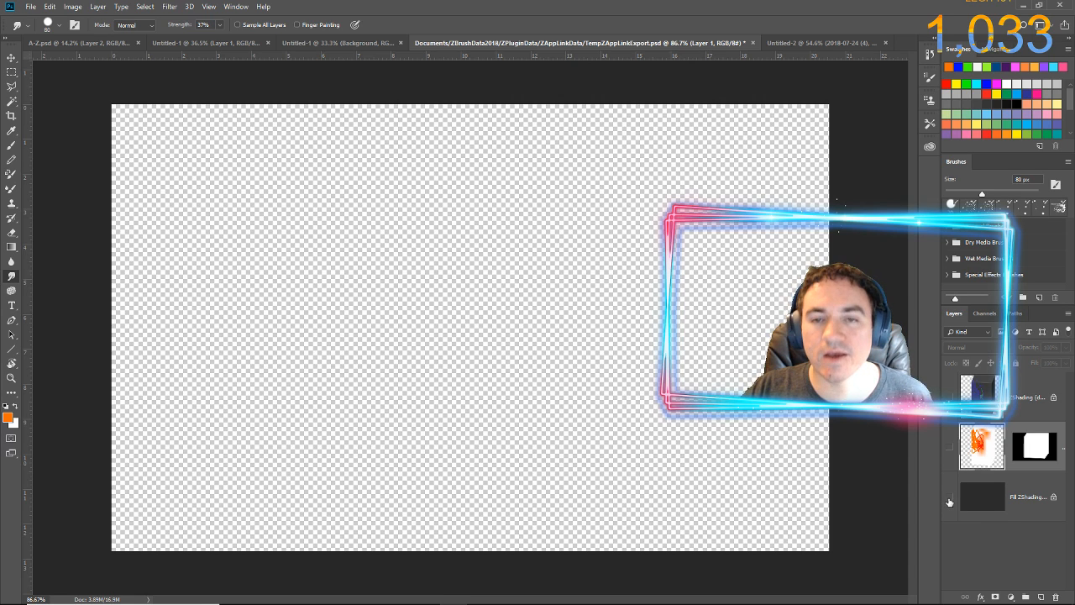
Show the bottom fill layer and the painted Layer 1 again, and examine Layer 1's mask
left_click(950, 498)
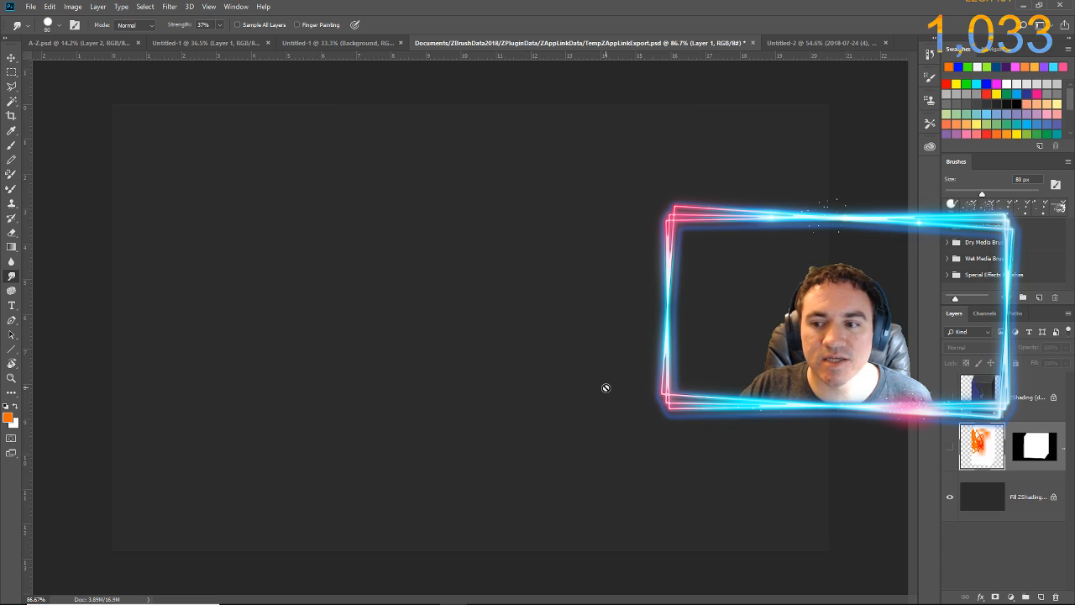
left_click(947, 449)
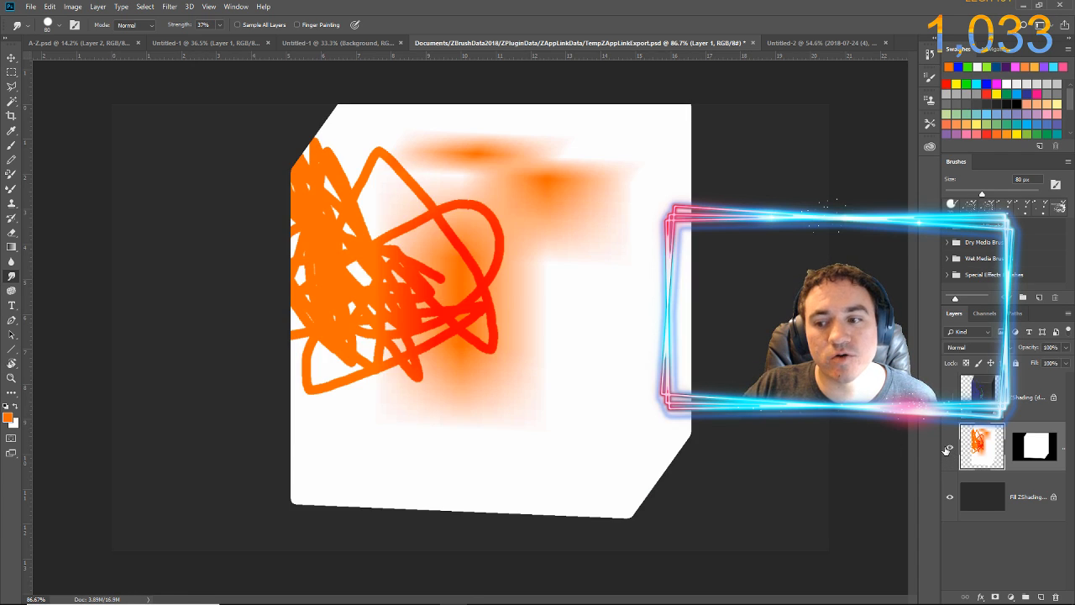
left_click(1029, 455)
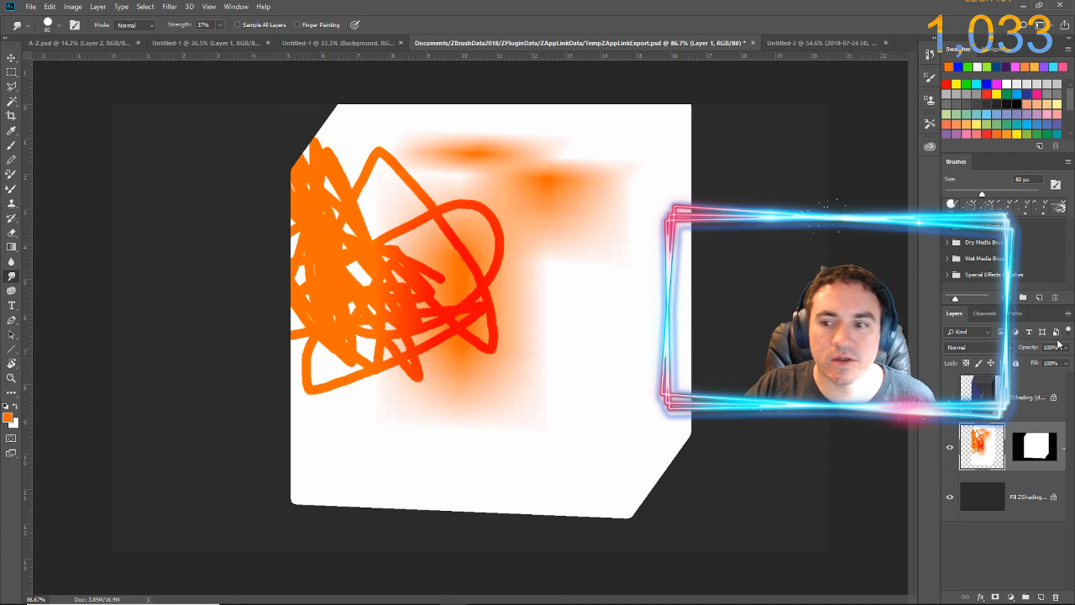
Toggle Layer 1's visibility, try smudging the orange strokes along the cube's edge at 37% strength, and undo the smudges
left_click(949, 452)
left_click(950, 452)
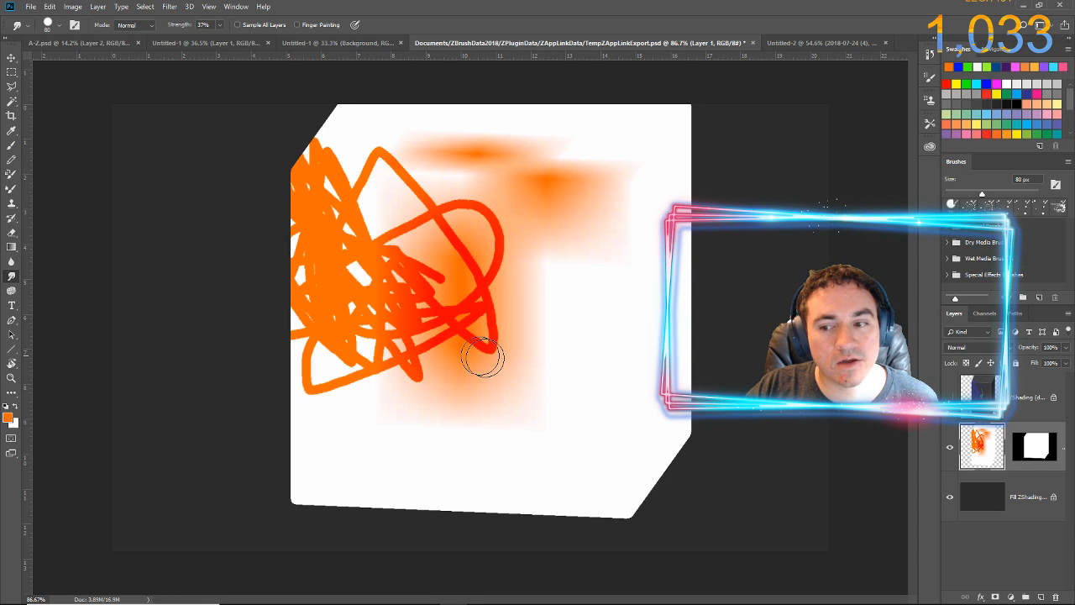
mouse_move(288, 331)
left_mouse_down()
mouse_move(319, 353)
mouse_move(499, 384)
mouse_move(352, 391)
left_mouse_up()
mouse_move(255, 286)
left_mouse_down()
mouse_move(303, 260)
mouse_move(397, 299)
left_mouse_up()
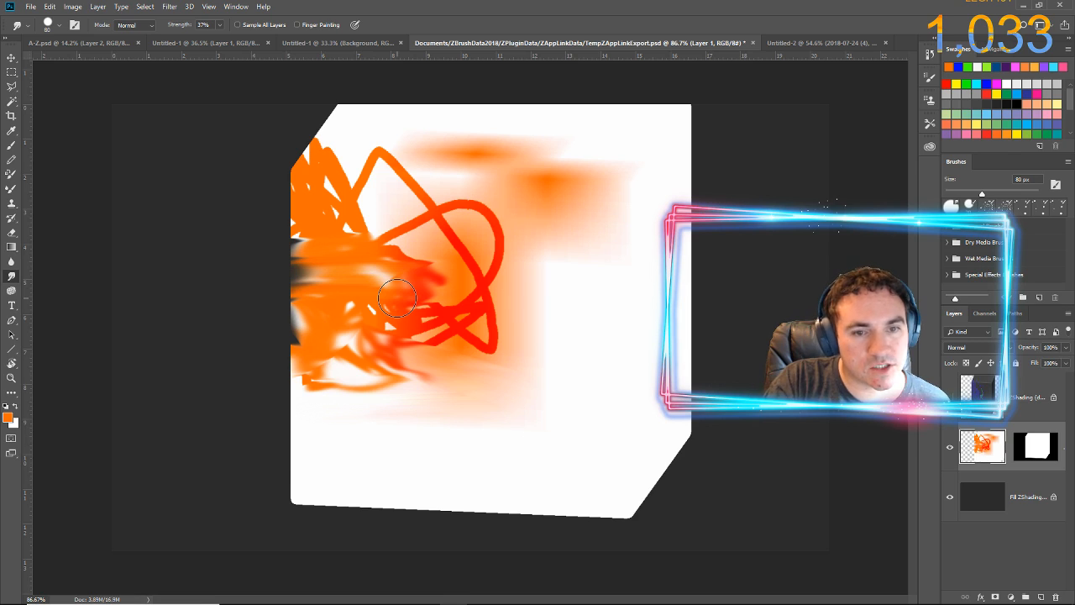
key("ctrl+alt+z")
key("ctrl+alt+z")
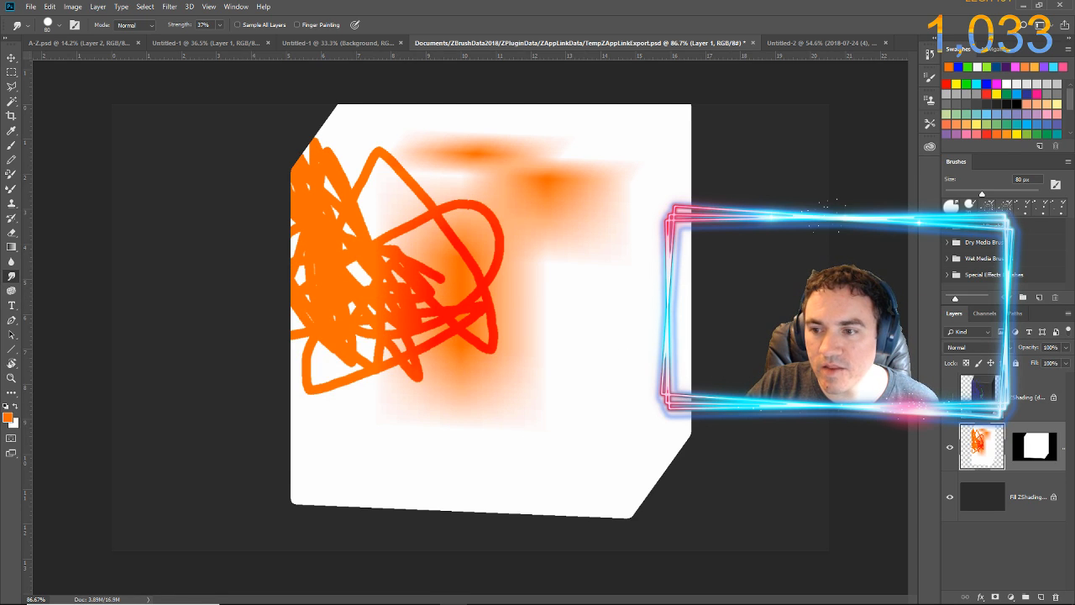
Show and select the ZShading layer, switch back to ZBrush, and accept the image as unchanged in ZAppLink
left_click(950, 397)
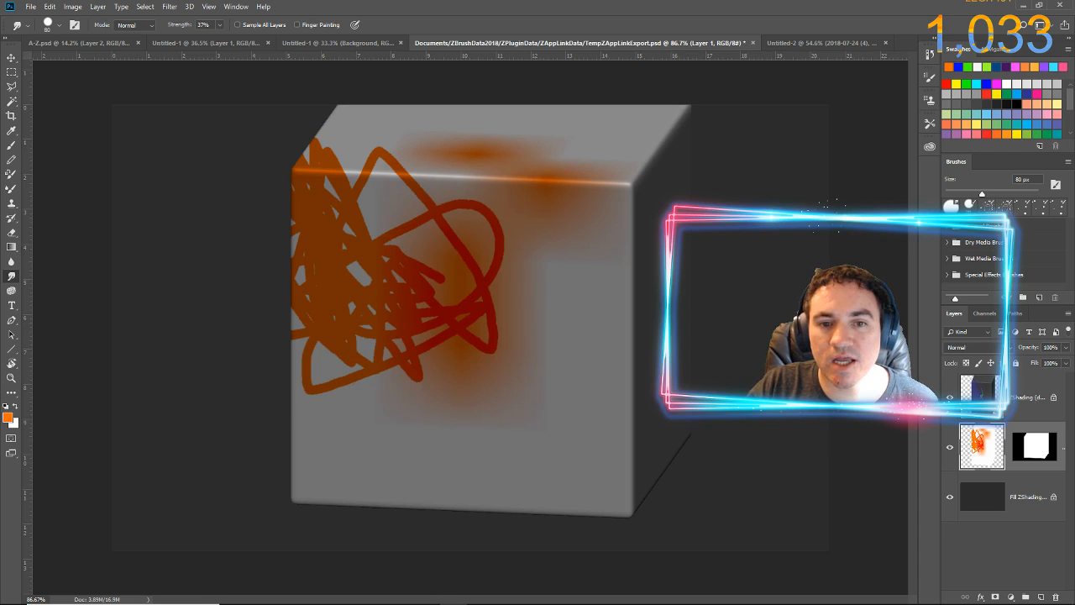
left_click(983, 394)
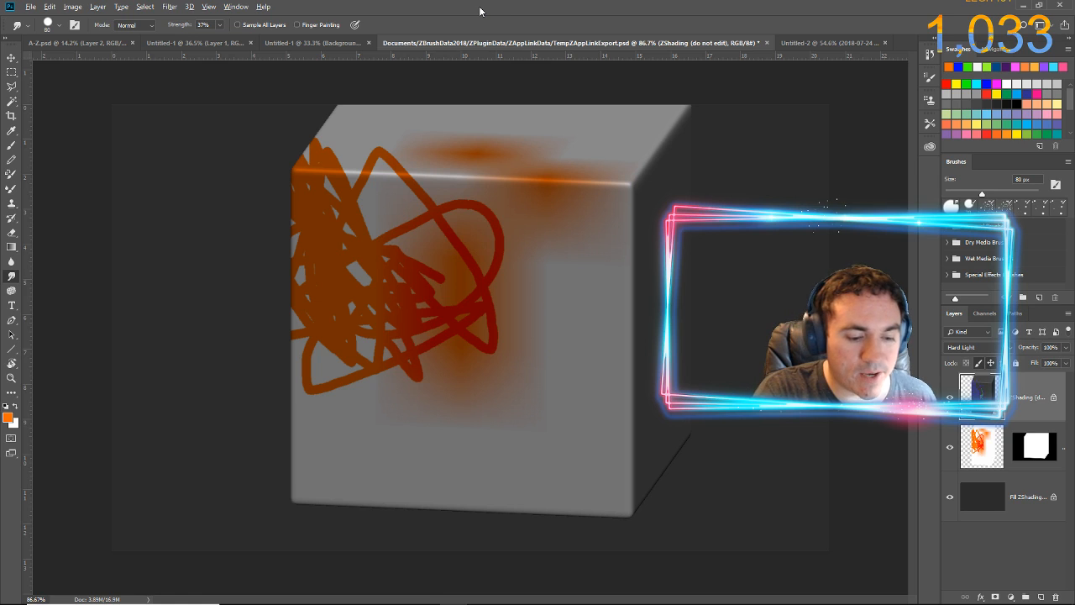
key("alt+Tab")
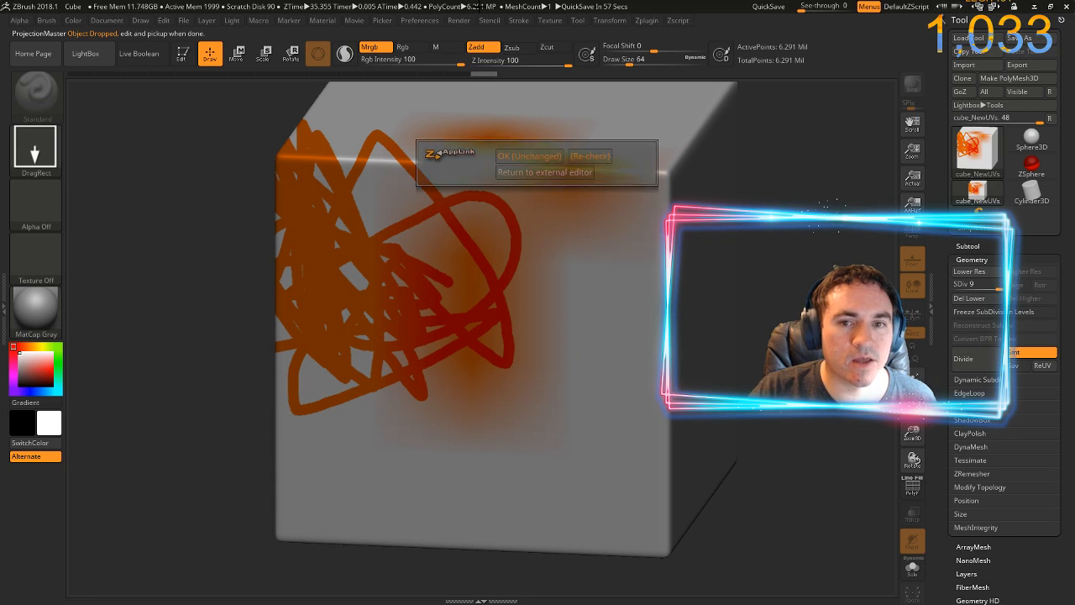
left_click(527, 155)
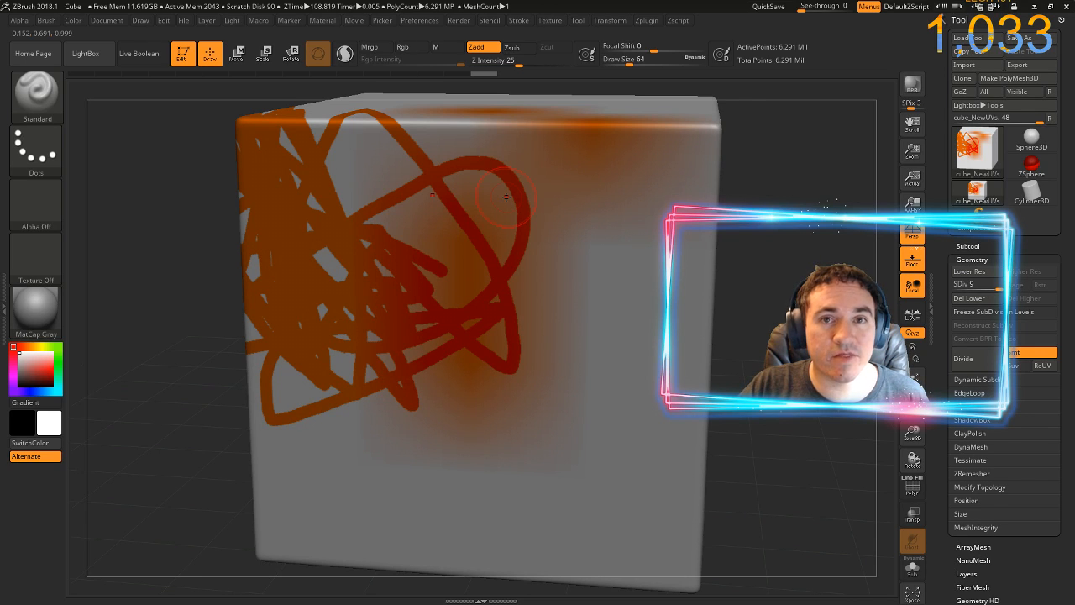
Change the cube's material to the Droplet MatCap
mouse_move(34, 312)
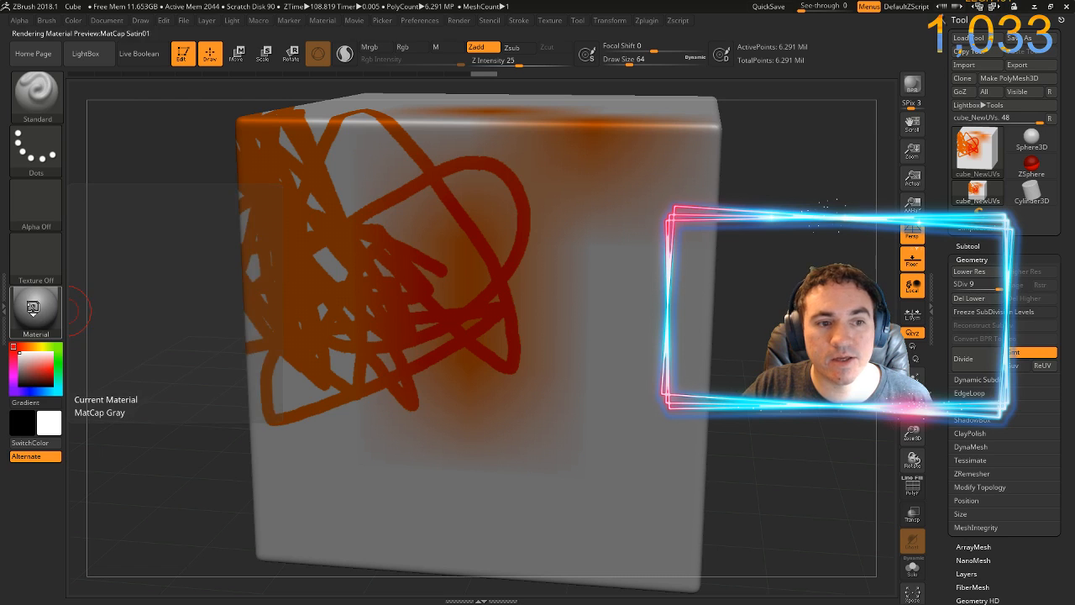
left_click(34, 312)
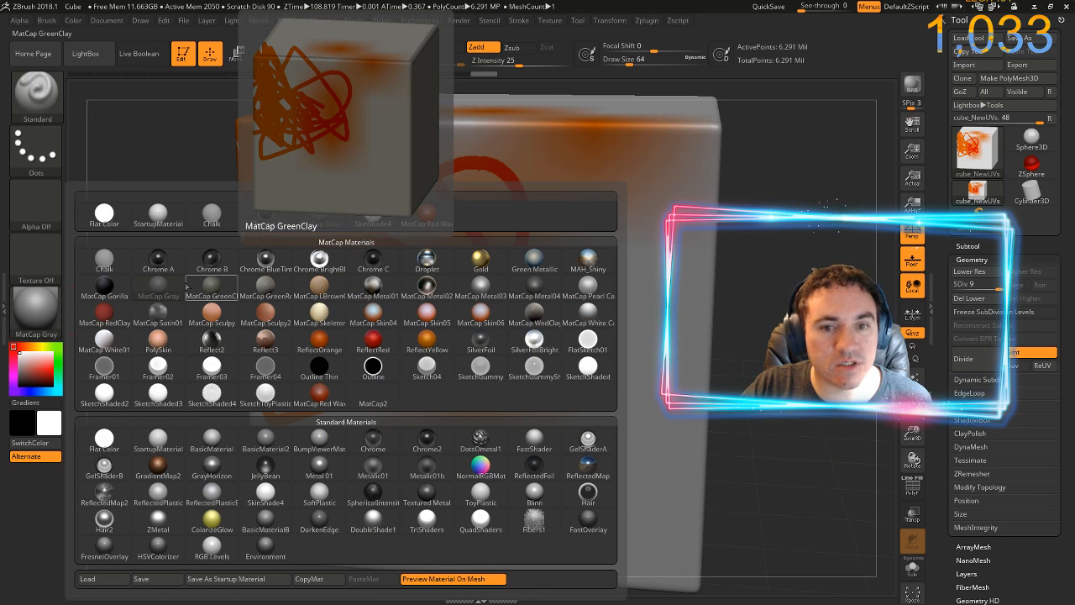
left_click(430, 267)
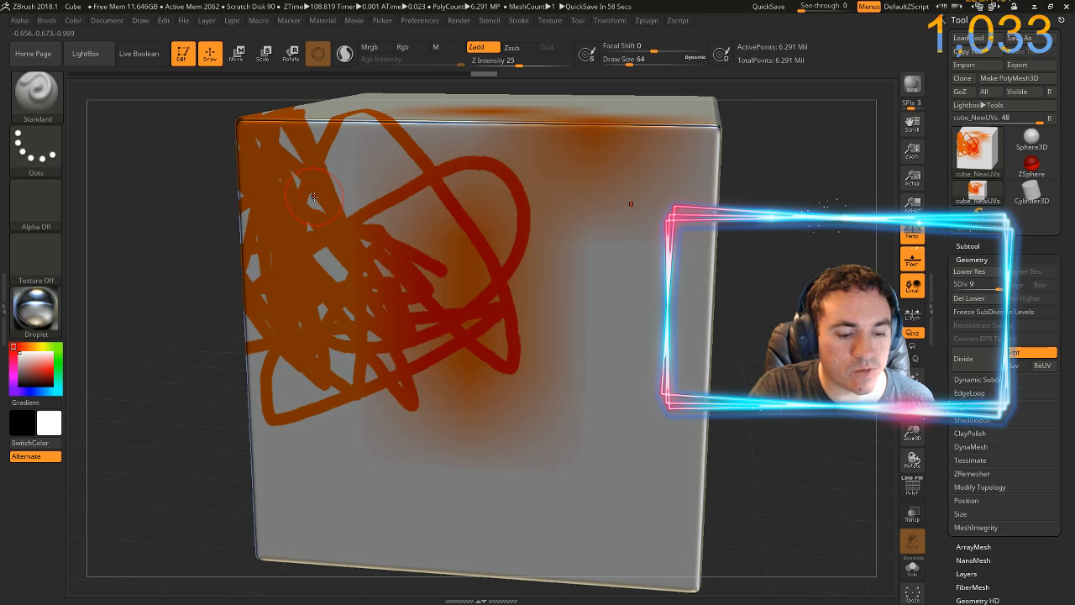
Send the cube to Photoshop through ZAppLink with Fade disabled, and update the open PSD with the new export
key("ctrl+shift+s")
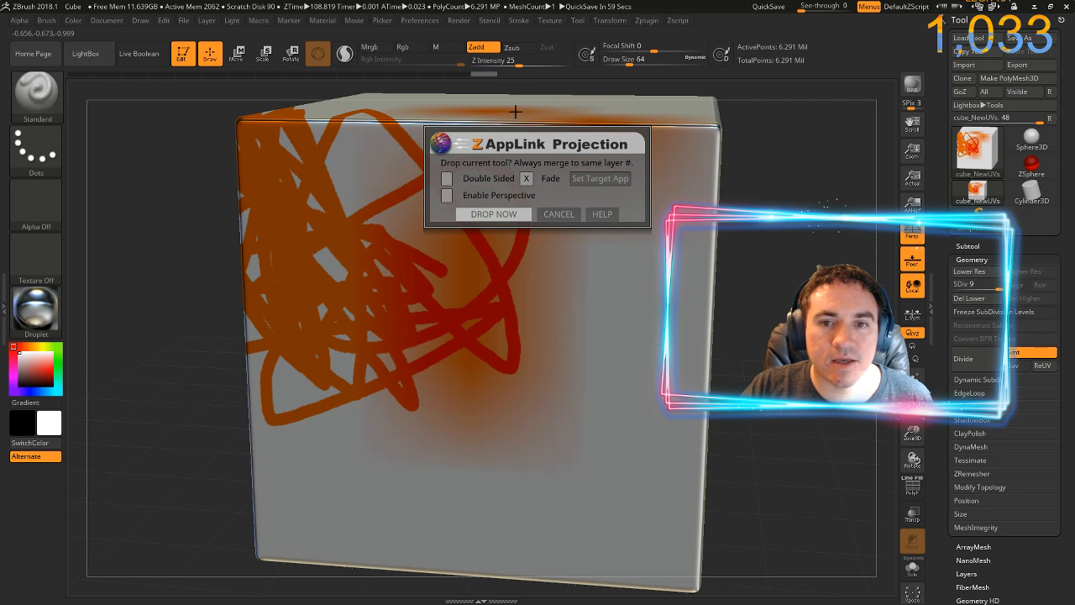
left_click(526, 178)
left_click(510, 211)
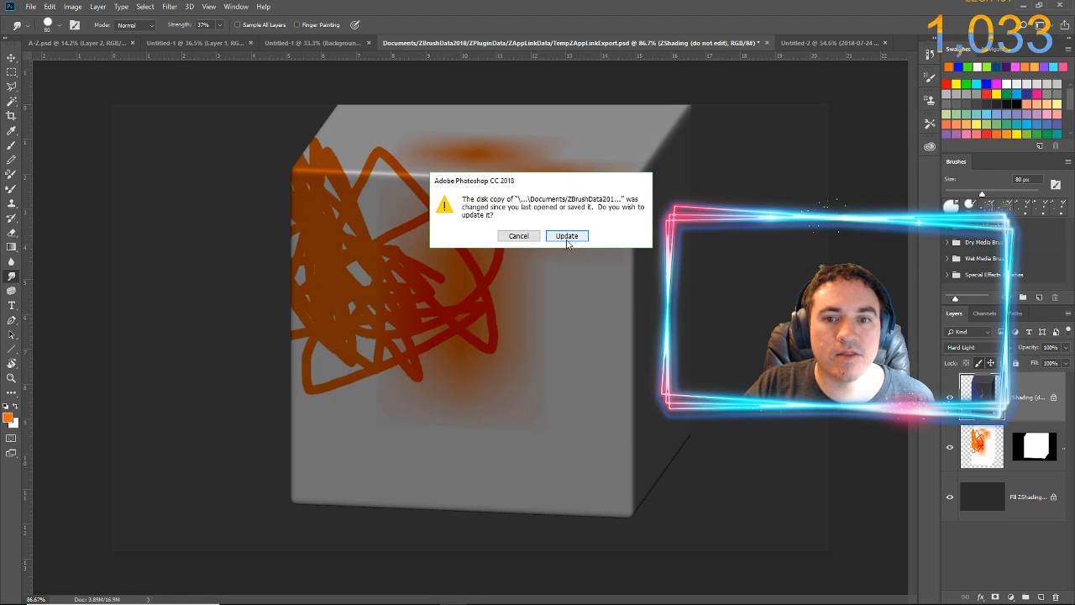
left_click(566, 236)
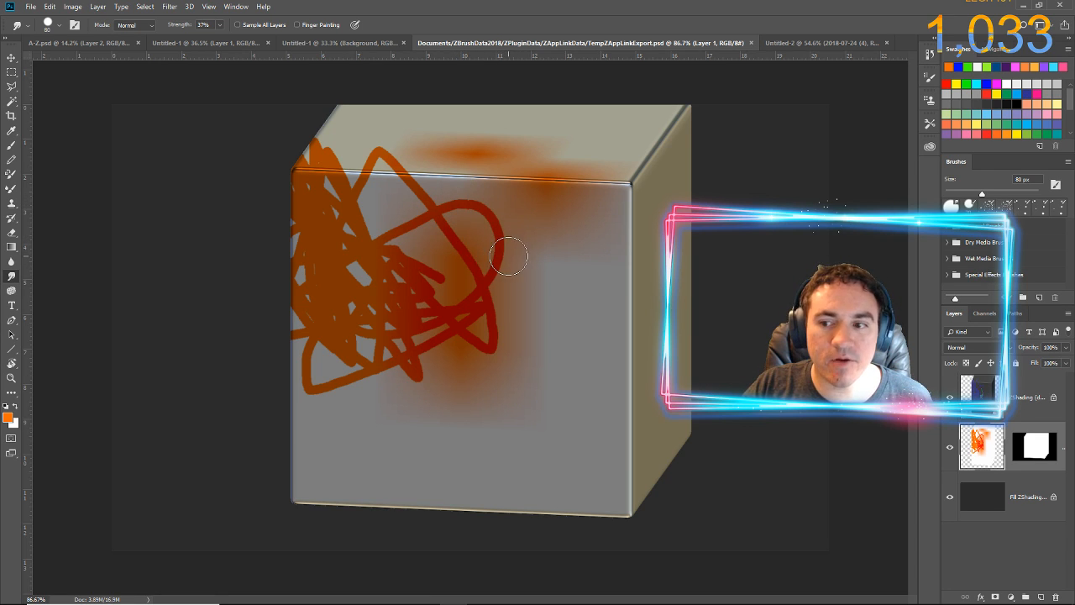
Hide the ZShading layer and show it again to compare the cube with and without the Droplet shading
left_click(950, 398)
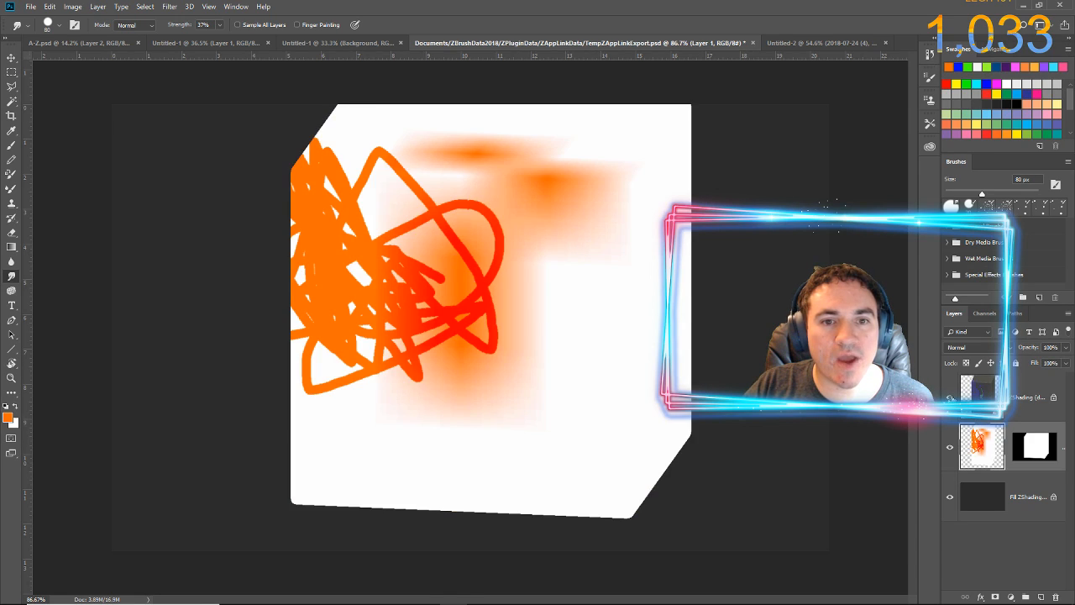
left_click(950, 397)
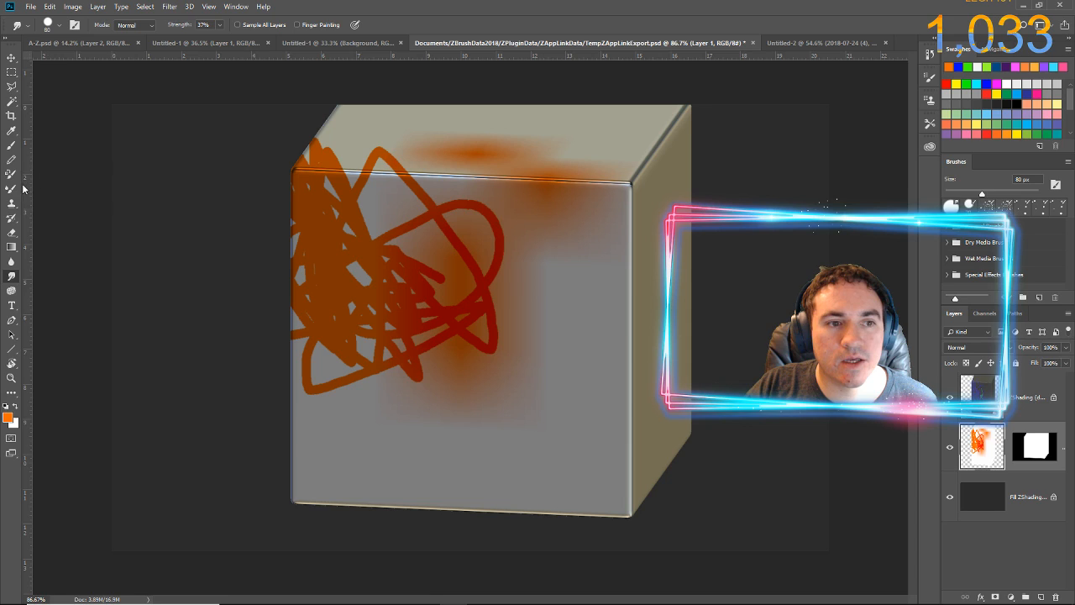
Set the Brush tool's foreground colour to blue 0036ff and paint a looping stroke along the cube's upper front edge on Layer 1
left_click(12, 150)
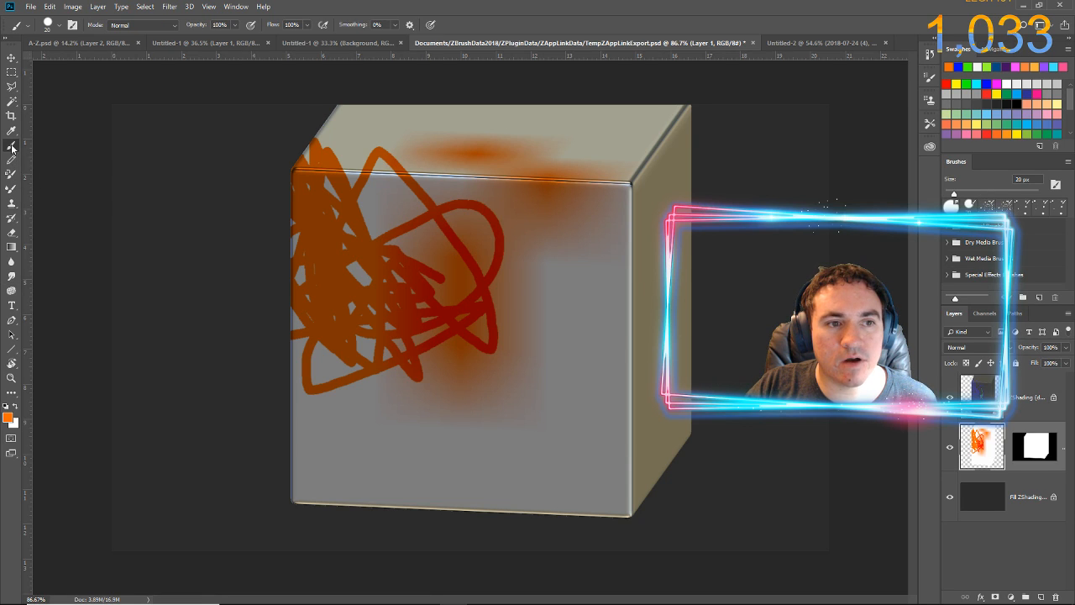
left_click(10, 417)
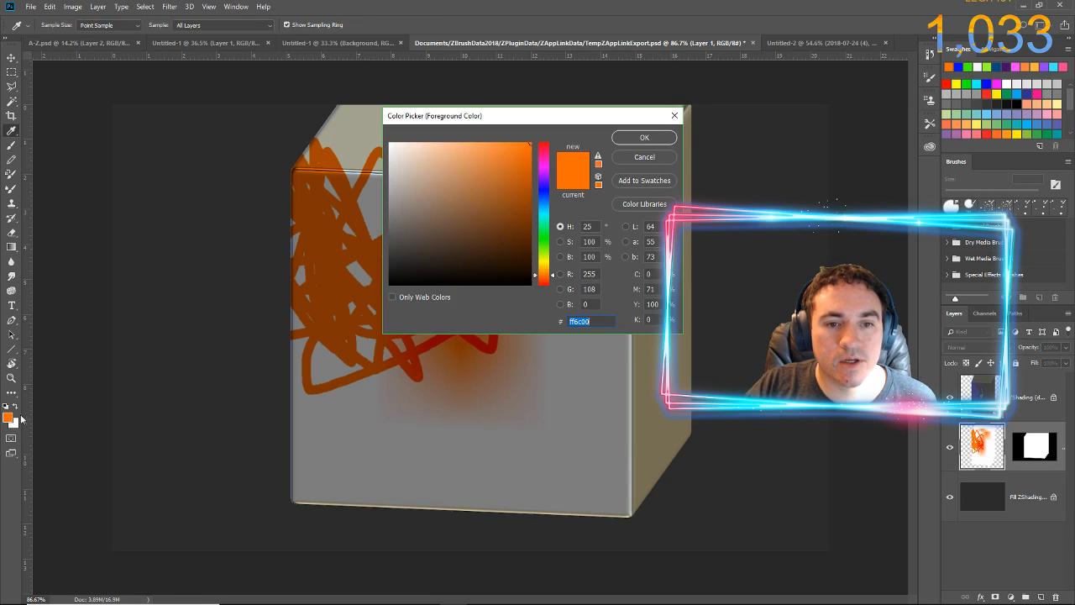
left_click(544, 196)
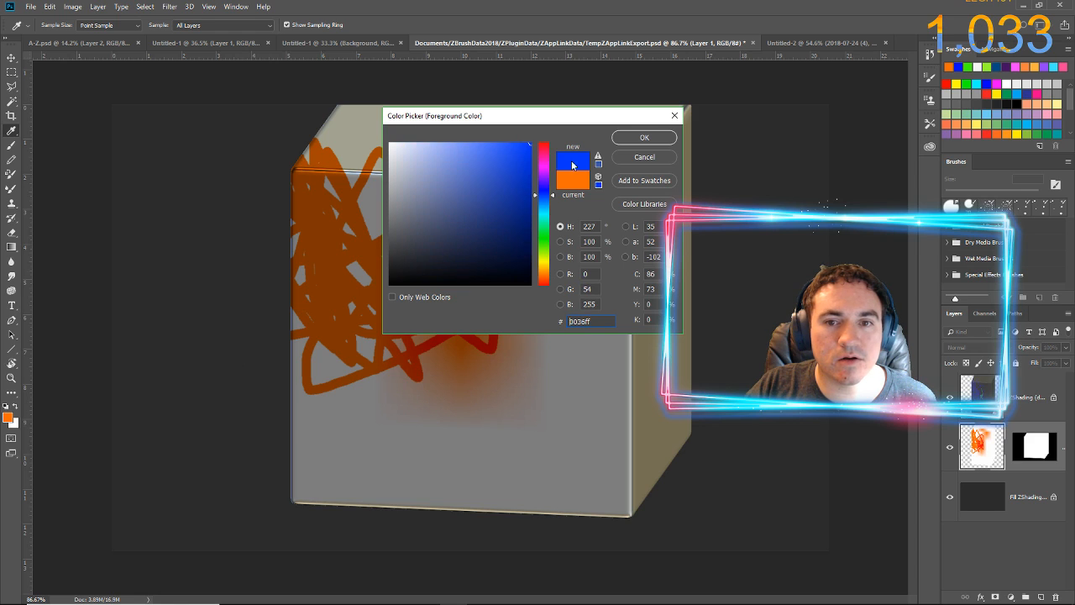
left_click(641, 138)
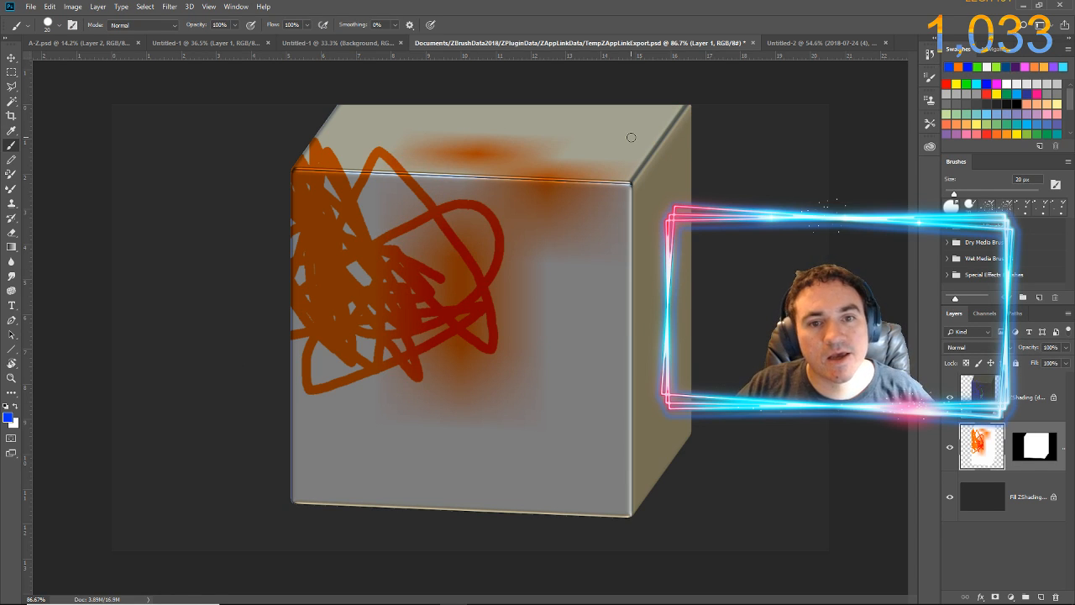
mouse_move(336, 169)
left_mouse_down()
mouse_move(363, 158)
mouse_move(381, 177)
mouse_move(399, 164)
mouse_move(588, 178)
left_mouse_up()
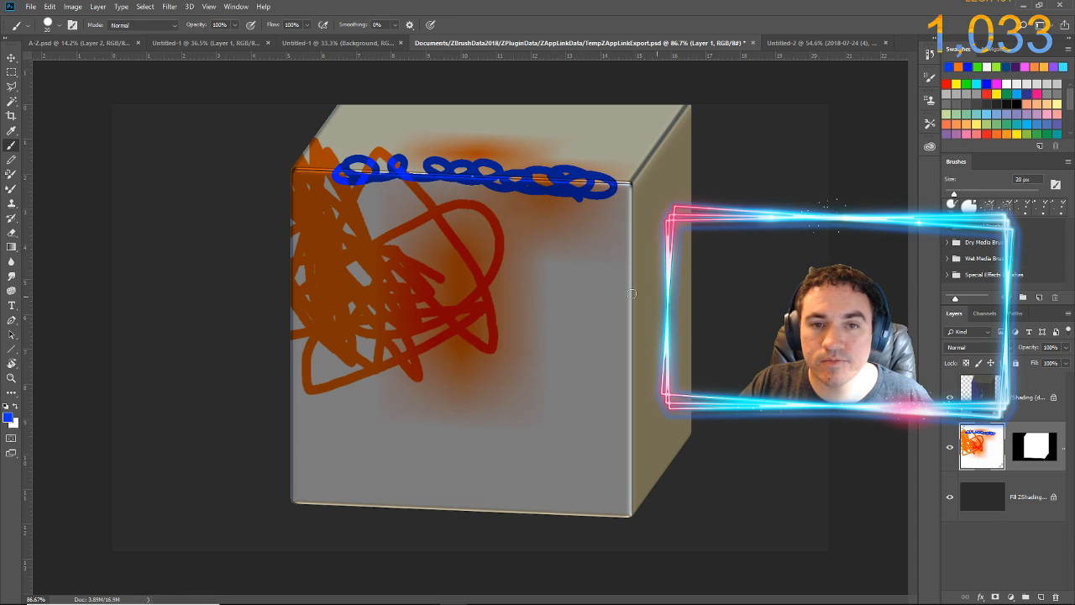
Save the PSD, switch to ZBrush, and pick up the edited projection onto the cube
left_click(31, 6)
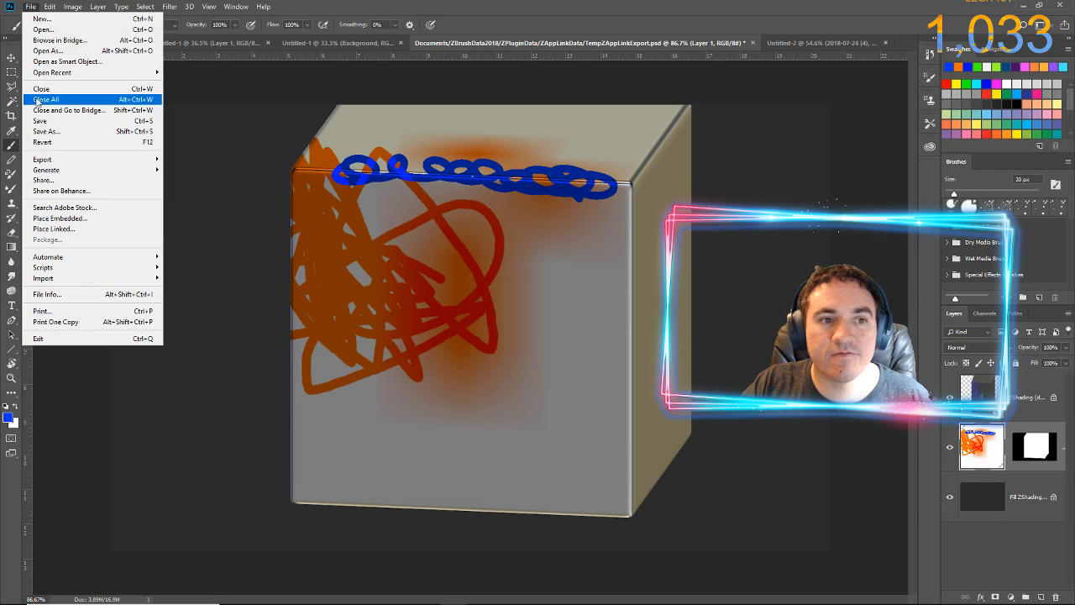
left_click(40, 122)
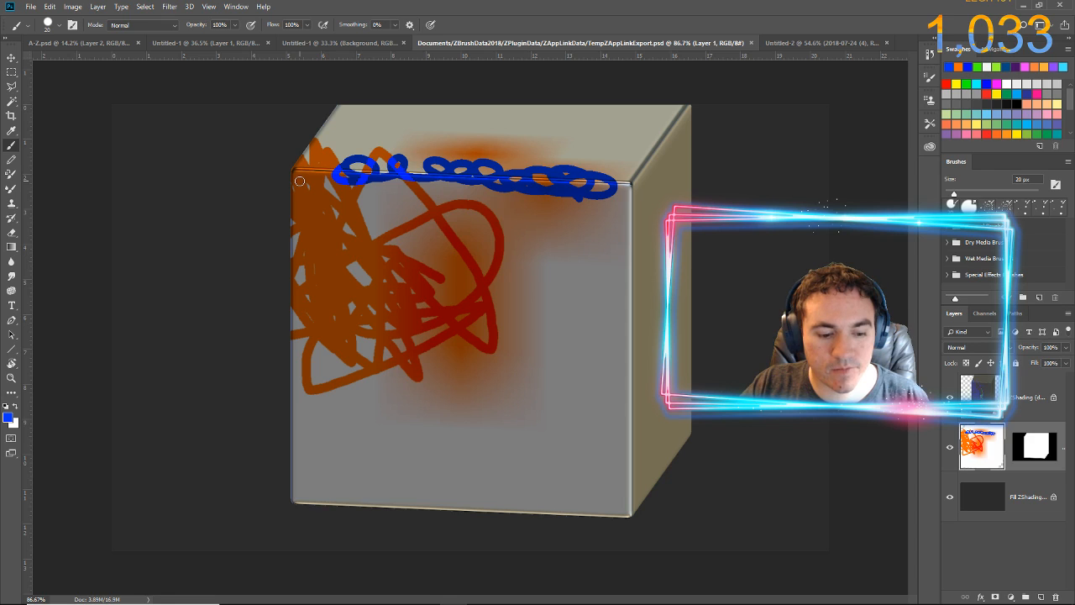
key("alt+Tab")
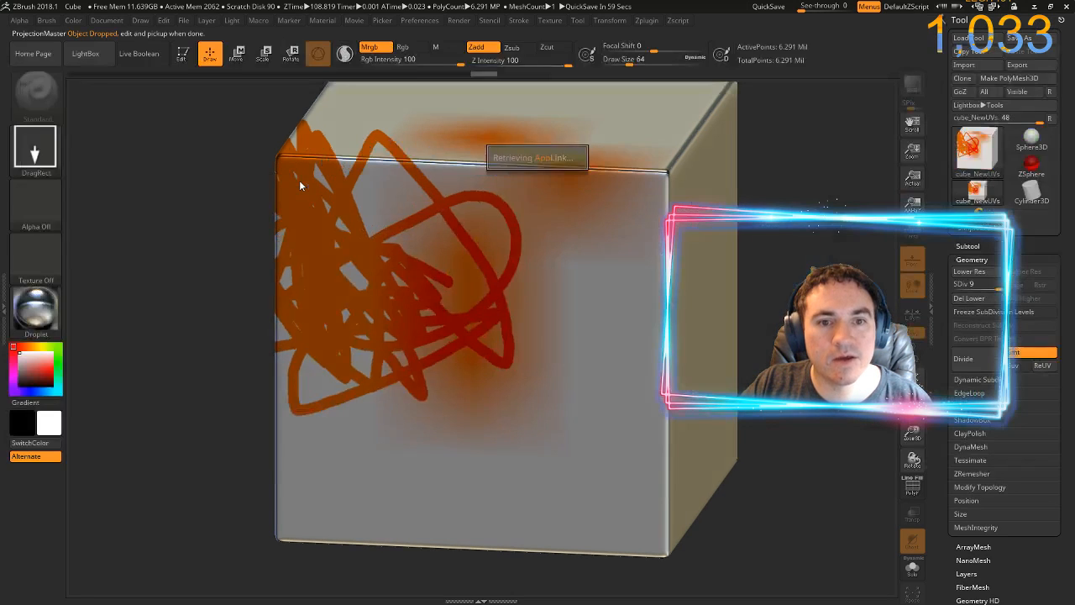
left_click(509, 156)
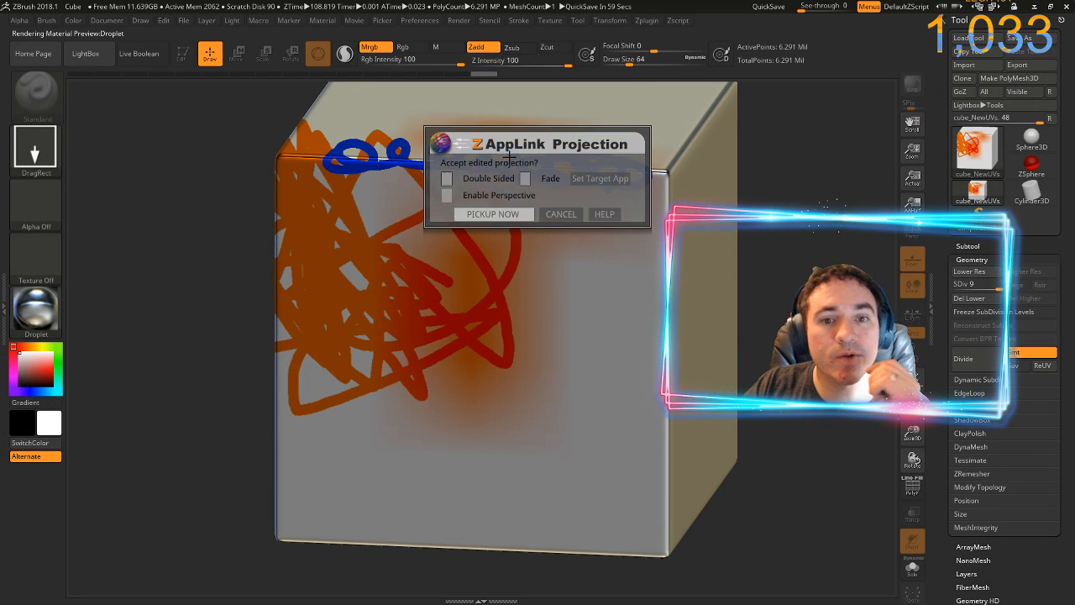
left_click(492, 214)
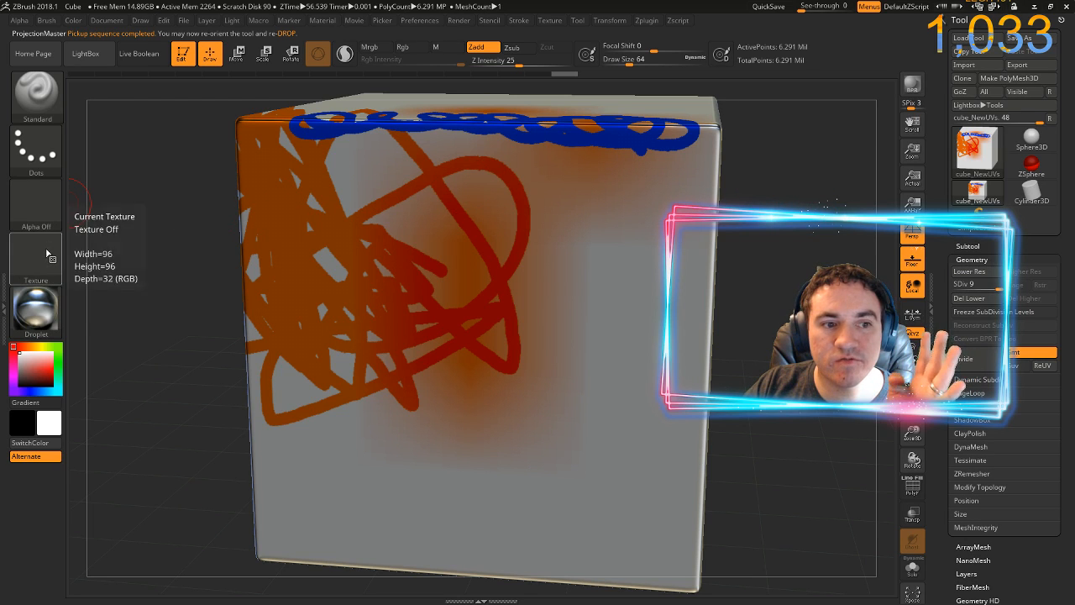
Change the cube's material to PolySkin and send it to Photoshop through ZAppLink, updating the open PSD
left_click(36, 307)
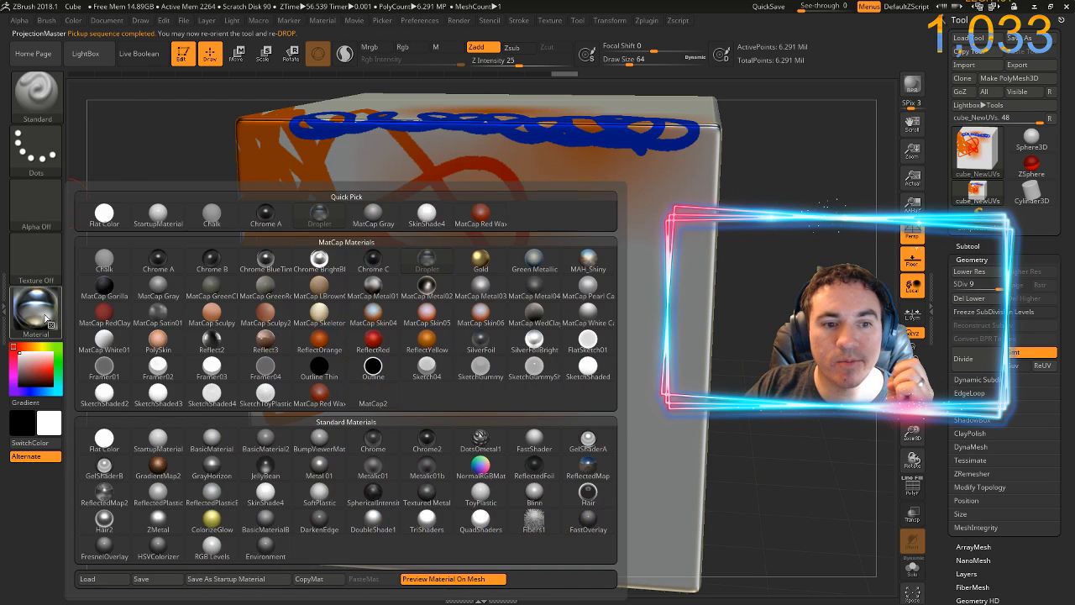
left_click(159, 346)
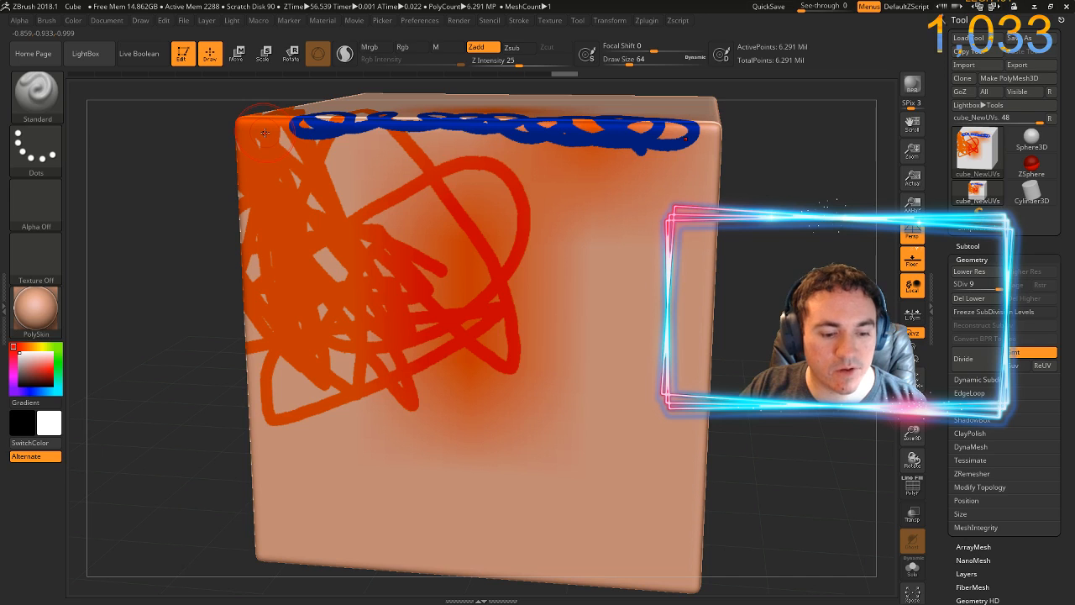
key("ctrl+shift+s")
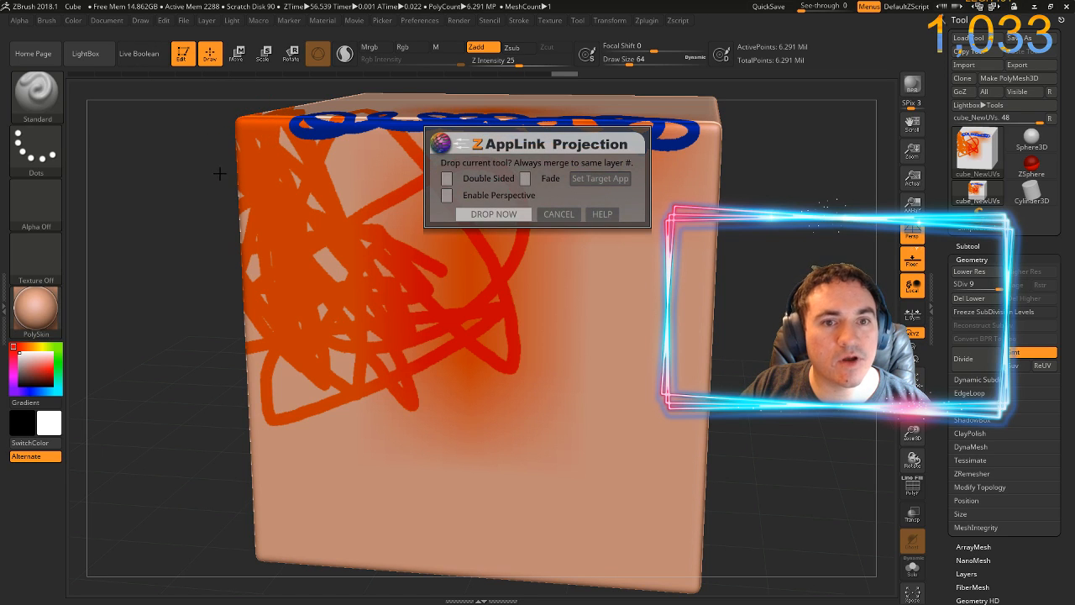
left_click(500, 215)
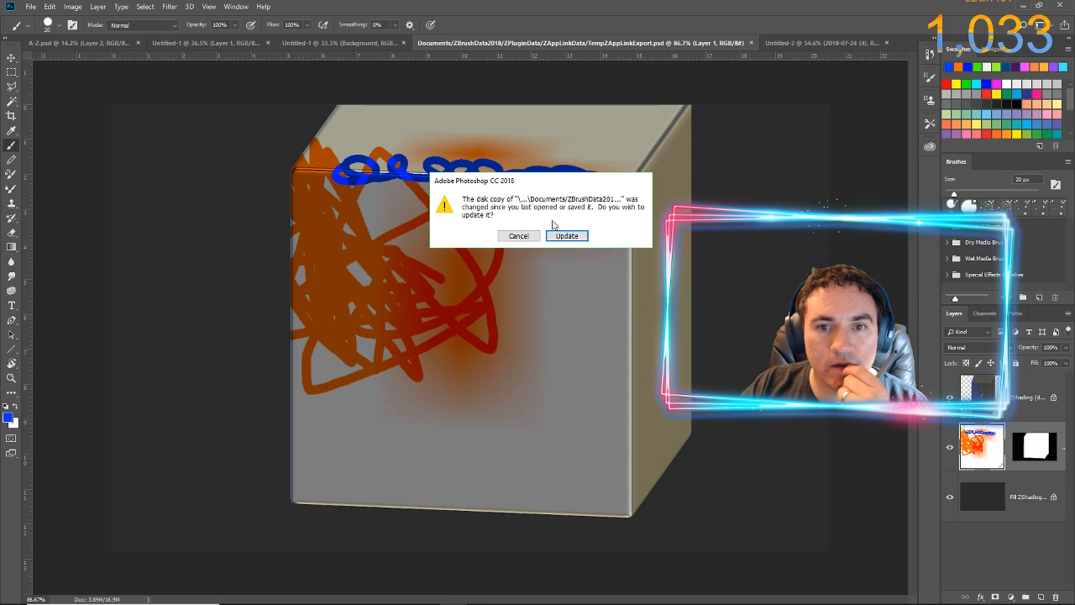
left_click(558, 236)
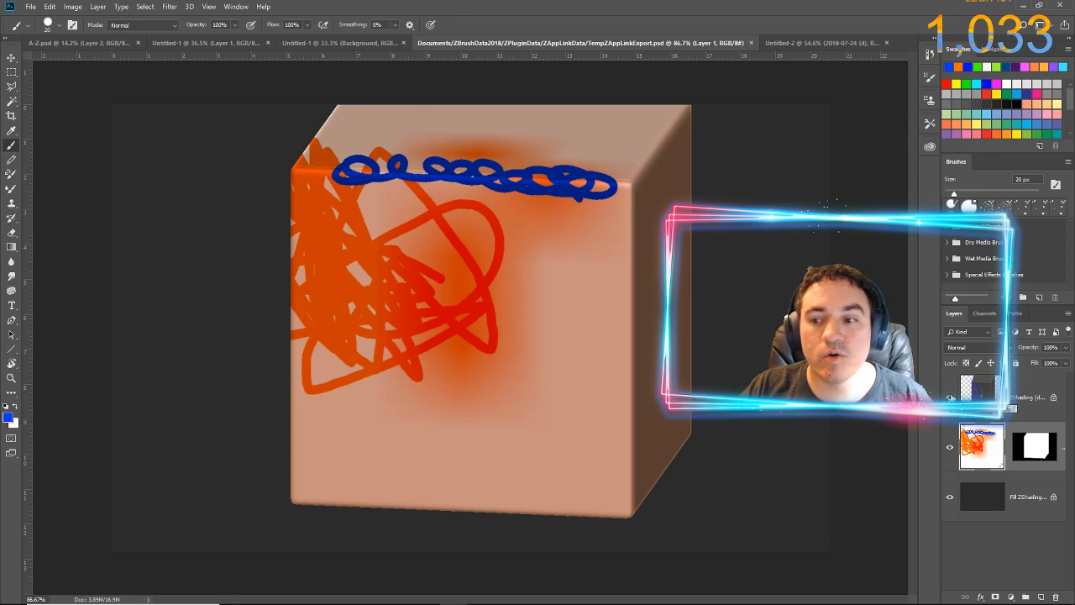
Toggle the ZShading layer off and on to compare the PolySkin shading, and return to ZBrush accepting the image as unchanged
left_click(950, 397)
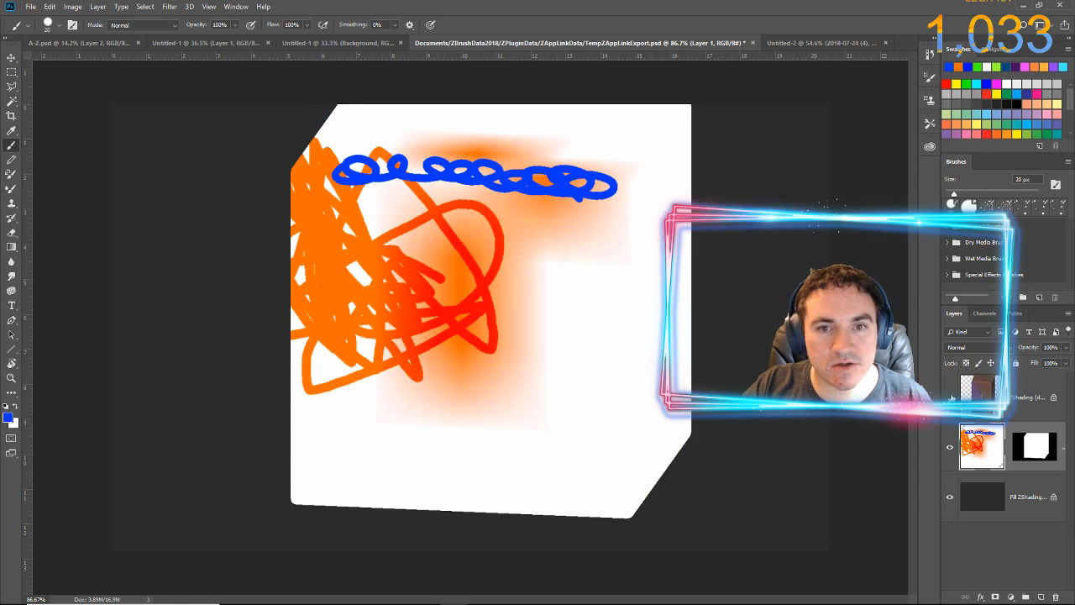
left_click(951, 397)
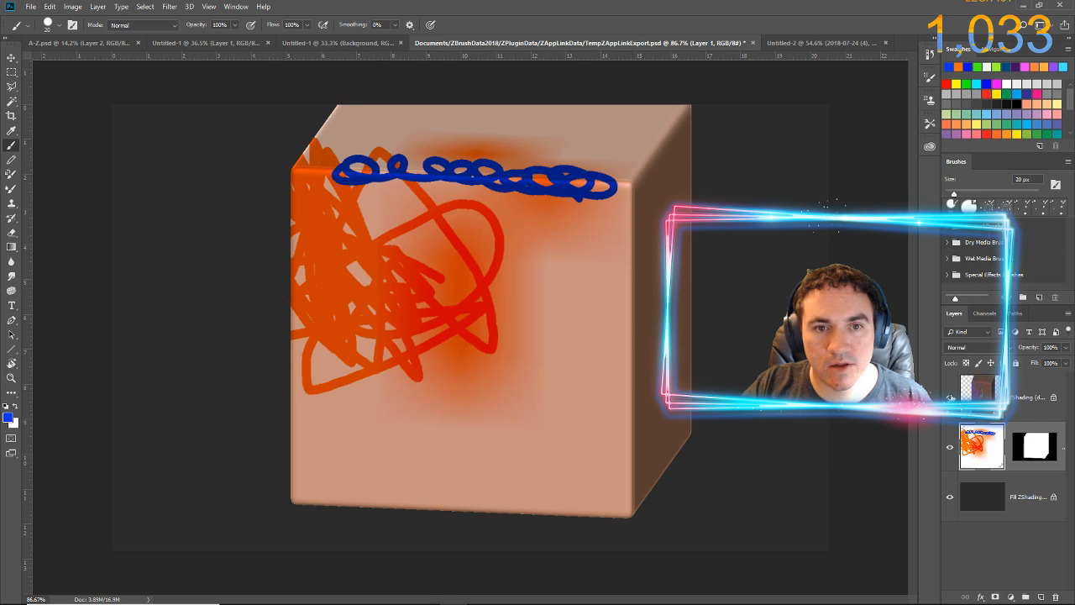
key("alt+Tab")
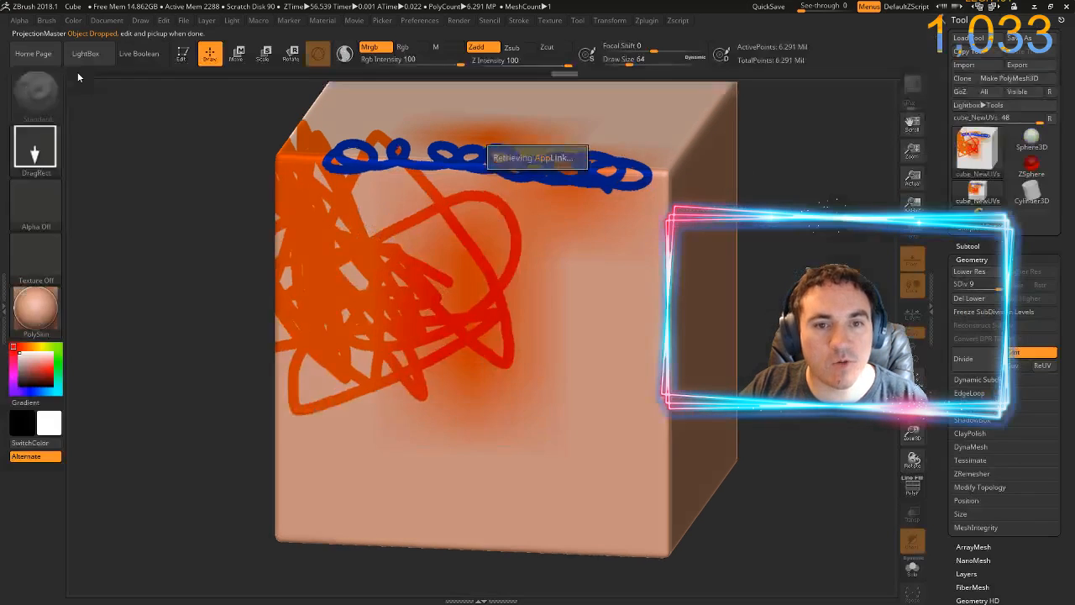
left_click(529, 156)
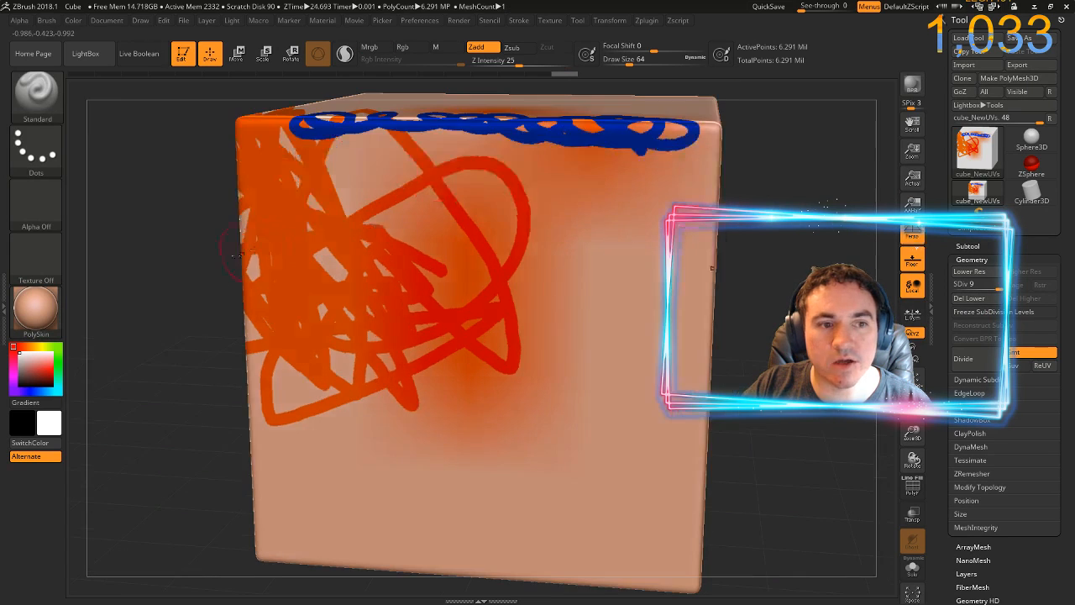
Change the cube's material to SphericalIntensity and send it to Photoshop through ZAppLink, updating the open PSD
left_click(48, 317)
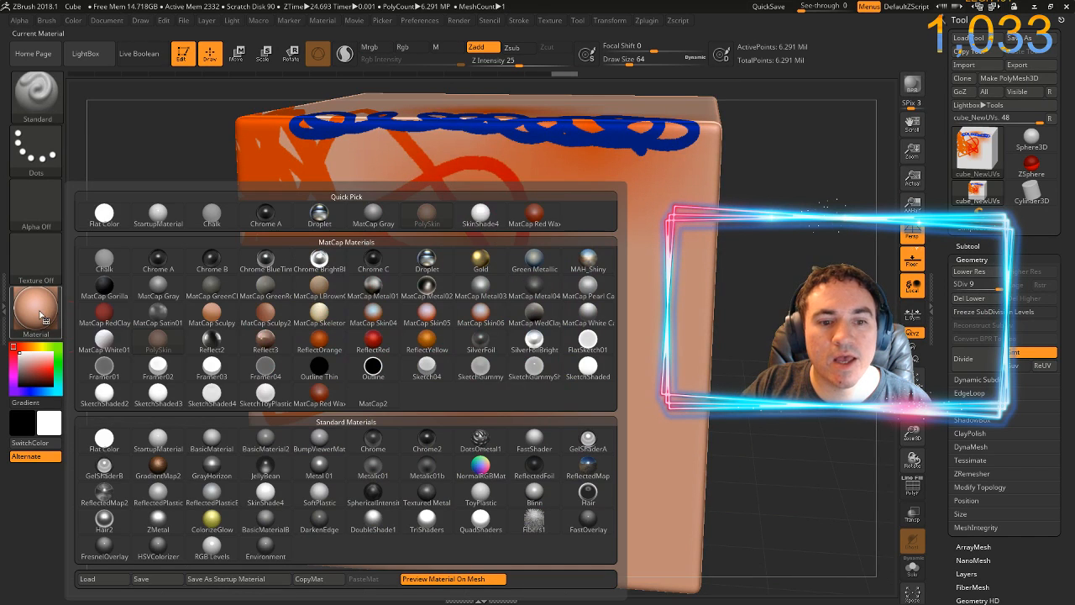
left_click(372, 502)
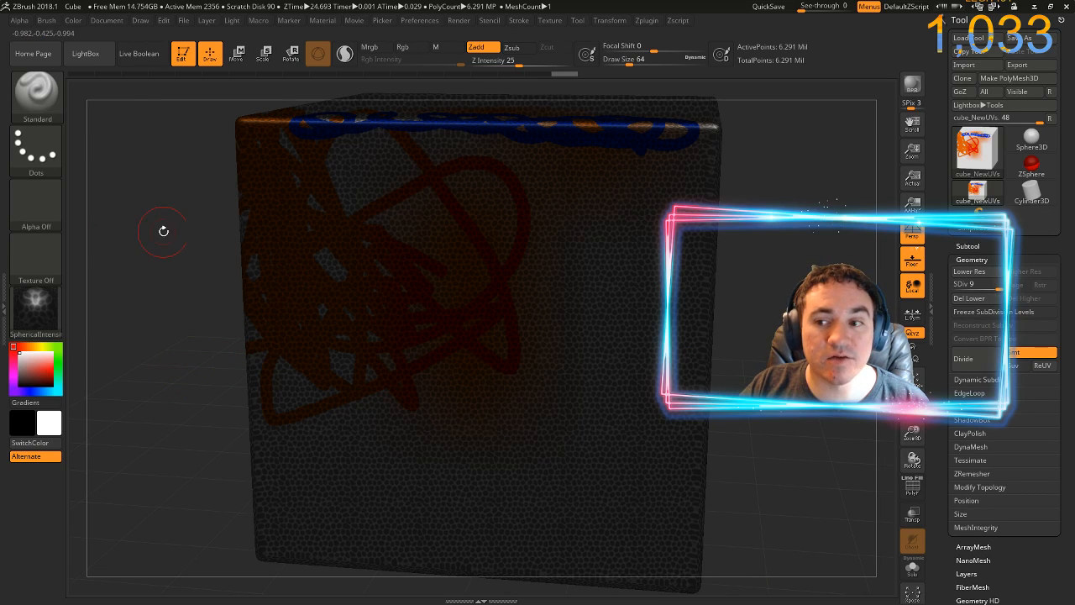
left_click(106, 20)
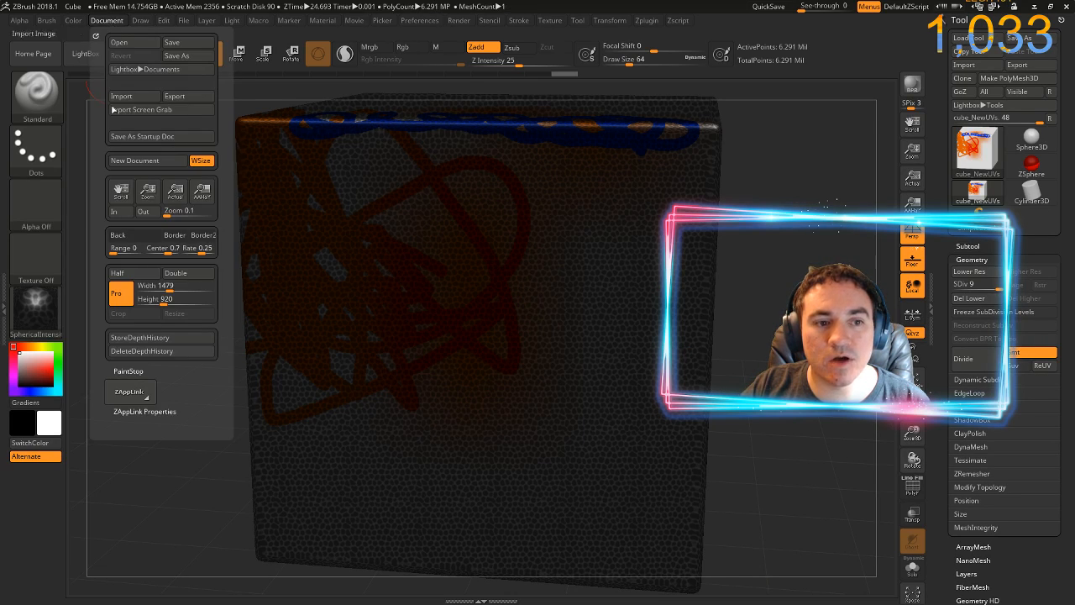
left_click(128, 392)
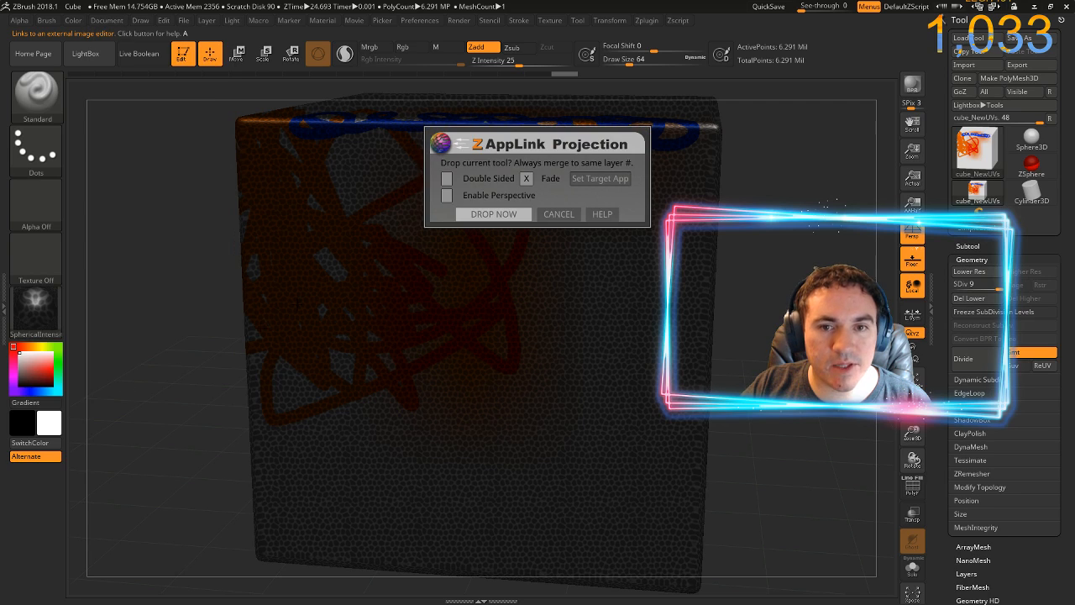
left_click(496, 213)
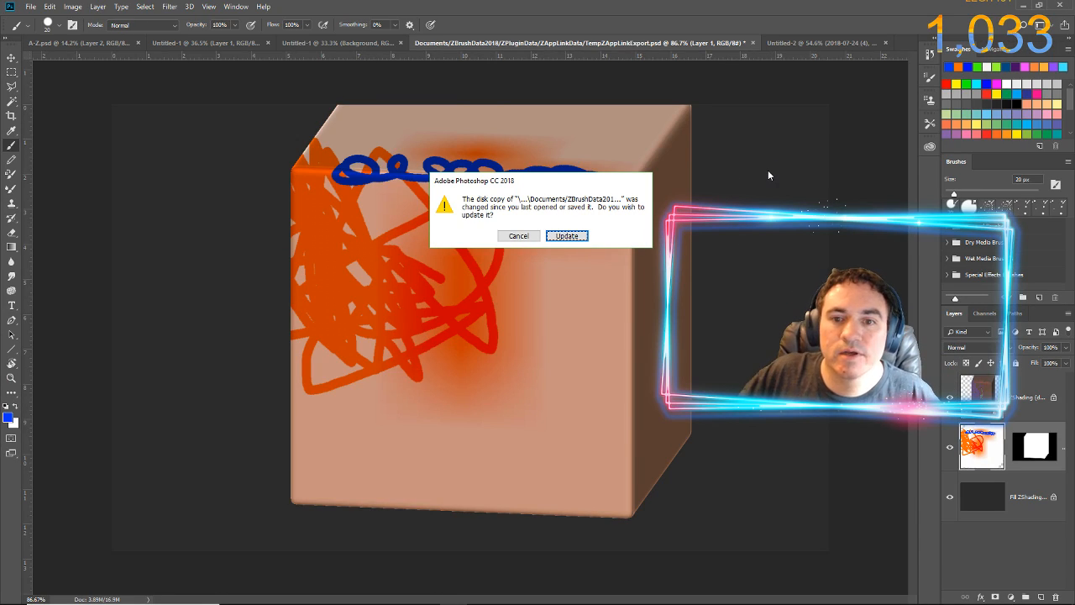
left_click(561, 235)
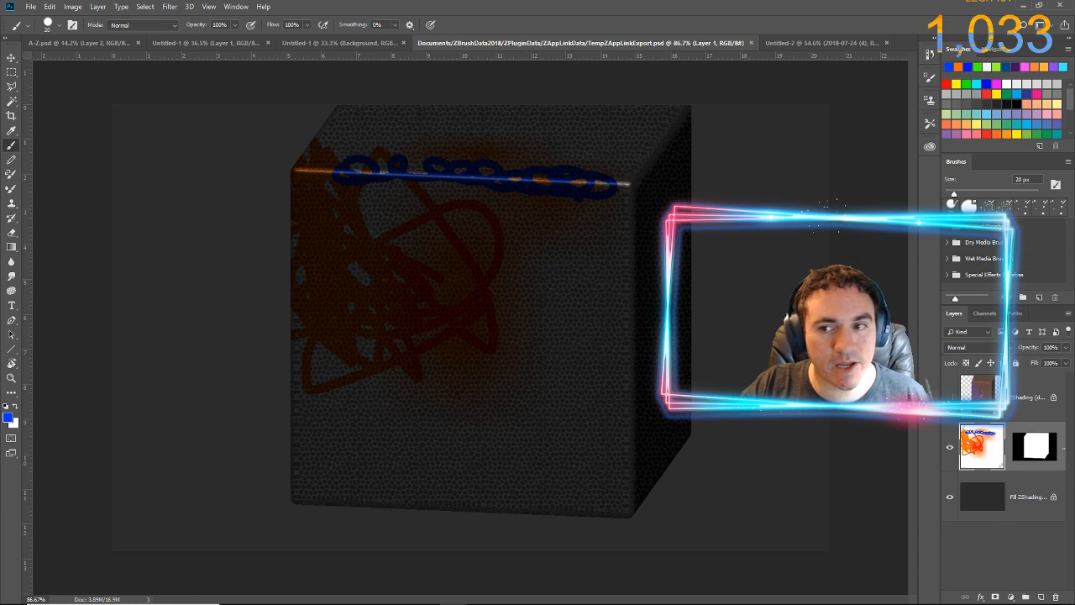
Toggle the ZShading layer off and on to compare the SphericalIntensity shading, and return to ZBrush accepting the image as unchanged
left_click(950, 398)
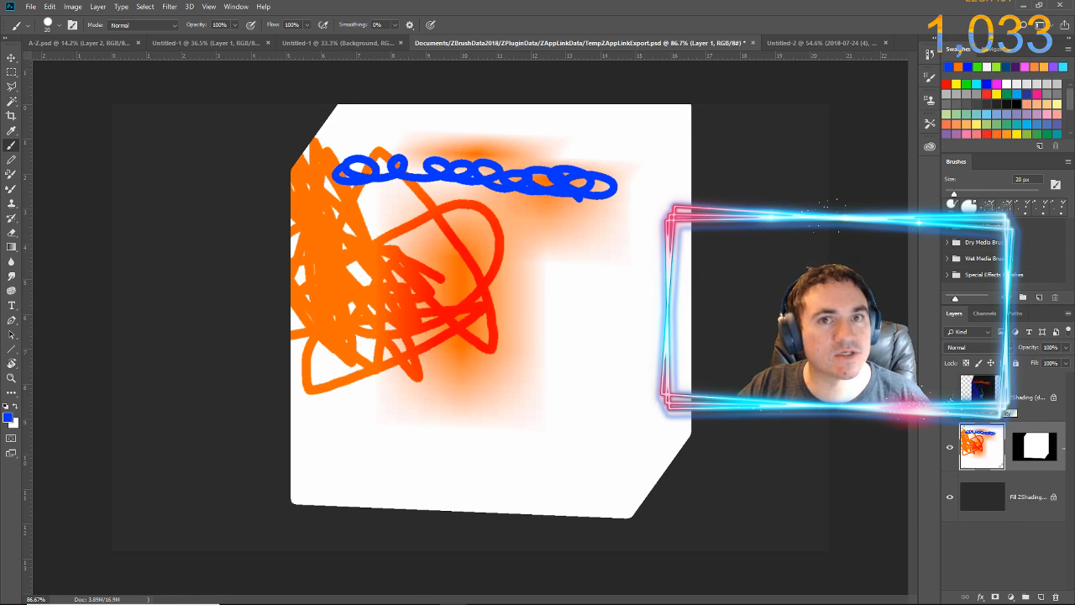
left_click(950, 393)
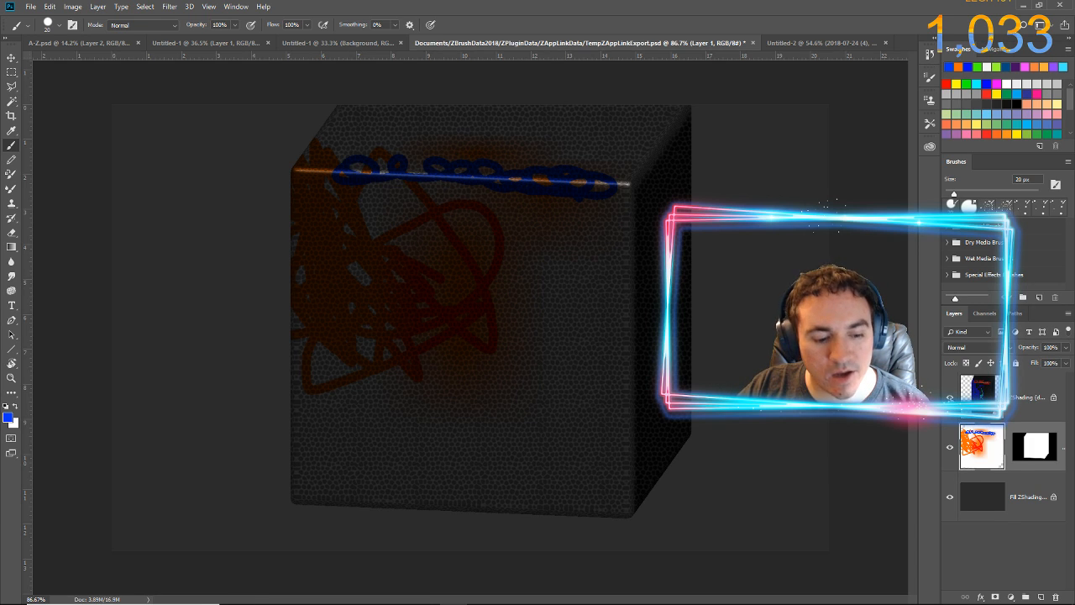
key("alt+Tab")
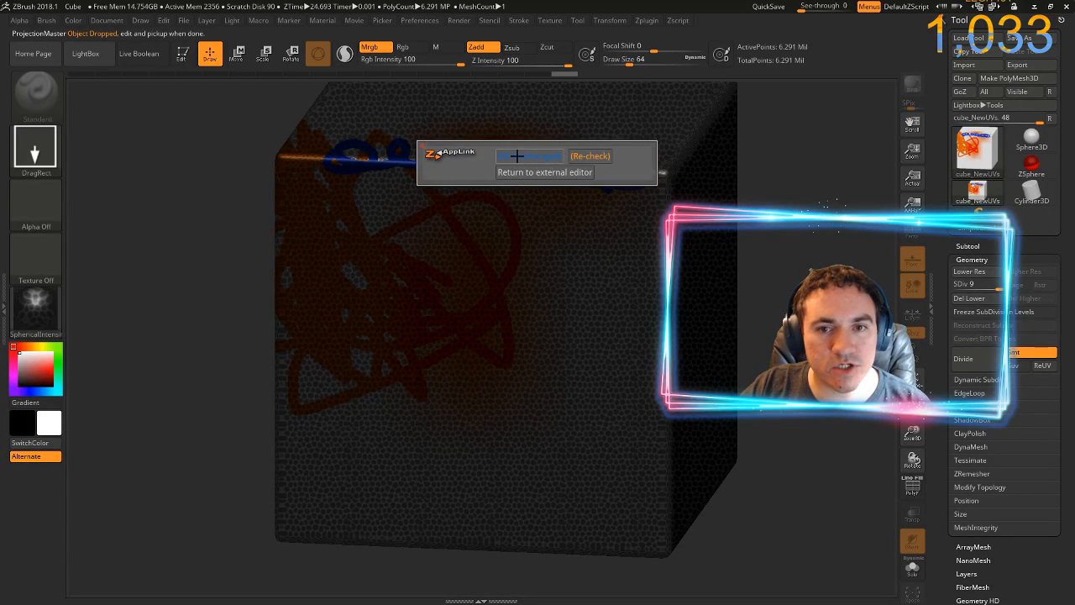
left_click(517, 157)
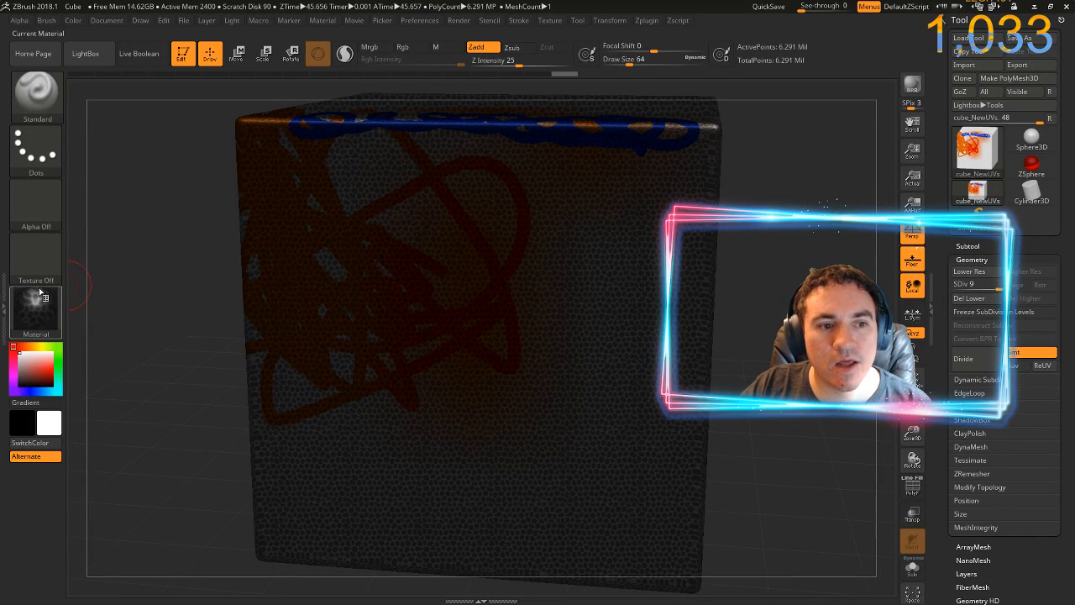
Change the cube's material to Flat Color and send it to Photoshop through ZAppLink, updating the open PSD
left_click(36, 306)
left_click(36, 306)
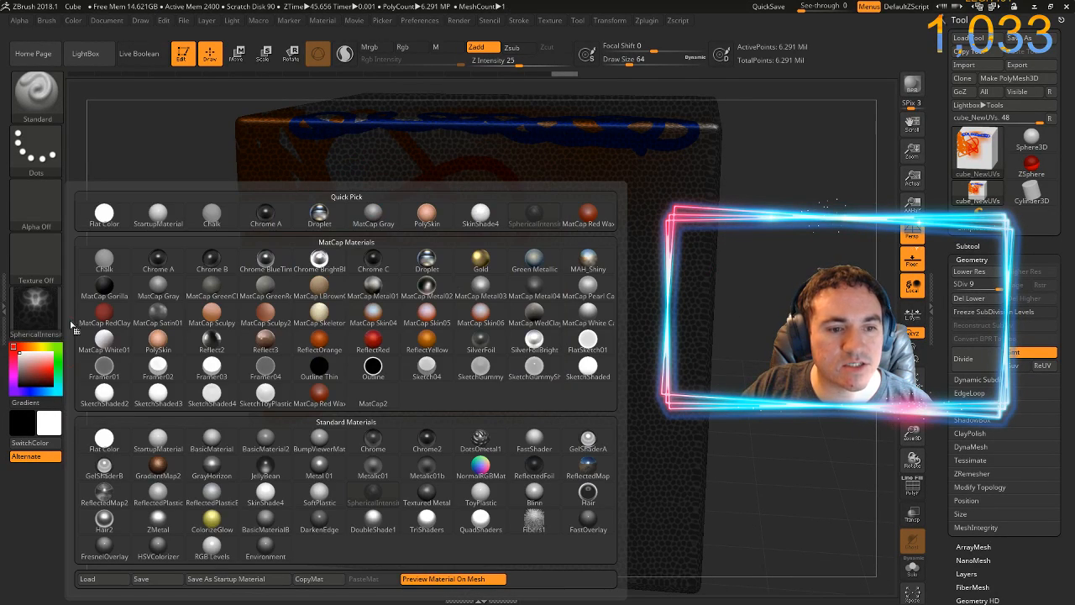
left_click(102, 438)
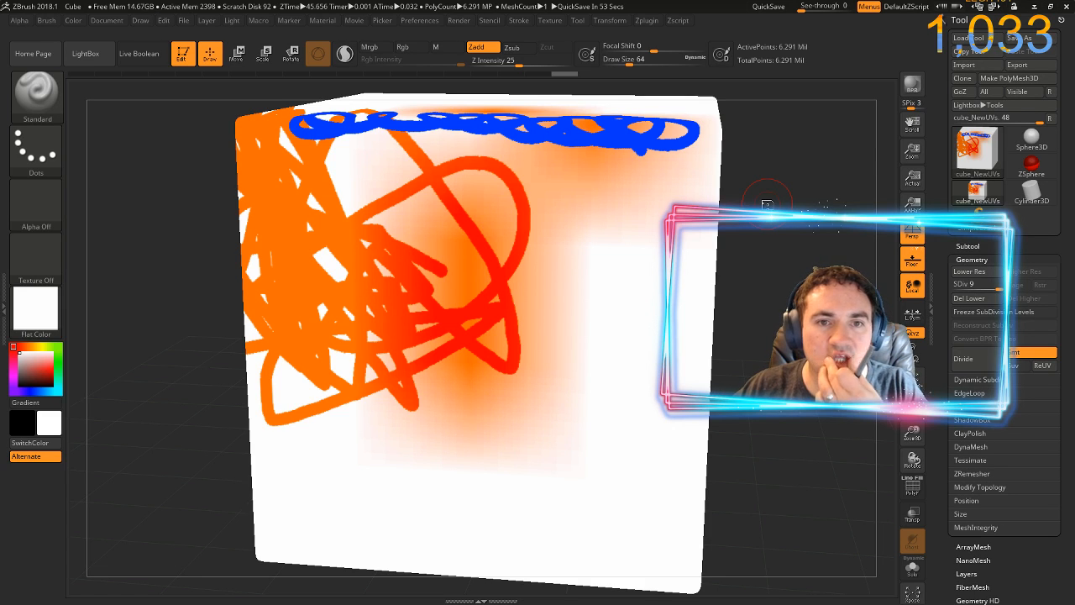
left_click(107, 20)
left_click(128, 391)
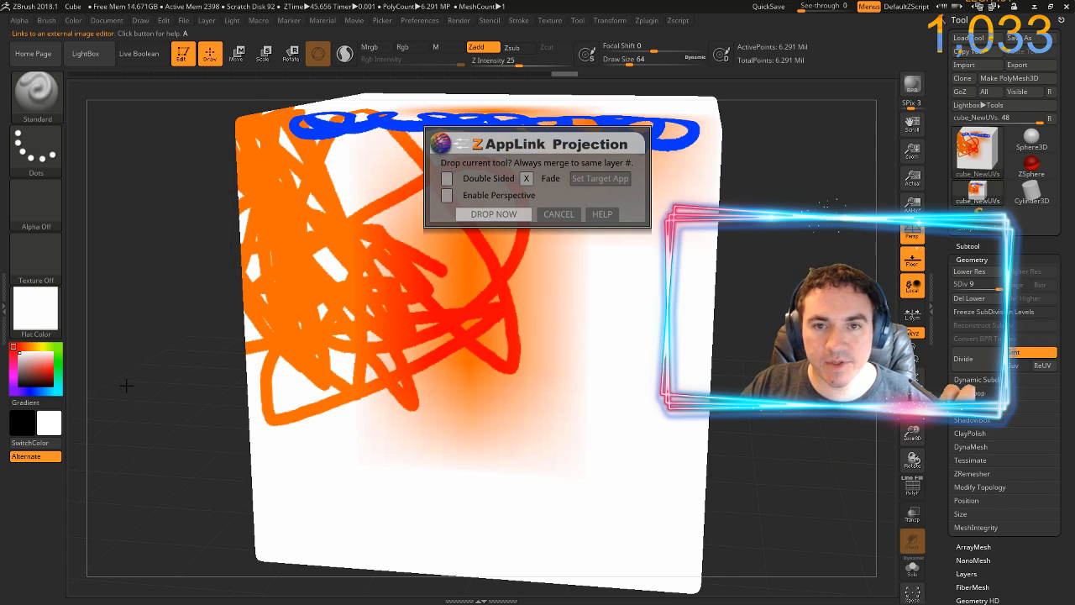
left_click(497, 212)
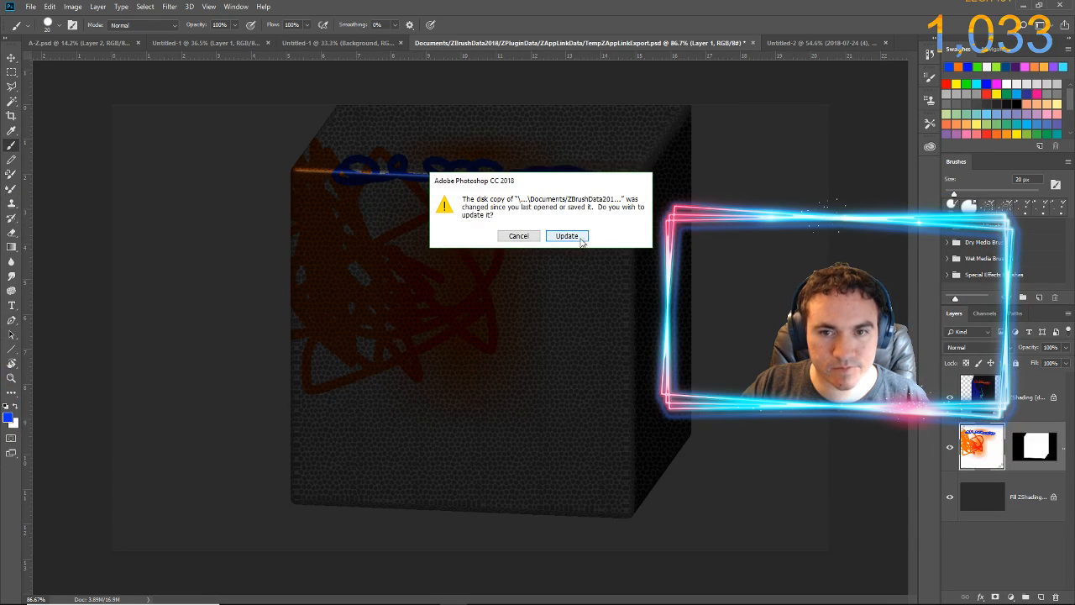
left_click(567, 234)
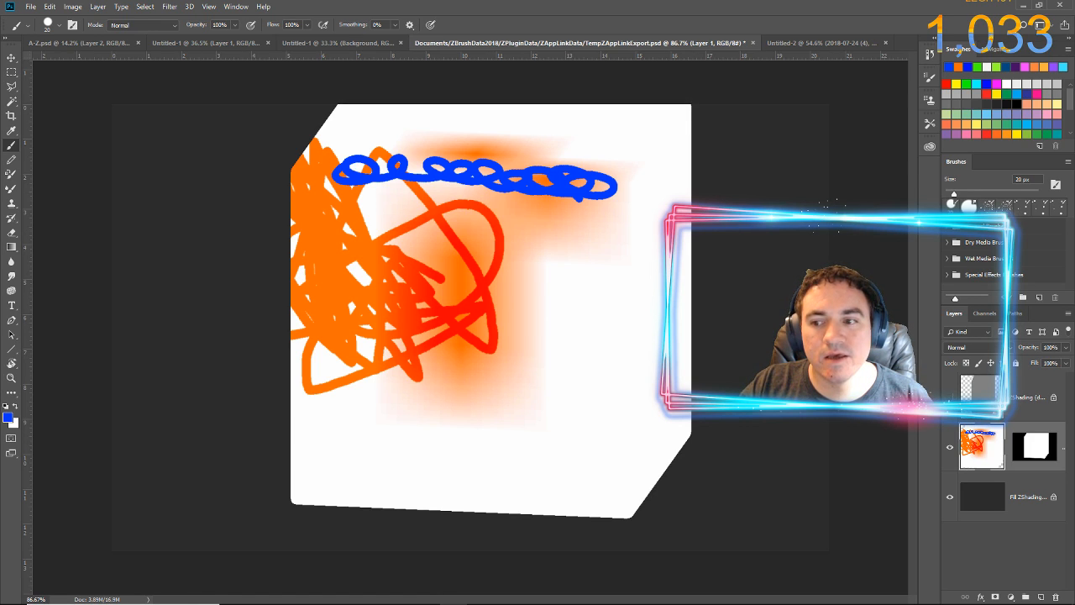
Toggle the ZShading layer's visibility to compare the Flat Color shading, and return to ZBrush accepting the image as unchanged
left_click(950, 397)
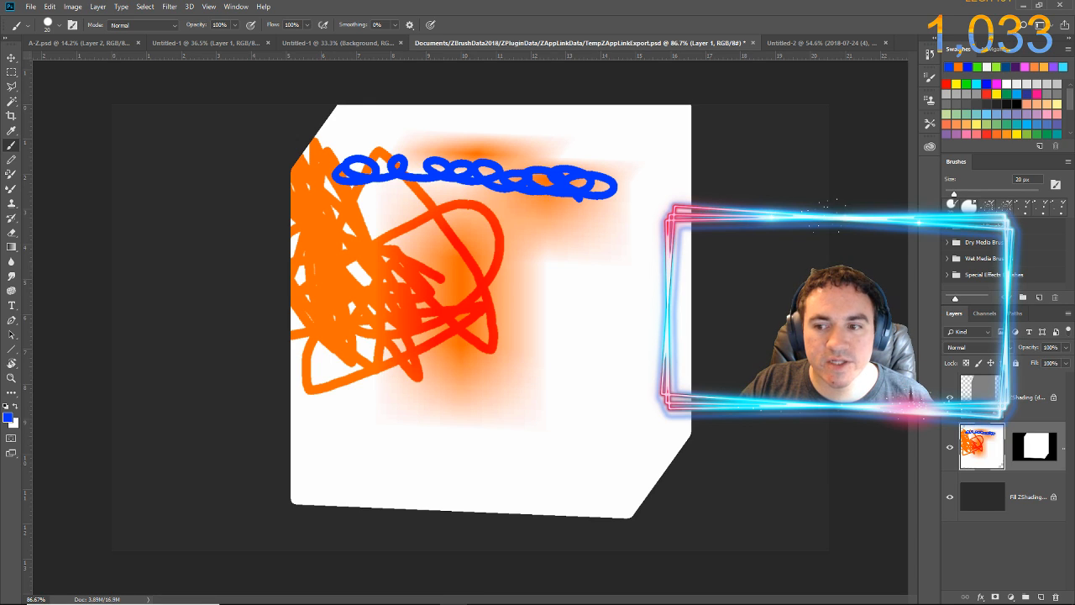
left_click(950, 397)
left_click(949, 397)
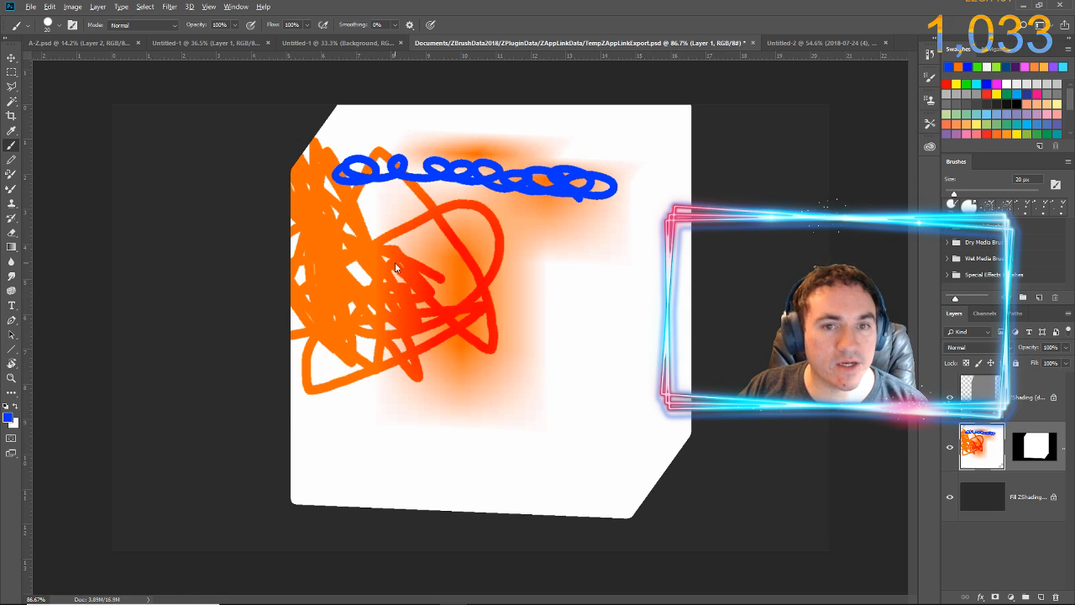
key("alt+Tab")
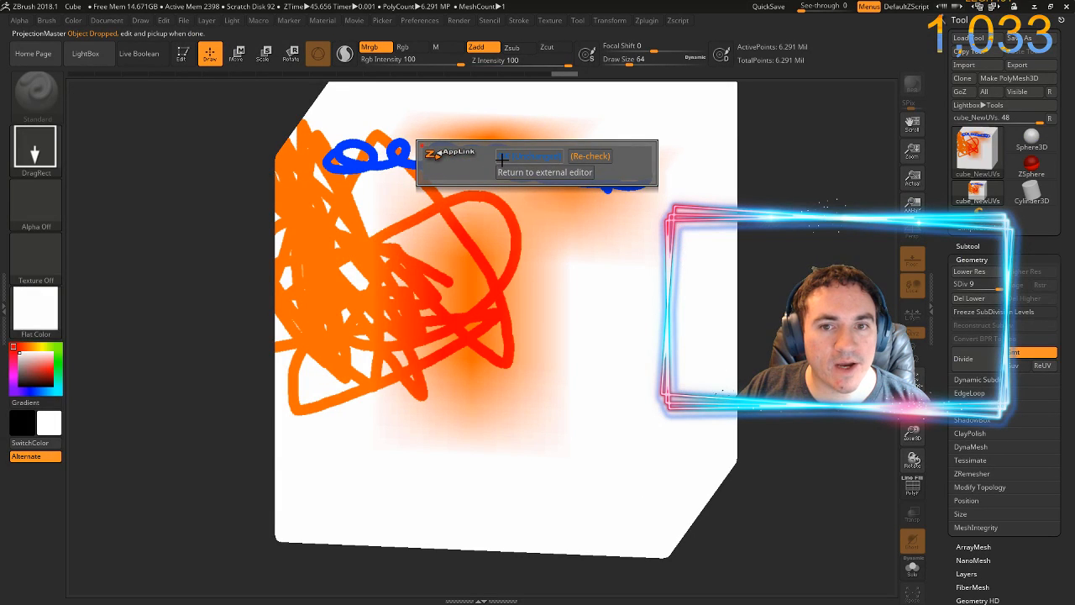
left_click(507, 161)
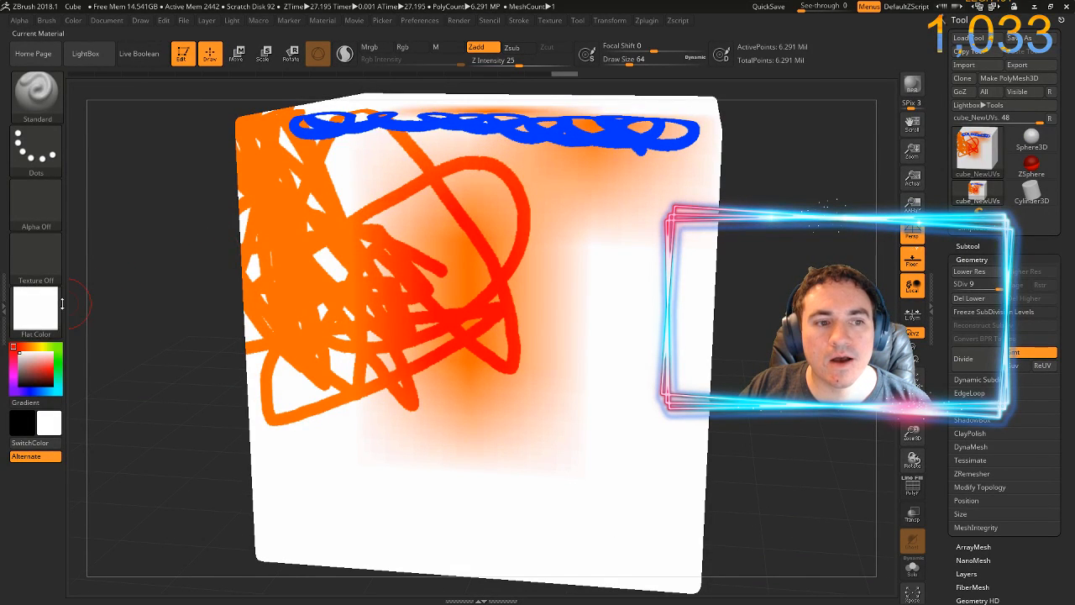
Try the ToyPlastic material on the cube and replace it with the Outline material
left_click(57, 312)
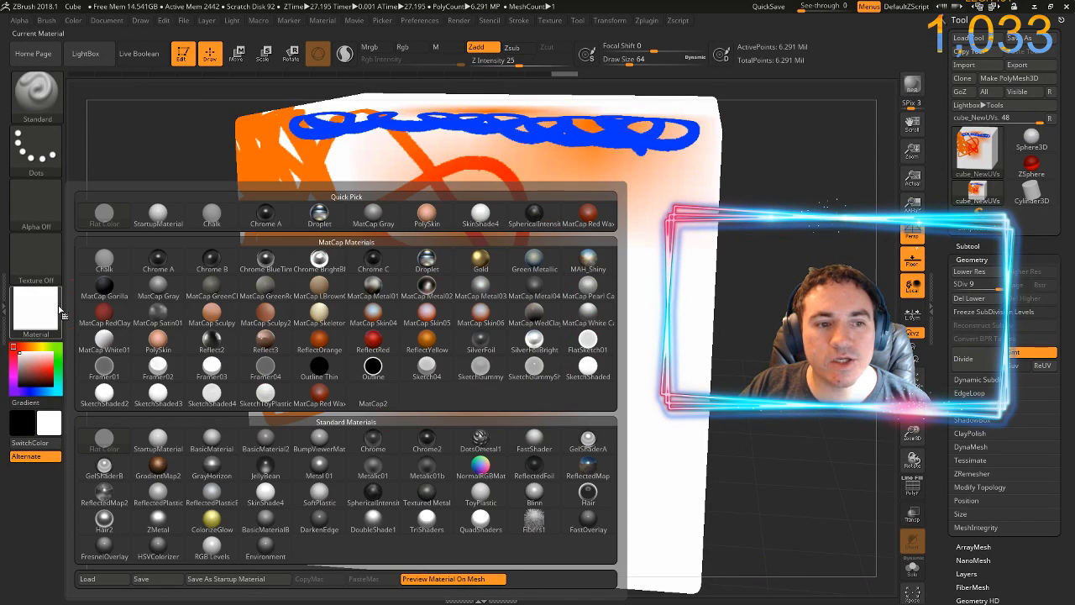
left_click(481, 499)
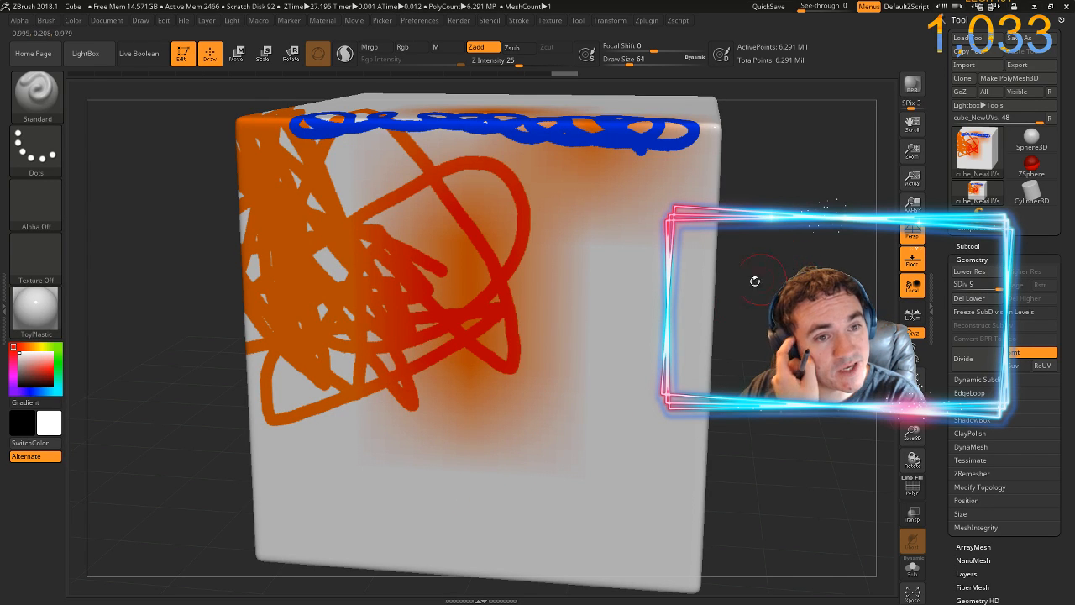
left_click(36, 309)
left_click(367, 366)
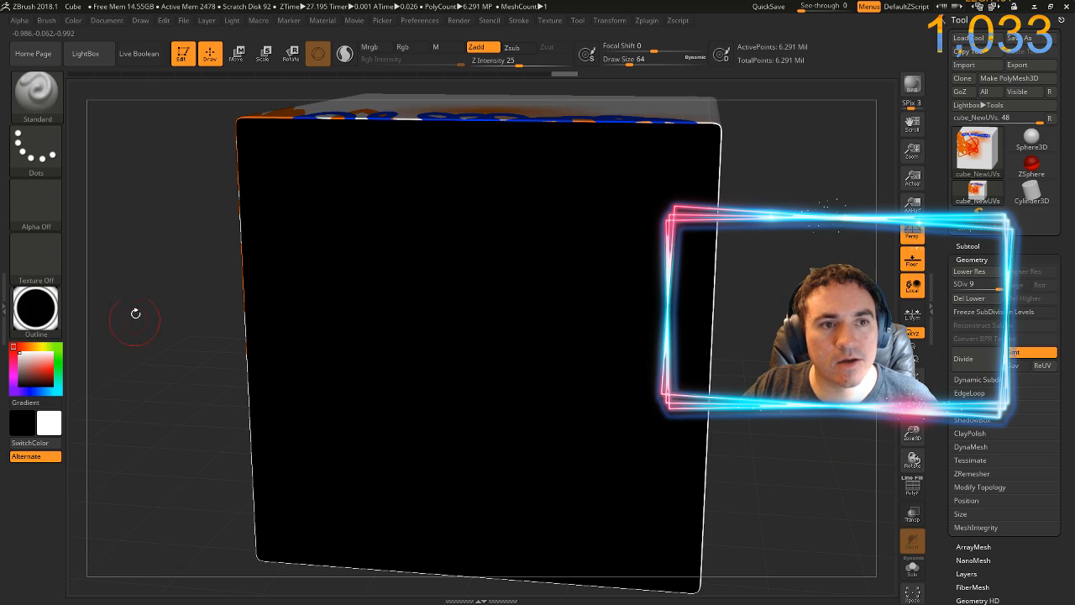
Send the Outline cube to Photoshop through ZAppLink, updating the open PSD, and toggle the ZShading layer's visibility to compare
left_click(109, 20)
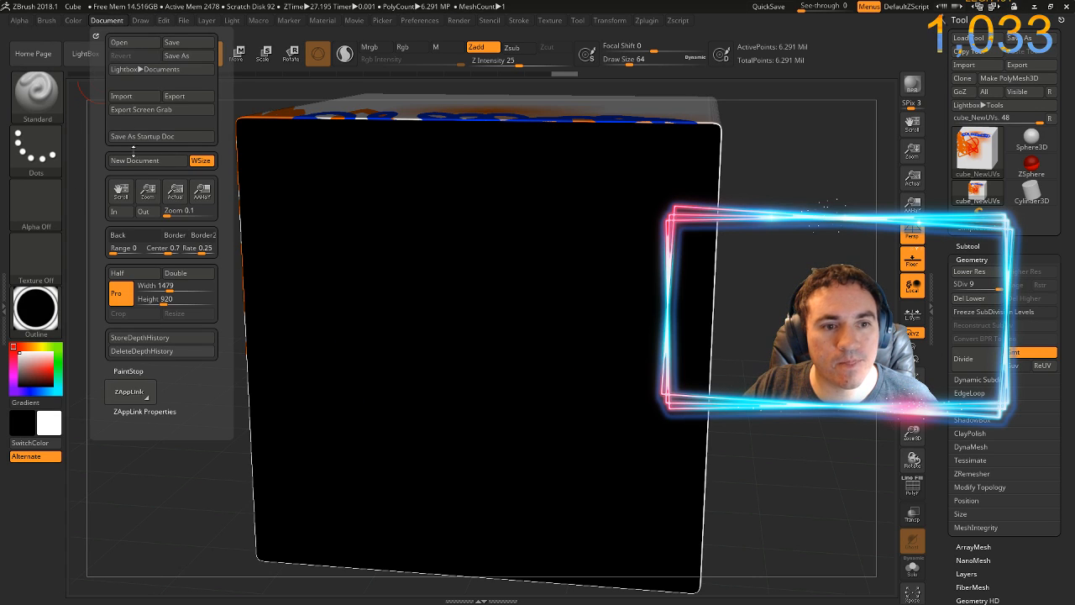
left_click(137, 390)
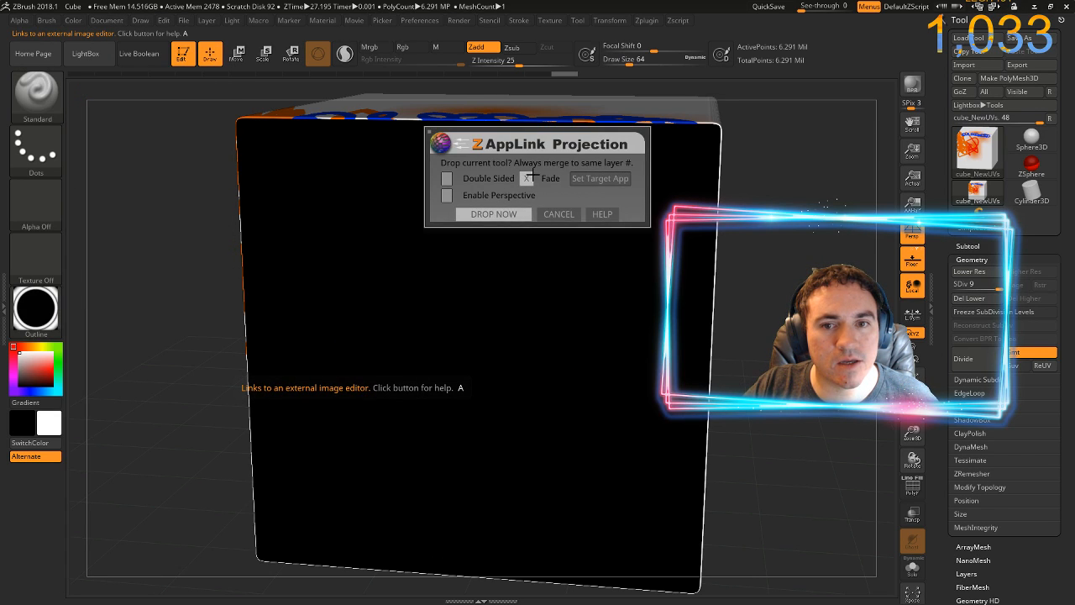
left_click(493, 214)
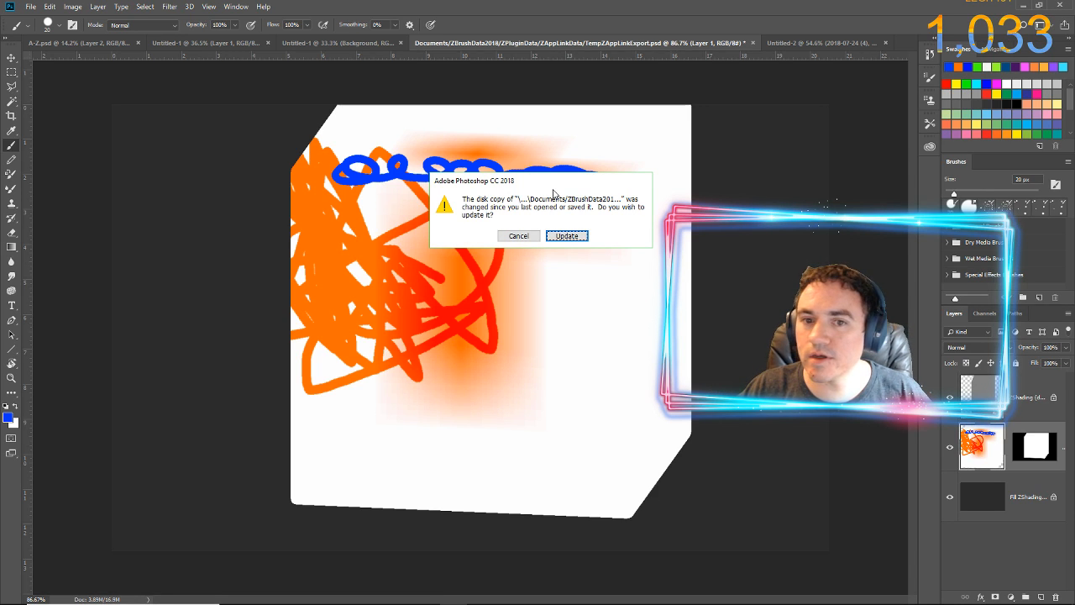
left_click(564, 237)
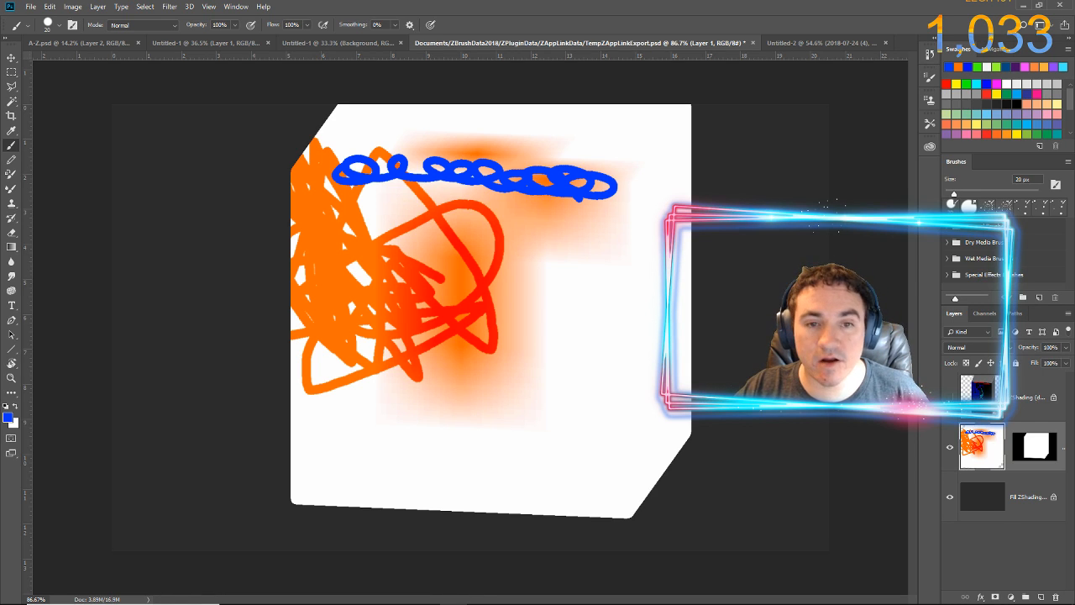
left_click(950, 397)
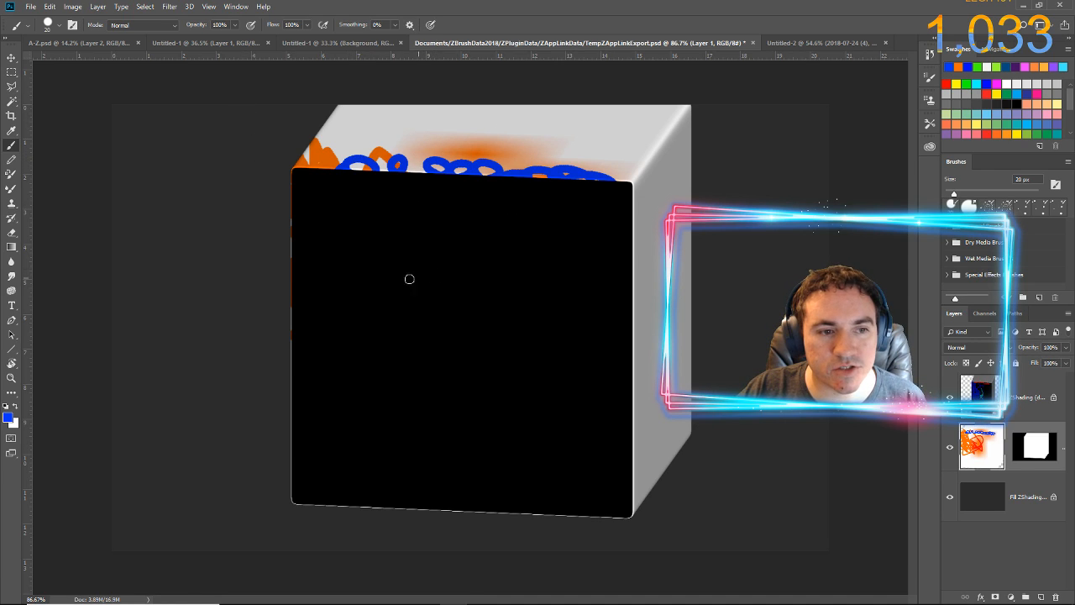
Set the Brush tool's foreground colour to green 24ff00 and paint two short strokes on the cube's black front face on Layer 1
left_click(9, 418)
left_click(541, 242)
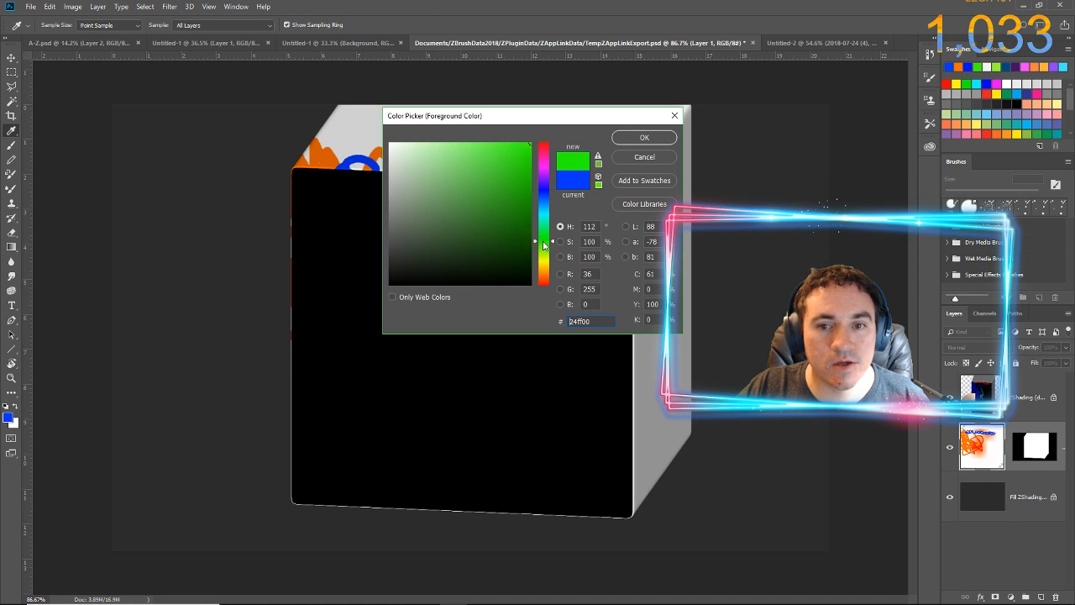
left_click(622, 139)
key("b")
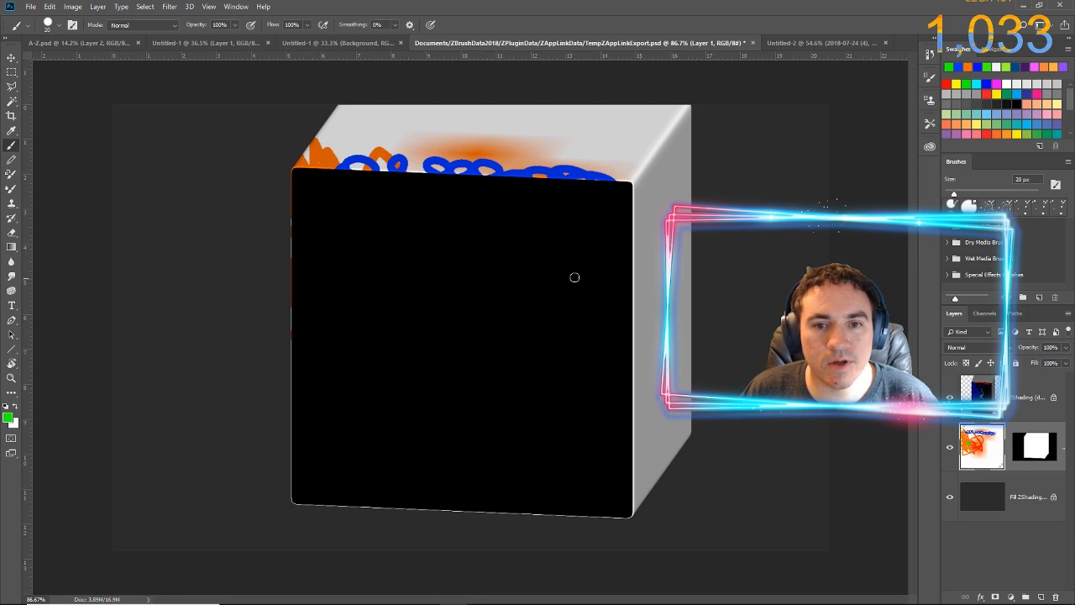
left_click_drag(476, 264, 479, 272)
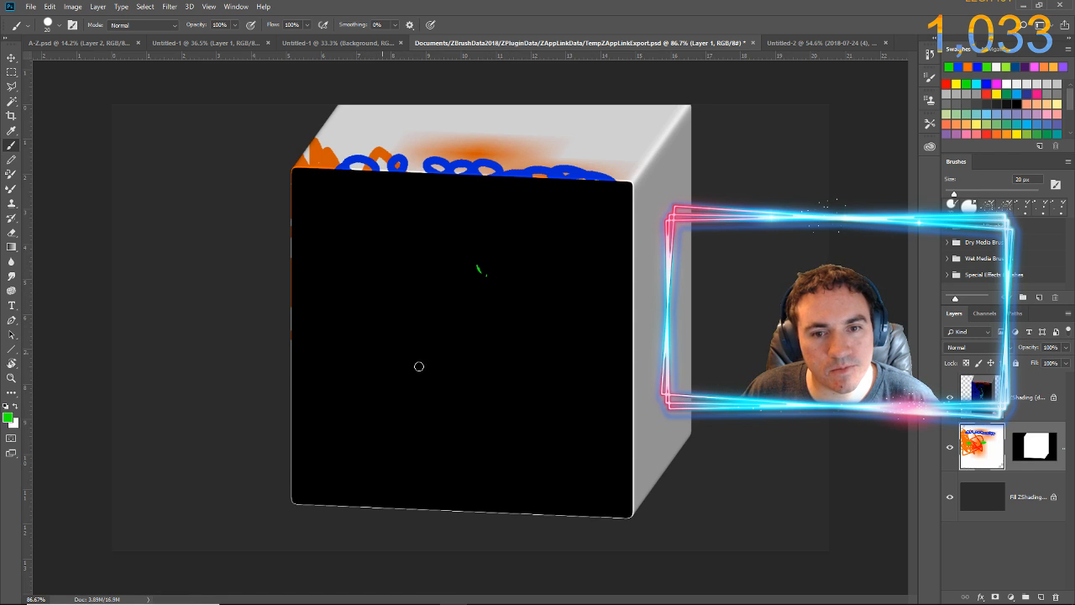
left_click_drag(479, 350, 482, 338)
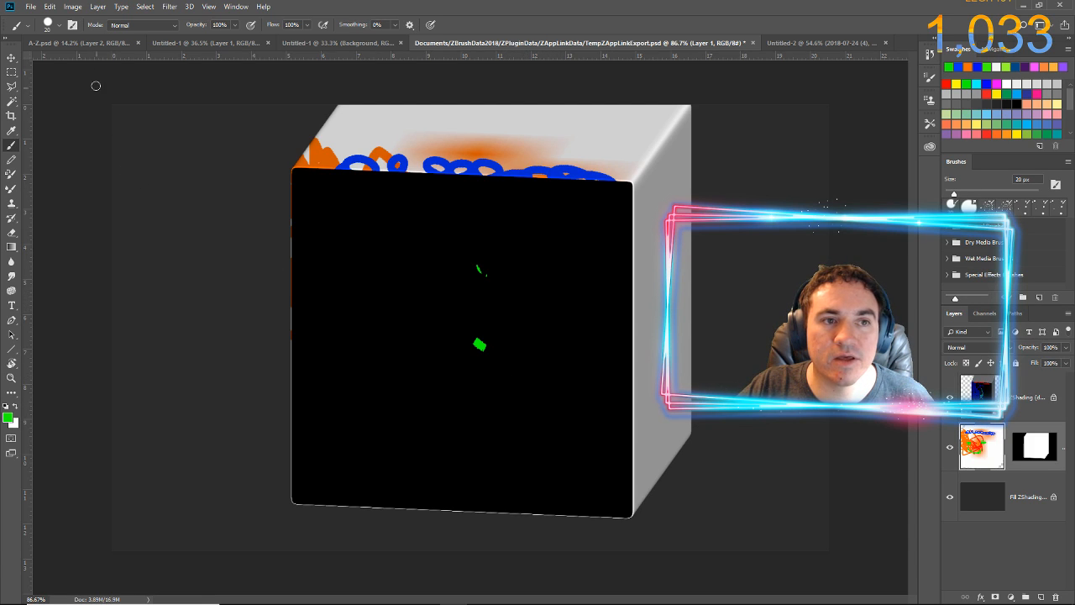
Save the PSD with the green strokes, switch to ZBrush, and pick up the edited projection onto the cube
left_click(32, 7)
left_click(50, 124)
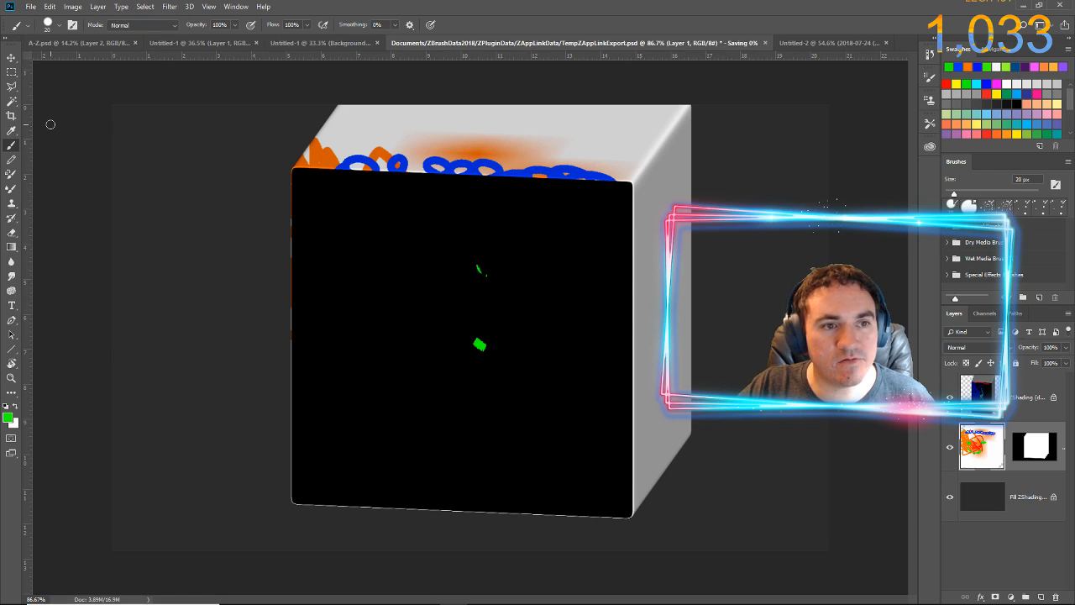
key("alt+Tab")
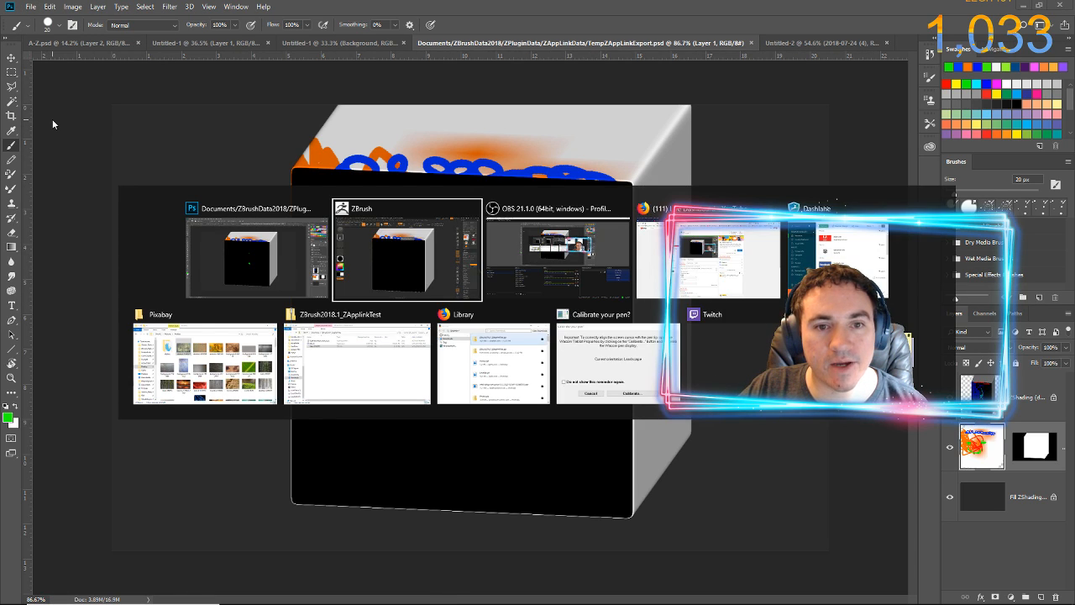
left_click(521, 155)
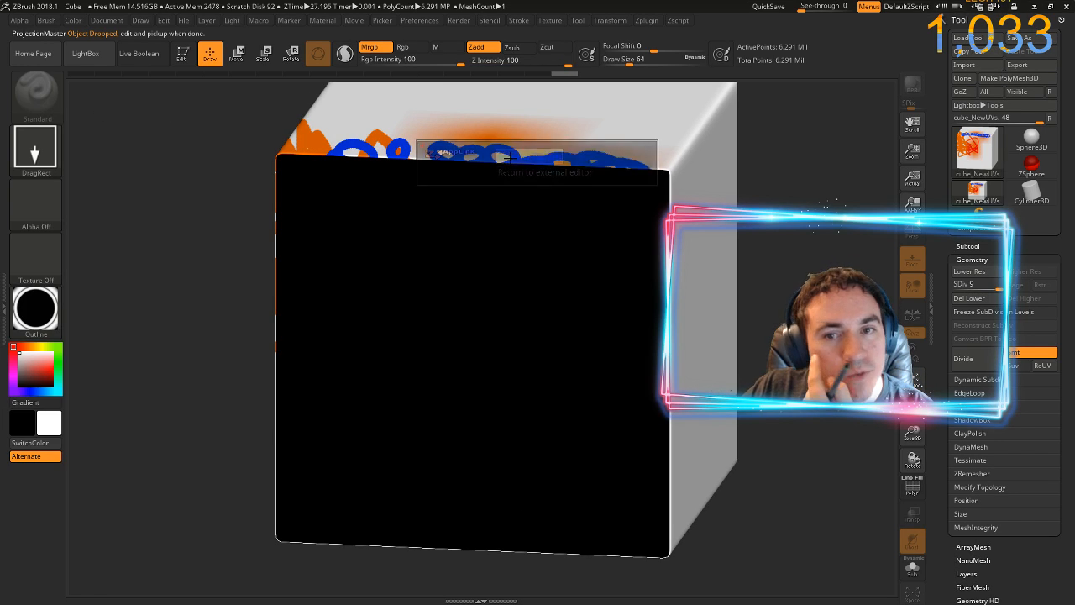
left_click(494, 215)
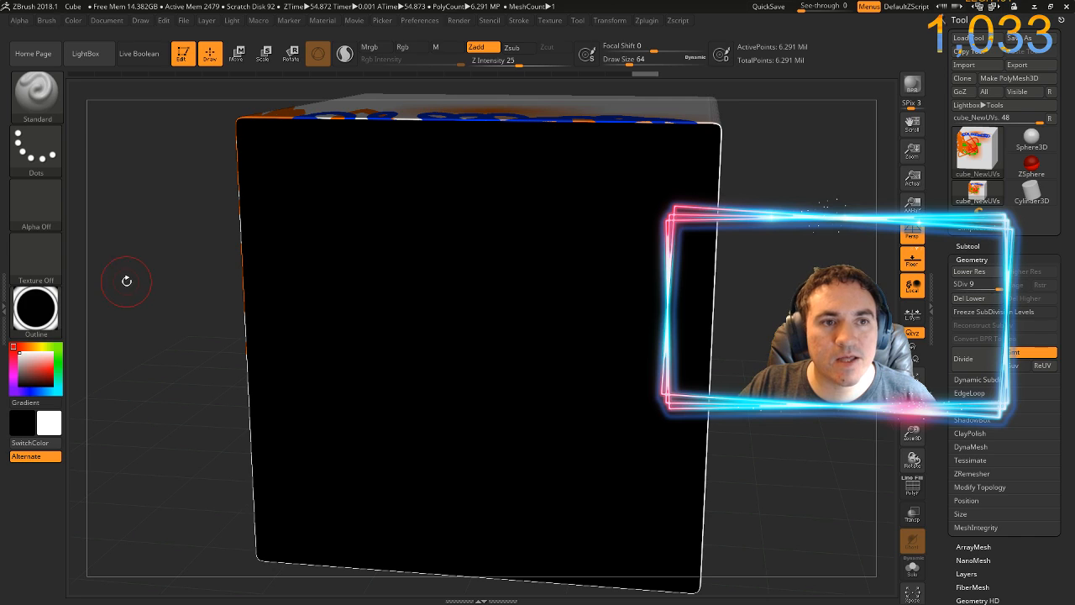
Try the ToyPlastic material on the cube and replace it with the SketchShaded4 material
left_click(34, 316)
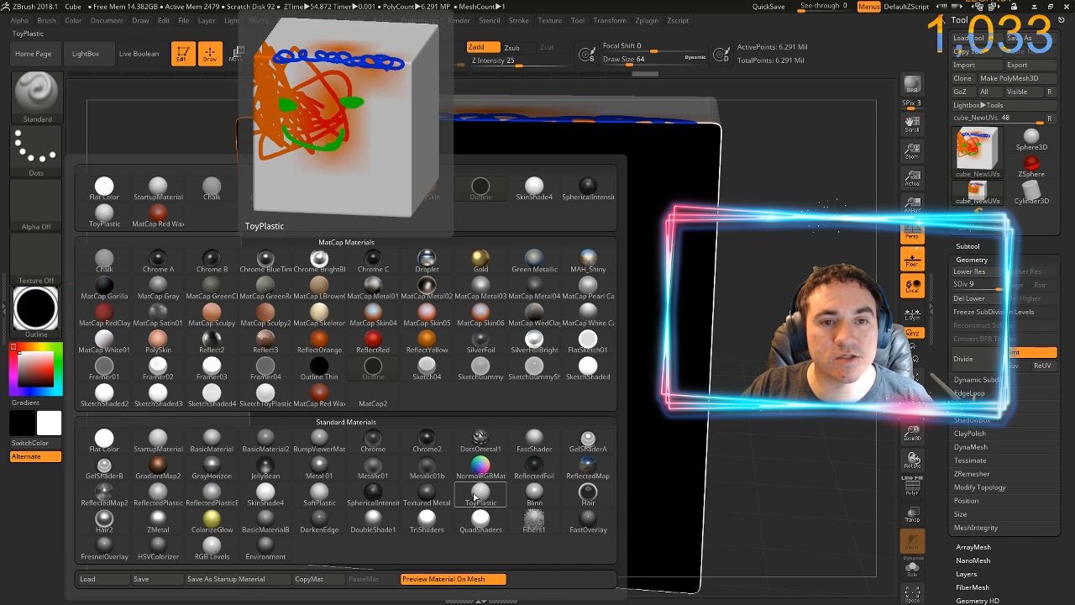
left_click(474, 497)
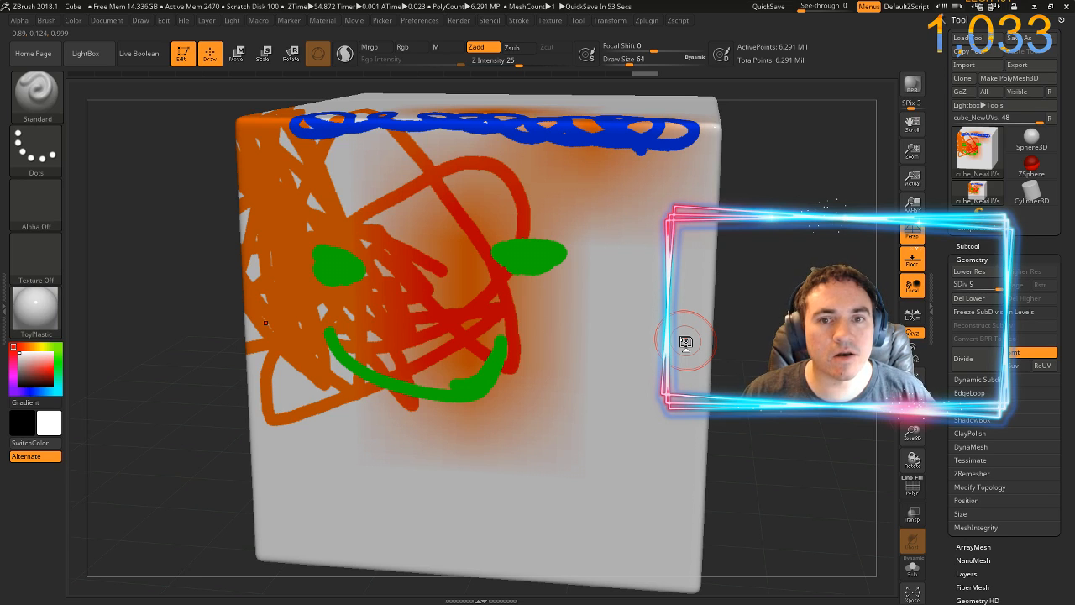
left_click(33, 321)
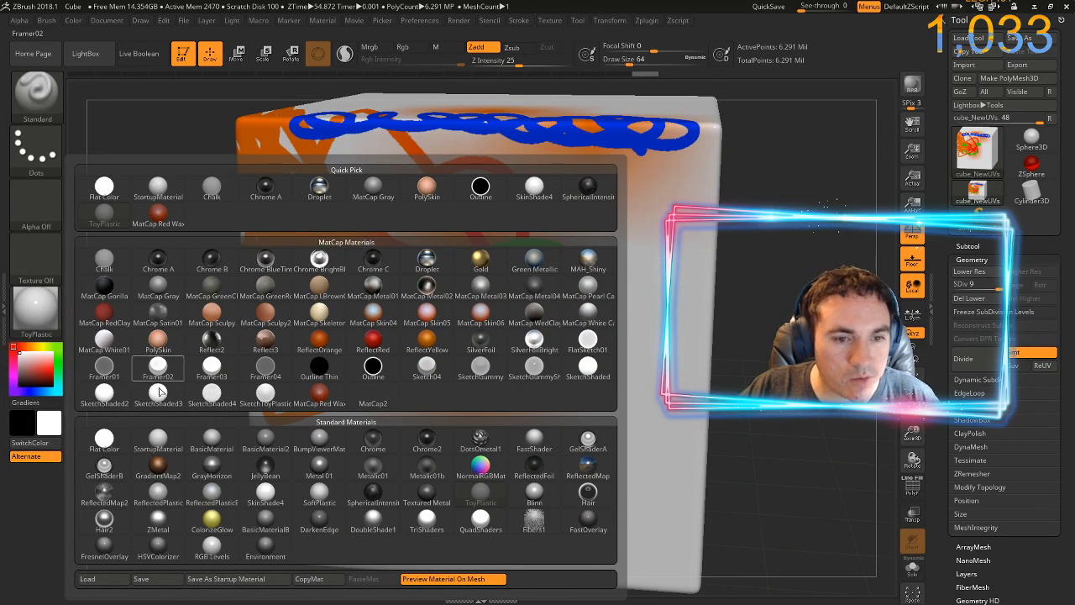
left_click(224, 407)
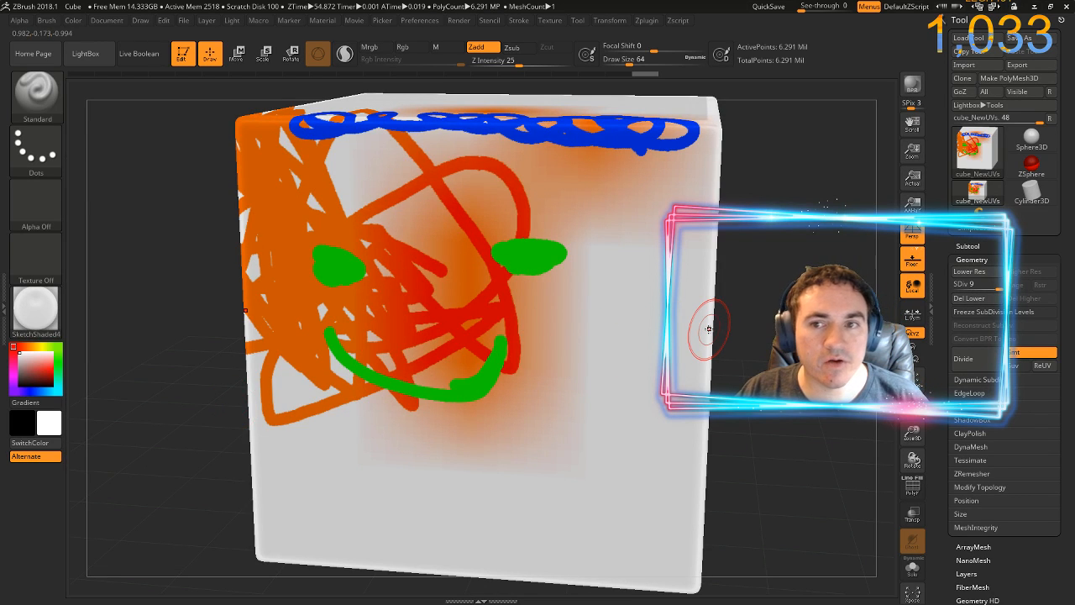
Send the cube at a very small on-canvas size to Photoshop through ZAppLink, updating the open PSD
left_click_drag(732, 330, 751, 277)
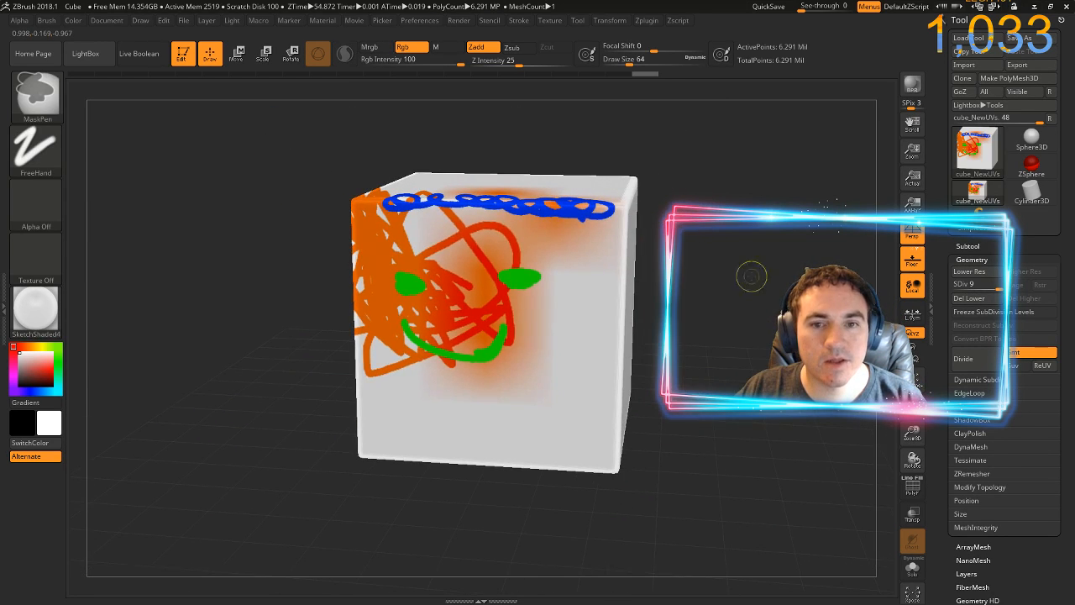
mouse_move(728, 310)
left_mouse_down()
mouse_move(712, 334)
mouse_move(718, 328)
left_mouse_up()
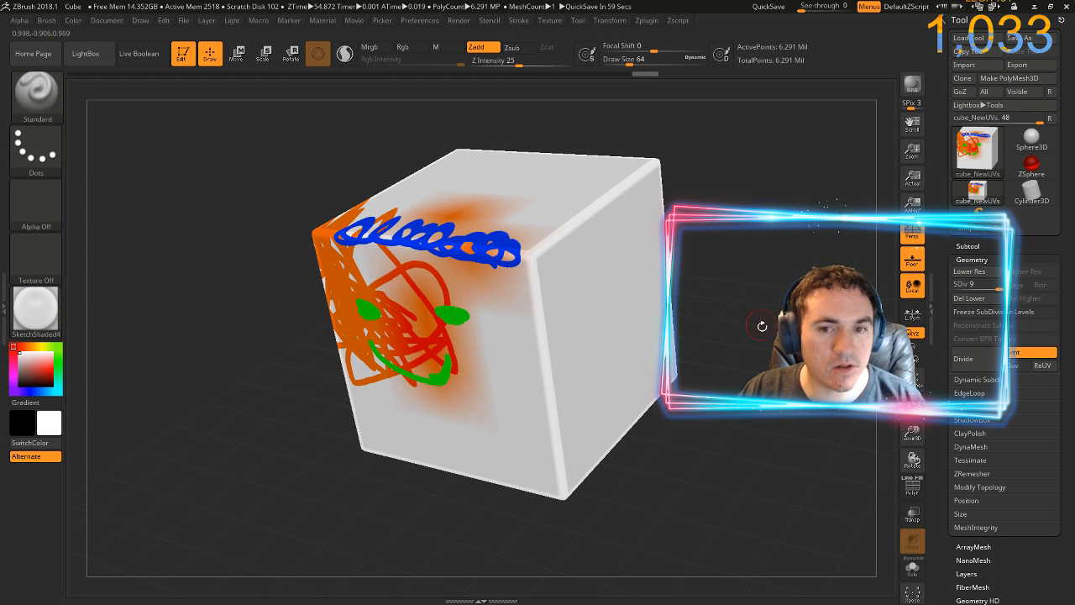
mouse_move(763, 326)
left_mouse_down()
mouse_move(587, 343)
mouse_move(597, 314)
left_mouse_up()
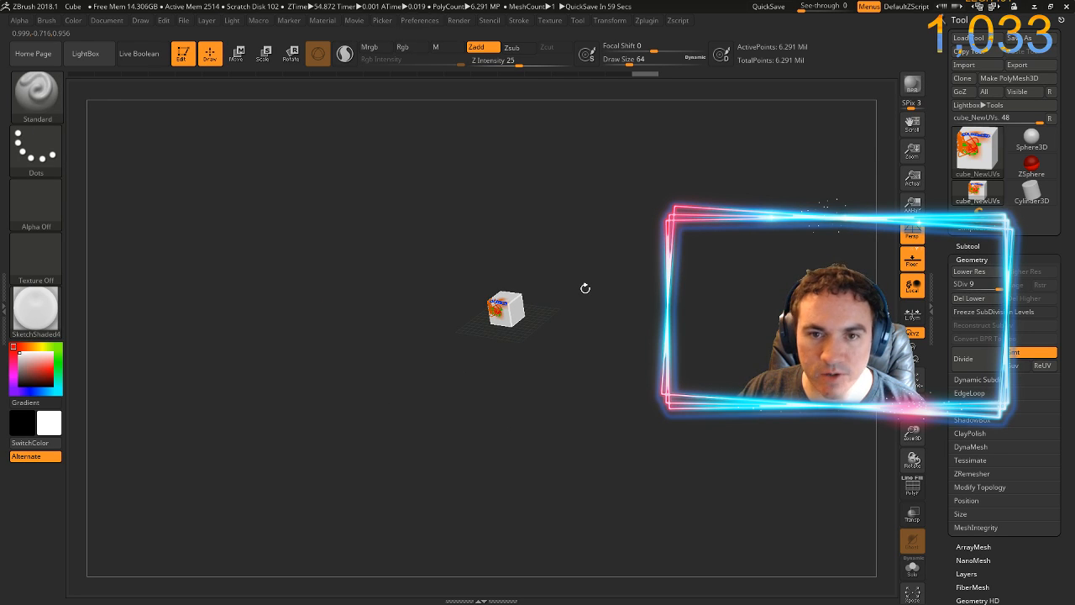
key("ctrl+shift+s")
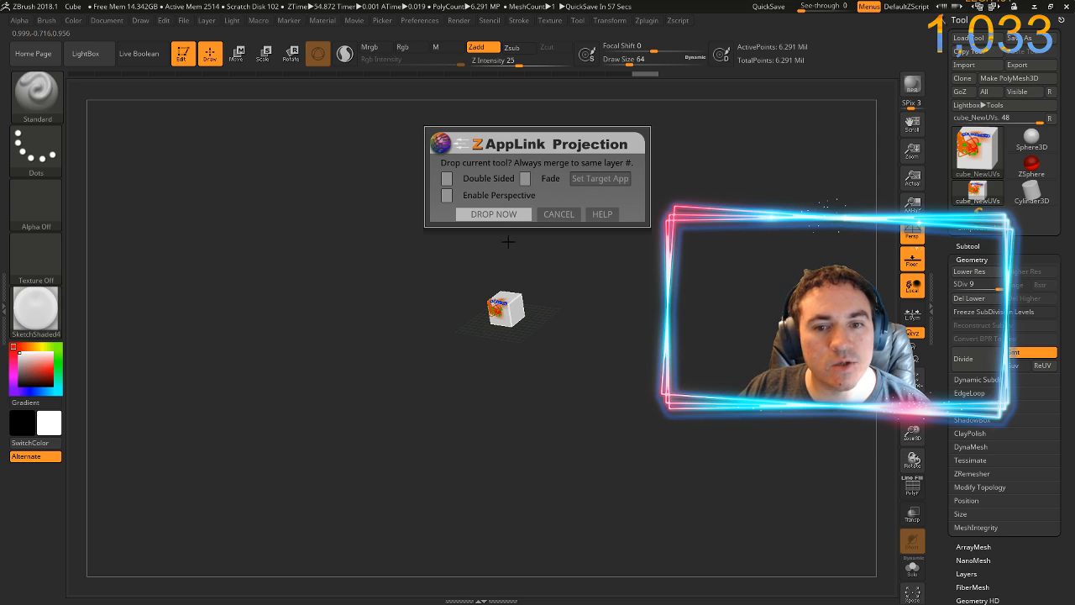
left_click(504, 214)
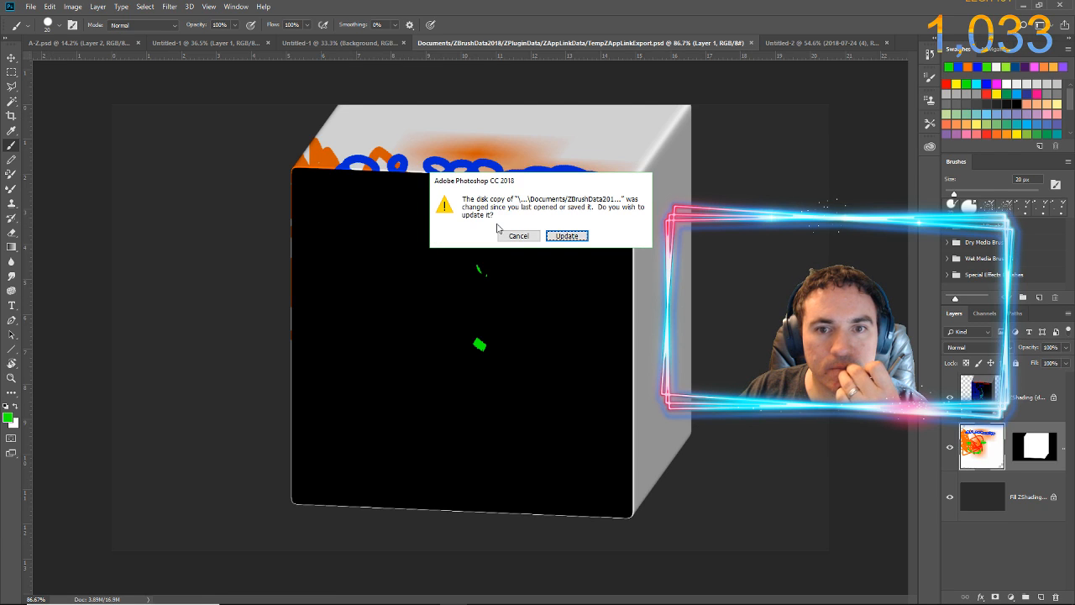
left_click(554, 241)
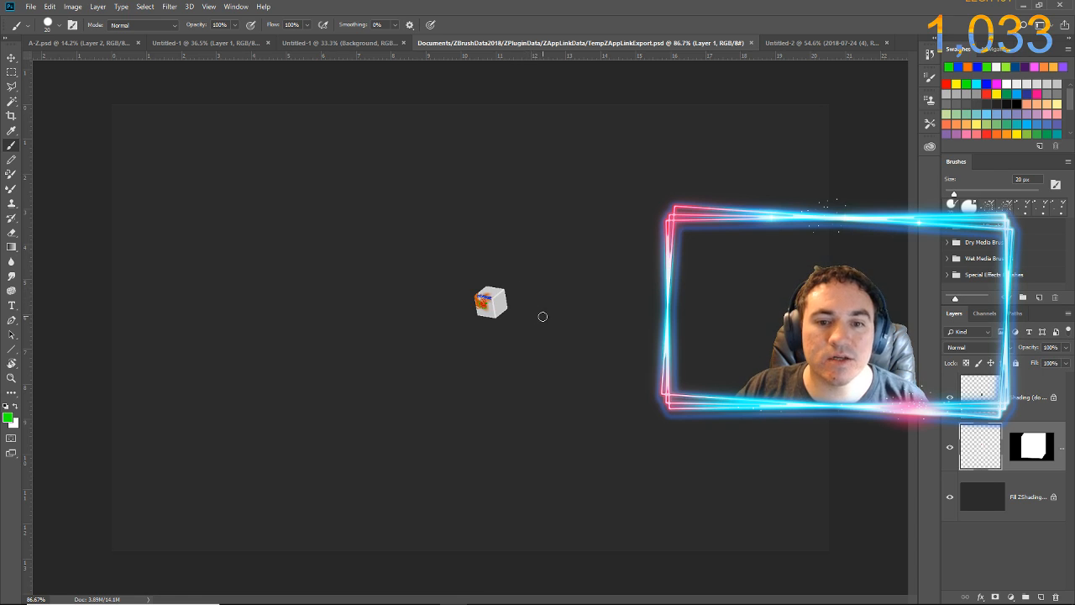
Paint a round green spot over the tiny cube's upper front corner on Layer 1 with the 20 px brush
scroll(518, 305, "up", 10)
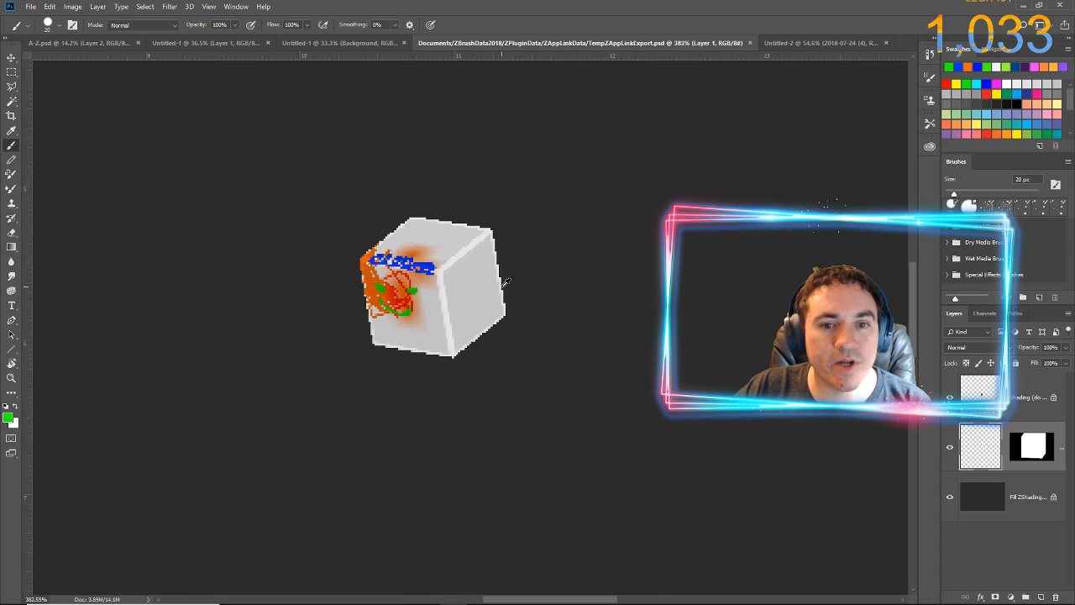
scroll(459, 274, "up", 4)
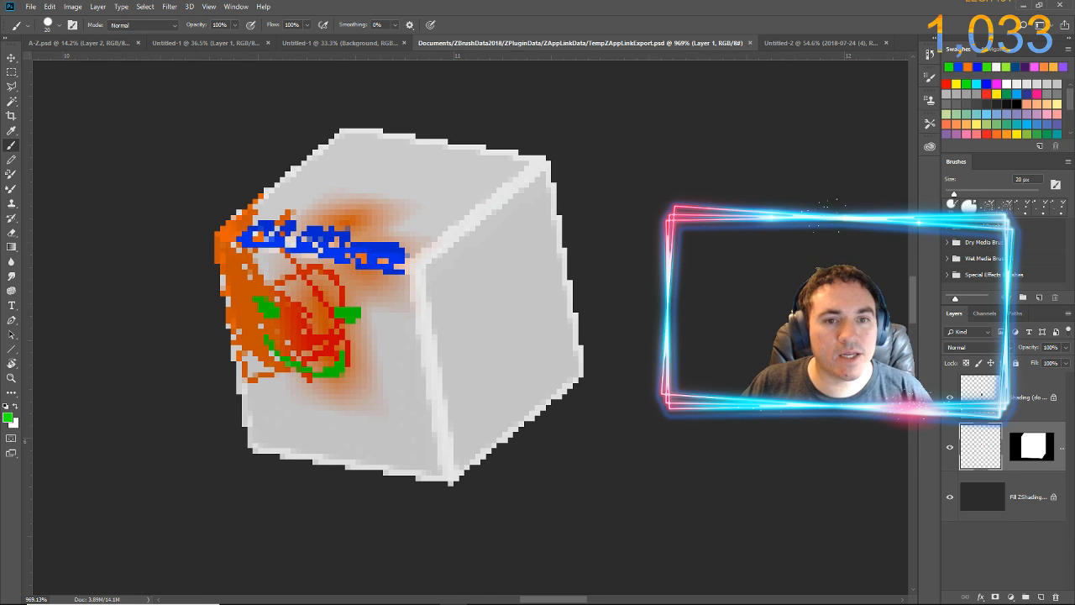
left_click(411, 266)
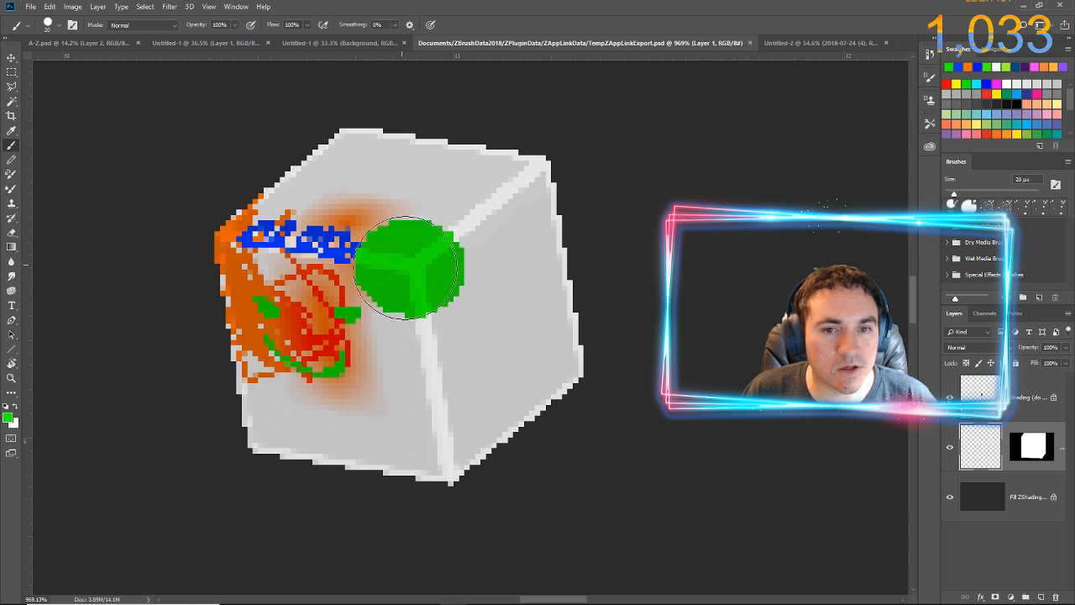
left_click_drag(406, 267, 418, 272)
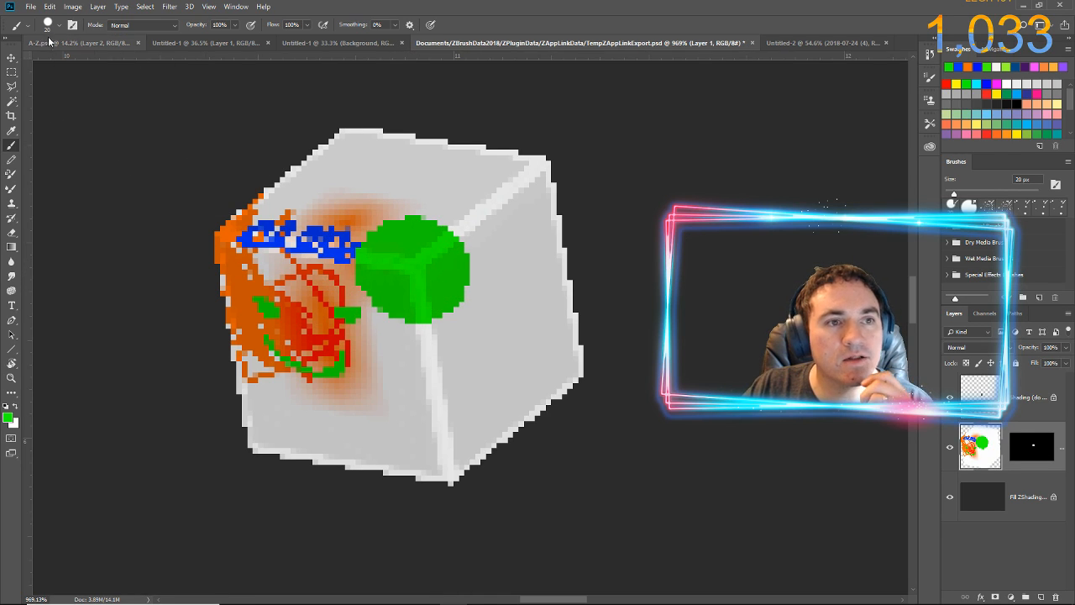
Save the PSD with the green spot, switch to ZBrush, and pick up the edited projection onto the cube
left_click(31, 7)
left_click(56, 121)
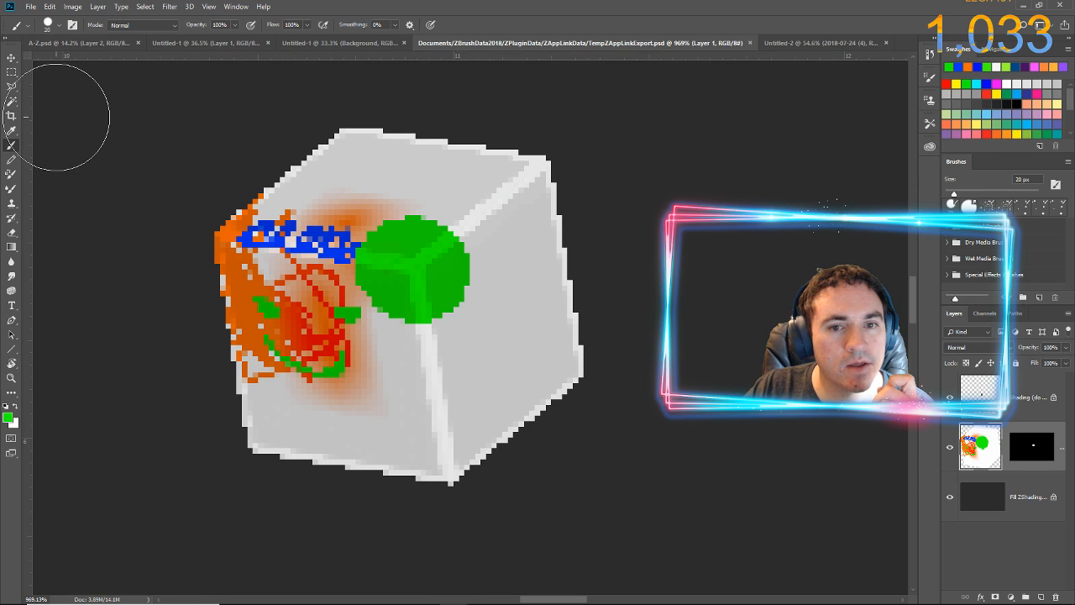
key("ctrl+z")
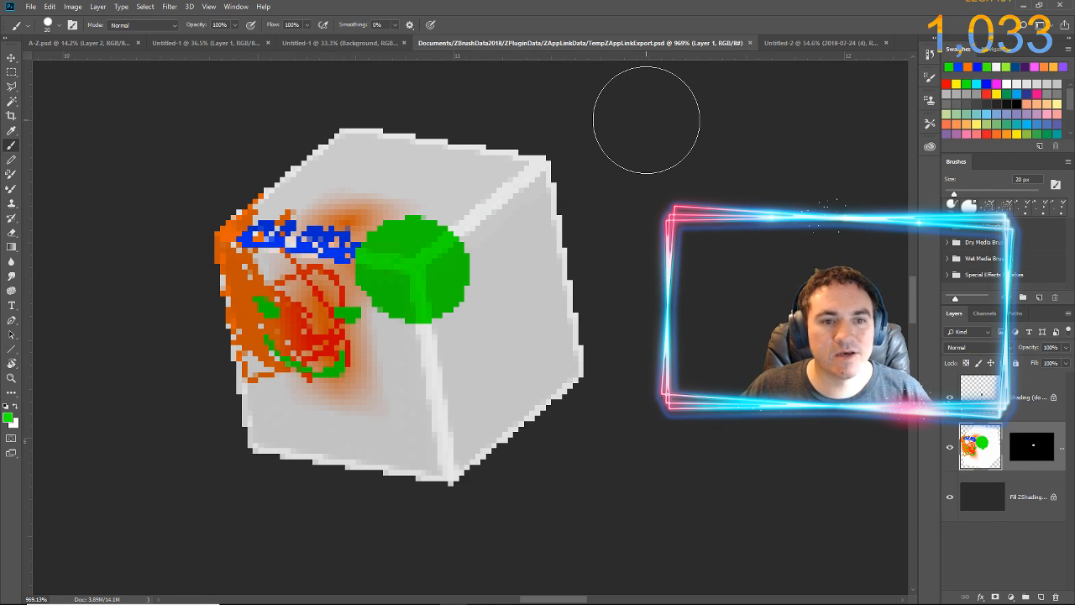
key("alt+Tab")
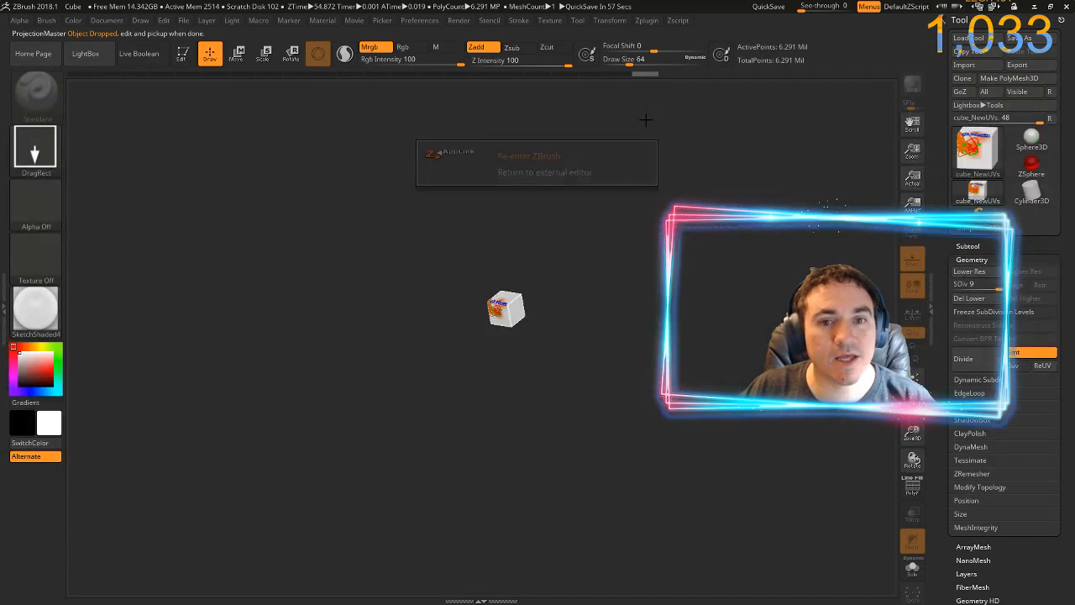
left_click(525, 156)
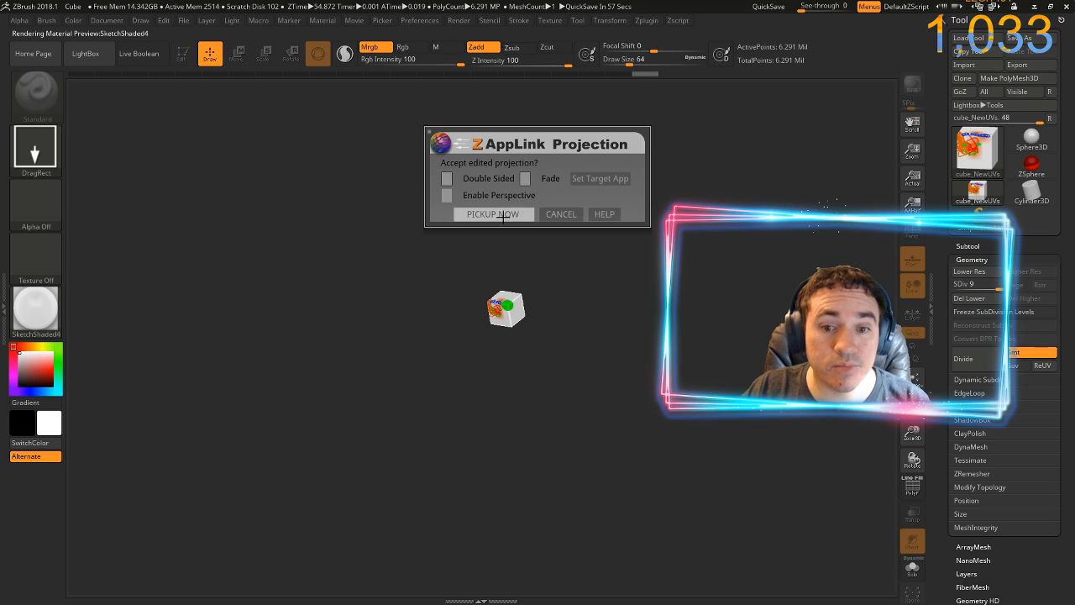
left_click(502, 214)
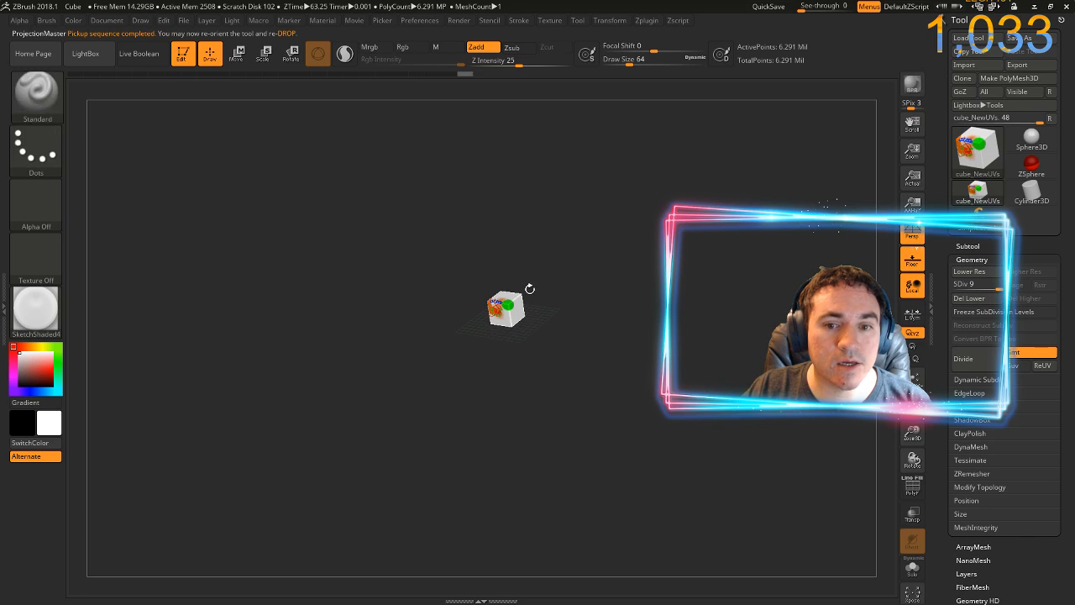
Examine the projected green spot up close and send the enlarged cube to Photoshop through ZAppLink, updating the open PSD
mouse_move(564, 333)
left_mouse_down()
mouse_move(714, 96)
mouse_move(745, 207)
left_mouse_up()
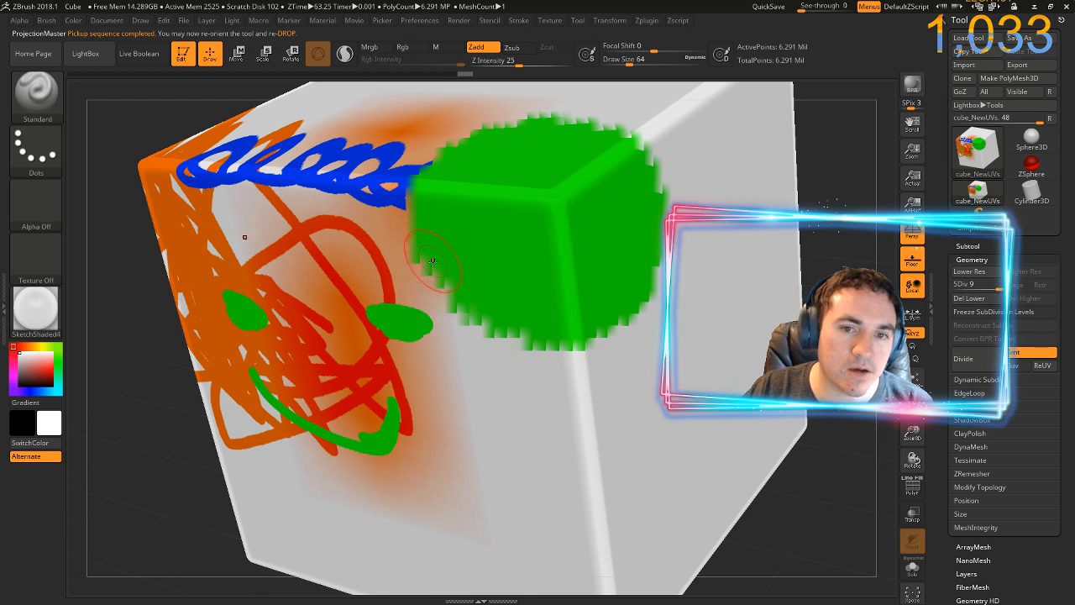
left_click_drag(131, 222, 118, 263)
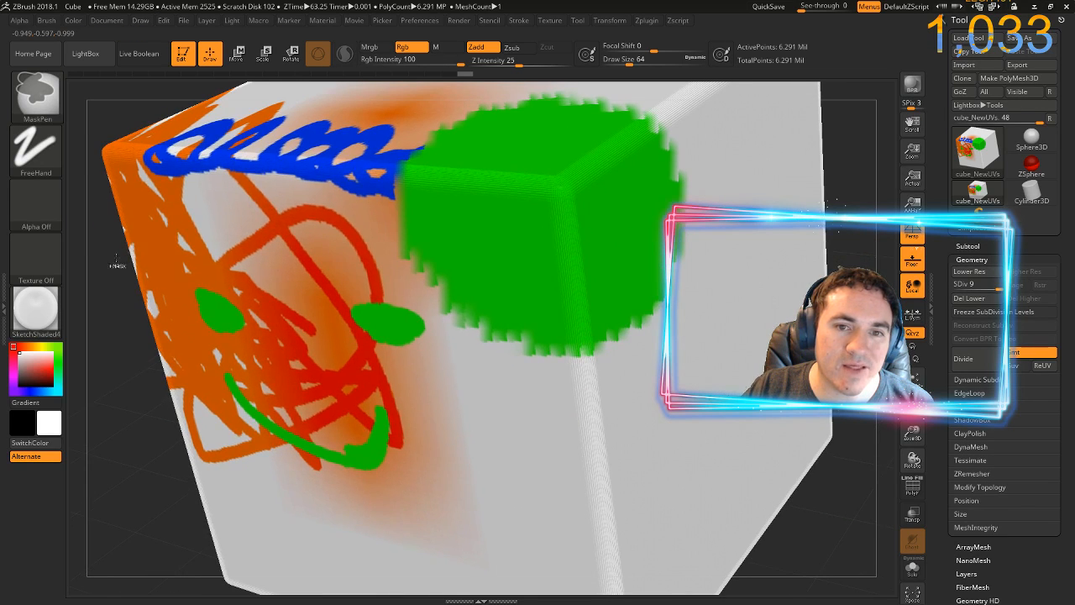
left_click_drag(132, 364, 144, 336)
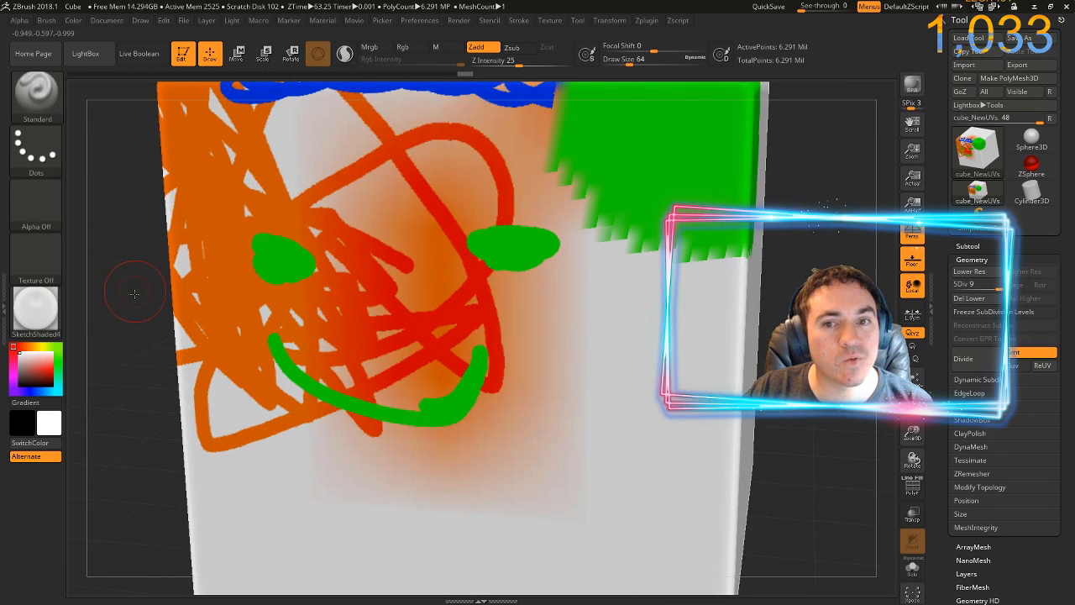
mouse_move(122, 276)
left_mouse_down()
mouse_move(109, 392)
mouse_move(116, 363)
mouse_move(124, 396)
left_mouse_up()
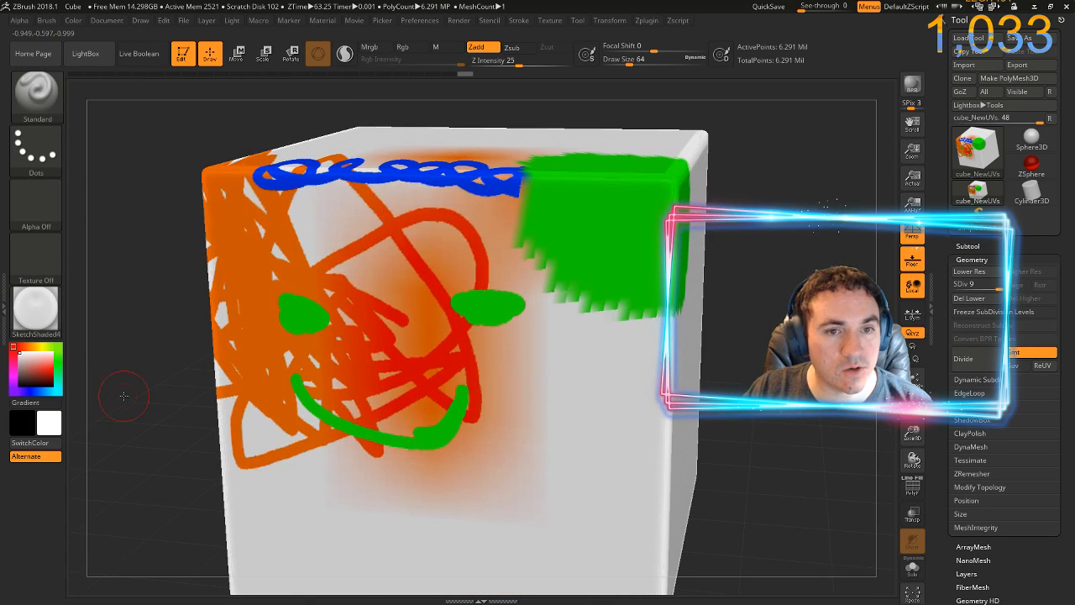
key("ctrl+shift+s")
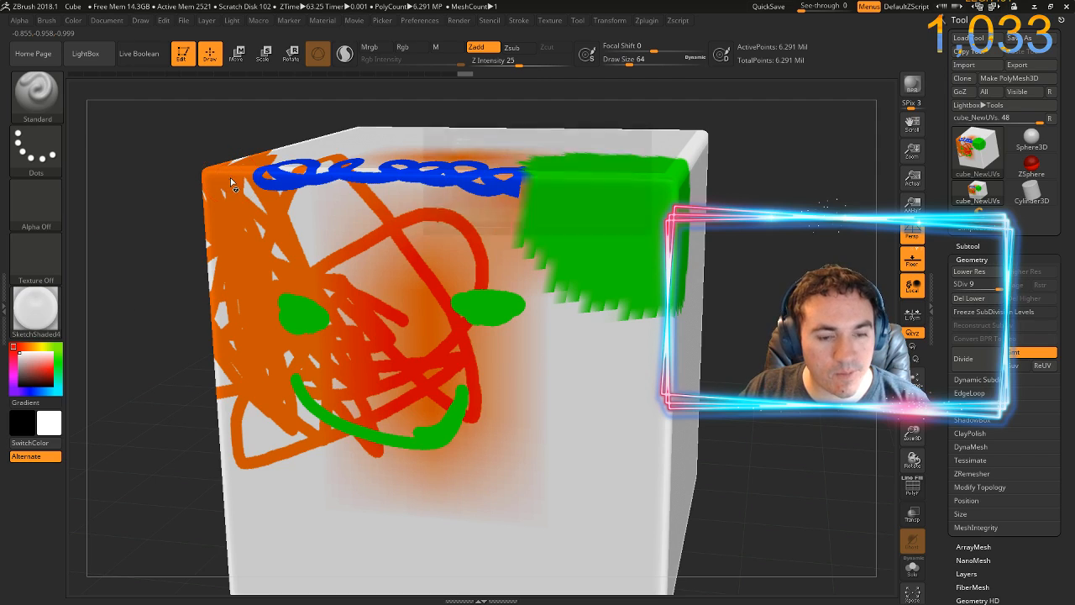
left_click(481, 213)
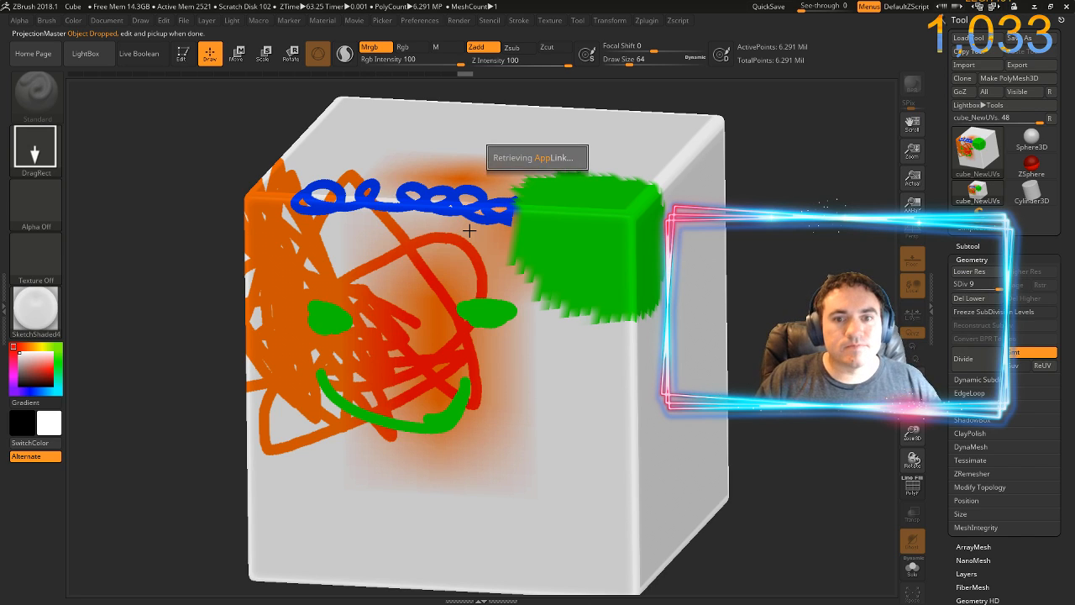
key("Return")
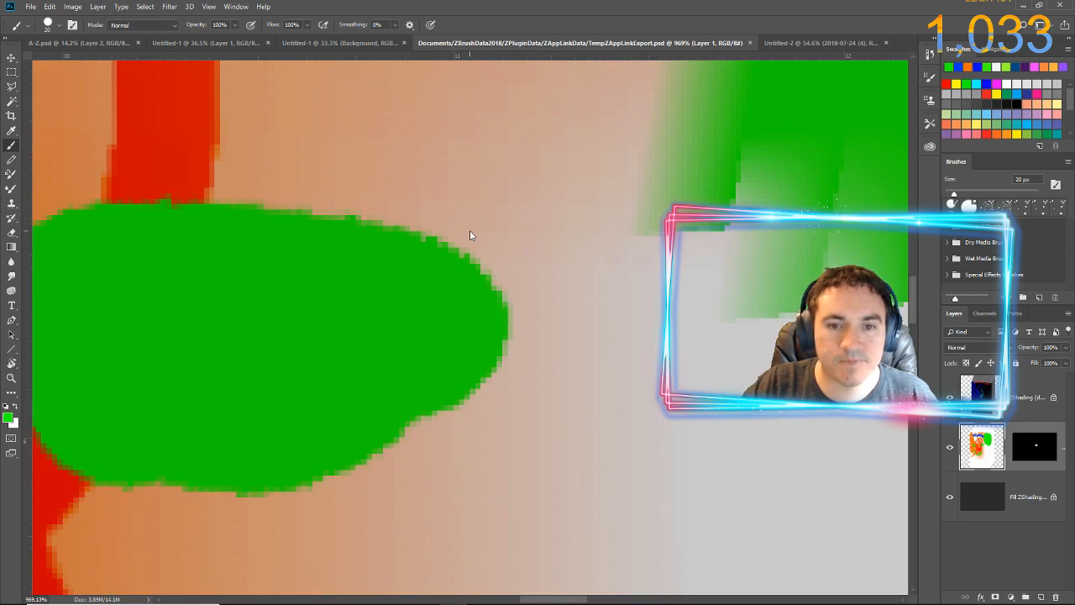
Raise the 70 px Eraser's opacity to 100% and erase all of the cube's paint from Layer 1
scroll(570, 262, "down", 10)
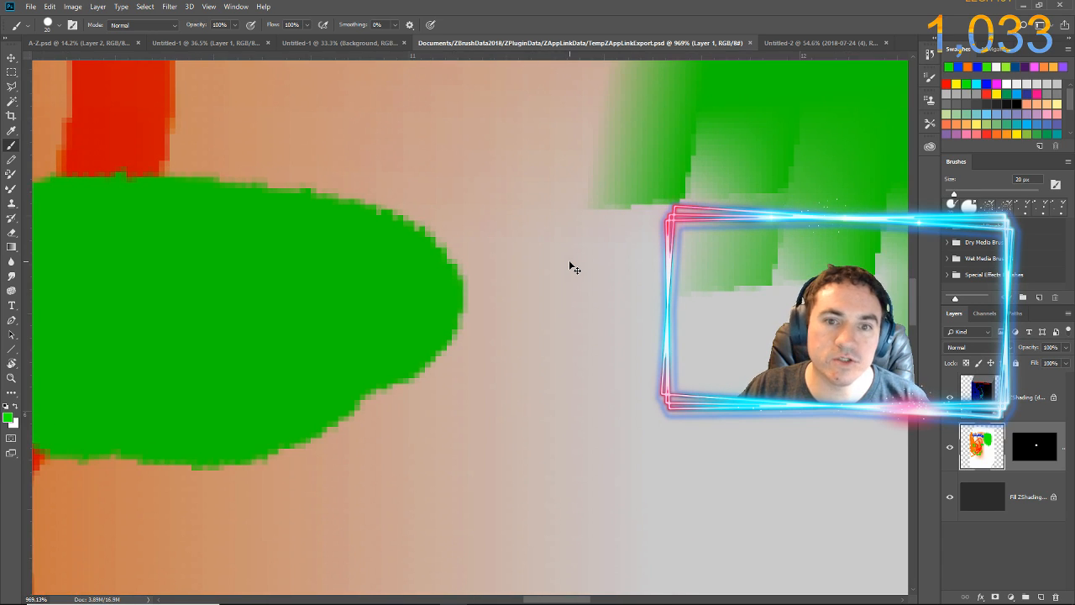
scroll(573, 255, "down", 3)
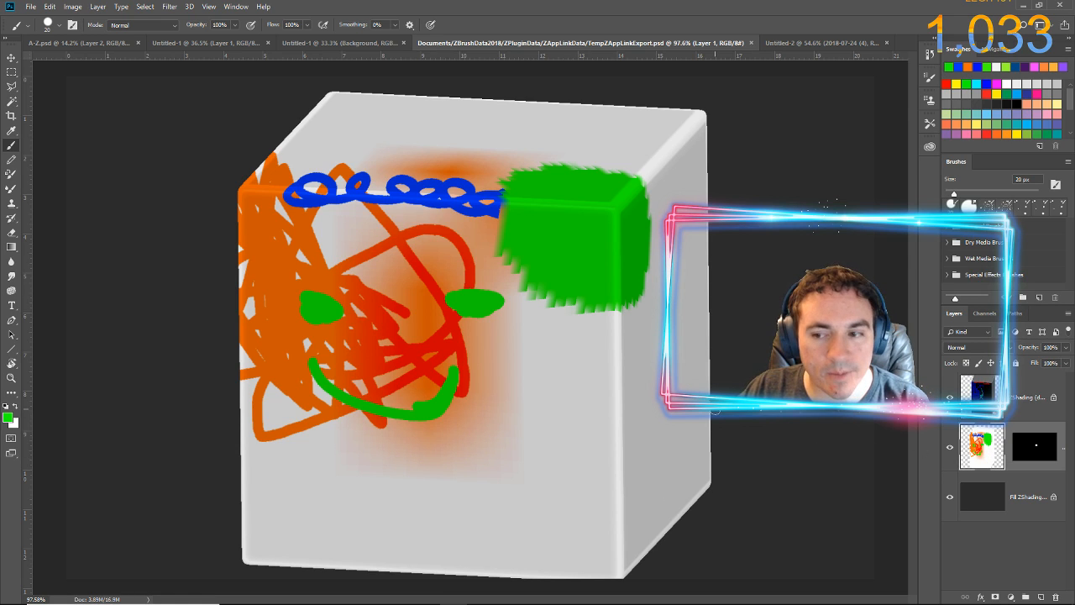
key("e")
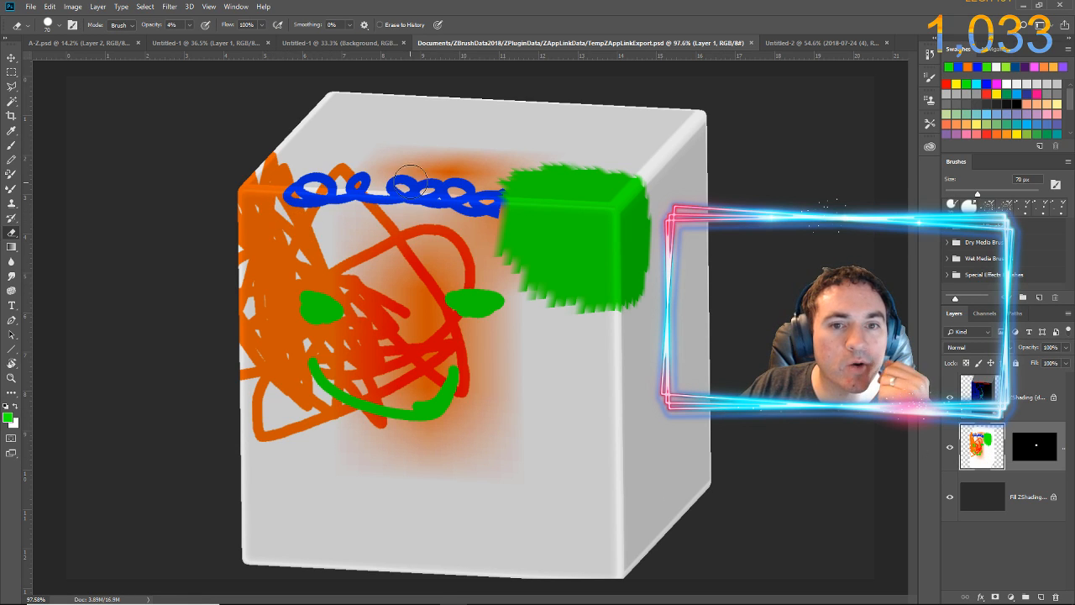
mouse_move(410, 182)
left_mouse_down()
mouse_move(389, 212)
mouse_move(448, 277)
mouse_move(398, 124)
mouse_move(379, 267)
mouse_move(300, 235)
left_mouse_up()
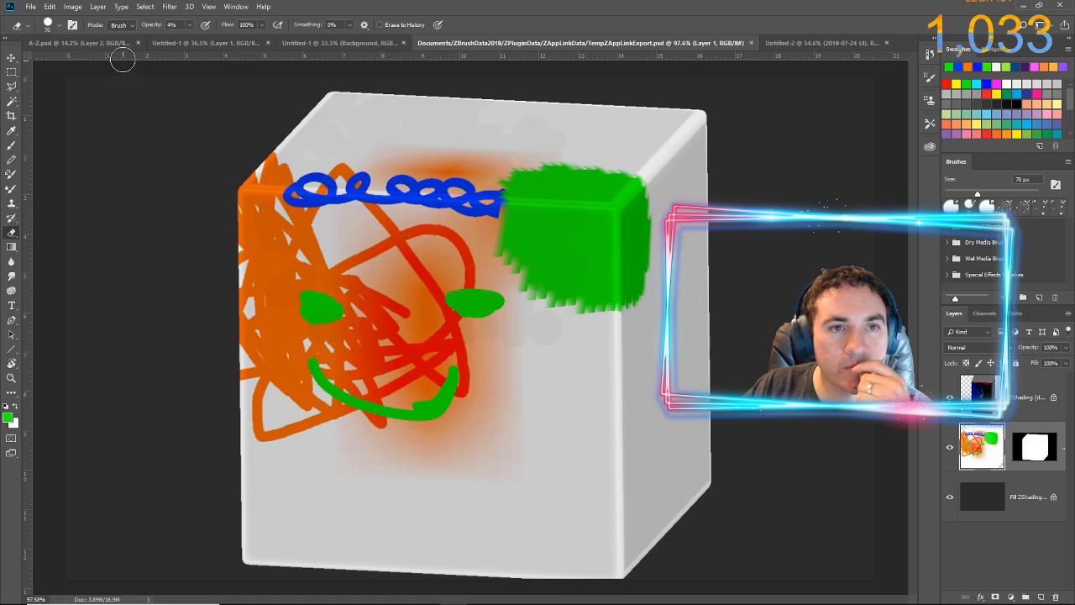
left_click_drag(151, 27, 233, 41)
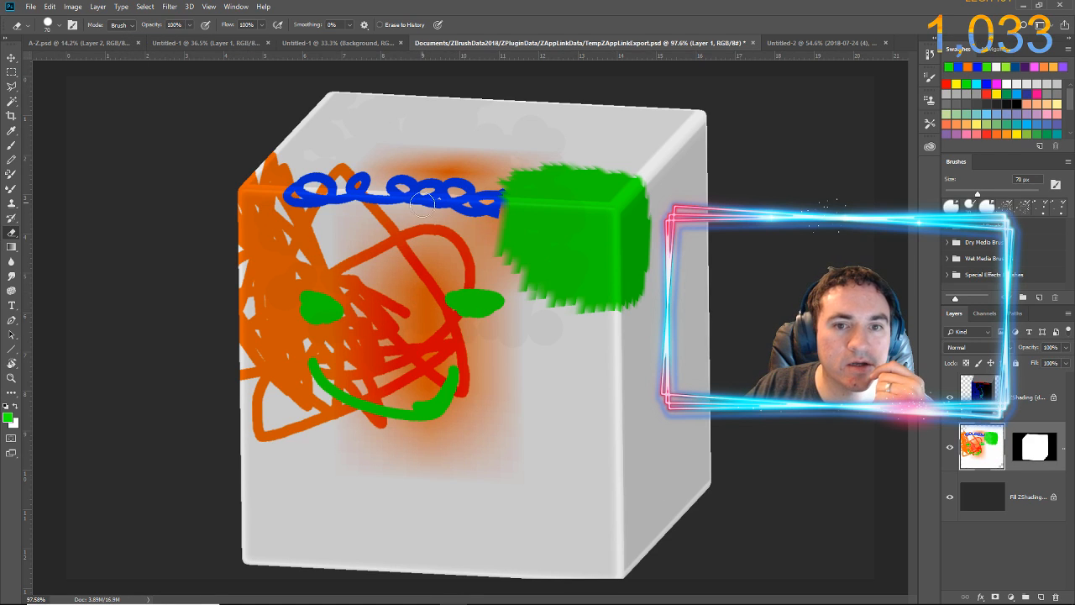
mouse_move(468, 204)
left_mouse_down()
mouse_move(423, 240)
mouse_move(507, 202)
mouse_move(576, 204)
mouse_move(463, 227)
mouse_move(654, 200)
mouse_move(549, 179)
mouse_move(643, 357)
mouse_move(679, 129)
mouse_move(614, 101)
mouse_move(463, 199)
mouse_move(379, 89)
mouse_move(424, 239)
mouse_move(406, 159)
mouse_move(283, 324)
mouse_move(250, 190)
mouse_move(451, 596)
mouse_move(305, 451)
mouse_move(596, 436)
mouse_move(658, 575)
mouse_move(633, 451)
mouse_move(583, 499)
left_mouse_up()
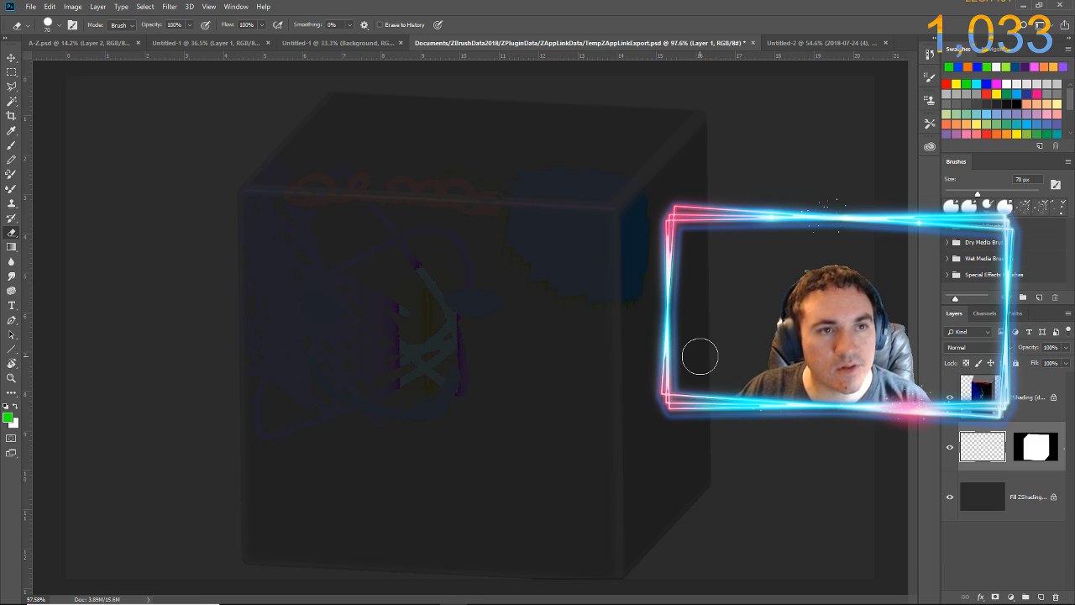
Save the PSD with Layer 1 erased, switch to ZBrush, and pick up the edited projection onto the cube
left_click(31, 7)
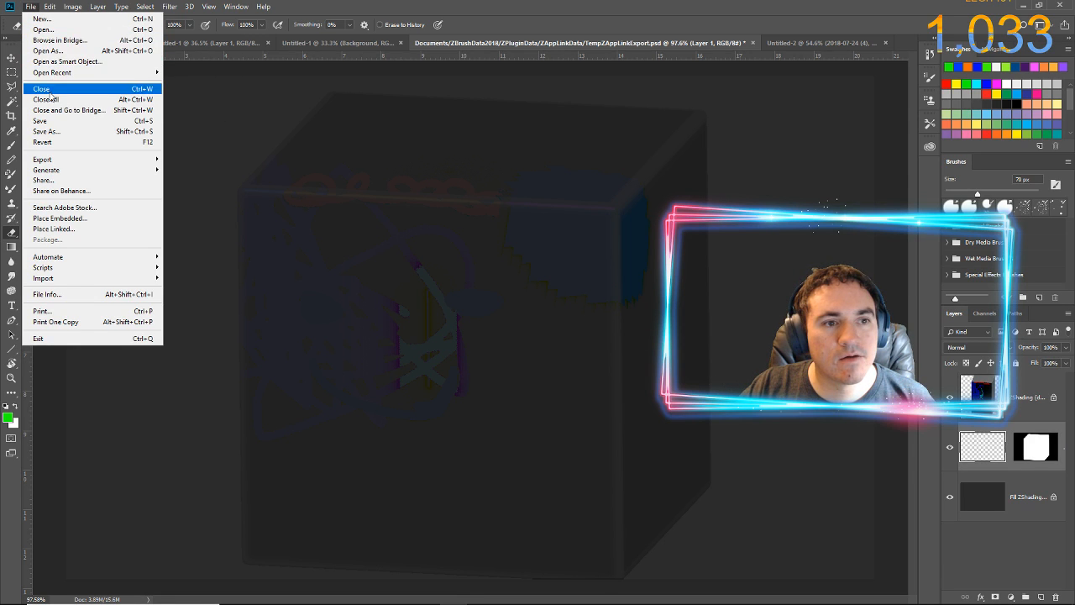
left_click(48, 121)
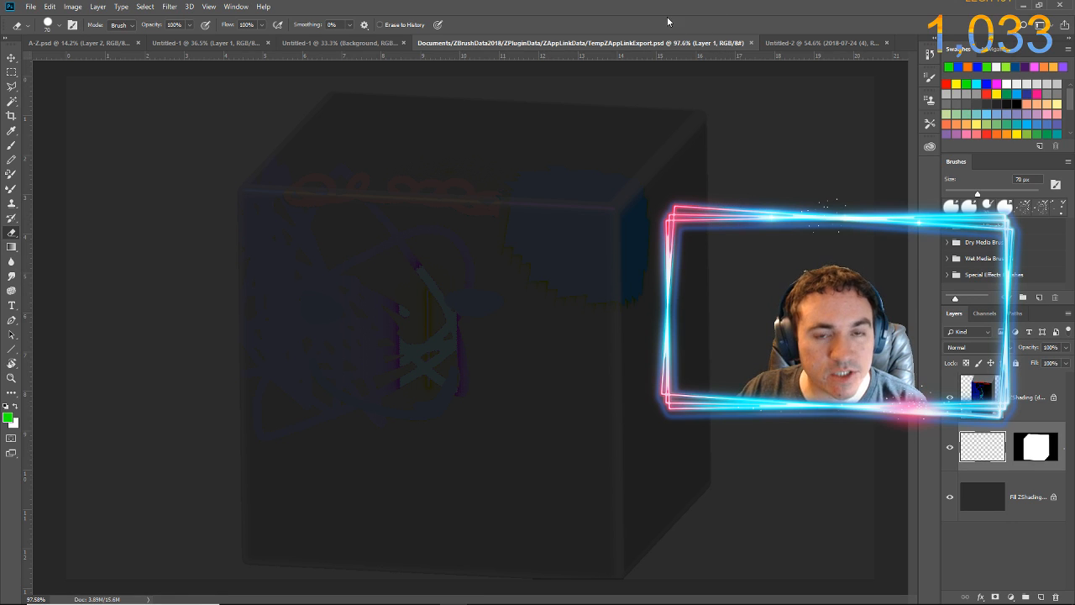
key("alt+Tab")
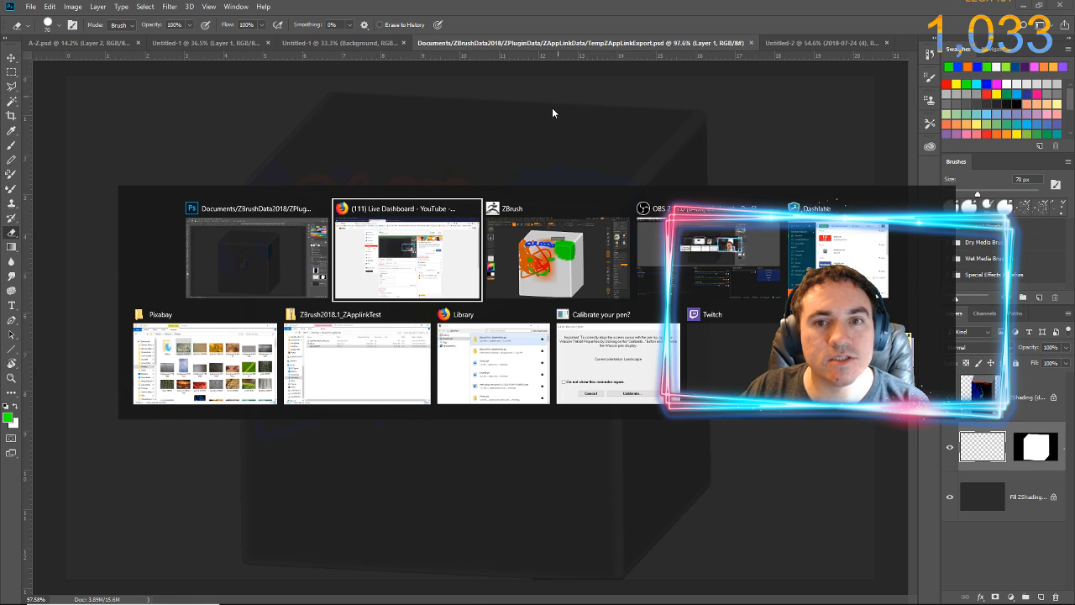
left_click(510, 263)
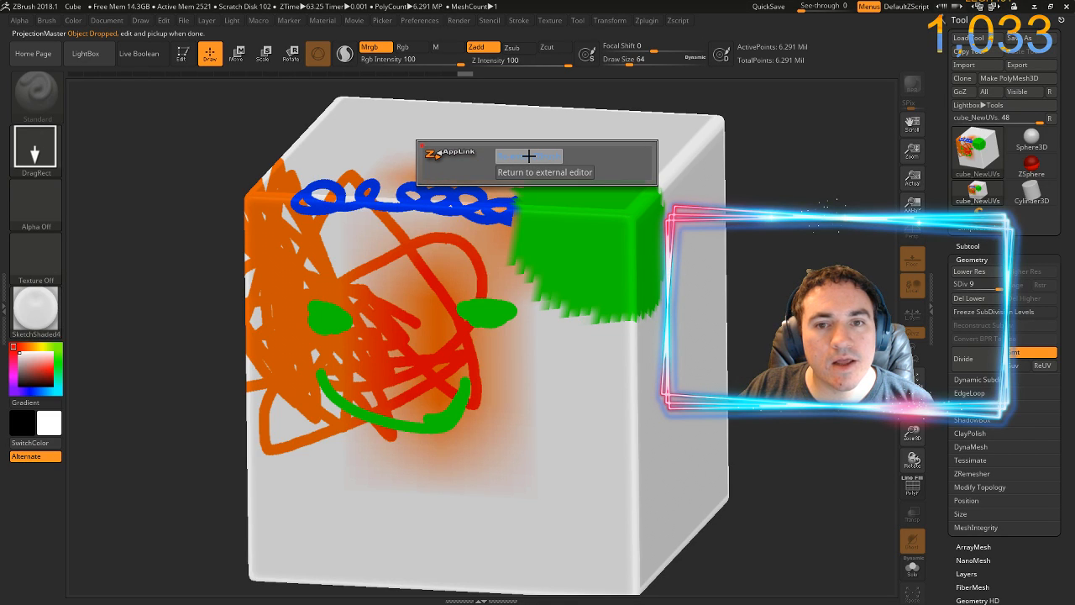
left_click(501, 215)
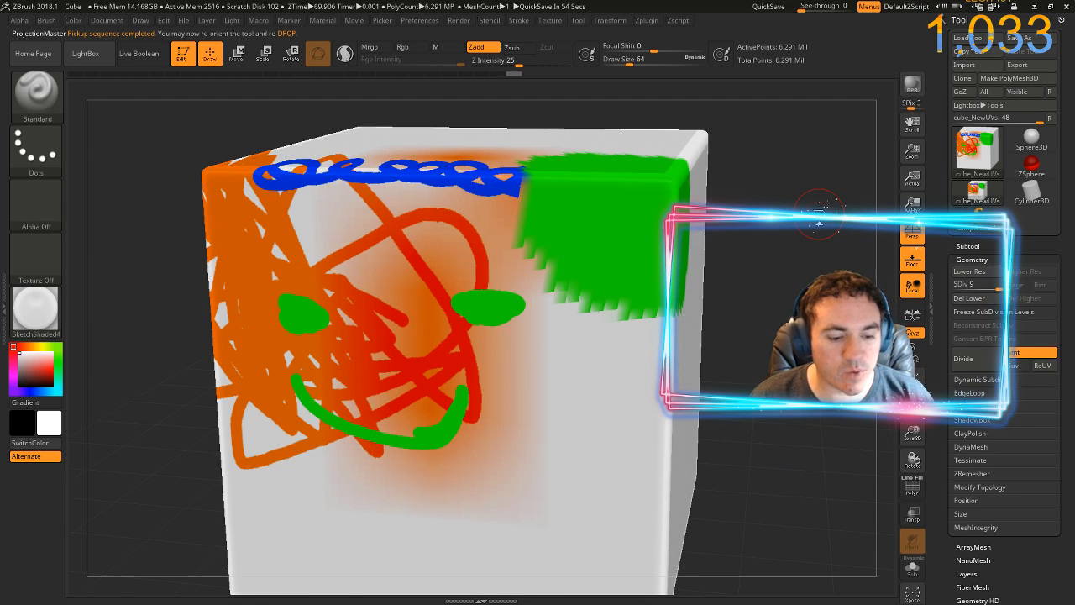
Send the painted cube to Photoshop through ZAppLink again and update the open PSD from disk
key("ctrl+shift+s")
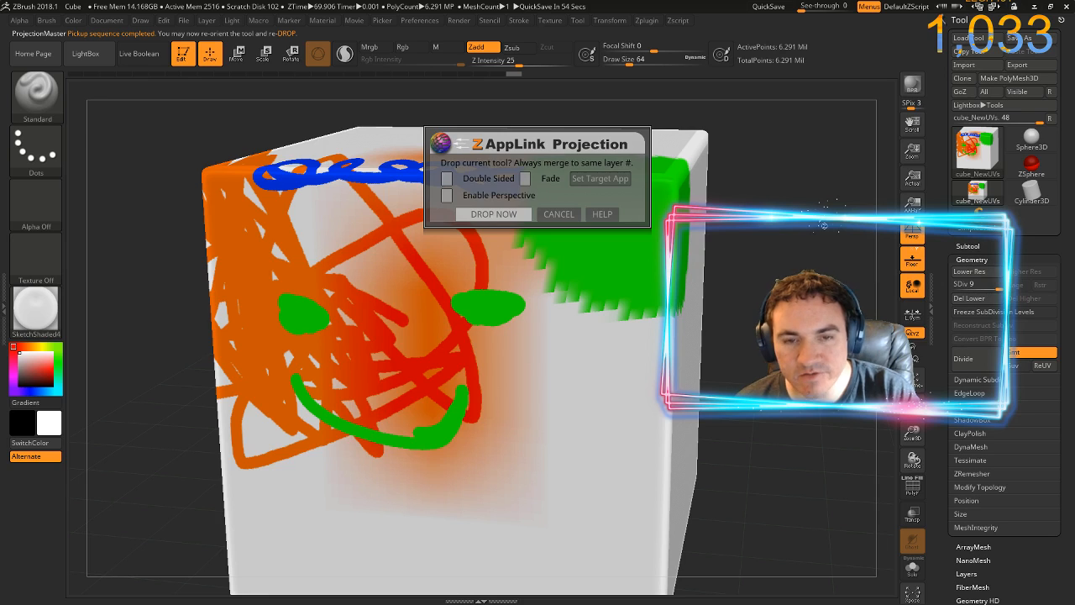
left_click(493, 214)
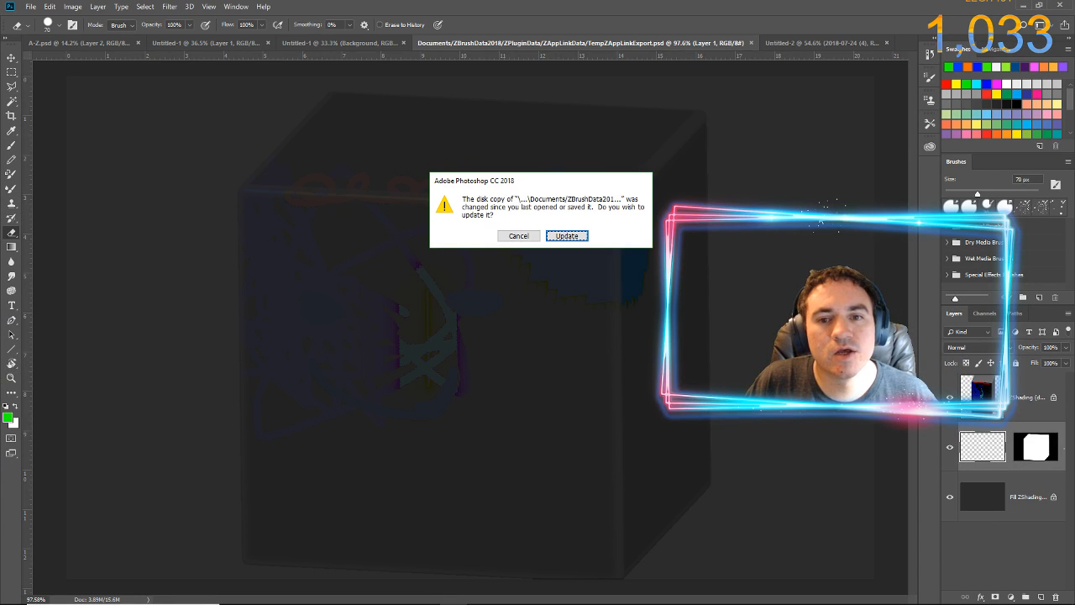
key("Return")
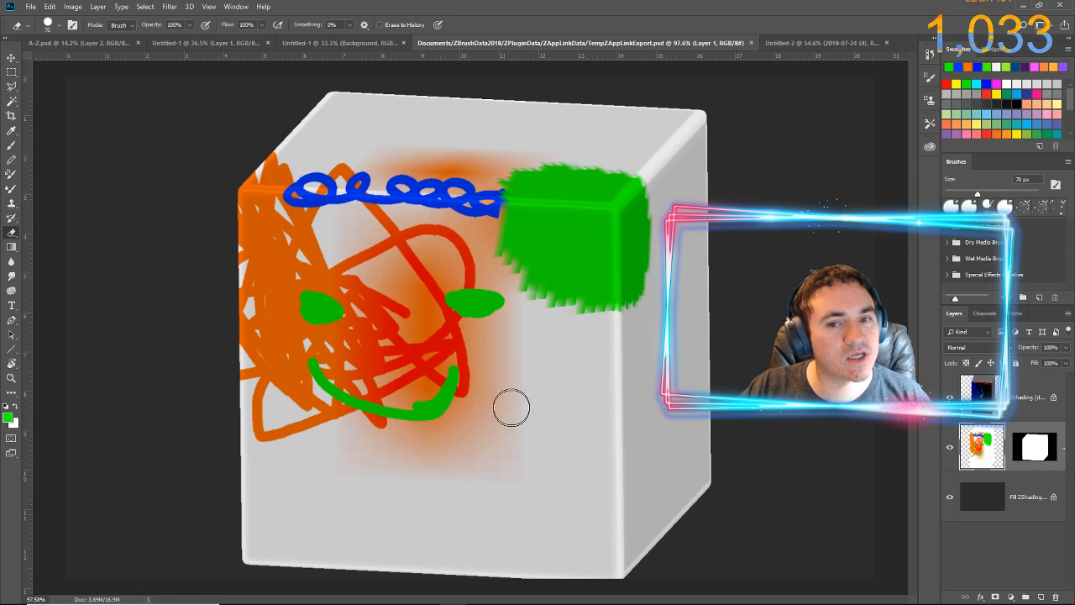
Switch to the Brush tool and sample the light grey of the cube's front face as the foreground colour
left_click(11, 147)
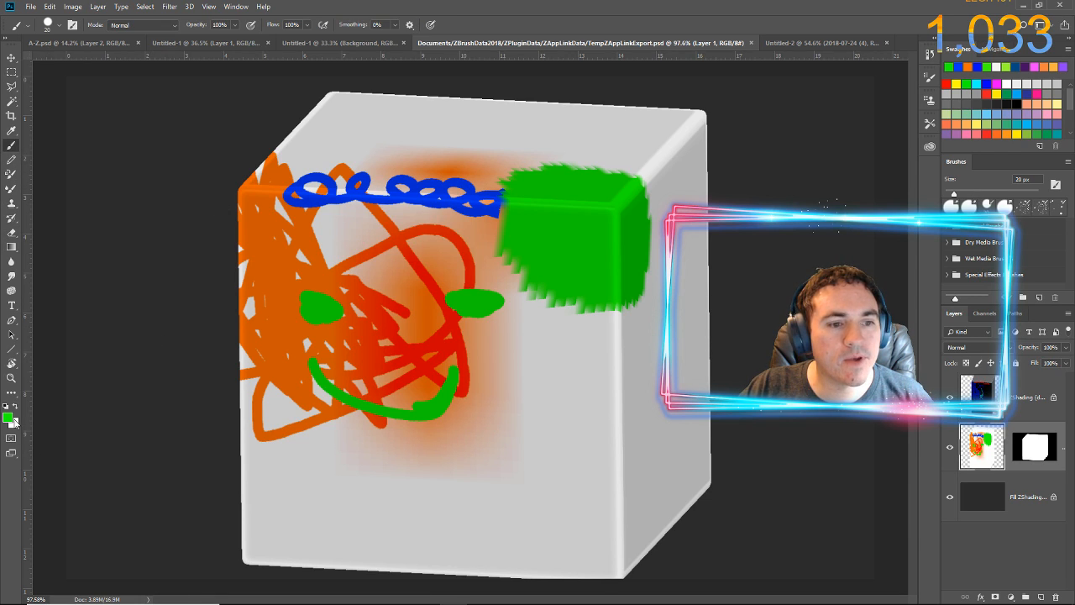
left_click(10, 424)
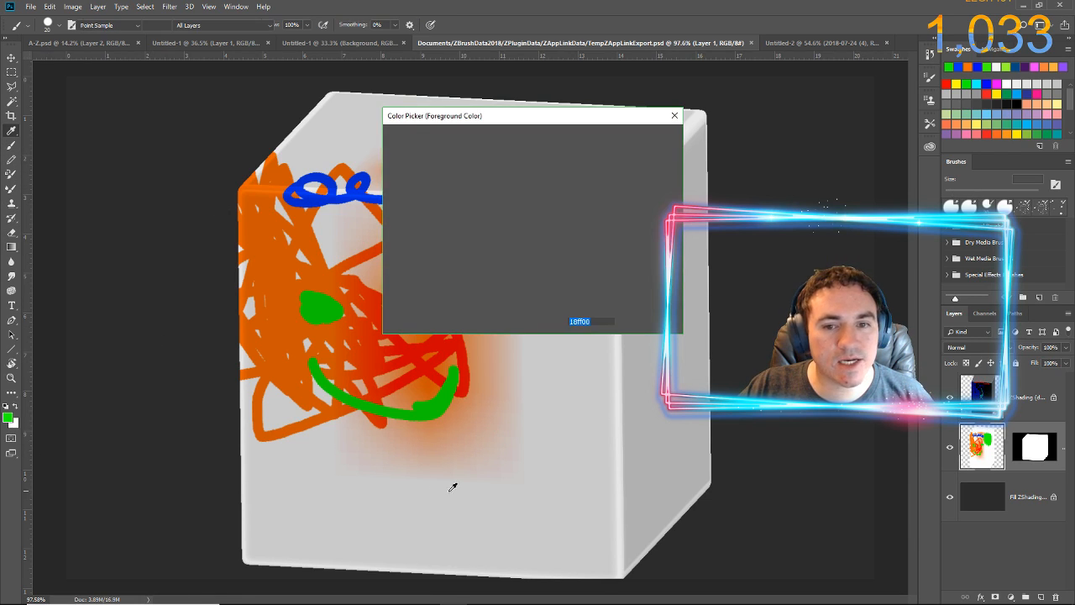
left_click(559, 486)
left_click(636, 143)
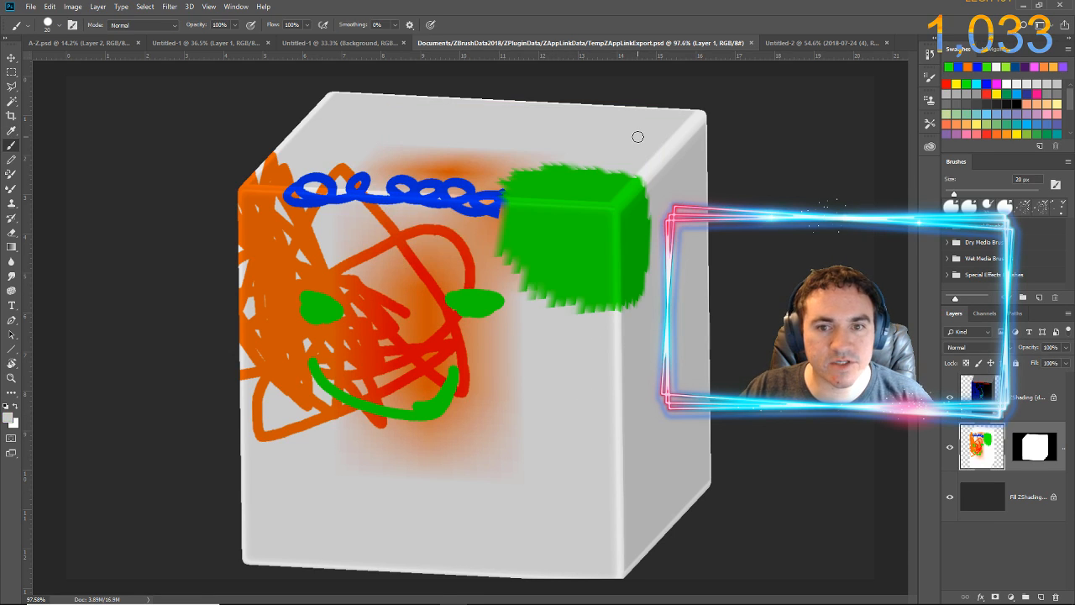
Enlarge the brush to 175 px and paint grey over all the coloured markings on Layer 1
key("bracketright")
key("bracketright")
key("bracketright")
key("bracketright")
key("bracketright")
key("bracketright")
key("bracketright")
key("bracketright")
key("bracketright")
key("bracketright")
key("bracketright")
key("bracketright")
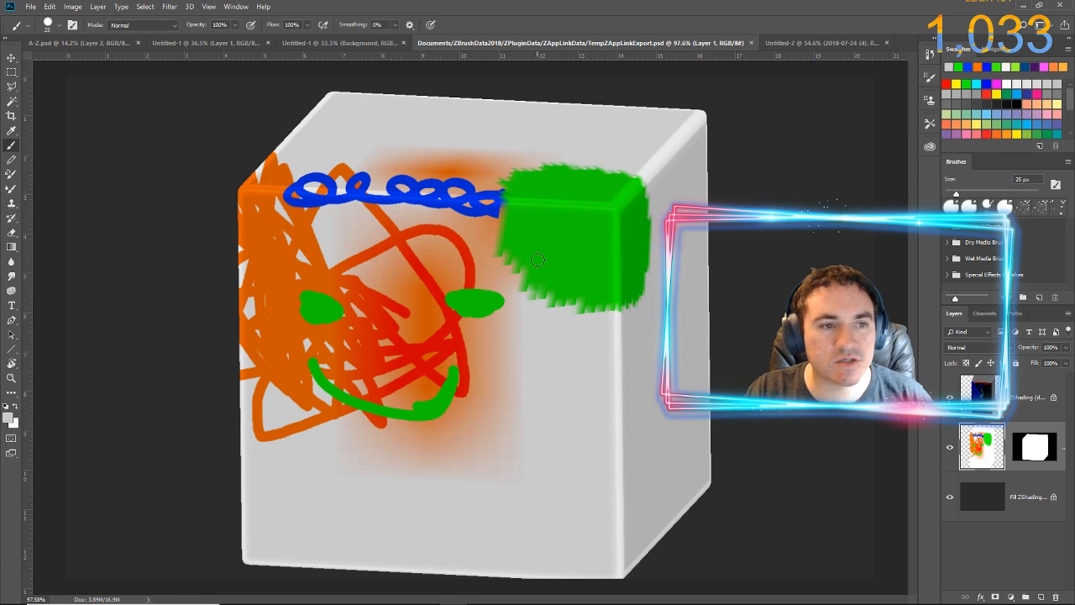
key("bracketright")
key("bracketright")
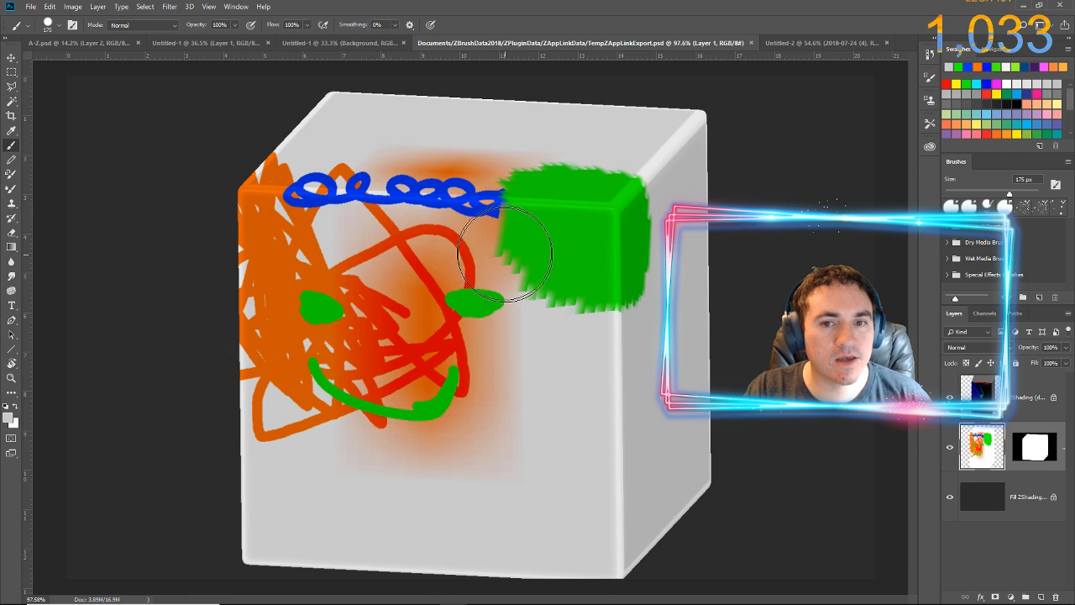
mouse_move(512, 262)
left_mouse_down()
mouse_move(585, 272)
mouse_move(585, 253)
mouse_move(659, 243)
mouse_move(525, 199)
mouse_move(448, 190)
mouse_move(461, 177)
mouse_move(348, 207)
mouse_move(353, 189)
mouse_move(334, 177)
mouse_move(260, 198)
mouse_move(296, 239)
mouse_move(286, 268)
mouse_move(278, 261)
mouse_move(322, 249)
mouse_move(294, 255)
mouse_move(316, 351)
mouse_move(258, 370)
mouse_move(241, 320)
mouse_move(352, 410)
mouse_move(312, 358)
mouse_move(462, 407)
mouse_move(371, 394)
mouse_move(517, 404)
mouse_move(355, 398)
mouse_move(494, 386)
mouse_move(370, 374)
mouse_move(505, 332)
mouse_move(392, 370)
mouse_move(337, 299)
mouse_move(472, 285)
mouse_move(435, 303)
mouse_move(391, 287)
mouse_move(417, 287)
left_mouse_up()
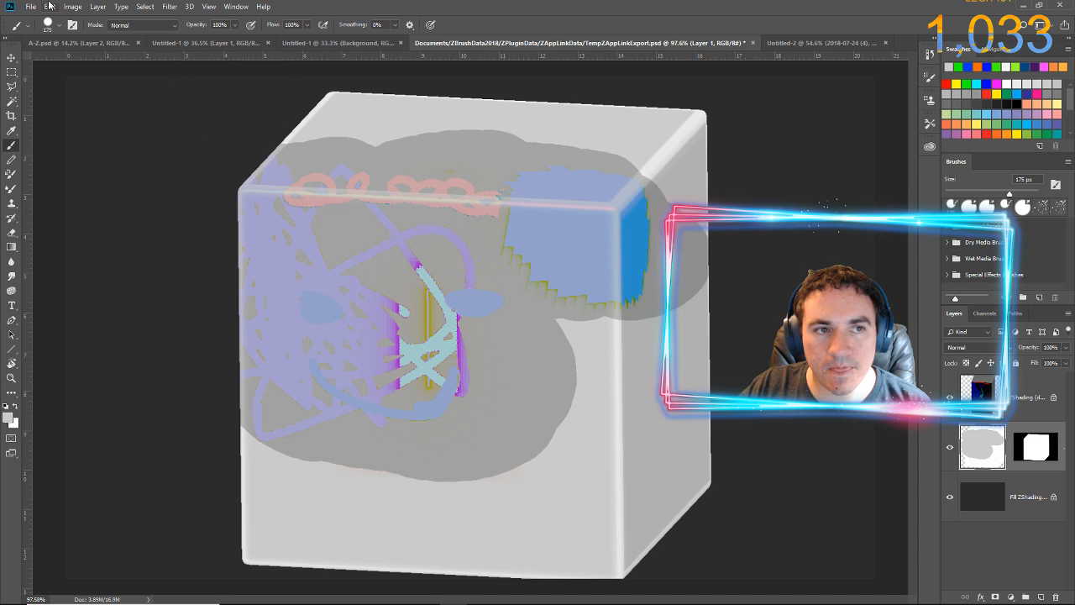
Save the grey-painted PSD, switch to ZBrush, and pick up the new projection onto the cube
left_click(30, 7)
left_click(39, 126)
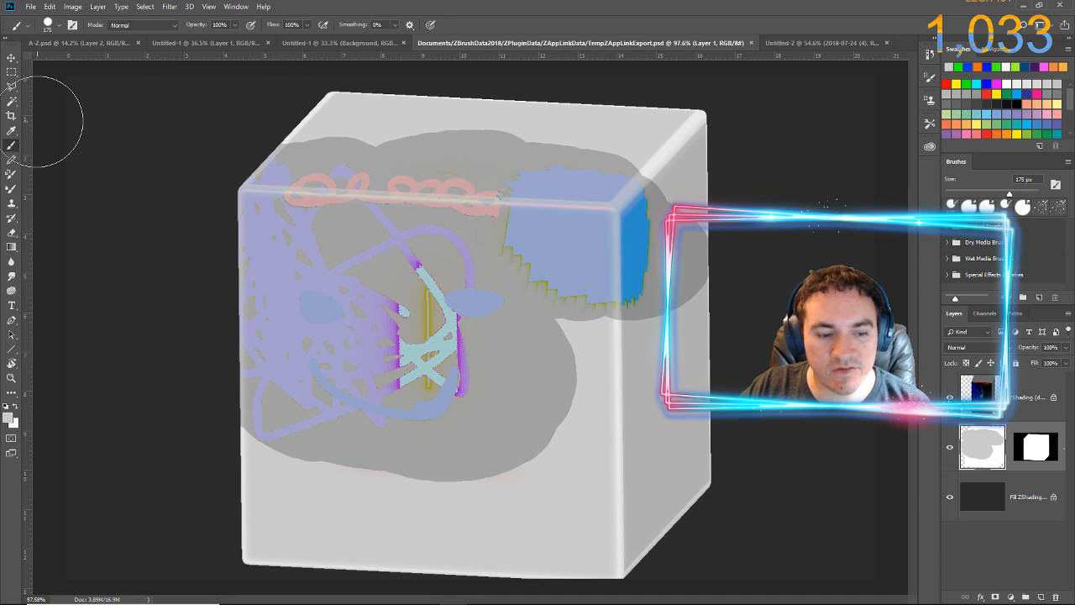
key("alt+Tab")
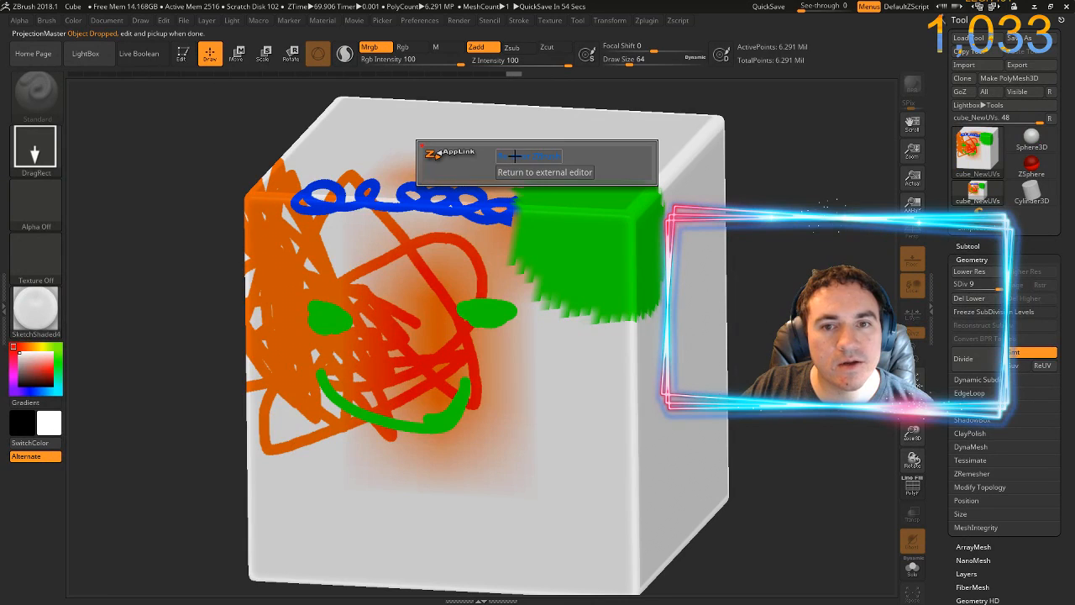
left_click(515, 158)
left_click(504, 214)
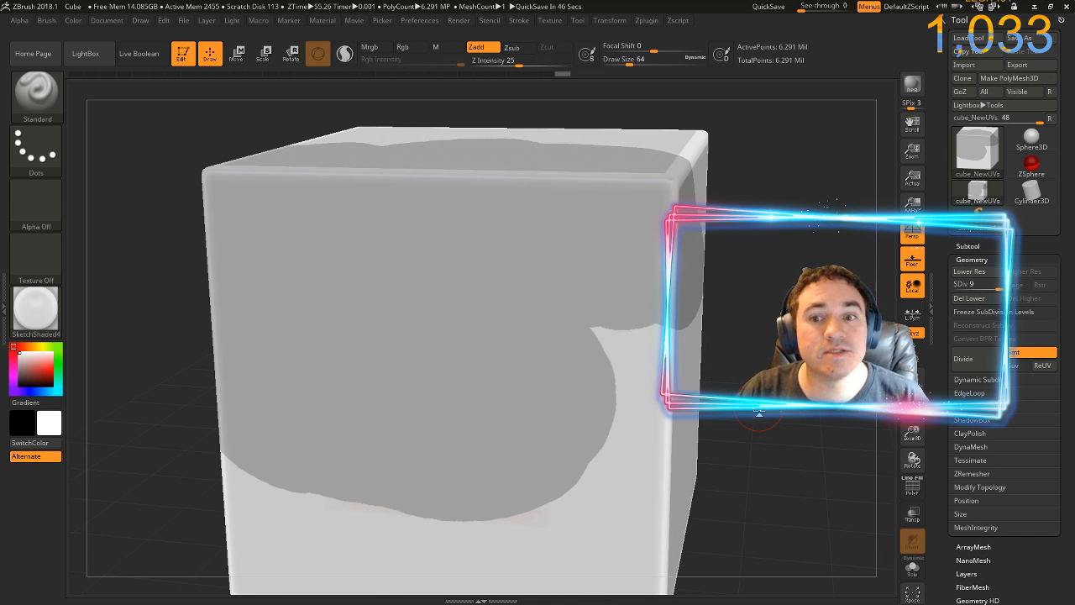
Inspect the grey patch on the cube, clear the canvas, and redraw the cube at a smaller size in Edit mode
key("f")
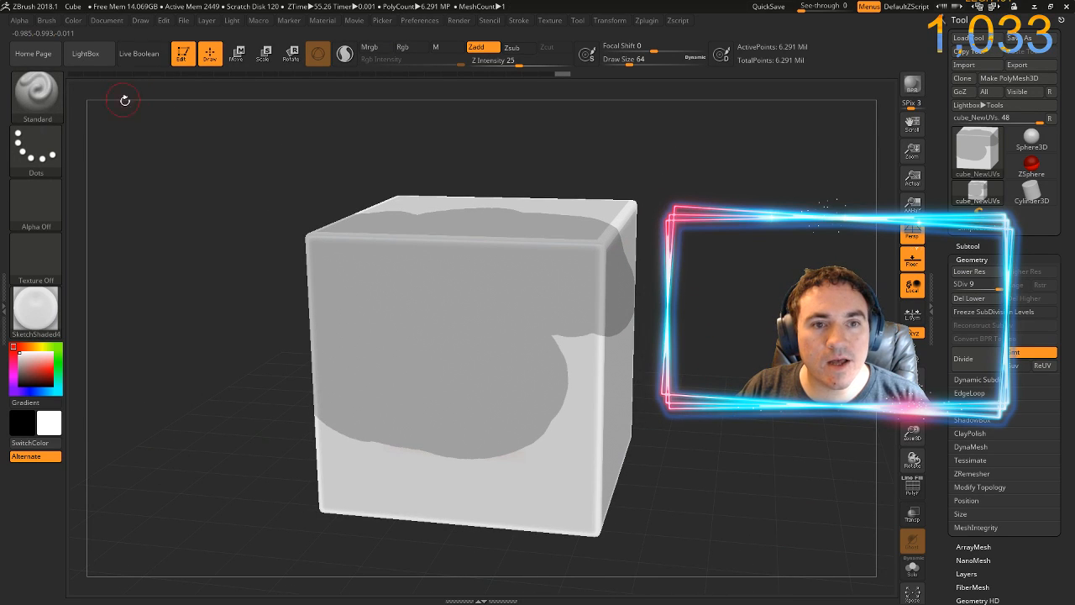
mouse_move(684, 338)
left_mouse_down()
mouse_move(670, 370)
mouse_move(638, 379)
left_mouse_up()
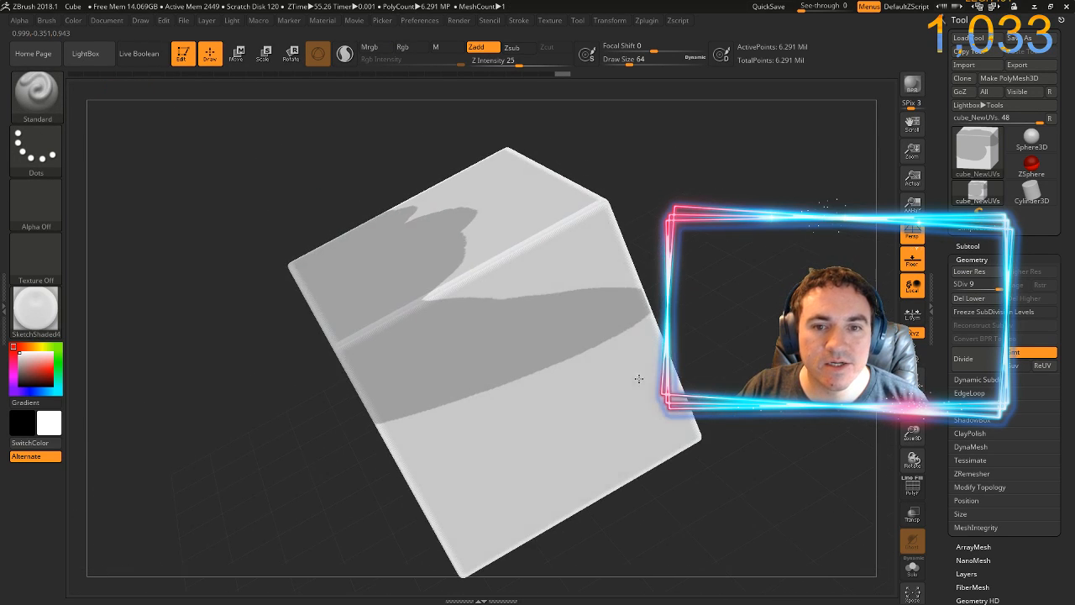
left_click_drag(715, 245, 731, 299)
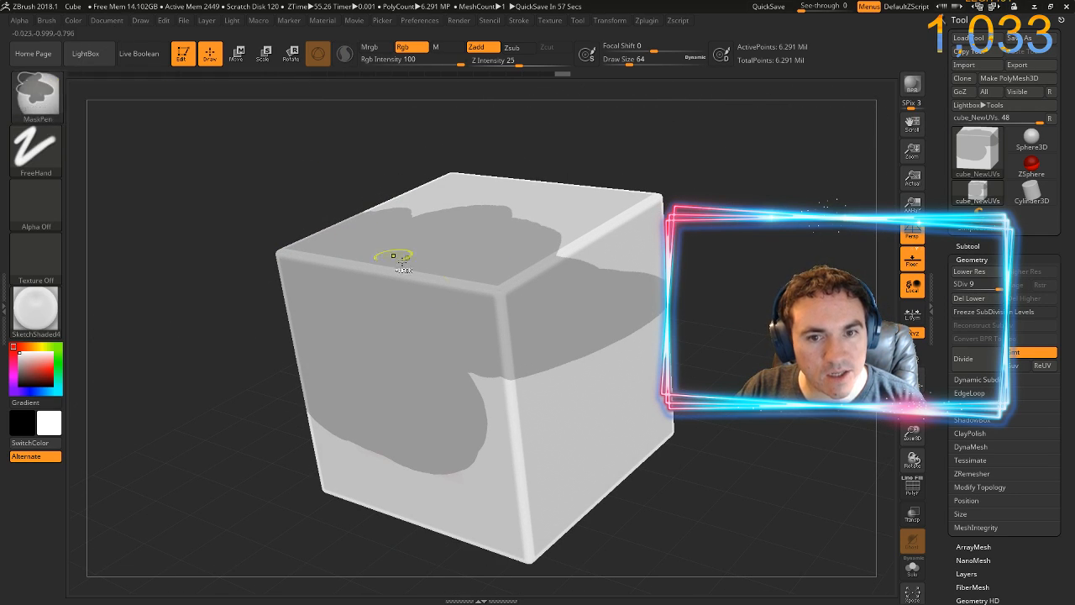
left_click_drag(266, 175, 291, 194)
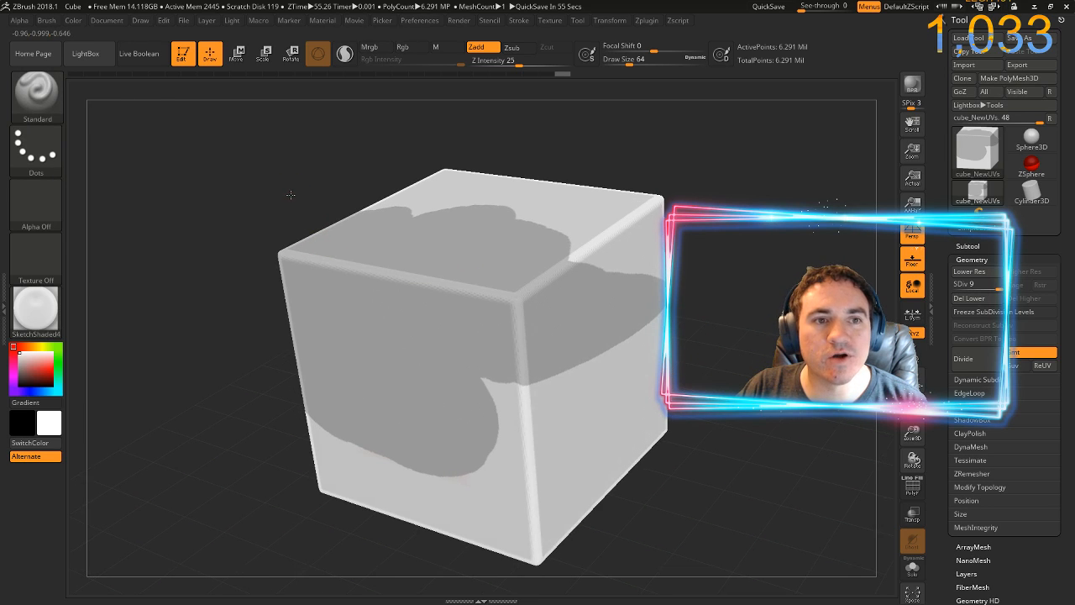
left_click(189, 60)
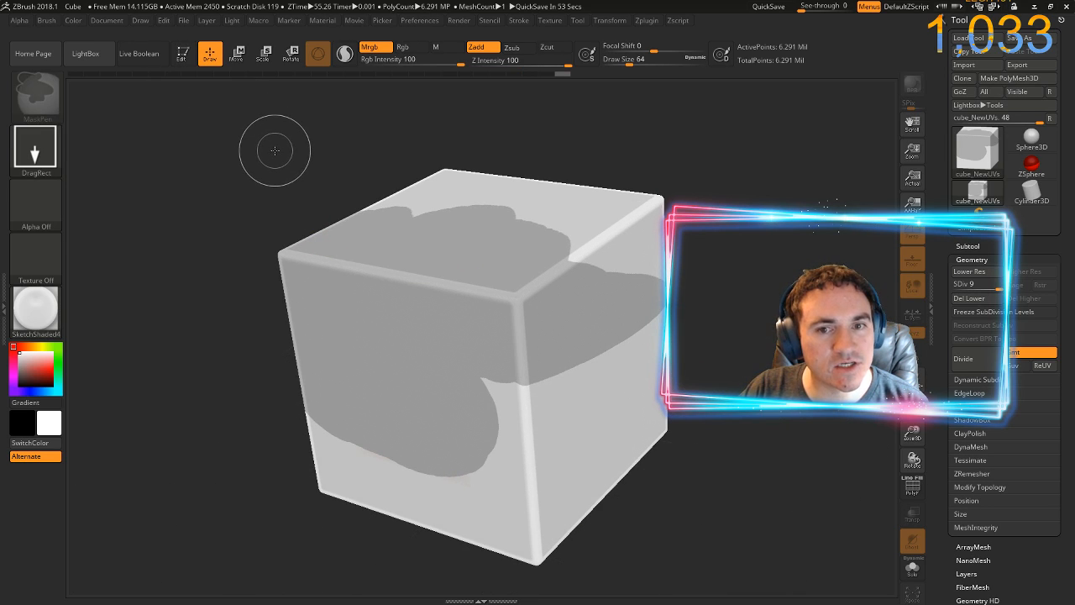
key("ctrl+n")
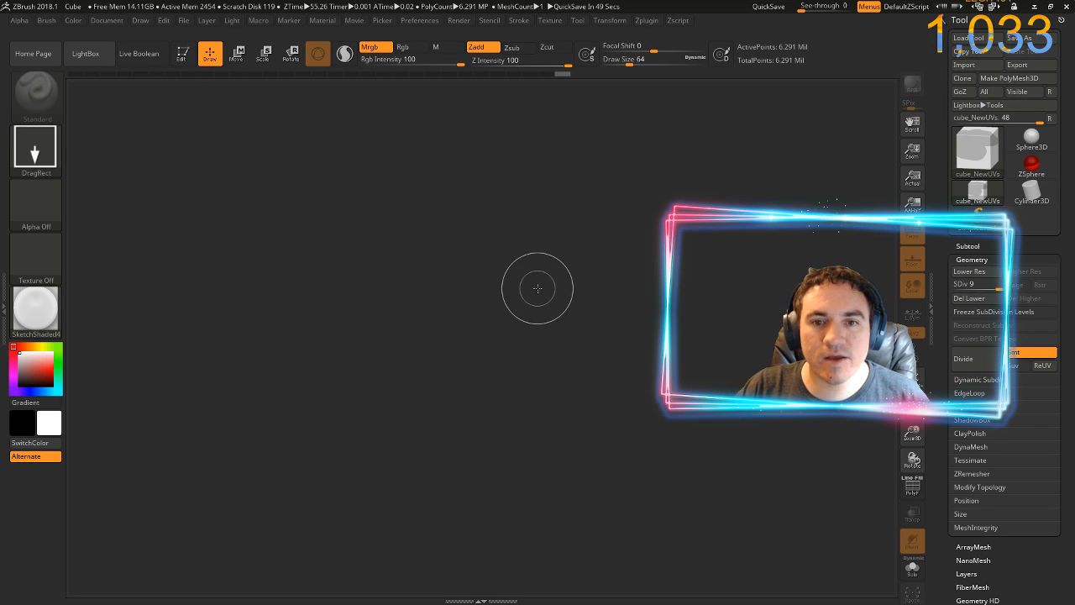
left_click_drag(432, 246, 425, 373)
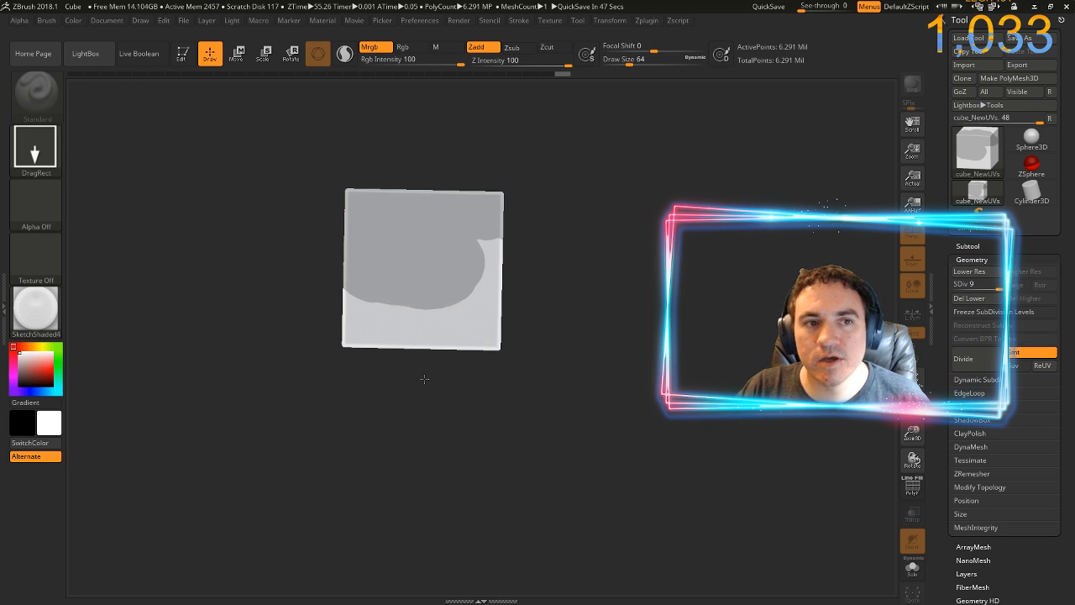
left_click(183, 60)
Fill the whole cube with white to remove the grey projected paint
left_click_drag(617, 263, 626, 294)
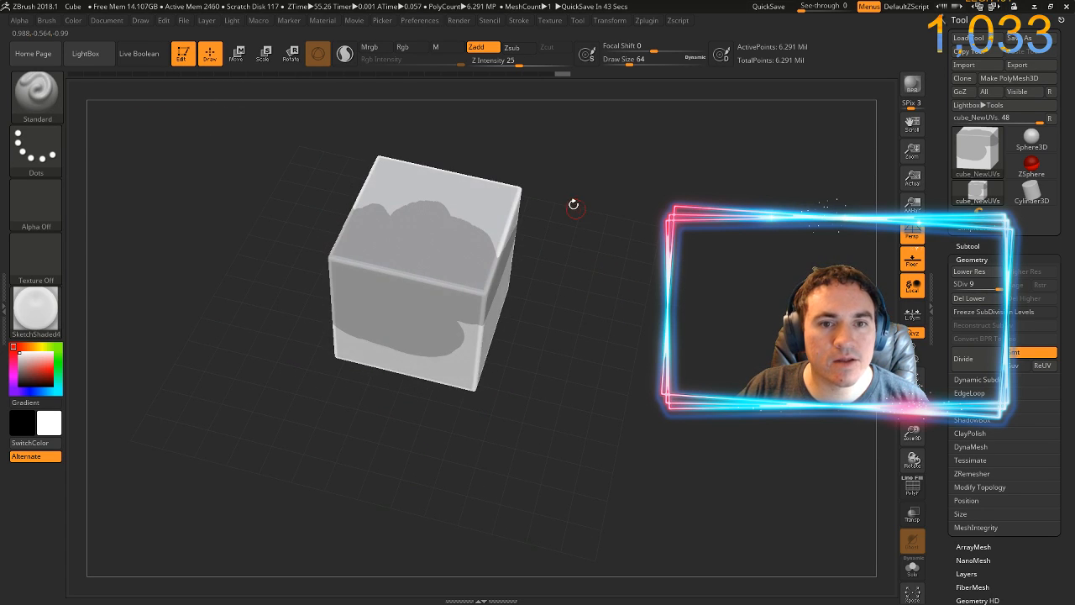
left_click_drag(589, 238, 657, 271, "alt")
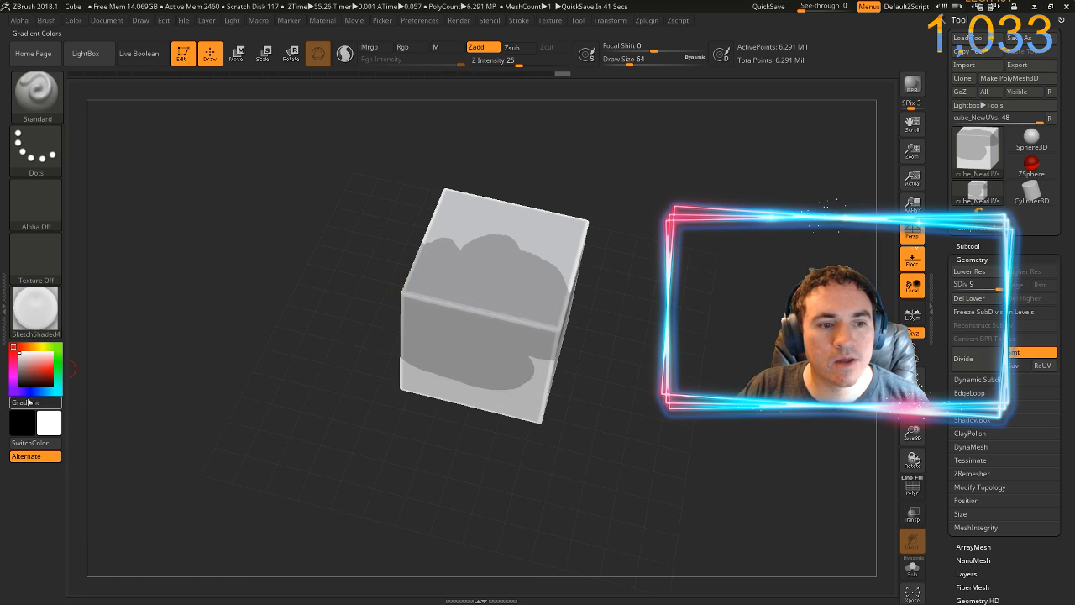
left_click_drag(551, 426, 378, 319)
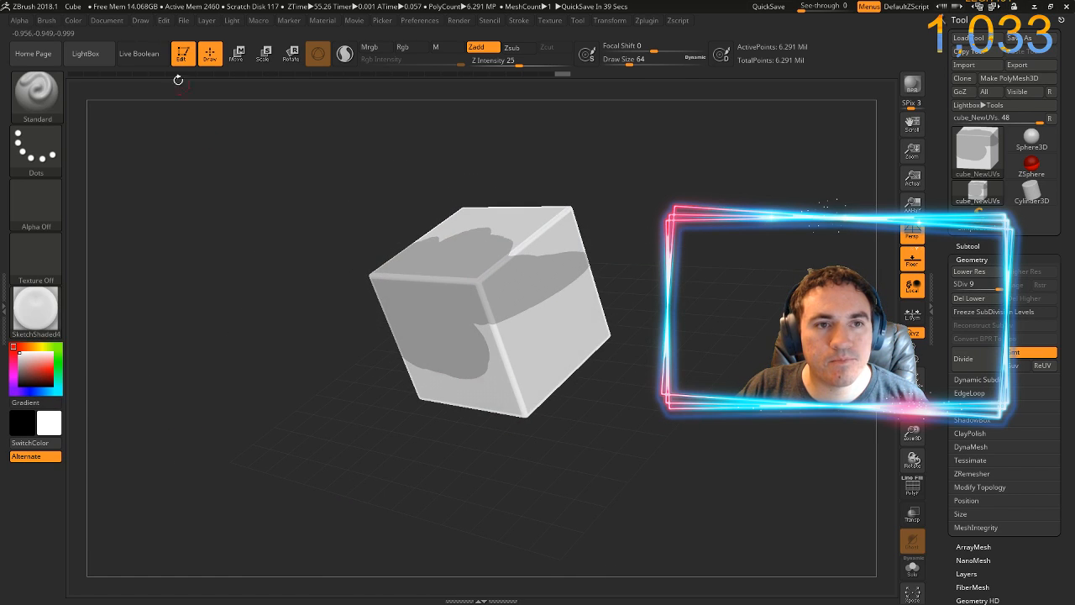
left_click(74, 21)
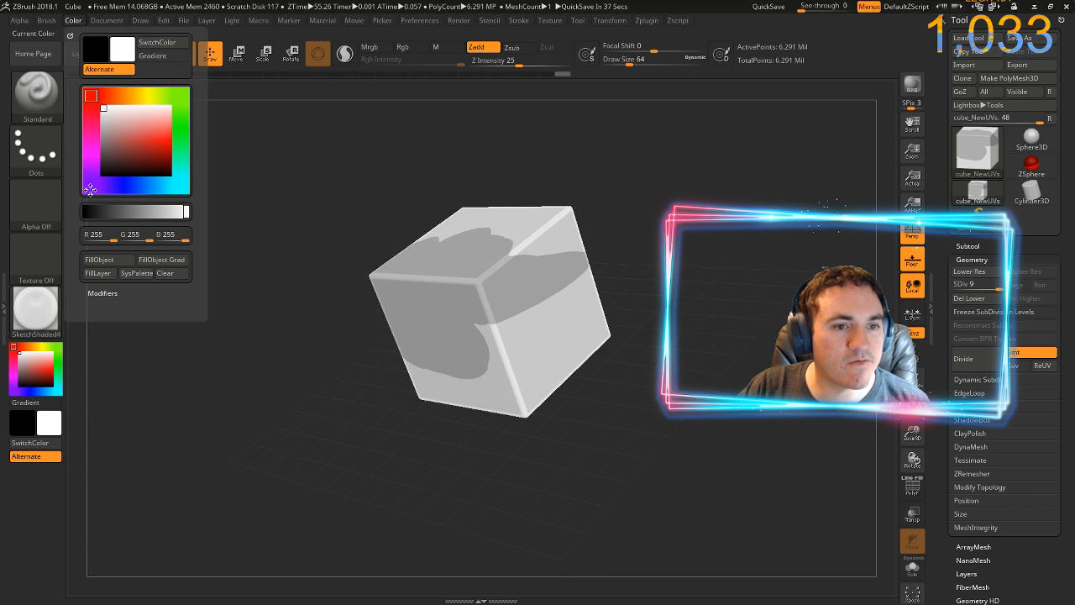
left_click(112, 261)
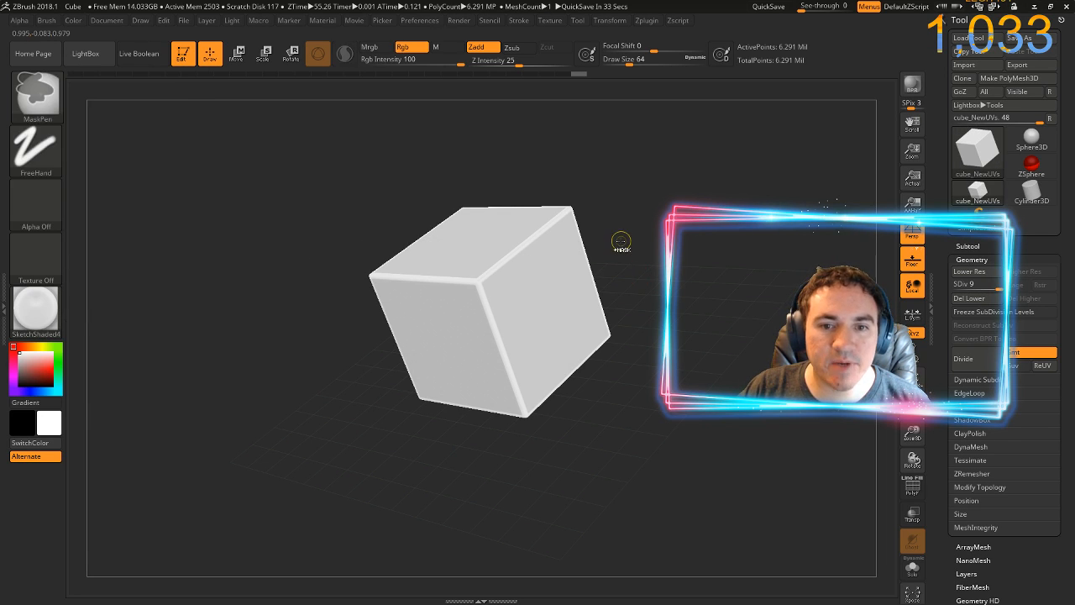
Lower the white cube to subdivision level 1 and view its coarse faces up close
mouse_move(621, 240)
left_mouse_down()
mouse_move(623, 289)
mouse_move(726, 242)
mouse_move(728, 276)
mouse_move(715, 284)
left_mouse_up()
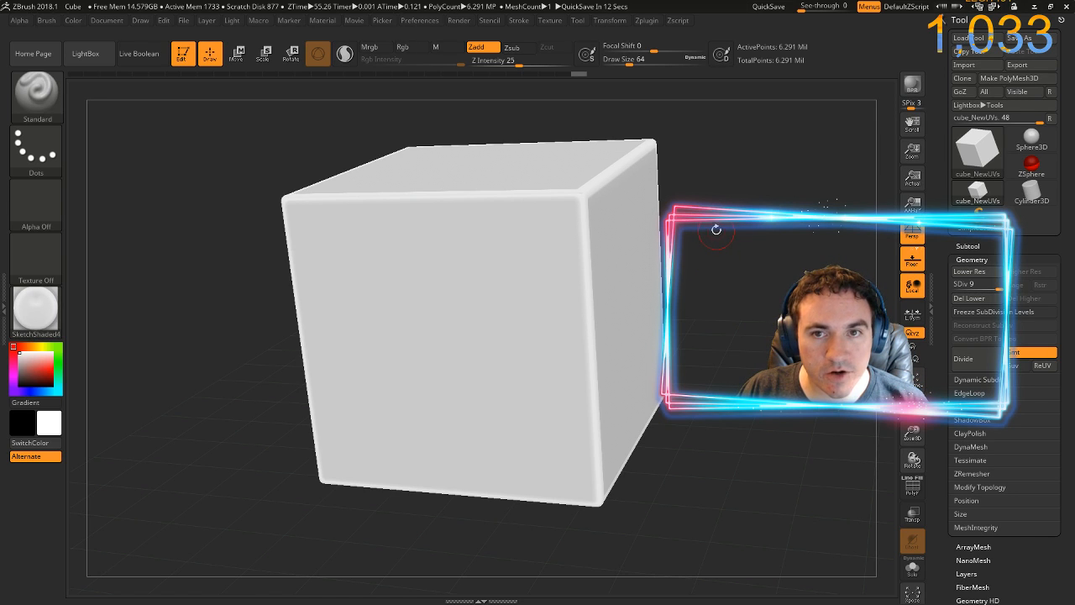
left_click_drag(719, 202, 876, 273)
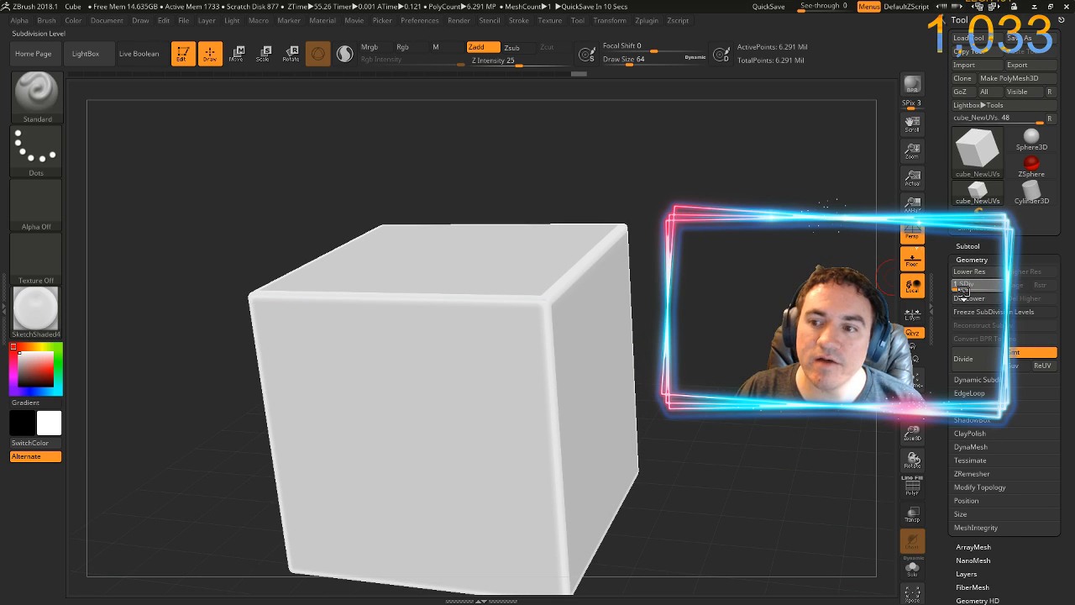
mouse_move(738, 247)
left_mouse_down()
mouse_move(716, 267)
mouse_move(714, 235)
mouse_move(730, 232)
left_mouse_up()
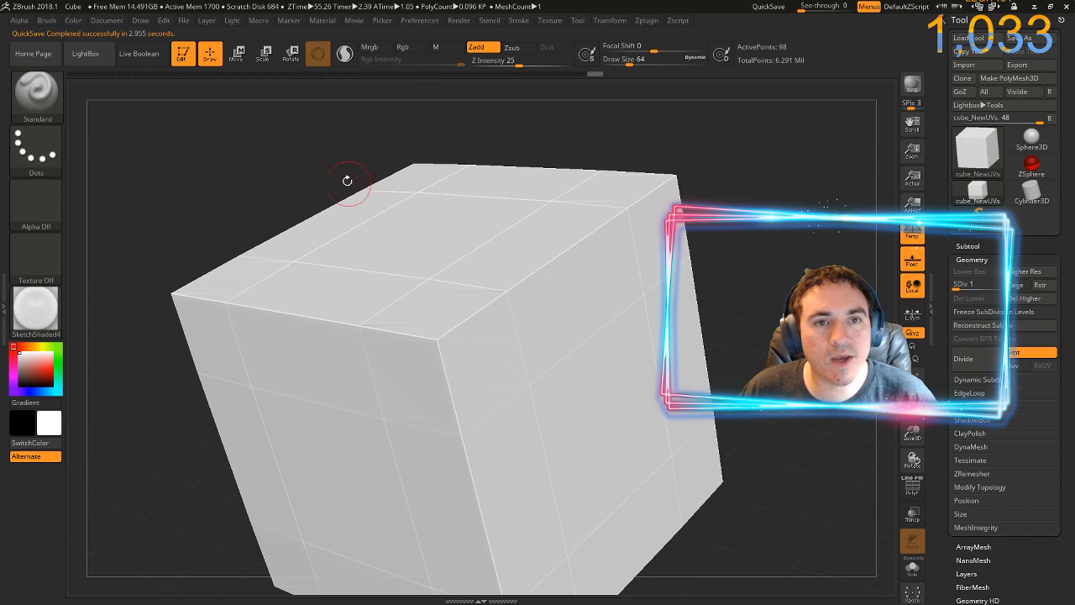
Set the Standard brush to Rgb with Zadd off and choose a bright blue colour
left_click(410, 49)
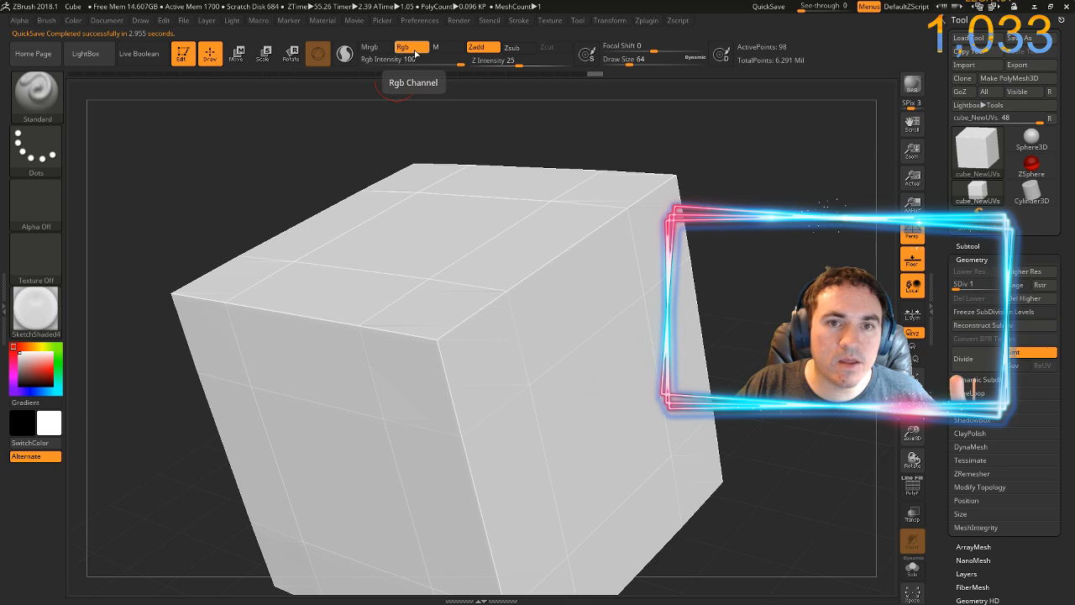
left_click(475, 48)
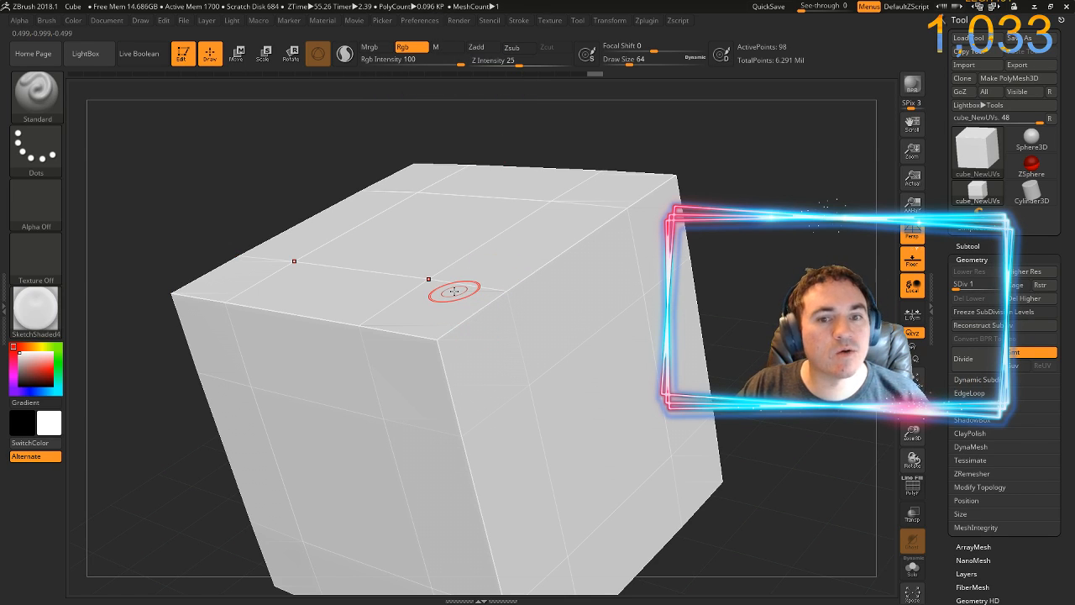
left_click(33, 388)
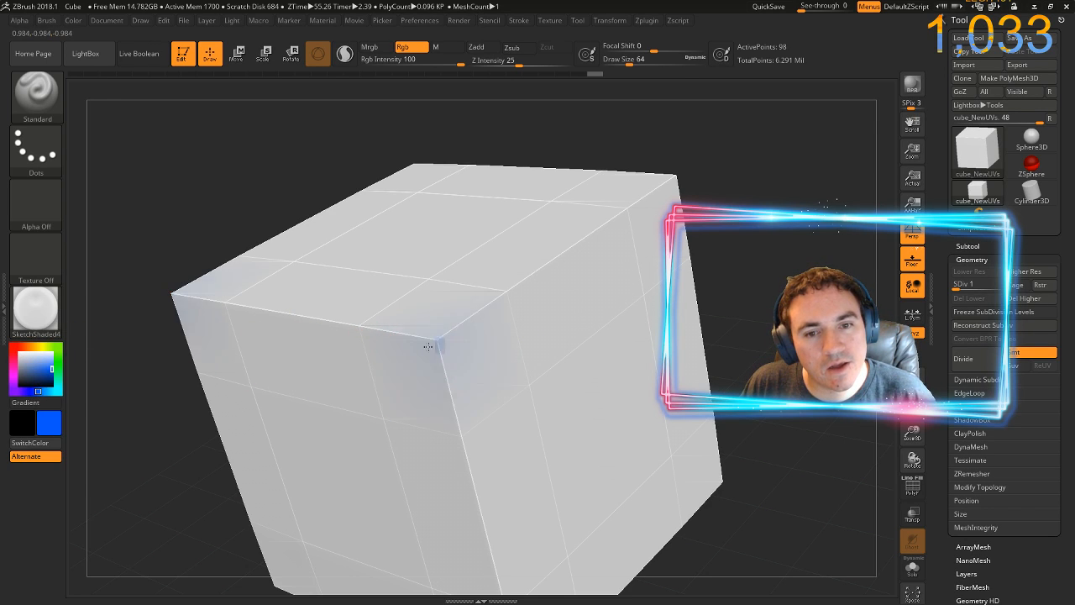
Paint blue test strokes over the cube's near corner at subdivision level 1 and undo them
left_click_drag(427, 346, 430, 361)
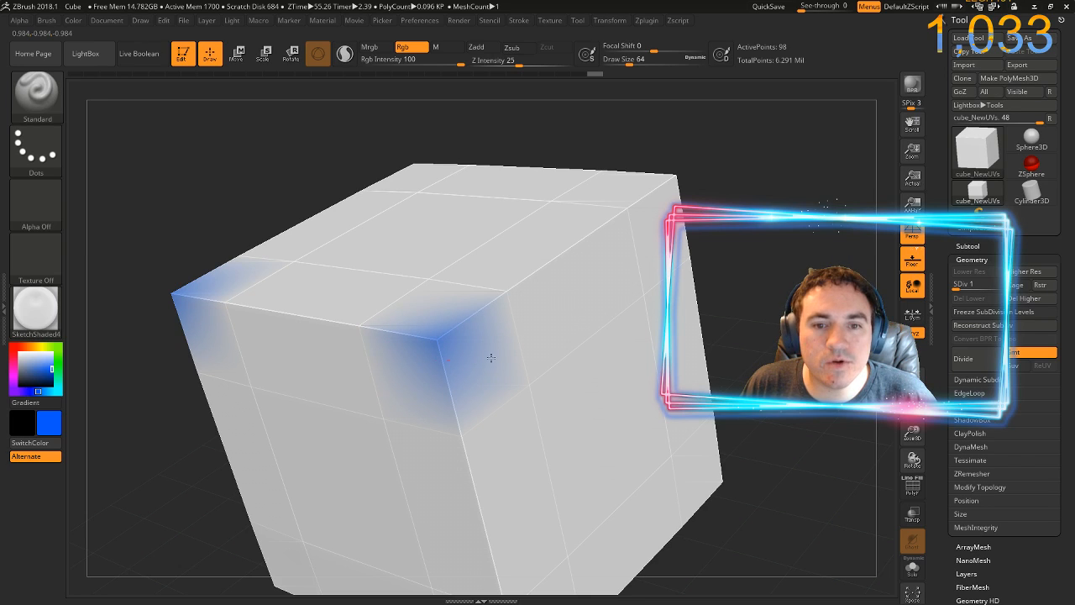
mouse_move(514, 359)
left_mouse_down()
mouse_move(422, 301)
mouse_move(516, 361)
mouse_move(402, 304)
mouse_move(504, 359)
mouse_move(403, 309)
mouse_move(538, 362)
mouse_move(375, 321)
mouse_move(560, 326)
mouse_move(451, 341)
mouse_move(413, 281)
mouse_move(579, 320)
mouse_move(385, 332)
mouse_move(475, 304)
mouse_move(418, 362)
mouse_move(483, 355)
left_mouse_up()
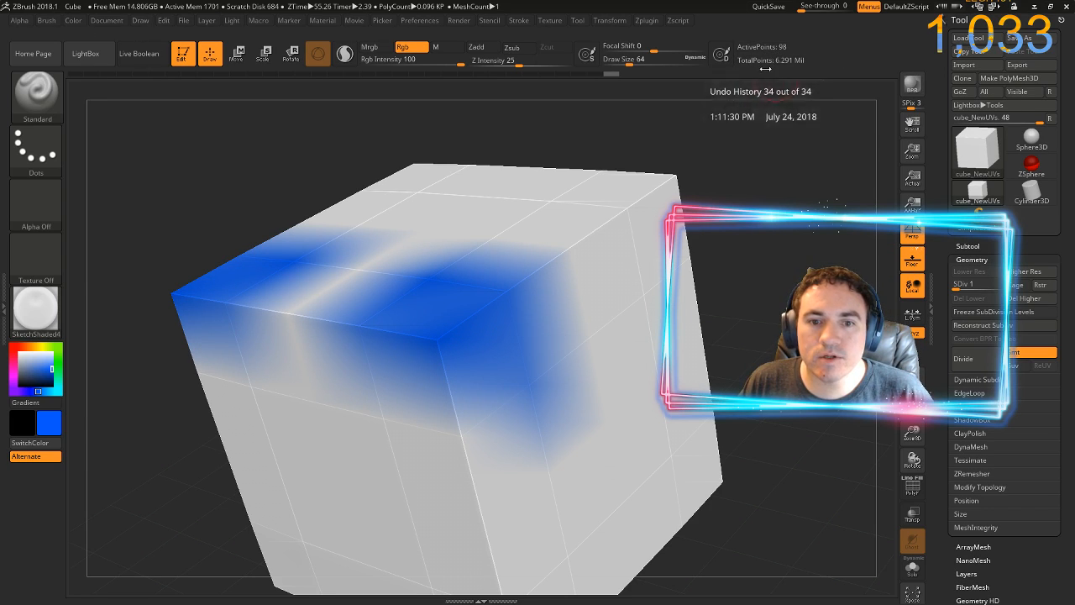
key("ctrl+z")
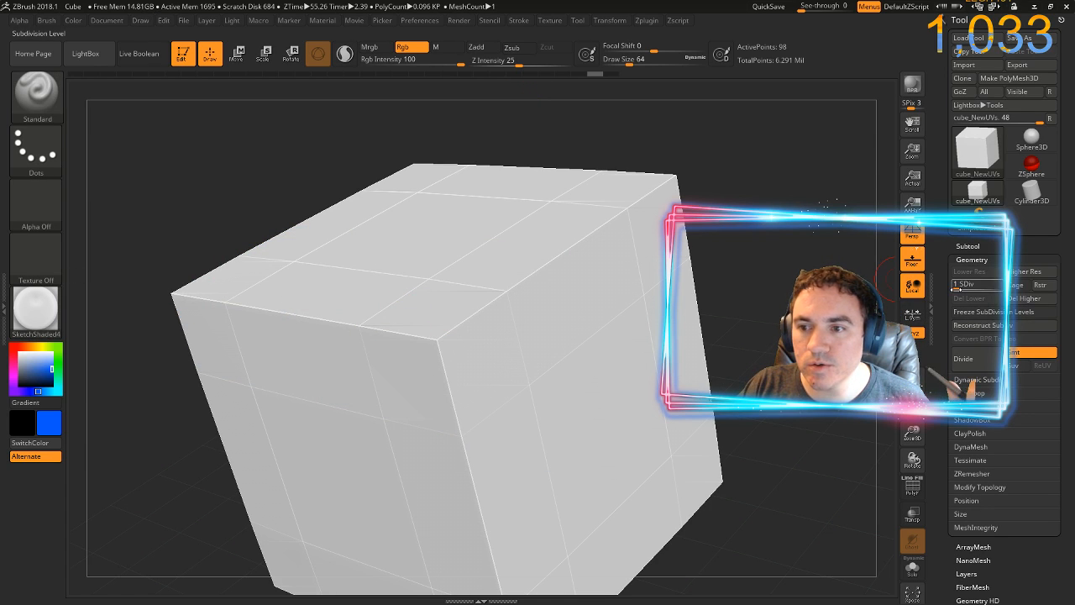
Repeat the blue test strokes around the cube's corner at subdivision levels 2 and 3, undoing each attempt
key("ctrl+d")
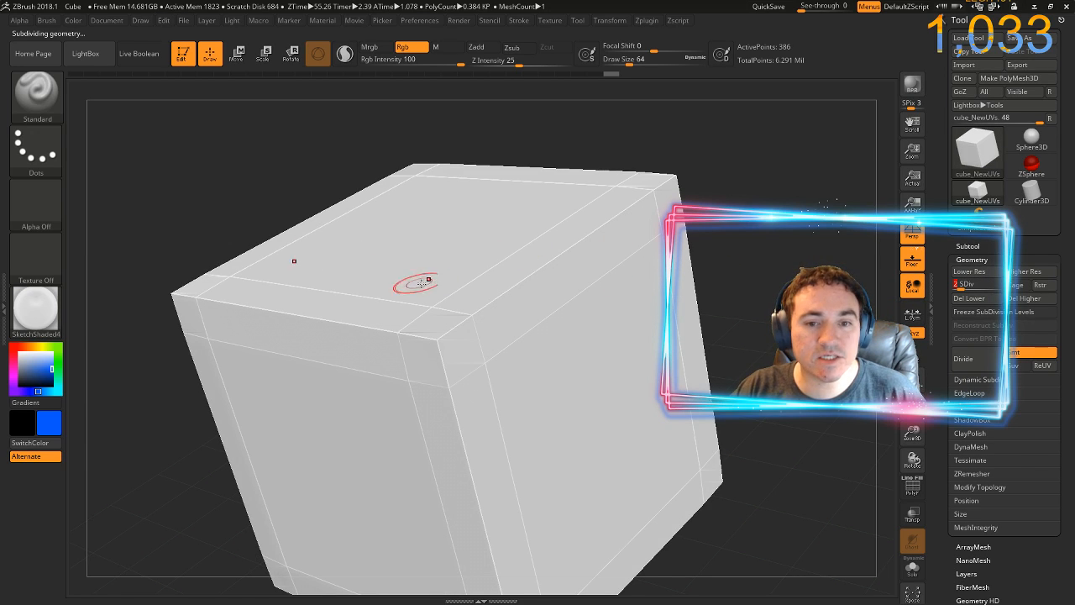
mouse_move(440, 320)
left_mouse_down()
mouse_move(395, 340)
mouse_move(488, 330)
mouse_move(418, 333)
mouse_move(474, 320)
mouse_move(475, 342)
mouse_move(412, 299)
mouse_move(480, 283)
mouse_move(417, 276)
mouse_move(473, 259)
mouse_move(410, 298)
left_mouse_up()
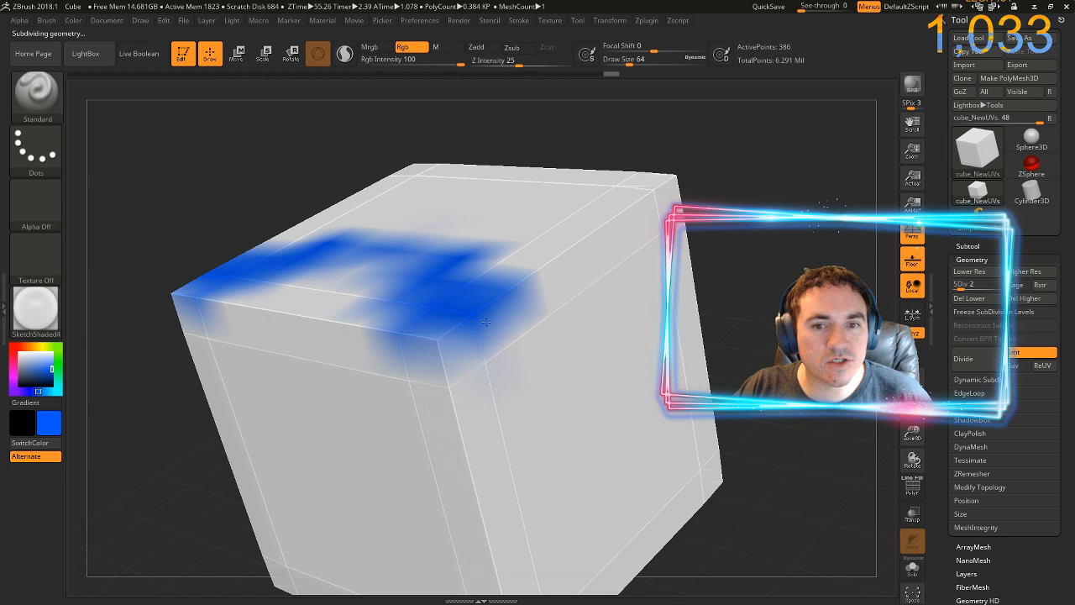
mouse_move(485, 322)
left_mouse_down()
mouse_move(441, 343)
mouse_move(456, 368)
left_mouse_up()
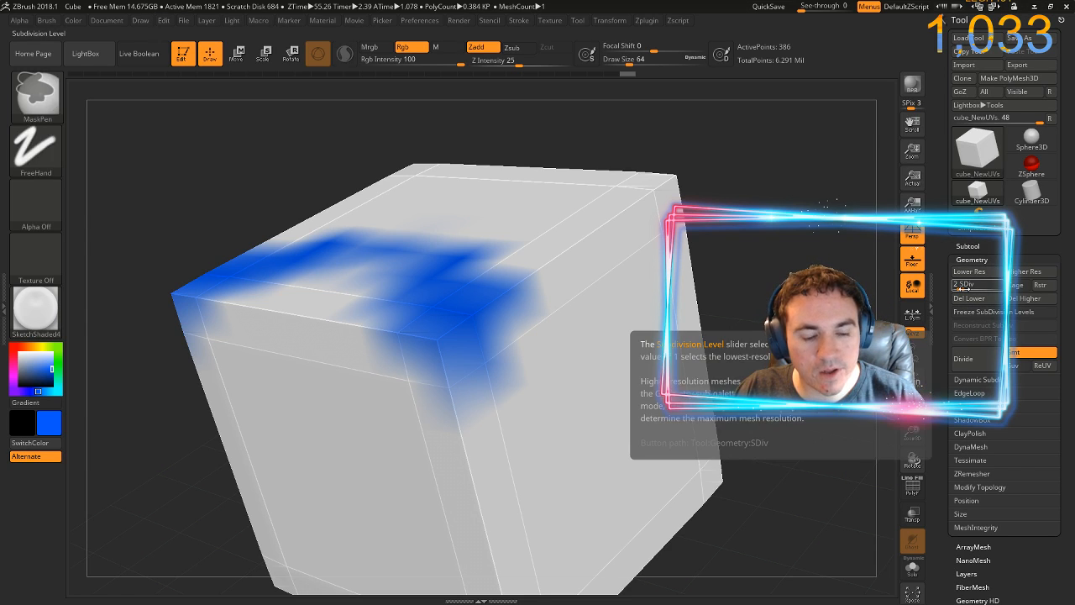
key("ctrl+z")
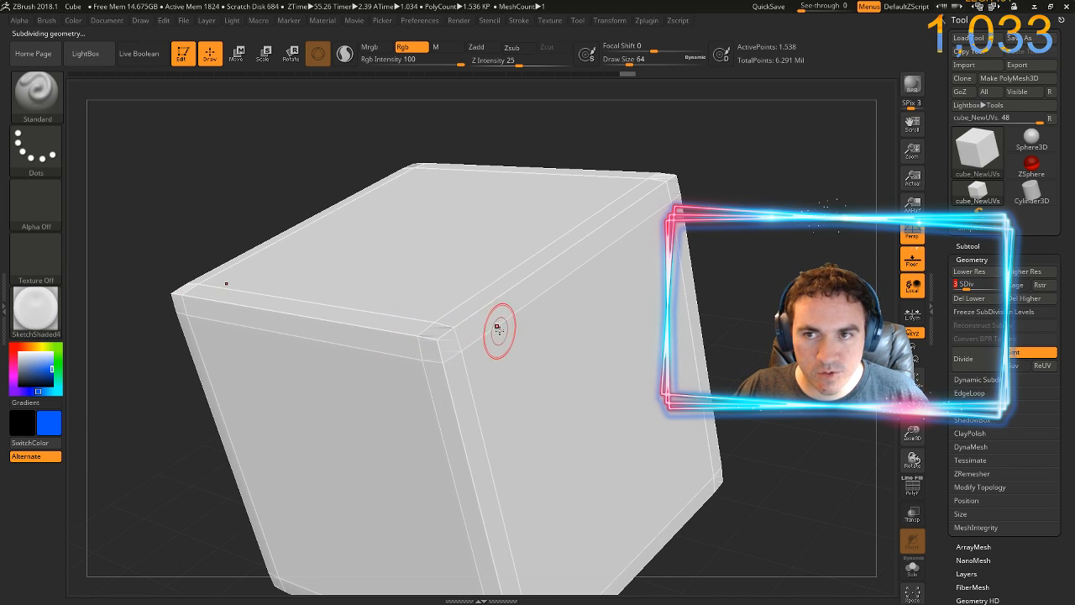
mouse_move(450, 314)
left_mouse_down()
mouse_move(416, 311)
mouse_move(463, 349)
mouse_move(476, 288)
mouse_move(488, 336)
mouse_move(474, 280)
mouse_move(382, 243)
mouse_move(583, 326)
mouse_move(574, 372)
mouse_move(532, 296)
mouse_move(606, 389)
mouse_move(577, 348)
mouse_move(531, 413)
mouse_move(438, 363)
mouse_move(436, 426)
mouse_move(404, 435)
mouse_move(403, 344)
mouse_move(432, 356)
mouse_move(436, 330)
mouse_move(419, 316)
mouse_move(361, 320)
mouse_move(469, 330)
mouse_move(475, 317)
mouse_move(270, 270)
mouse_move(262, 258)
mouse_move(299, 244)
left_mouse_up()
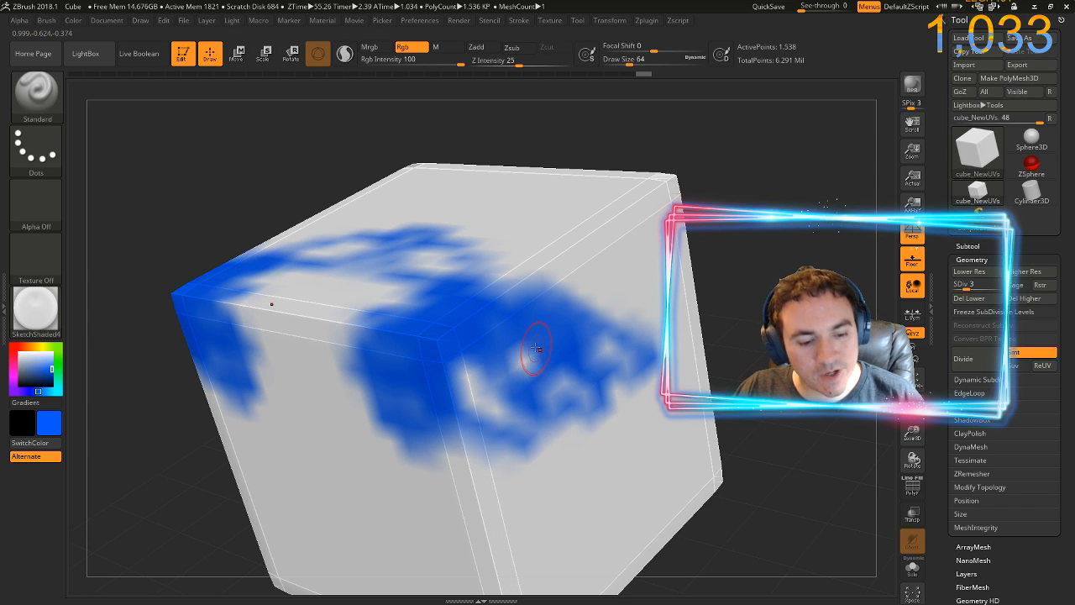
key("ctrl+z")
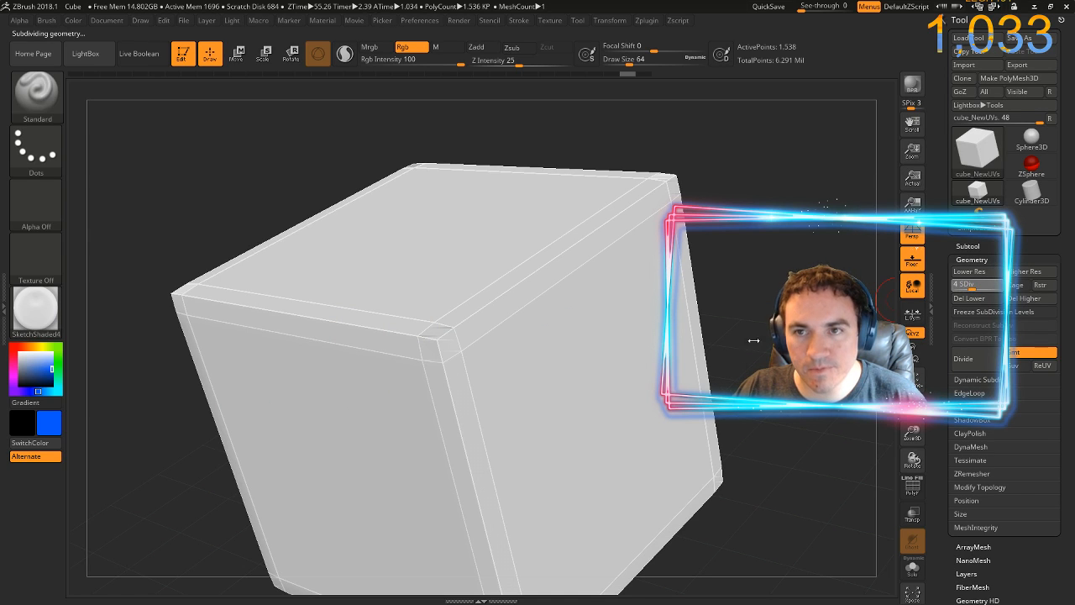
At subdivision level 4, paint blue loops across the cube's corner and a blue smiley face on a blank side
mouse_move(580, 294)
left_mouse_down()
mouse_move(528, 271)
mouse_move(556, 310)
mouse_move(466, 374)
mouse_move(579, 395)
mouse_move(621, 352)
mouse_move(629, 403)
mouse_move(560, 409)
mouse_move(520, 454)
mouse_move(227, 420)
mouse_move(370, 370)
mouse_move(254, 311)
left_mouse_up()
left_click_drag(366, 238, 501, 238)
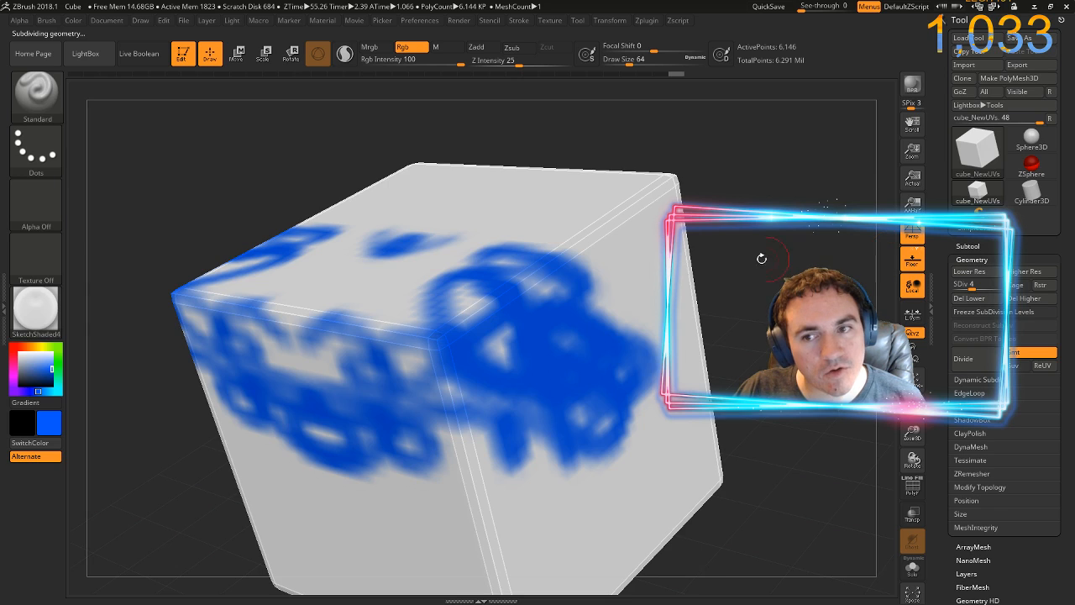
left_click_drag(762, 259, 239, 305)
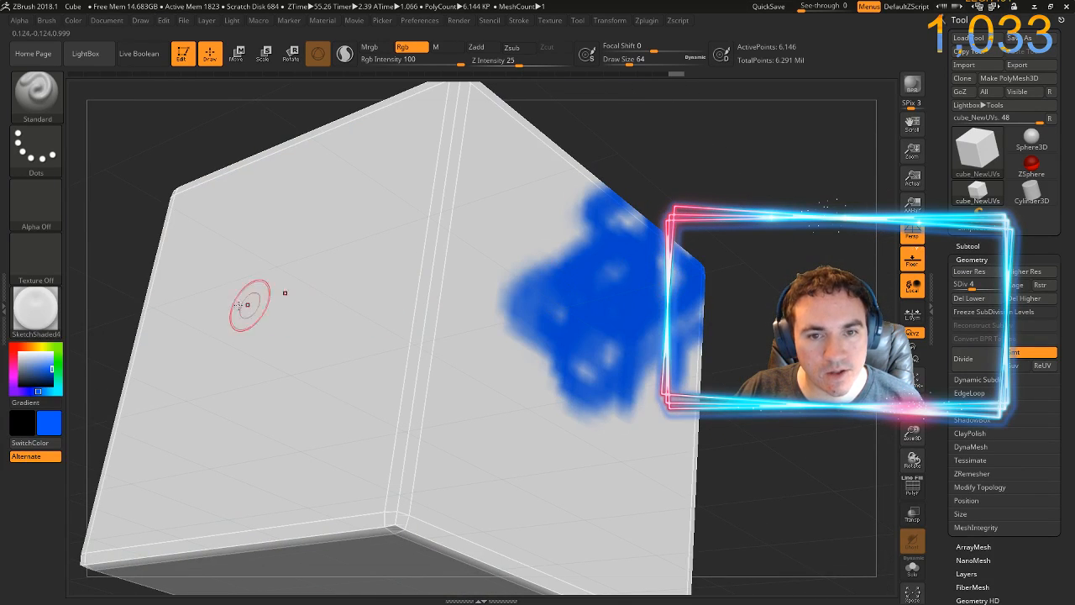
left_click_drag(124, 285, 277, 293)
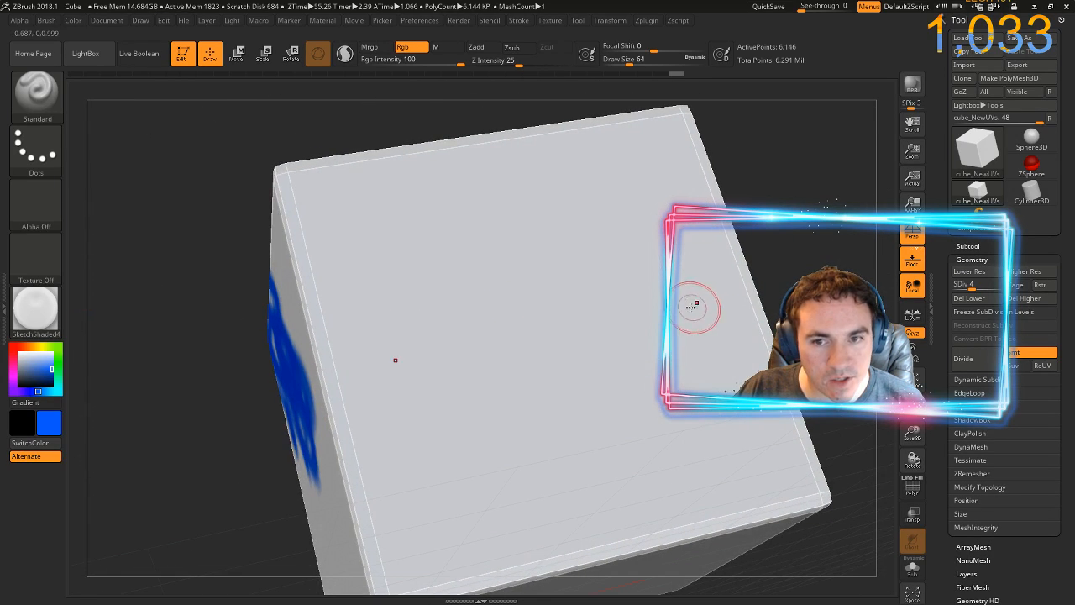
left_click(629, 302)
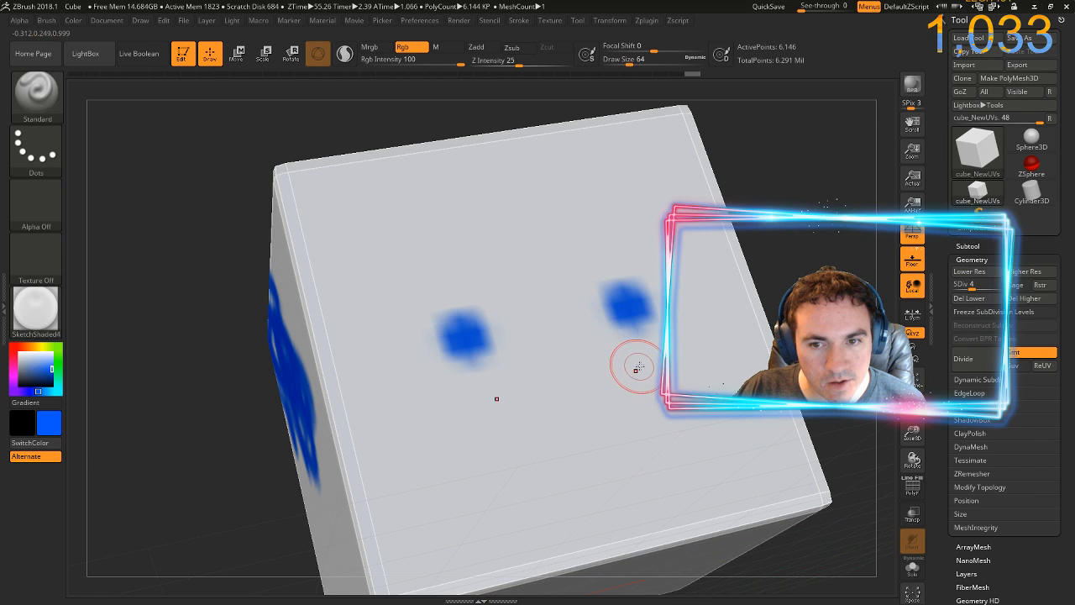
mouse_move(631, 365)
left_mouse_down()
mouse_move(620, 408)
mouse_move(529, 428)
left_mouse_up()
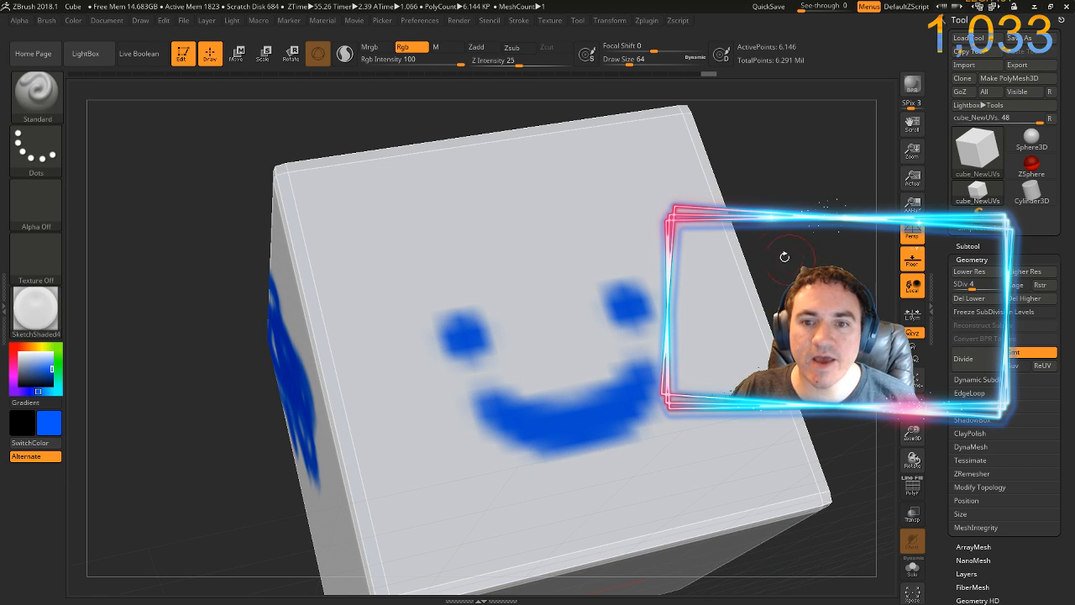
mouse_move(775, 236)
left_mouse_down()
mouse_move(860, 293)
mouse_move(800, 279)
left_mouse_up()
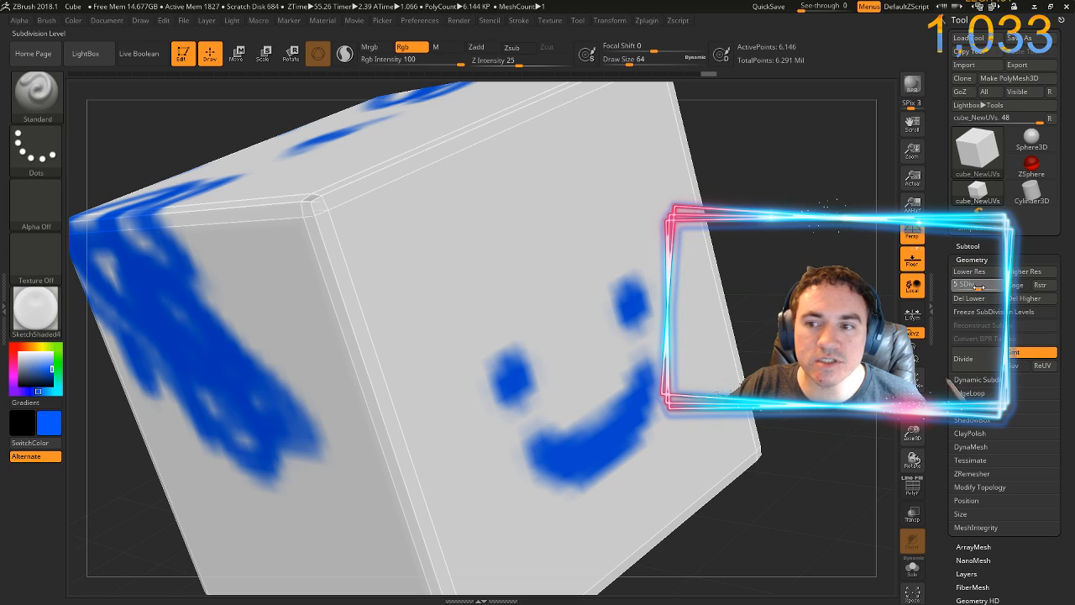
Raise the cube to subdivision level 9 and paint blue strokes above the eyes of the smiley face
left_click_drag(1010, 284, 1013, 283)
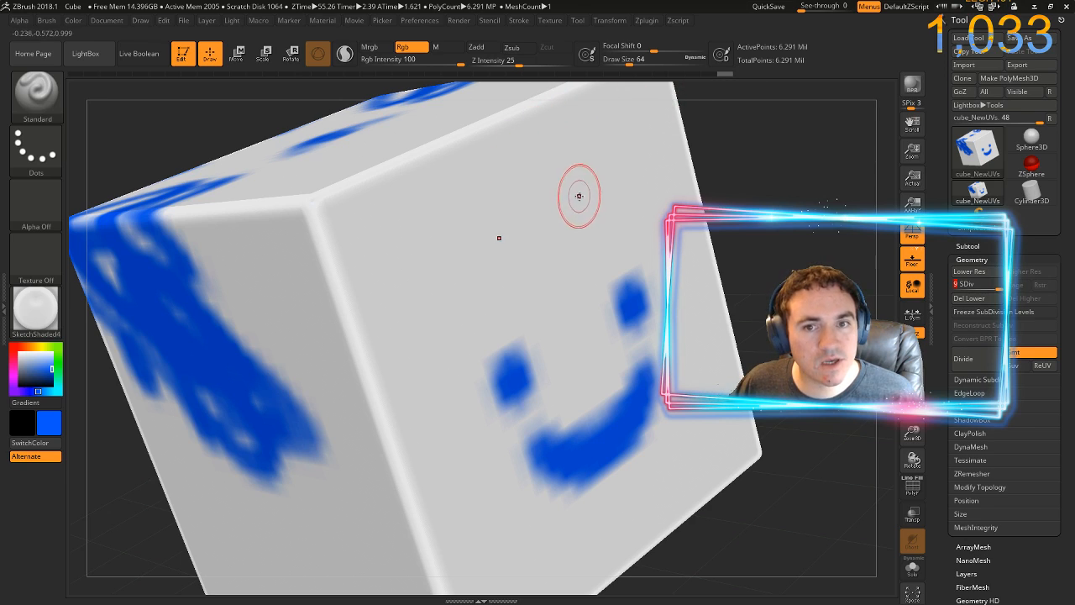
mouse_move(571, 180)
left_mouse_down()
mouse_move(561, 207)
mouse_move(618, 199)
mouse_move(578, 191)
mouse_move(609, 200)
mouse_move(582, 248)
mouse_move(585, 193)
mouse_move(611, 266)
mouse_move(601, 177)
mouse_move(622, 255)
mouse_move(626, 204)
mouse_move(623, 278)
mouse_move(601, 242)
mouse_move(572, 258)
left_mouse_up()
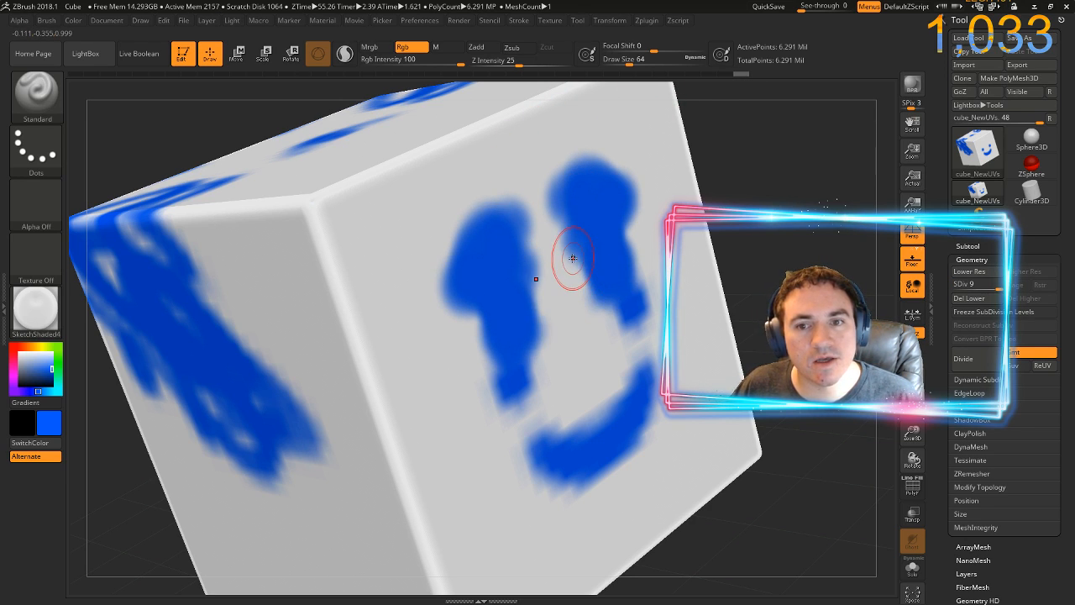
Fill the whole cube with the current bright blue to cover the painted strokes
left_click_drag(745, 204, 250, 234)
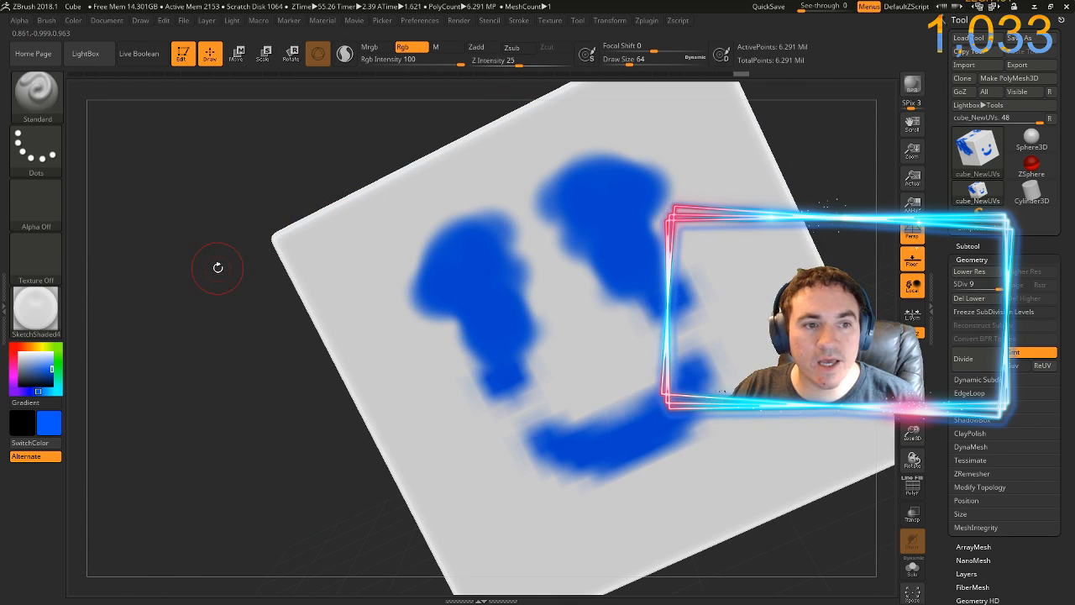
left_click(73, 21)
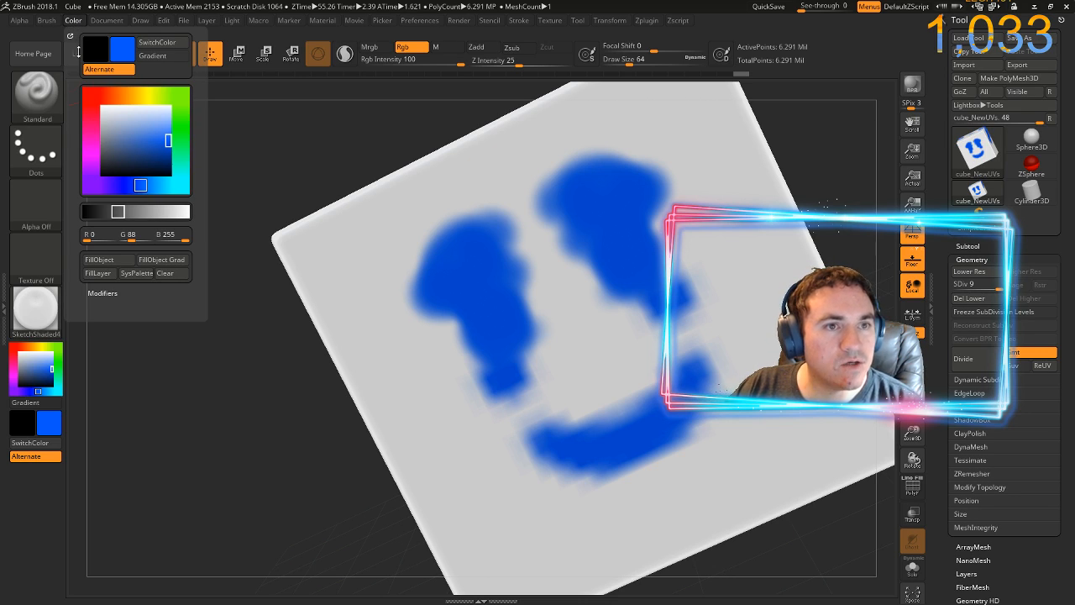
left_click(110, 262)
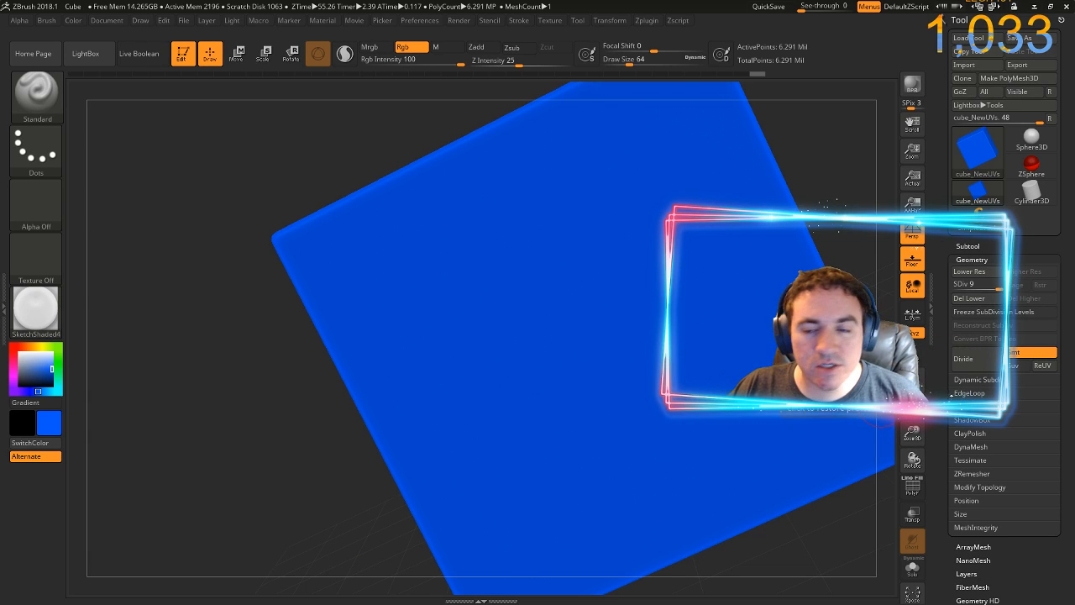
Mask the blue cube by cavity with the cavity intensity set to about 5.28
left_click_drag(947, 460, 947, 353)
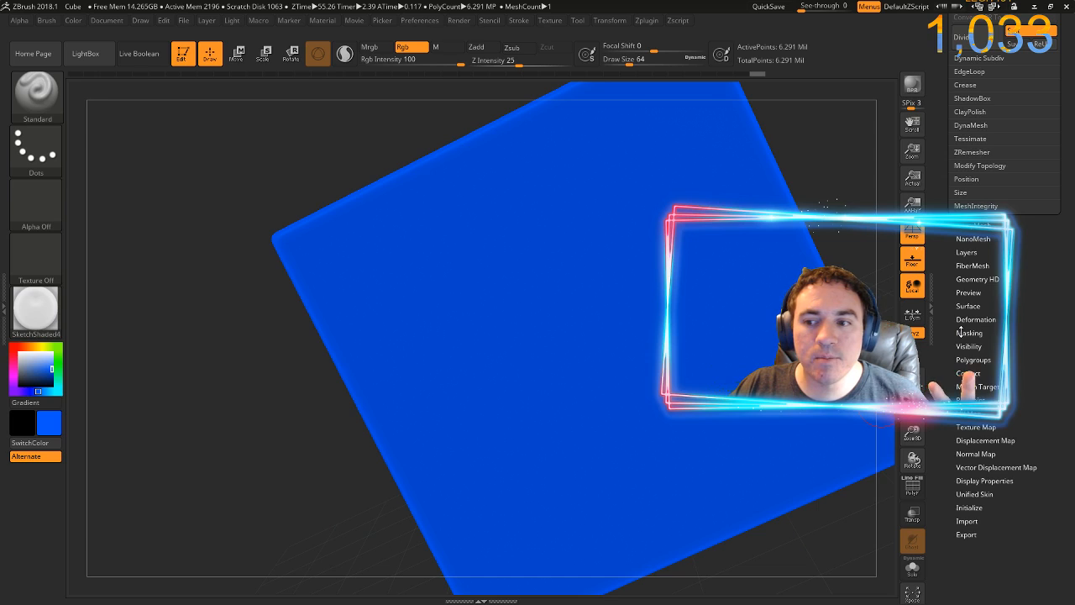
left_click(959, 332)
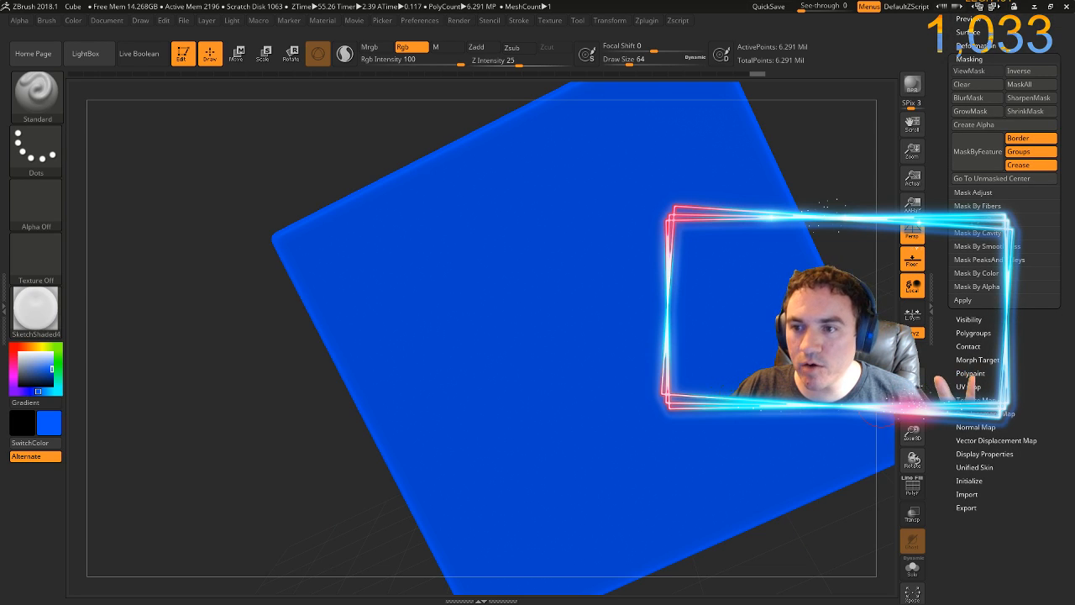
left_click(974, 220)
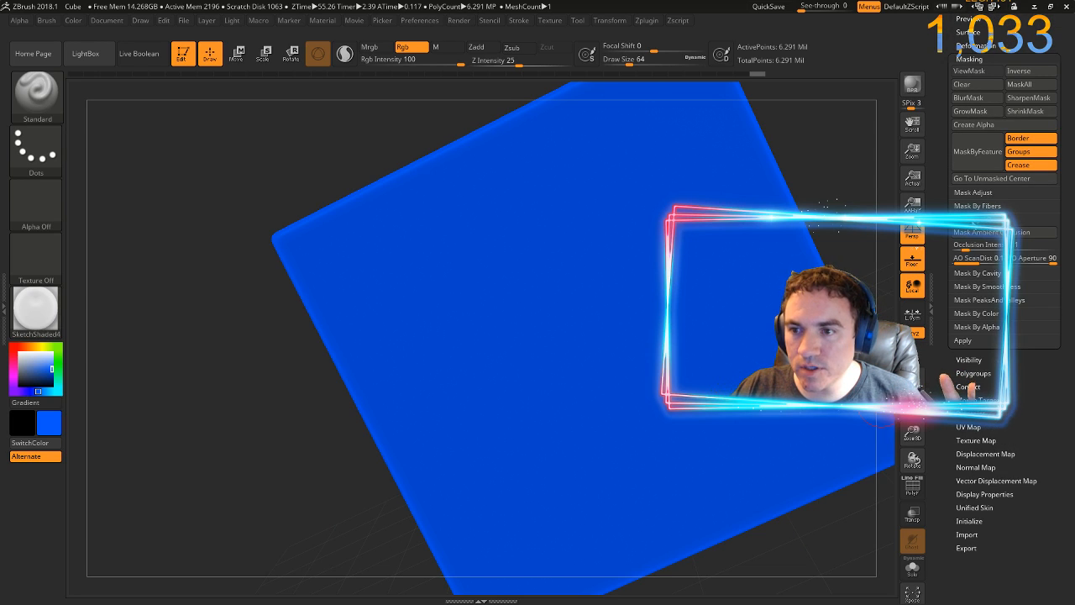
left_click(971, 274)
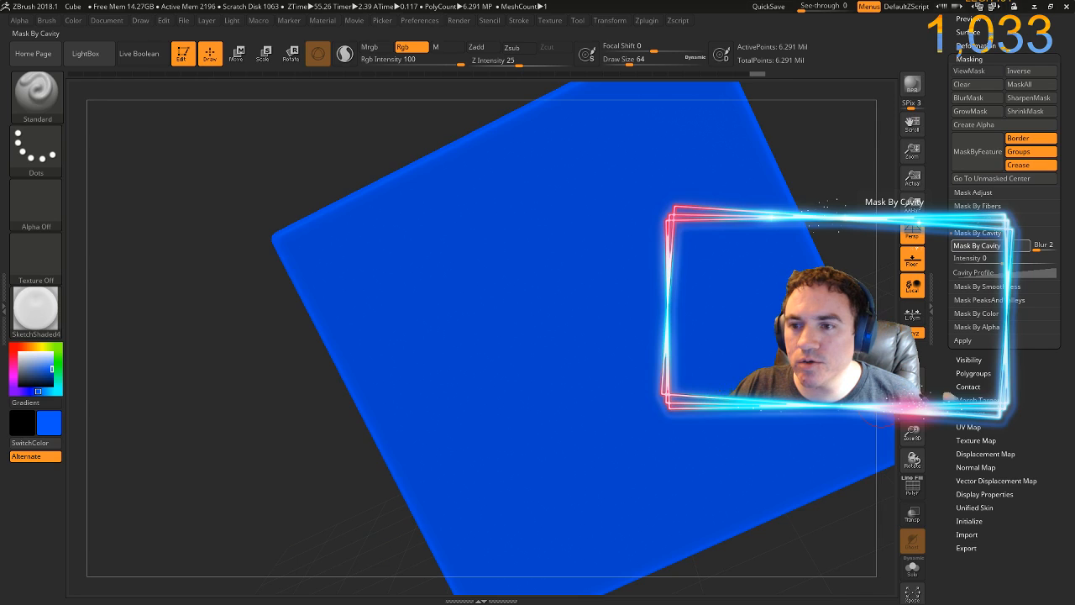
left_click(976, 245)
left_click_drag(241, 369, 265, 369)
left_click_drag(256, 297, 288, 388)
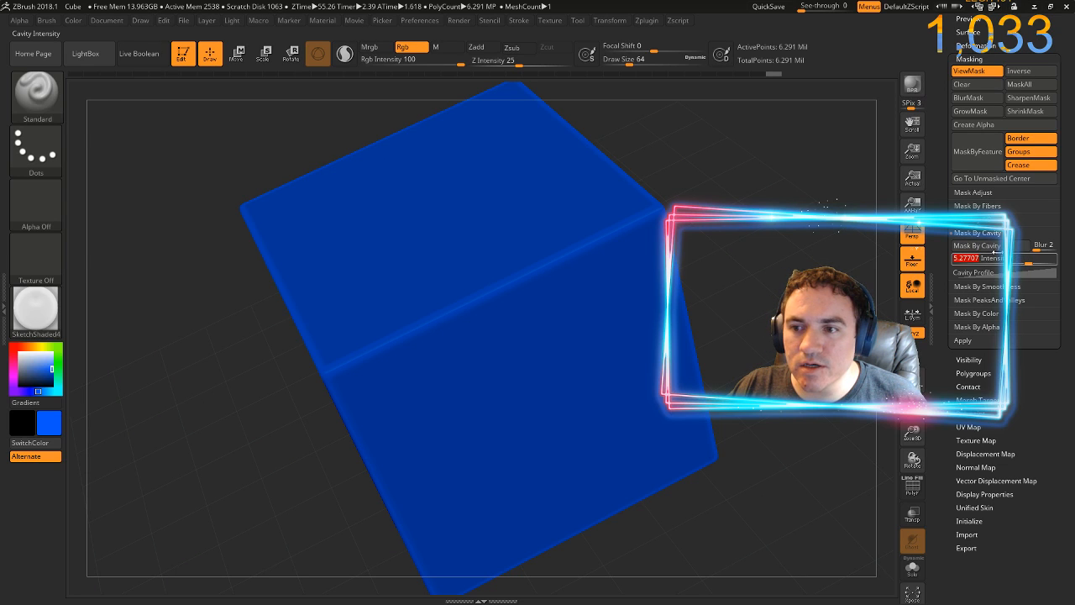
left_click(977, 246)
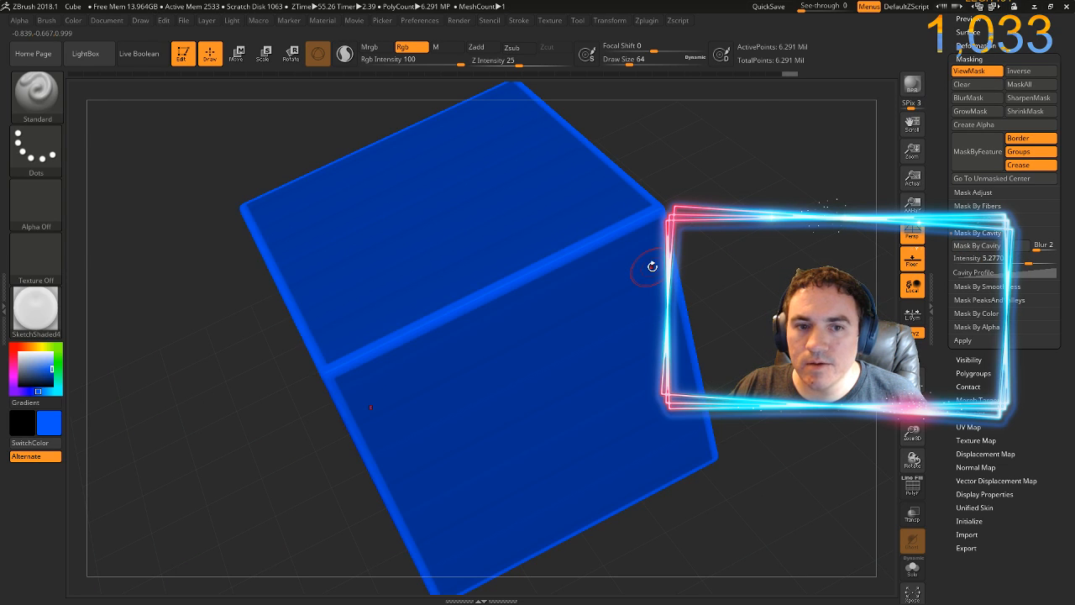
Choose pure red (255, 0, 0) and fill the cube with it through the cavity mask
left_click_drag(722, 239, 737, 227)
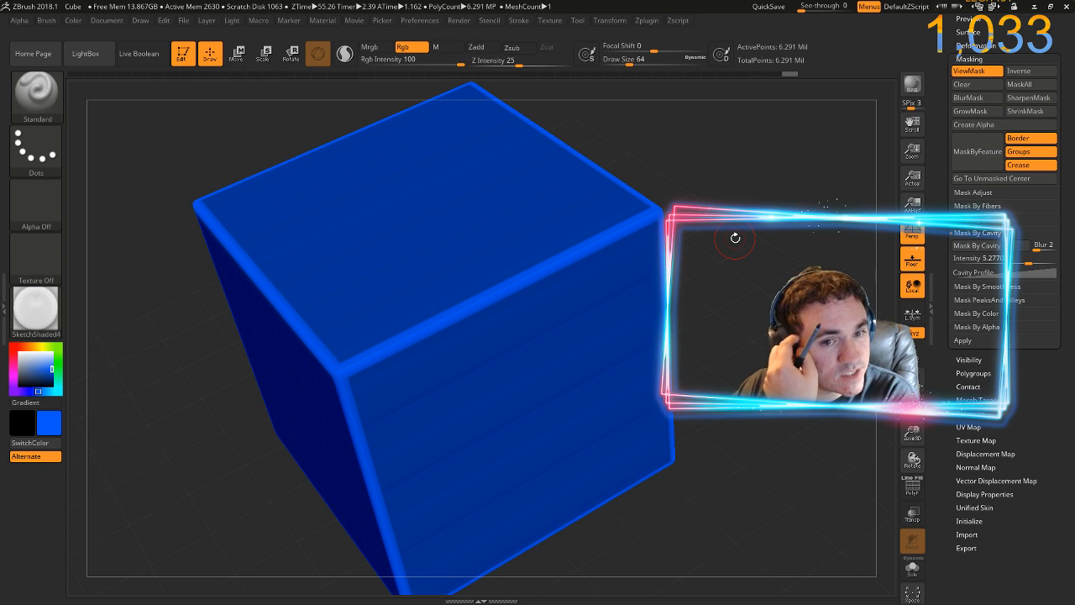
left_click_drag(733, 230, 663, 237)
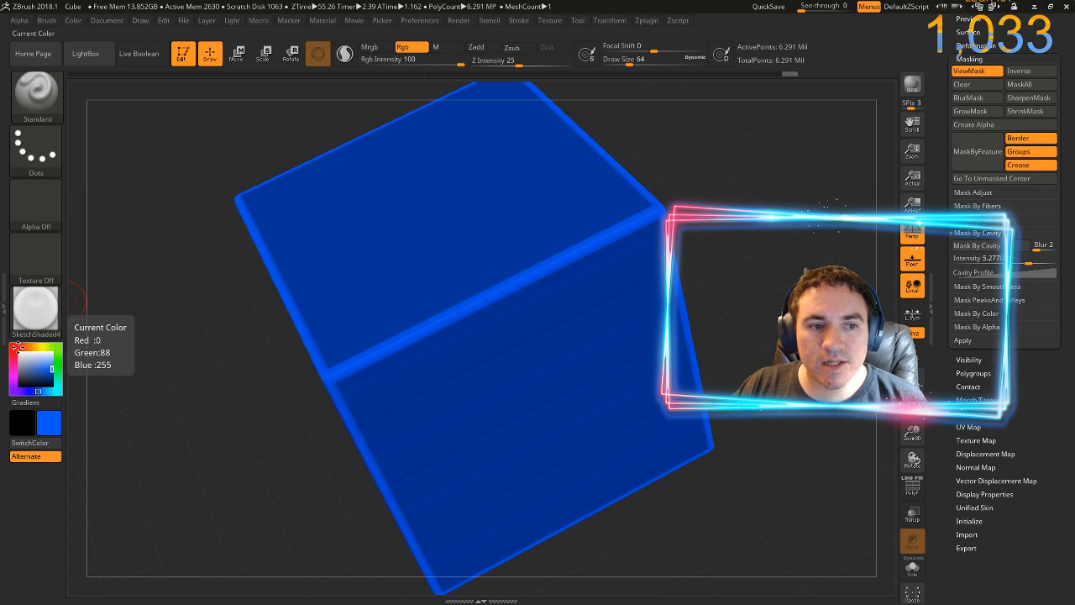
left_click(17, 346)
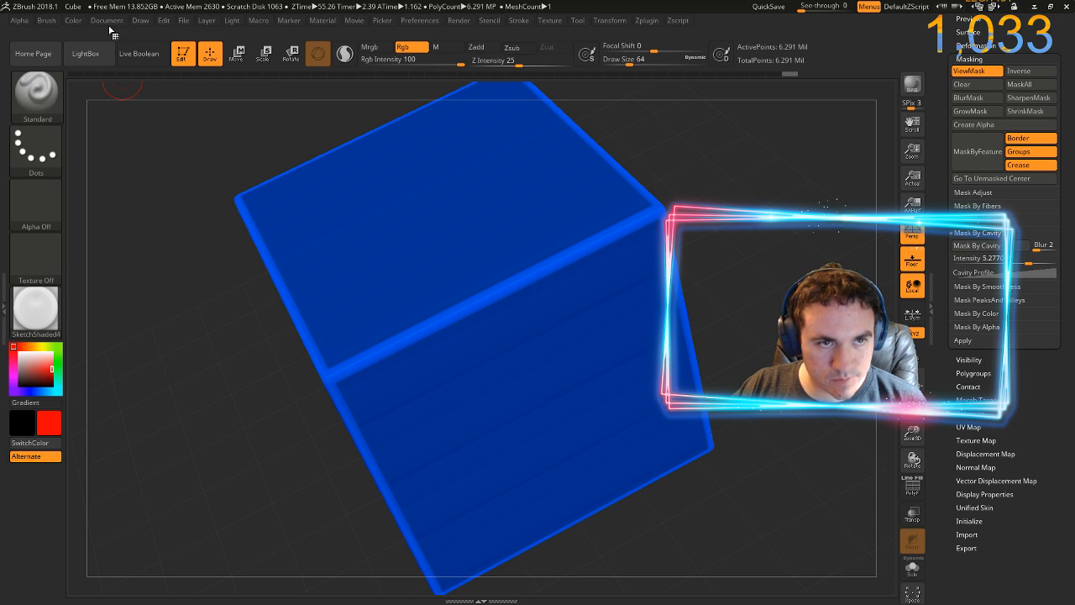
left_click(75, 20)
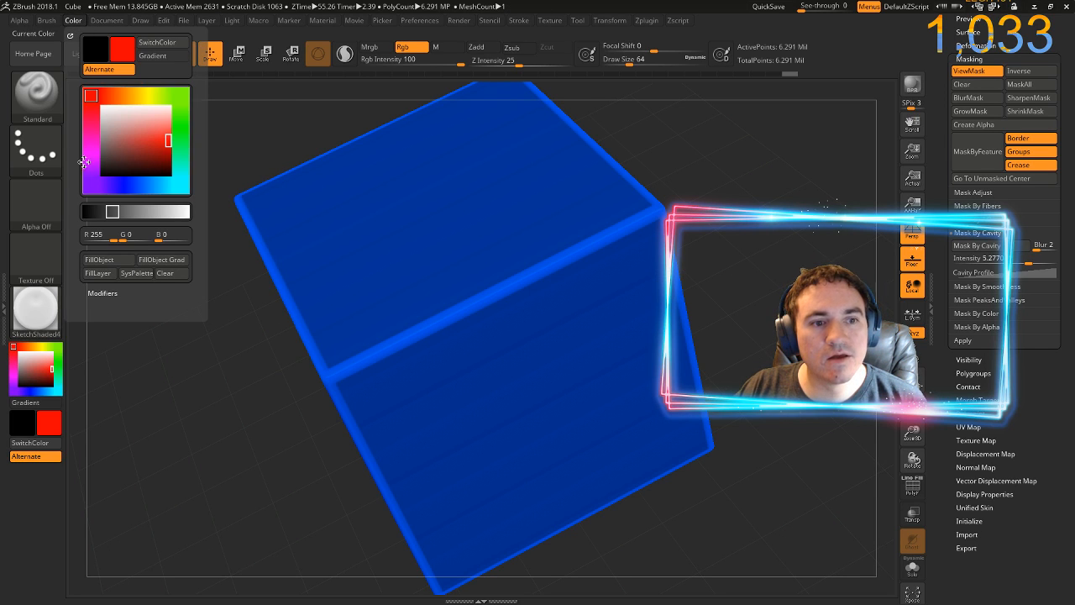
left_click(101, 261)
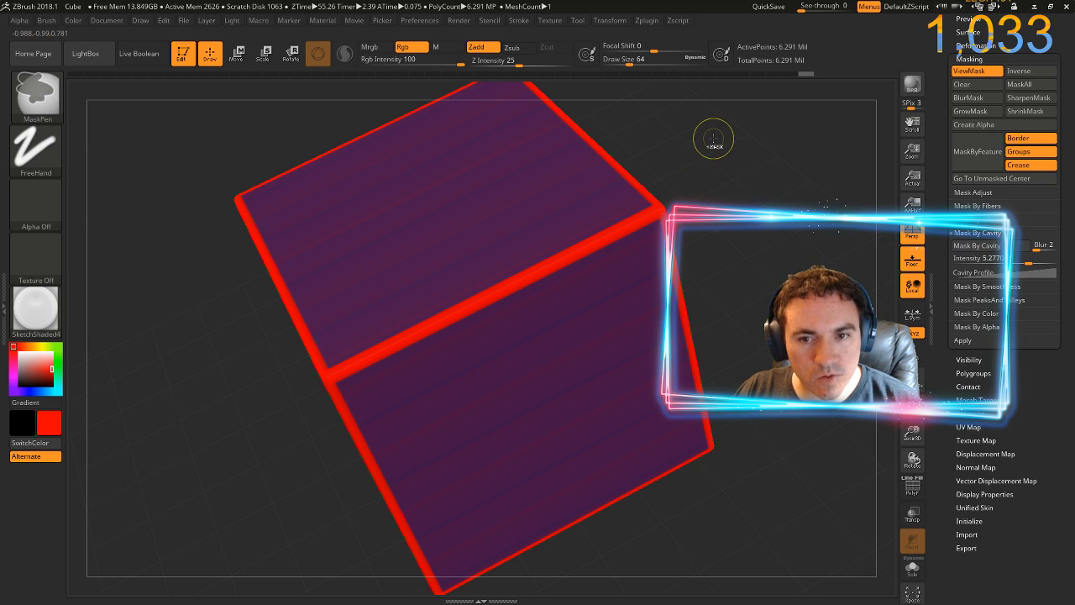
Invert the cavity mask on the cube so the red edges are protected and the faces are unmasked
mouse_move(696, 176)
left_mouse_down()
mouse_move(647, 181)
mouse_move(757, 175)
mouse_move(739, 189)
left_mouse_up()
key("ctrl")
left_click(750, 152, "ctrl")
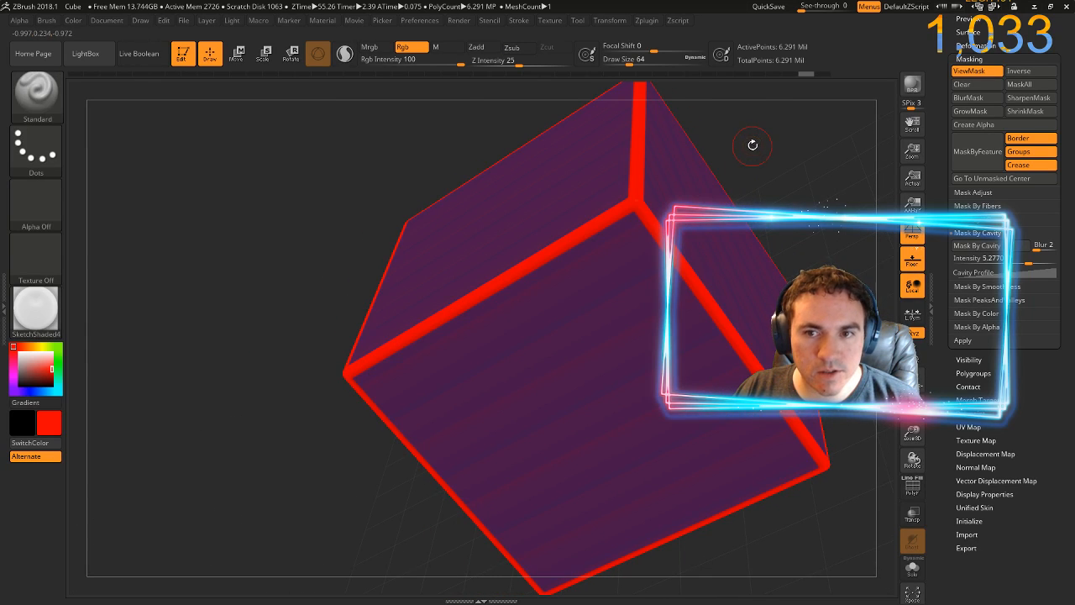
key("ctrl")
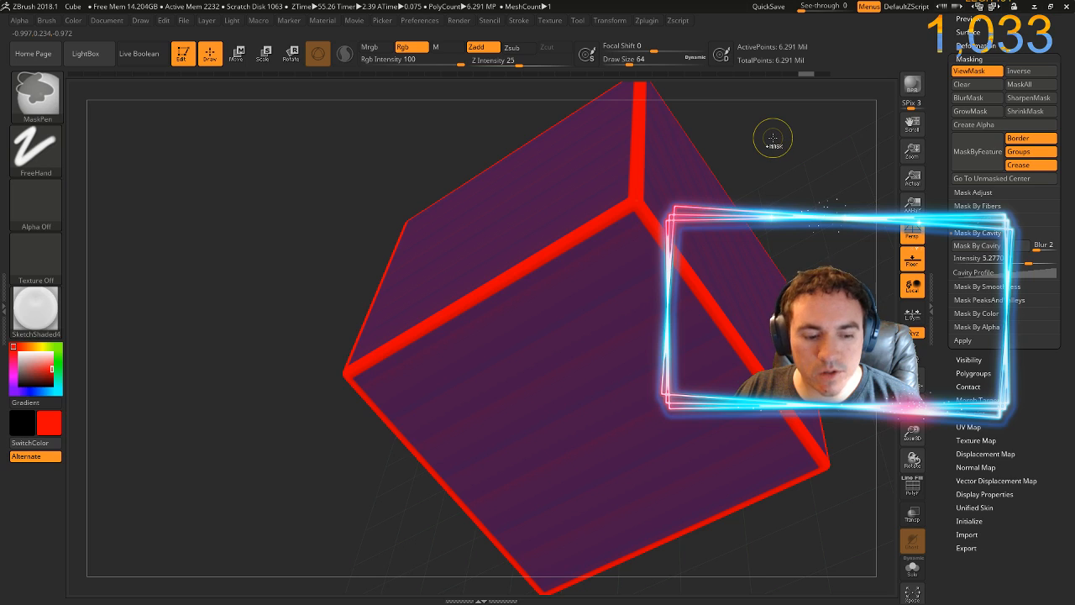
left_click(772, 134, "ctrl")
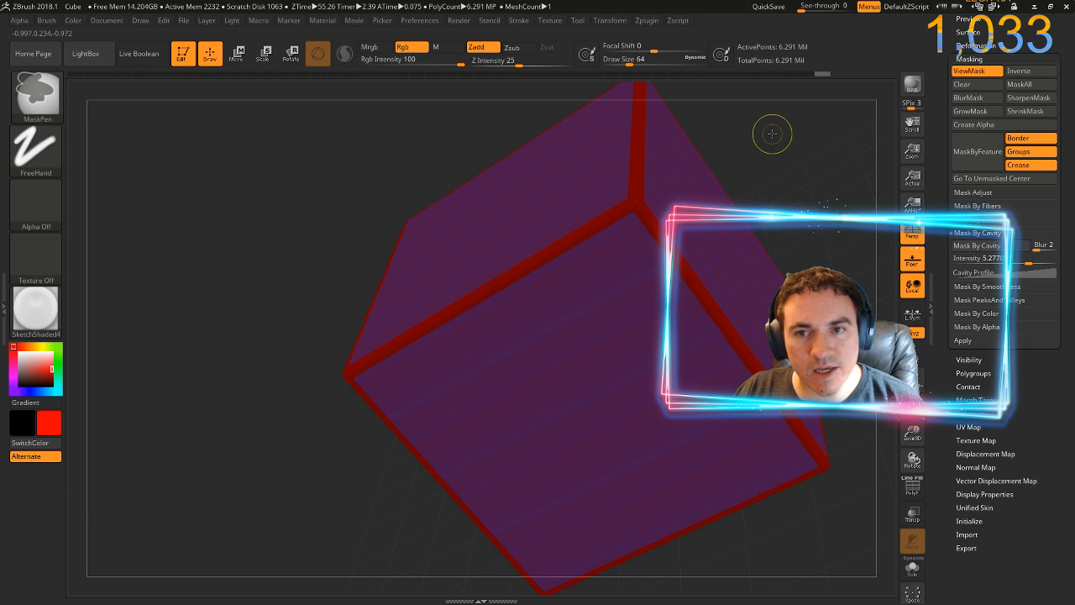
left_click_drag(777, 156, 724, 168)
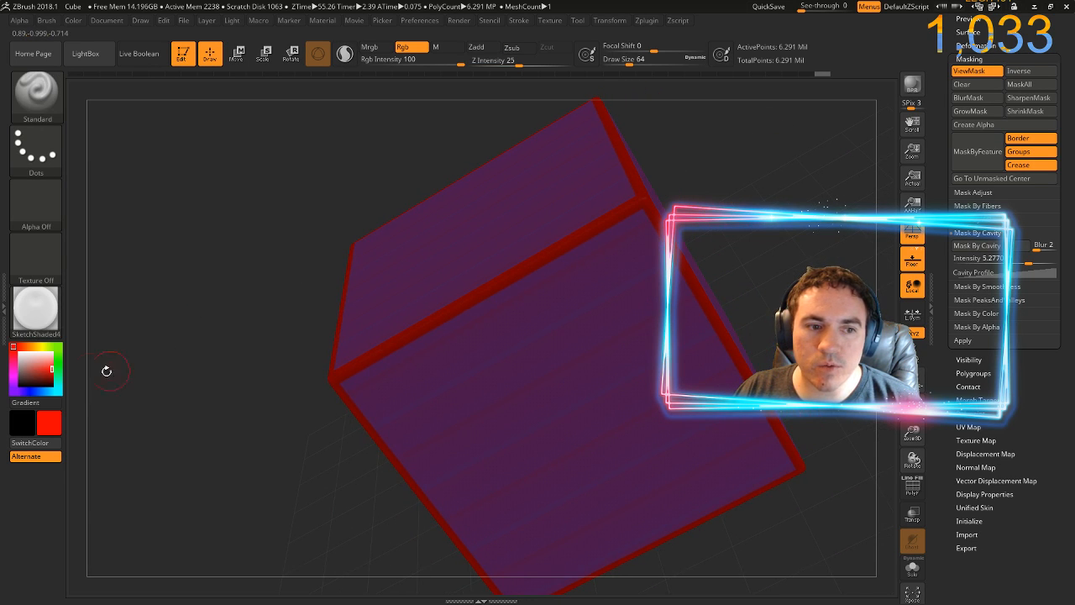
Choose bright green and paint strokes across the cube's masked edges and the adjoining faces
left_click(58, 358)
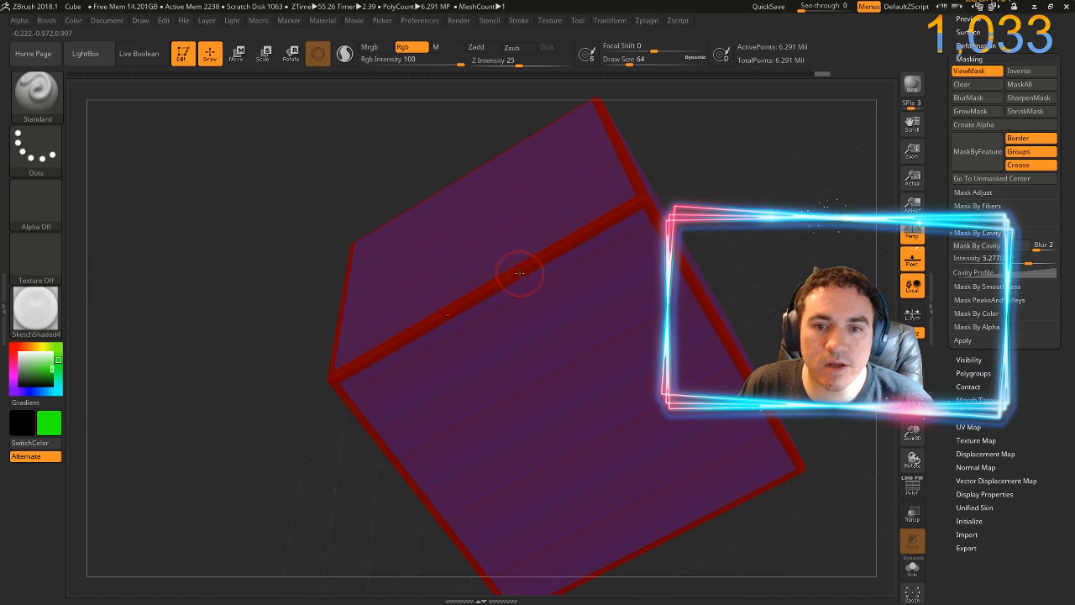
mouse_move(524, 250)
left_mouse_down()
mouse_move(480, 295)
mouse_move(557, 245)
mouse_move(579, 204)
mouse_move(584, 218)
mouse_move(682, 244)
mouse_move(863, 227)
mouse_move(712, 249)
mouse_move(771, 223)
mouse_move(694, 230)
left_mouse_up()
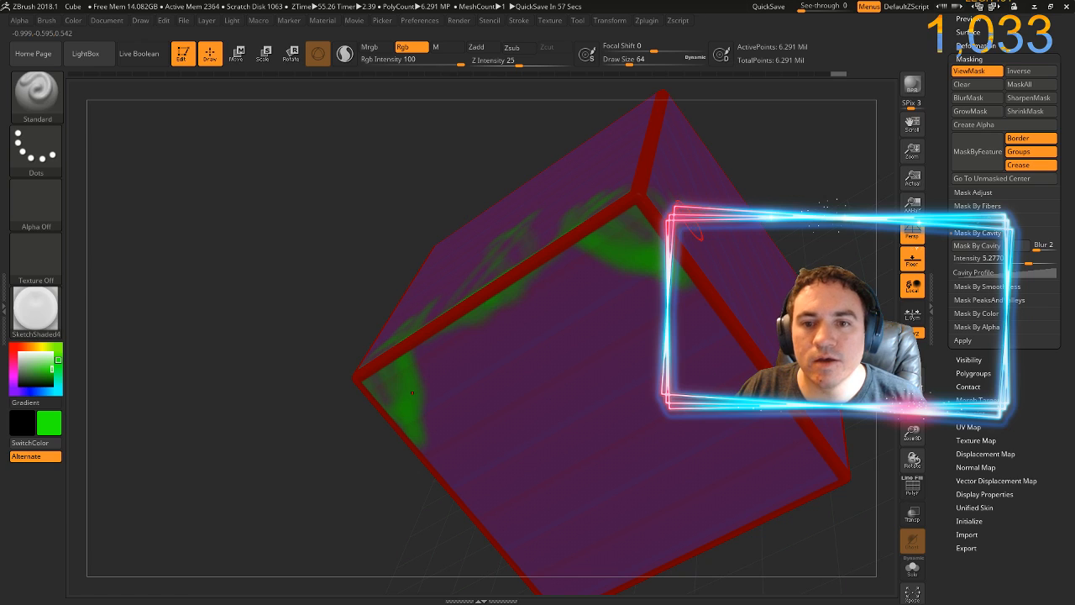
Undo the green strokes, the mask inversion, the red fill and the cavity mask on the cube
key("ctrl+z")
key("ctrl+z")
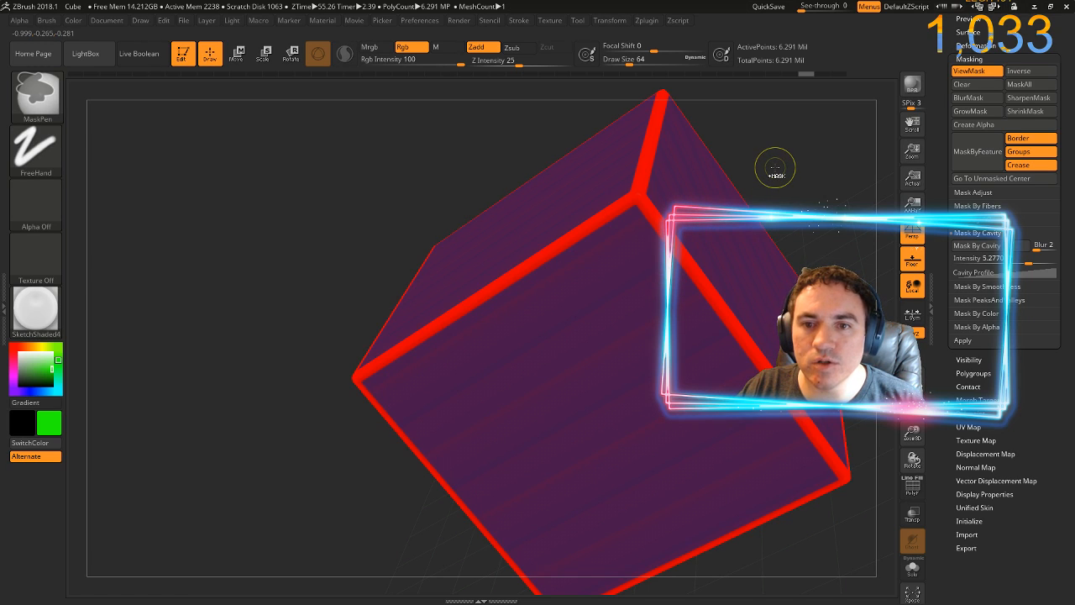
left_click_drag(822, 191, 856, 217)
left_click_drag(785, 154, 775, 262, "ctrl")
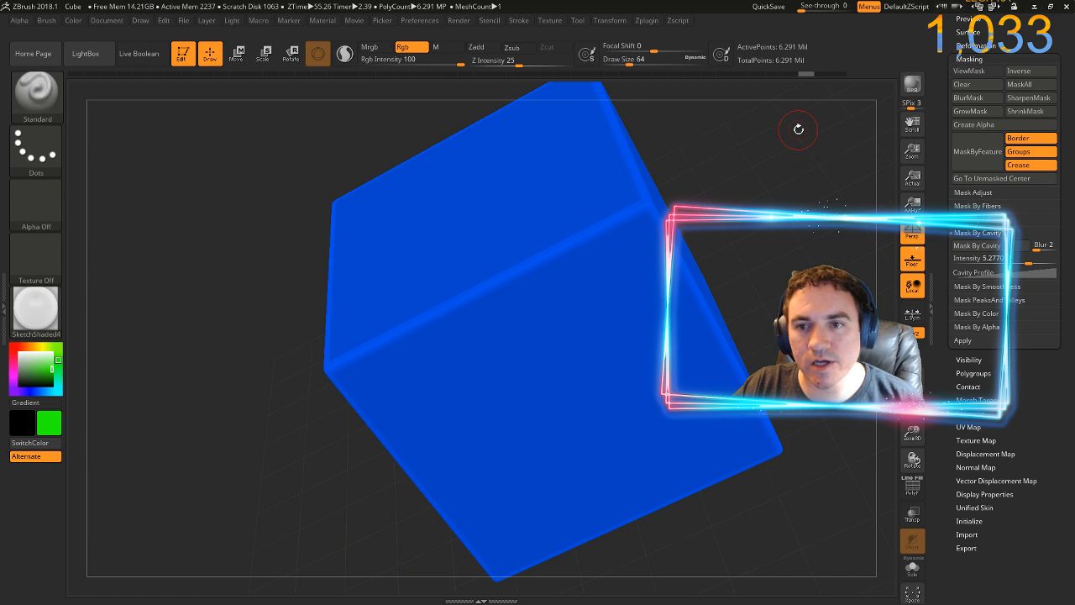
left_click_drag(797, 129, 698, 309, "ctrl")
mouse_move(803, 206)
left_mouse_down("ctrl")
mouse_move(808, 262)
mouse_move(805, 243)
left_mouse_up("ctrl")
Mask the blue cube by cavity with the cavity intensity set to 100
left_click_drag(1028, 263, 1037, 264)
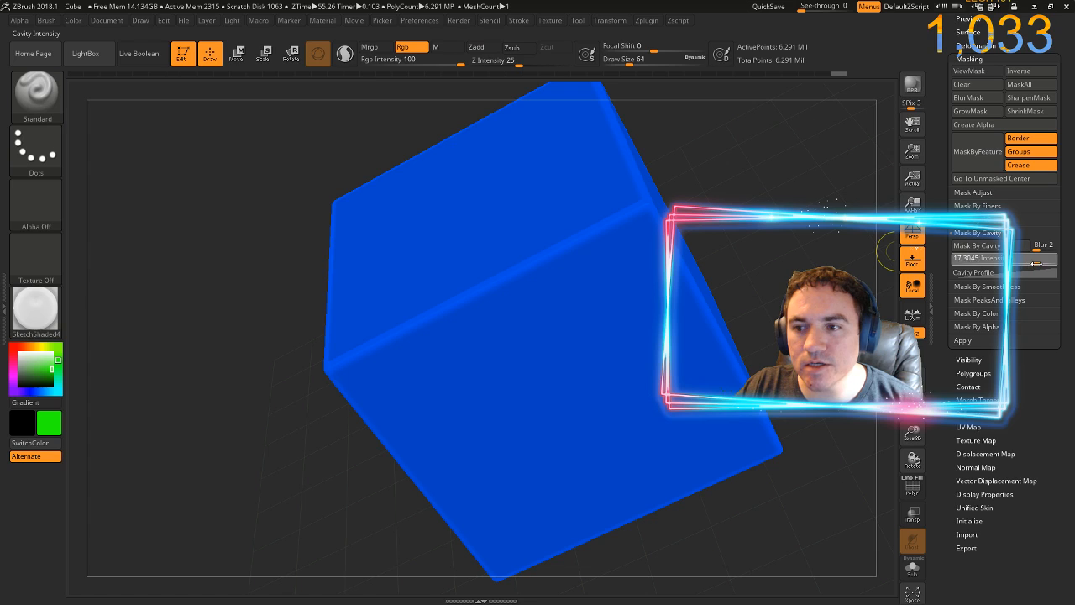
left_click(977, 245)
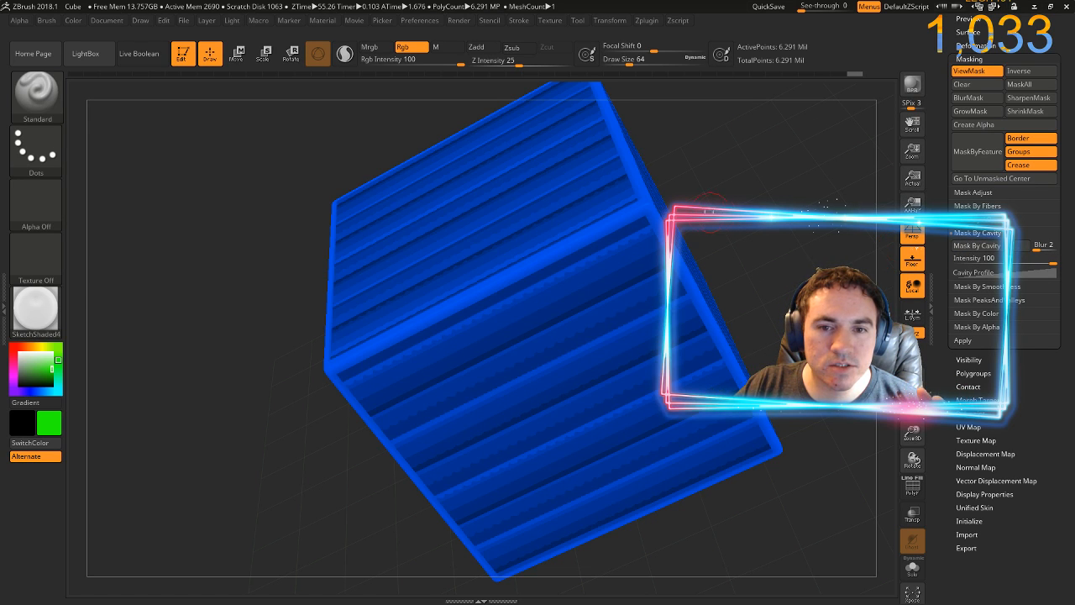
mouse_move(792, 223)
left_mouse_down()
mouse_move(829, 195)
mouse_move(780, 204)
left_mouse_up()
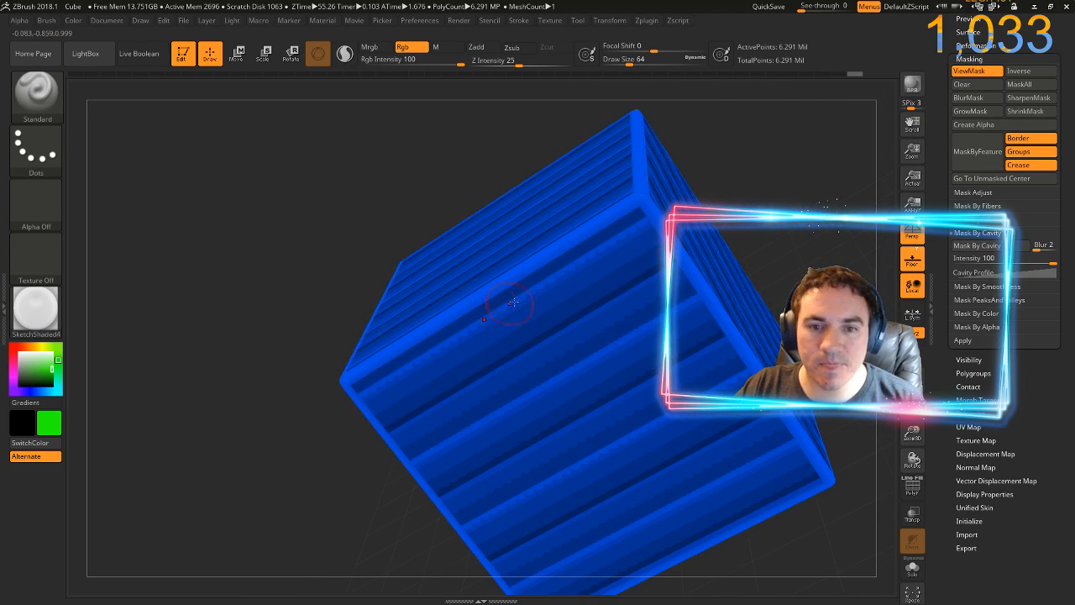
Test two green strokes through the cavity mask with the mask display turned off, and undo them
mouse_move(546, 291)
left_mouse_down()
mouse_move(572, 348)
mouse_move(599, 294)
mouse_move(639, 391)
left_mouse_up()
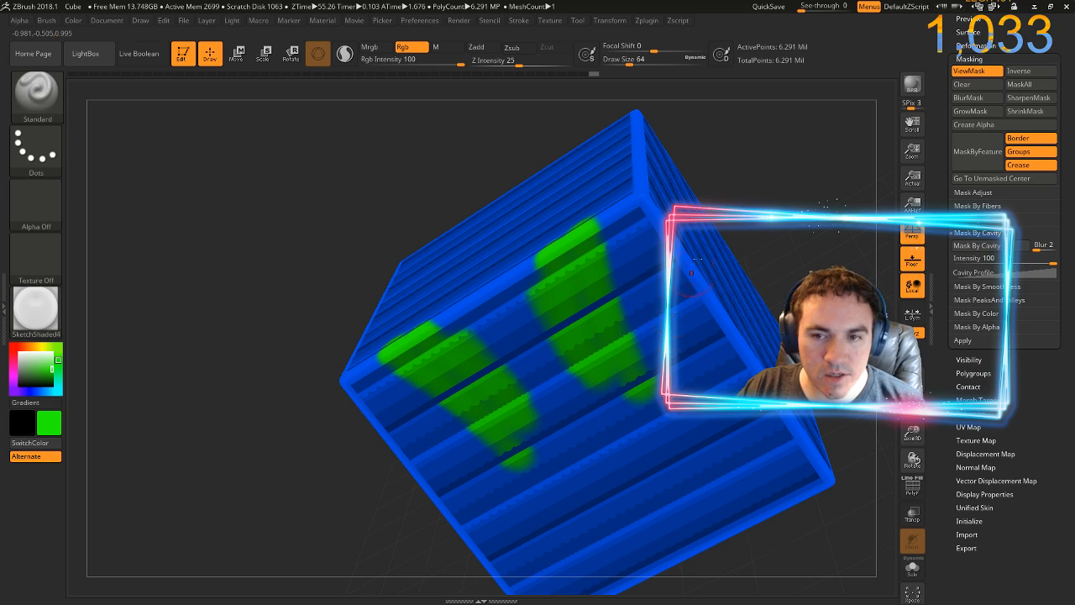
key("ctrl+h")
left_click_drag(796, 223, 739, 220)
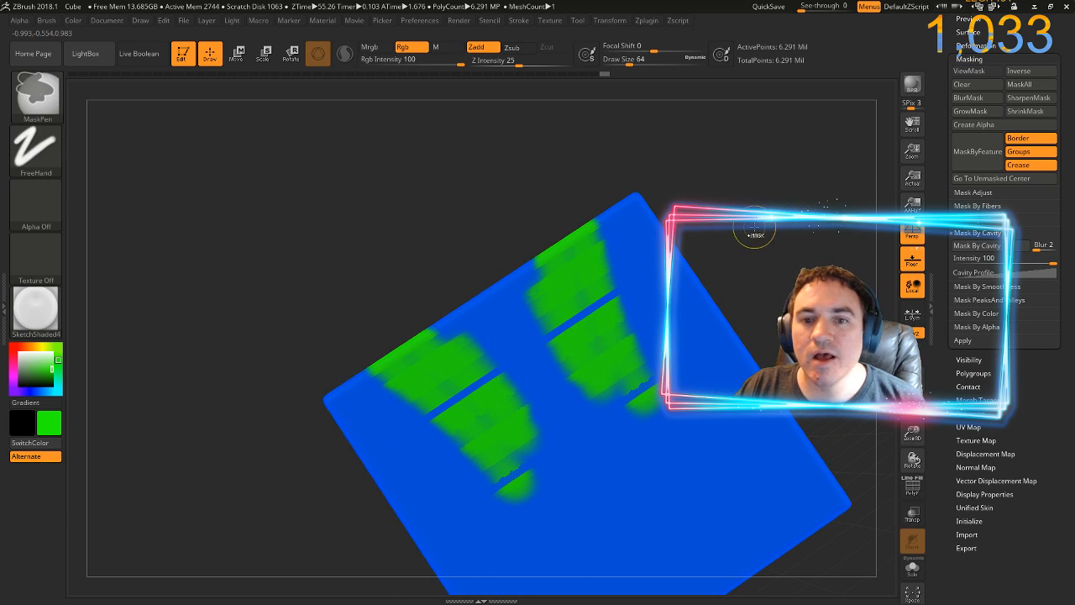
key("ctrl+h")
key("ctrl+z")
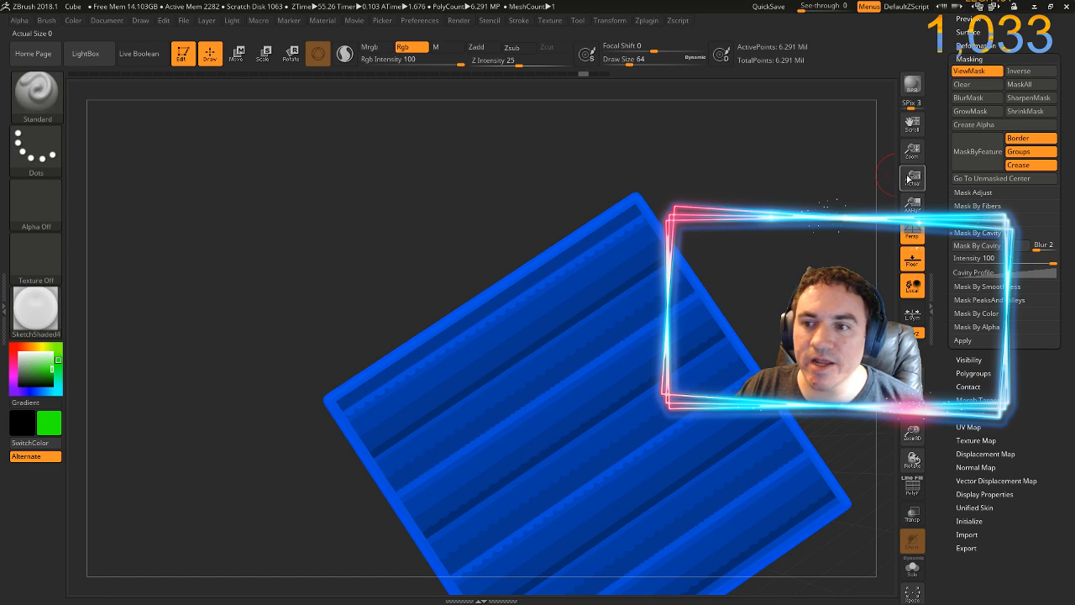
Look through the fiber, adjustment and color masking options
left_click(976, 206)
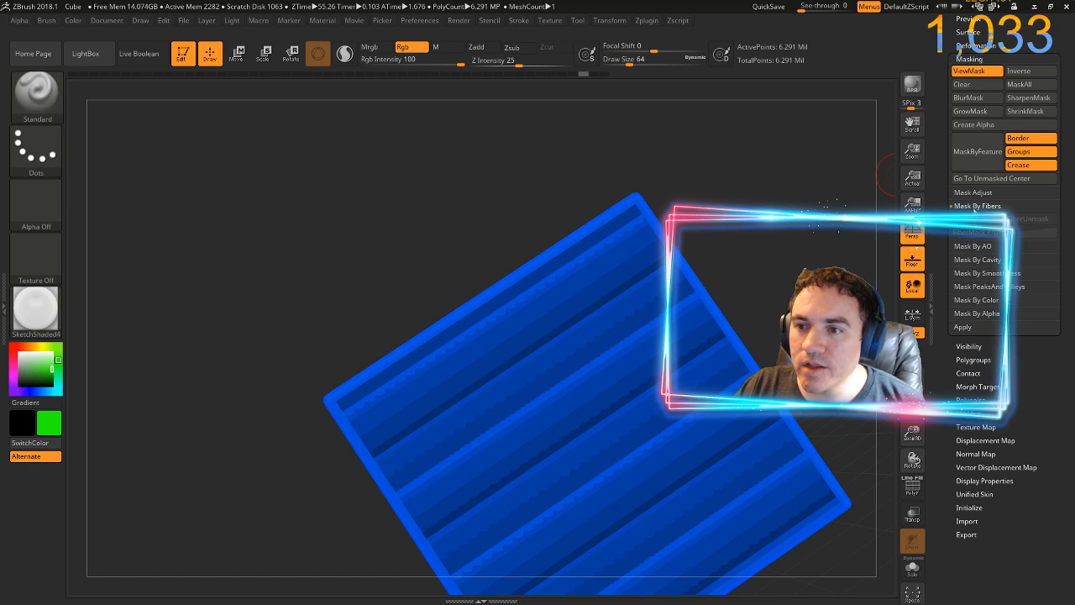
left_click(965, 192)
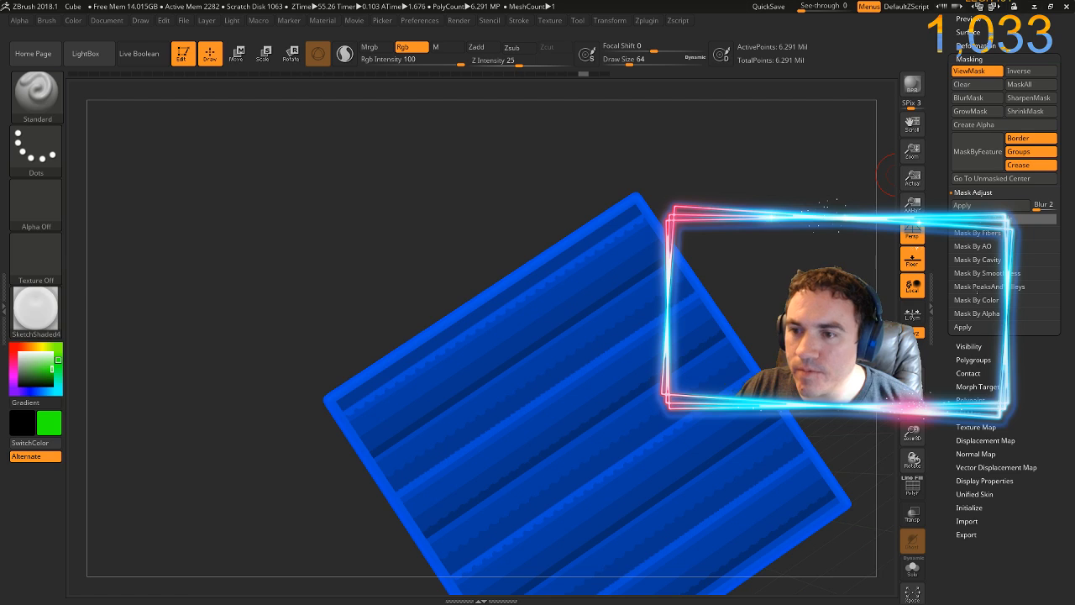
left_click(974, 301)
Test green paint through the cavity mask across an edge and its two adjacent faces, and undo it
left_click_drag(746, 195, 655, 194)
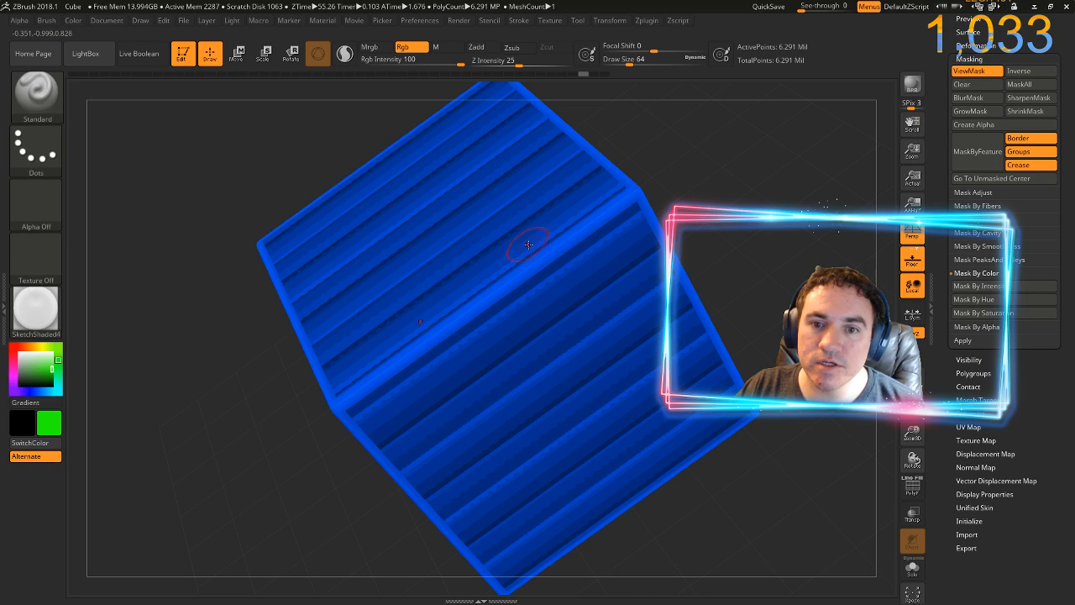
mouse_move(504, 309)
left_mouse_down()
mouse_move(445, 336)
mouse_move(445, 221)
mouse_move(457, 306)
mouse_move(440, 339)
mouse_move(478, 248)
mouse_move(560, 244)
mouse_move(544, 318)
mouse_move(581, 383)
mouse_move(502, 408)
mouse_move(576, 392)
mouse_move(598, 406)
mouse_move(615, 371)
mouse_move(579, 345)
mouse_move(548, 386)
mouse_move(618, 319)
left_mouse_up()
mouse_move(706, 235)
left_mouse_down()
mouse_move(802, 220)
mouse_move(781, 261)
left_mouse_up()
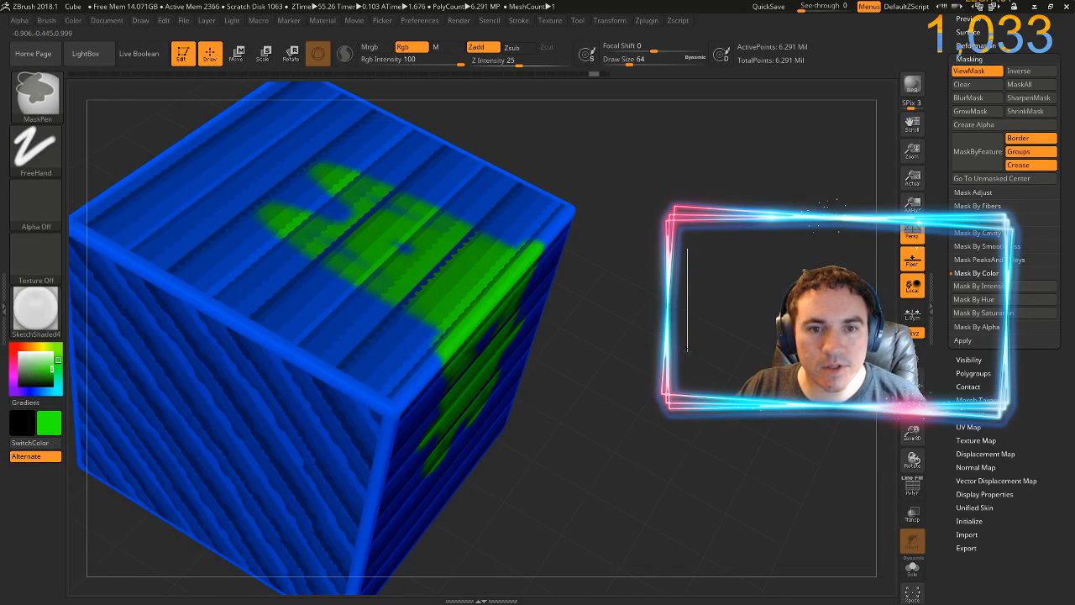
mouse_move(691, 239)
left_mouse_down()
mouse_move(652, 336)
mouse_move(687, 210)
mouse_move(733, 261)
left_mouse_up()
key("ctrl+h")
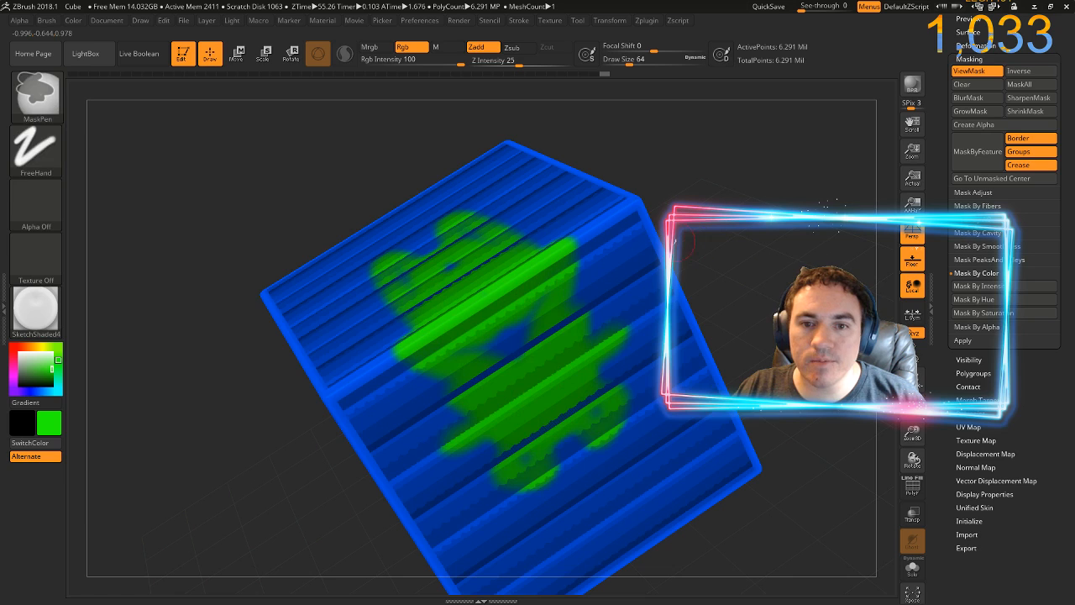
left_click_drag(687, 240, 723, 327)
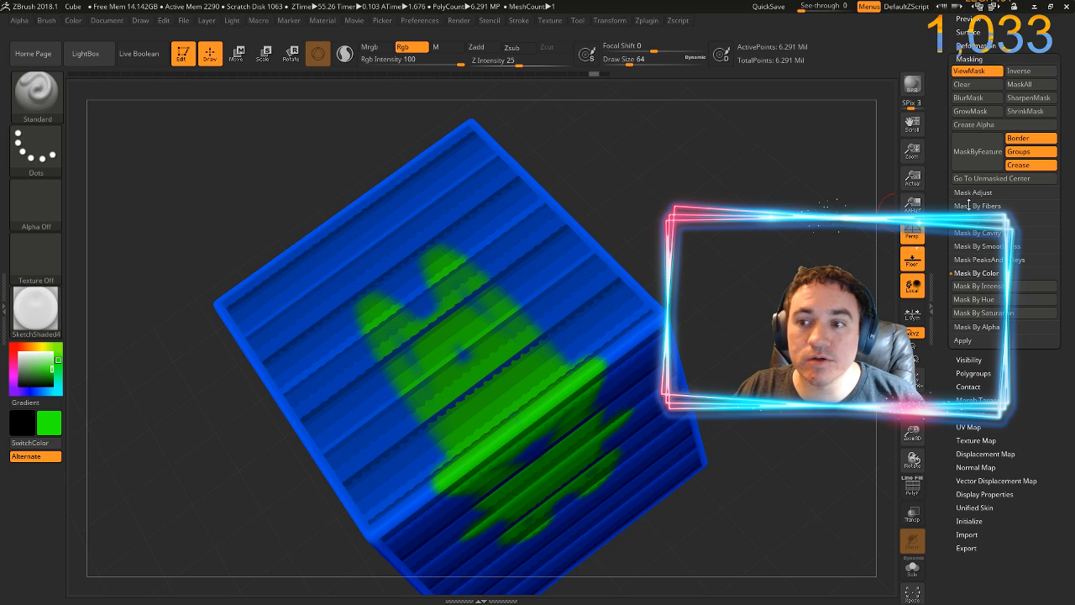
key("ctrl+z")
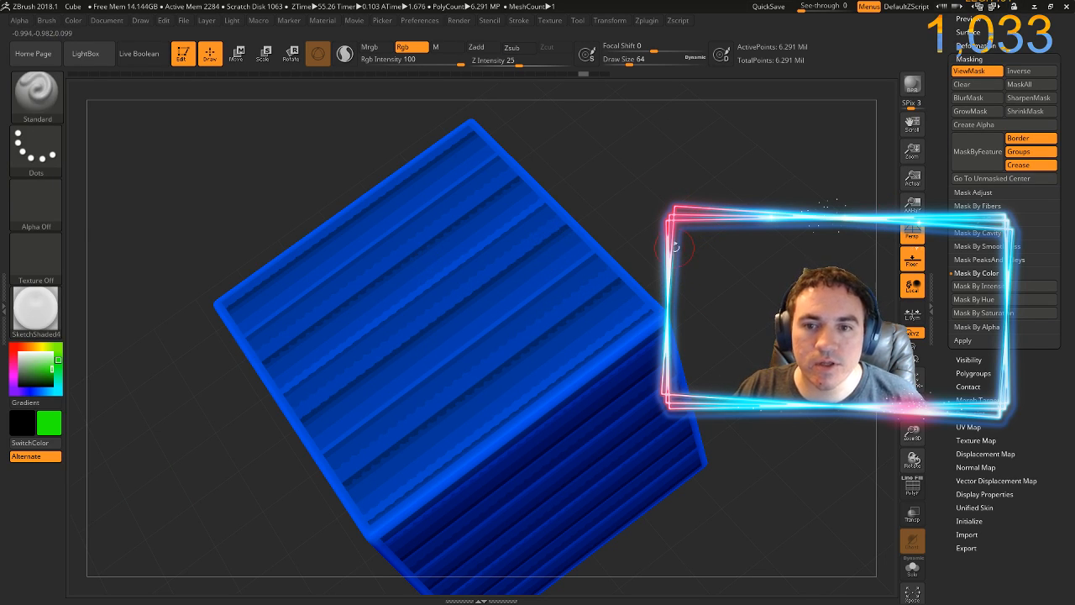
Clear the cavity mask and paint a freehand mask patch in the middle of the cube's upper face
left_click_drag(708, 204, 743, 257)
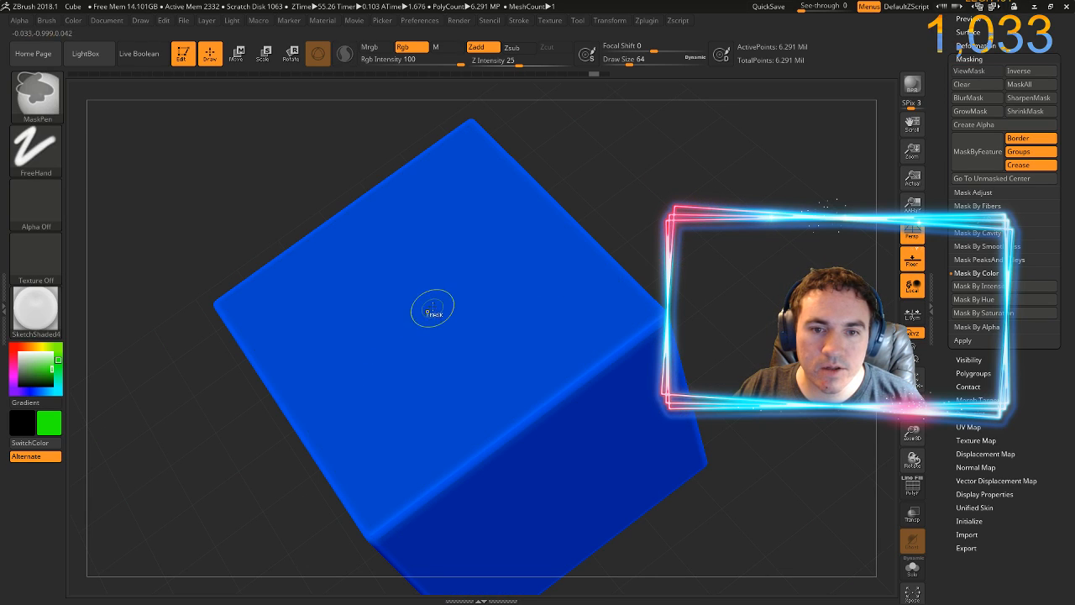
mouse_move(403, 308)
left_mouse_down()
mouse_move(441, 316)
mouse_move(449, 350)
mouse_move(481, 362)
mouse_move(494, 333)
mouse_move(518, 340)
mouse_move(526, 359)
mouse_move(494, 358)
mouse_move(529, 346)
mouse_move(498, 355)
mouse_move(528, 352)
left_mouse_up()
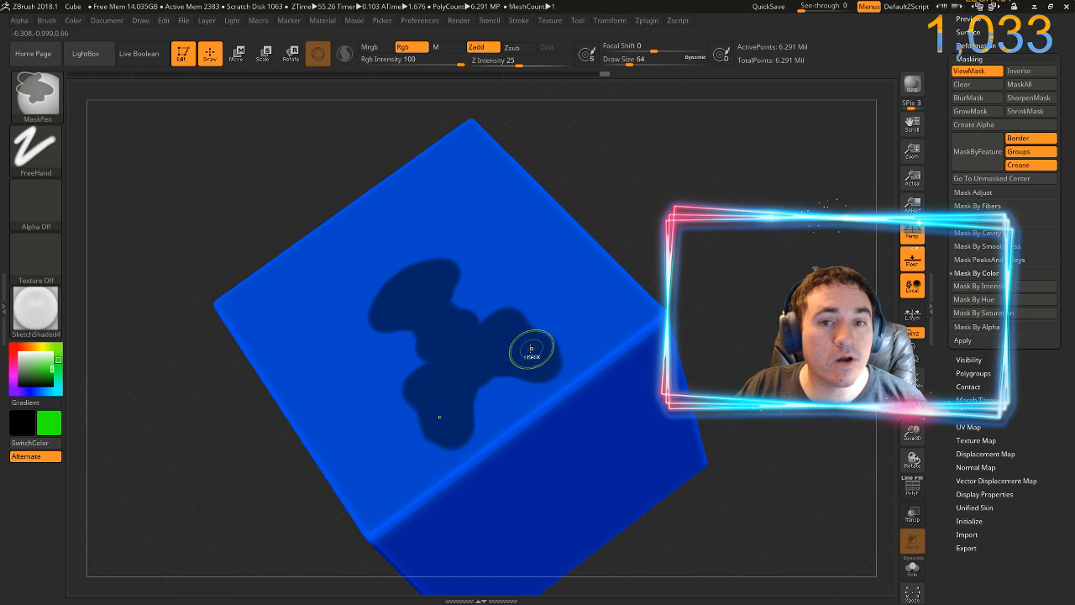
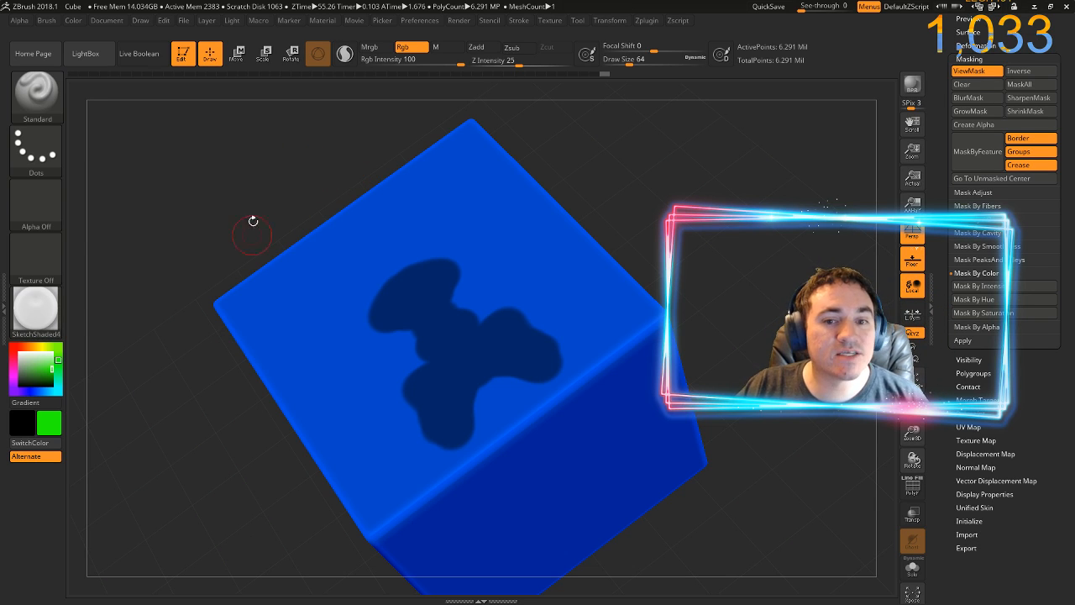
Clear the freehand mask patch from the cube's upper face
key("ctrl")
left_click_drag(364, 116, 438, 206, "ctrl")
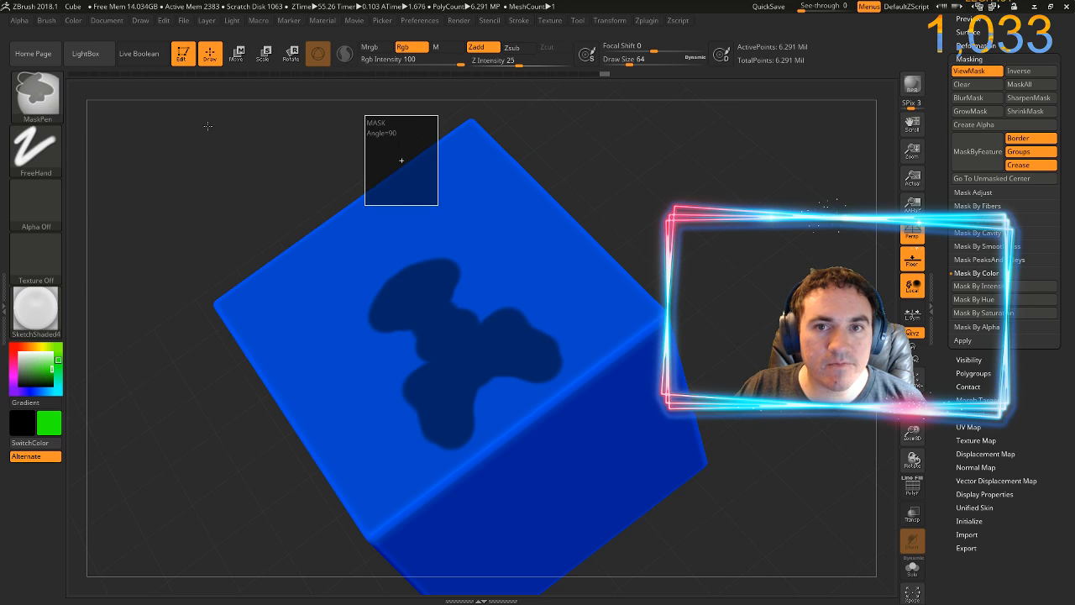
left_click_drag(208, 126, 333, 293, "ctrl")
left_click_drag(279, 165, 302, 216, "ctrl")
Turn on LazyMouse for the mask brush and set its LazyStep to 1.1111
key("ctrl")
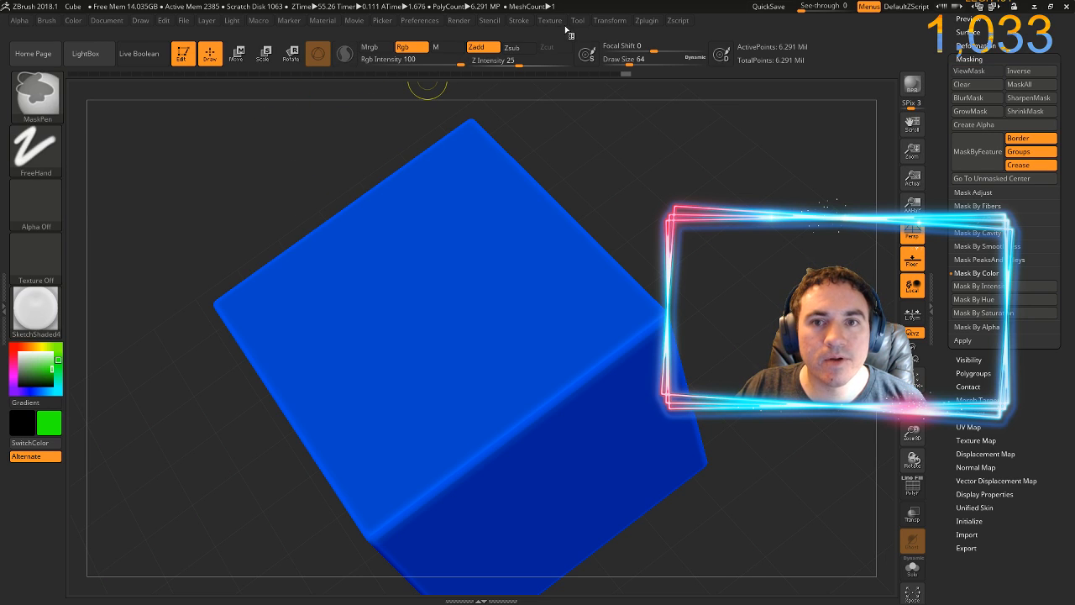
left_click(518, 22)
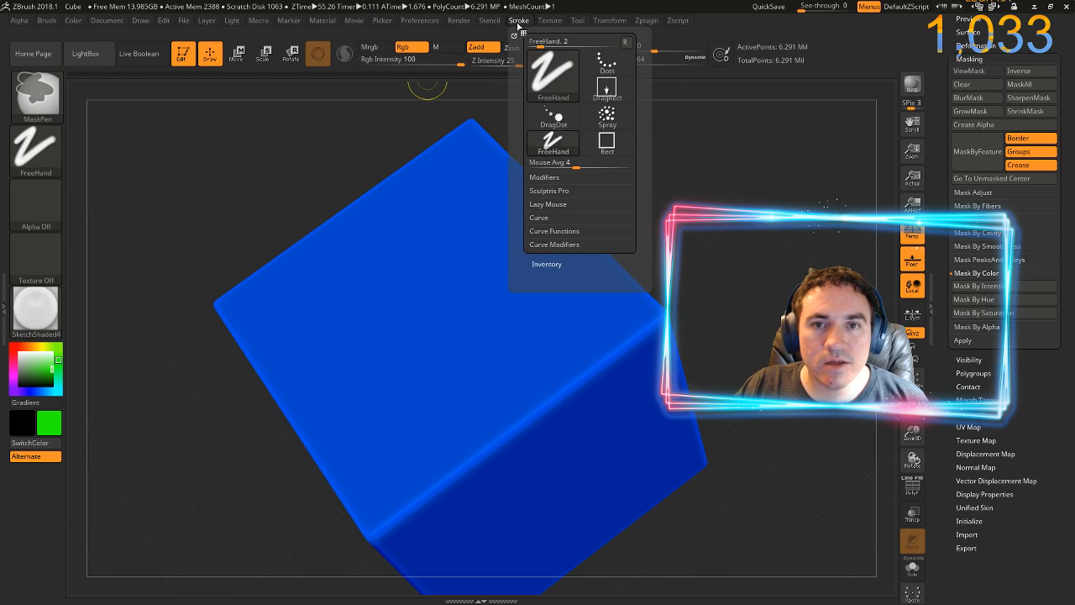
left_click(547, 204)
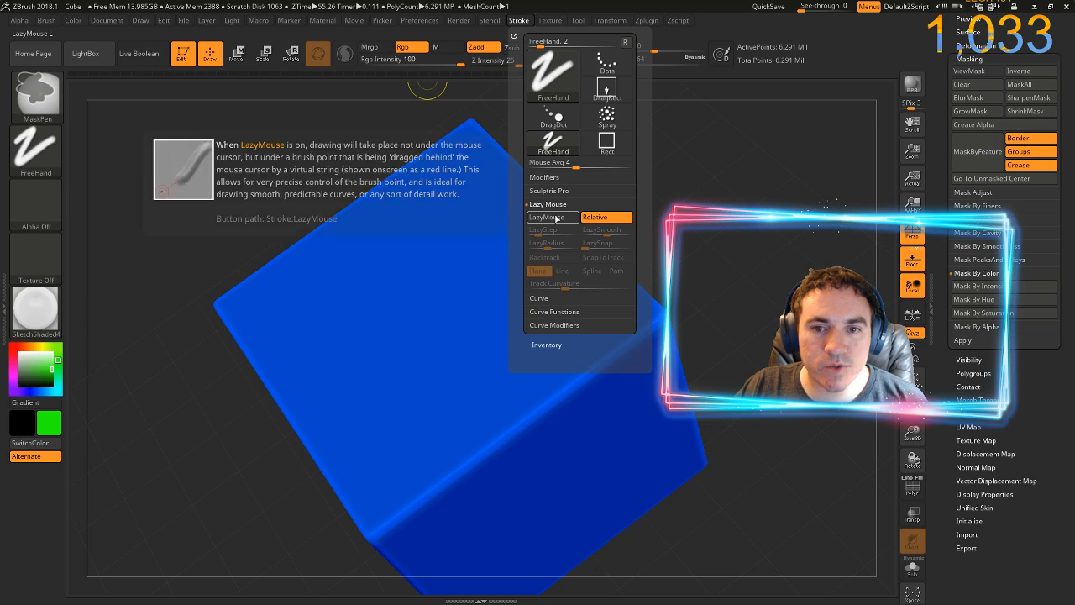
left_click_drag(543, 230, 547, 242)
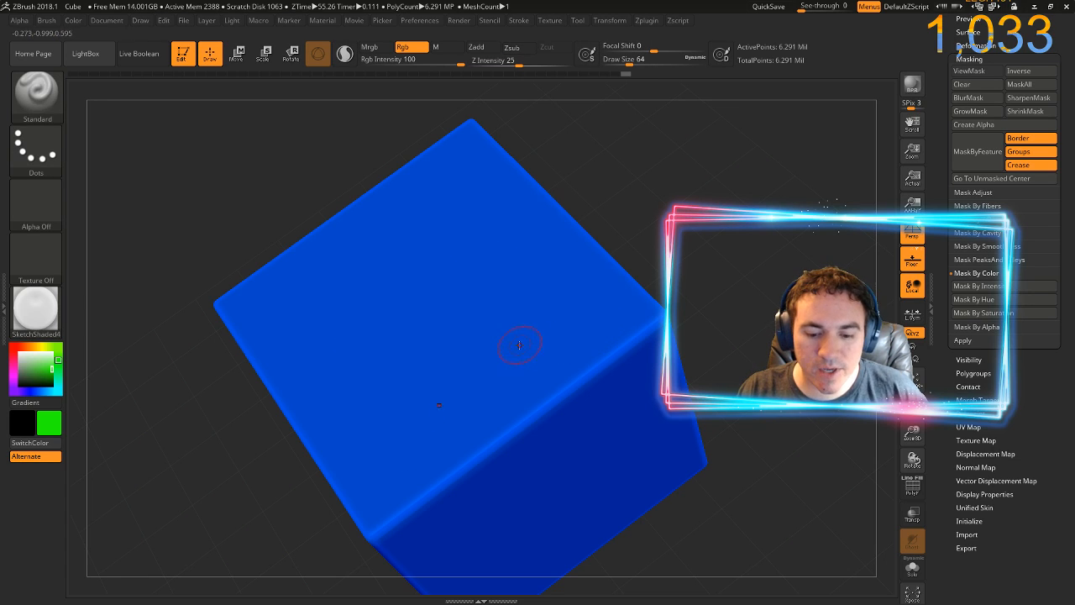
Test dotted, spaced-out mask strokes across the cube's upper face, and remove them
mouse_move(447, 209)
left_mouse_down()
mouse_move(520, 240)
mouse_move(531, 266)
mouse_move(442, 338)
mouse_move(425, 377)
mouse_move(522, 384)
mouse_move(604, 364)
mouse_move(622, 319)
mouse_move(546, 290)
mouse_move(390, 260)
mouse_move(367, 237)
mouse_move(477, 218)
mouse_move(475, 196)
mouse_move(408, 175)
mouse_move(349, 227)
mouse_move(394, 266)
mouse_move(470, 303)
mouse_move(489, 348)
mouse_move(398, 360)
mouse_move(463, 316)
mouse_move(440, 207)
mouse_move(349, 172)
mouse_move(380, 244)
mouse_move(597, 292)
mouse_move(620, 330)
left_mouse_up()
mouse_move(510, 256)
left_mouse_down()
mouse_move(498, 214)
mouse_move(460, 198)
mouse_move(369, 333)
left_mouse_up()
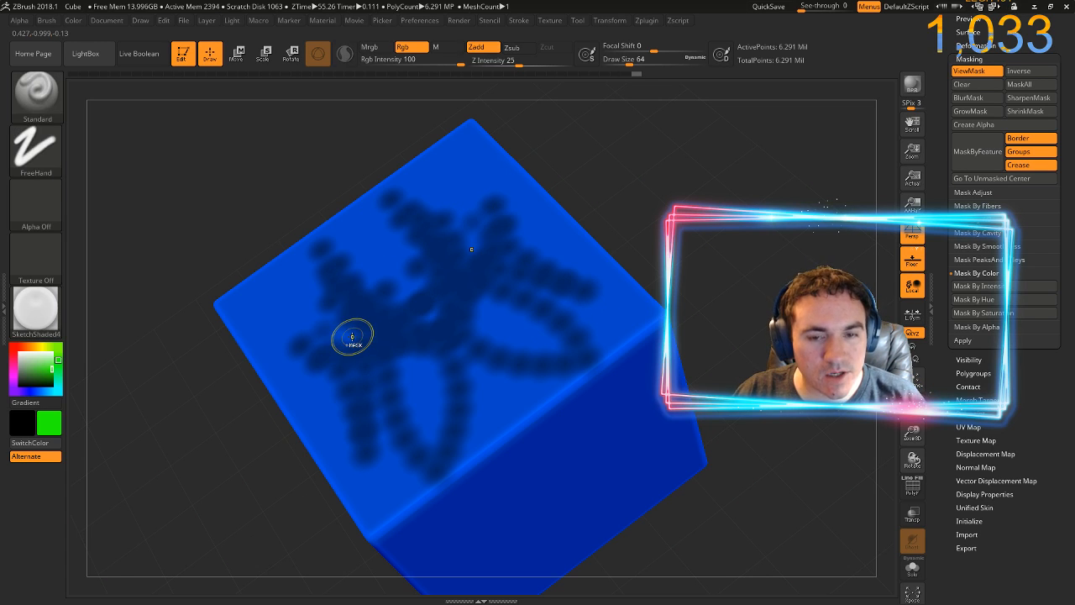
key("ctrl+shift+a")
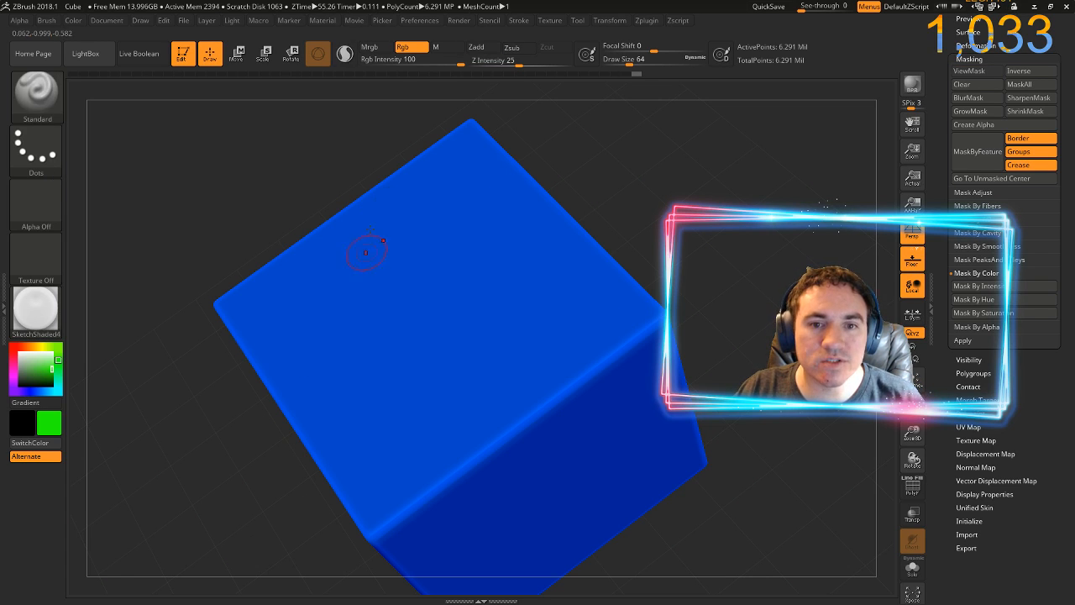
Set the mask brush's LazyStep to 0 and paint smooth, looping, mirrored mask strokes across the upper face
left_click(520, 23)
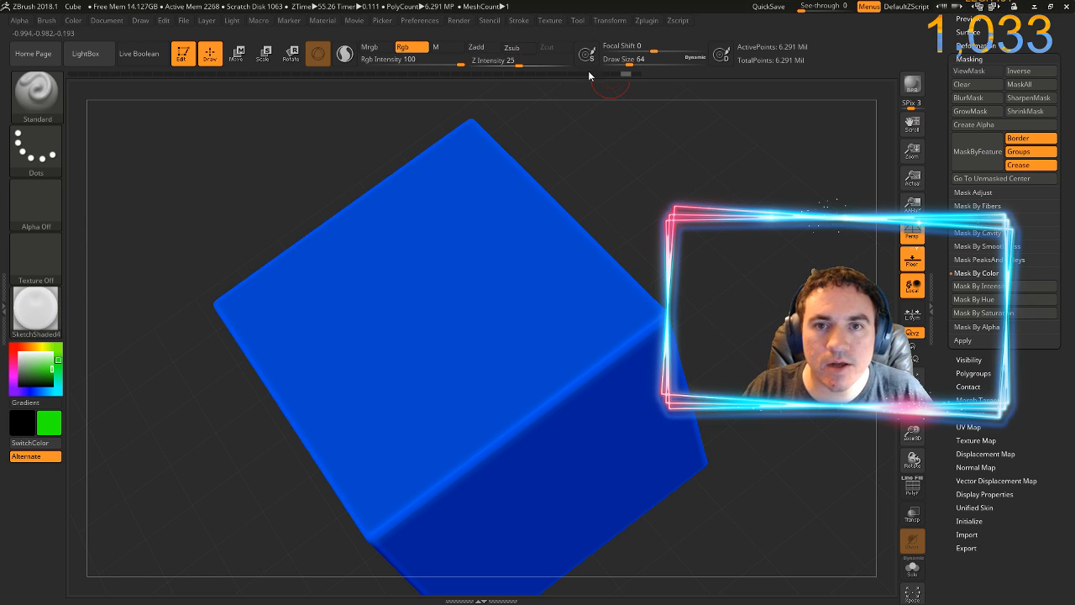
left_click(522, 23)
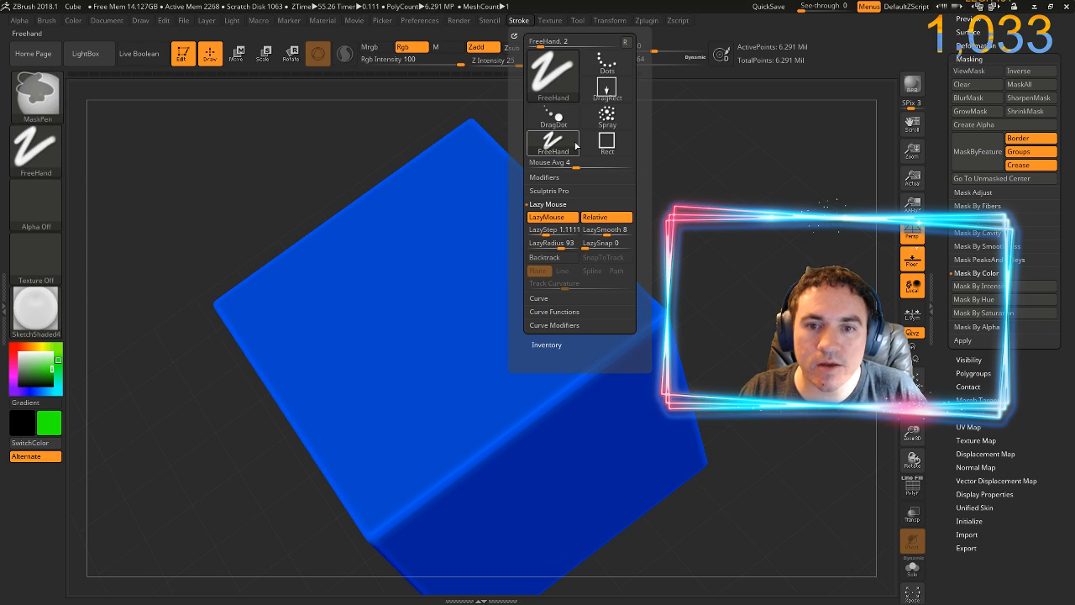
key("ctrl")
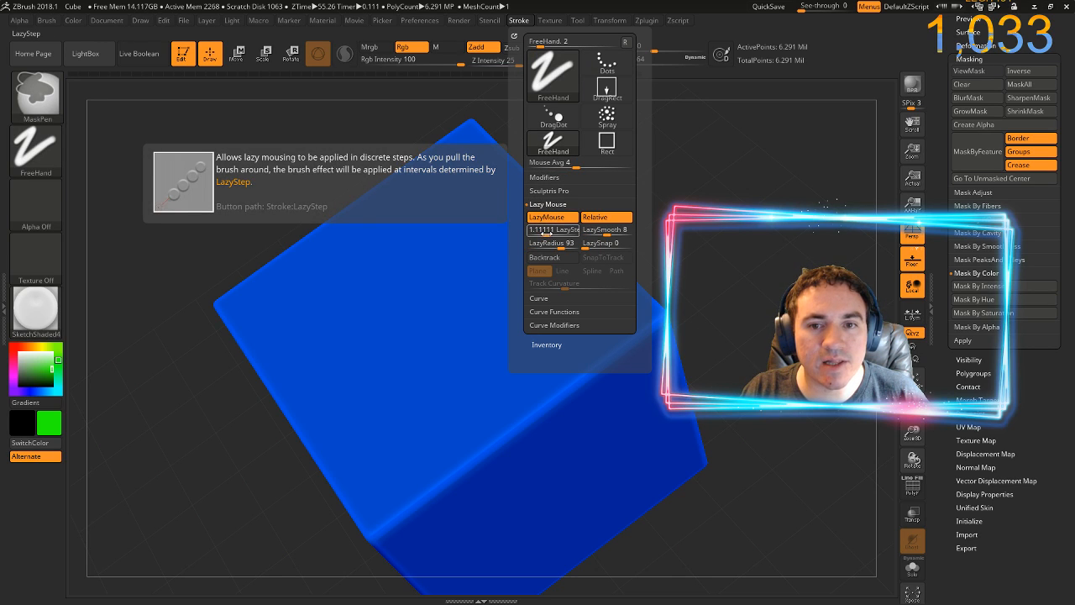
left_click_drag(546, 233, 519, 235)
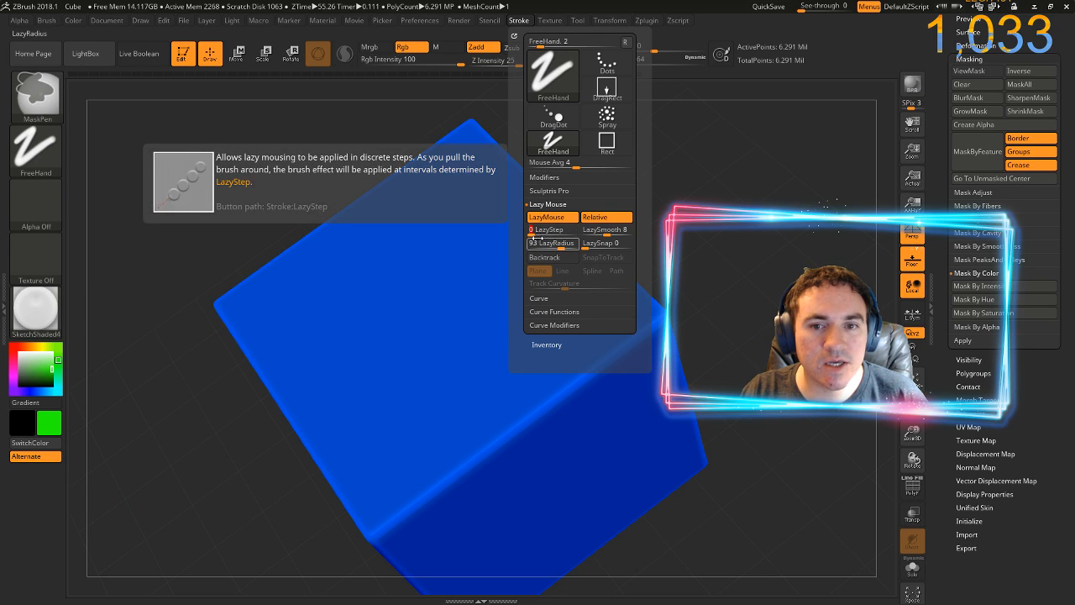
mouse_move(558, 249)
left_mouse_down()
mouse_move(456, 200)
mouse_move(513, 226)
mouse_move(539, 263)
mouse_move(538, 287)
mouse_move(524, 316)
mouse_move(441, 379)
mouse_move(502, 402)
mouse_move(607, 399)
mouse_move(657, 364)
mouse_move(642, 263)
mouse_move(535, 204)
mouse_move(474, 209)
mouse_move(393, 261)
mouse_move(352, 300)
mouse_move(363, 349)
left_mouse_up()
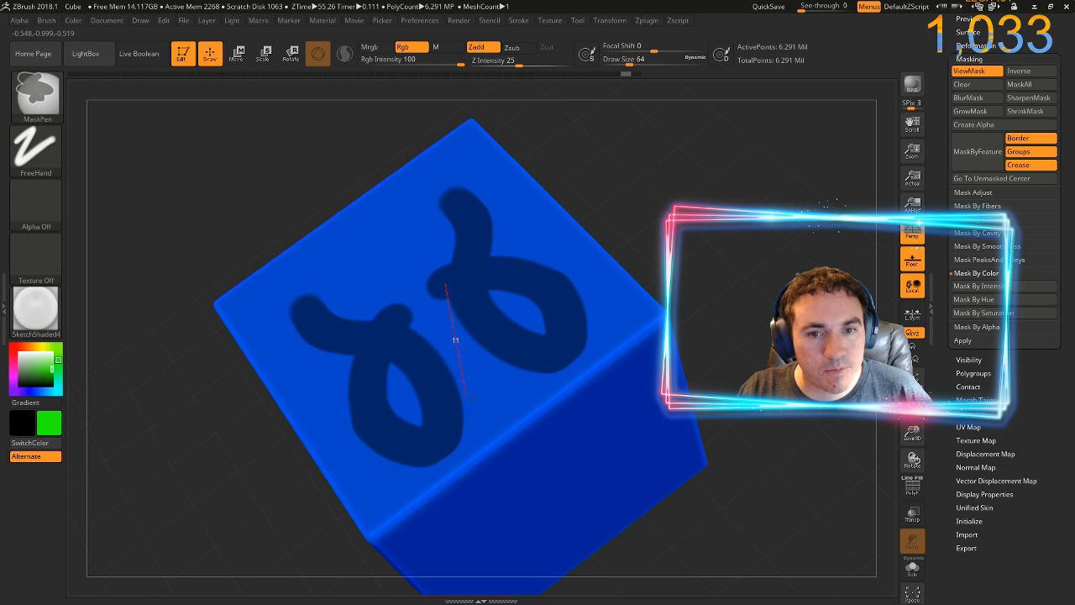
mouse_move(445, 284)
left_mouse_down()
mouse_move(523, 382)
mouse_move(622, 389)
mouse_move(636, 359)
mouse_move(580, 250)
mouse_move(538, 241)
mouse_move(513, 193)
mouse_move(449, 124)
mouse_move(499, 201)
left_mouse_up()
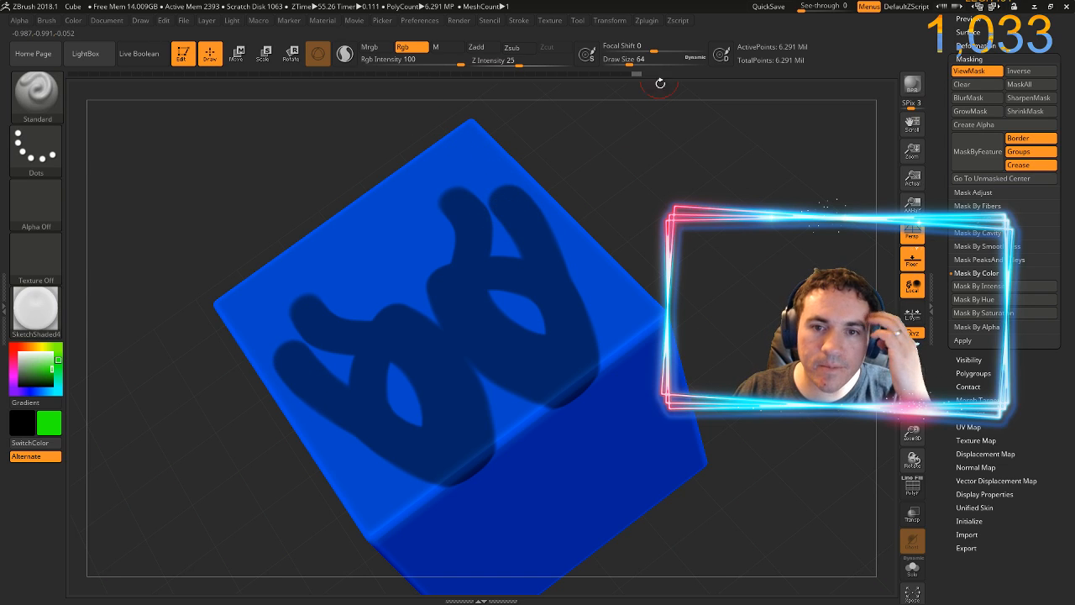
Invert the mask on the cube so the looping painted shape becomes the unmasked area
left_click_drag(637, 201, 741, 279)
left_click(772, 281, "ctrl")
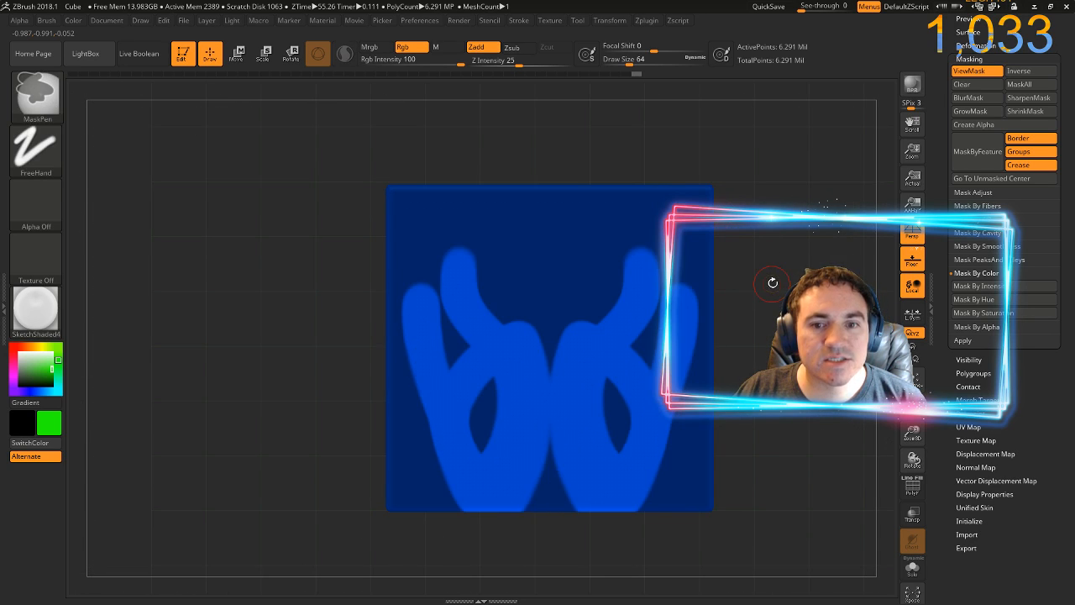
left_click_drag(792, 337, 723, 304)
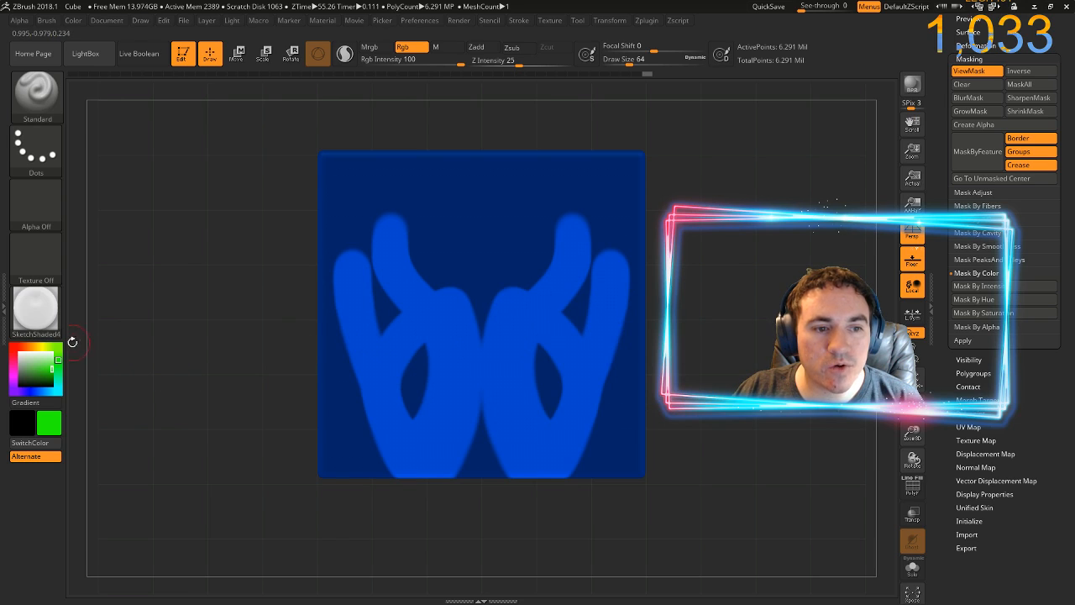
Fill the unmasked shape with orange (R 255, G 126, B 0) and clear the mask
left_click(31, 347)
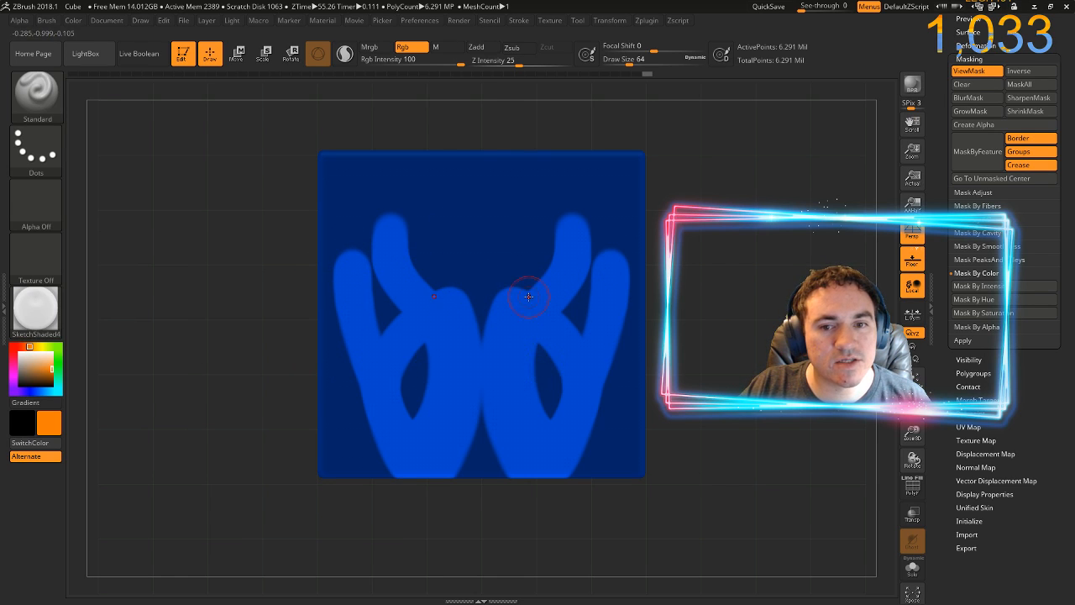
left_click(701, 277, "ctrl")
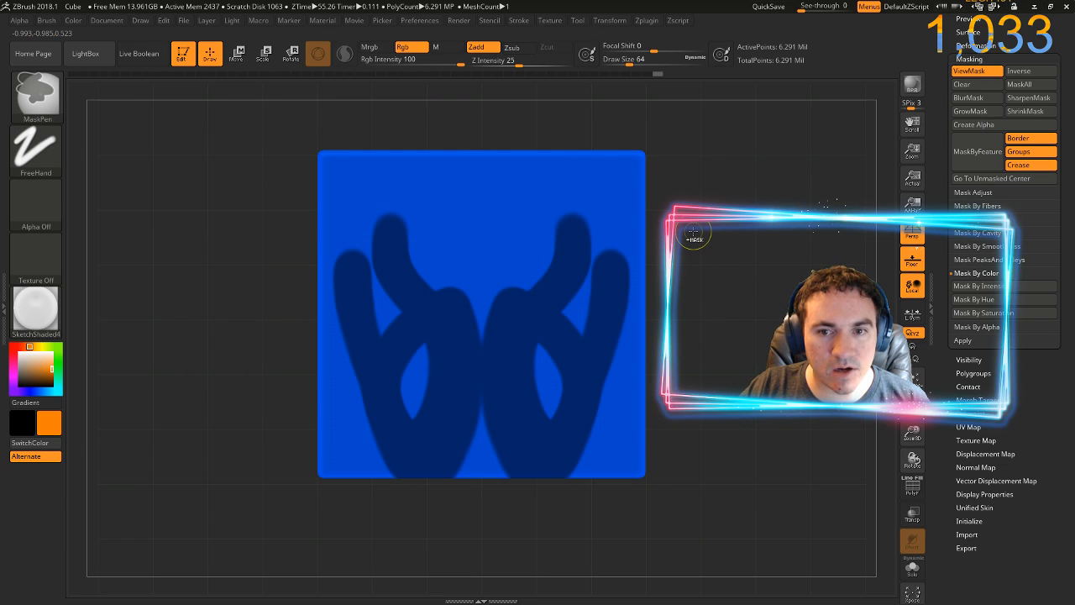
left_click(694, 237, "ctrl")
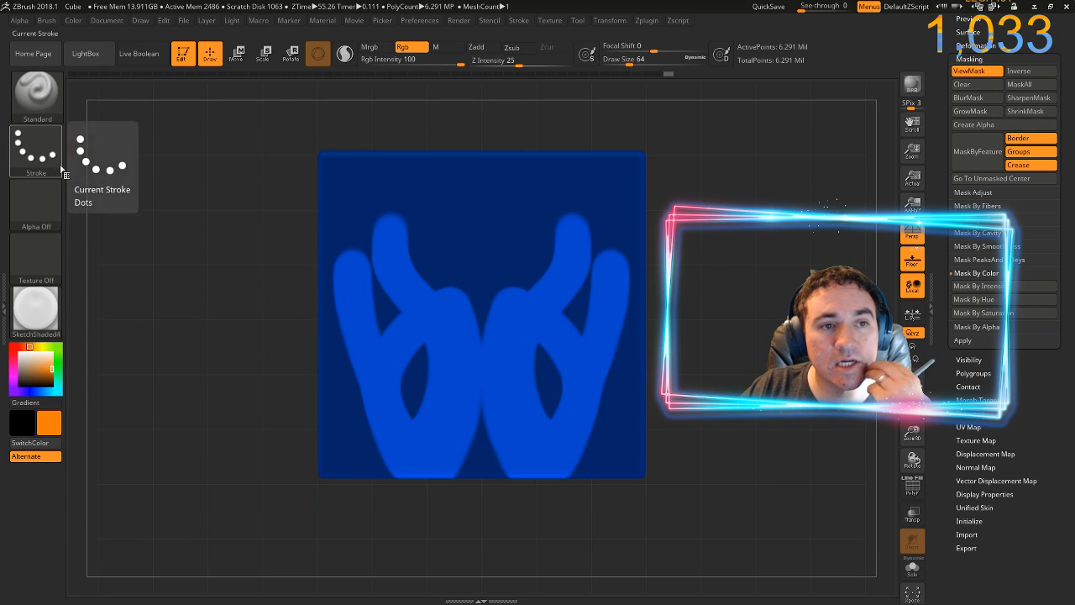
left_click(73, 20)
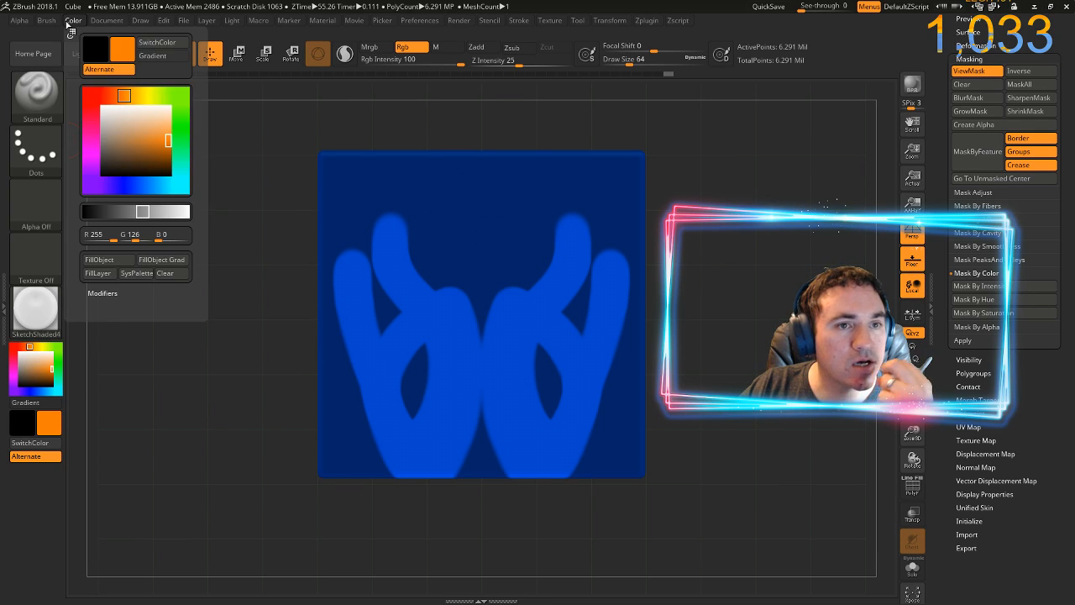
left_click(100, 261)
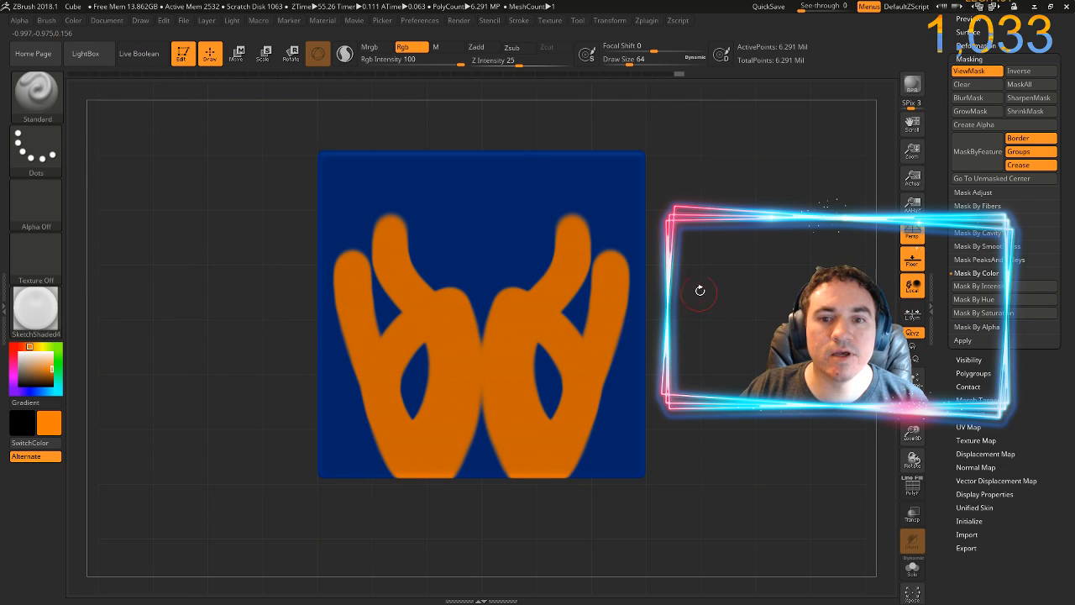
key("ctrl+h")
mouse_move(704, 330)
left_mouse_down()
mouse_move(704, 352)
mouse_move(744, 353)
mouse_move(740, 320)
left_mouse_up()
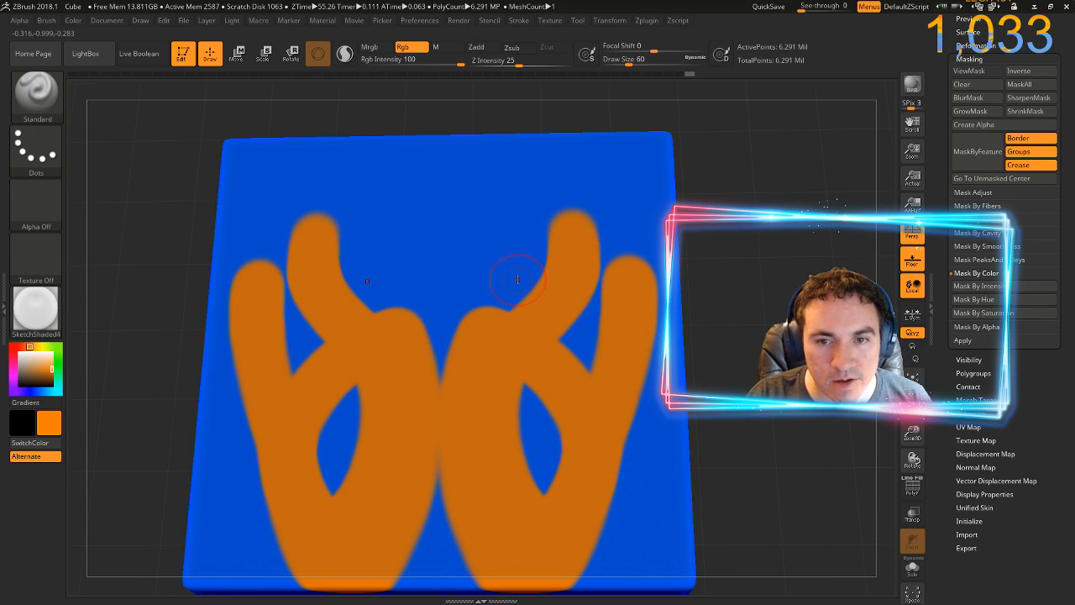
Set the draw size to 9 and paint small orange loops along the inner edges of the orange horn shapes
key("[")
key("[")
key("[")
key("[")
key("[")
key("[")
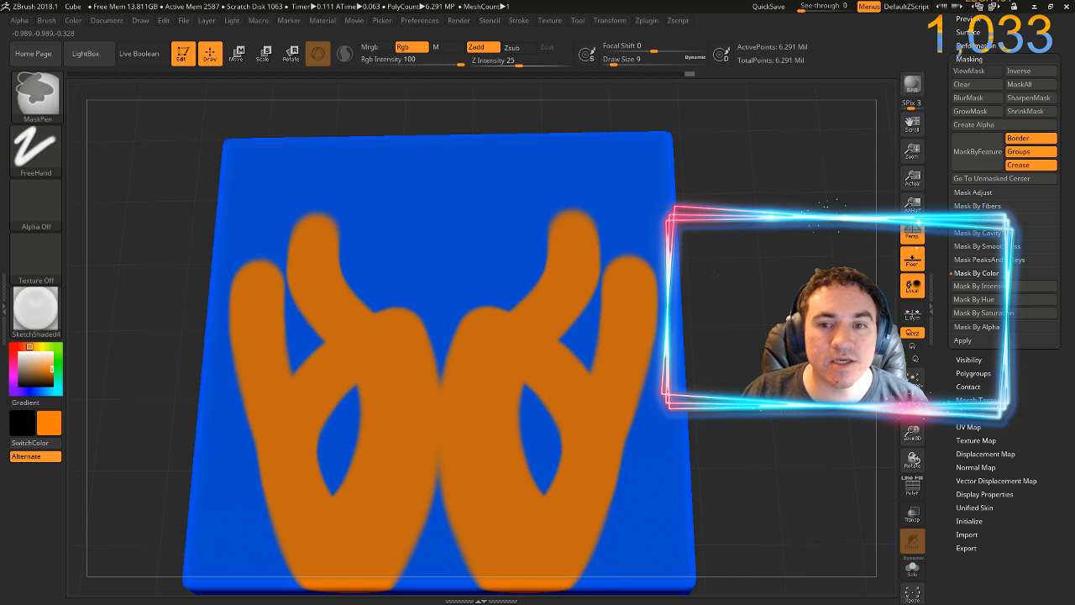
left_click_drag(714, 274, 825, 515)
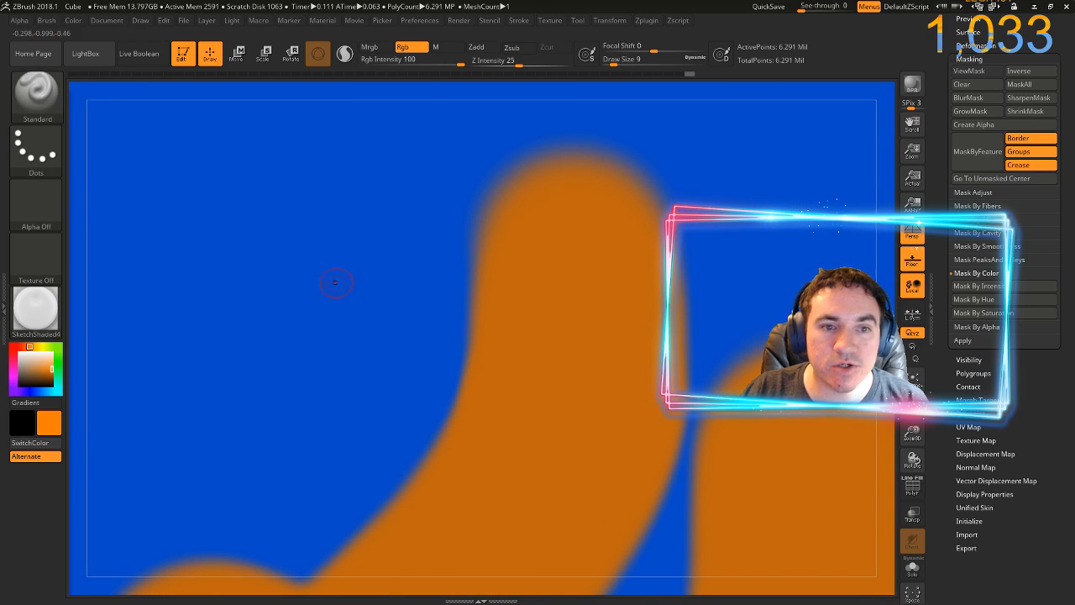
left_click_drag(85, 407, 137, 270)
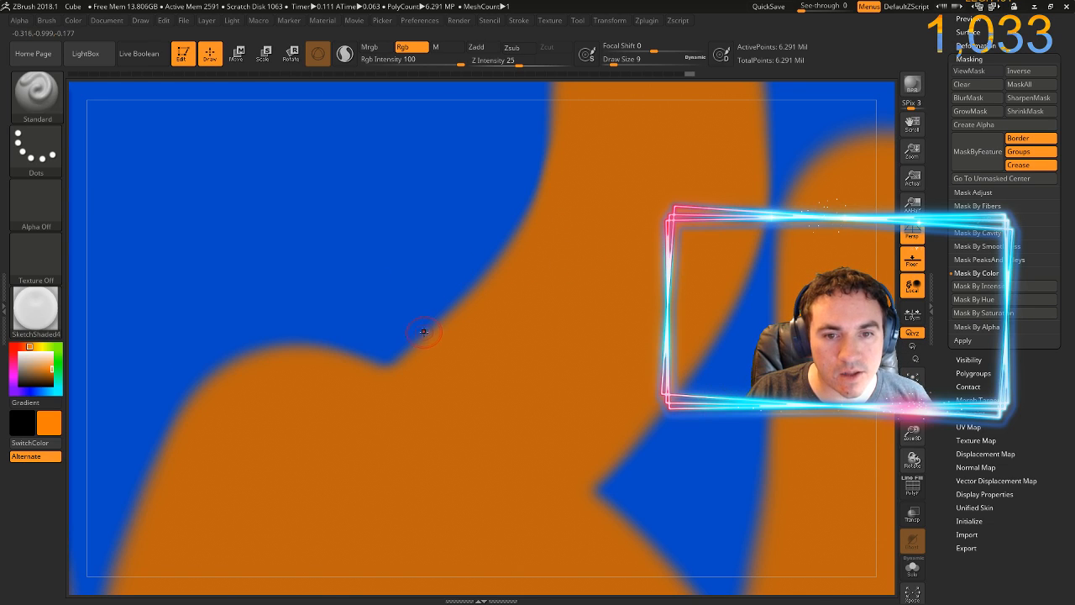
mouse_move(430, 336)
left_mouse_down()
mouse_move(389, 319)
mouse_move(390, 302)
mouse_move(420, 289)
mouse_move(490, 296)
mouse_move(431, 265)
mouse_move(456, 249)
mouse_move(537, 247)
mouse_move(458, 221)
mouse_move(471, 203)
mouse_move(537, 204)
left_mouse_up()
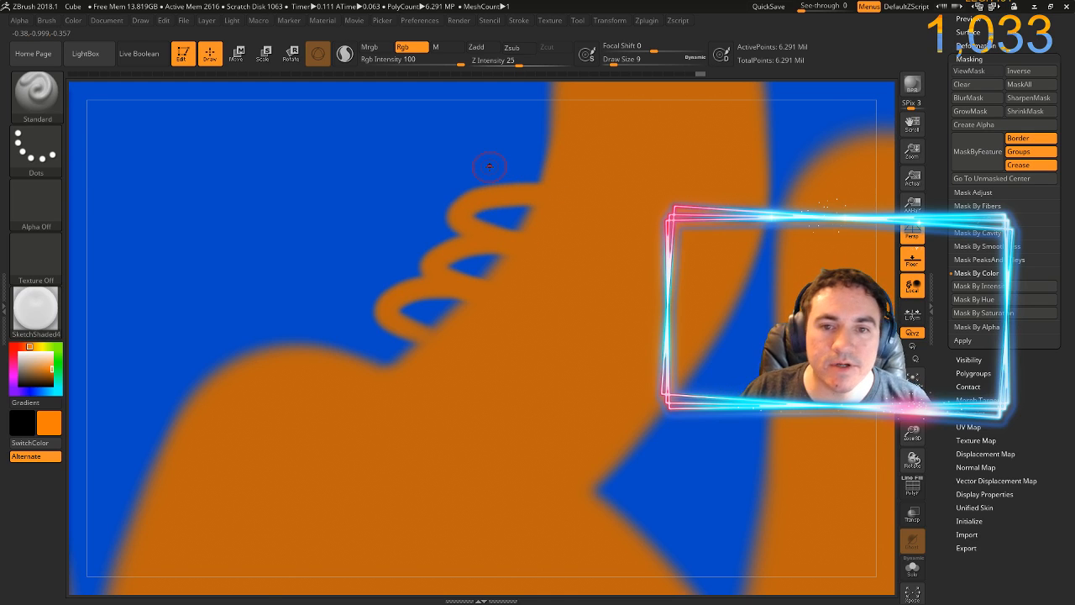
Send the straight-on view of the painted face to Photoshop with ZAppLink and update TempZAppLinkExport.psd from disk
left_click_drag(764, 91, 726, 95)
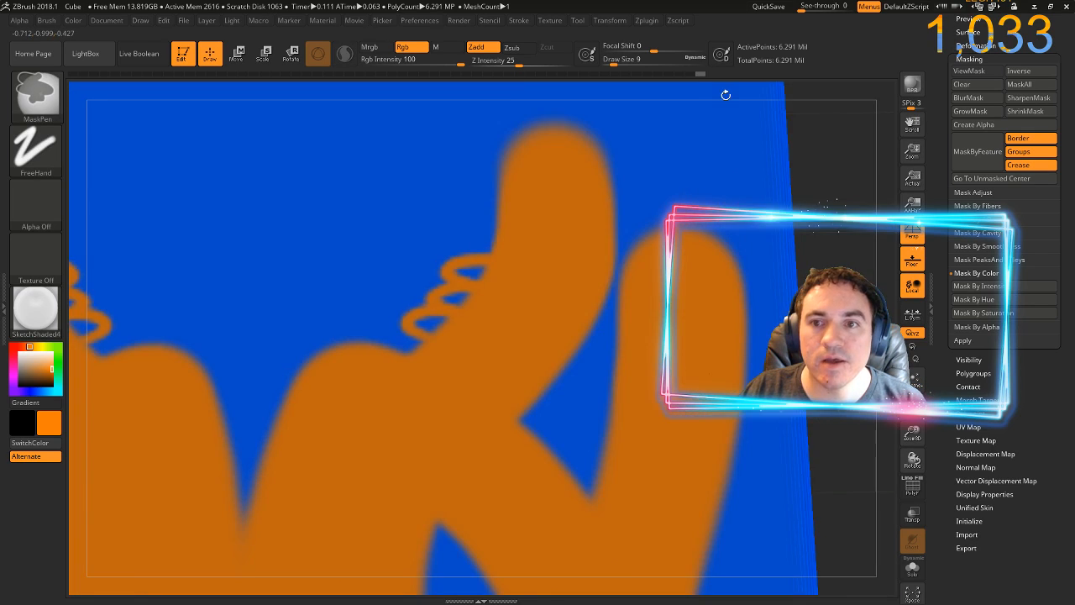
left_click_drag(830, 232, 812, 226)
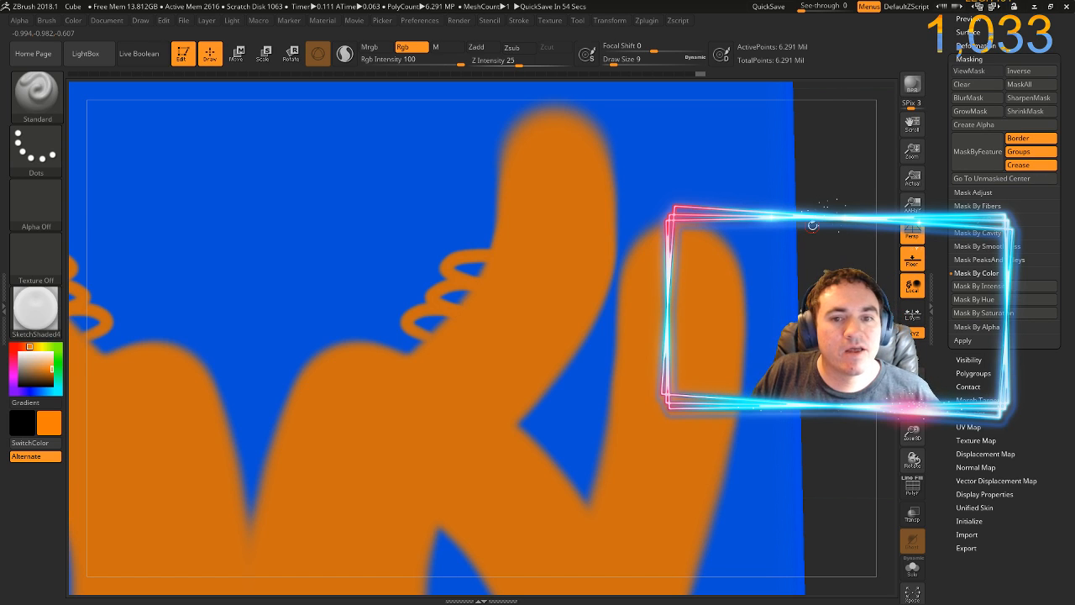
mouse_move(820, 233)
left_mouse_down()
mouse_move(775, 279)
mouse_move(813, 291)
mouse_move(766, 269)
mouse_move(737, 291)
mouse_move(819, 296)
mouse_move(806, 238)
left_mouse_up()
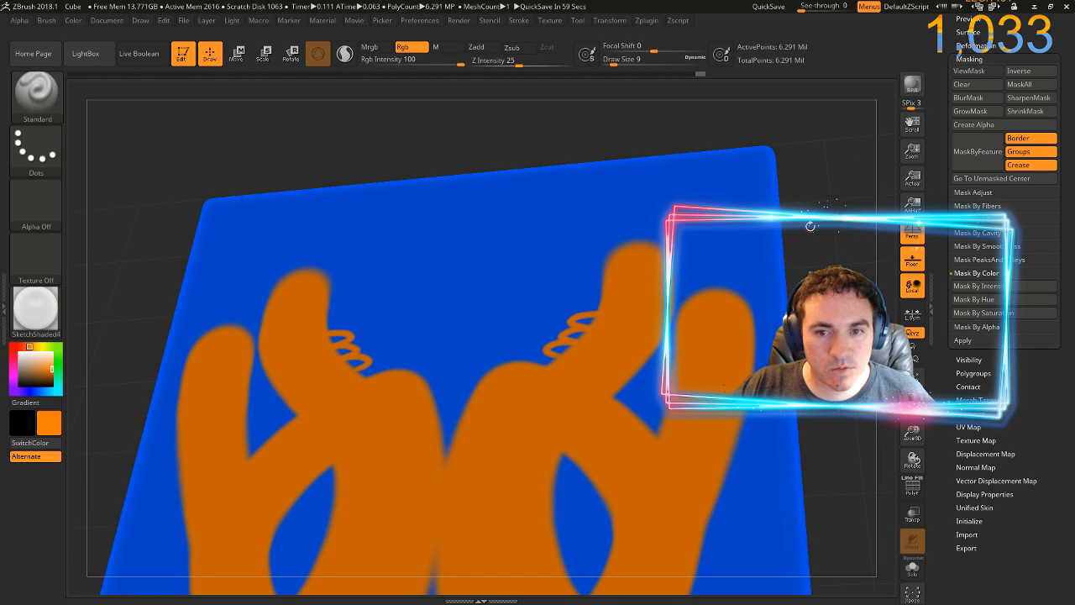
left_click_drag(810, 243, 831, 280)
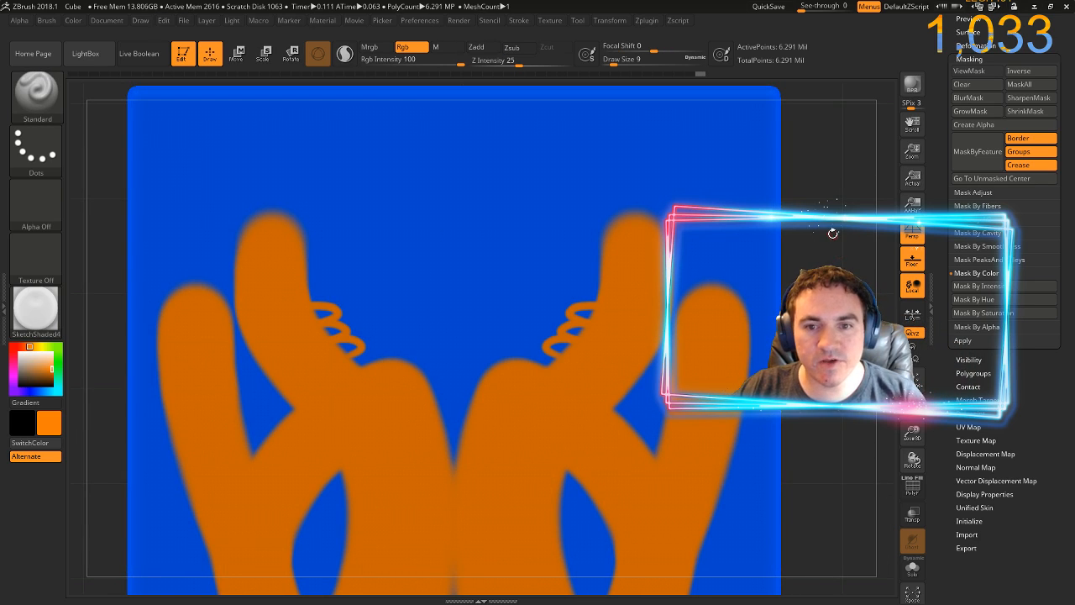
left_click_drag(832, 228, 838, 262)
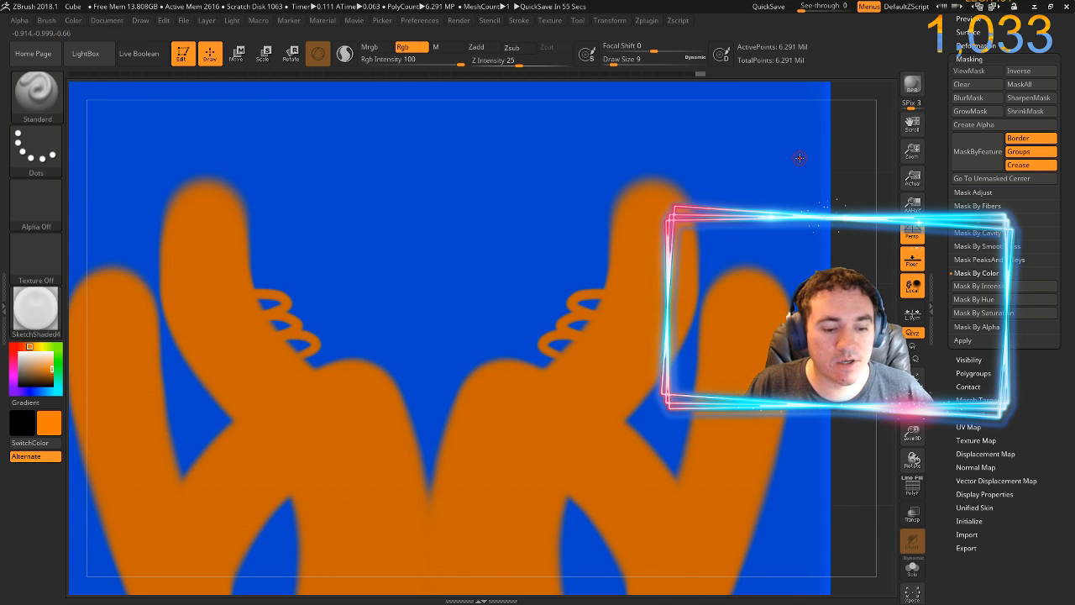
key("ctrl+shift+s")
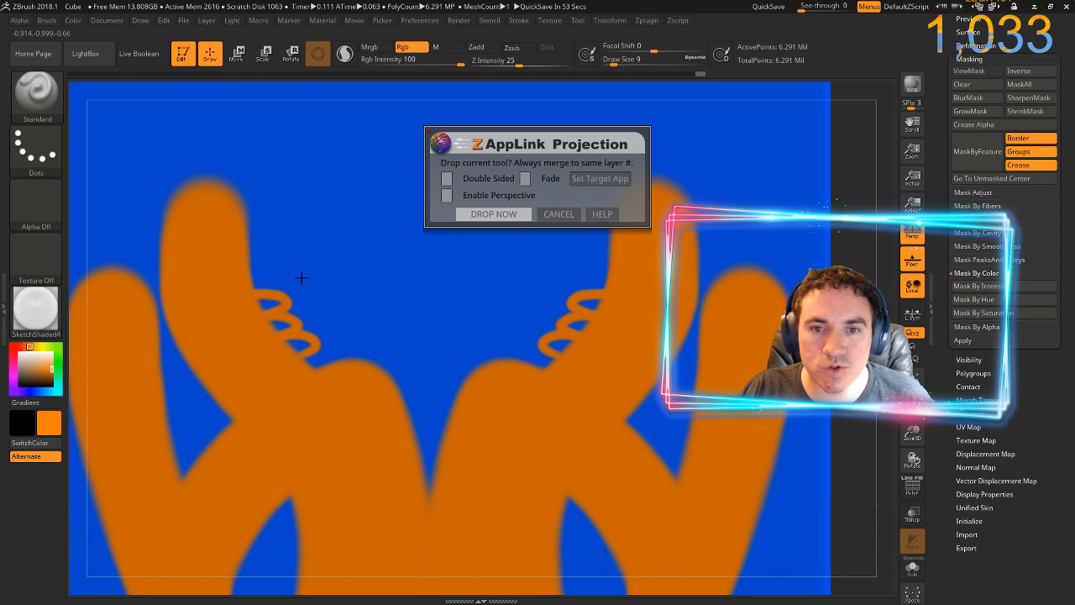
left_click(470, 213)
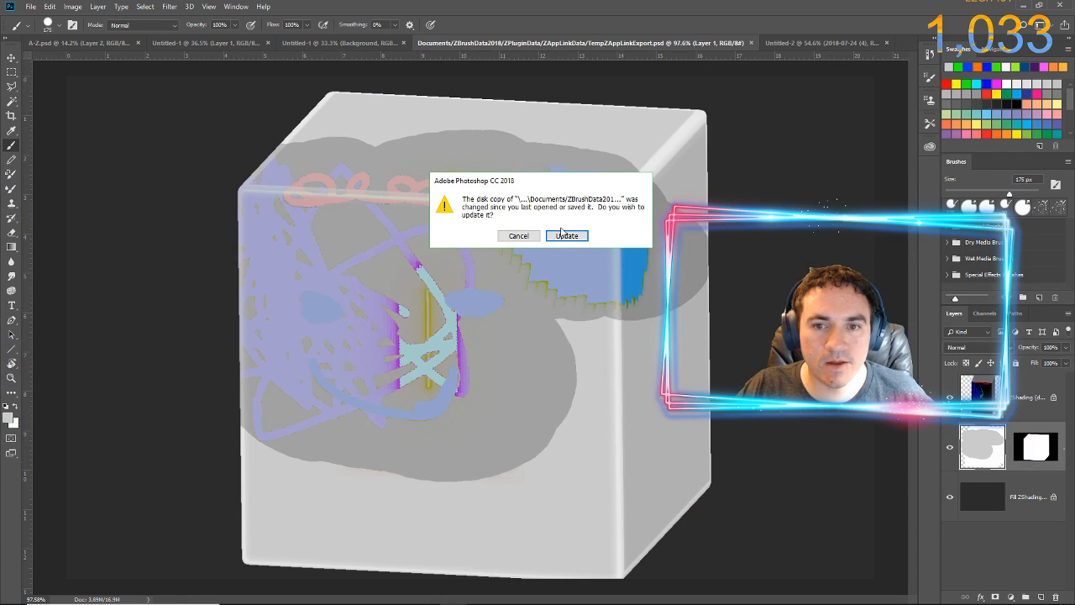
left_click(566, 236)
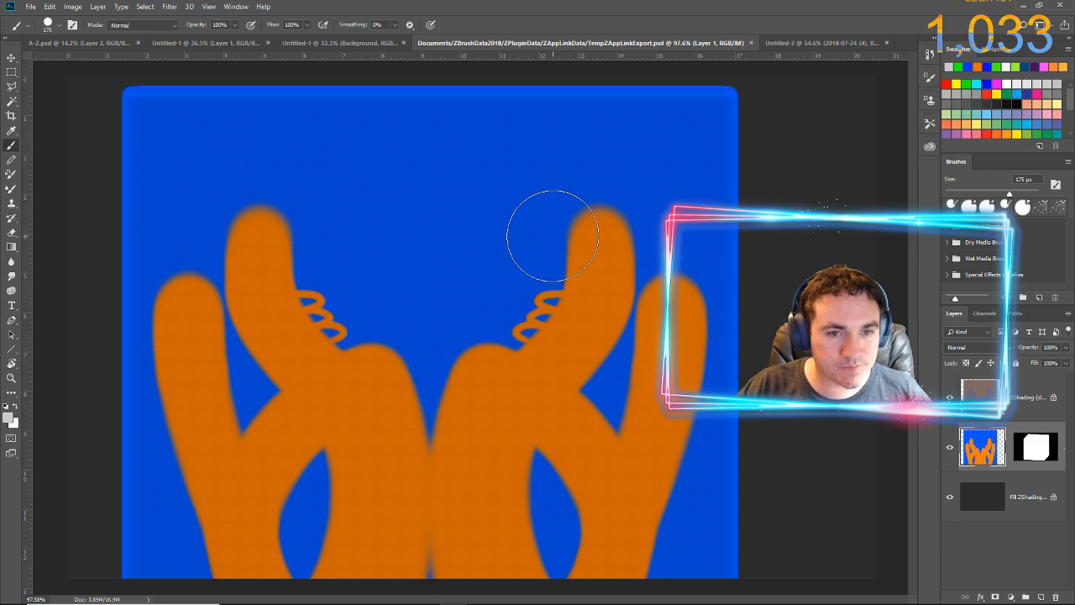
Smudge the orange loops beside the right inner horn on Layer 1 outward into the blue with a 30 px Smudge brush
left_click(950, 447)
left_click(951, 449)
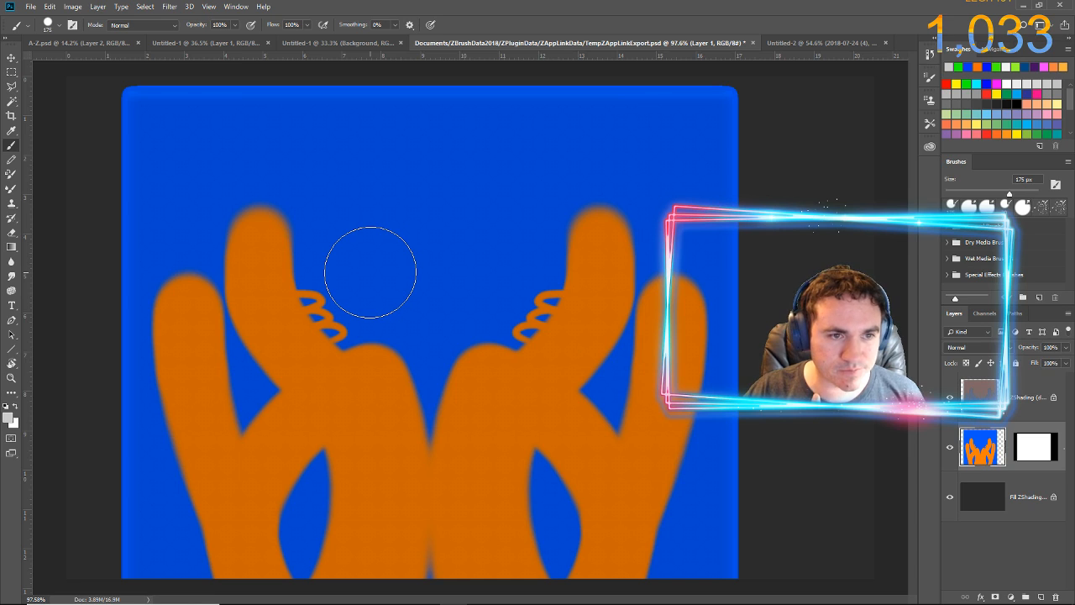
left_click(10, 275)
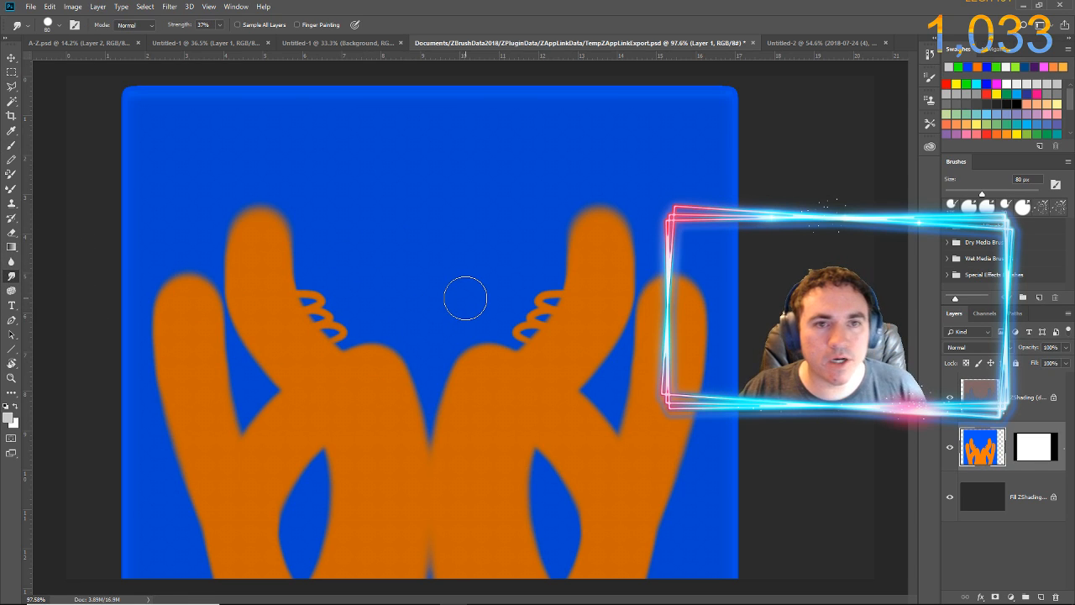
key("bracketleft")
key("bracketleft")
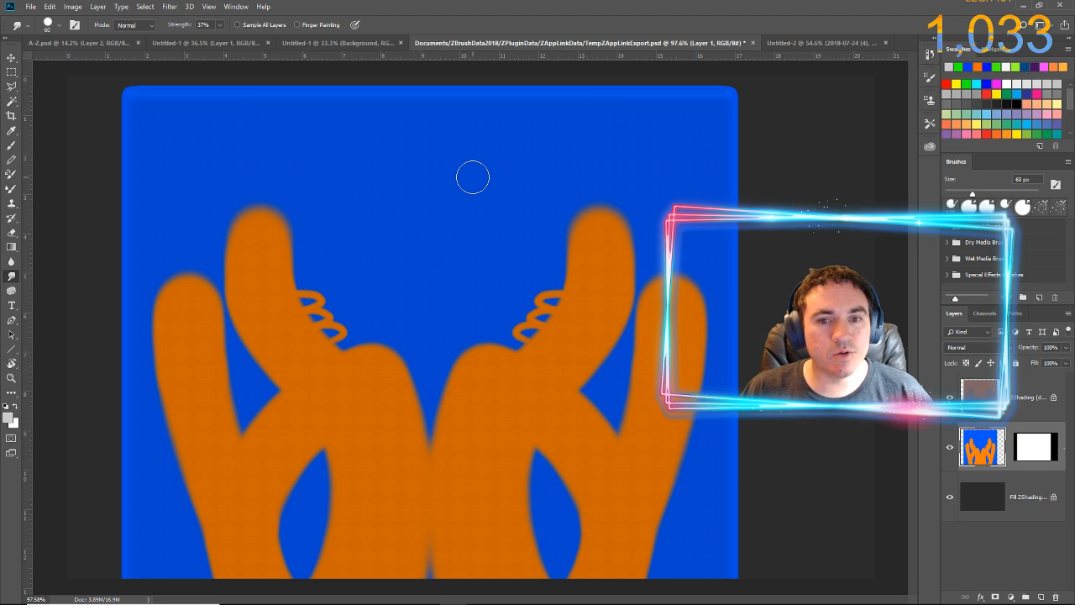
key("bracketleft")
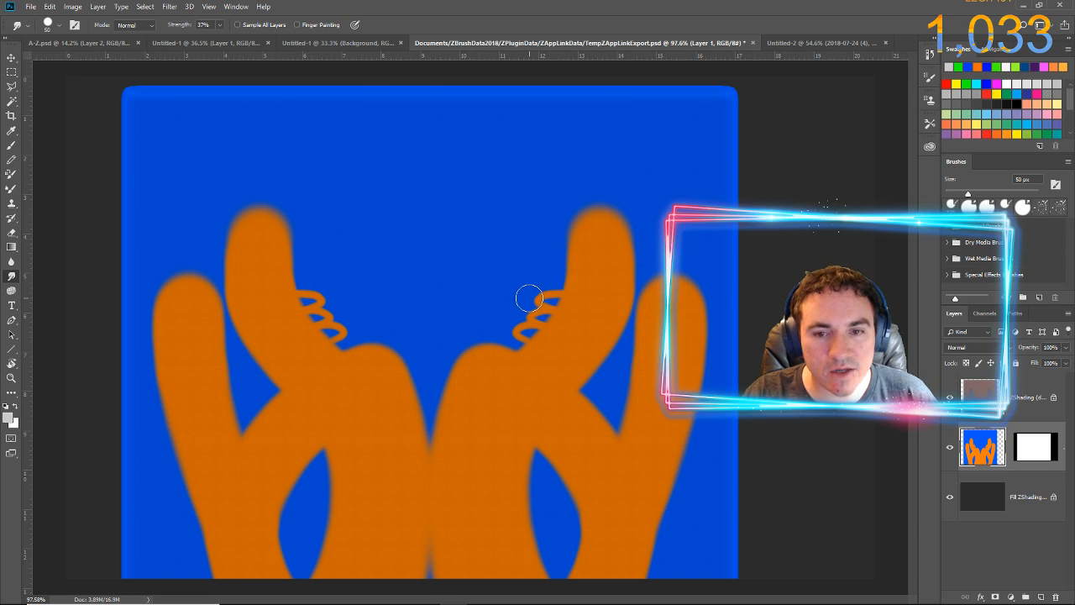
key("bracketleft")
key("bracketleft")
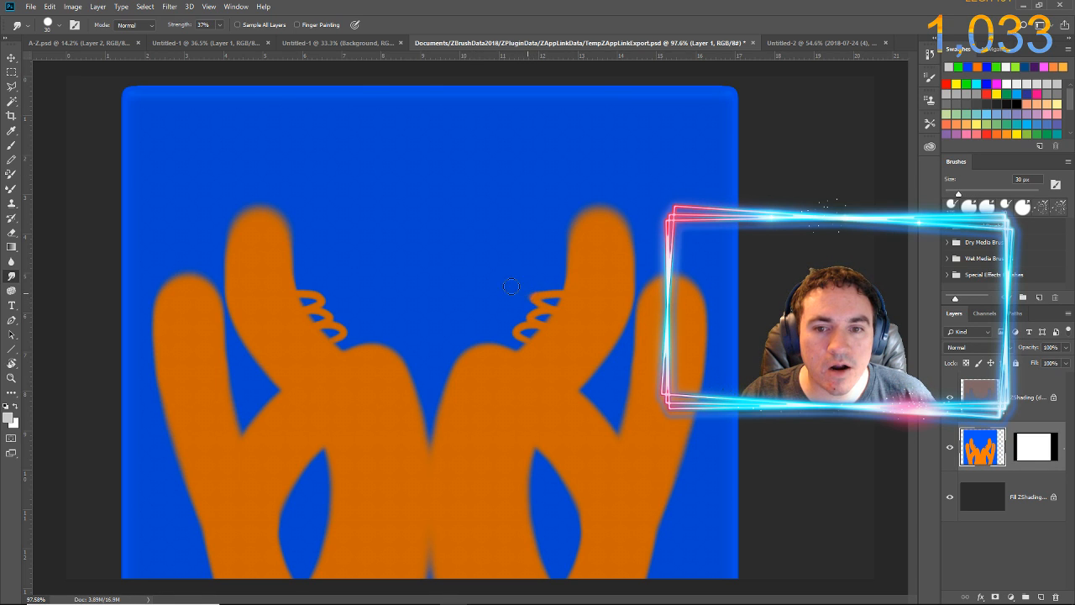
mouse_move(527, 292)
left_mouse_down()
mouse_move(537, 292)
mouse_move(513, 275)
mouse_move(526, 264)
mouse_move(523, 221)
left_mouse_up()
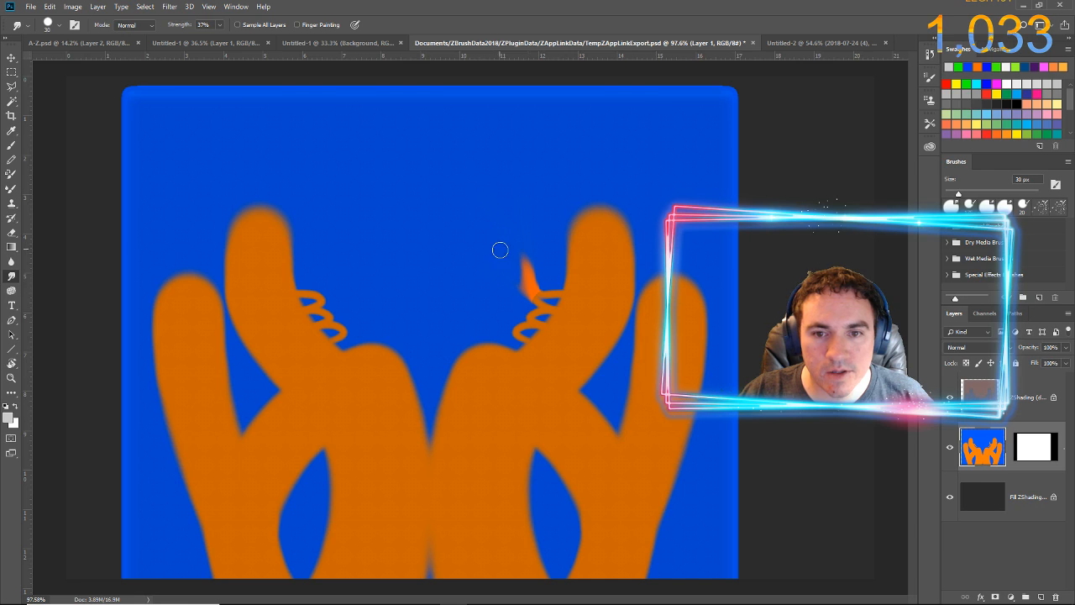
left_click_drag(520, 265, 377, 270)
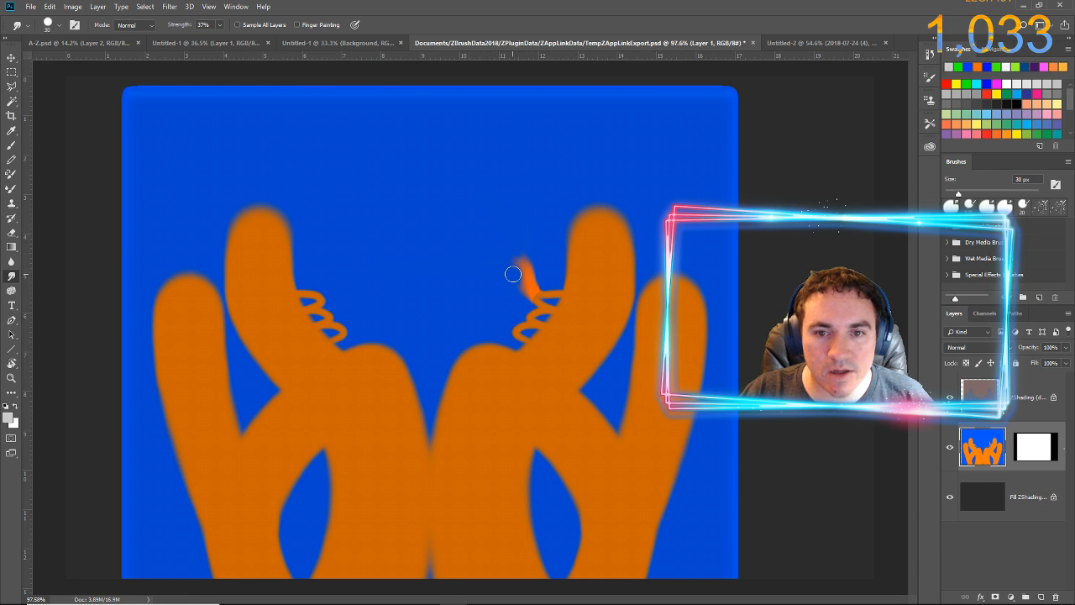
left_click_drag(522, 274, 340, 280)
left_click_drag(526, 283, 441, 283)
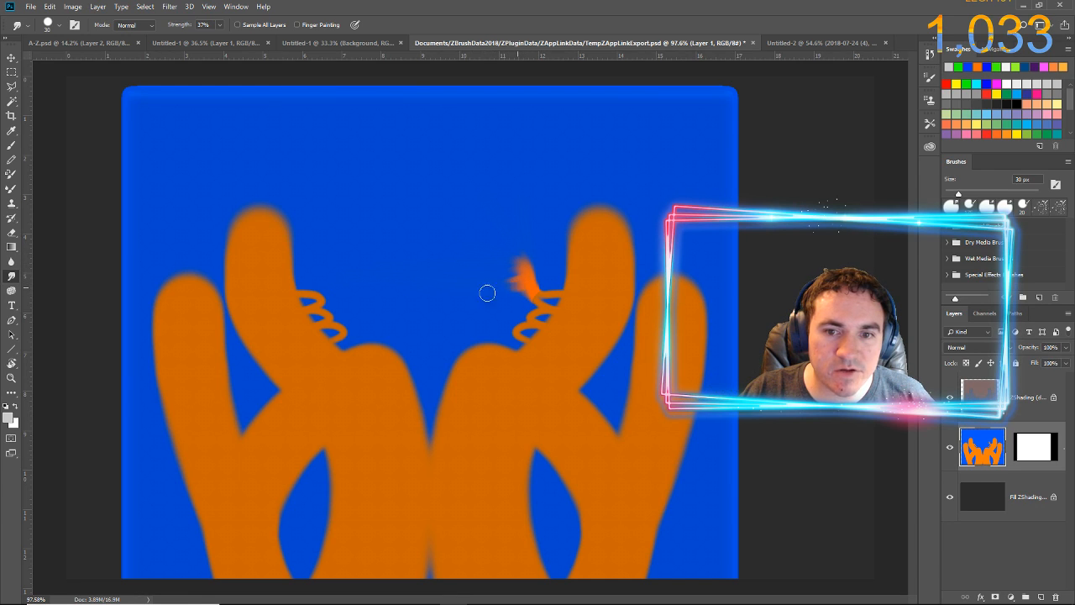
mouse_move(525, 288)
left_mouse_down()
mouse_move(493, 327)
mouse_move(528, 318)
mouse_move(512, 305)
mouse_move(527, 300)
mouse_move(390, 350)
left_mouse_up()
left_click_drag(523, 300, 221, 342)
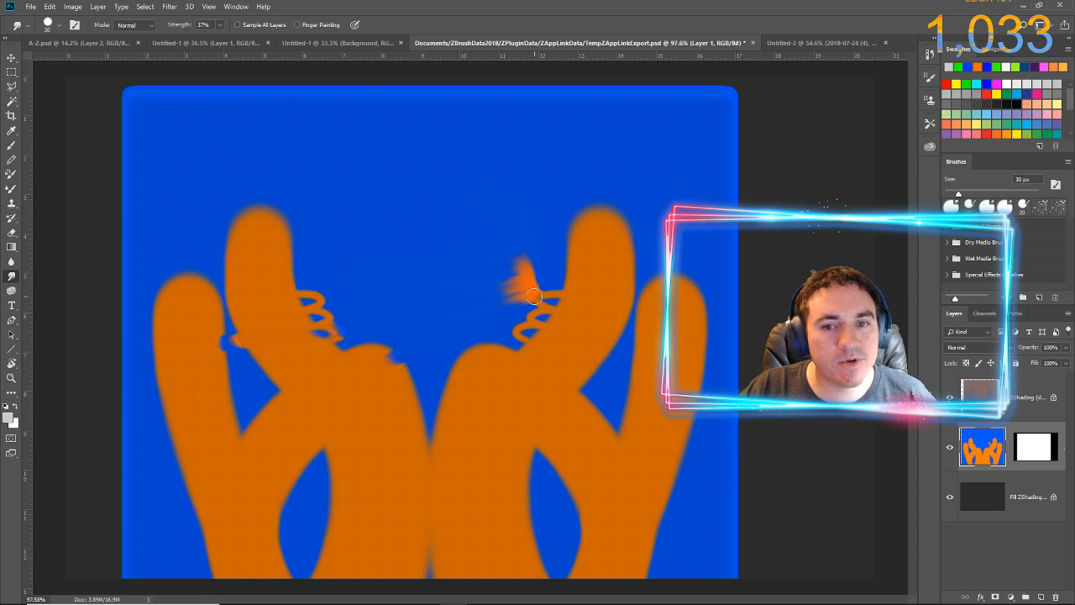
mouse_move(528, 297)
left_mouse_down()
mouse_move(332, 327)
mouse_move(484, 257)
left_mouse_up()
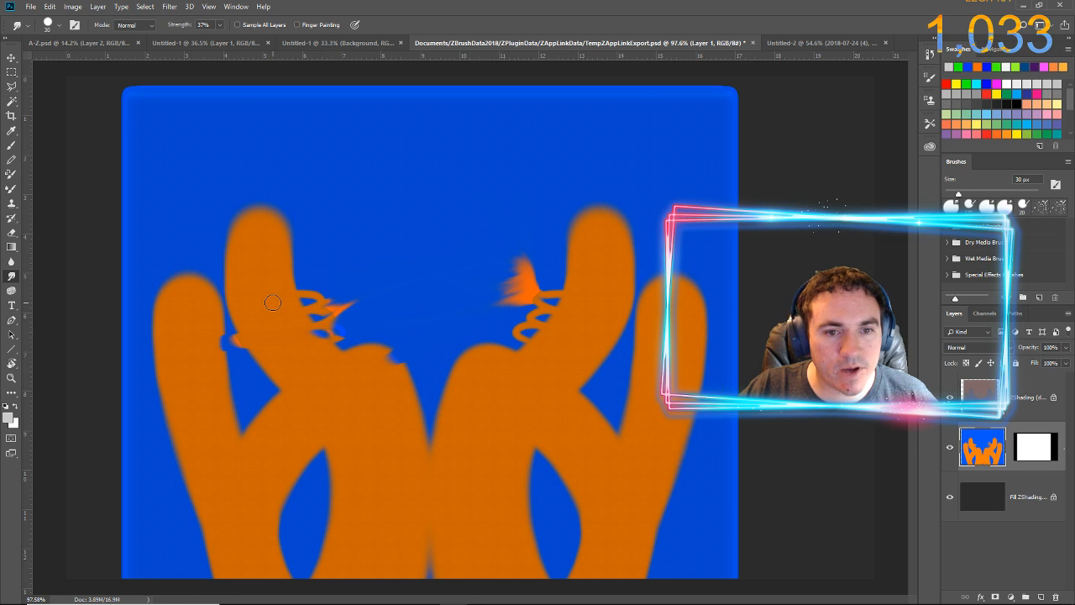
Smudge the left inner horn's edge and loops up and to the right into the blue, enlarging the Smudge brush to 80 px
mouse_move(274, 302)
left_mouse_down()
mouse_move(488, 247)
mouse_move(387, 261)
left_mouse_up()
left_click_drag(271, 268, 348, 226)
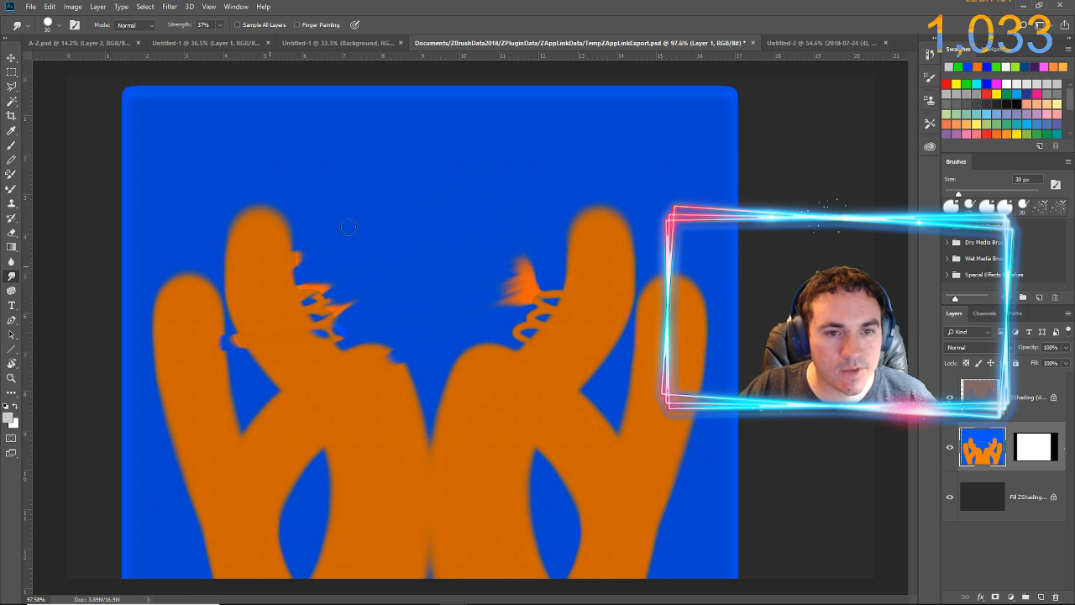
key("bracketright")
key("bracketright")
key("bracketright")
key("bracketright")
key("bracketright")
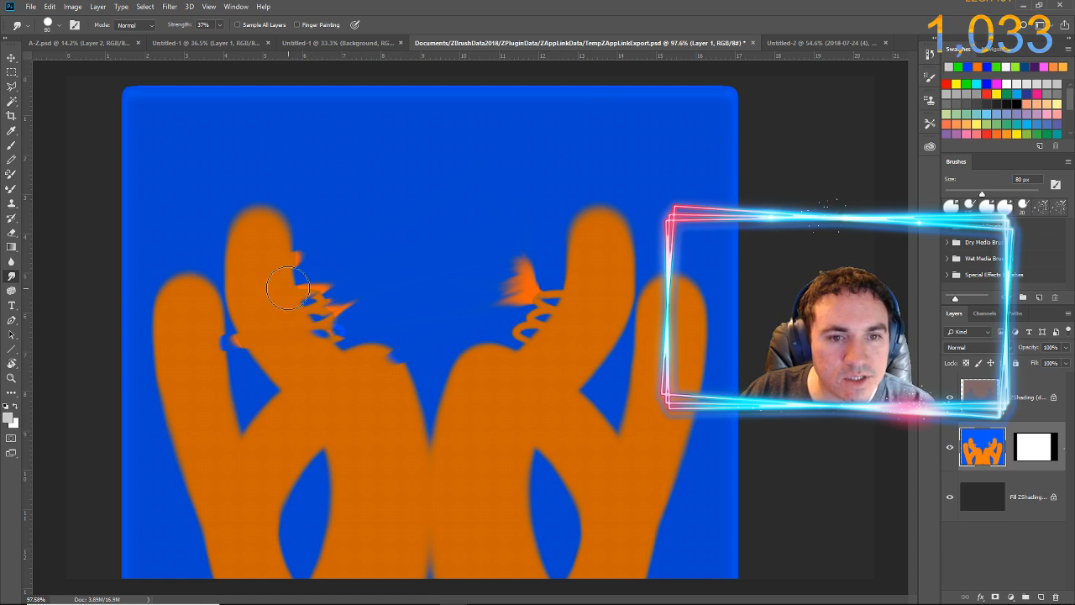
left_click_drag(290, 283, 372, 249)
left_click_drag(291, 293, 395, 252)
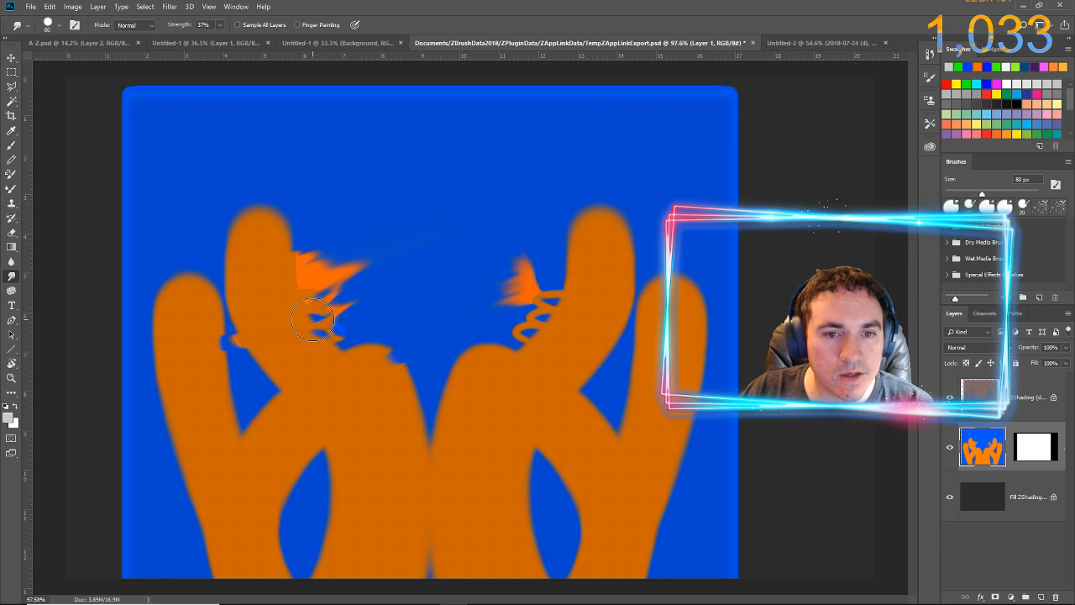
left_click_drag(312, 320, 411, 255)
left_click_drag(277, 340, 371, 288)
left_click_drag(351, 351, 428, 268)
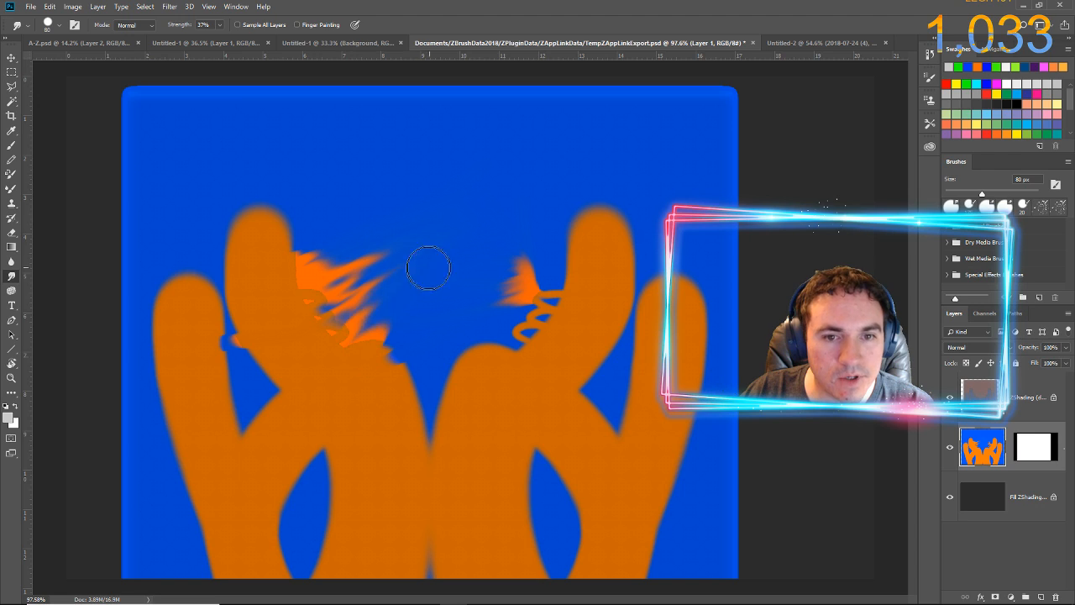
left_click_drag(360, 341, 455, 220)
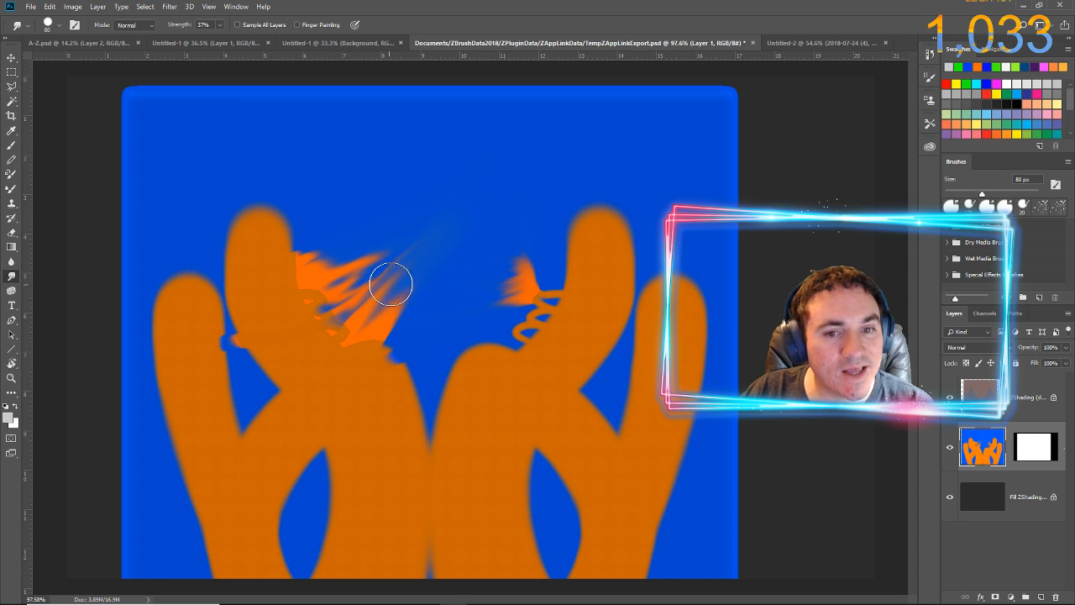
Smudge long orange and blue streaks across the gap between the horns and upward from the left inner horn
mouse_move(391, 284)
left_mouse_down()
mouse_move(486, 244)
mouse_move(400, 261)
mouse_move(444, 263)
mouse_move(414, 254)
mouse_move(443, 242)
mouse_move(449, 219)
left_mouse_up()
left_click_drag(412, 270, 506, 234)
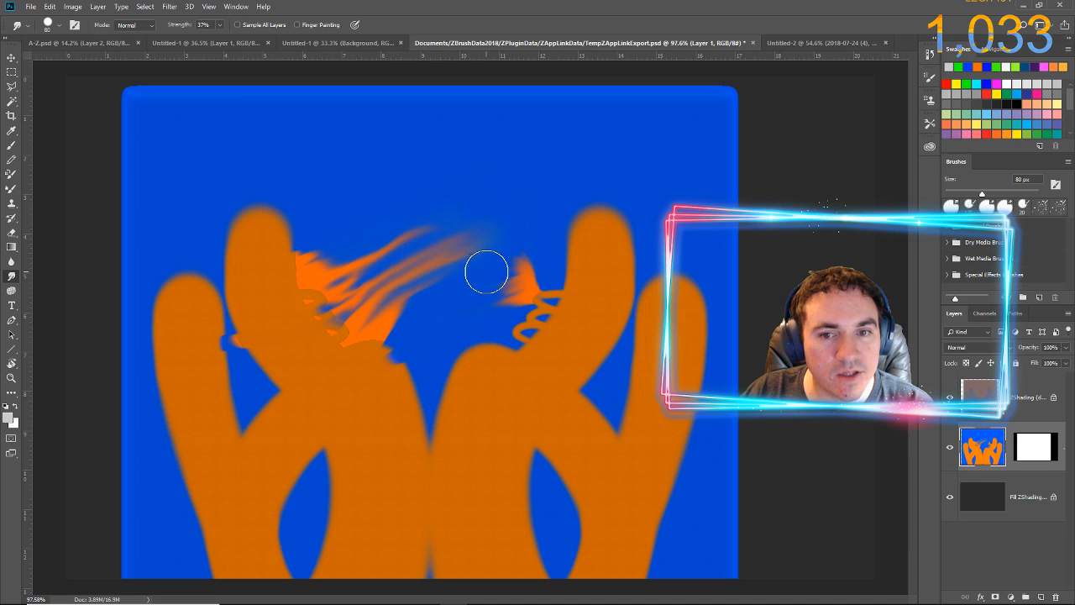
mouse_move(504, 272)
left_mouse_down()
mouse_move(415, 233)
mouse_move(495, 269)
mouse_move(353, 254)
mouse_move(573, 267)
left_mouse_up()
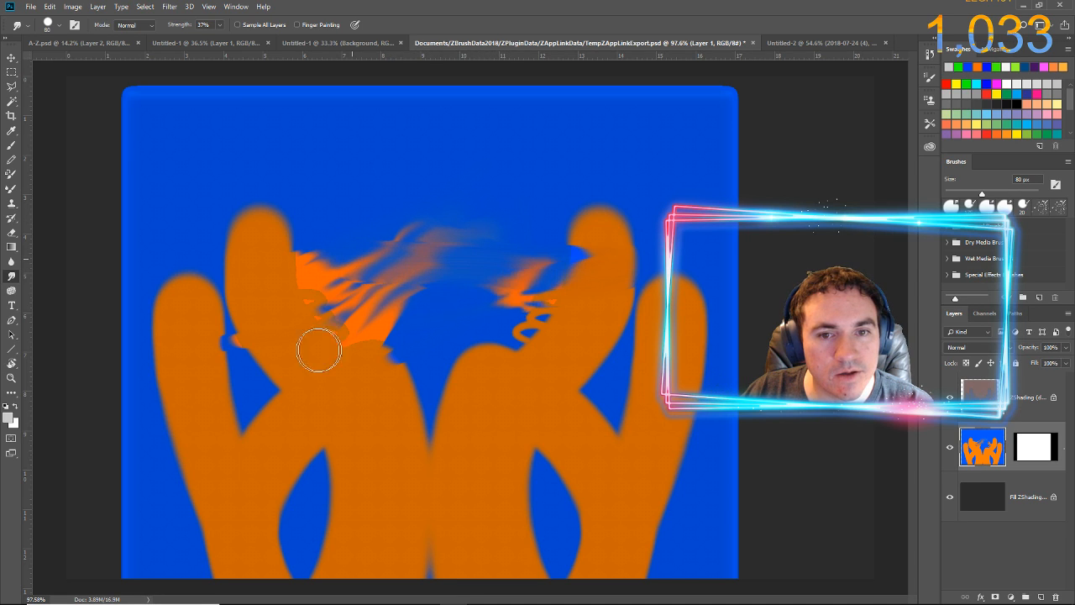
mouse_move(319, 351)
left_mouse_down()
mouse_move(510, 319)
mouse_move(413, 354)
mouse_move(461, 408)
mouse_move(354, 393)
mouse_move(632, 380)
mouse_move(555, 391)
mouse_move(575, 363)
mouse_move(479, 450)
mouse_move(418, 439)
mouse_move(512, 413)
mouse_move(409, 433)
mouse_move(543, 401)
mouse_move(518, 410)
mouse_move(562, 385)
mouse_move(528, 347)
mouse_move(500, 348)
mouse_move(545, 309)
mouse_move(534, 292)
mouse_move(536, 317)
mouse_move(478, 296)
mouse_move(592, 287)
mouse_move(484, 286)
mouse_move(547, 285)
mouse_move(474, 298)
mouse_move(548, 285)
left_mouse_up()
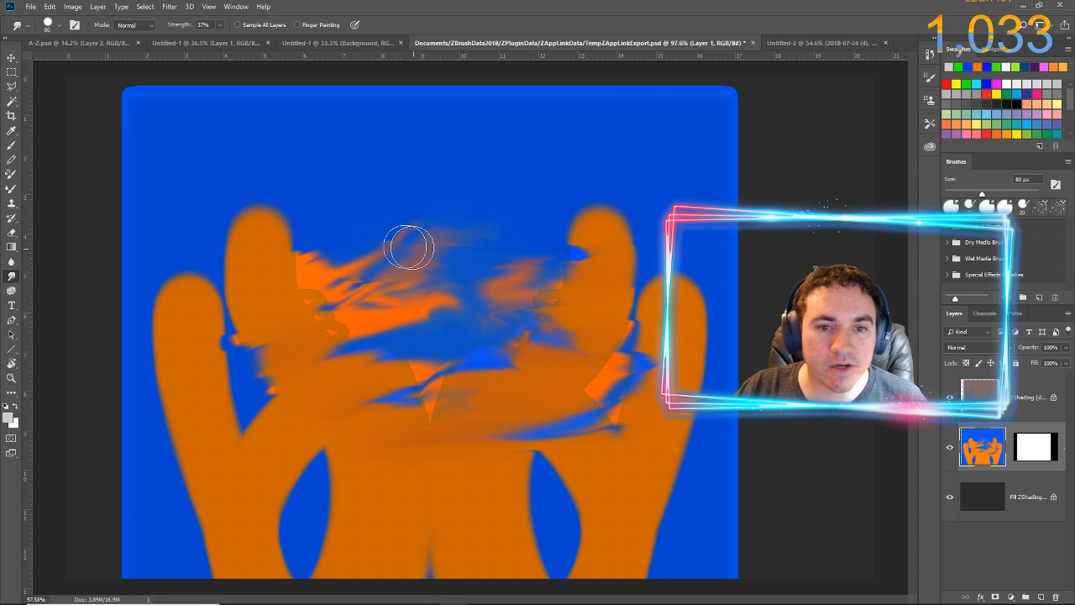
left_click_drag(317, 267, 386, 173)
left_click_drag(348, 293, 397, 161)
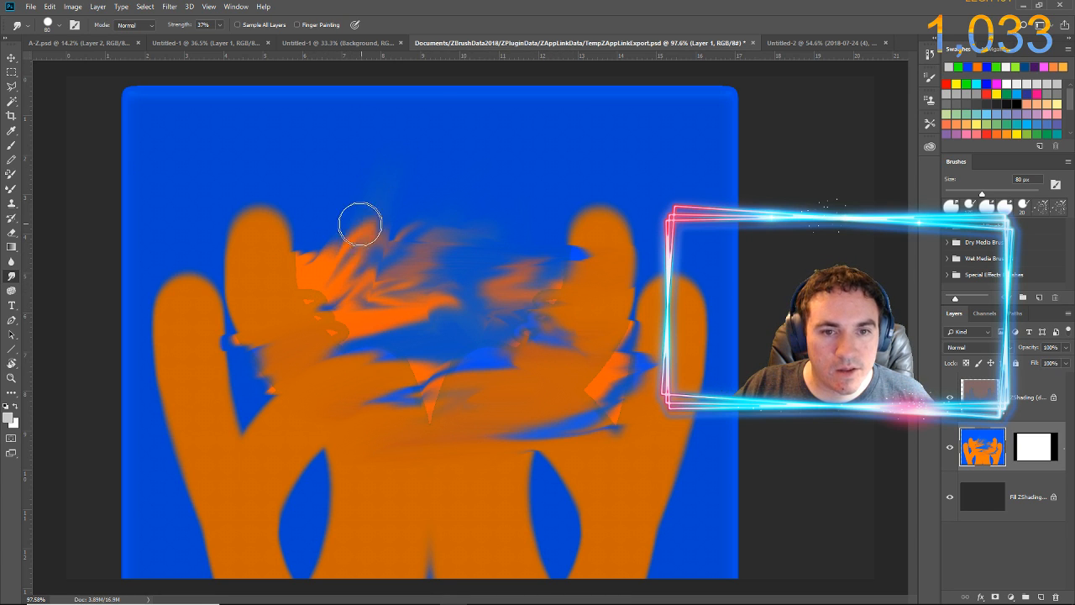
Save TempZAppLinkExport.psd, switch to ZBrush and accept the edited ZAppLink projection onto the cube
left_click(31, 9)
left_click(47, 121)
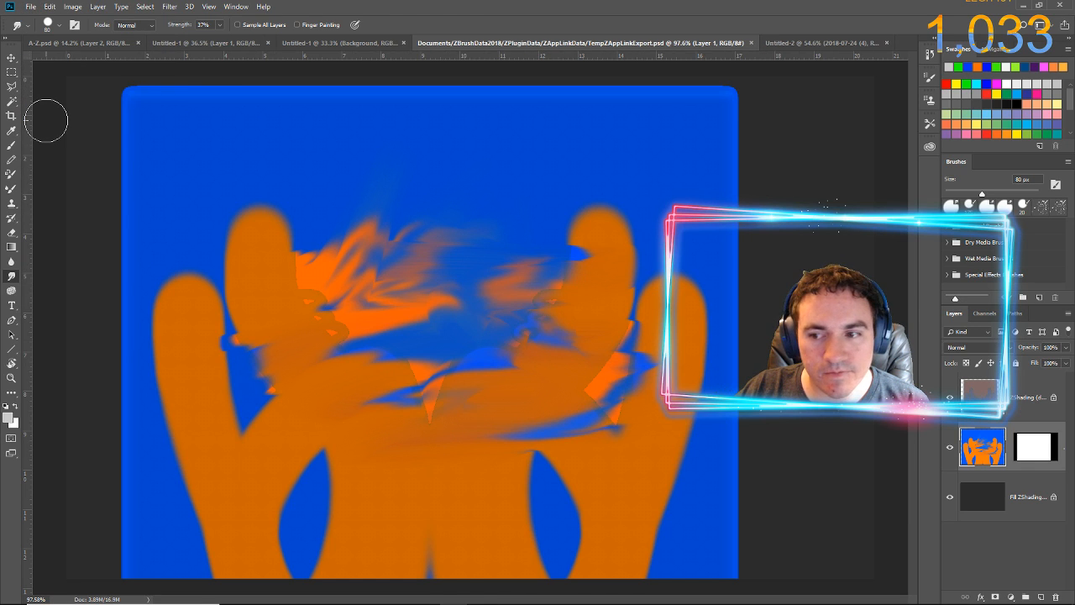
key("alt+Tab")
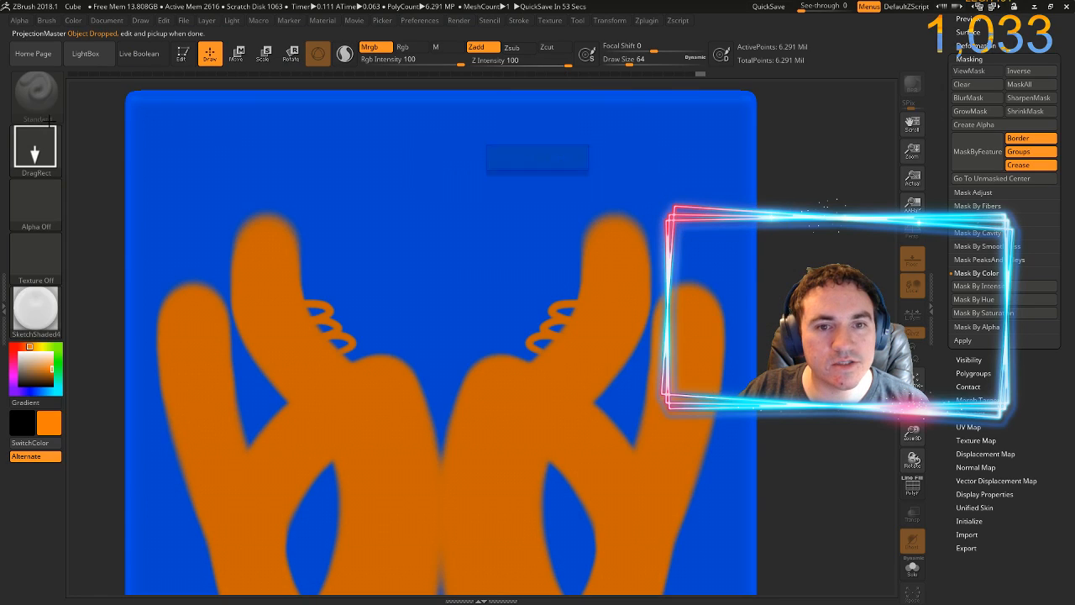
left_click(532, 159)
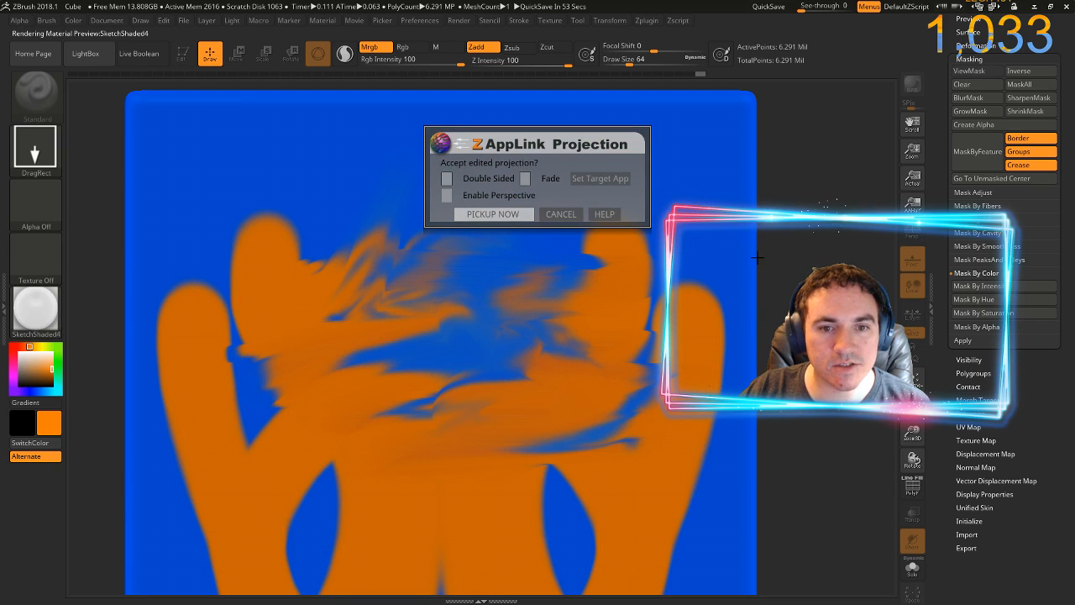
left_click(492, 214)
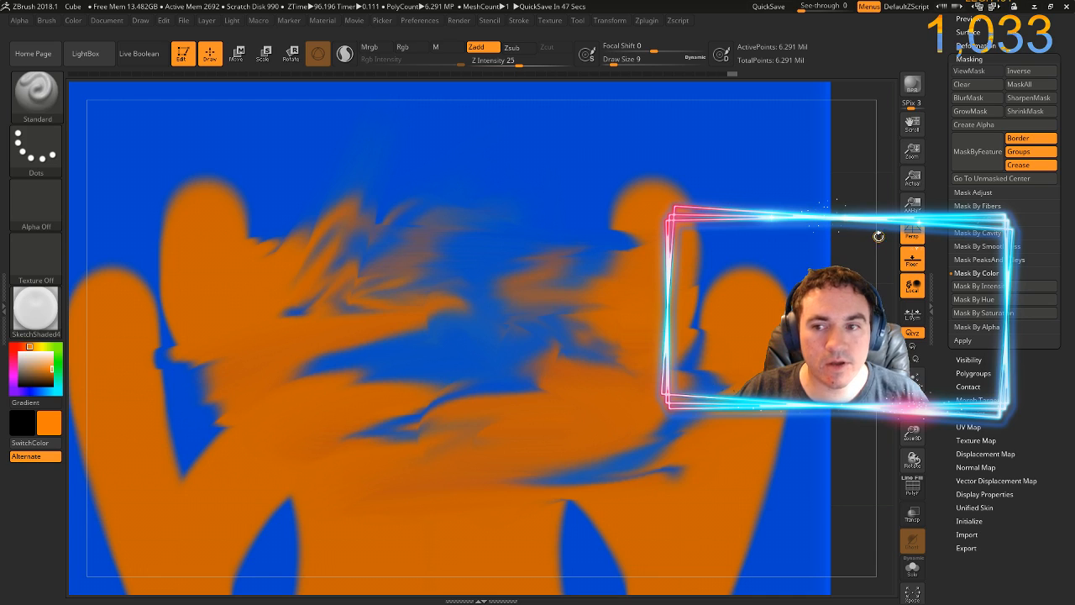
Examine the projected smudges on the cube from several angles and undo the loops sculpted on its top face
mouse_move(878, 236)
left_mouse_down()
mouse_move(873, 126)
mouse_move(781, 168)
left_mouse_up()
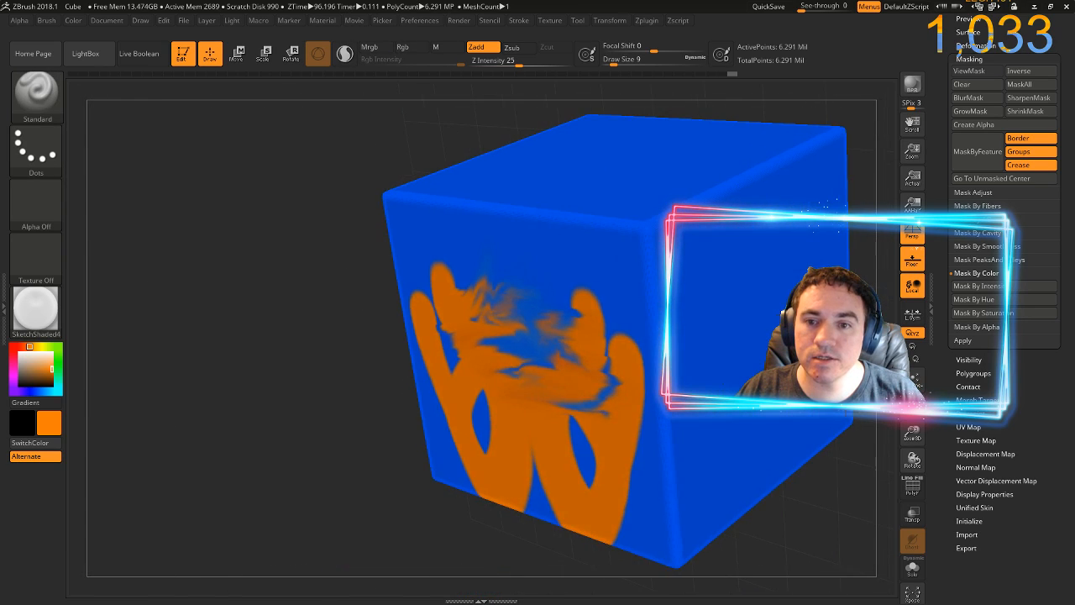
mouse_move(839, 102)
left_mouse_down()
mouse_move(866, 111)
mouse_move(781, 157)
left_mouse_up()
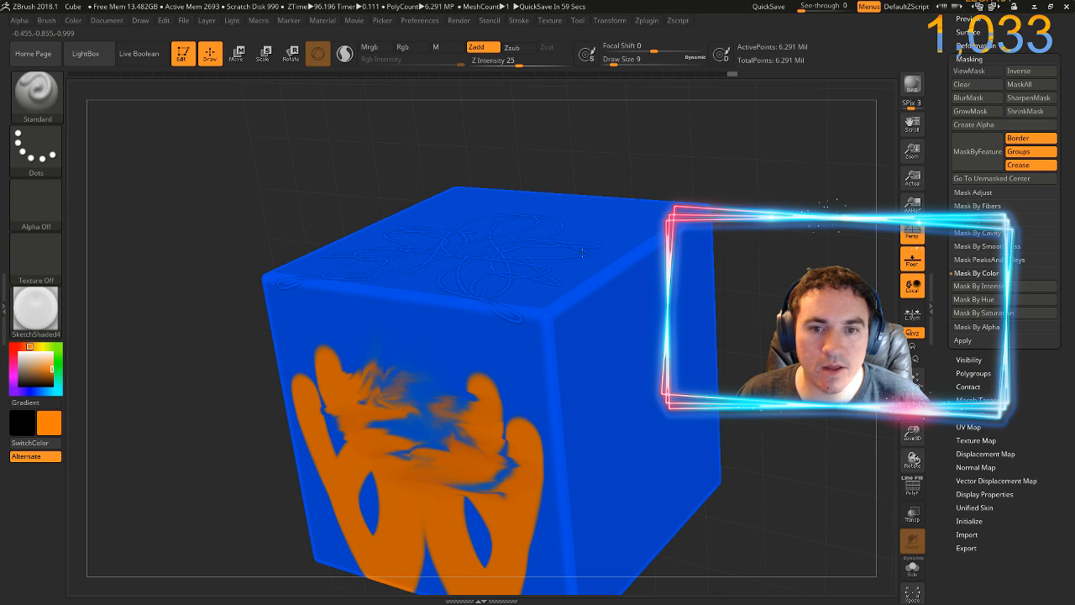
key("ctrl+z")
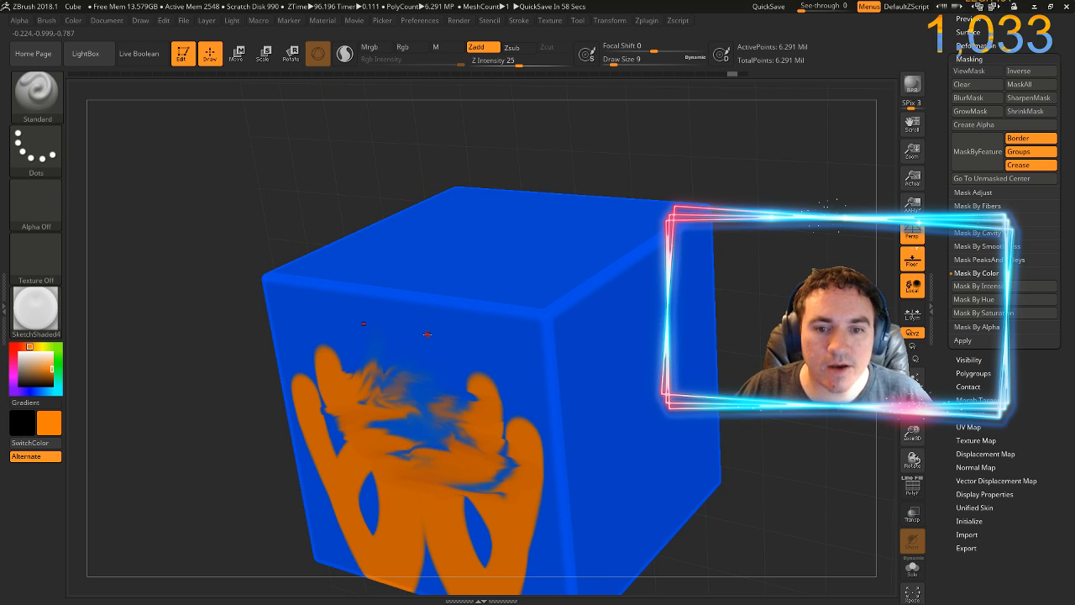
left_click_drag(809, 257, 699, 259)
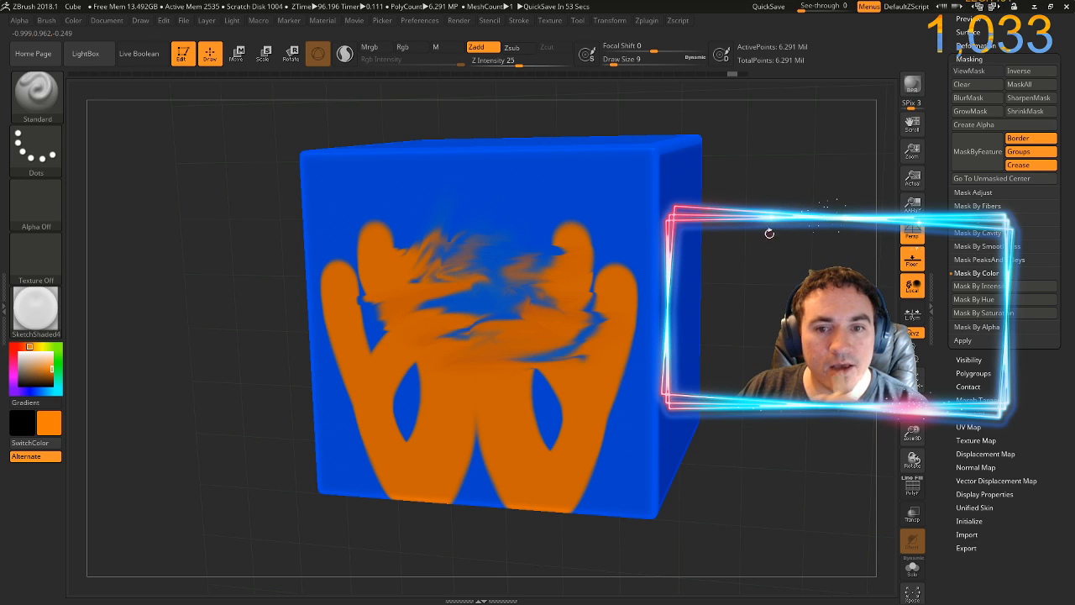
left_click_drag(770, 234, 793, 235)
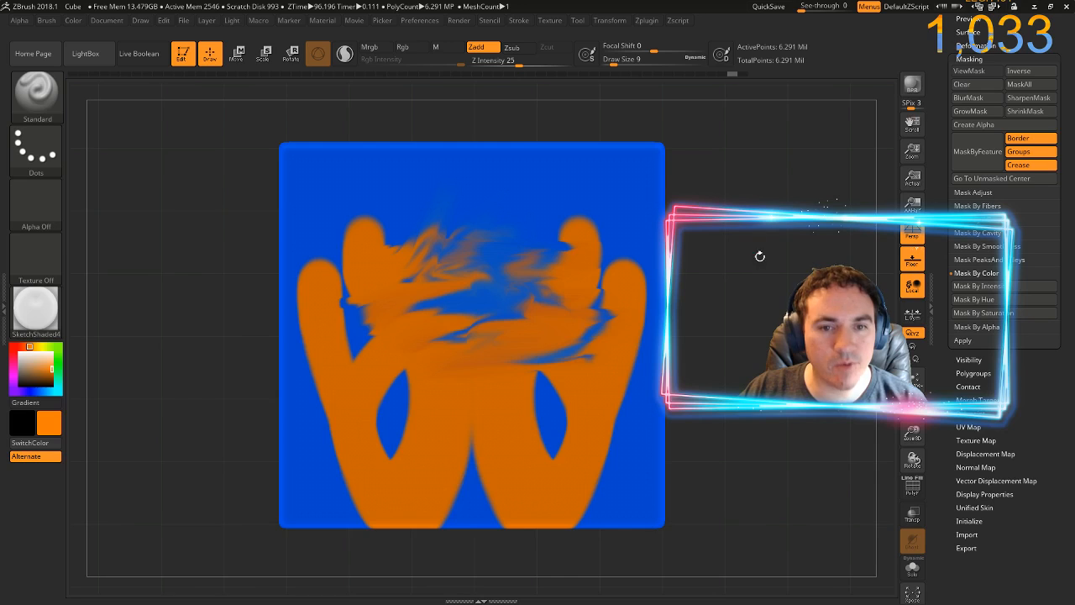
mouse_move(754, 308)
left_mouse_down()
mouse_move(742, 272)
mouse_move(732, 286)
mouse_move(742, 306)
left_mouse_up()
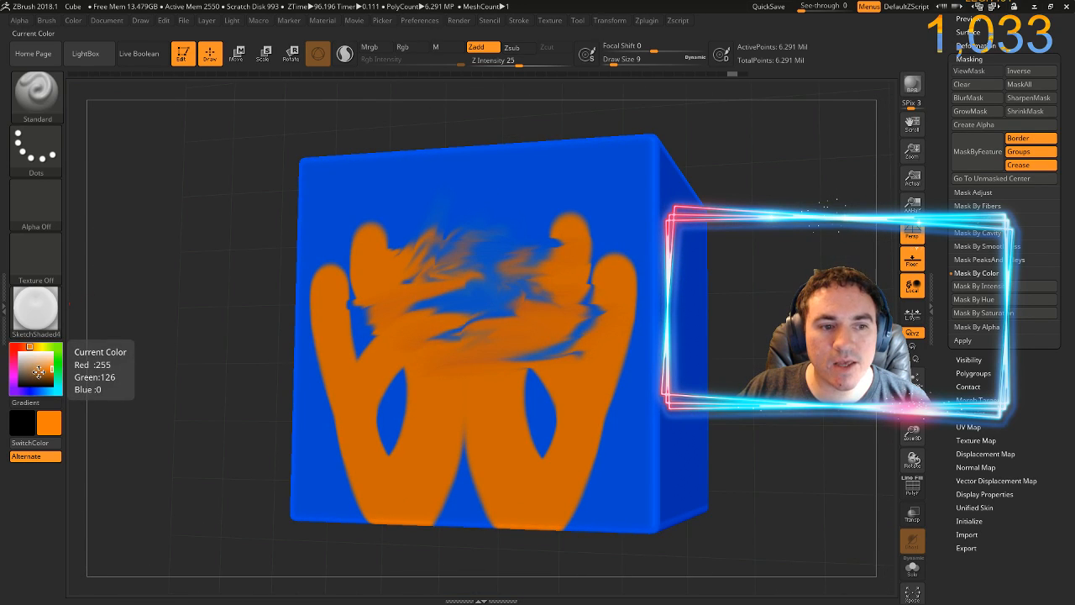
Choose a neutral grey (R 154, G 154, B 154) and fill the whole cube with it
left_click(33, 371)
left_click_drag(33, 370, 18, 365)
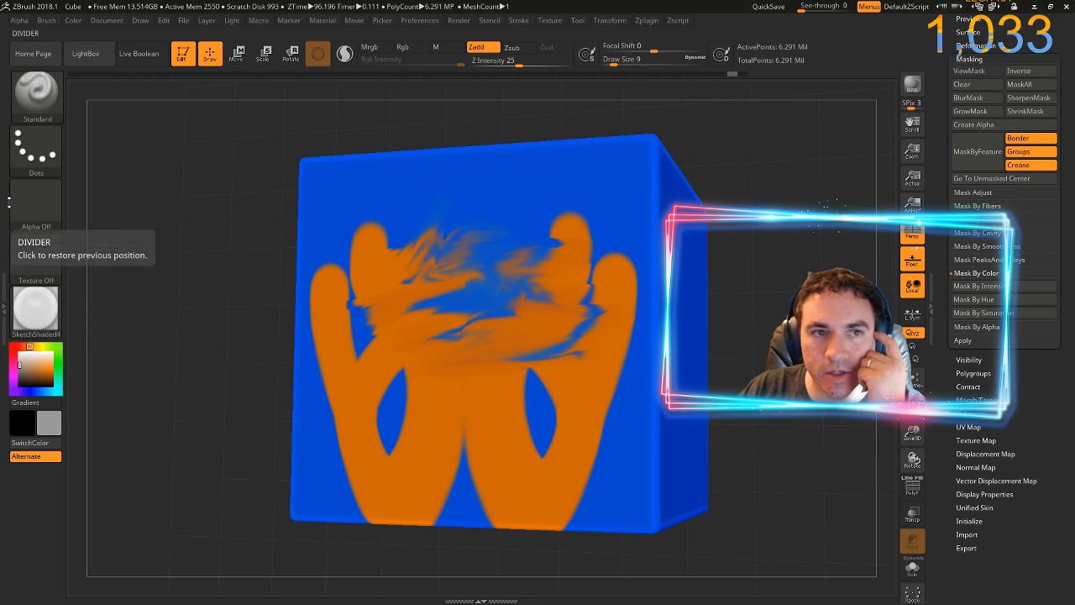
left_click(74, 21)
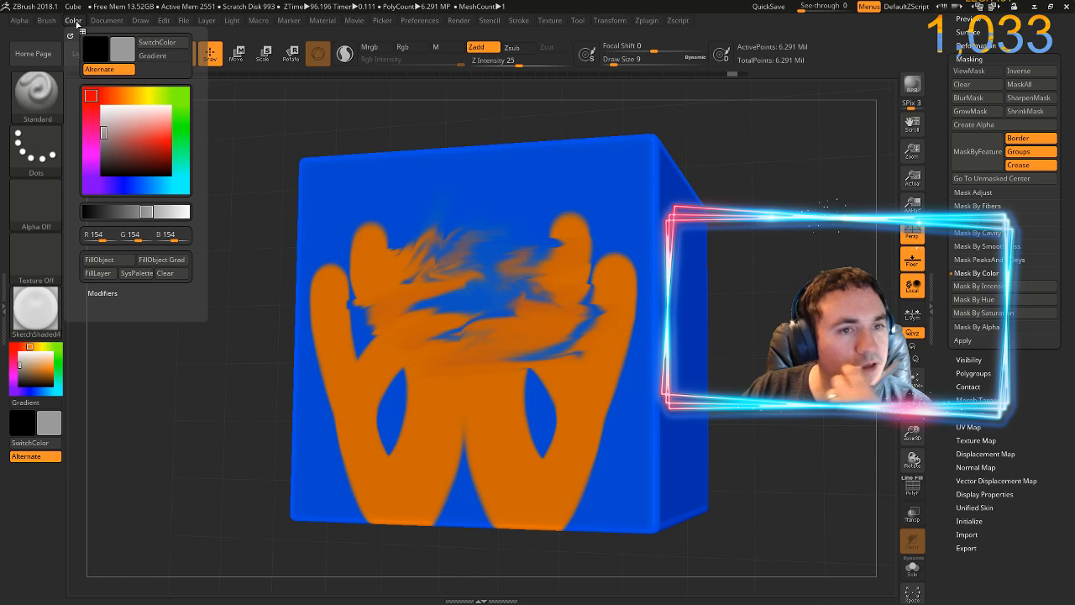
left_click(98, 260)
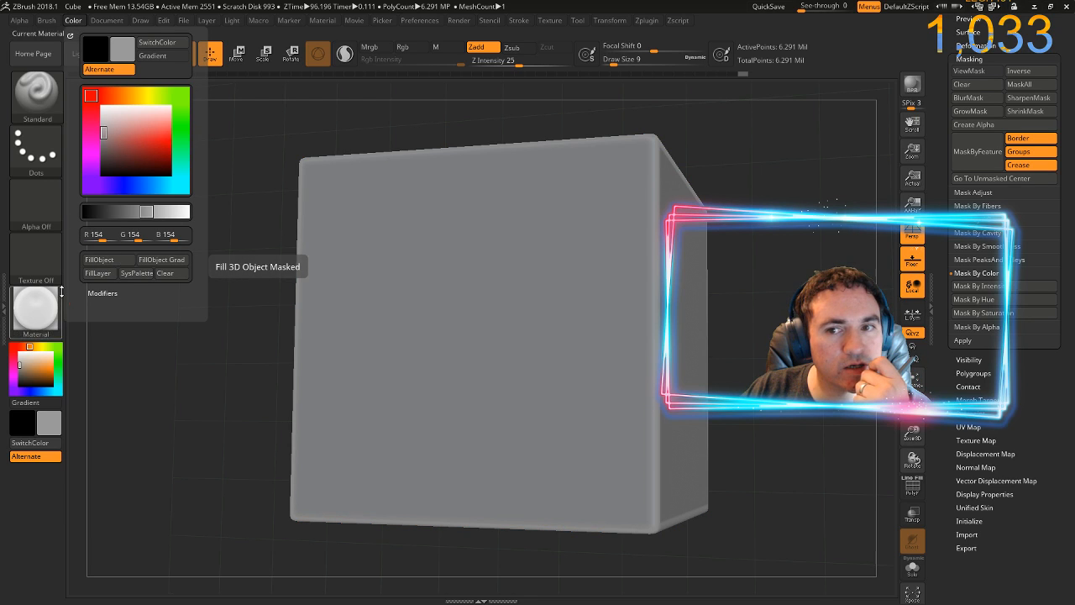
Square the grey cube's face to the view, send it through ZAppLink to Photoshop and update the open TempZAppLinkExport.psd
left_click_drag(198, 248, 196, 292)
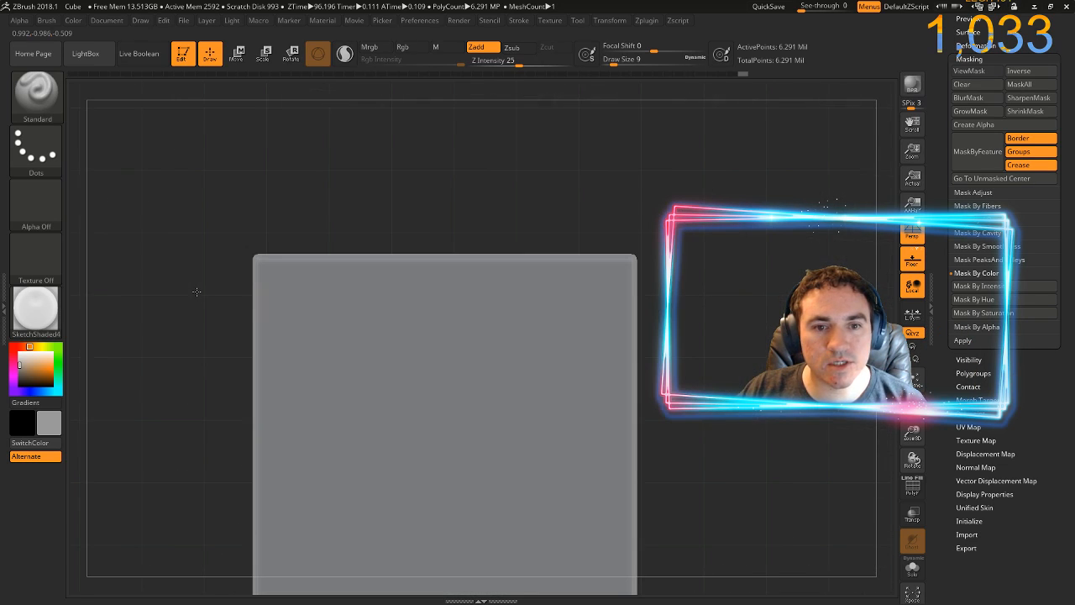
mouse_move(168, 435)
left_mouse_down()
mouse_move(309, 239)
mouse_move(286, 202)
mouse_move(324, 176)
mouse_move(226, 252)
mouse_move(193, 317)
mouse_move(226, 279)
left_mouse_up()
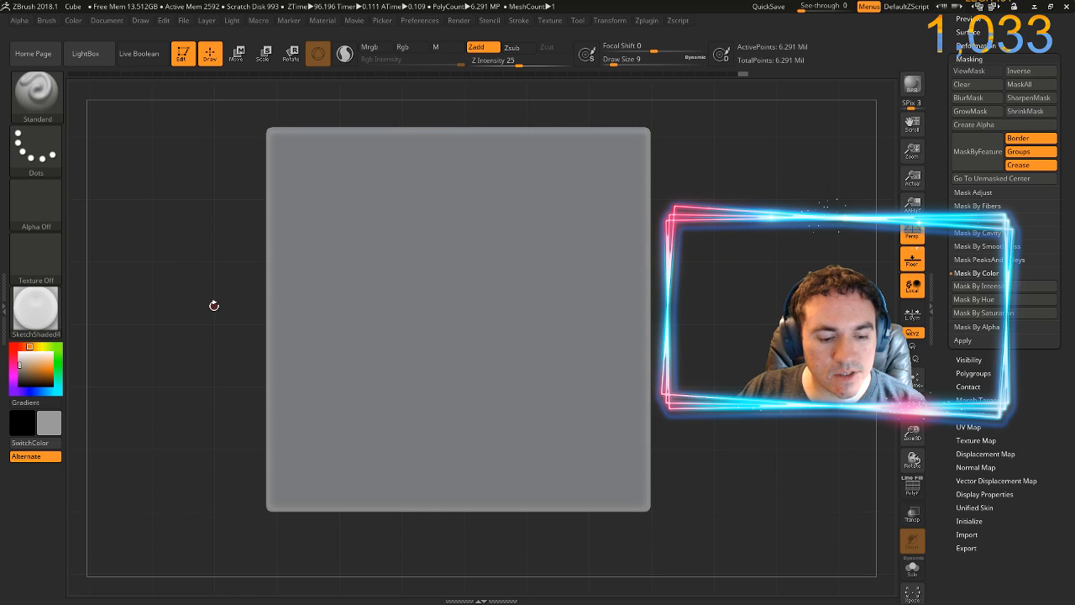
key("ctrl+shift+s")
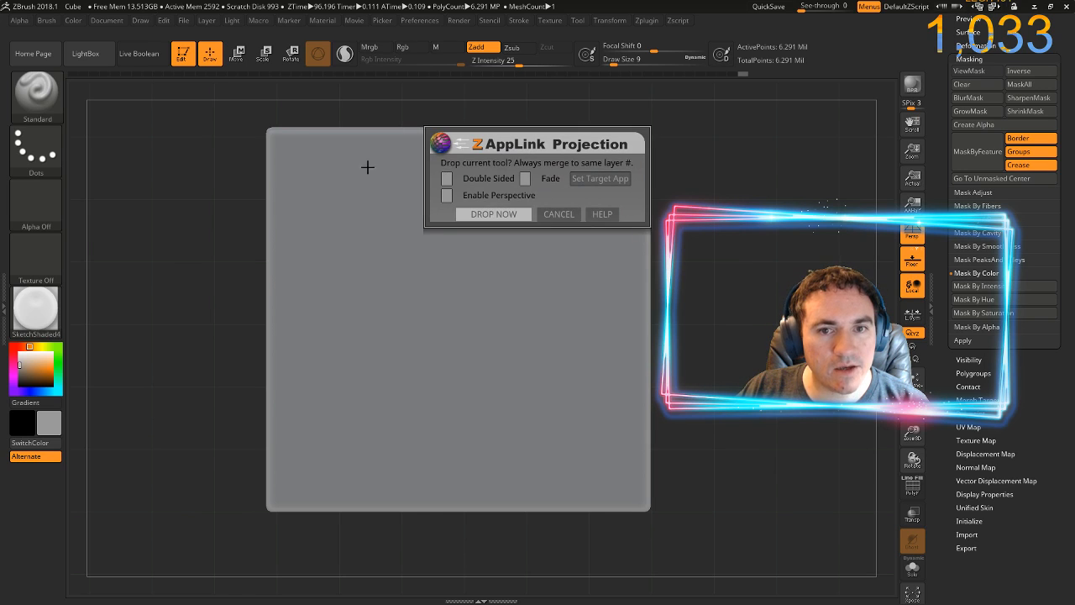
left_click(513, 215)
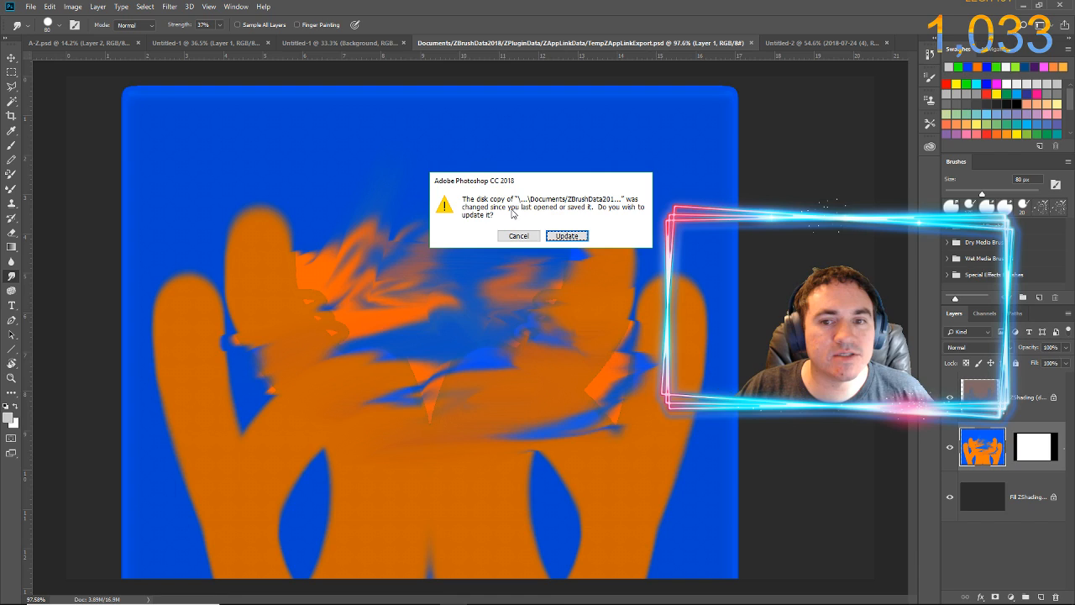
left_click(566, 235)
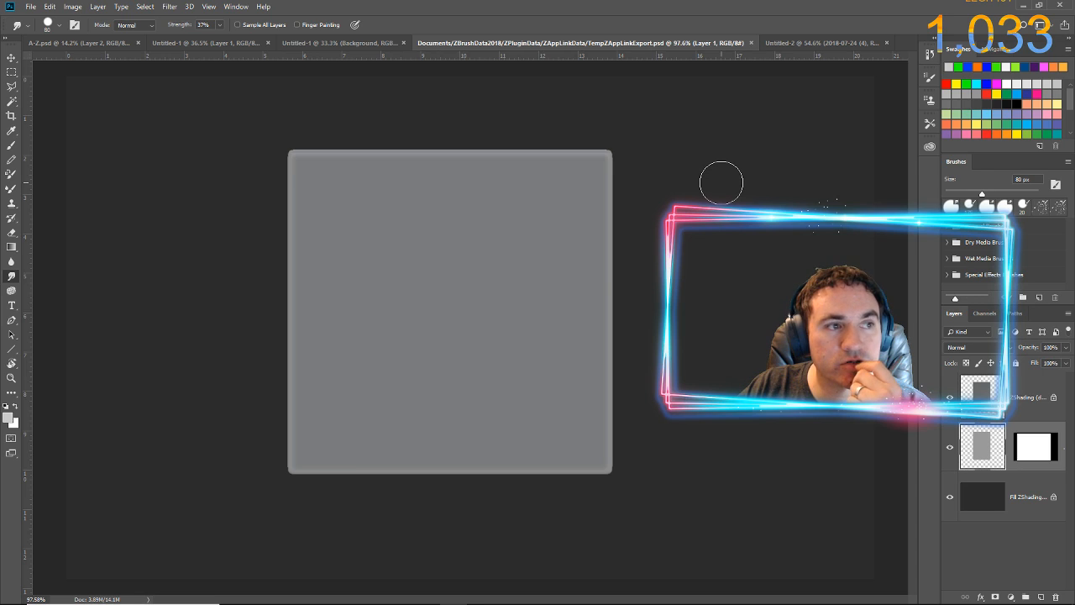
Place the abstract-3292566 glitter image from the Pixabay folder over the cube's face and scale it to about 154%
mouse_move(561, 596)
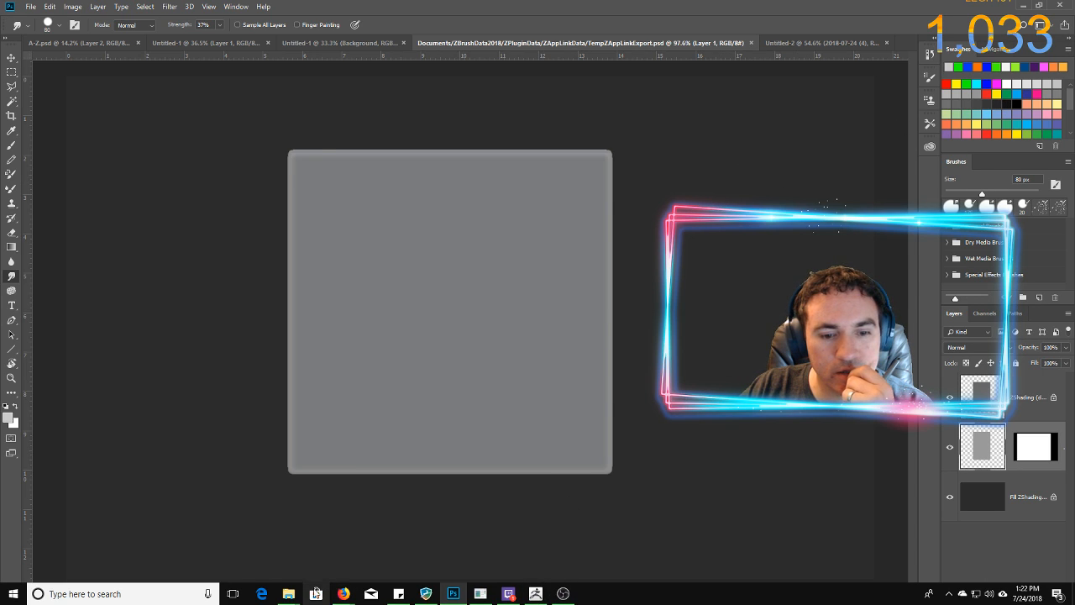
mouse_move(288, 592)
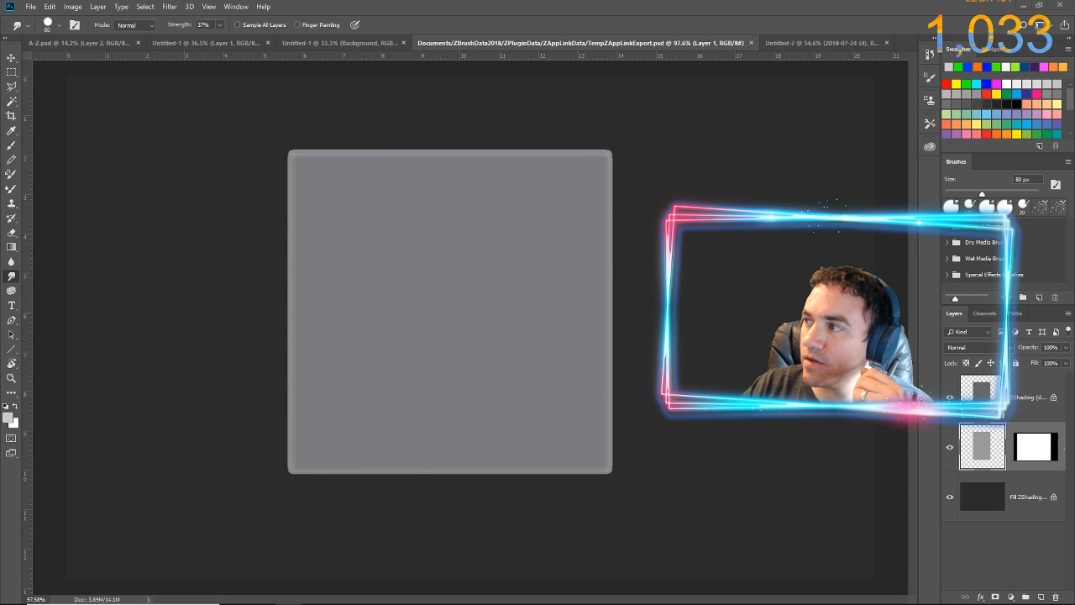
left_click_drag(1074, 220, 669, 180)
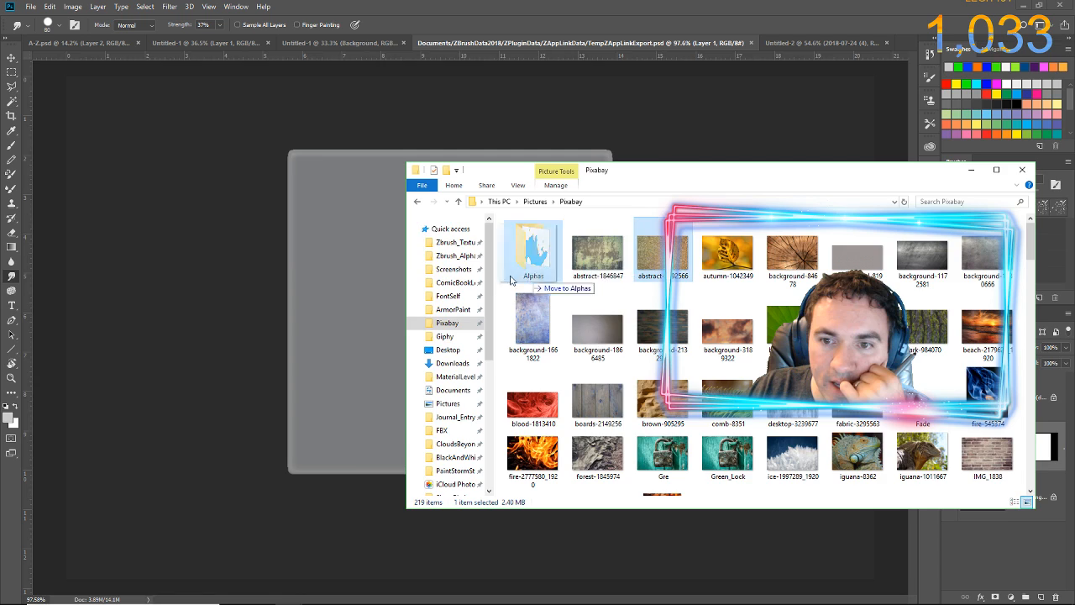
left_click(266, 249)
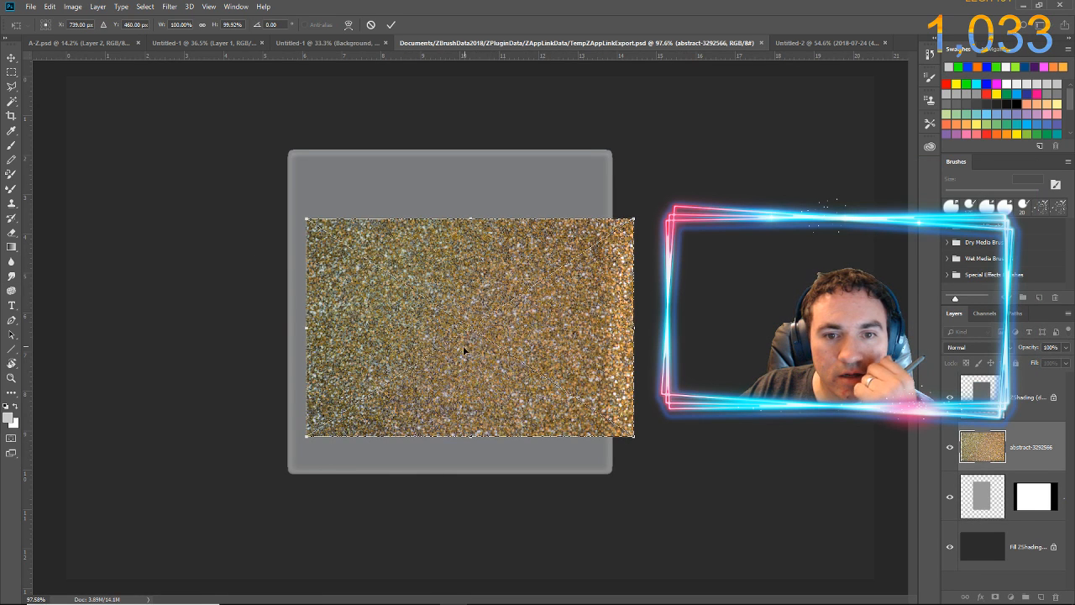
left_click_drag(456, 356, 438, 339)
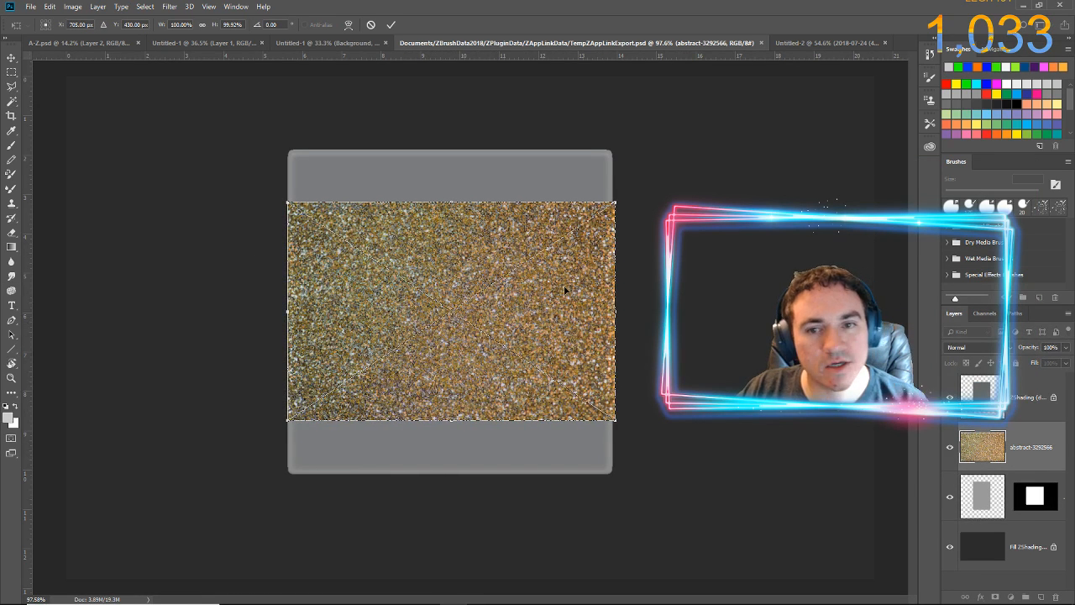
left_click_drag(622, 199, 728, 167)
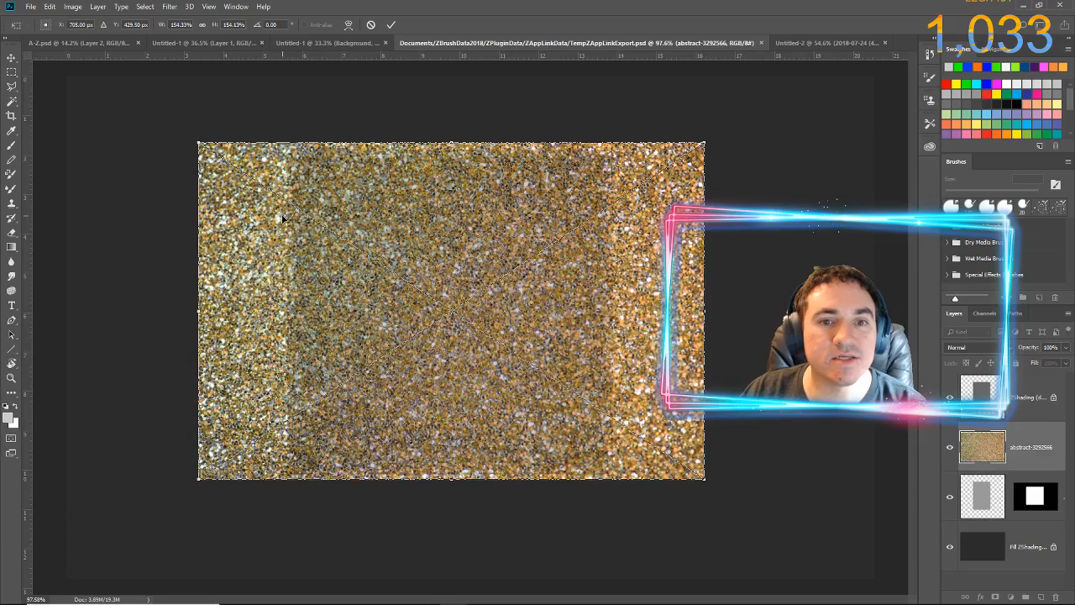
key("Return")
key("r")
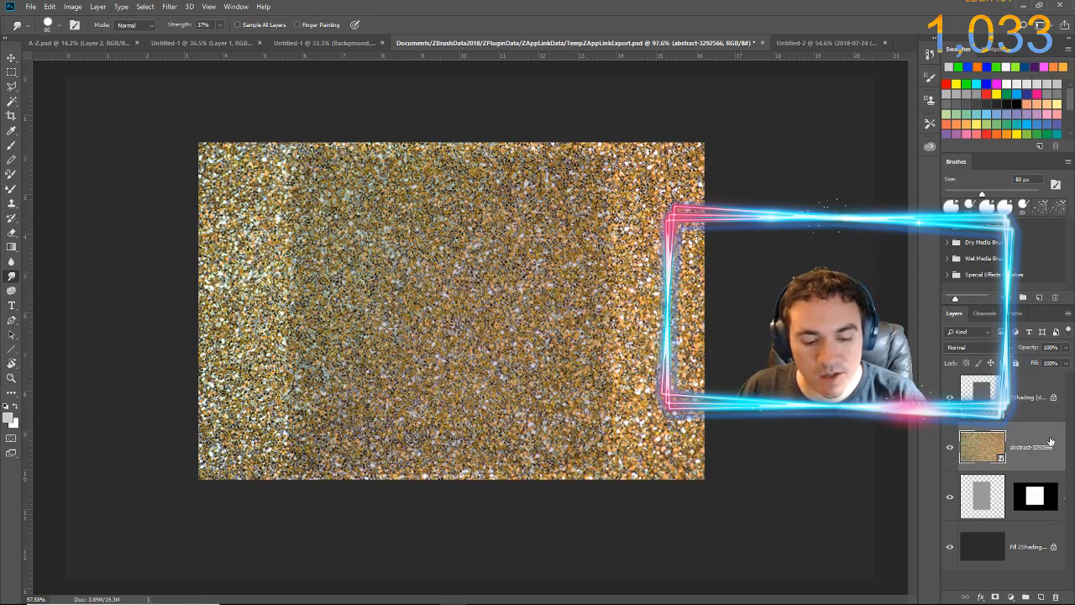
Duplicate the glitter texture layer repeatedly until there are 19 copies
key("ctrl+j")
key("ctrl+j")
key("ctrl+j")
key("ctrl+j")
key("ctrl+j")
key("ctrl+j")
key("ctrl+j")
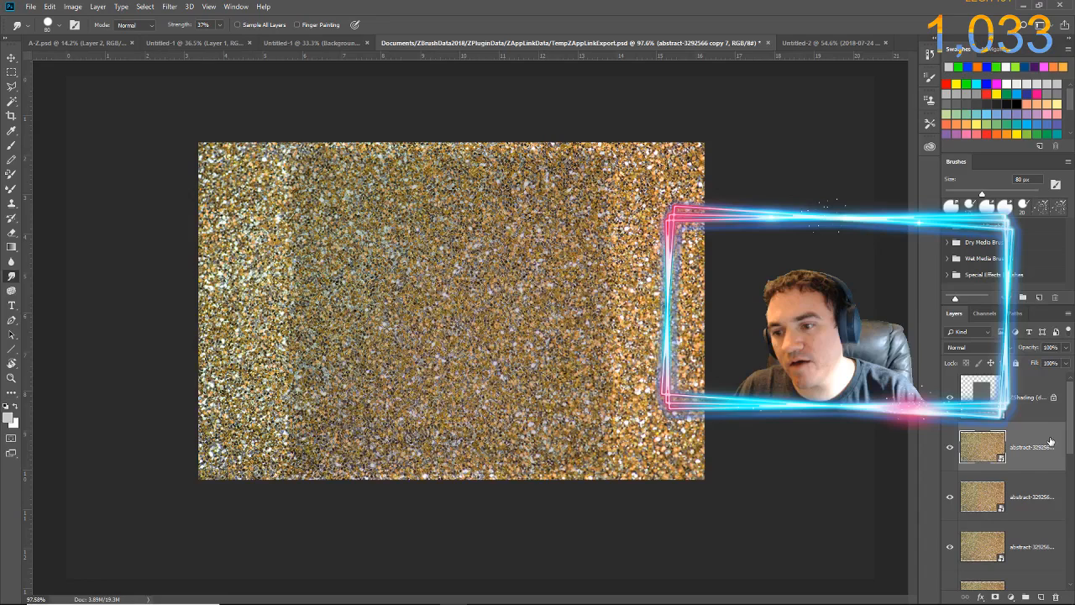
key("ctrl+j")
key("ctrl+j")
key("ctrl+j")
key("ctrl+j")
key("ctrl+j")
key("ctrl+j")
key("ctrl+j")
key("ctrl+j")
key("ctrl+j")
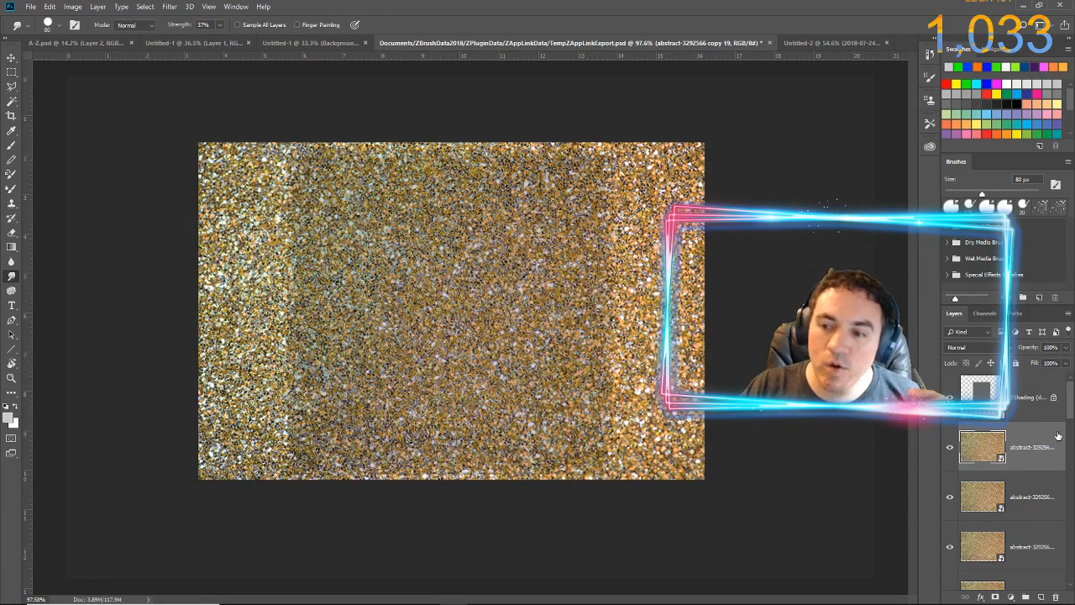
Select the whole stack of glitter texture layers and duplicate it repeatedly until there are 99 copies
scroll(1057, 436, "down", 2)
scroll(1056, 436, "down", 8)
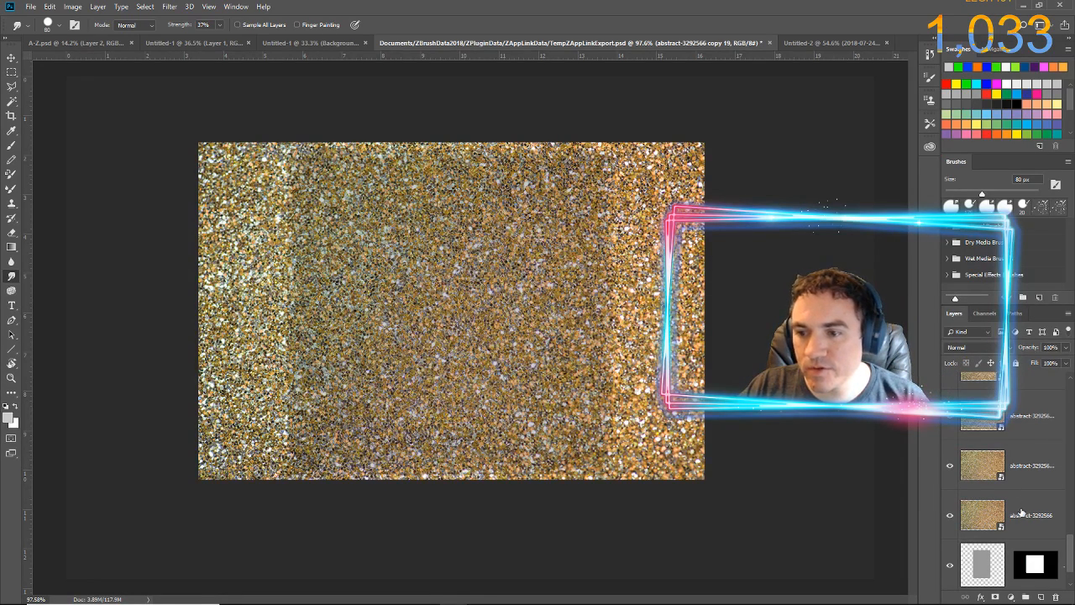
left_click(1020, 508, "shift")
scroll(1026, 511, "up", 8)
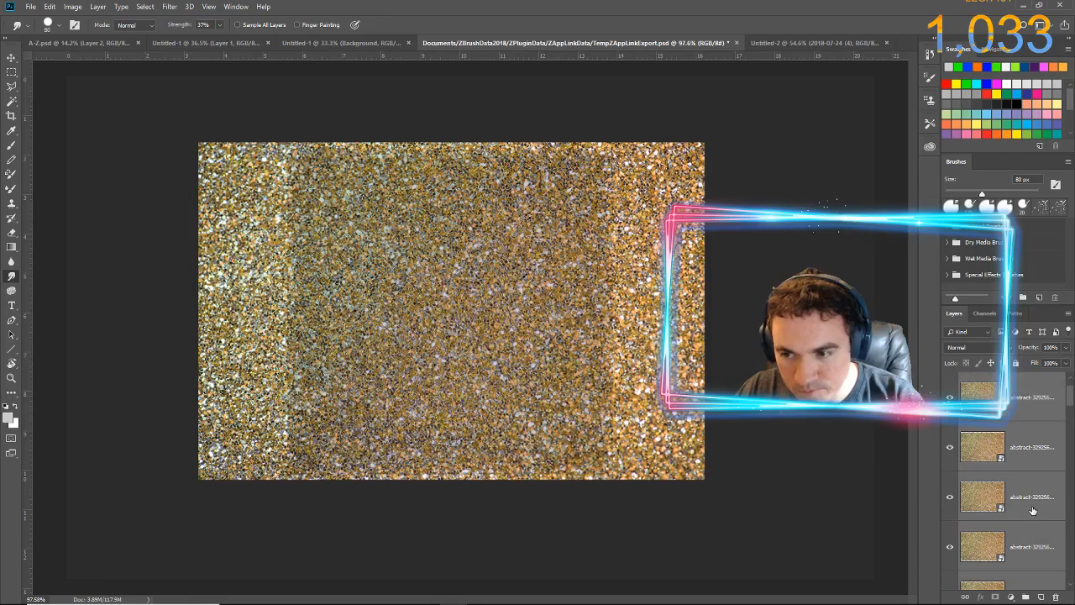
left_click(1033, 407)
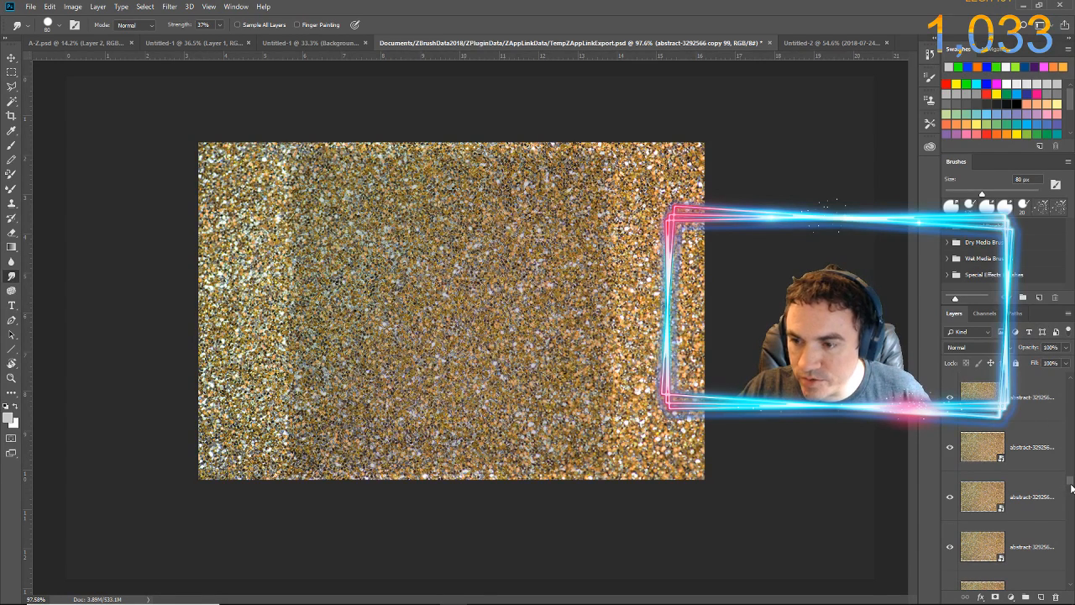
Hide and reshow the ZShading layer to compare the glitter texture with and without the shading
left_click_drag(1071, 487, 1073, 396)
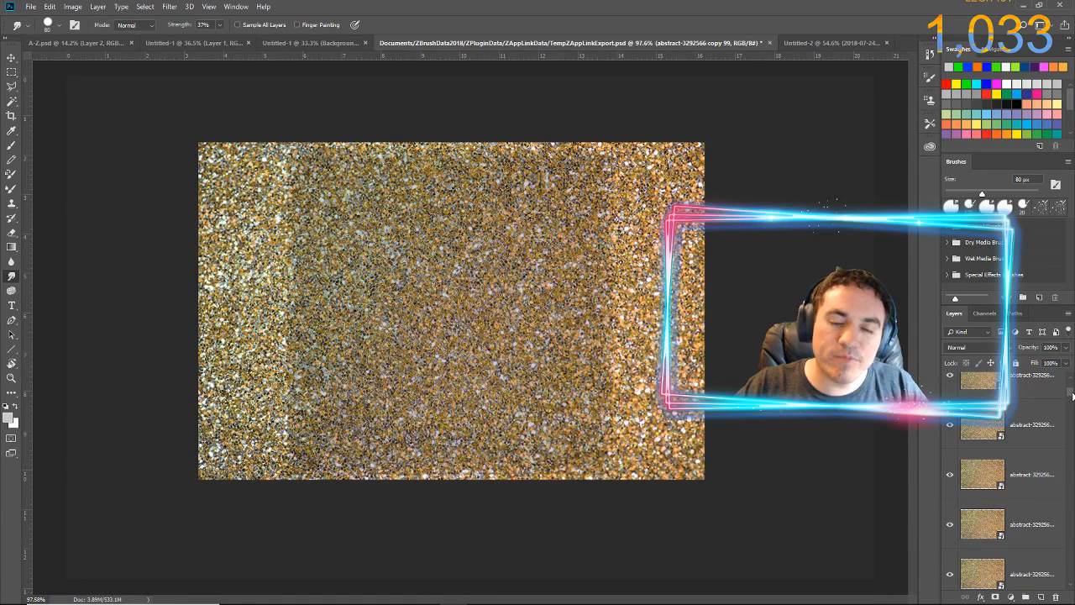
left_click_drag(1073, 395, 1072, 386)
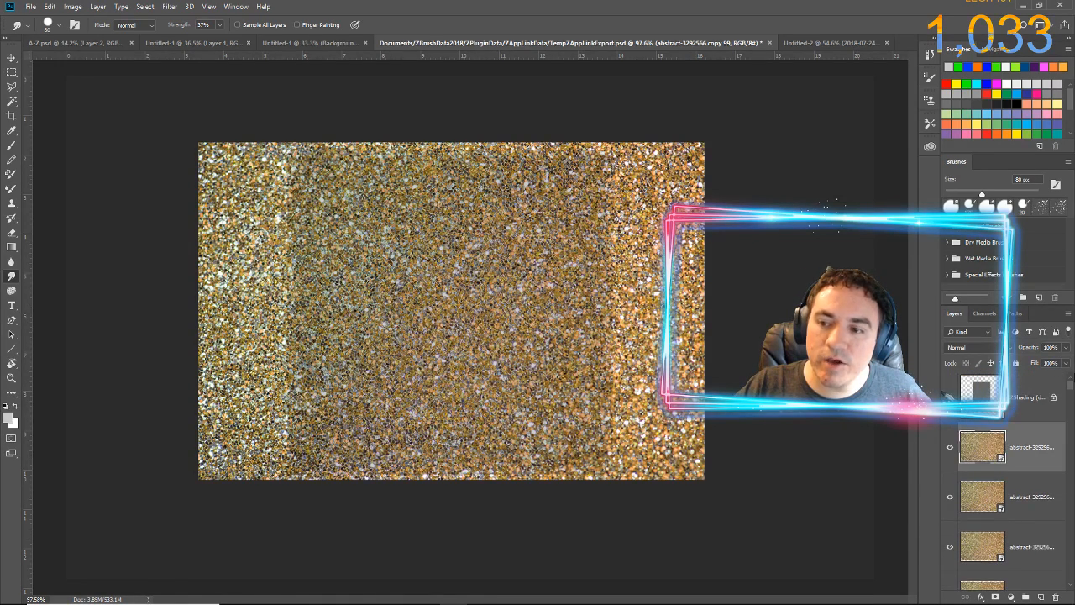
left_click(1025, 403)
left_click(950, 396)
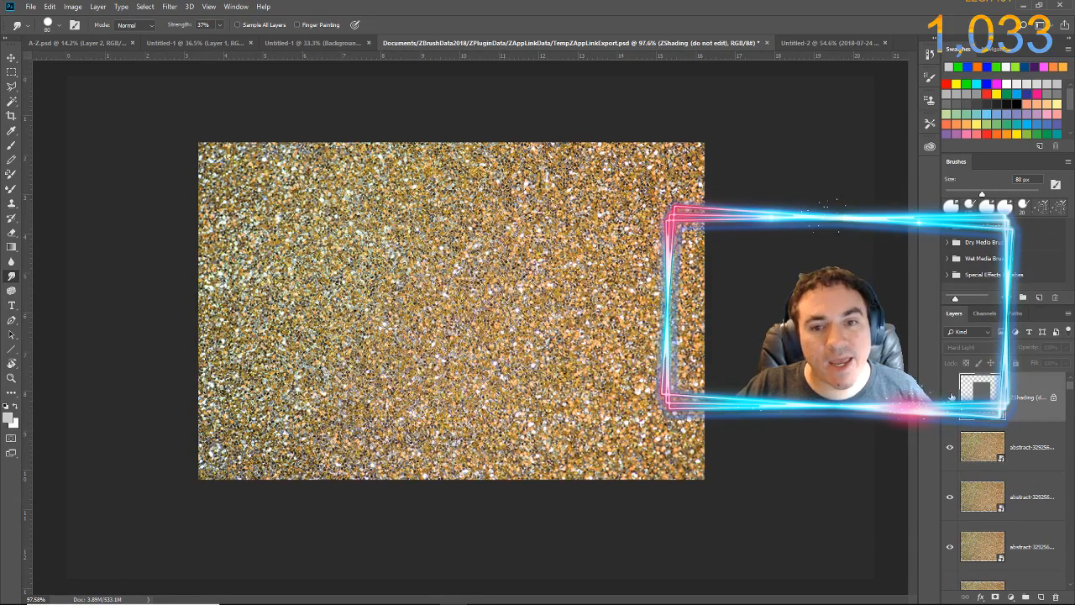
left_click(950, 397)
Merge all the glitter texture copies into one layer and merge it down onto Layer 1, preserving the layer mask
left_click(1014, 449)
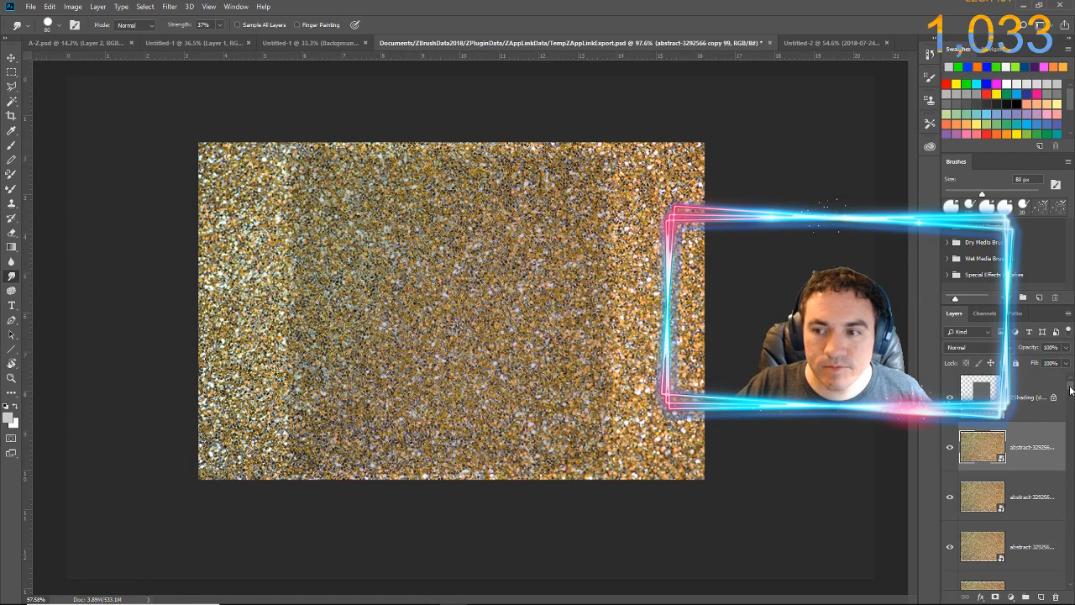
left_click_drag(1070, 387, 1069, 580)
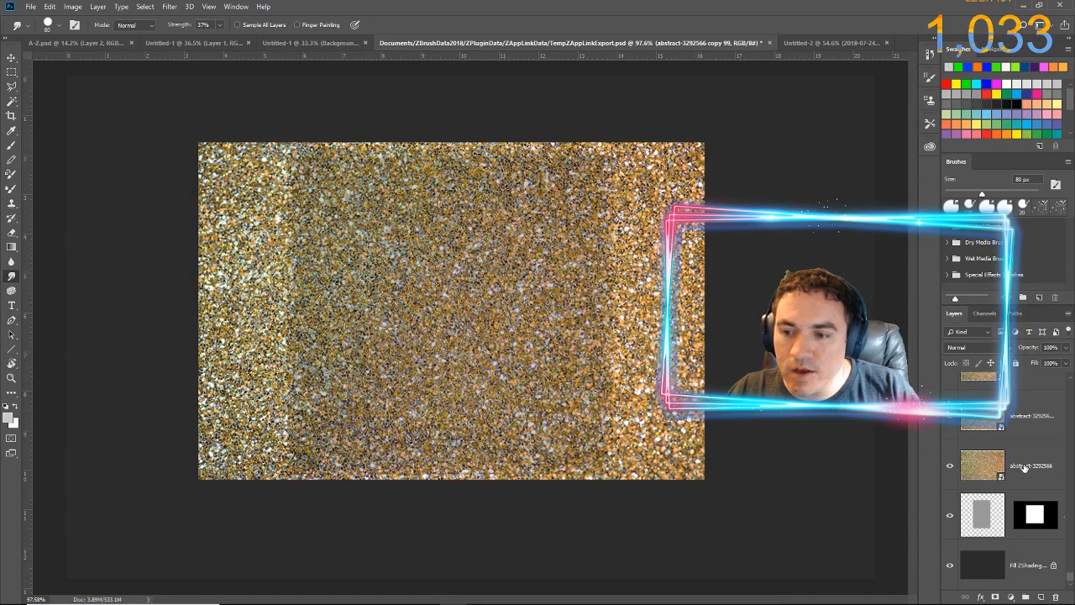
left_click(1028, 468)
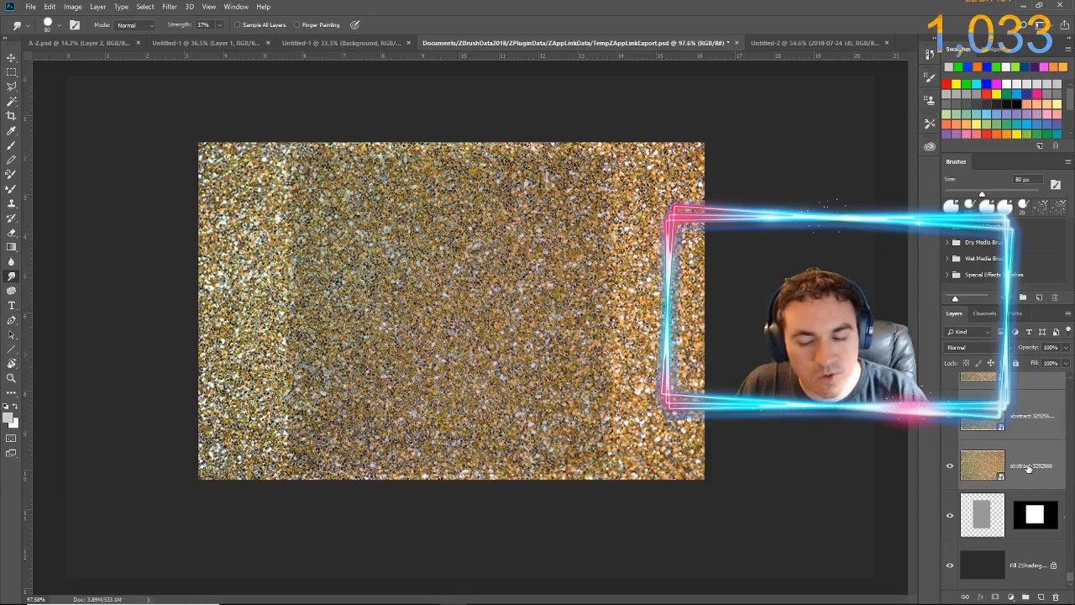
key("Delete")
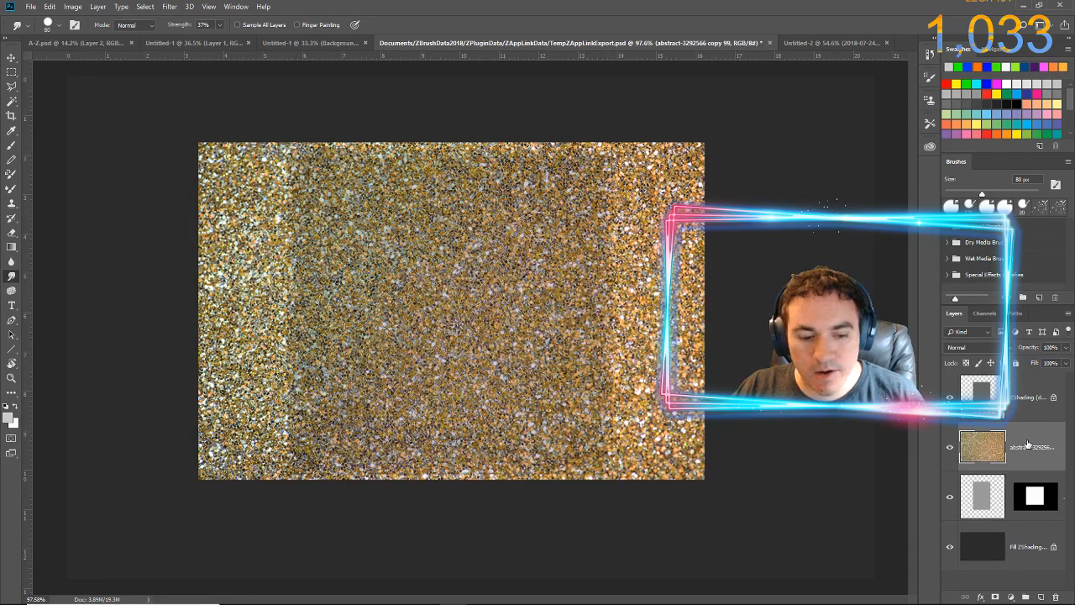
key("ctrl+e")
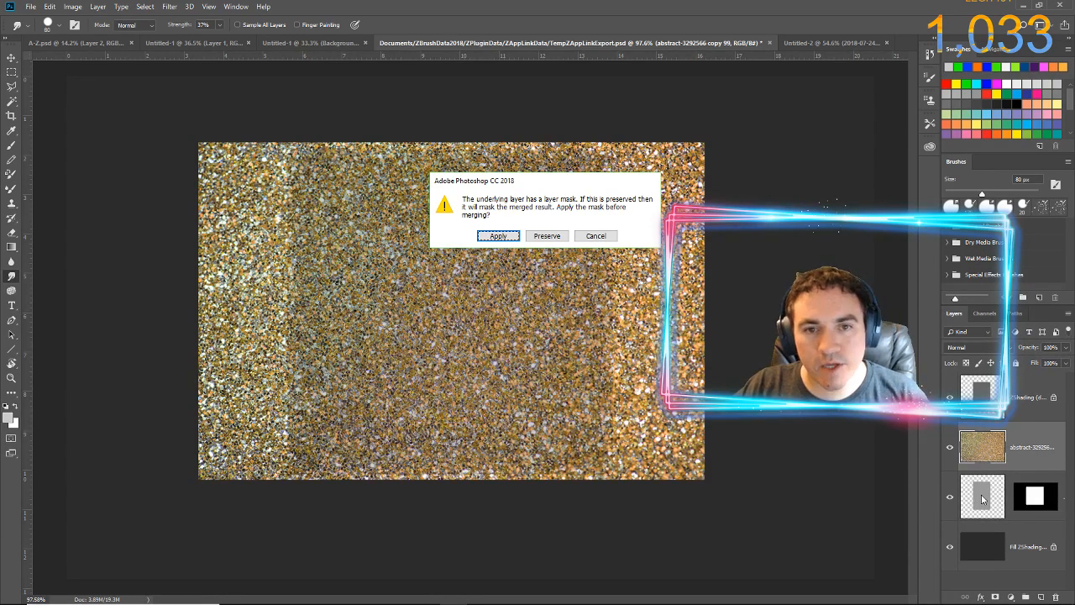
left_click(547, 235)
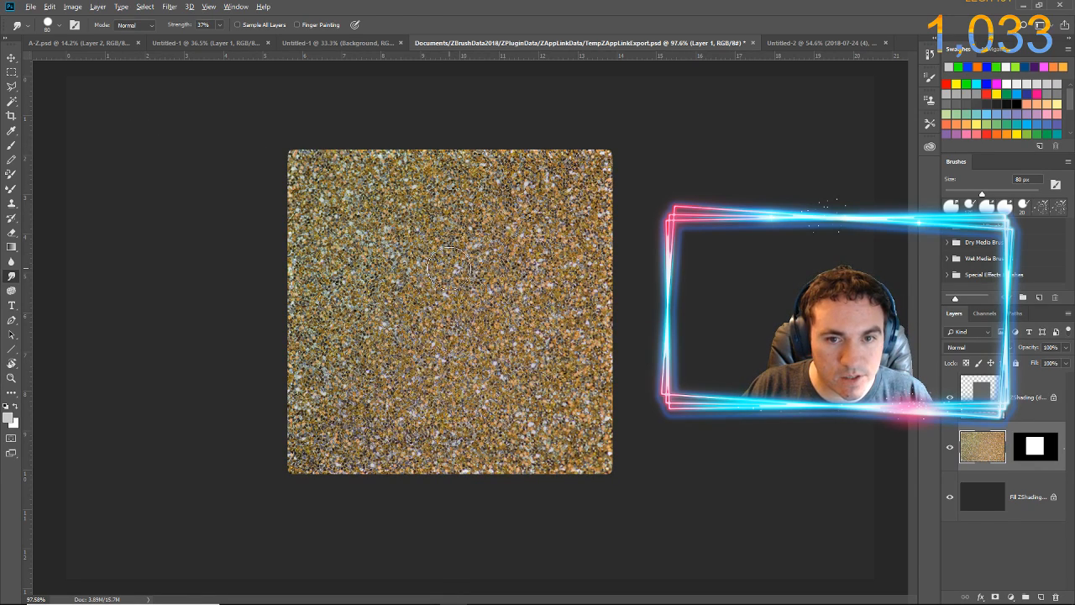
Select several of the brightest whitish flecks in the glitter texture with the Magic Wand, adding each to the selection
scroll(460, 285, "up", 5)
scroll(459, 285, "up", 6)
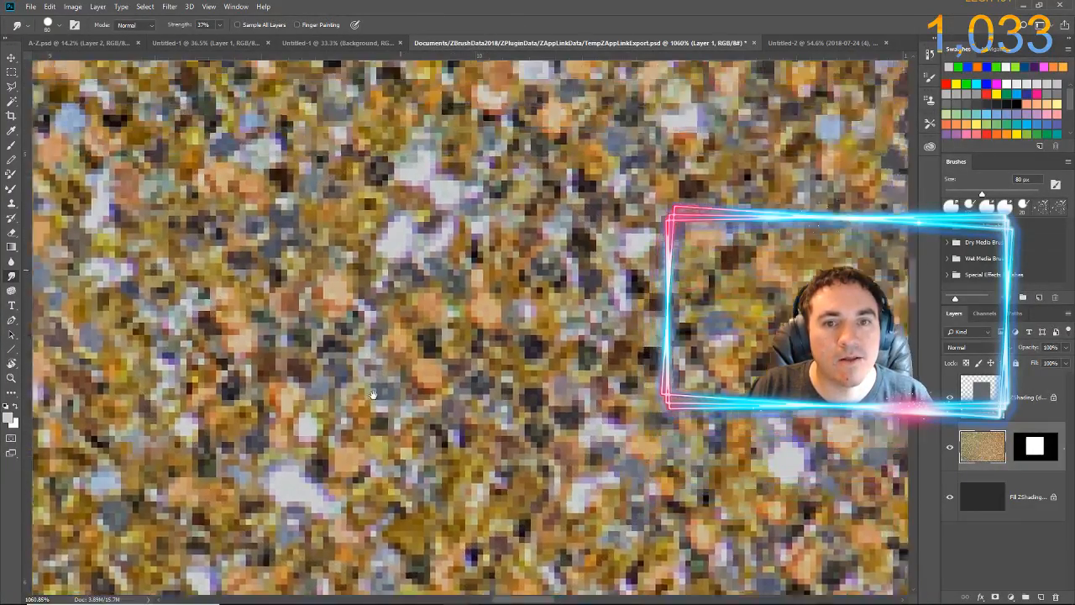
left_click_drag(374, 395, 364, 450)
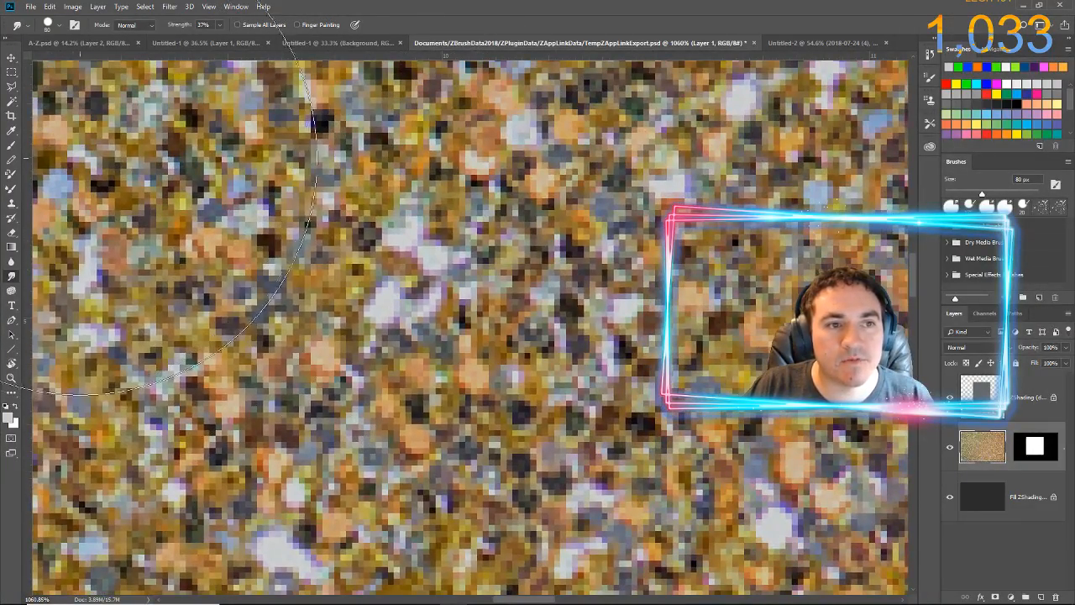
left_click(12, 88)
left_click(13, 100)
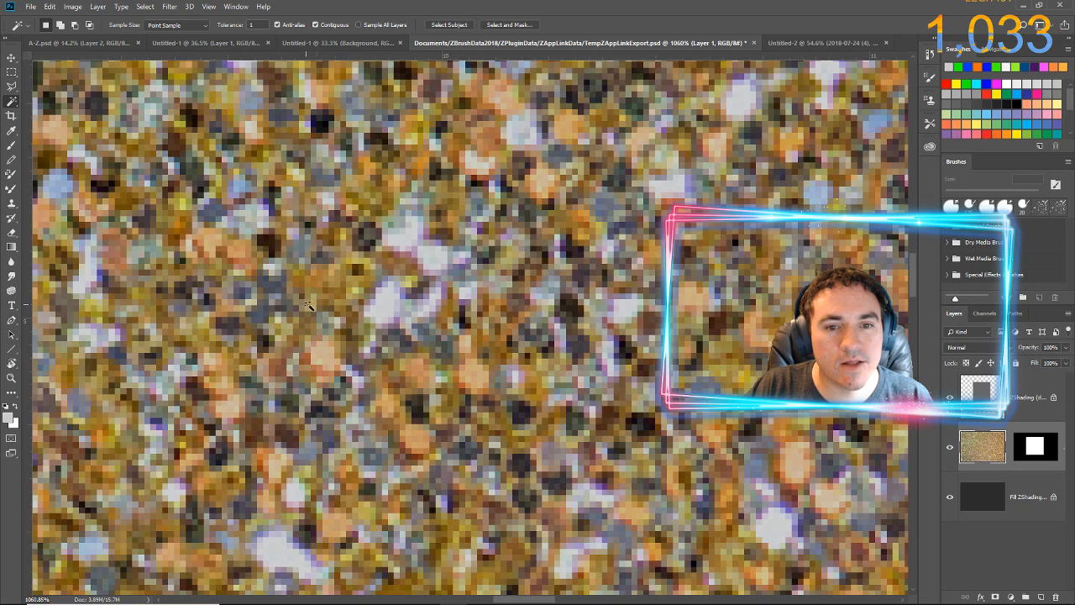
left_click(386, 302)
left_click(428, 255, "shift")
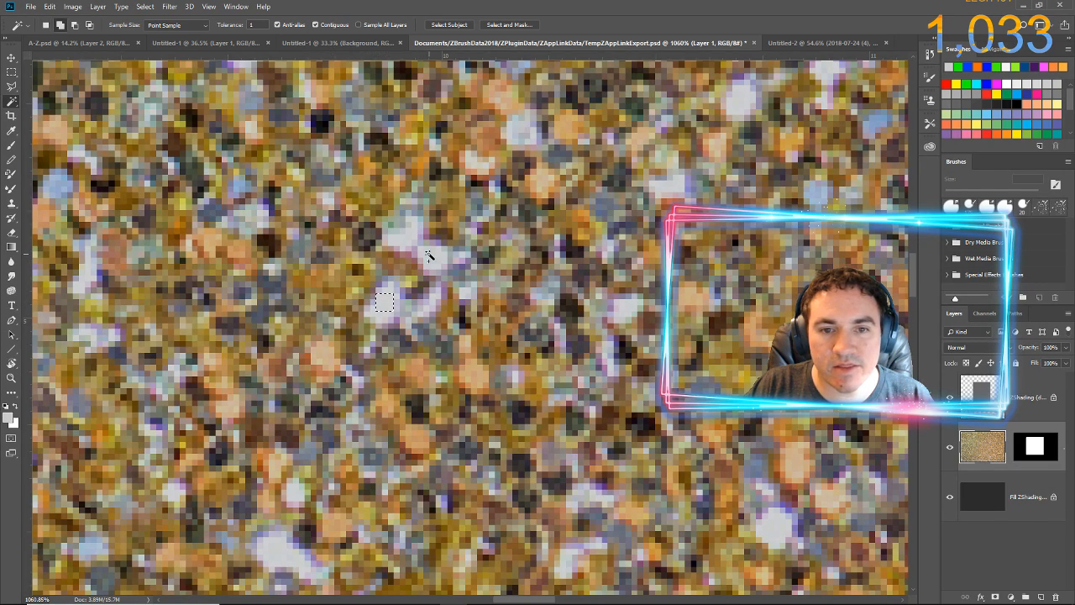
left_click(397, 233, "shift")
left_click(521, 127, "shift")
left_click(675, 184, "shift")
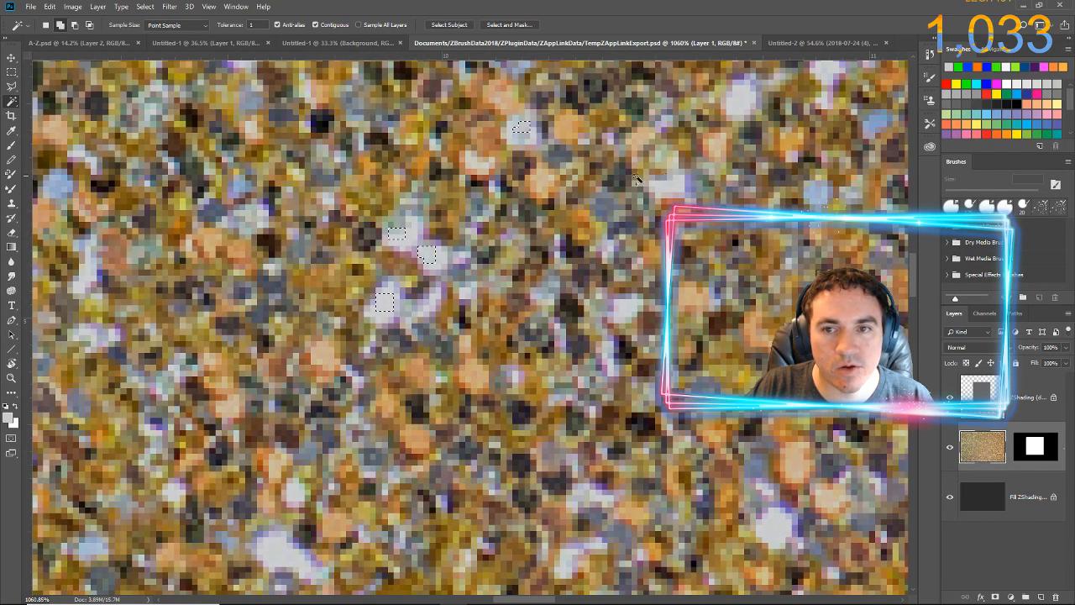
left_click(431, 308, "shift")
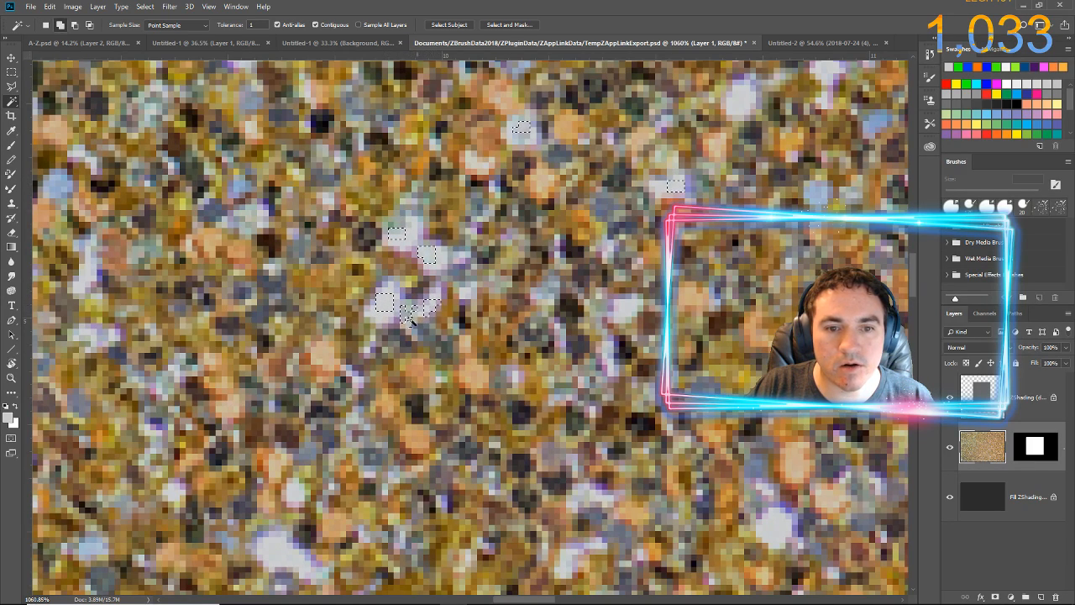
left_click(356, 388, "shift")
left_click(605, 353, "shift")
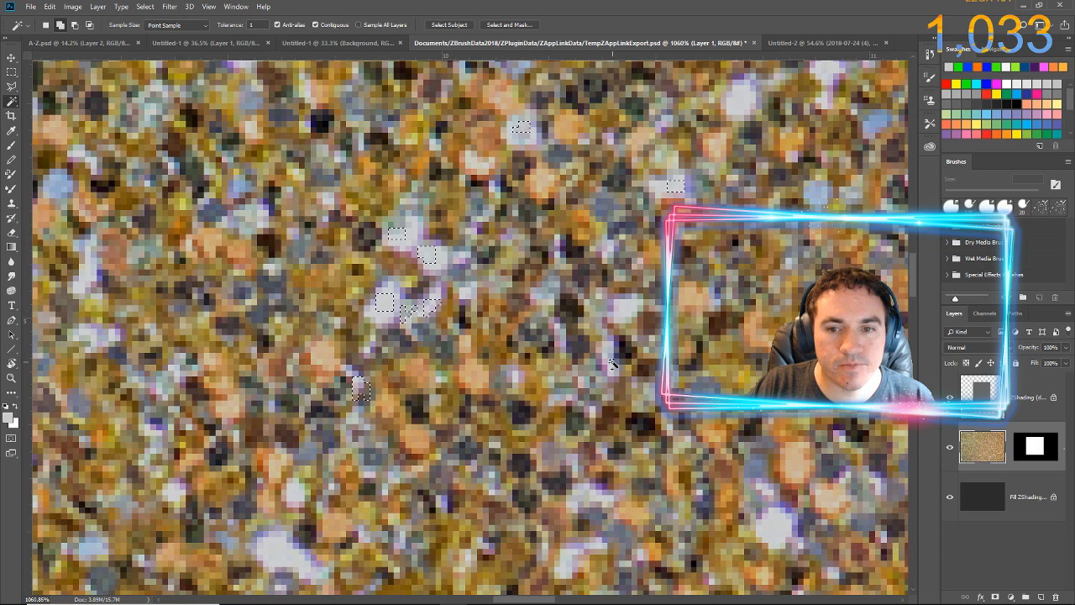
Set the foreground colour to pure red (ff0000)
left_click(10, 415)
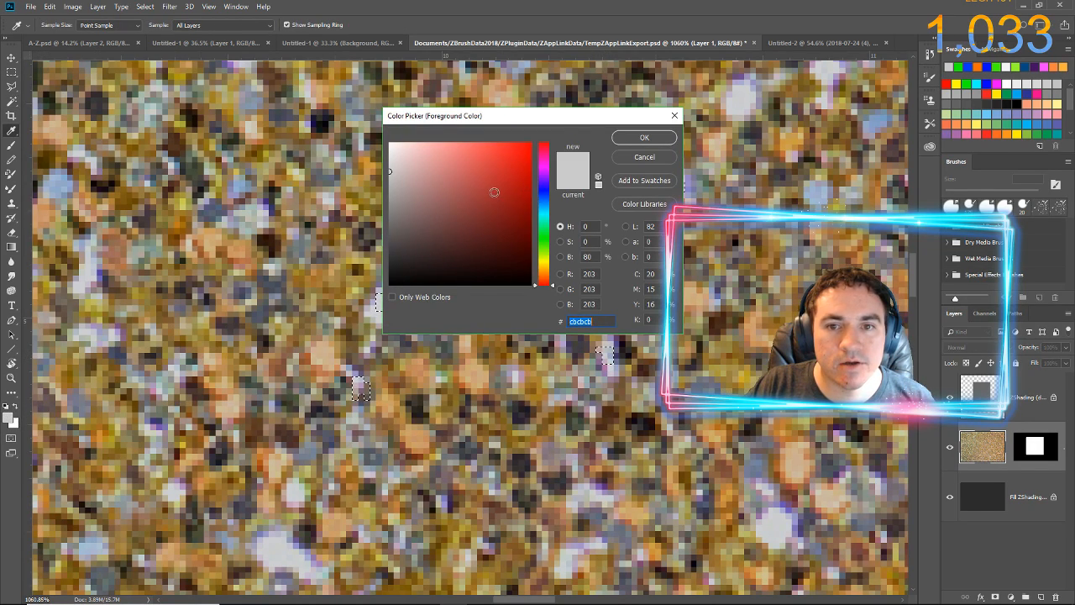
type("ff0000")
left_click(666, 141)
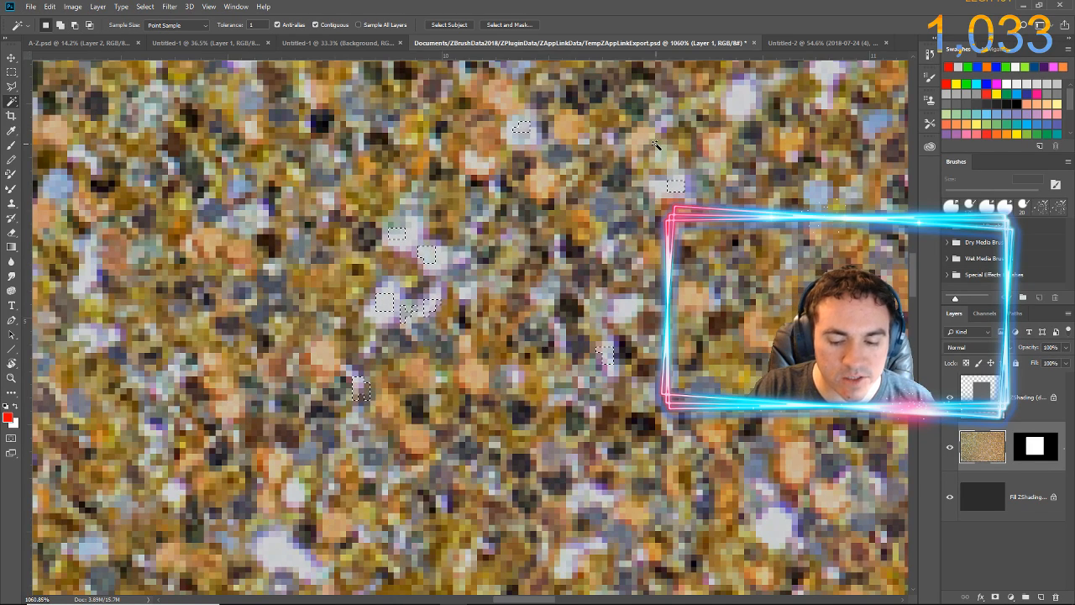
Fill the selected whitish flecks of the glitter texture with the red foreground colour and clear the selection
key("alt+BackSpace")
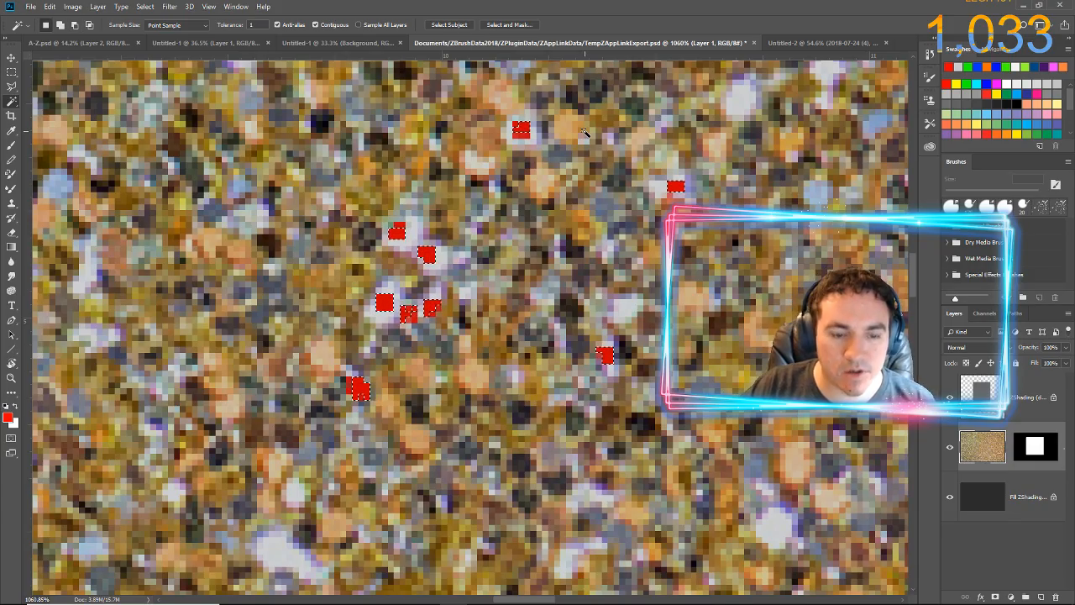
key("ctrl+d")
scroll(573, 129, "down", 8)
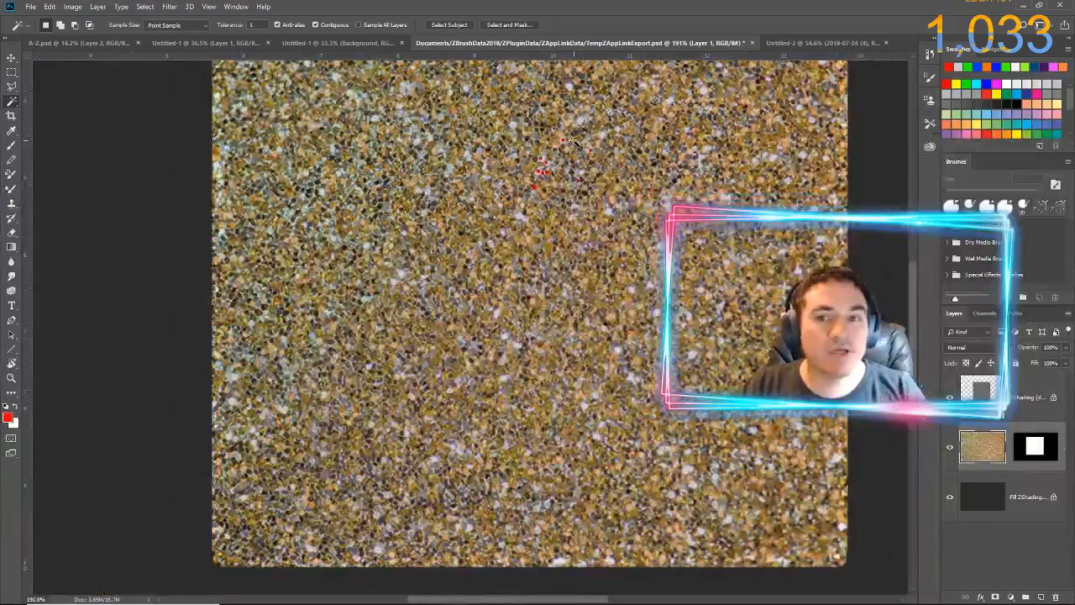
left_click_drag(579, 138, 541, 213)
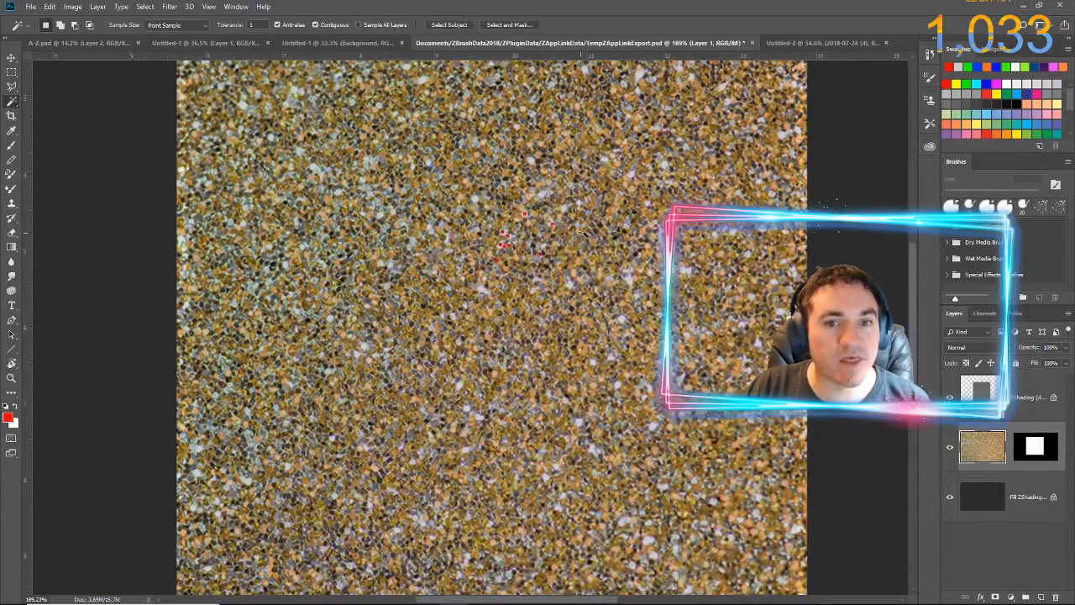
scroll(591, 220, "down", 2)
left_click_drag(565, 213, 544, 235)
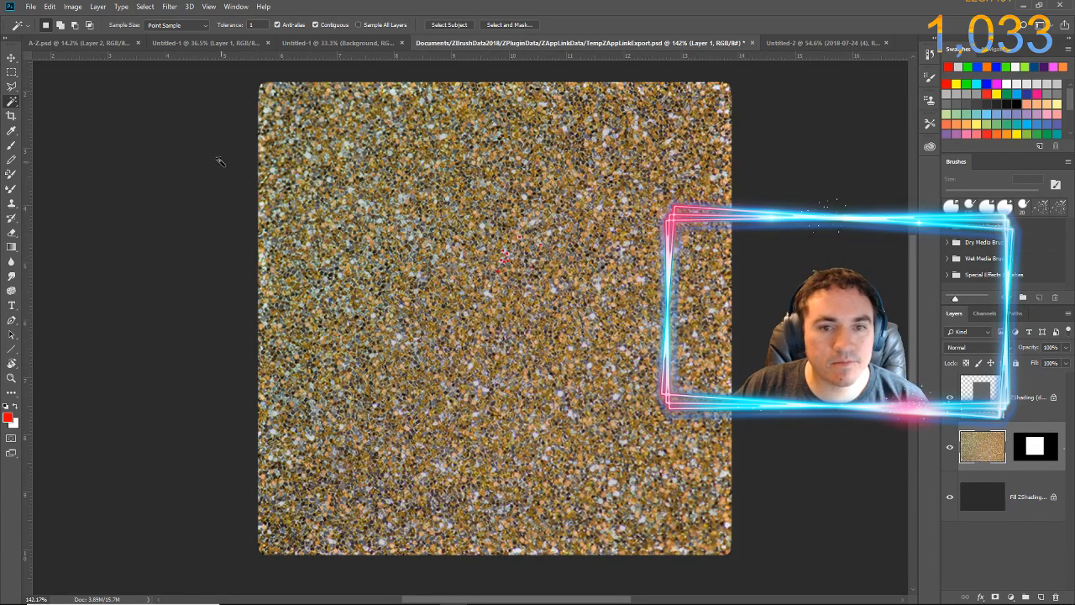
Hide and reshow the ZShading layer, the glitter Layer 1 and the Fill ZShading layer in turn to check what each contributes
left_click(32, 10)
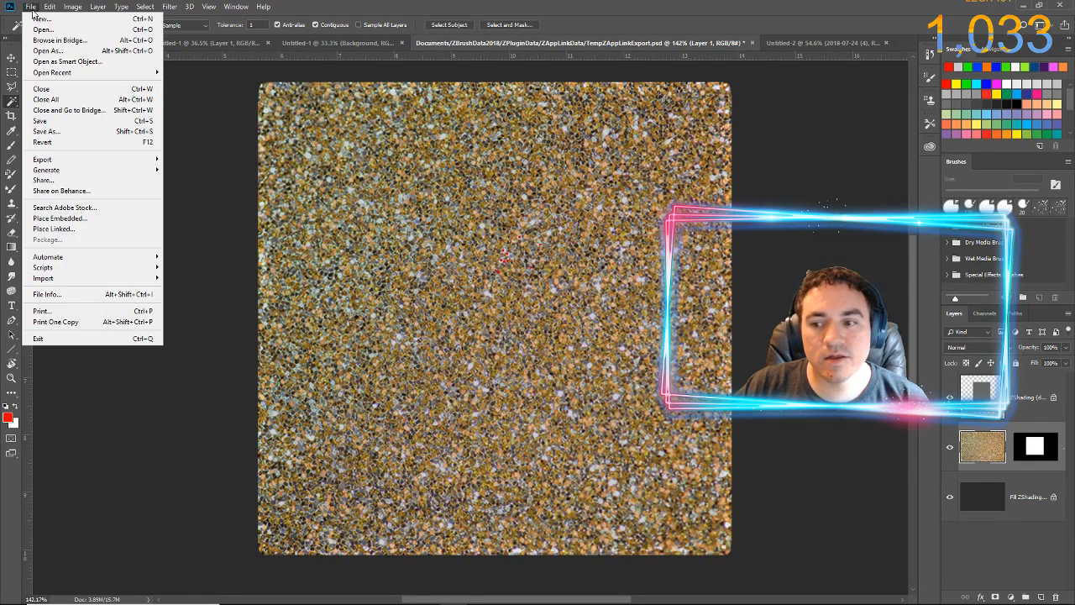
left_click(32, 11)
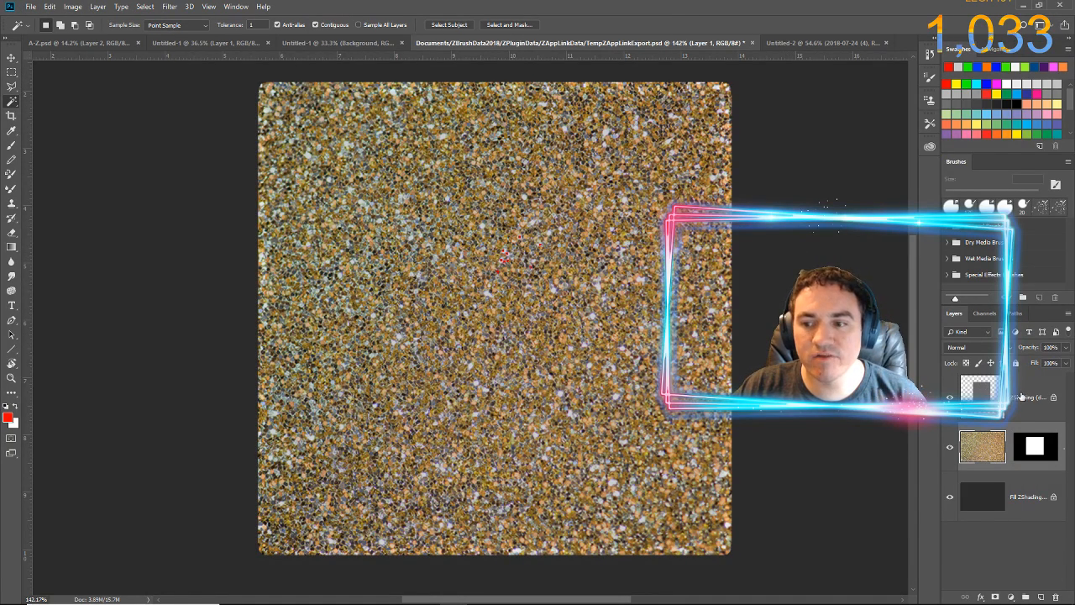
left_click(949, 396)
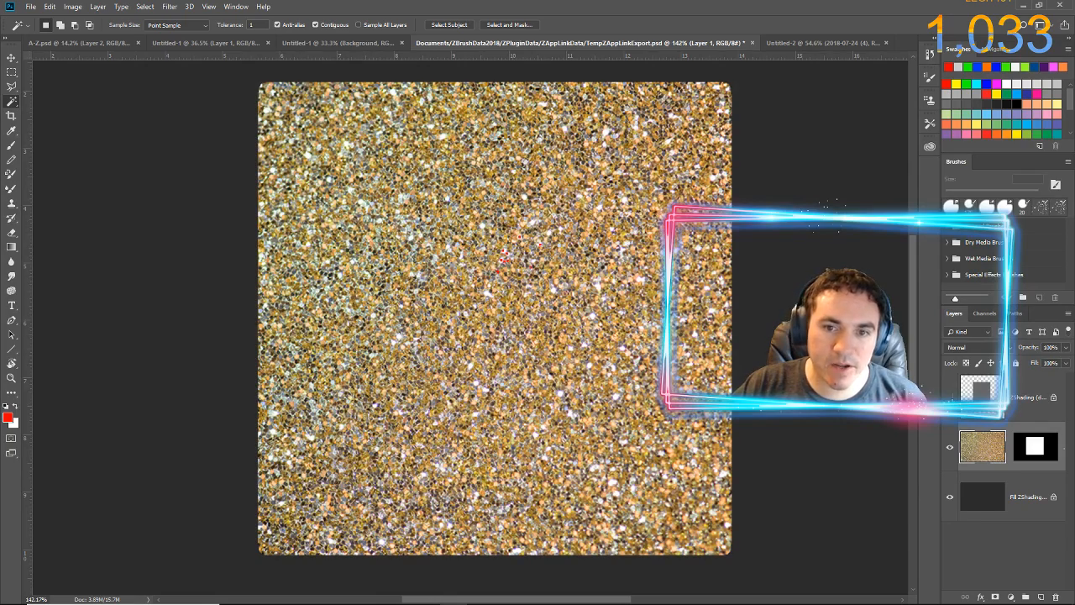
left_click(950, 397)
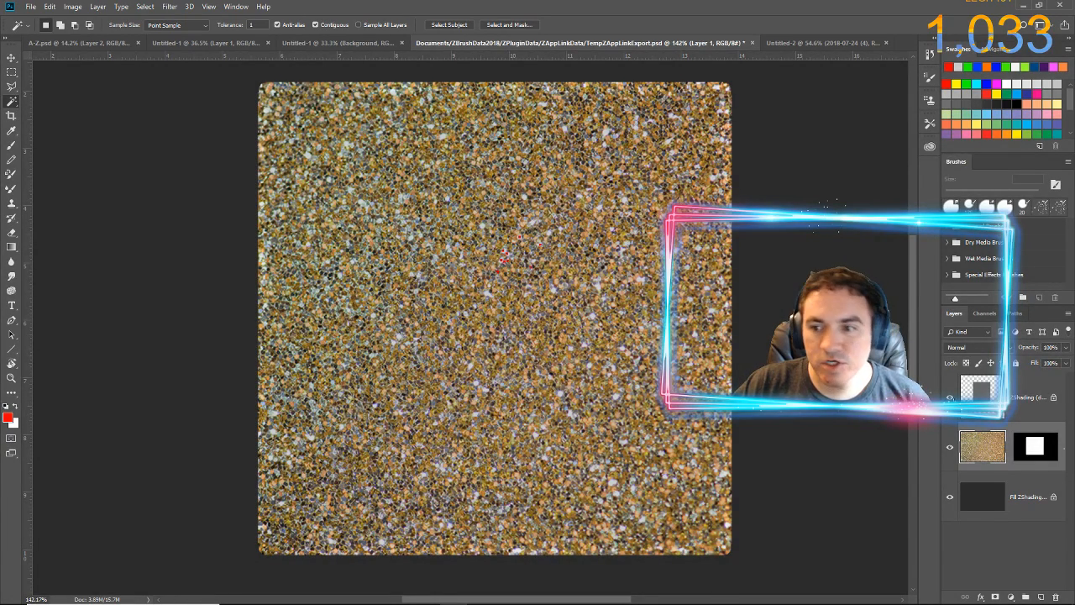
left_click(950, 397)
left_click(949, 398)
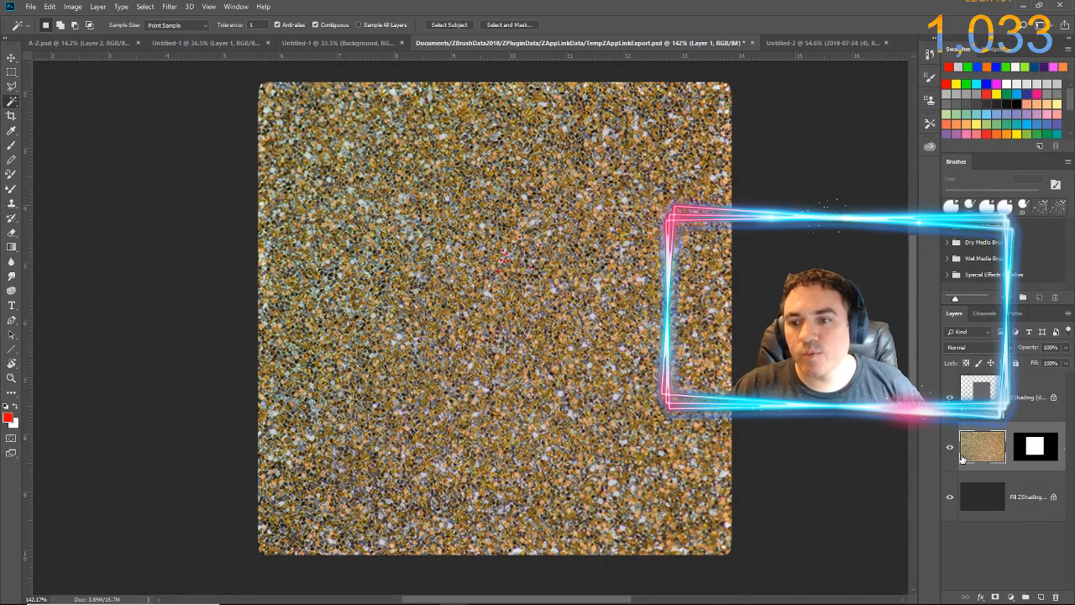
left_click(950, 448)
left_click(950, 447)
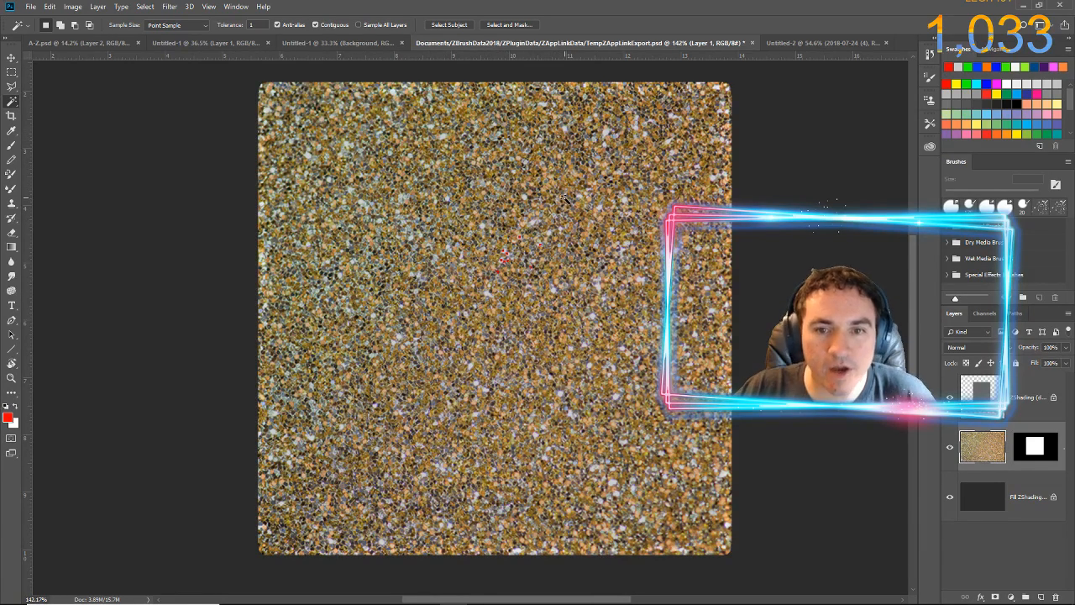
left_click(949, 498)
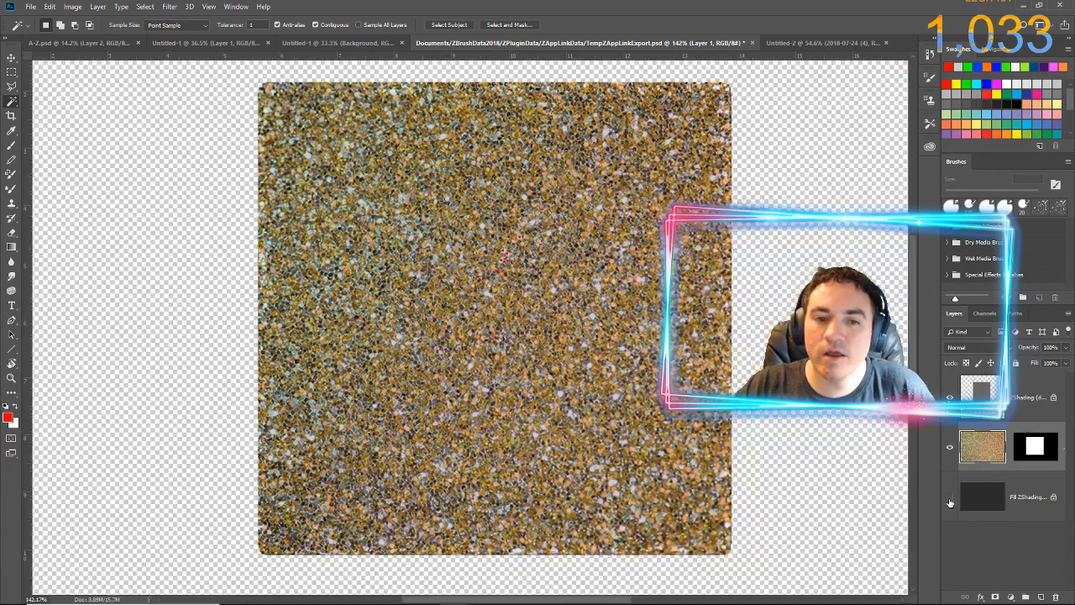
left_click(949, 499)
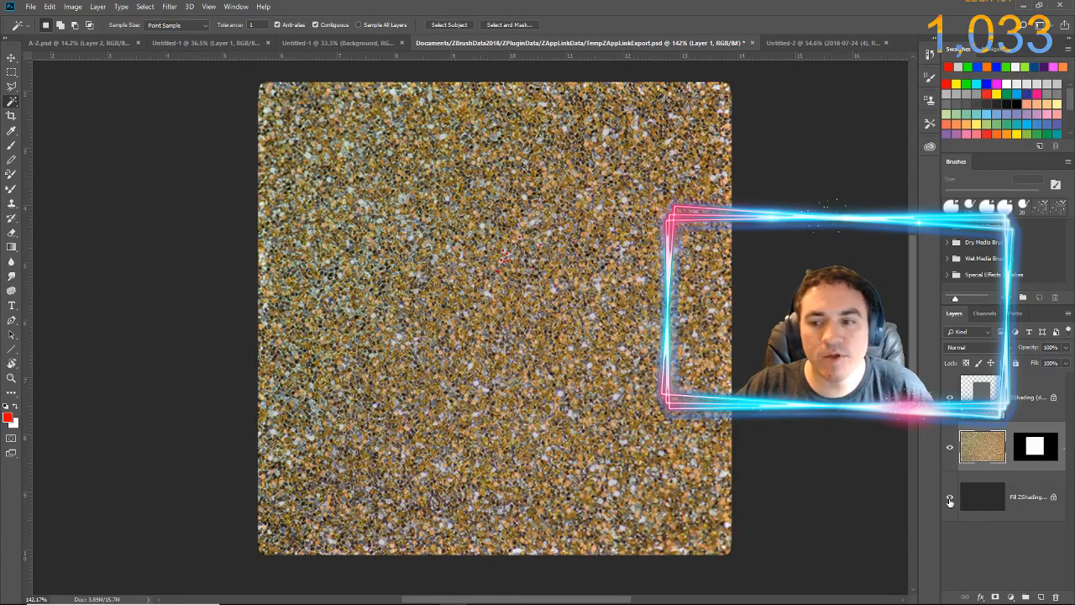
left_click(950, 499)
left_click(949, 499)
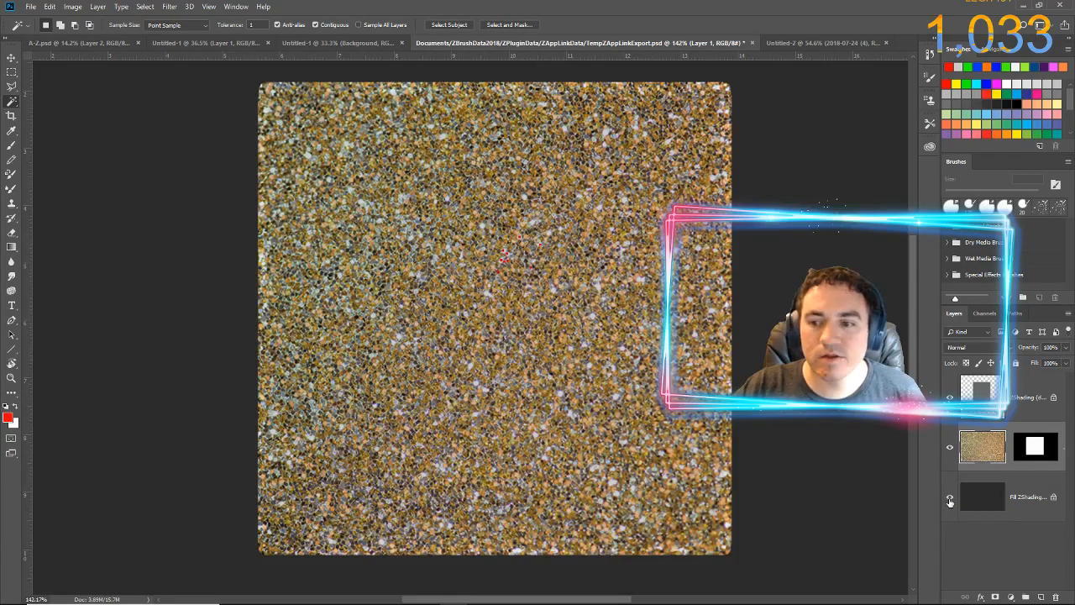
Save the exported document, switch to ZBrush, and re-enter it so the edited texture is picked up onto the cube
left_click(35, 9)
left_click(46, 120)
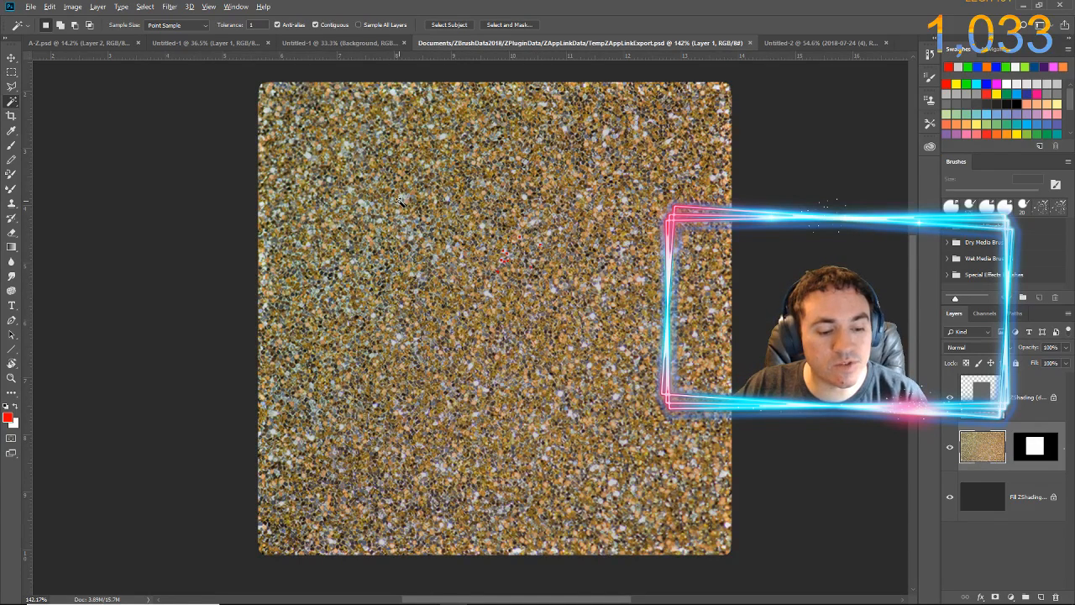
key("alt+Tab")
key("alt+Tab")
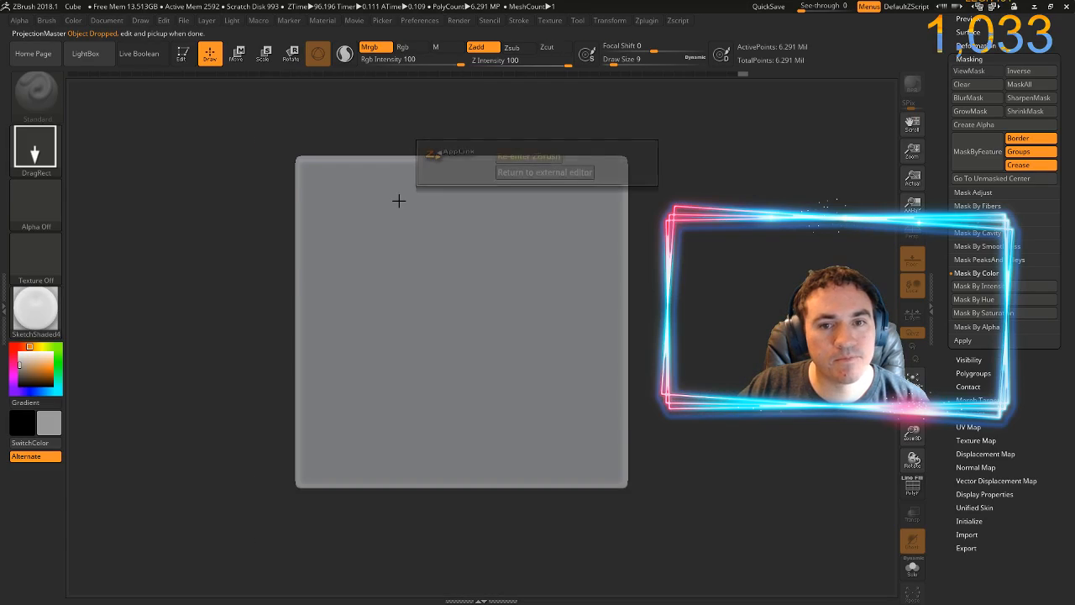
left_click(505, 156)
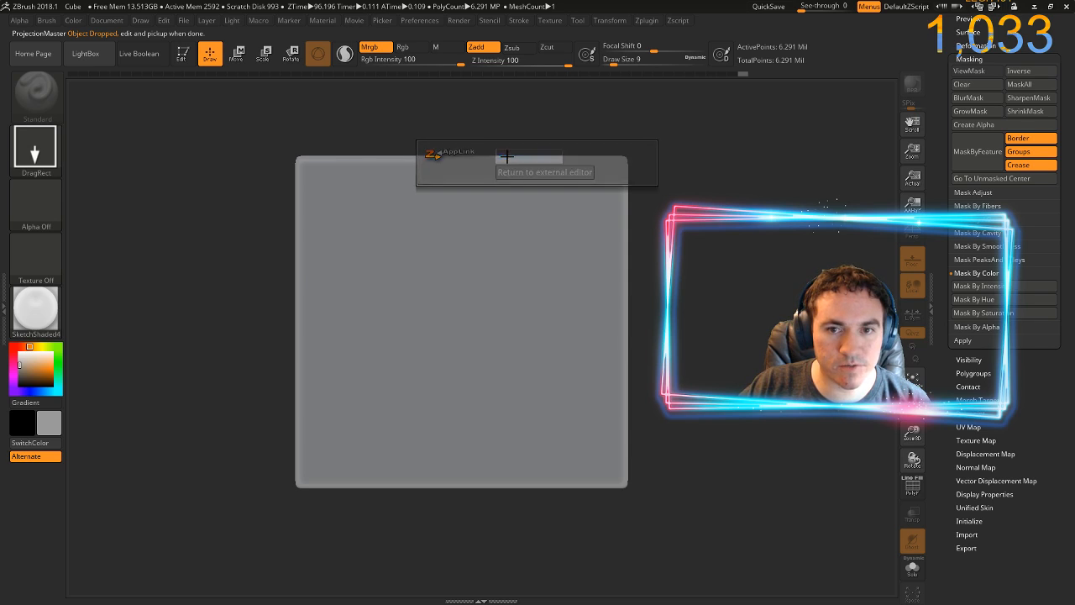
left_click(499, 214)
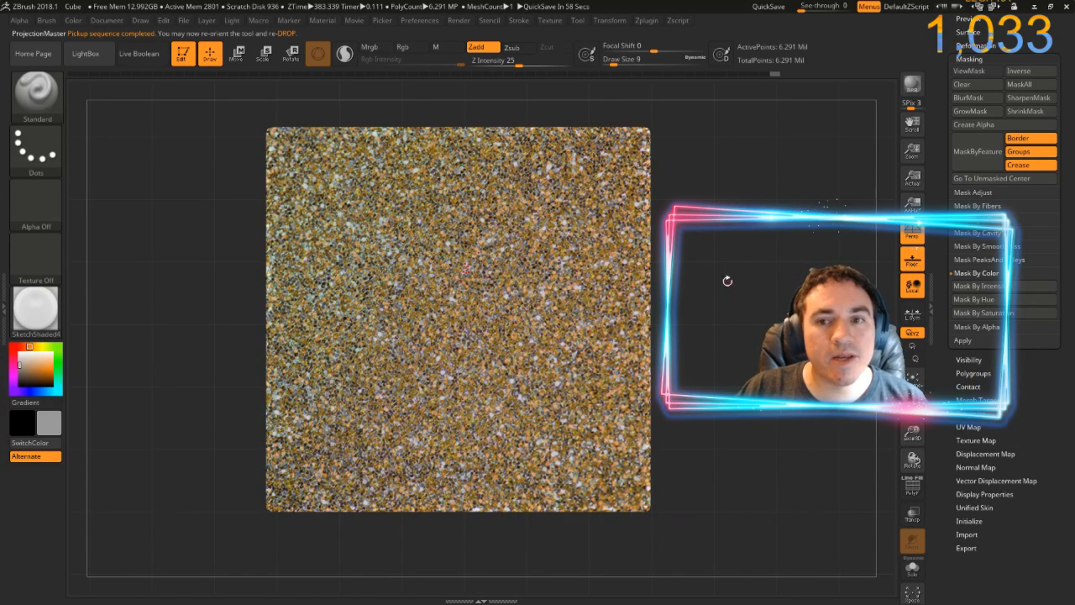
Inspect the glitter-textured cube from the front and sides, including stray texture on adjacent faces and the red flecks up close
left_click_drag(726, 282, 743, 323)
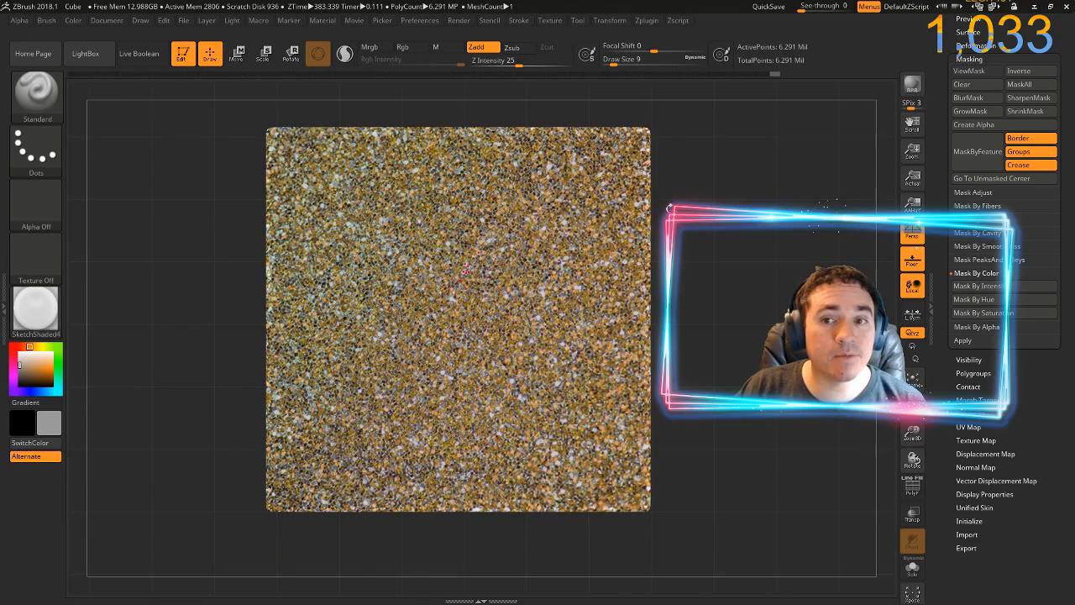
left_click_drag(691, 166, 688, 202)
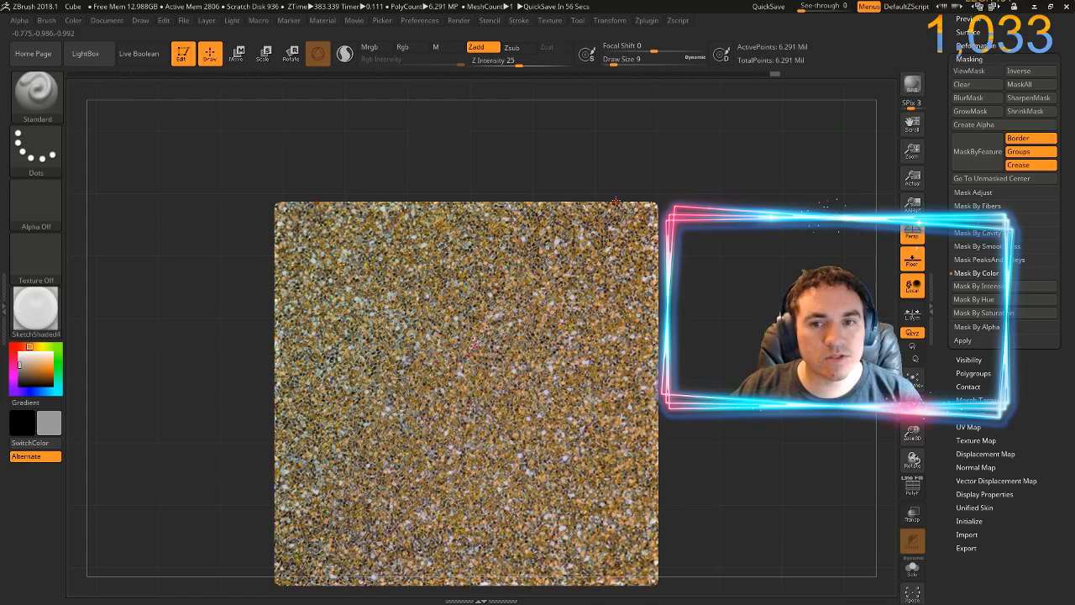
mouse_move(701, 234)
left_mouse_down()
mouse_move(700, 270)
mouse_move(646, 257)
mouse_move(687, 236)
left_mouse_up()
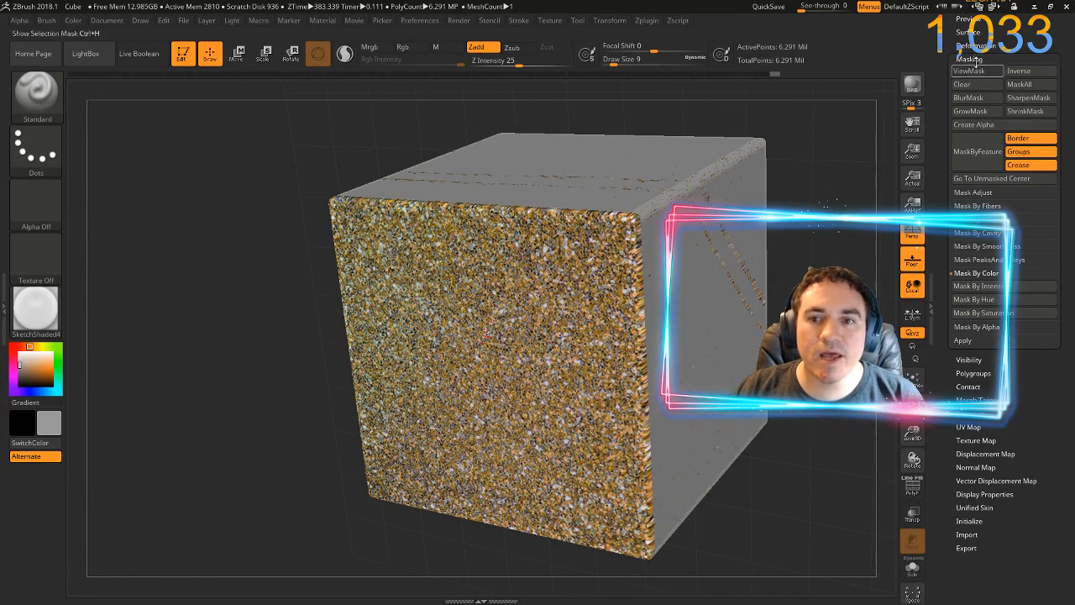
left_click_drag(853, 144, 828, 161)
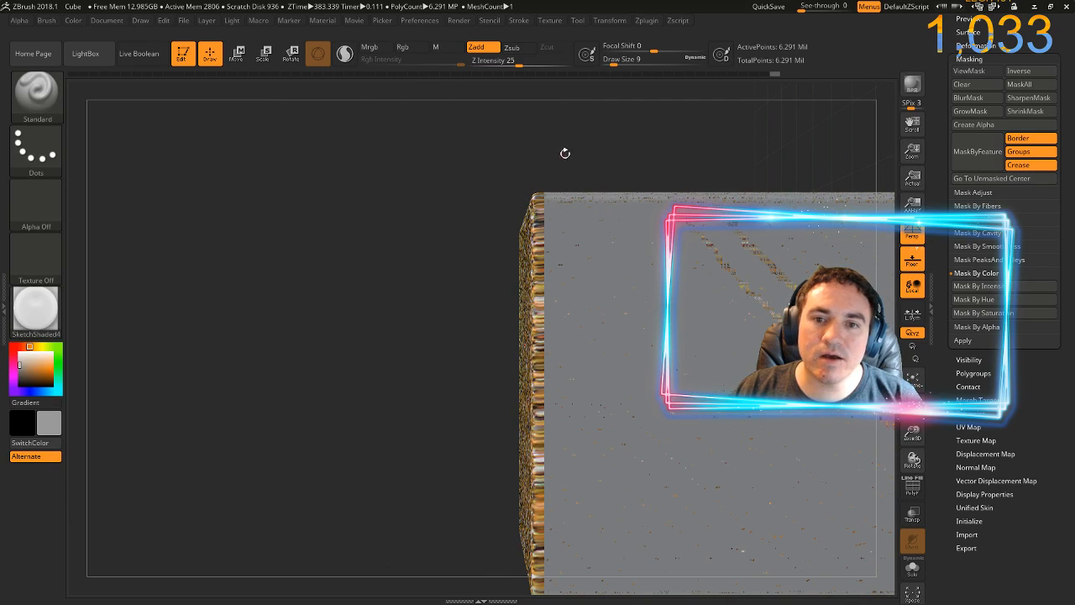
left_click_drag(565, 153, 269, 206)
left_click_drag(385, 176, 260, 271)
left_click_drag(271, 308, 759, 363)
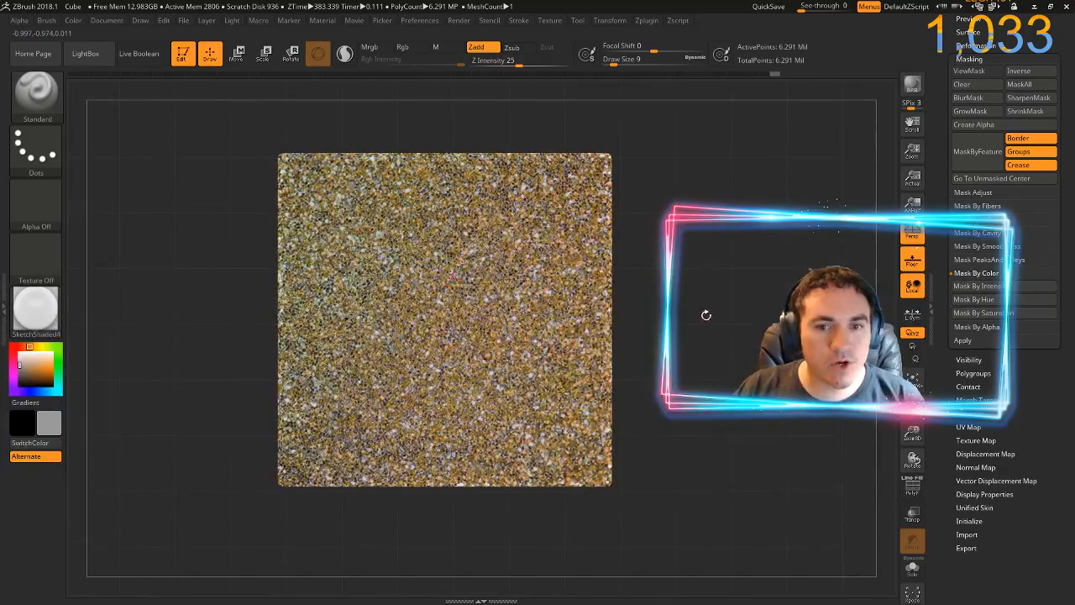
mouse_move(705, 314)
left_mouse_down()
mouse_move(703, 324)
mouse_move(680, 272)
mouse_move(689, 339)
mouse_move(808, 430)
mouse_move(1029, 153)
mouse_move(966, 93)
left_mouse_up()
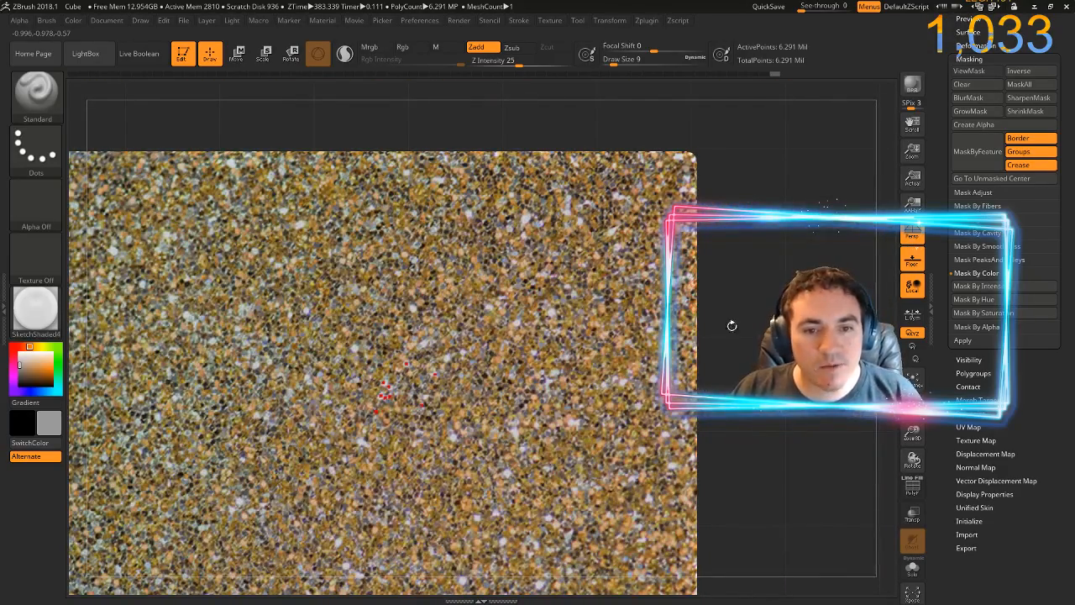
mouse_move(713, 317)
left_mouse_down()
mouse_move(781, 395)
mouse_move(891, 435)
mouse_move(916, 290)
mouse_move(953, 249)
left_mouse_up()
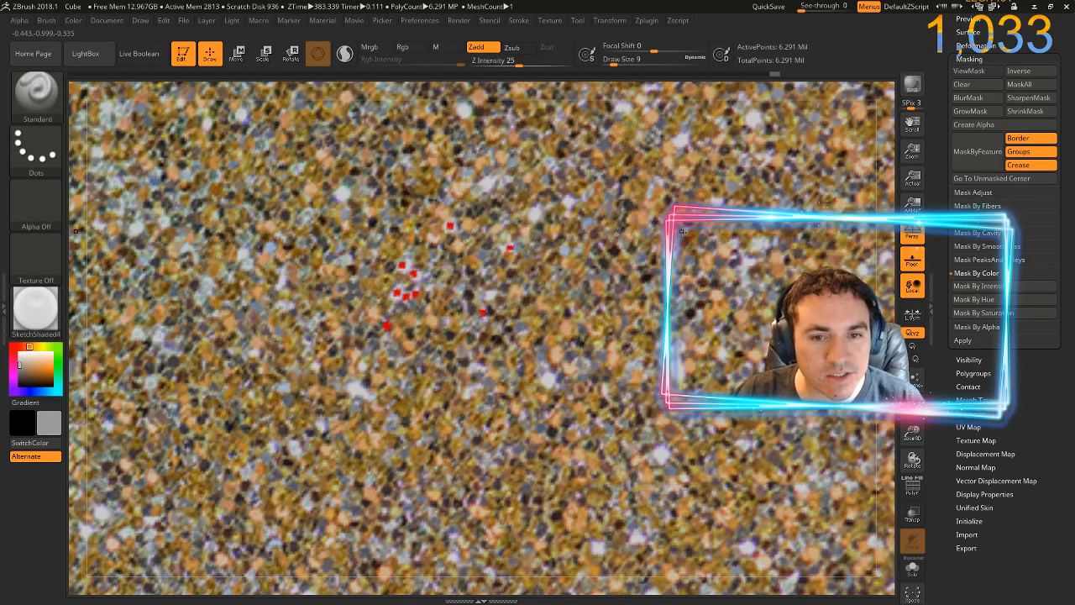
Frame the glitter face squarely and drop the cube through ZAppLink Projection to send it back to Photoshop
key("f")
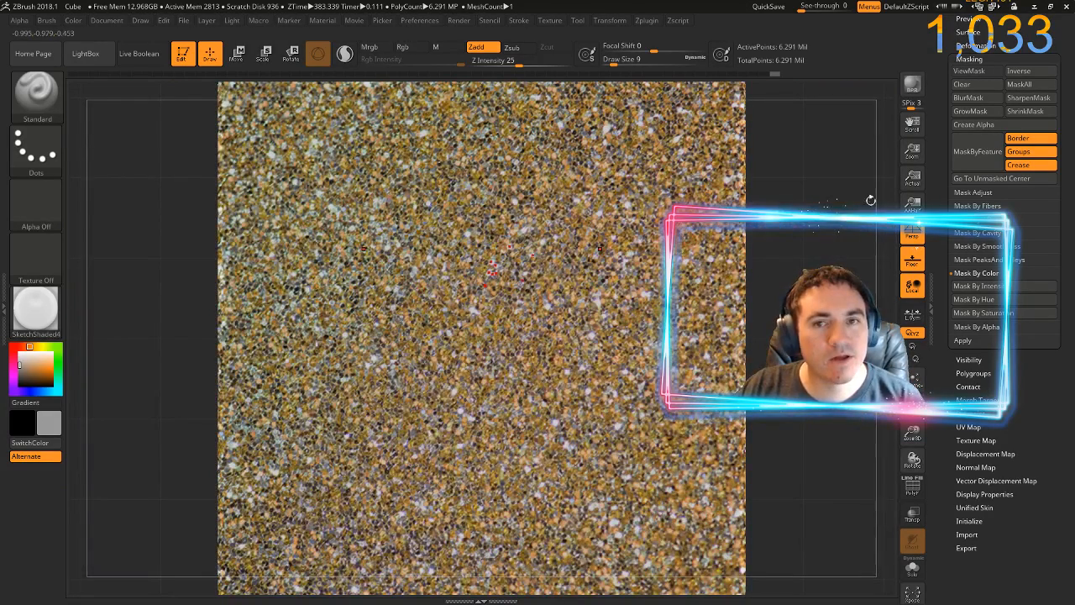
left_click(768, 269, "ctrl")
left_click_drag(769, 270, 765, 269)
key("g")
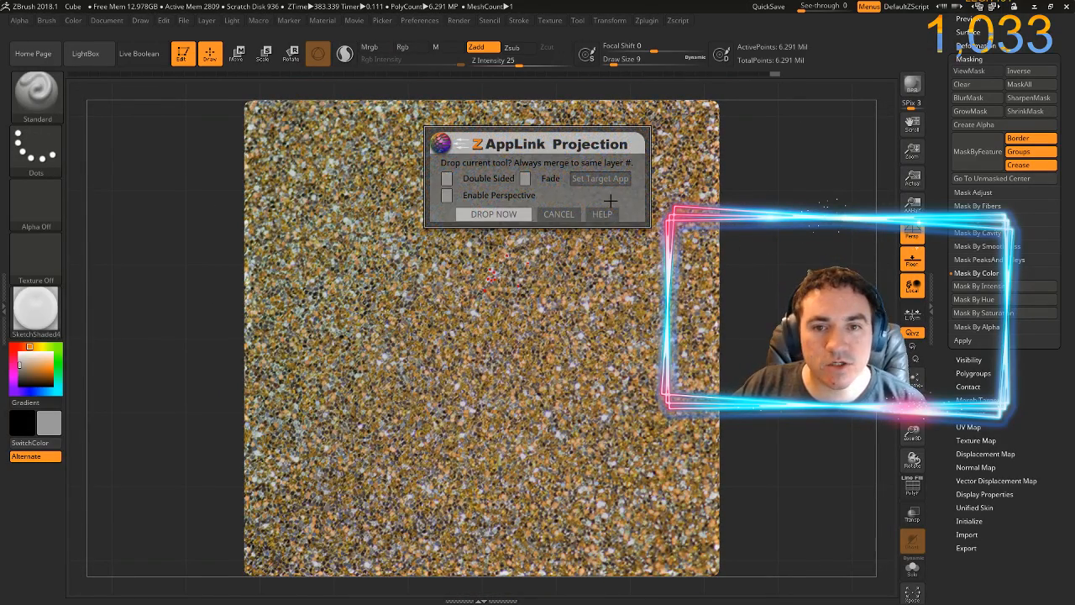
left_click(516, 212)
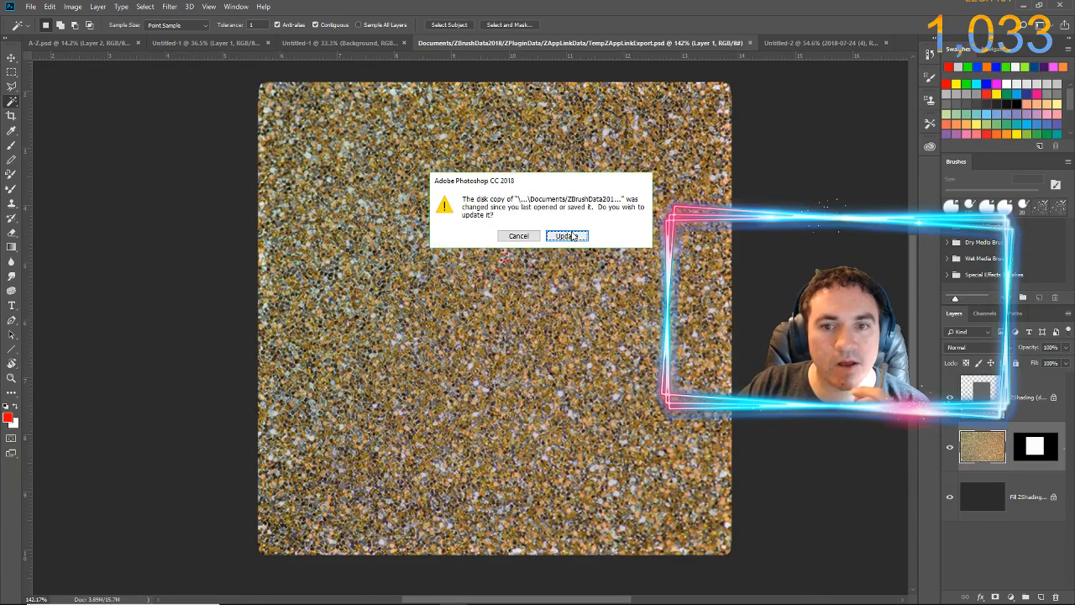
left_click(569, 233)
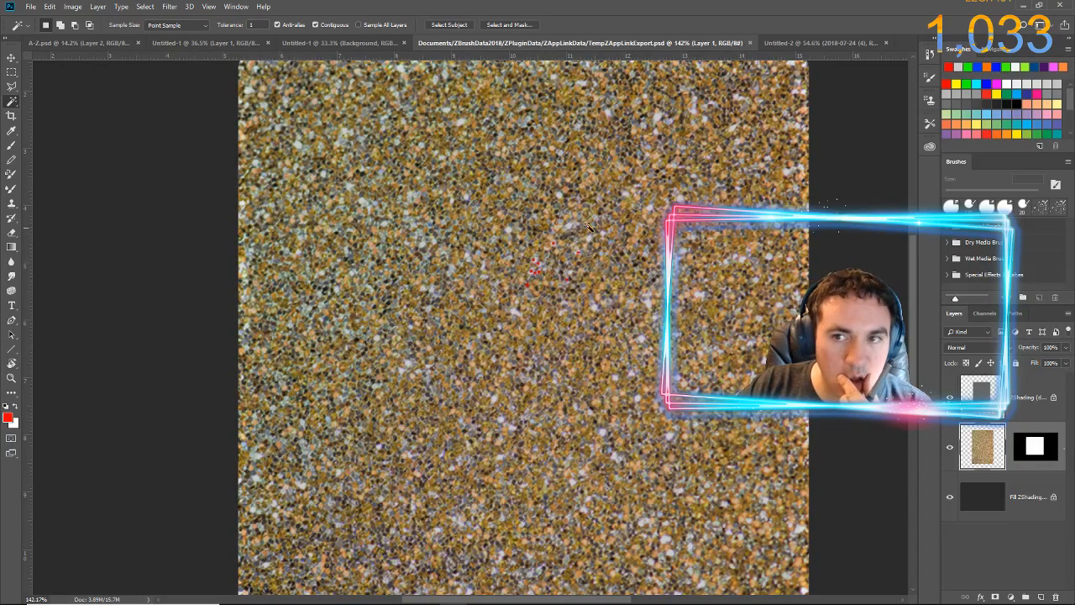
Add a new empty layer directly above the masked glitter texture layer
scroll(797, 240, "down", 1)
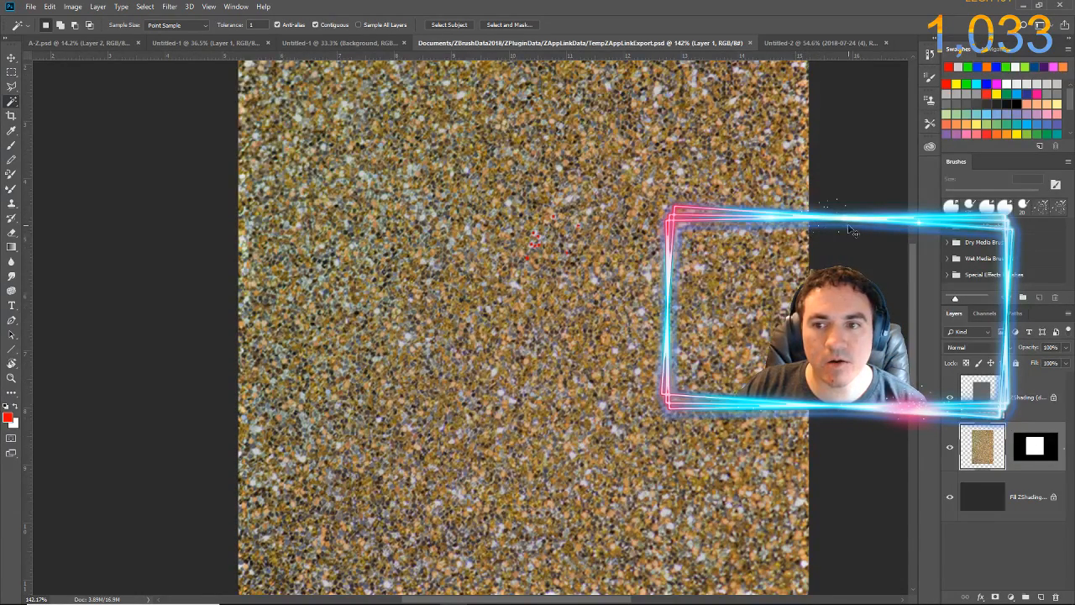
scroll(850, 230, "right", 2)
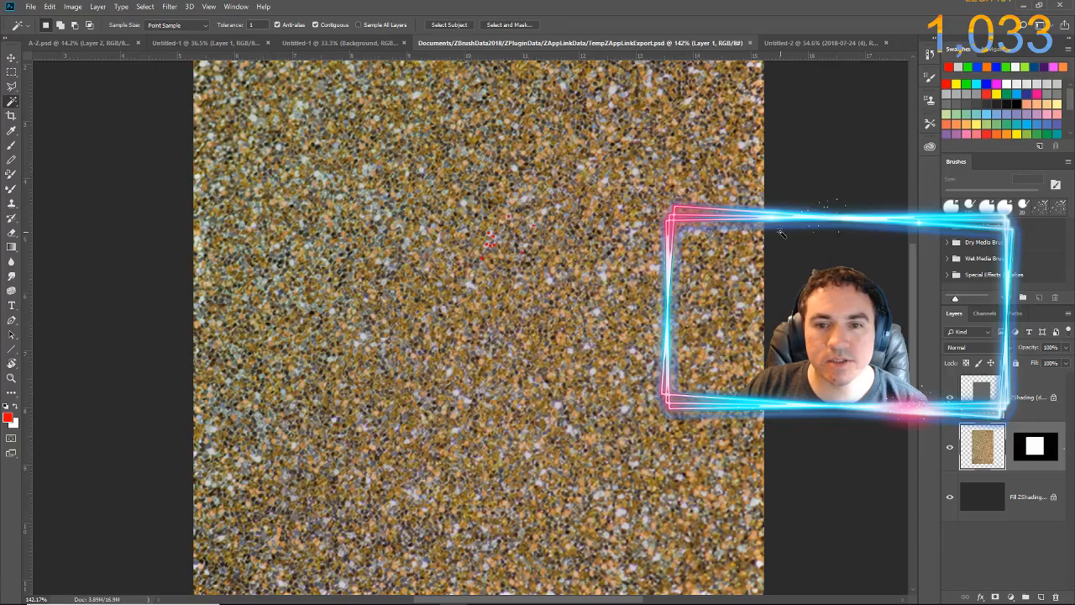
right_click(825, 229, "ctrl")
left_click(795, 5)
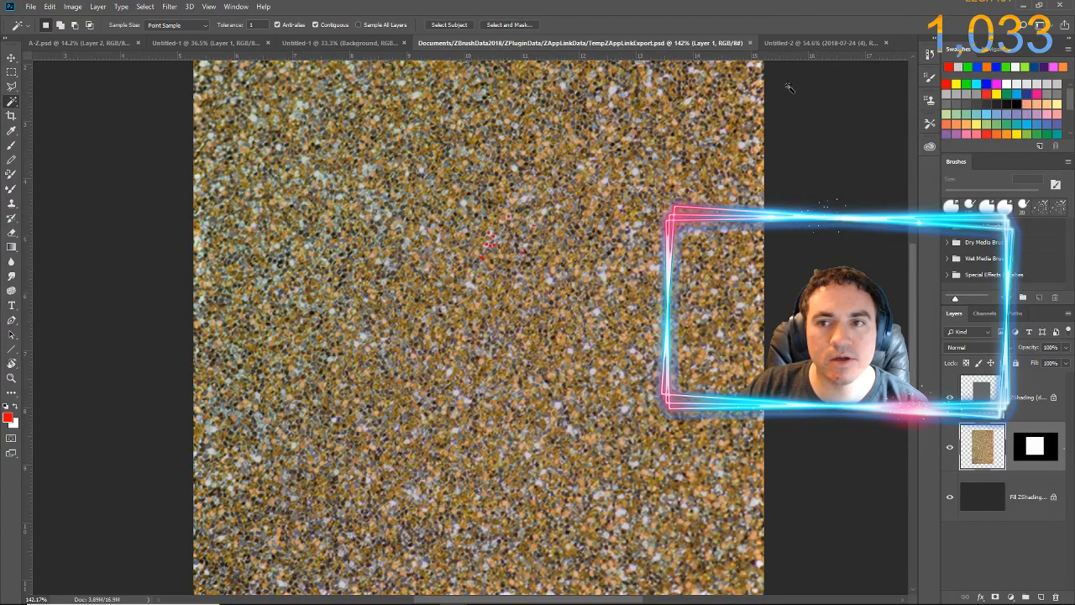
scroll(786, 206, "down", 3)
scroll(785, 206, "up", 2)
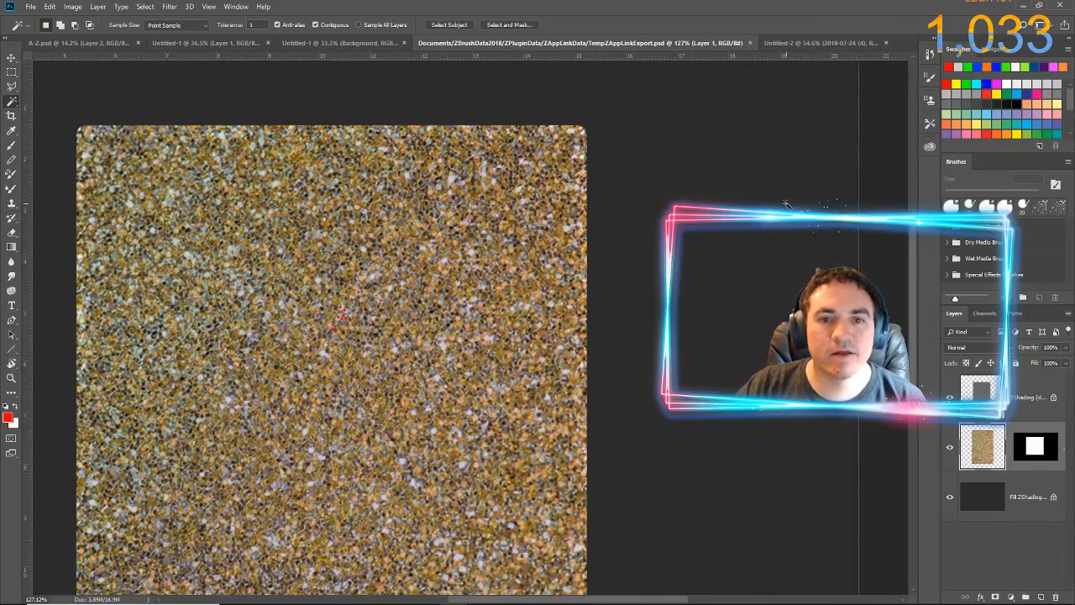
left_click_drag(661, 277, 725, 239)
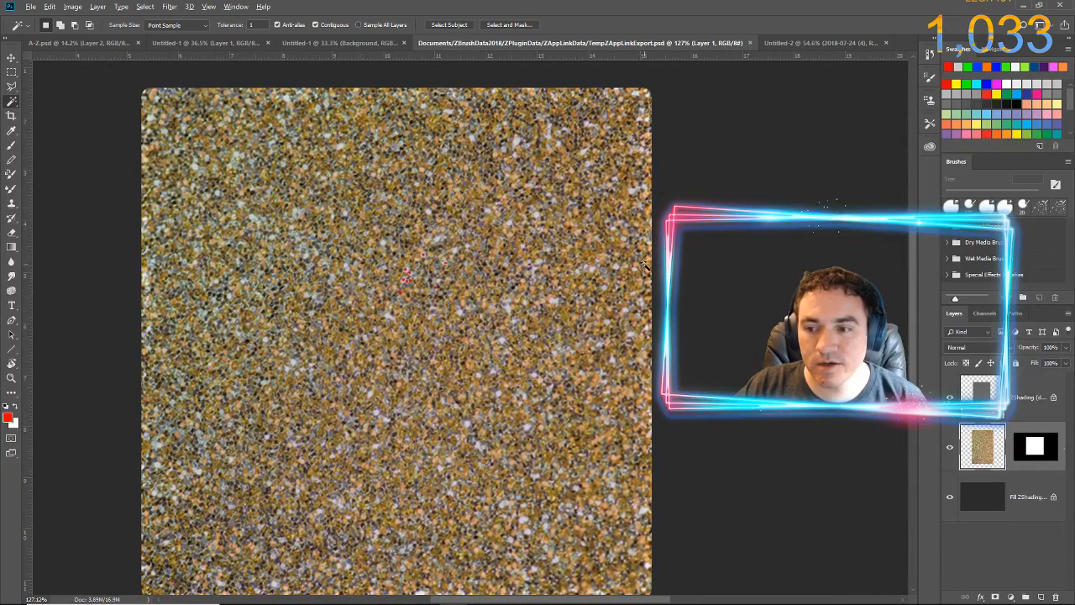
scroll(645, 265, "down", 1)
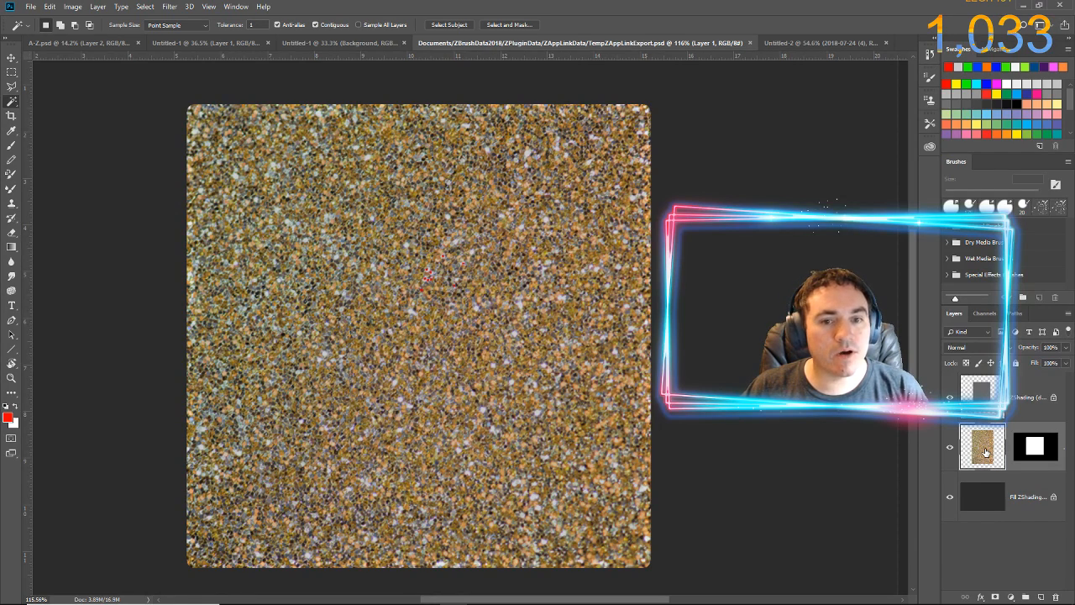
key("ctrl+shift+n")
key("Return")
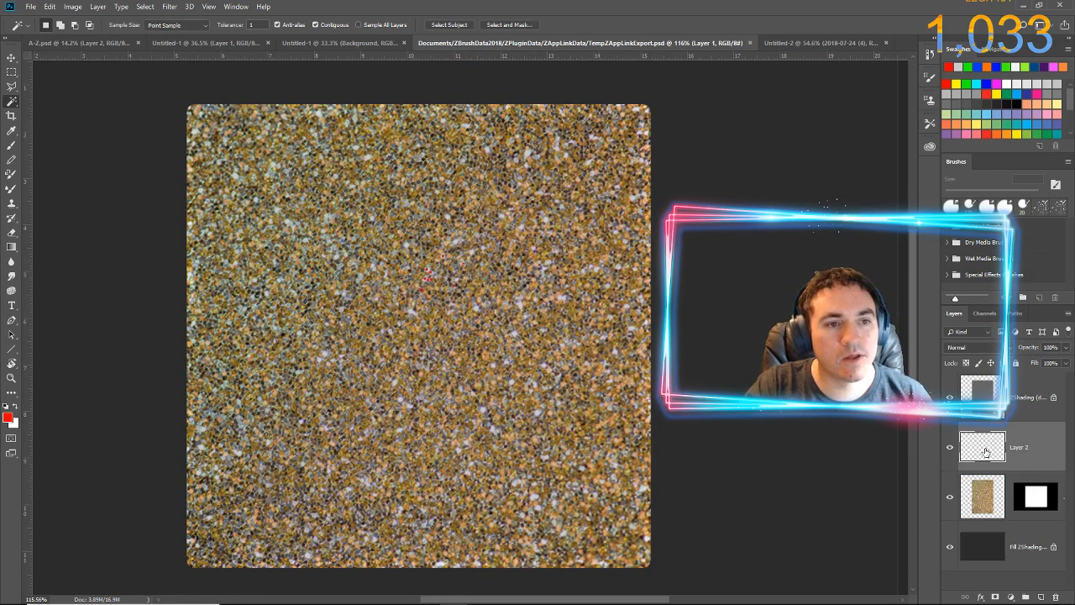
Paint a thick black L-shaped stroke near the glitter face's upper-left corner on Layer 2, and merge it down preserving the underlying layer mask
left_click(6, 406)
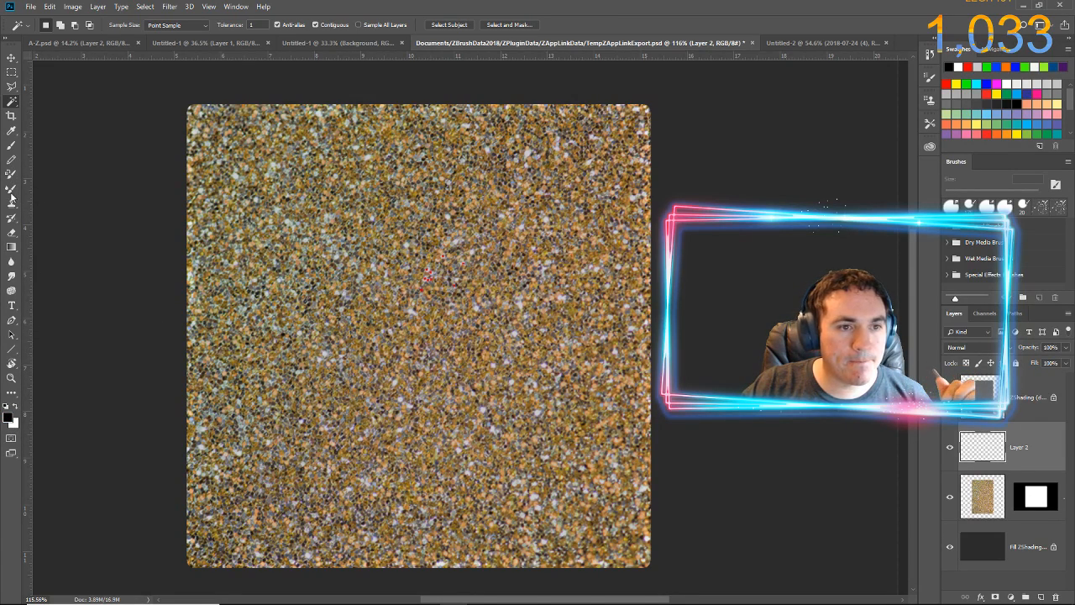
left_click(13, 146)
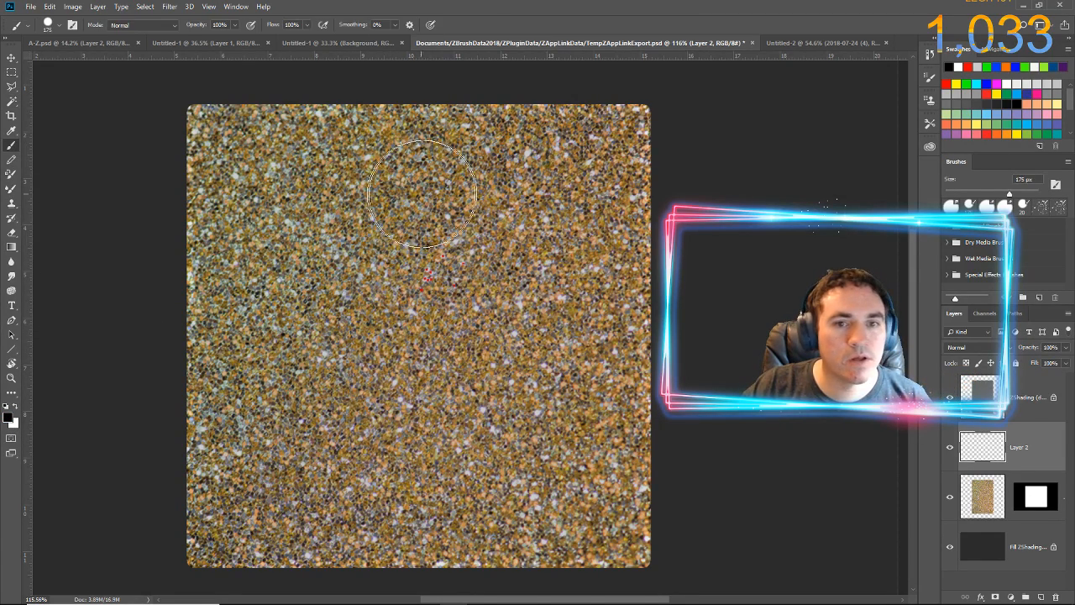
key("bracketleft")
key("bracketleft")
key("bracketleft")
key("bracketleft")
key("bracketleft")
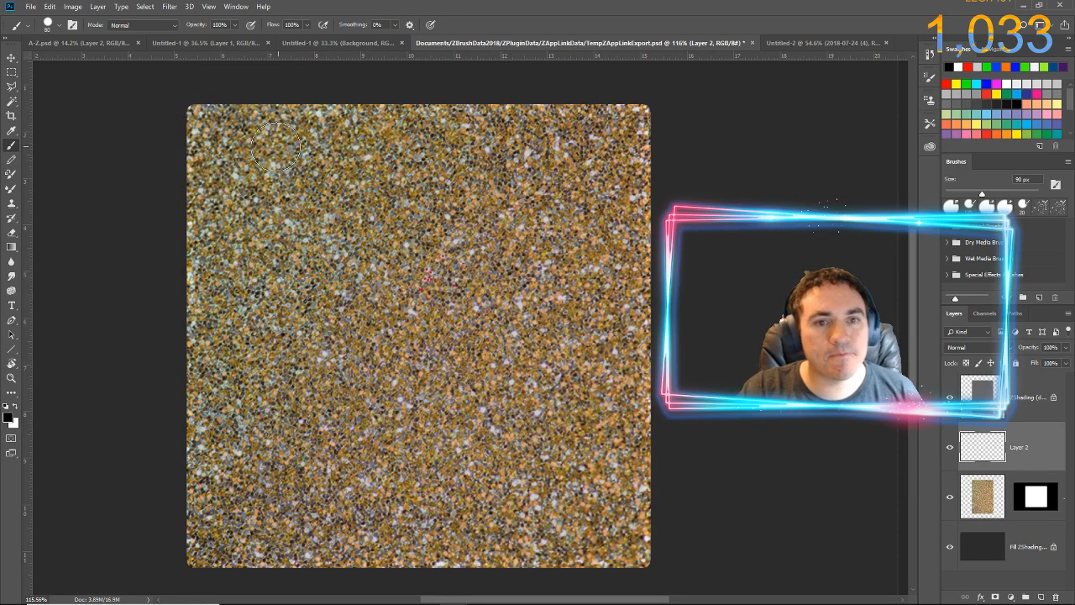
mouse_move(240, 145)
left_mouse_down()
mouse_move(387, 146)
mouse_move(237, 162)
mouse_move(228, 180)
mouse_move(236, 316)
left_mouse_up()
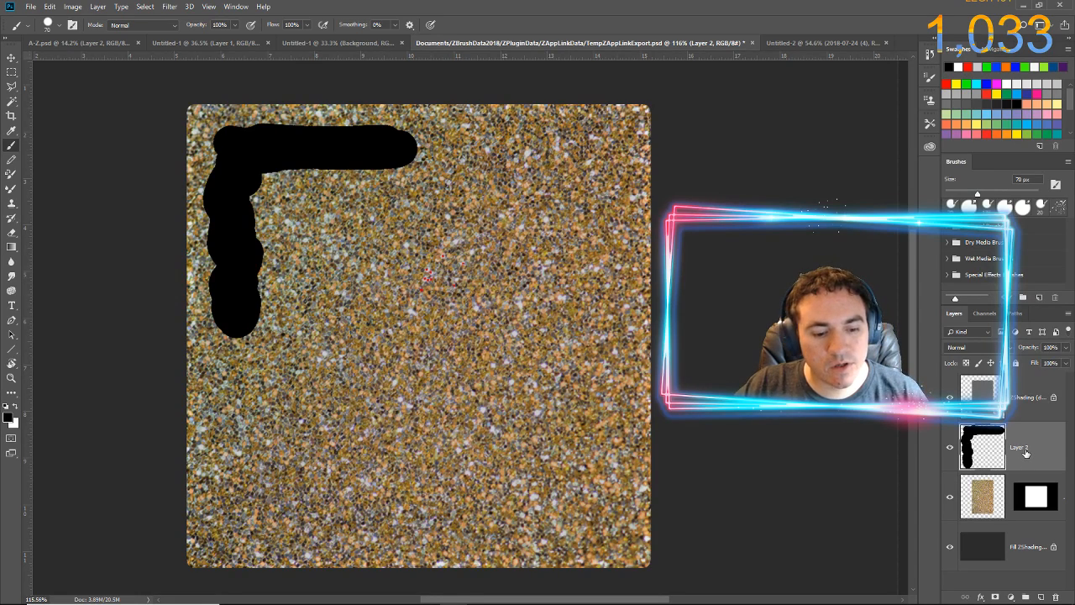
key("ctrl+e")
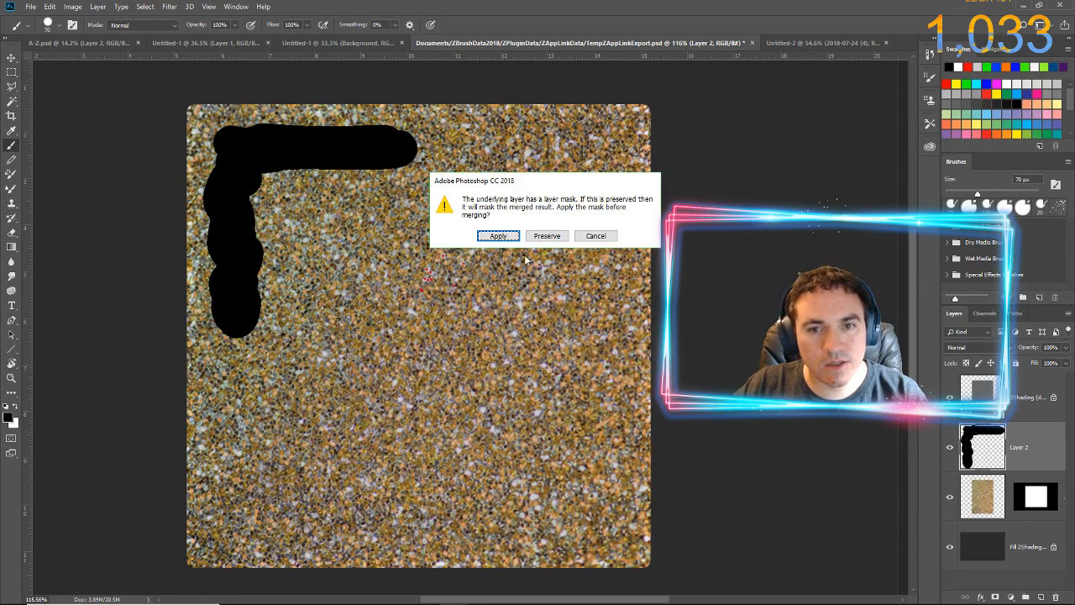
left_click(547, 235)
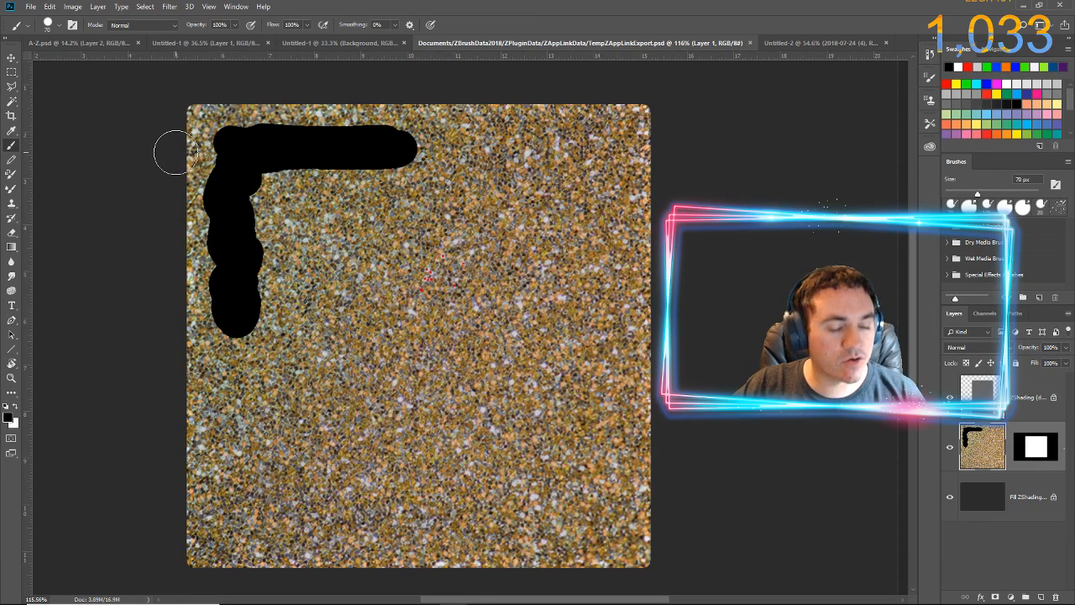
Switch to ZBrush and pick up the edited projection with the black stroke onto the cube
key("alt+Tab")
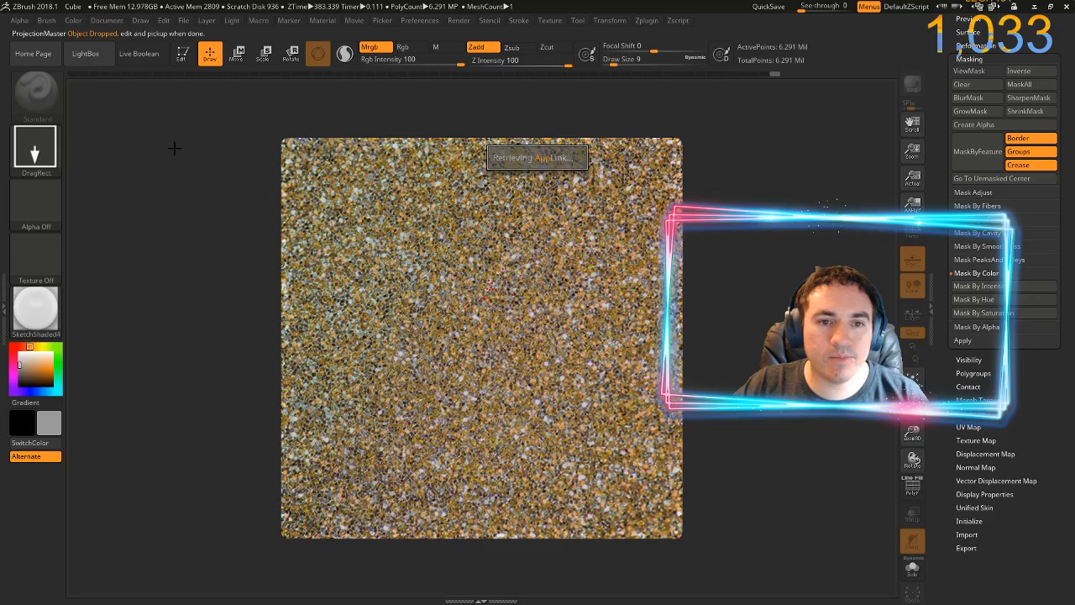
left_click(528, 156)
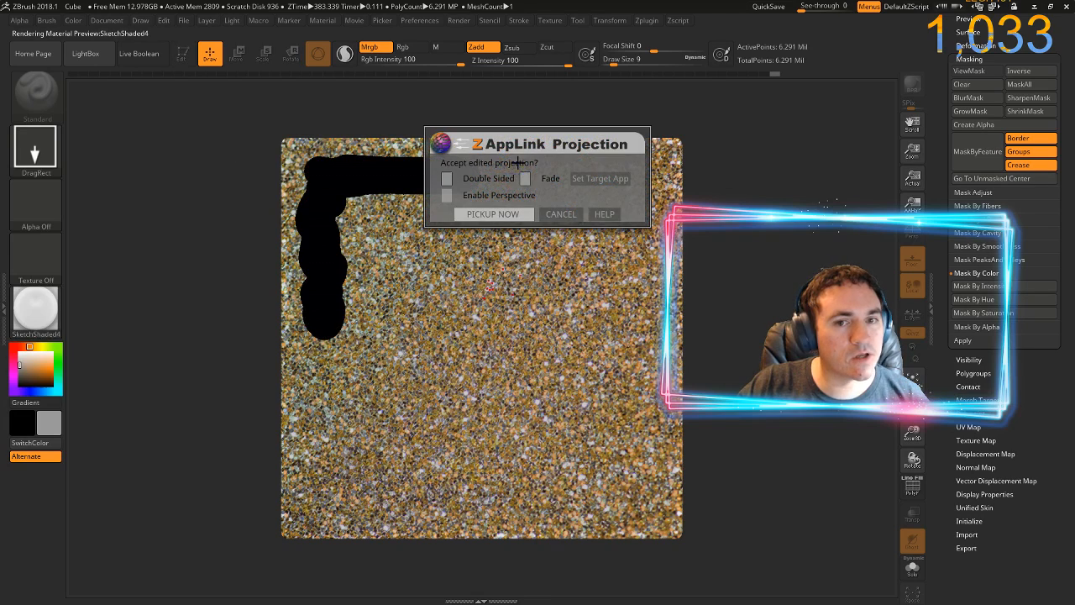
left_click(464, 213)
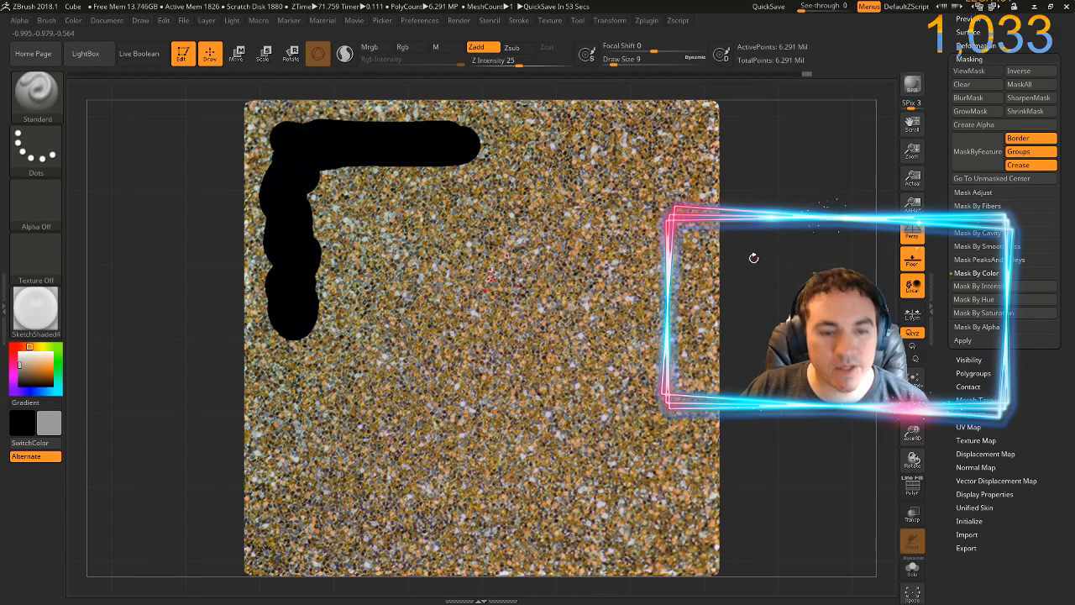
Drop the cube through ZAppLink Projection again and update the exported document in Photoshop from its changed disk copy
key("ctrl+shift+s")
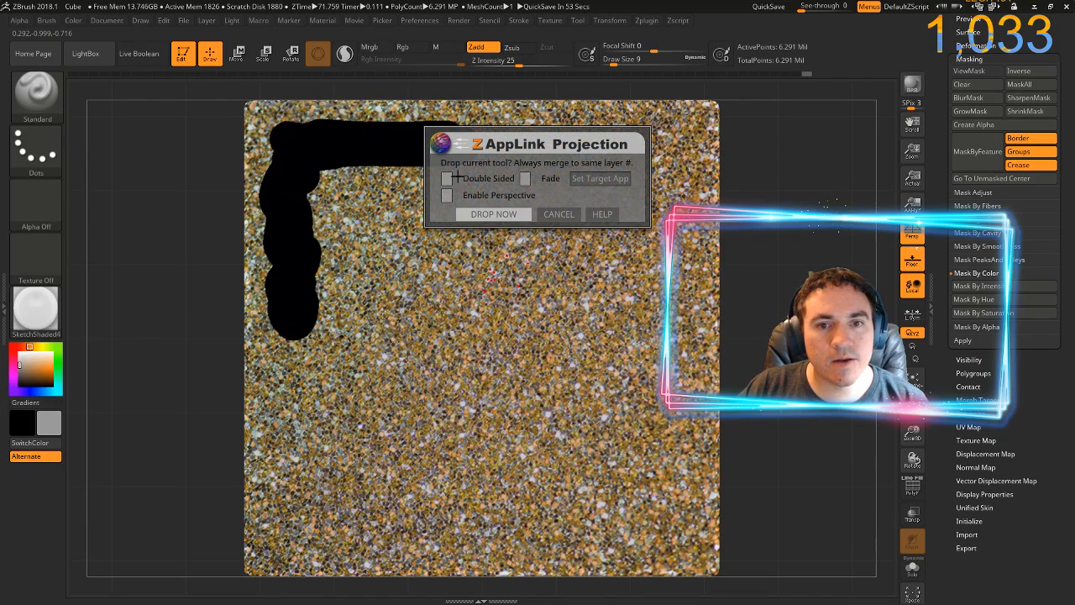
left_click(493, 215)
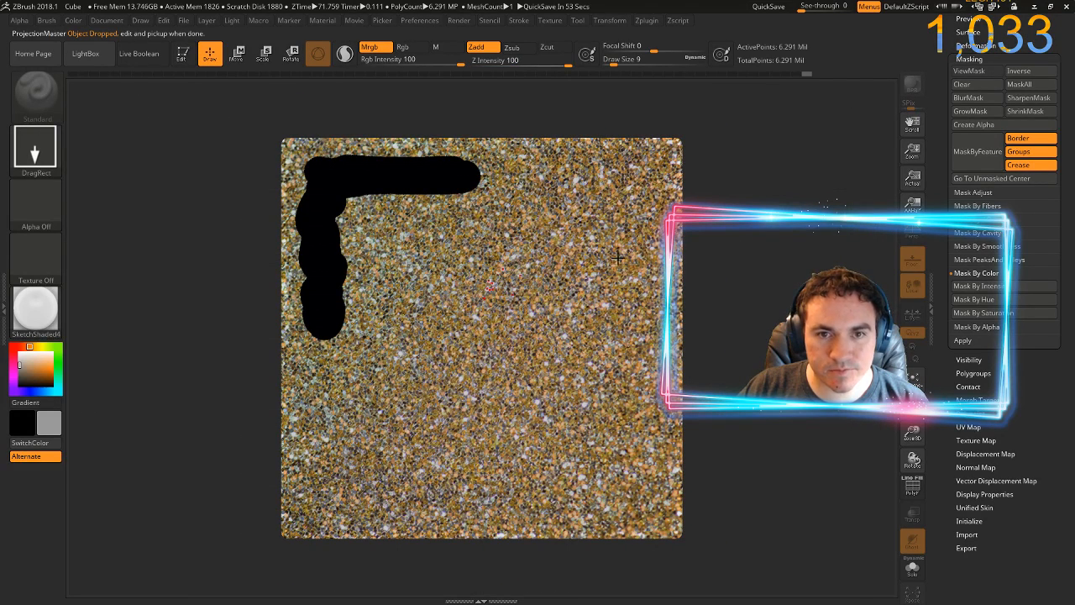
key("alt+Tab")
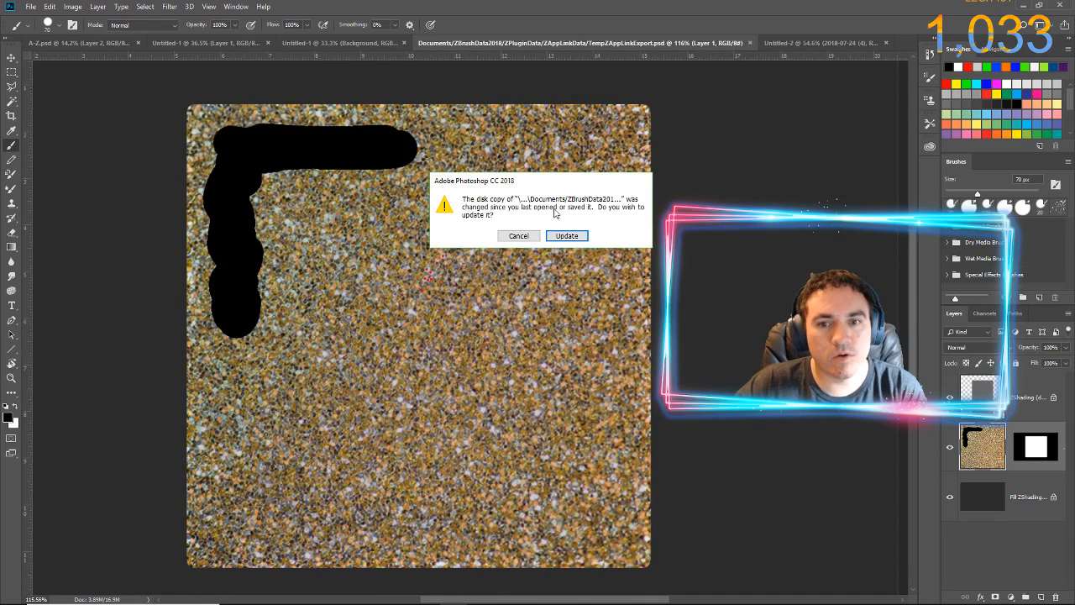
left_click(564, 236)
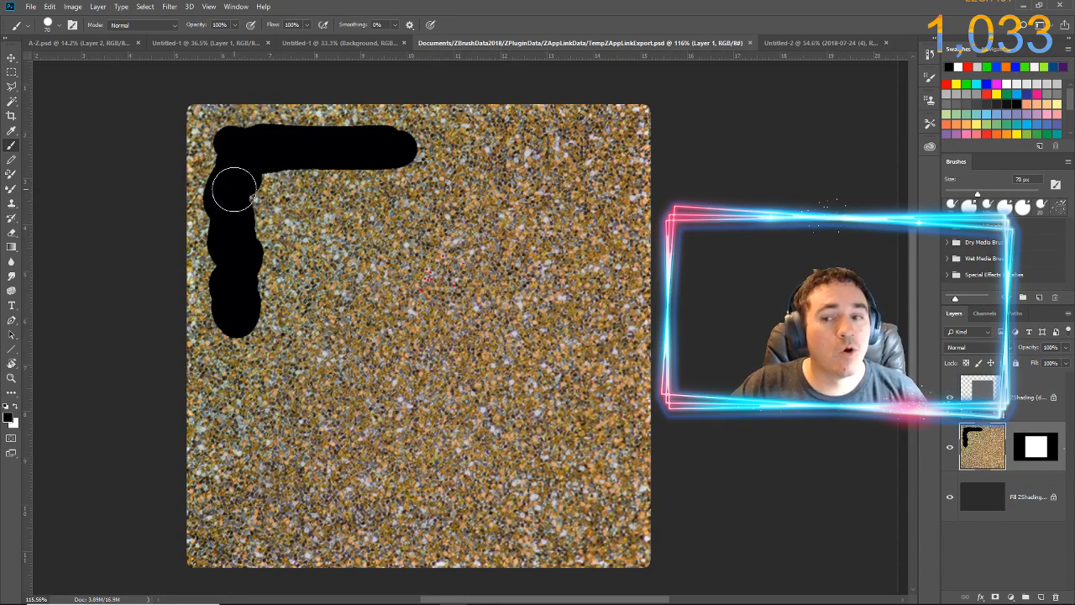
Choose the Clone Stamp, enlarge its brush to 250 px, and sample clean glitter near the lower-left part of the face
left_click(12, 206)
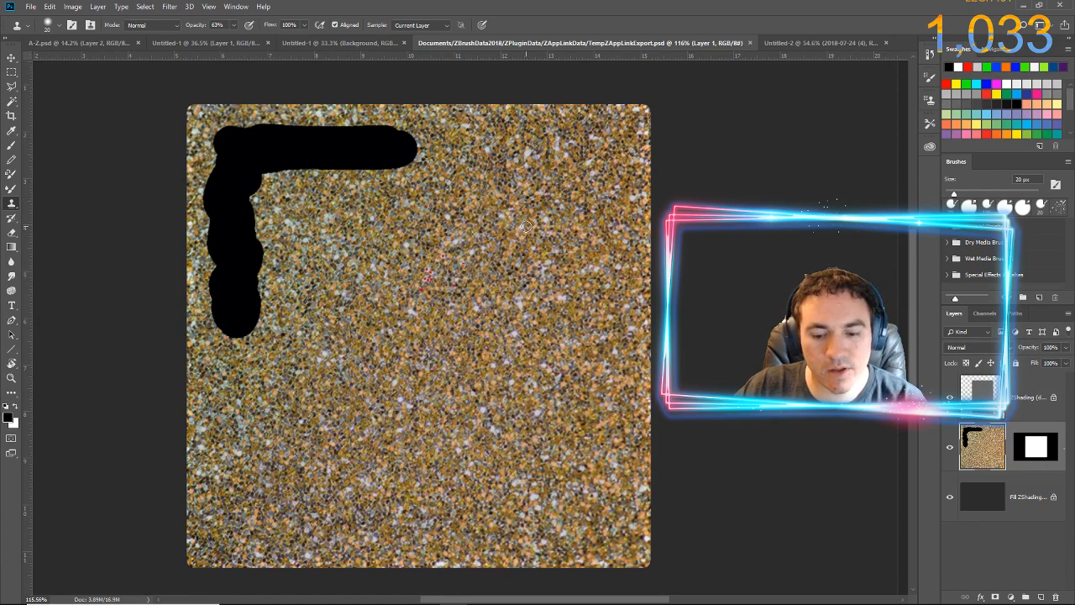
key("bracketright")
key("bracketright")
key("bracketright")
key("bracketright")
key("bracketright")
key("bracketright")
key("bracketright")
key("bracketright")
key("bracketright")
key("bracketright")
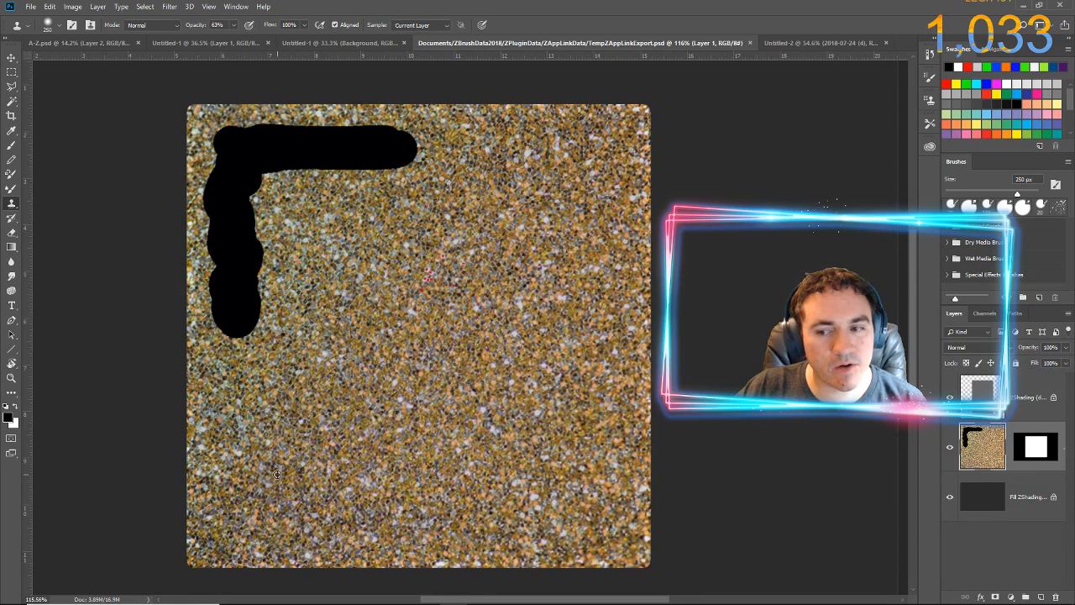
left_click(277, 474, "alt")
Try to clone glitter over the black L-shaped stroke with the enlarged brush
mouse_move(252, 261)
left_mouse_down()
mouse_move(300, 131)
mouse_move(272, 178)
mouse_move(262, 152)
mouse_move(356, 152)
mouse_move(346, 158)
left_mouse_up()
key("ctrl+alt+z")
key("ctrl+alt+z")
key("ctrl+alt+z")
key("ctrl+alt+z")
Clone glitter over the entire black L-shaped stroke using an 80 px brush at raised opacity
key("bracketleft")
key("bracketleft")
key("bracketleft")
key("bracketleft")
key("bracketleft")
key("bracketleft")
key("bracketleft")
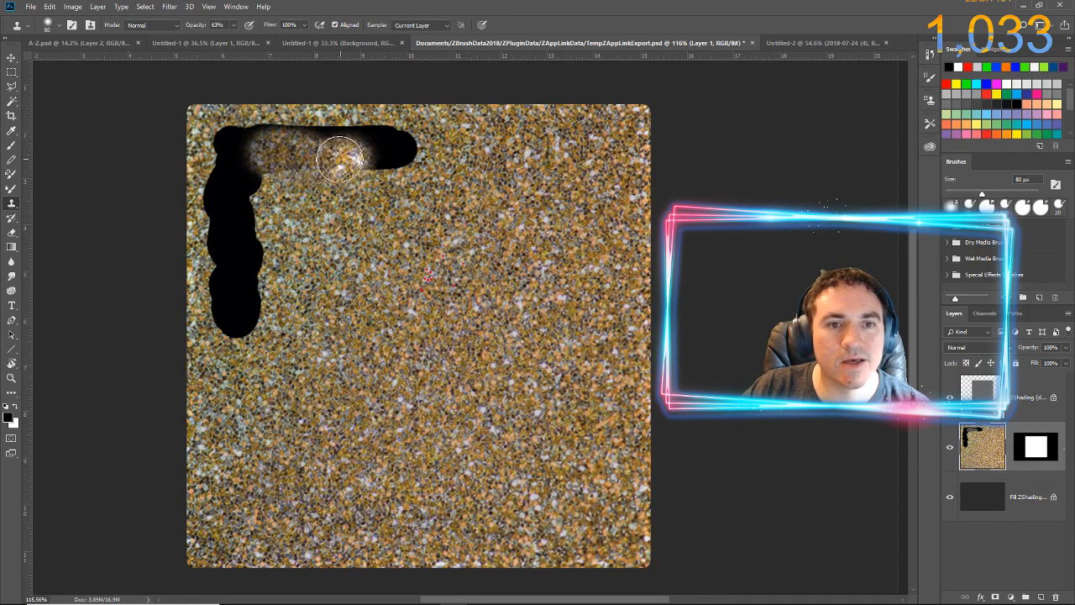
left_click_drag(194, 26, 283, 25)
mouse_move(271, 149)
left_mouse_down()
mouse_move(288, 168)
mouse_move(407, 156)
mouse_move(362, 143)
mouse_move(387, 140)
mouse_move(330, 134)
mouse_move(291, 138)
mouse_move(352, 136)
mouse_move(227, 142)
mouse_move(245, 180)
mouse_move(247, 230)
mouse_move(217, 198)
mouse_move(216, 227)
mouse_move(259, 225)
left_mouse_up()
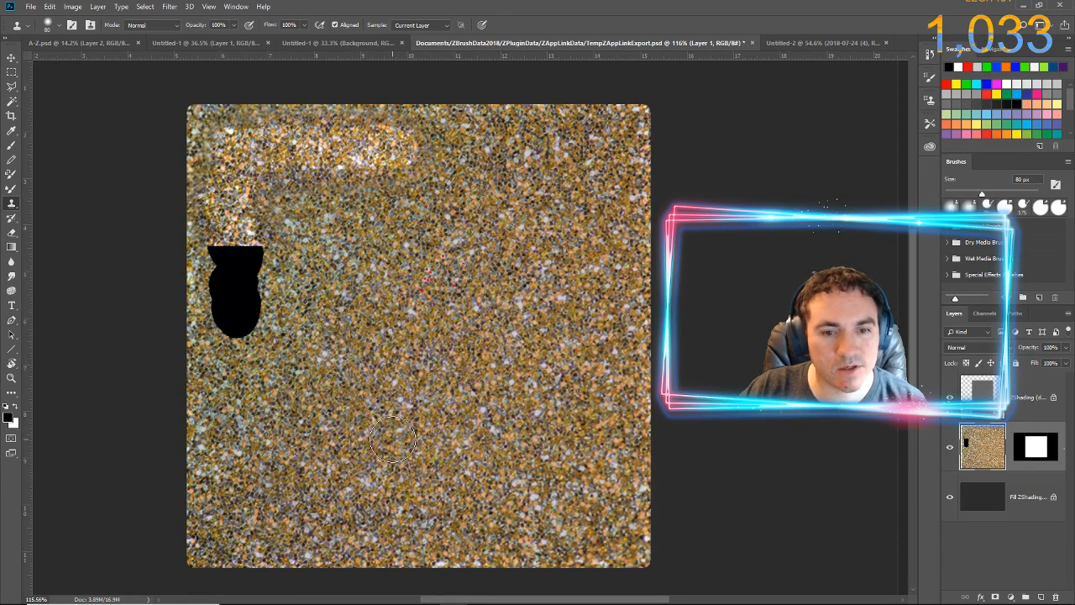
mouse_move(227, 302)
left_mouse_down()
mouse_move(226, 256)
mouse_move(251, 280)
mouse_move(231, 260)
mouse_move(226, 288)
mouse_move(219, 243)
mouse_move(243, 328)
mouse_move(238, 300)
mouse_move(318, 181)
mouse_move(356, 157)
mouse_move(273, 170)
mouse_move(274, 211)
mouse_move(289, 193)
mouse_move(280, 180)
mouse_move(351, 161)
mouse_move(286, 183)
mouse_move(244, 161)
mouse_move(375, 180)
left_mouse_up()
Save the retouched document, switch to ZBrush, and pick up the repaired glitter texture onto the cube
key("ctrl+s")
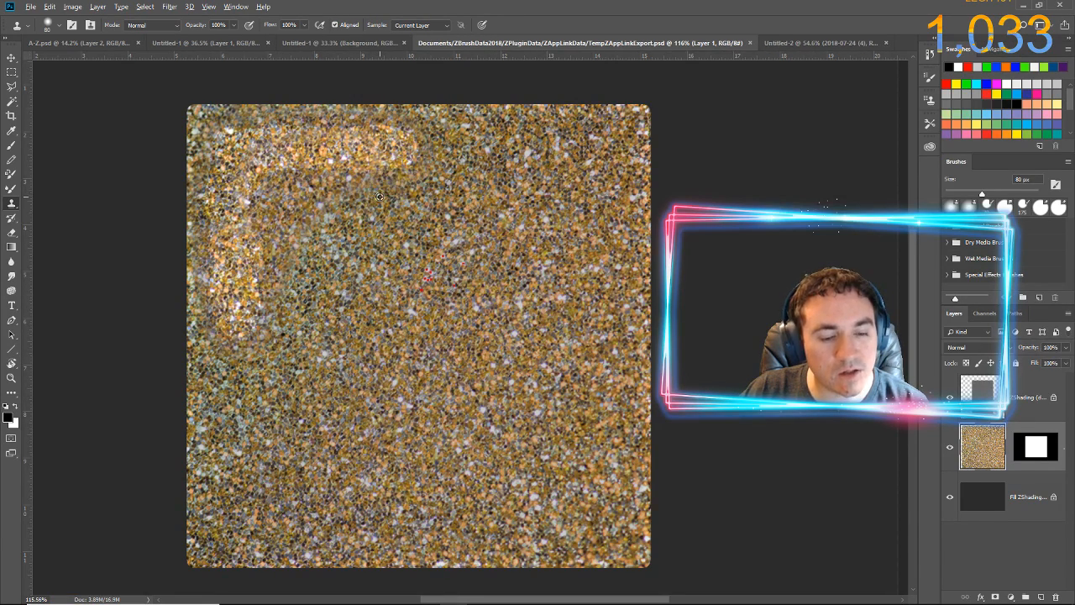
key("alt+Tab")
left_click(508, 156)
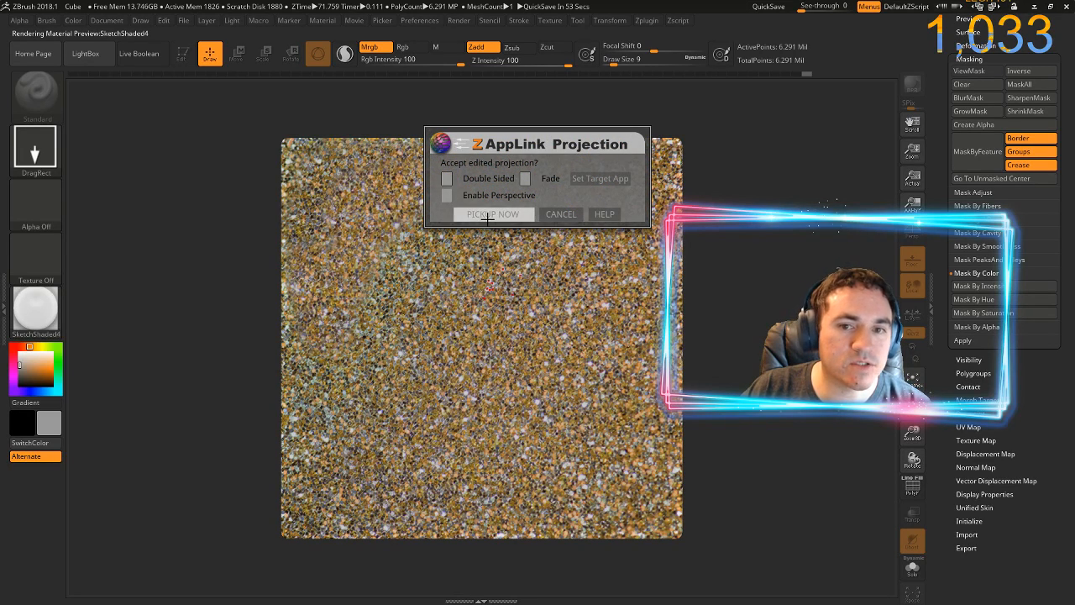
left_click(490, 214)
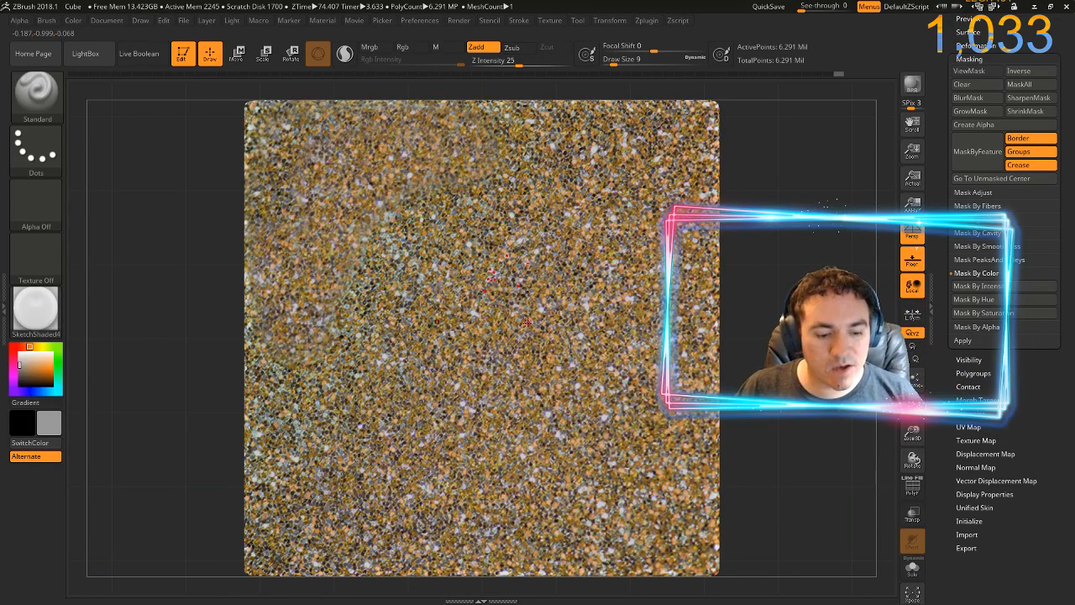
Send the repaired cube back to Photoshop through ZAppLink and accept the document update
key("ctrl+shift+s")
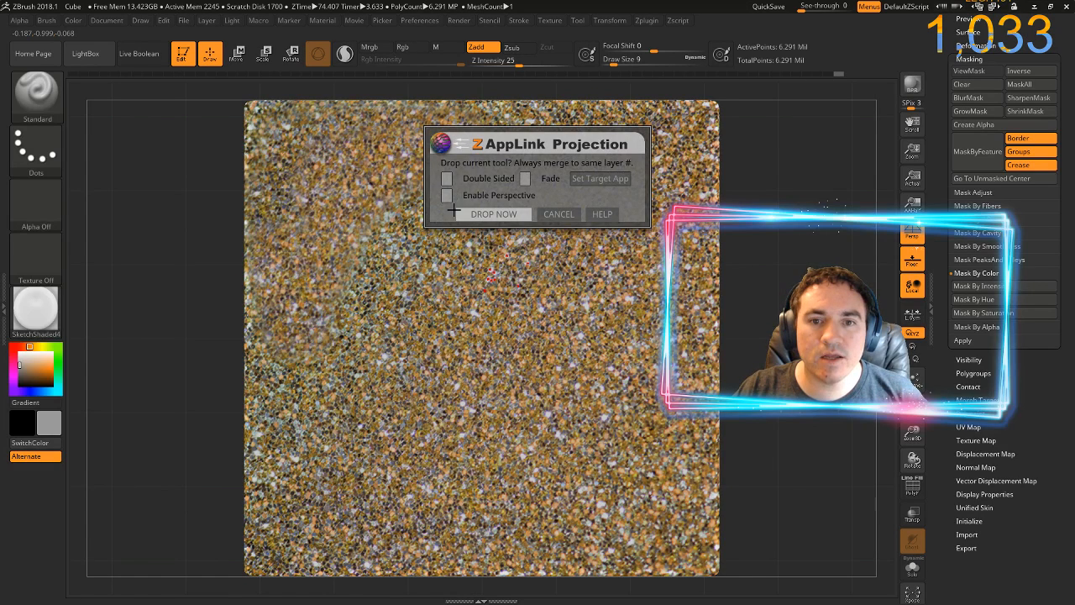
left_click(510, 215)
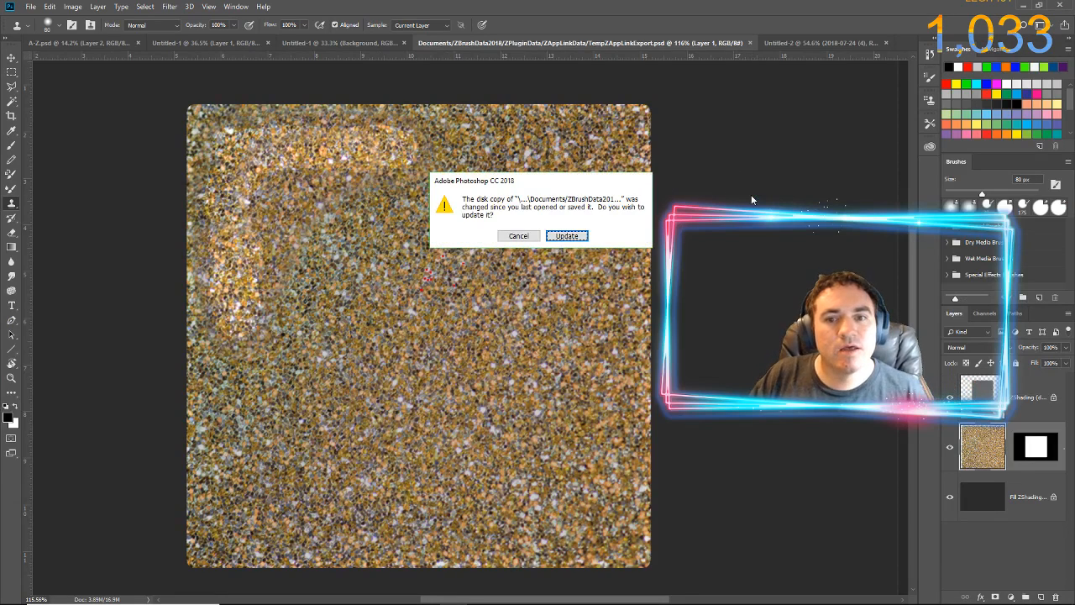
left_click(568, 236)
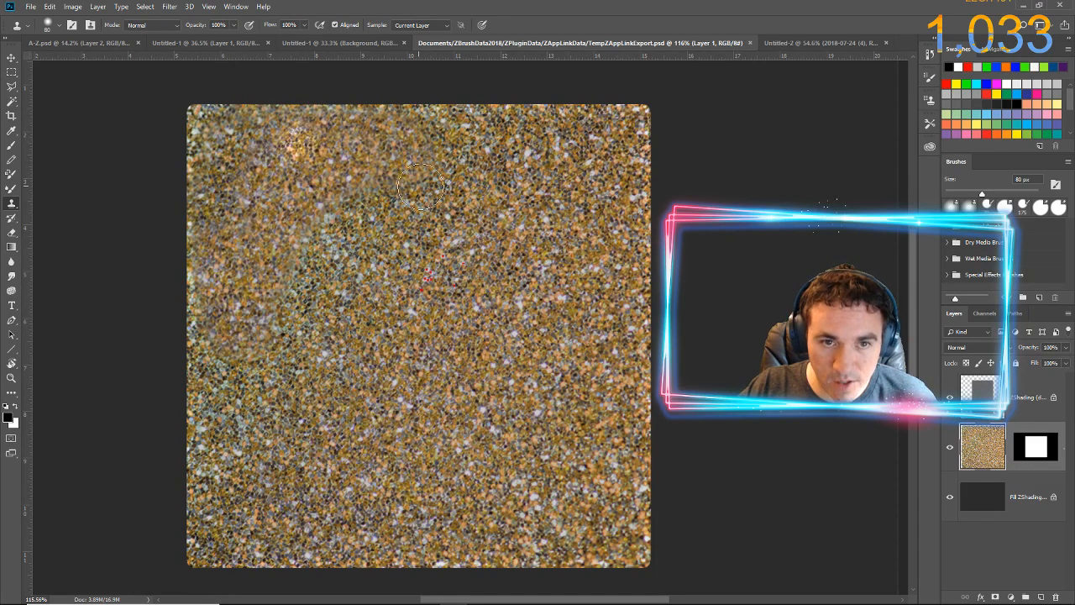
Load the glitter layer's mask as a selection and copy the selected face to a new layer
left_click(174, 8)
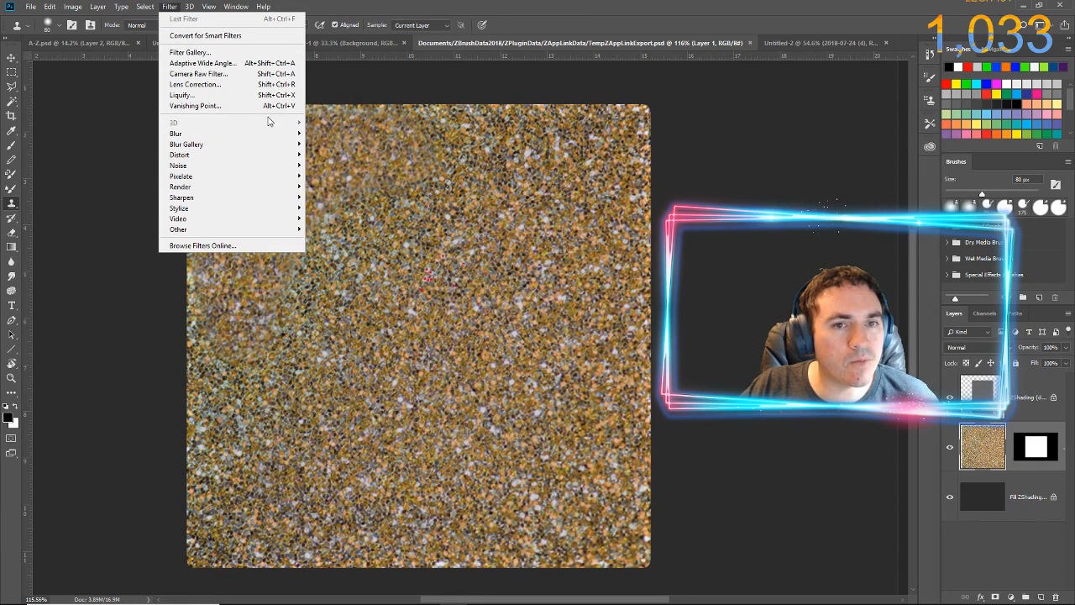
left_click(745, 180)
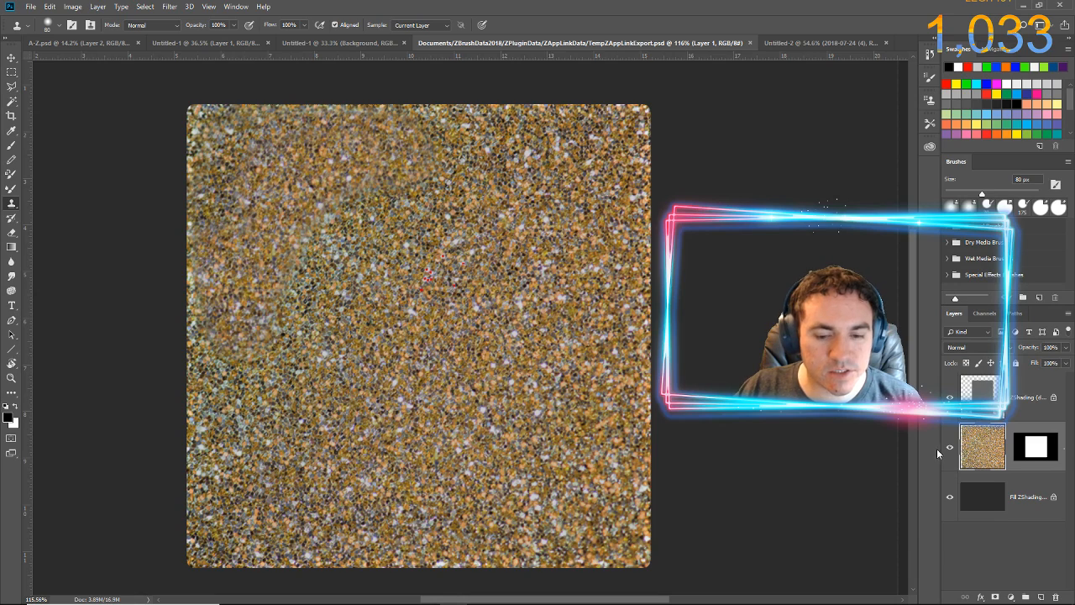
left_click(1030, 452, "ctrl")
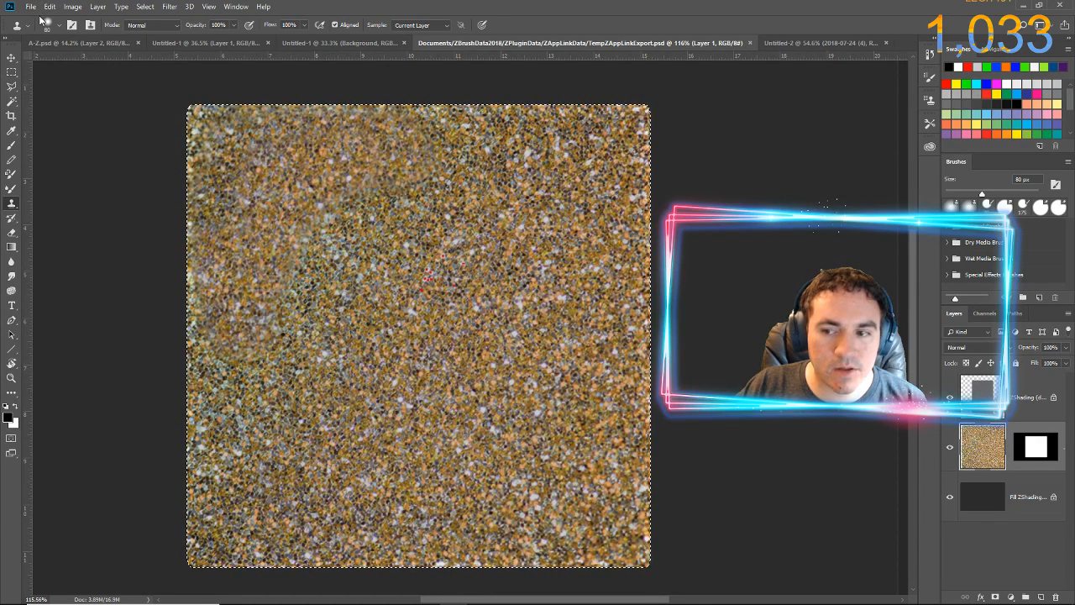
key("ctrl+j")
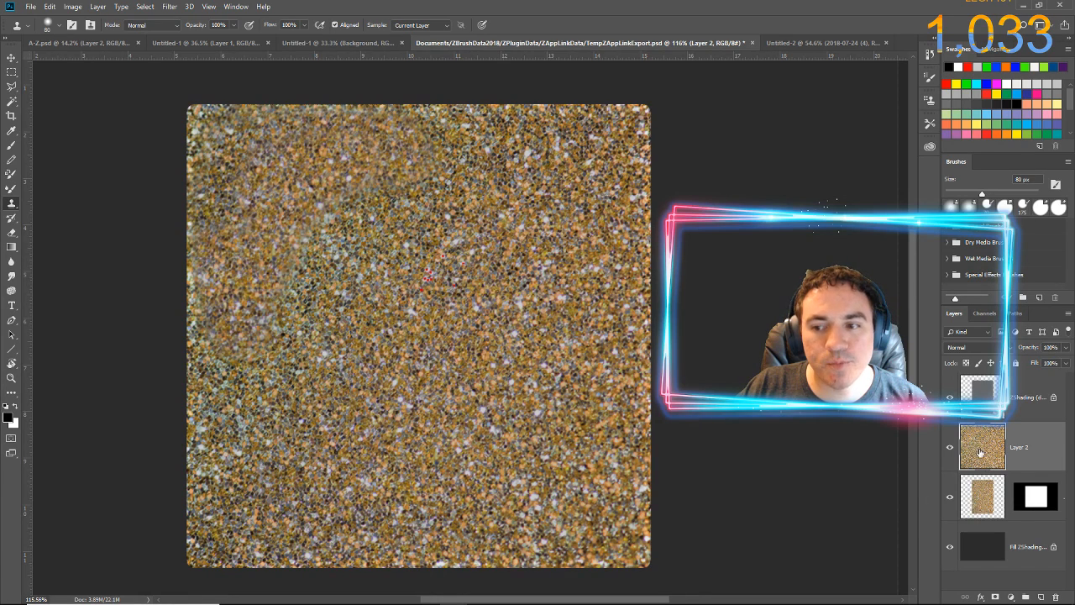
Generate a normal map from the copied glitter layer with blur 0.5, detail scale 80% and 20% contrast details
left_click(170, 7)
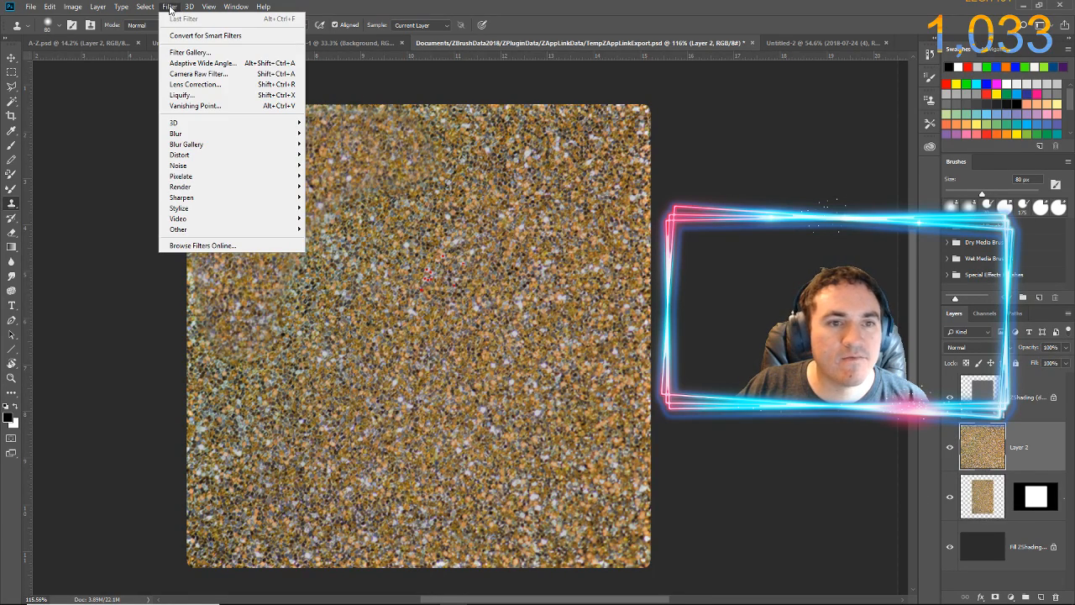
mouse_move(206, 124)
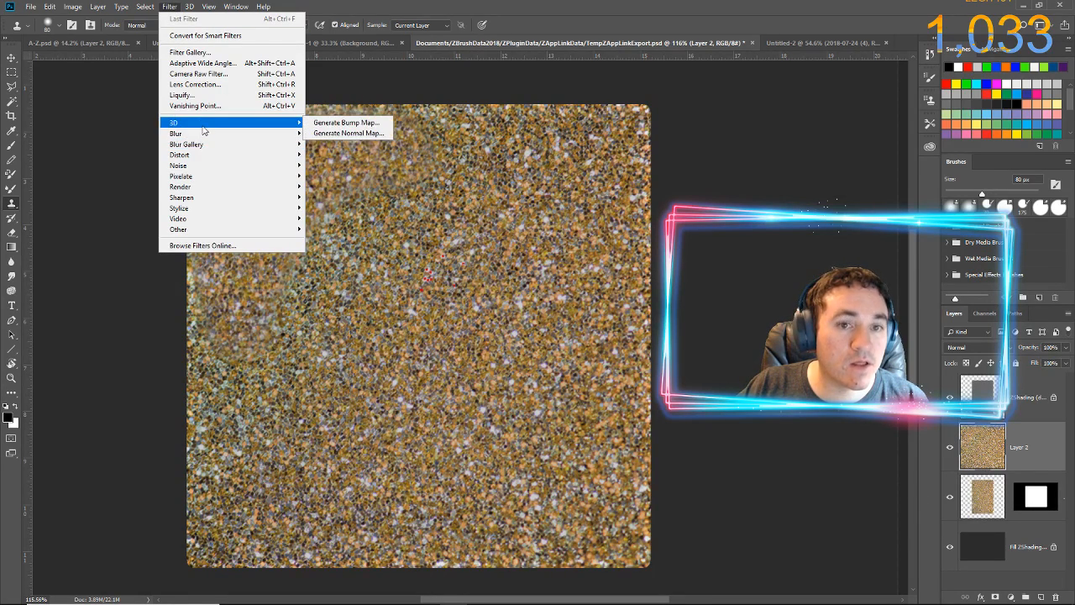
left_click(346, 133)
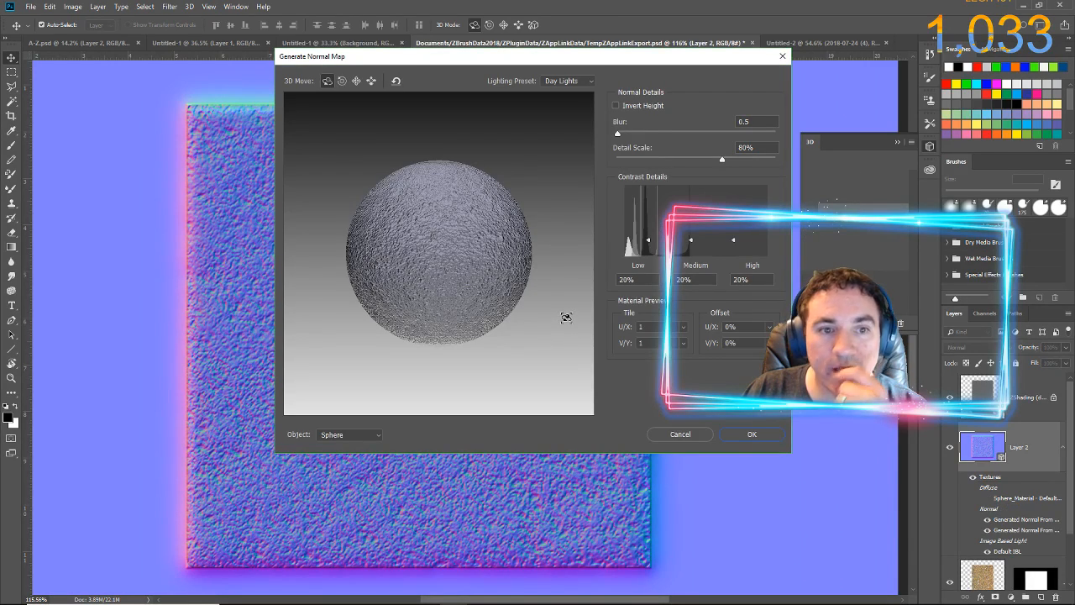
left_click_drag(509, 59, 548, 54)
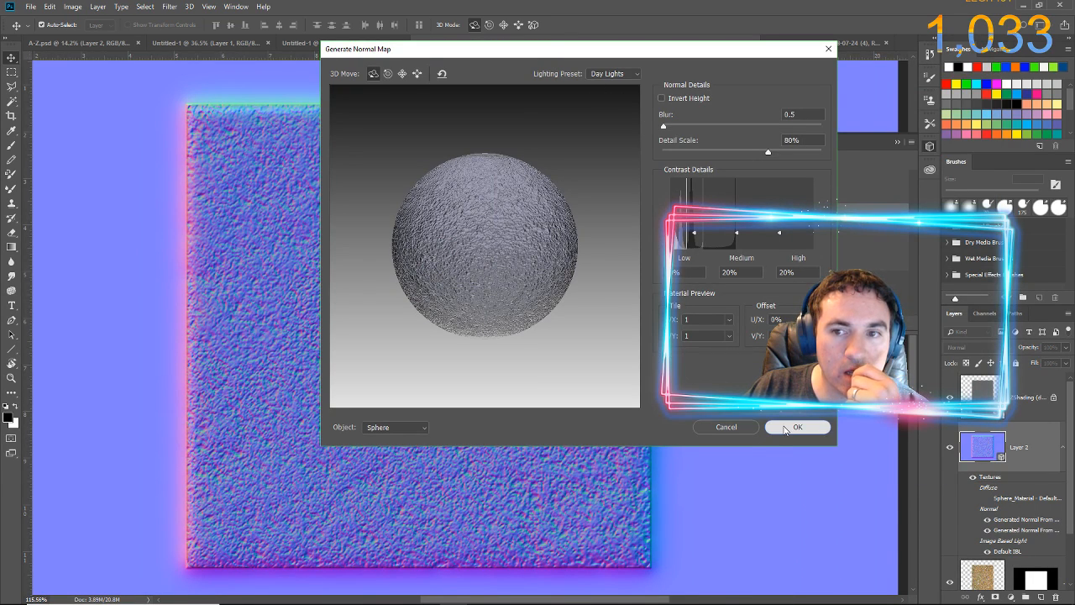
left_click(792, 427)
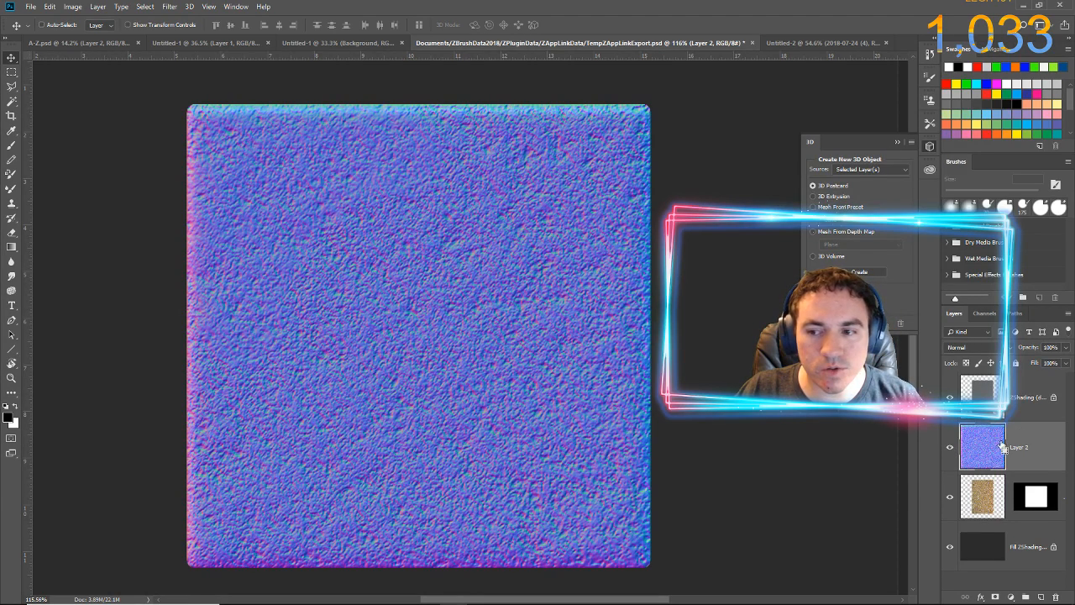
Select and copy the normal map face, and create a new 717 × 716 px RGB document from the Clipboard preset
left_click(985, 451, "ctrl")
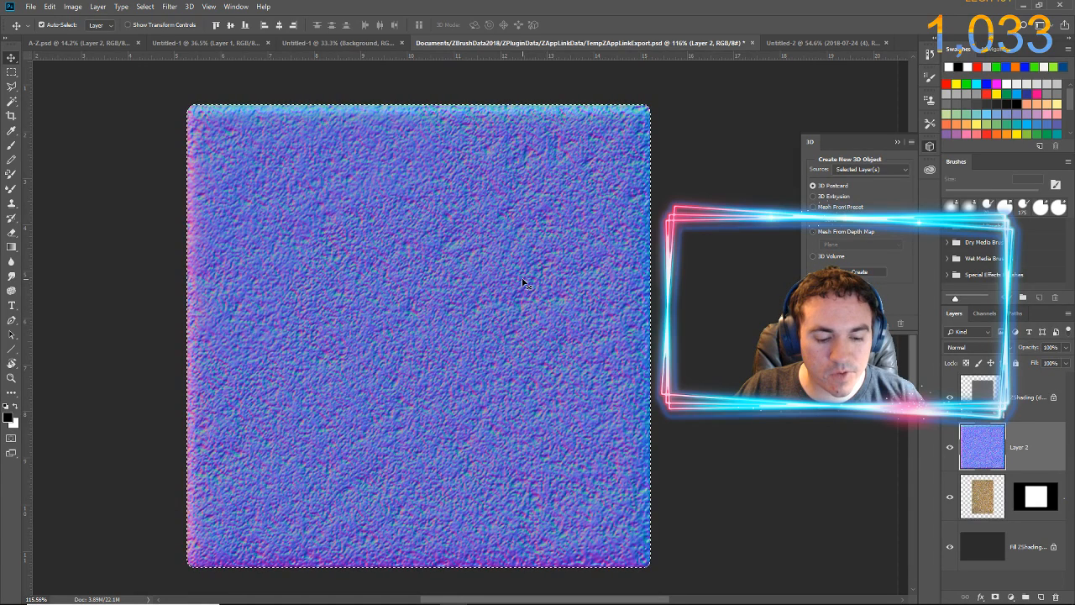
key("alt+f")
key("n")
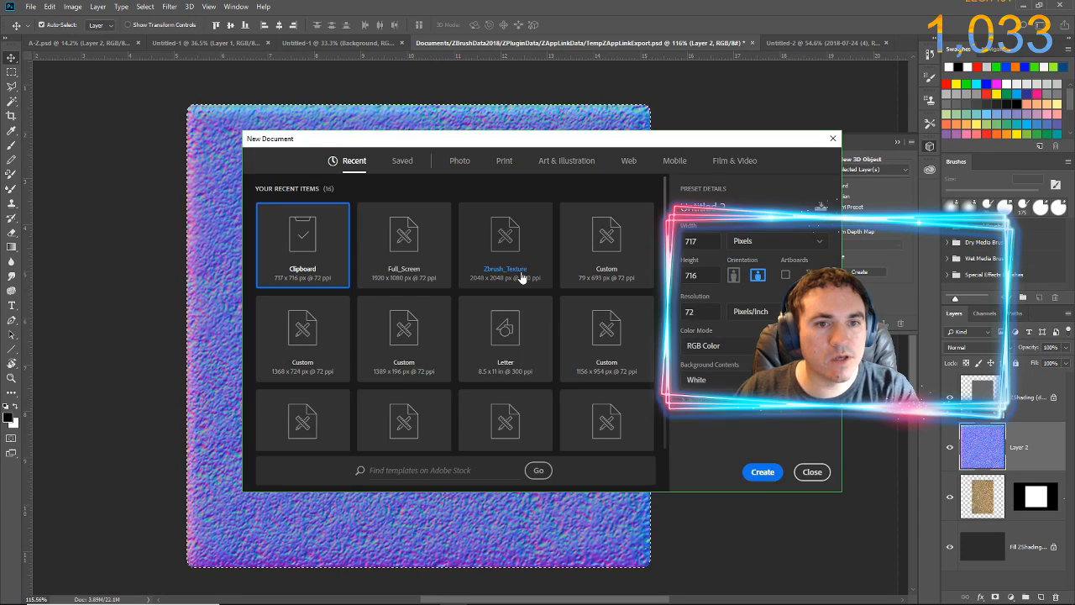
key("Return")
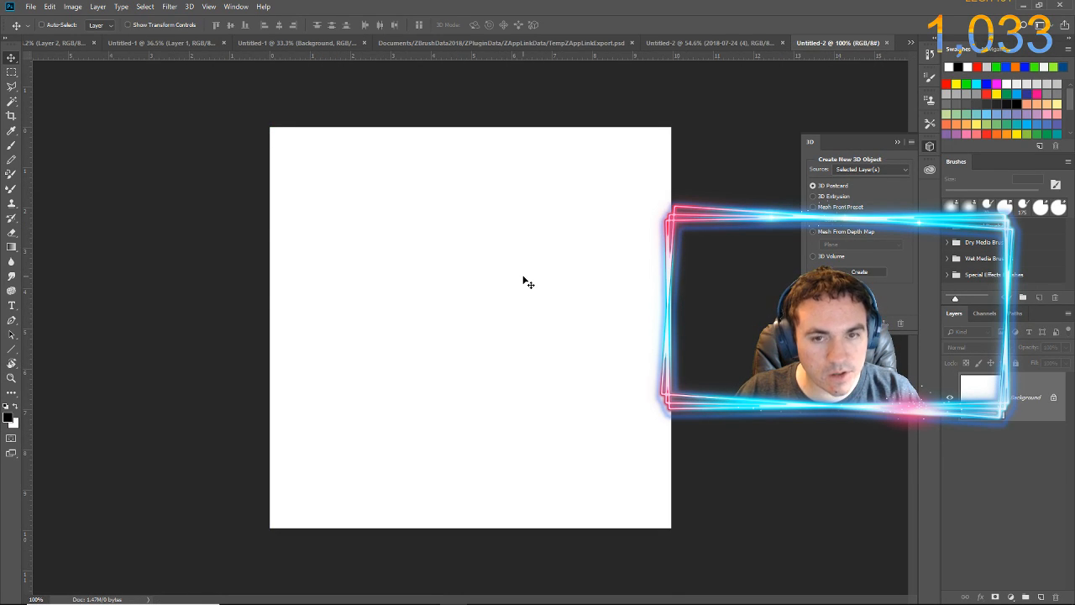
Paste the normal map into the new document, and in TempZAppLinkExport.psd hide Layer 2 and copy the selected glitter face from Layer 1
key("ctrl+v")
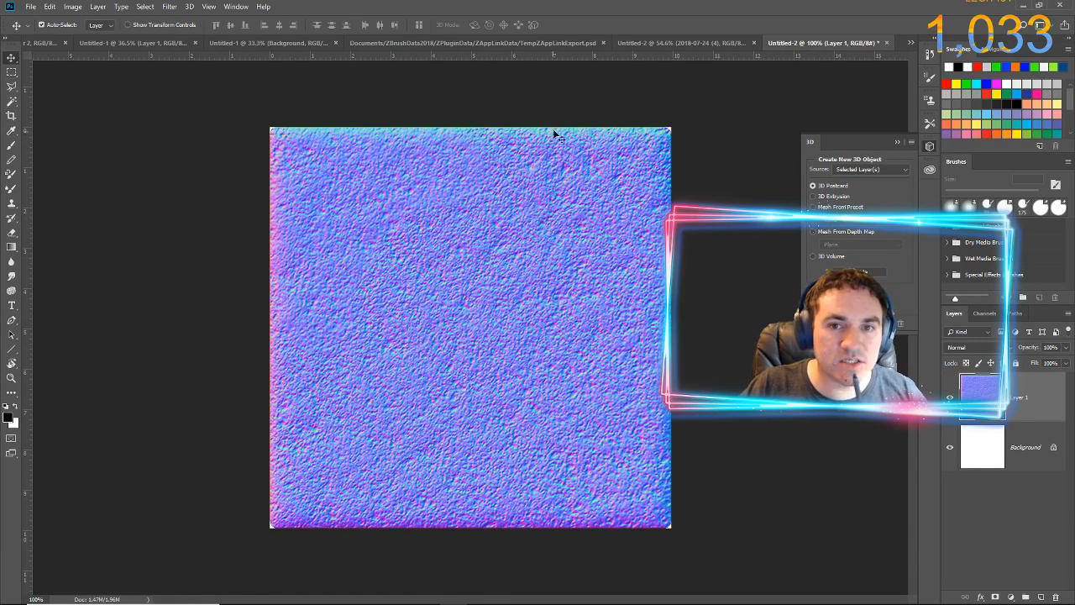
left_click(524, 43)
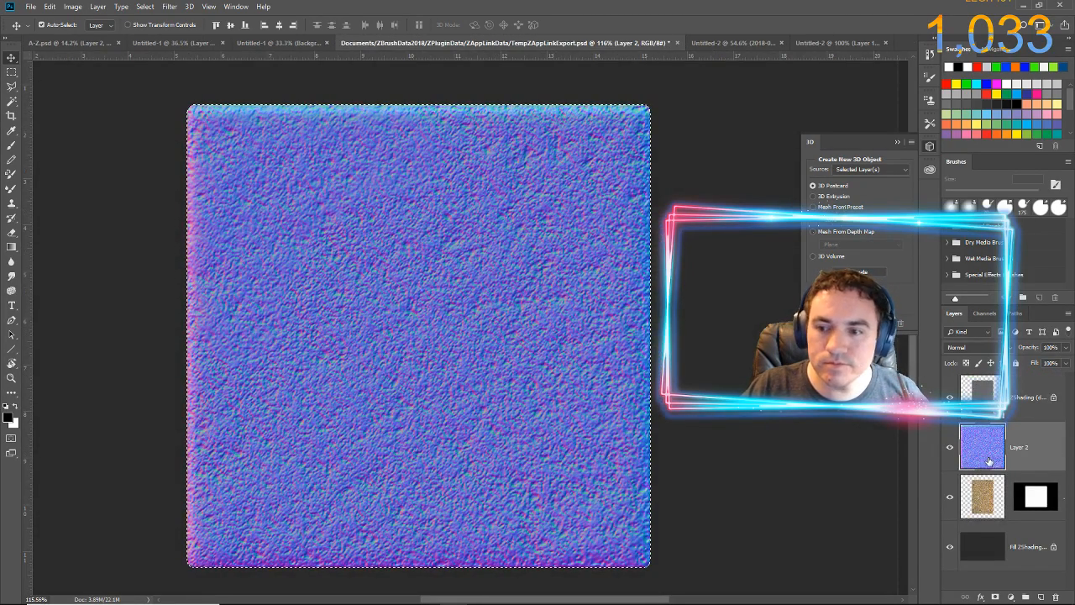
left_click(949, 448)
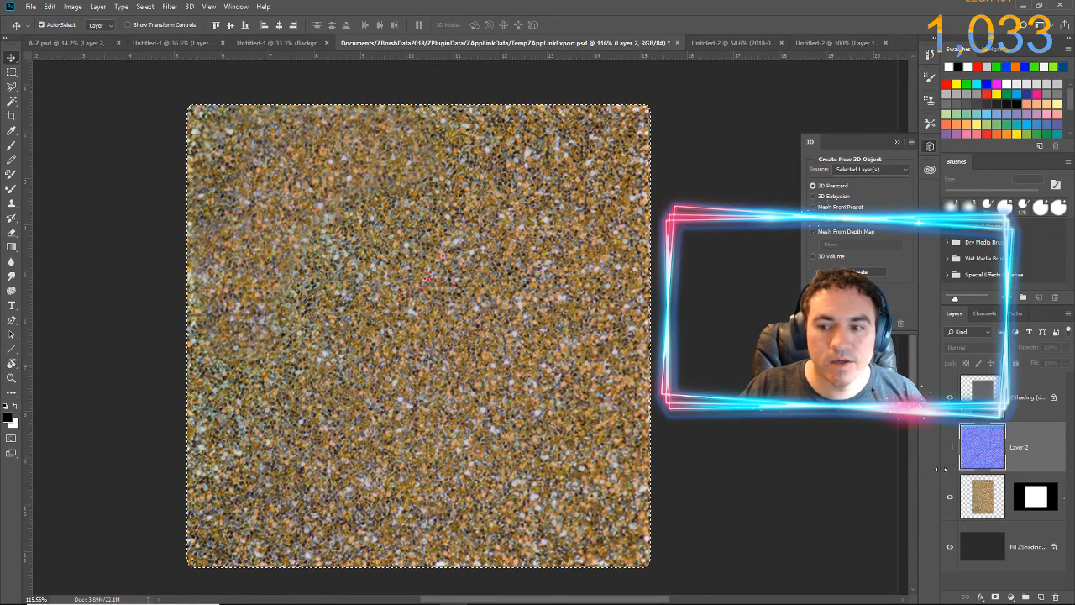
left_click(986, 503)
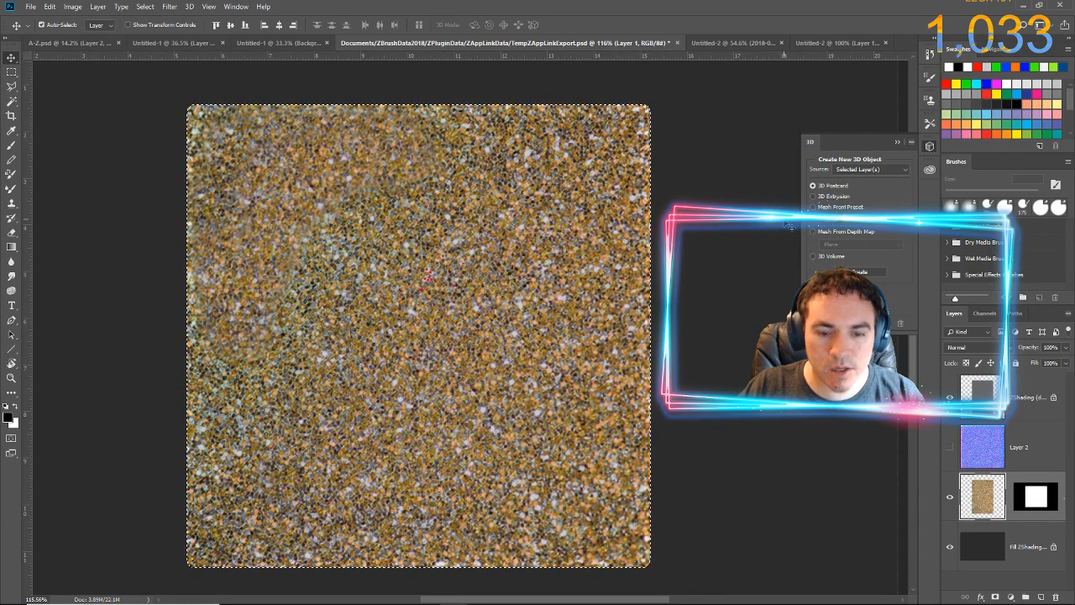
key("alt+f")
key("n")
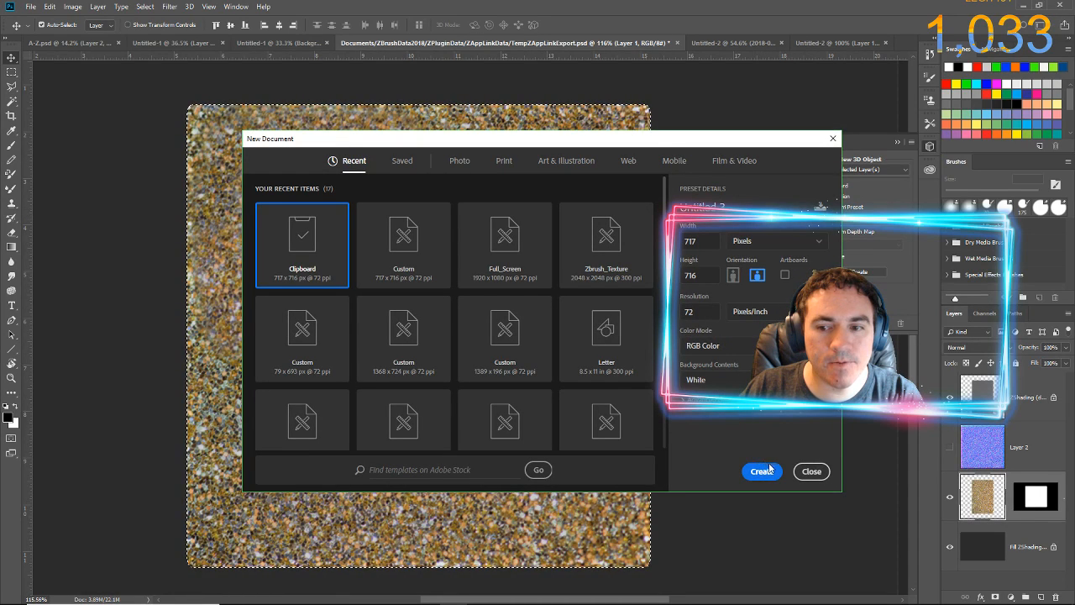
left_click(811, 474)
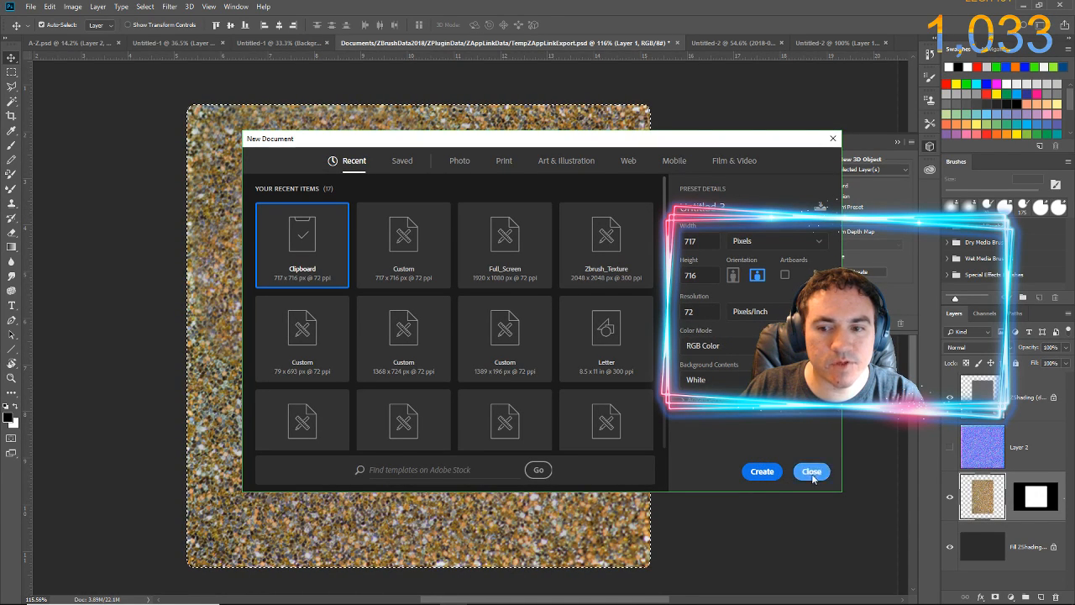
Return to the 100% Untitled-2 document and rename the pasted normal map layer as Normal_Map
left_click(827, 43)
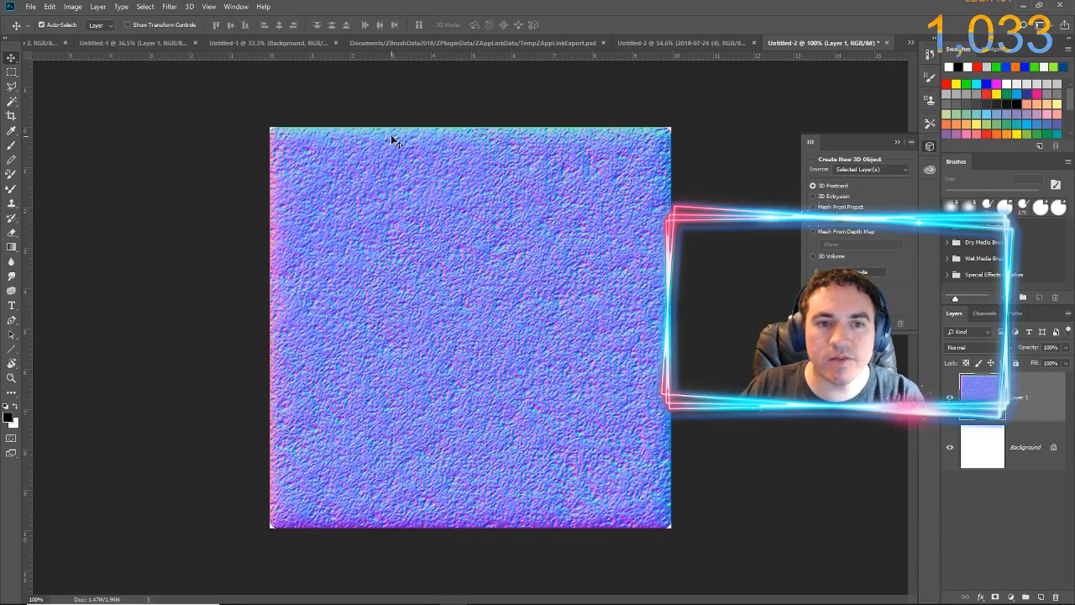
double_click(1019, 397)
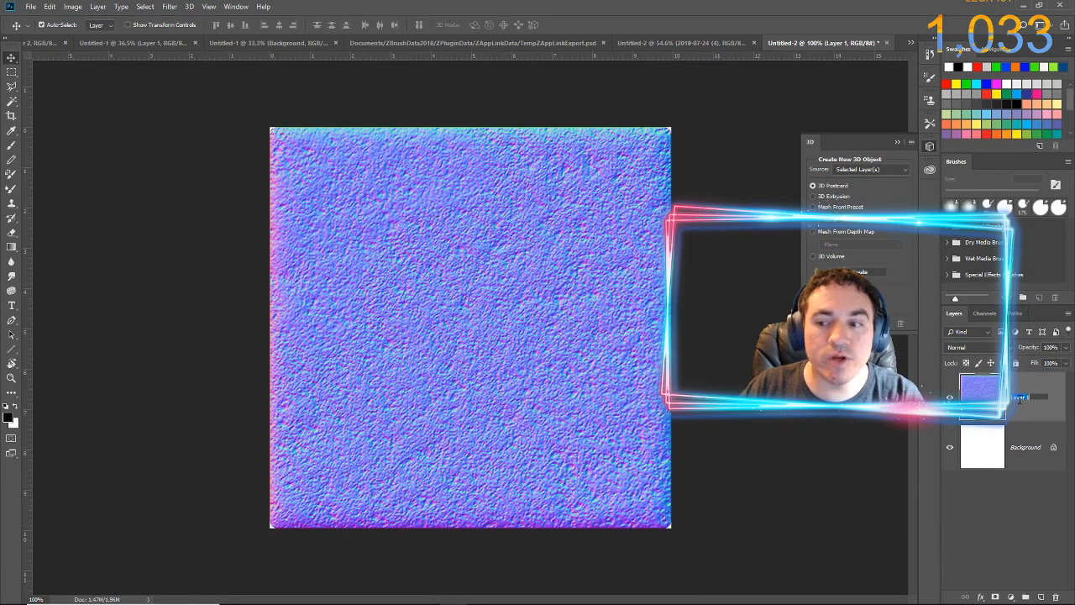
type("Normal Map")
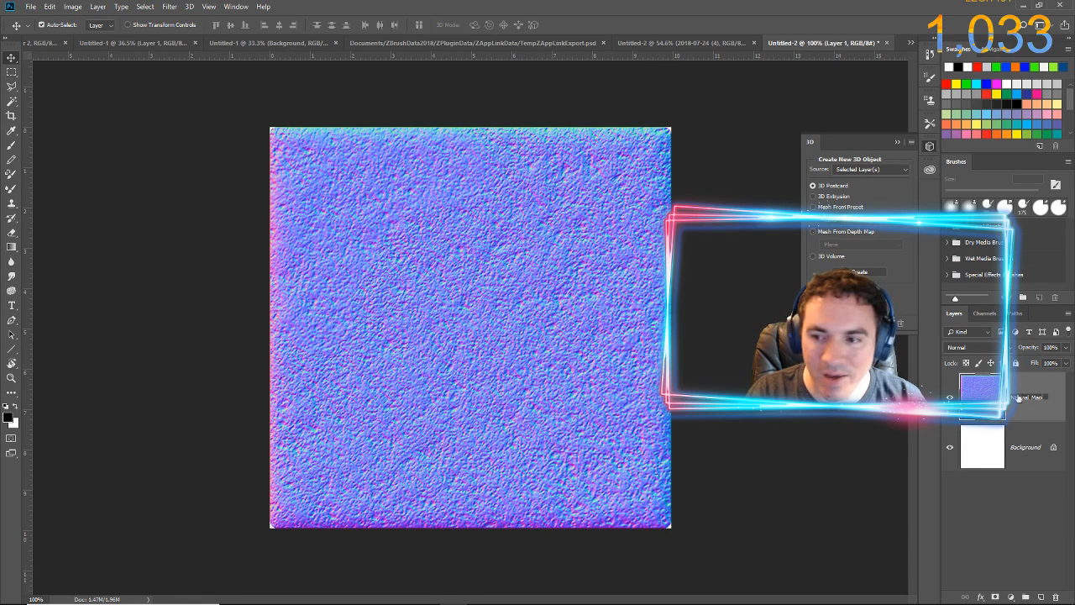
key("Return")
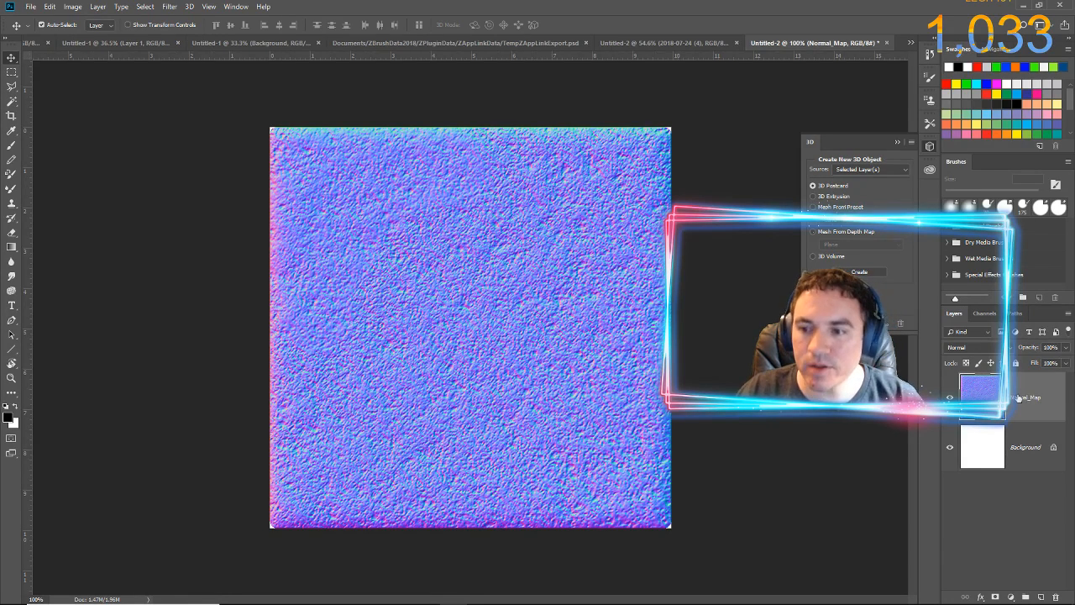
Add a new layer named BaseColor above Normal_Map and paste the copied glitter face into it
key("ctrl+shift+n")
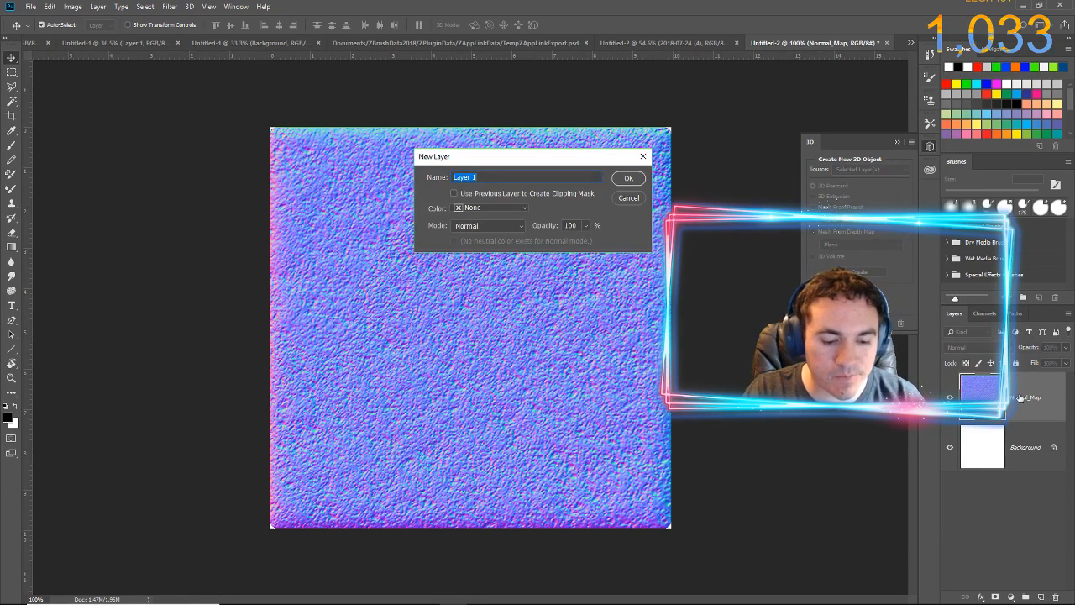
type("BaseColor")
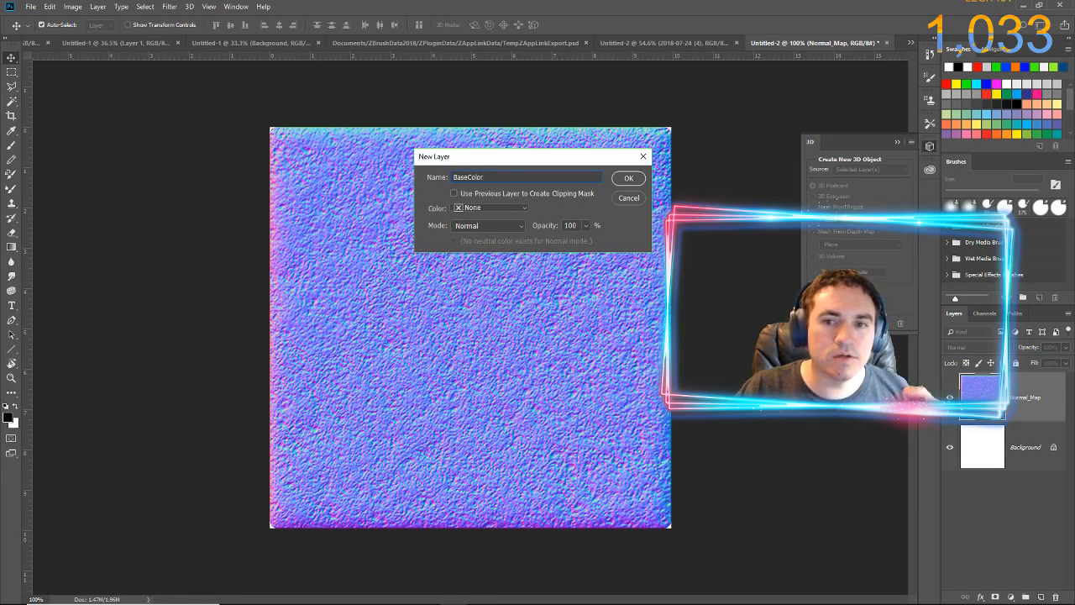
left_click(630, 178)
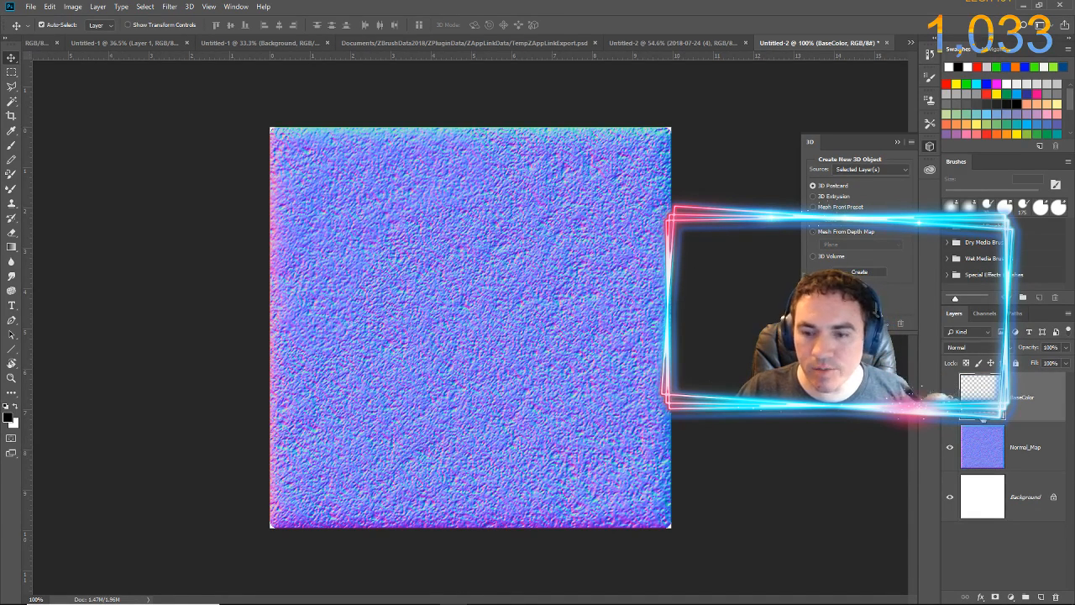
key("ctrl+v")
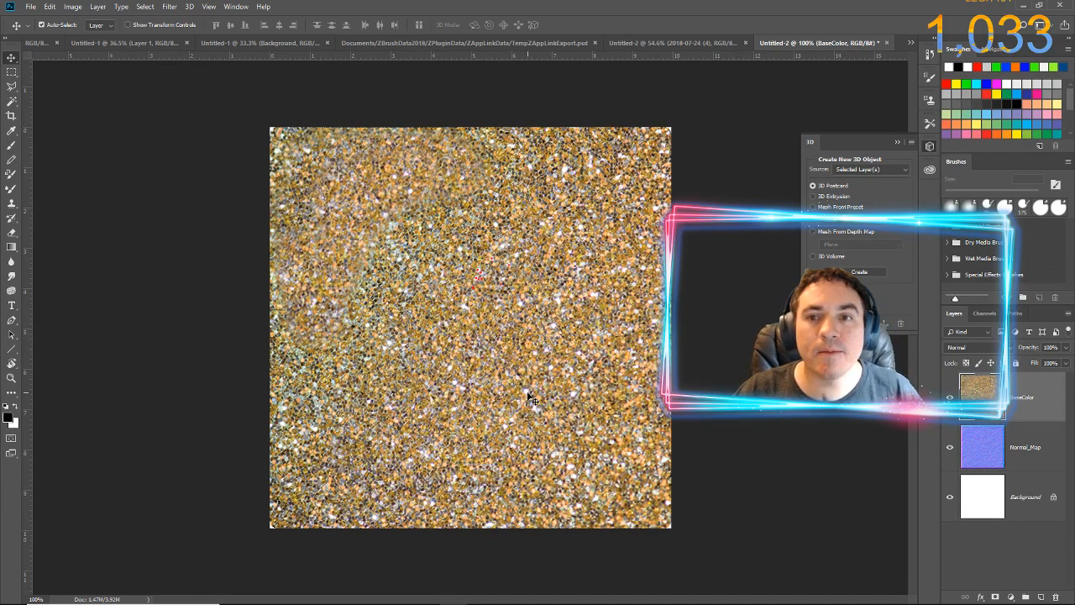
Switch to ZBrush, answer the ZAppLink prompt with OK (Unchanged), and shrink the cube's view on the canvas
mouse_move(465, 592)
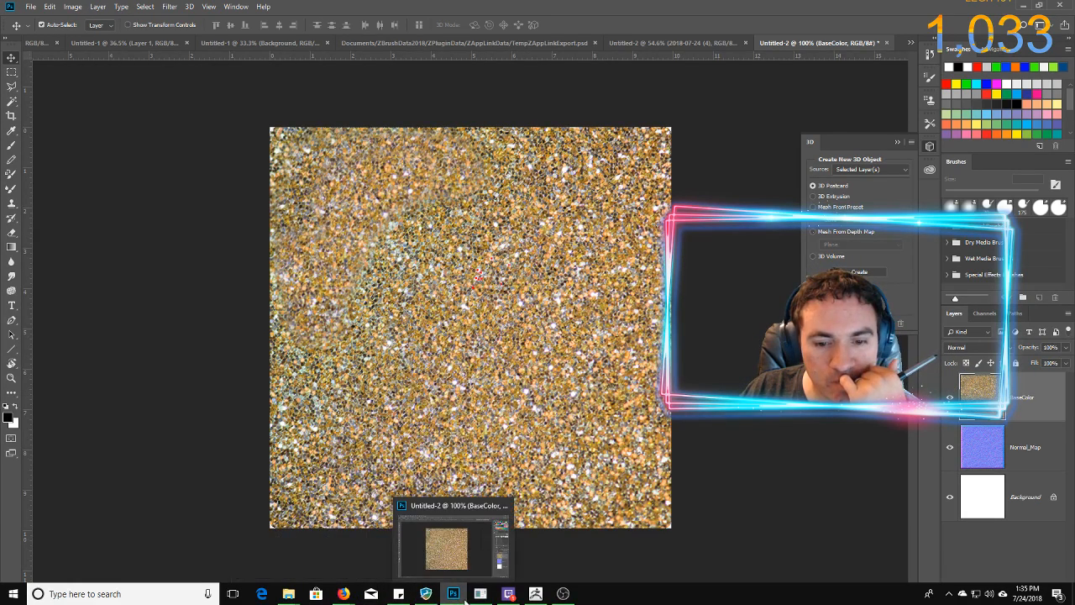
left_click(538, 594)
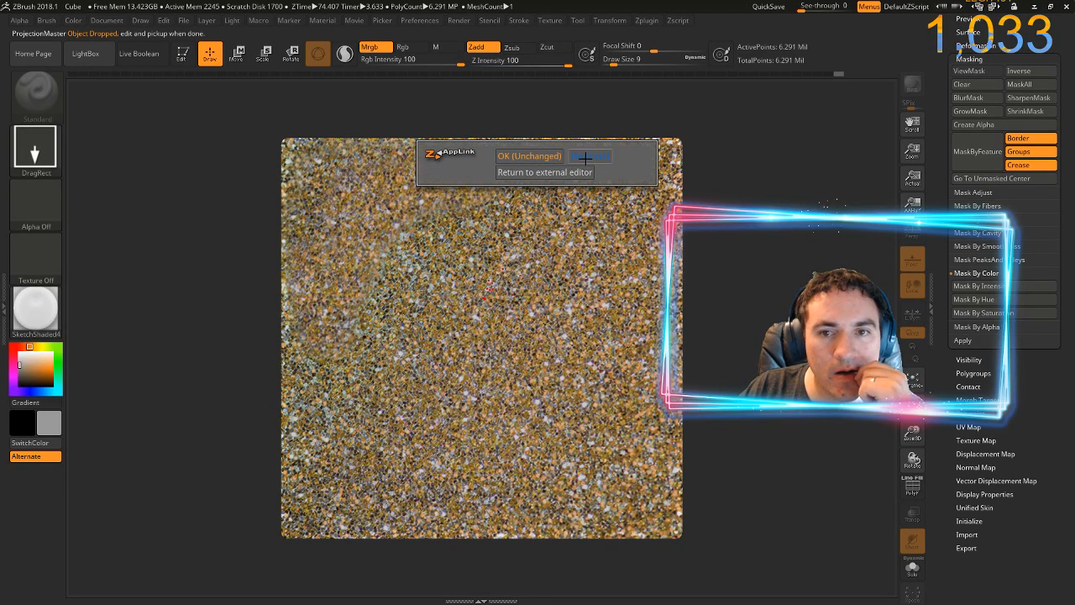
left_click(528, 156)
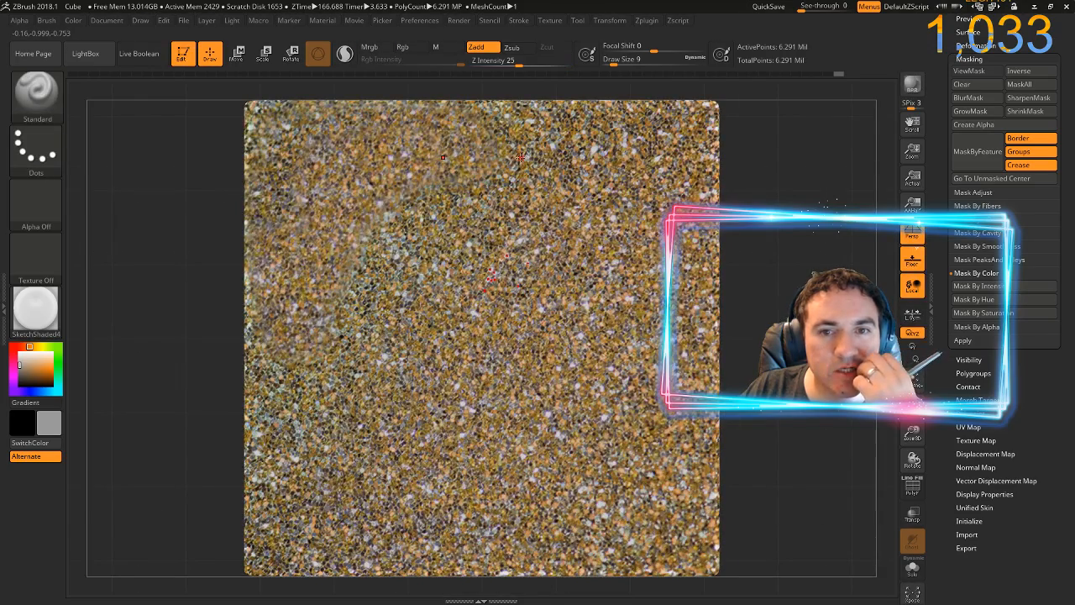
mouse_move(802, 369)
left_mouse_down()
mouse_move(803, 323)
mouse_move(672, 341)
mouse_move(737, 335)
left_mouse_up()
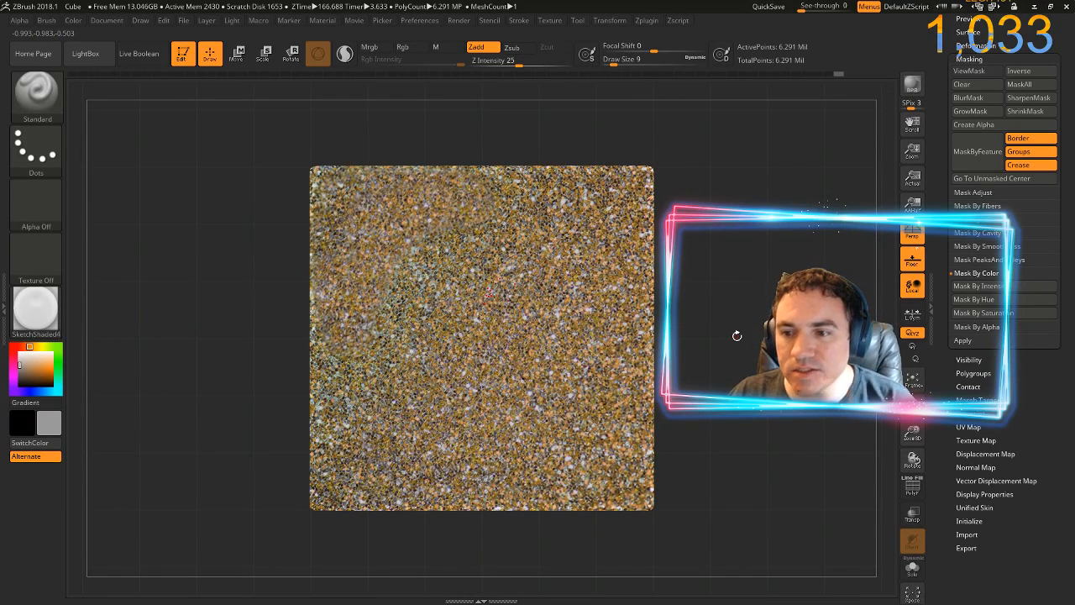
left_click(967, 466)
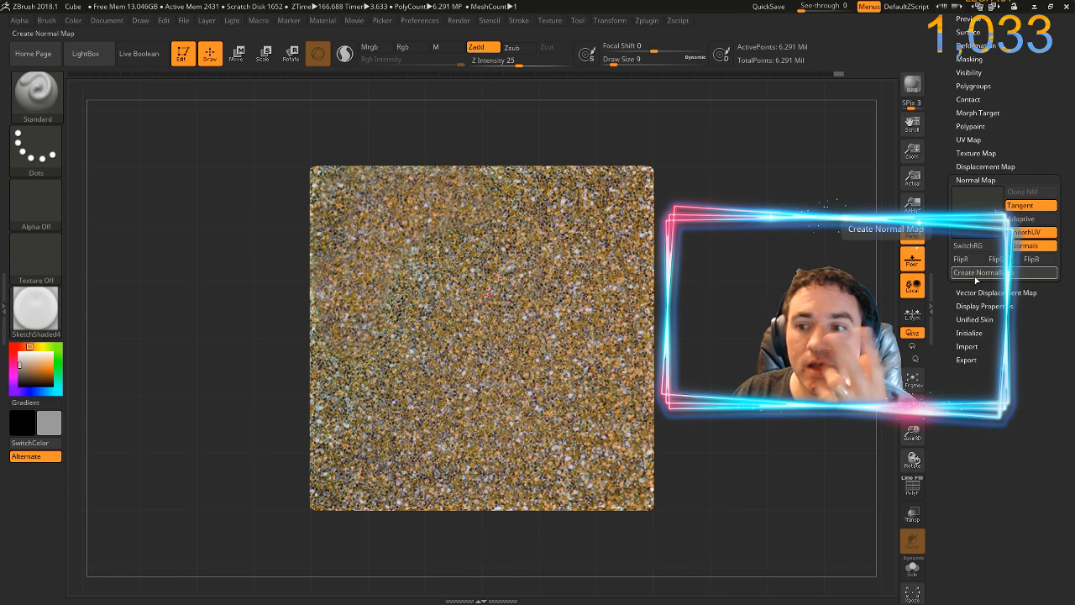
left_click(972, 208)
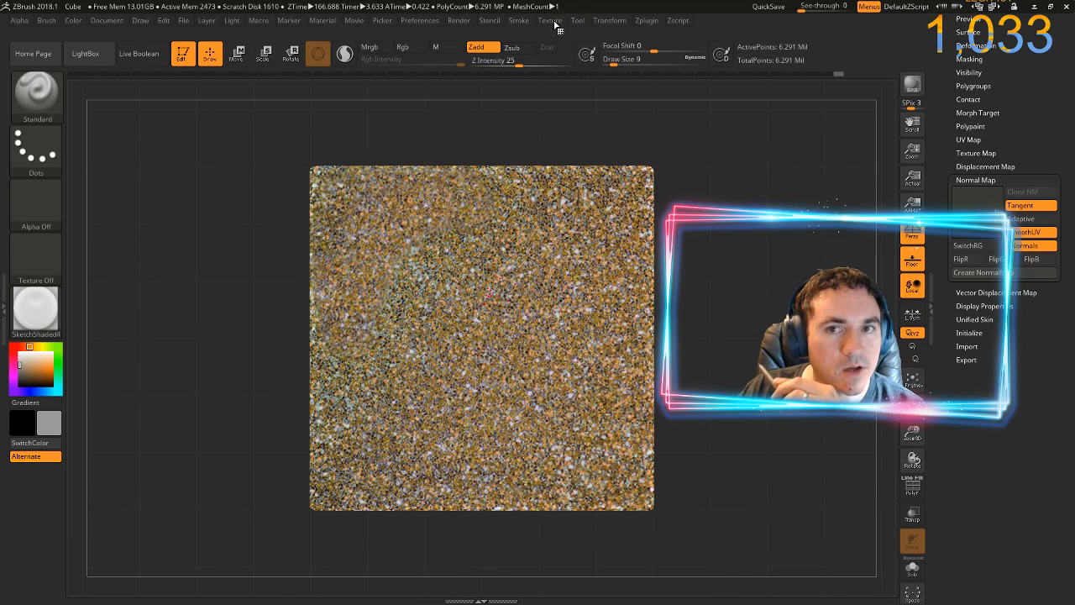
left_click(553, 23)
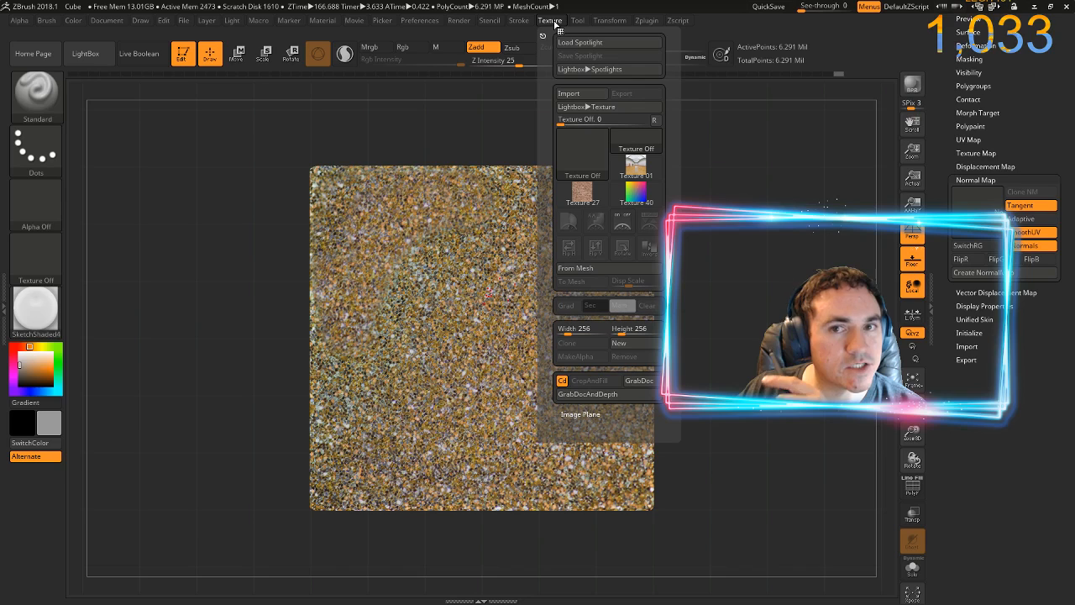
left_click(575, 97)
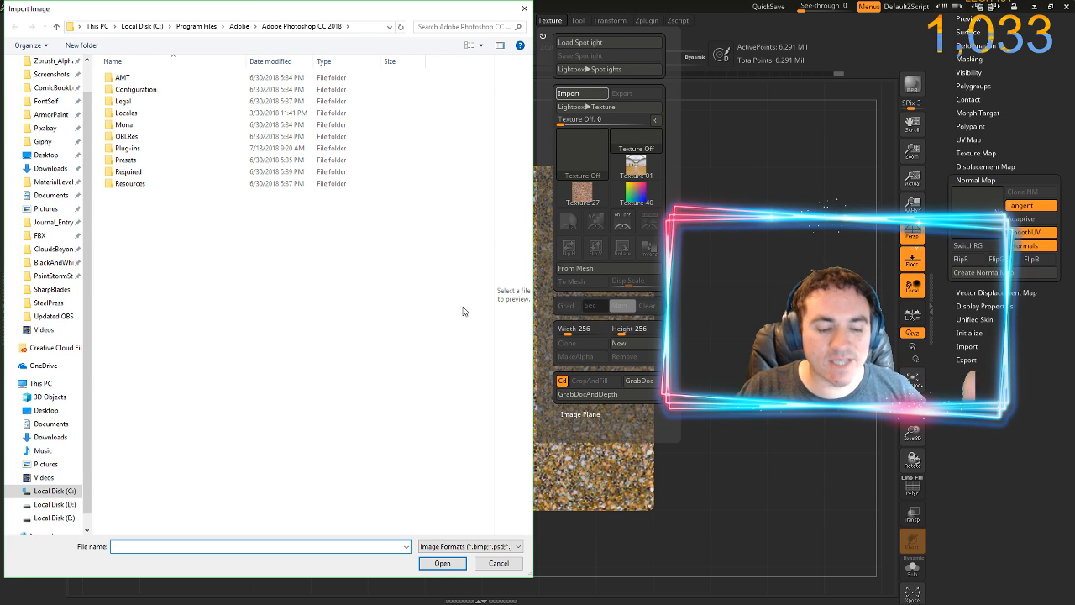
left_click(484, 562)
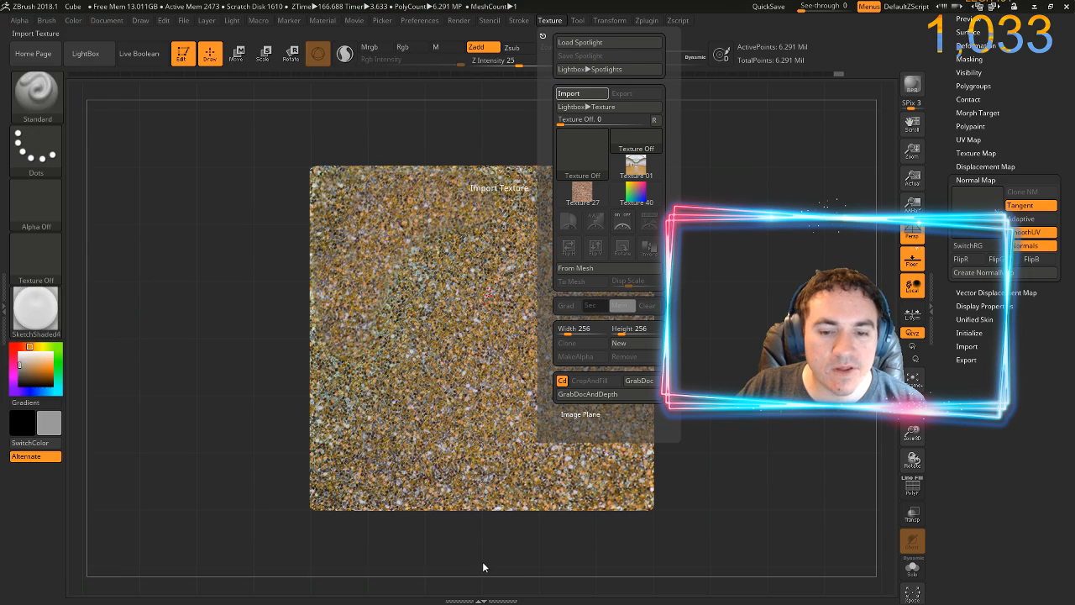
Switch to Photoshop, start saving the document under a new name, and create and open a TestMonkey folder in Pictures
key("alt+Tab")
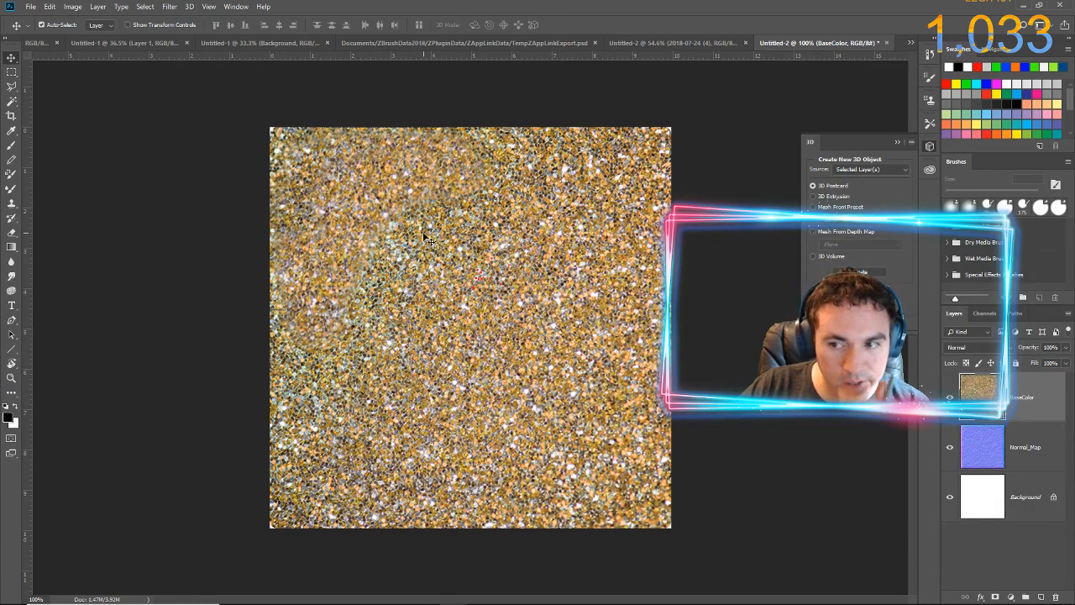
left_click(31, 7)
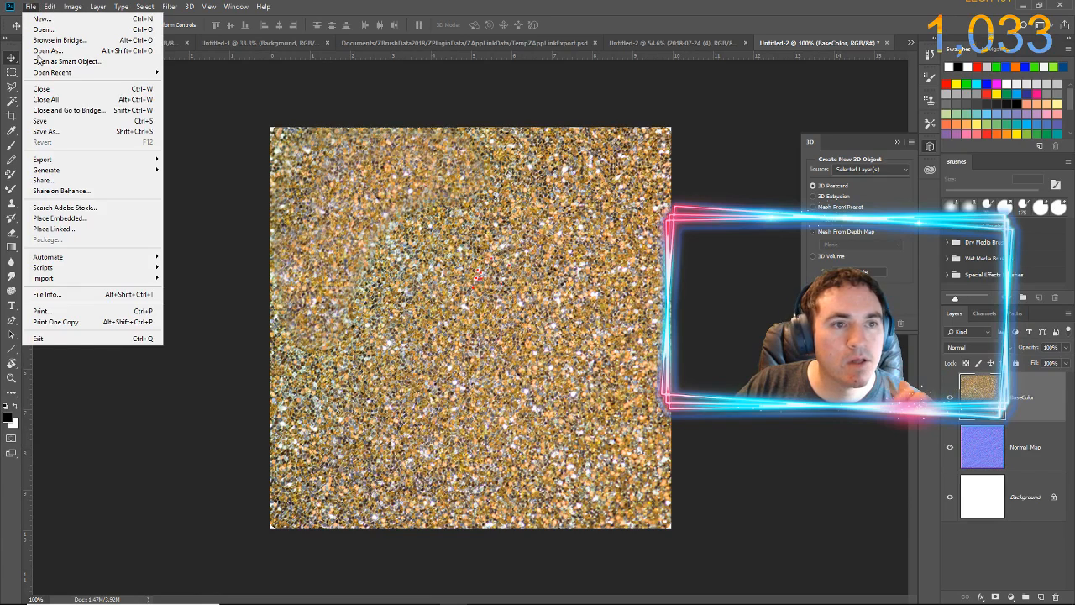
left_click(59, 129)
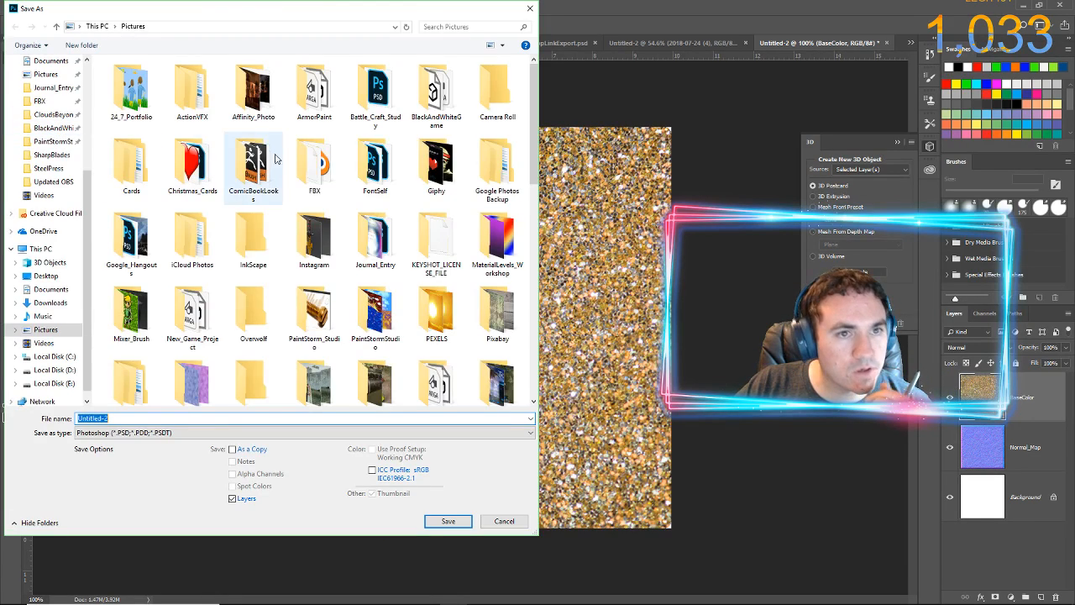
scroll(160, 357, "down", 1)
right_click(162, 354)
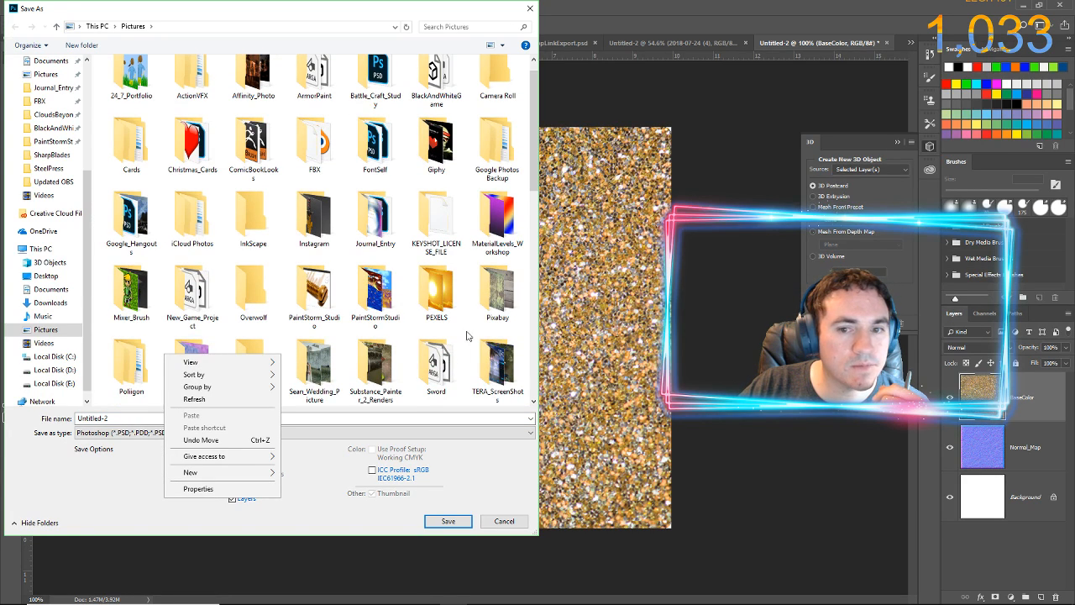
scroll(468, 336, "down", 10)
right_click(339, 386)
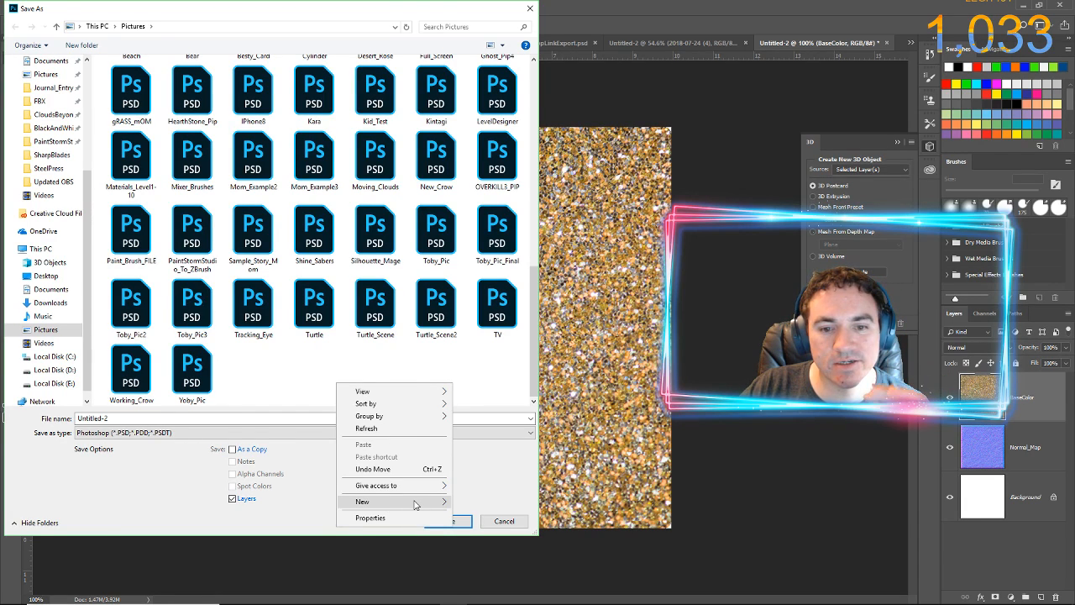
mouse_move(414, 504)
left_click(523, 373)
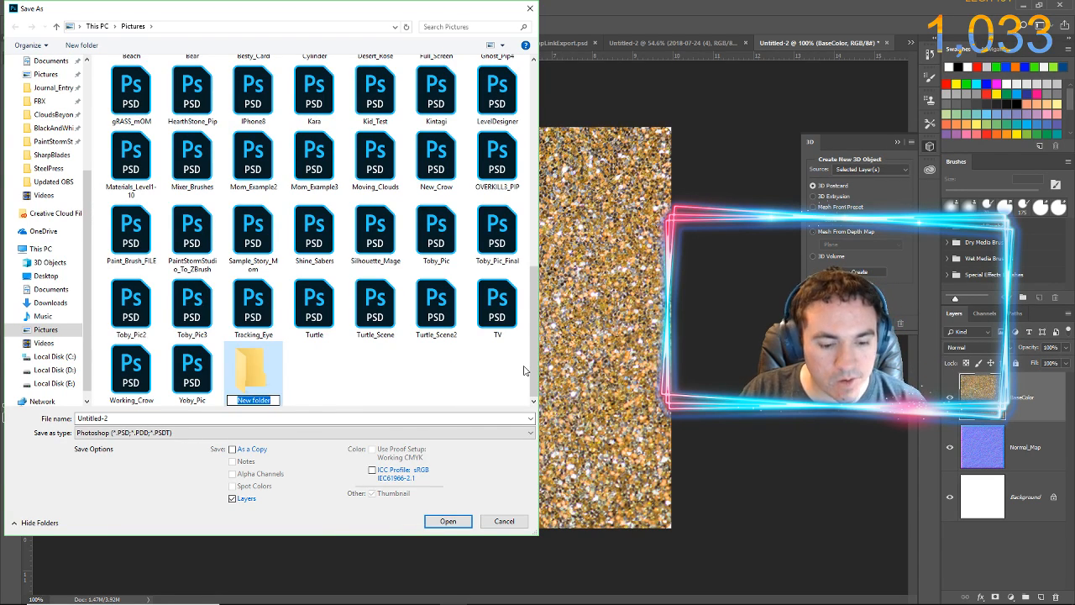
type("TestM")
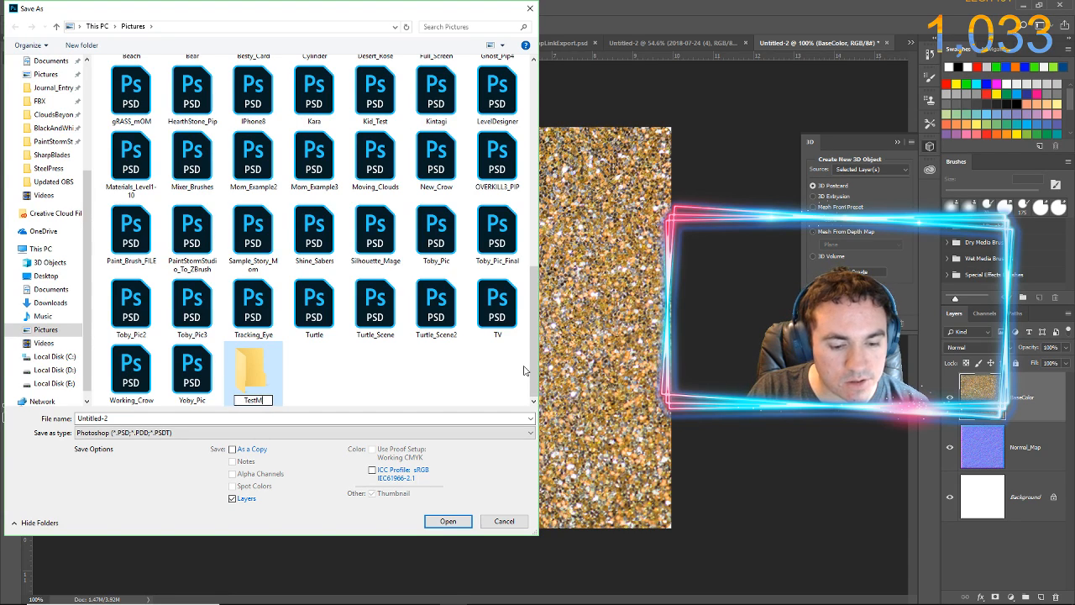
type("onkey")
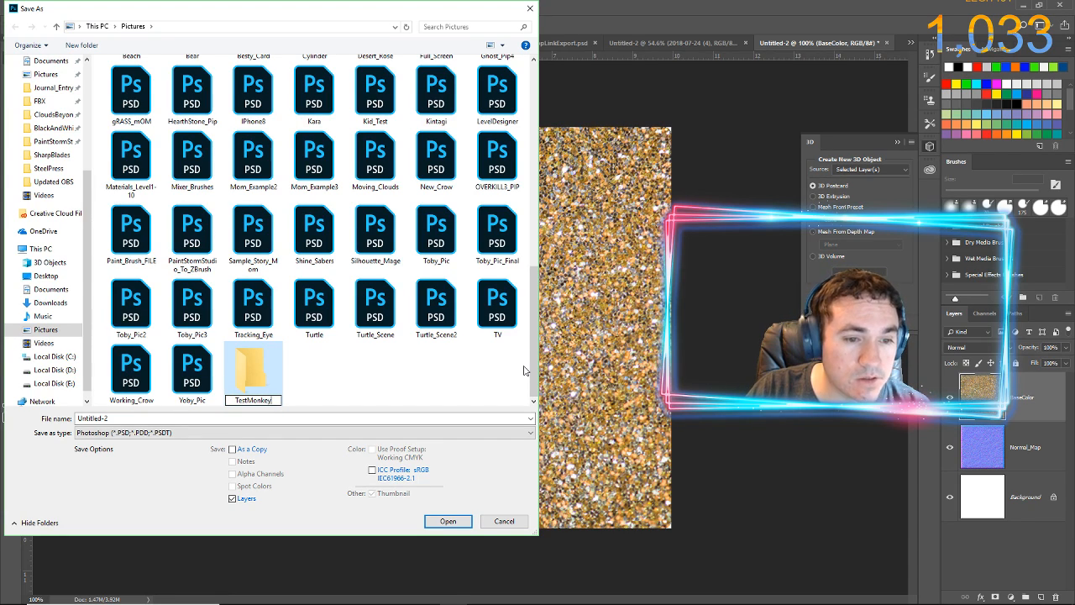
key("Return")
key("Return")
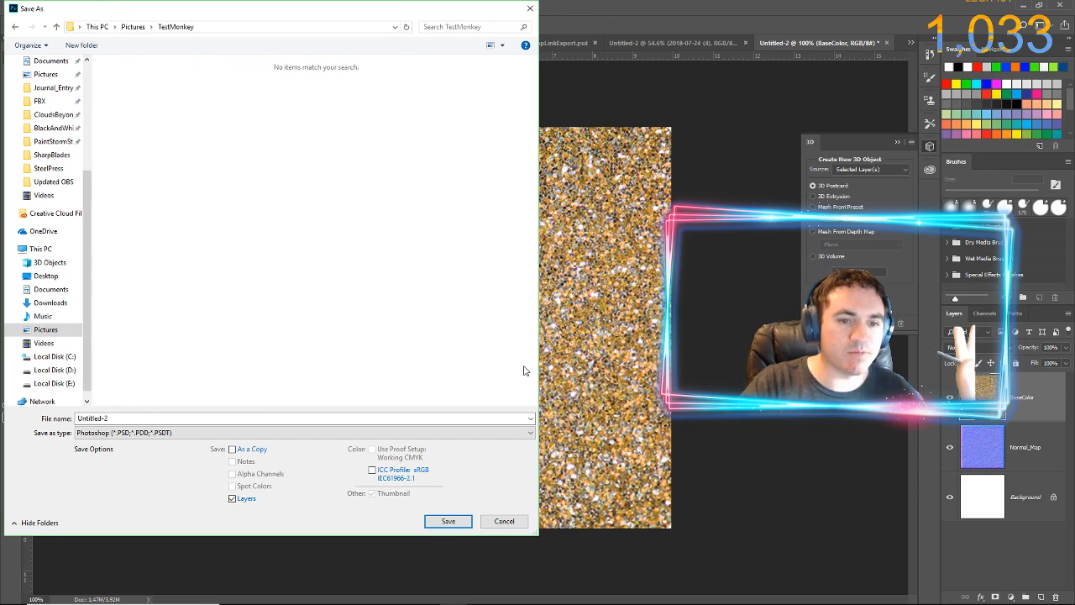
Save the glitter image as a JPEG named BaseColor in the TestMonkey folder, at Maximum quality 12 with Baseline ("Standard") format
left_click(215, 419)
left_click_drag(341, 9, 486, 393)
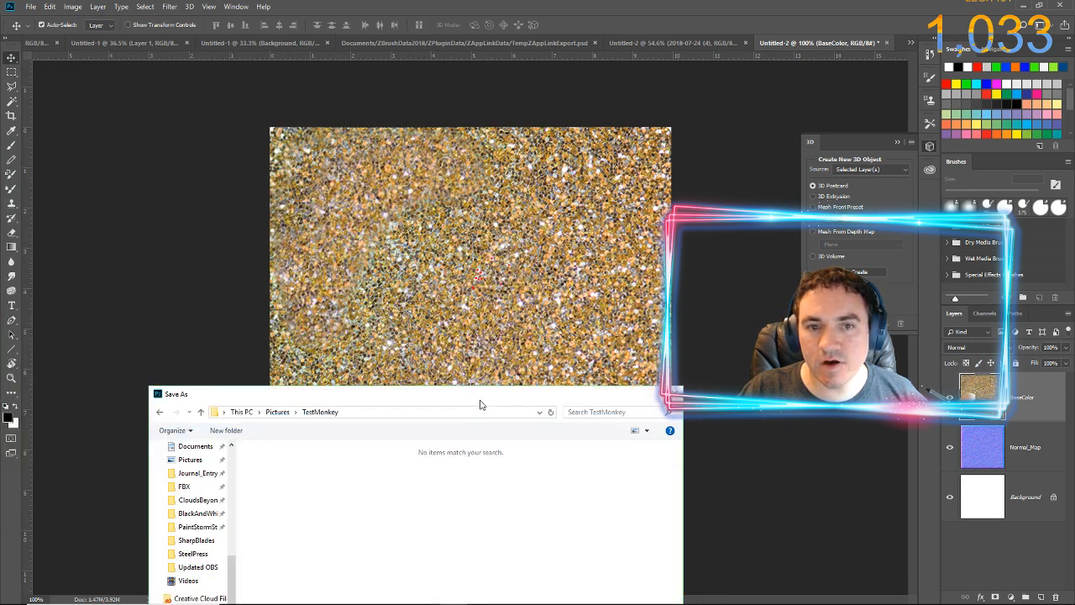
type("BaseColor")
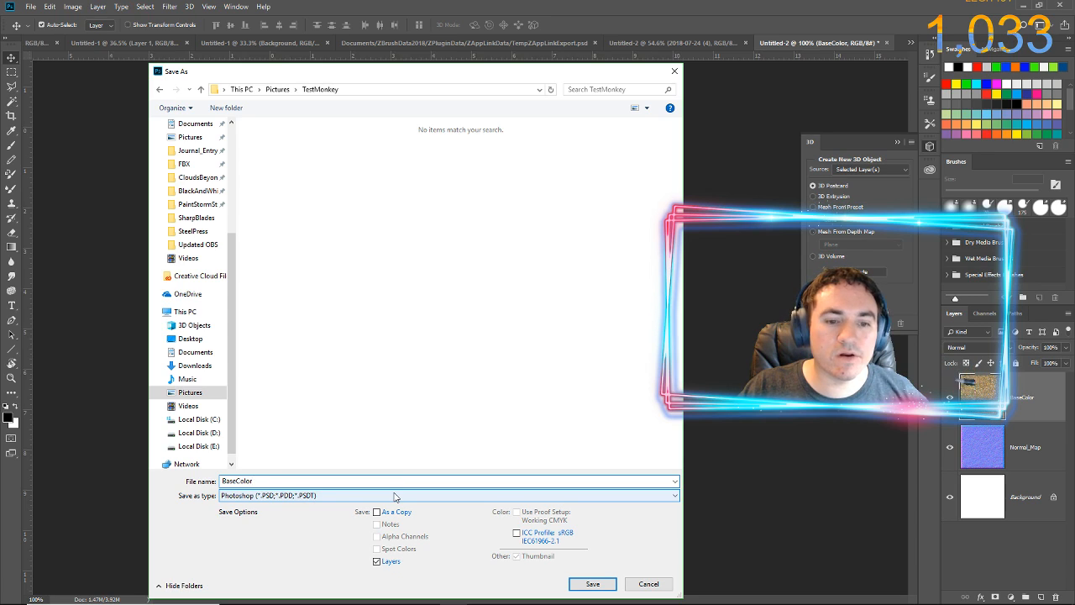
left_click(394, 495)
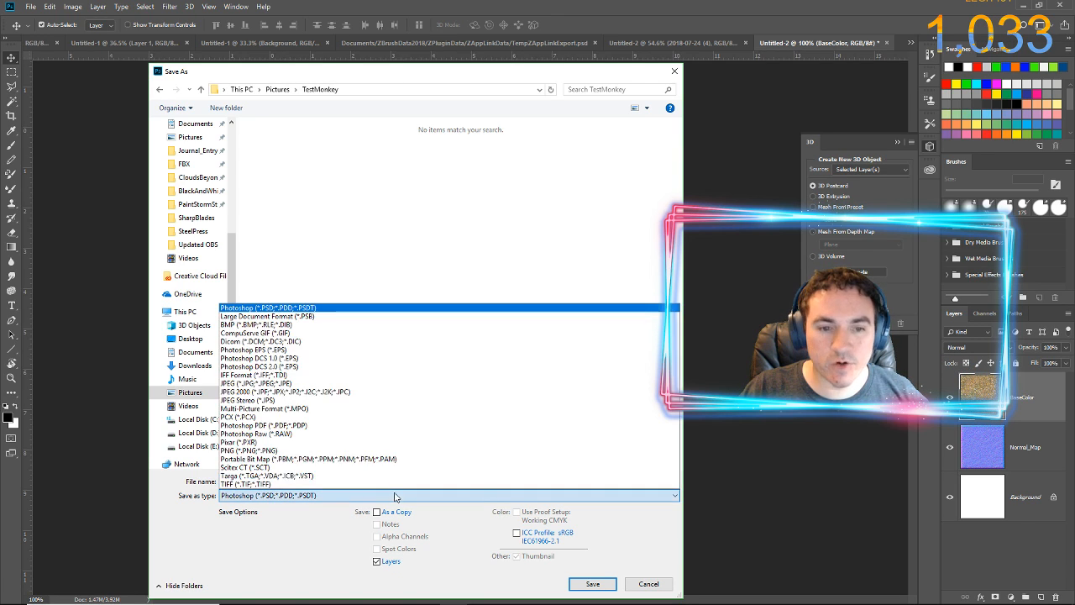
left_click(293, 384)
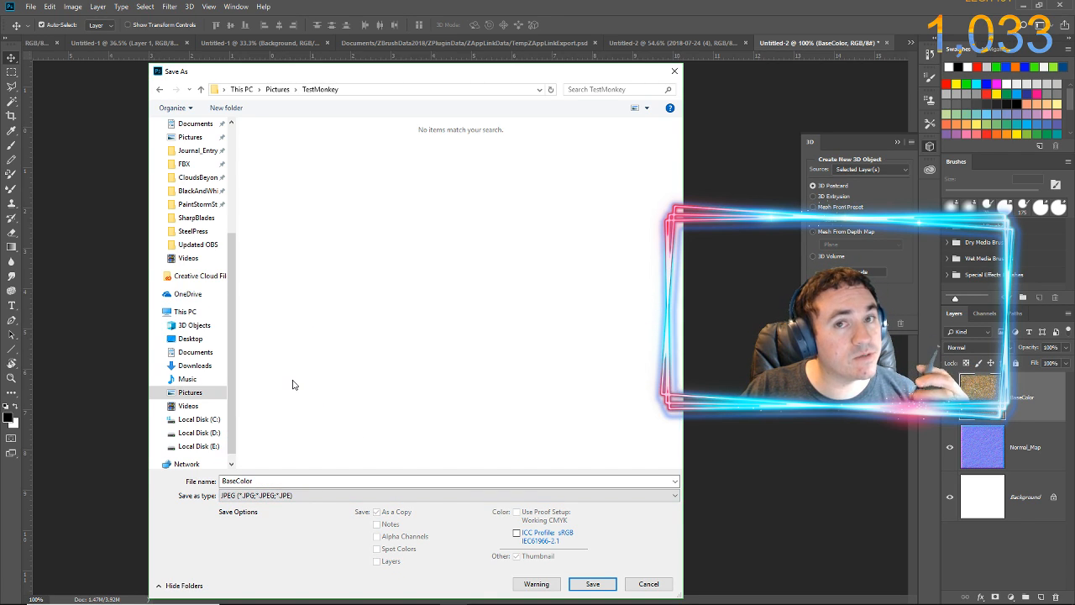
left_click(593, 584)
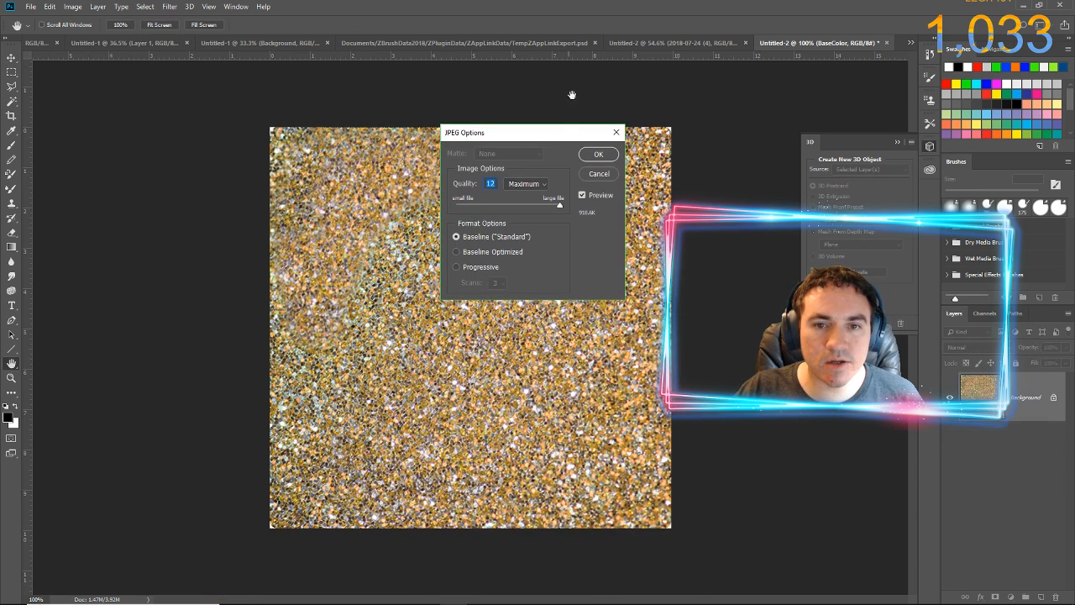
left_click(597, 154)
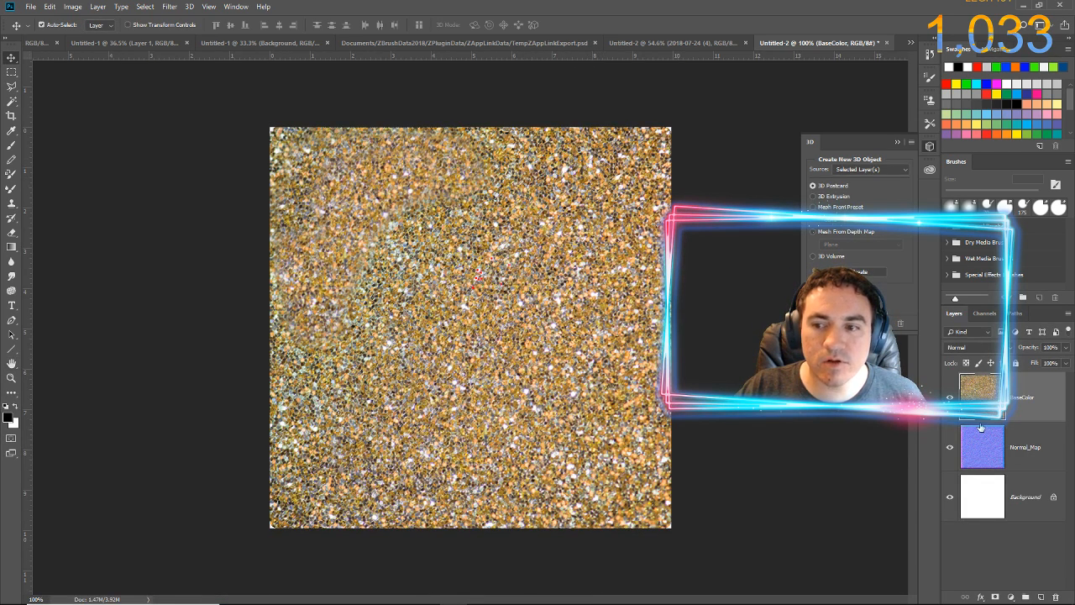
Toggle the BaseColor layer's visibility to compare it with the normal map, leaving BaseColor hidden
left_click(950, 397)
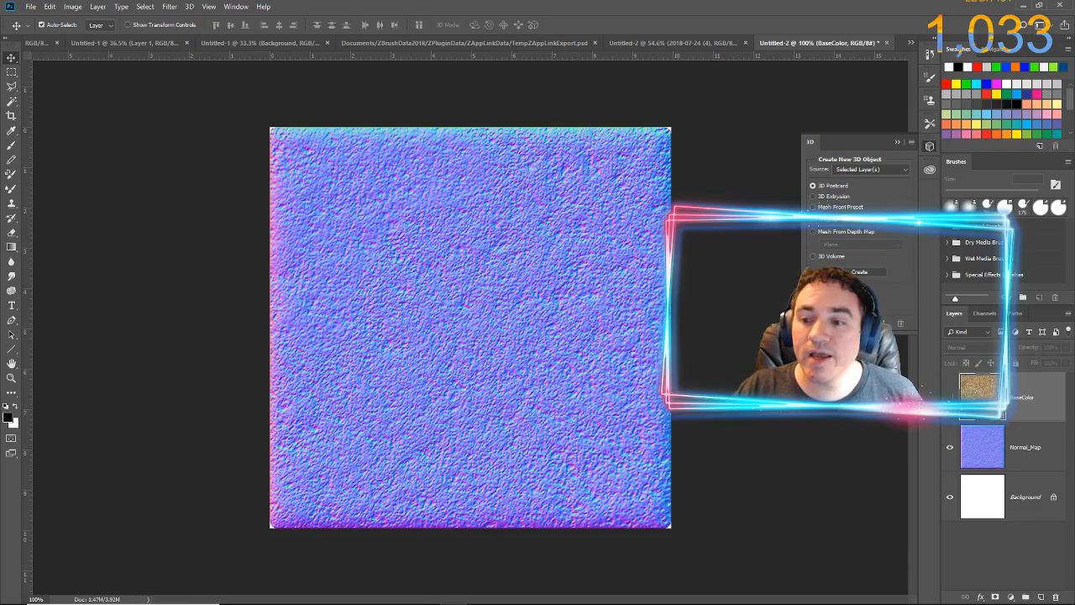
left_click(950, 398)
left_click(950, 397)
left_click(950, 398)
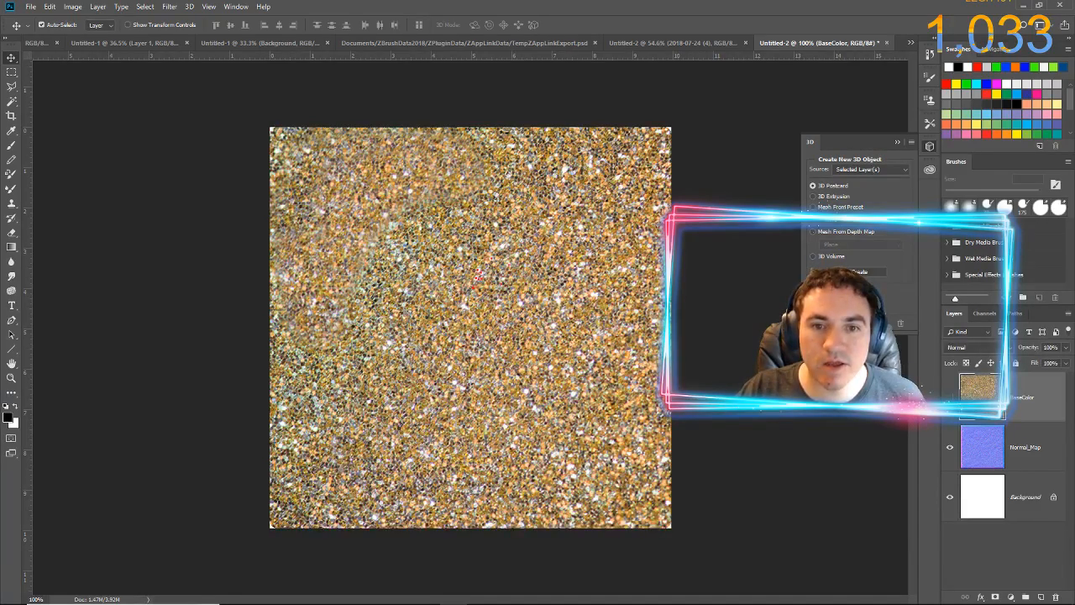
left_click(950, 398)
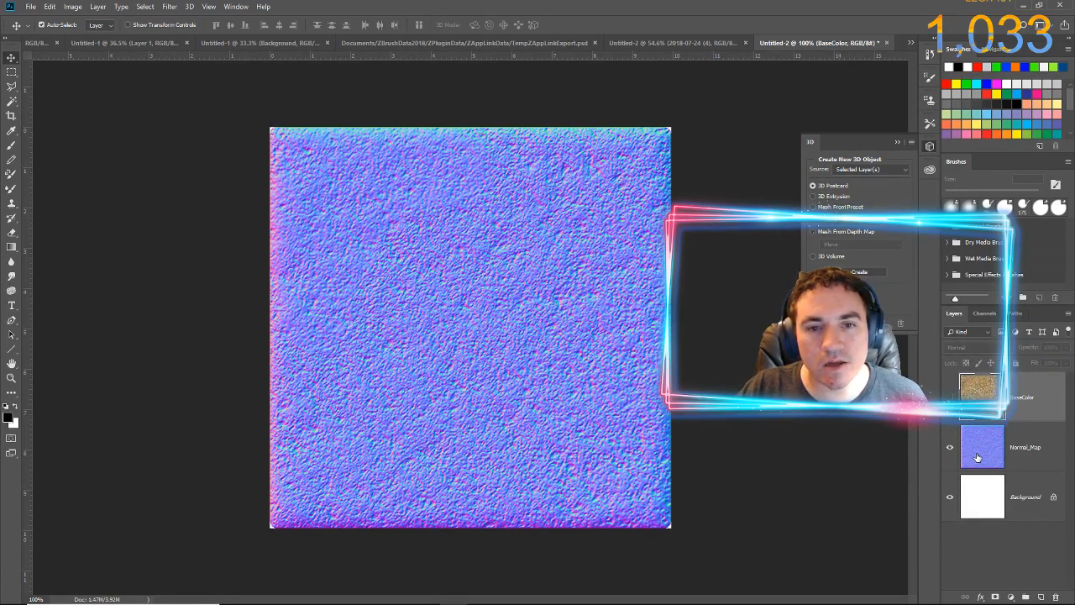
left_click(26, 8)
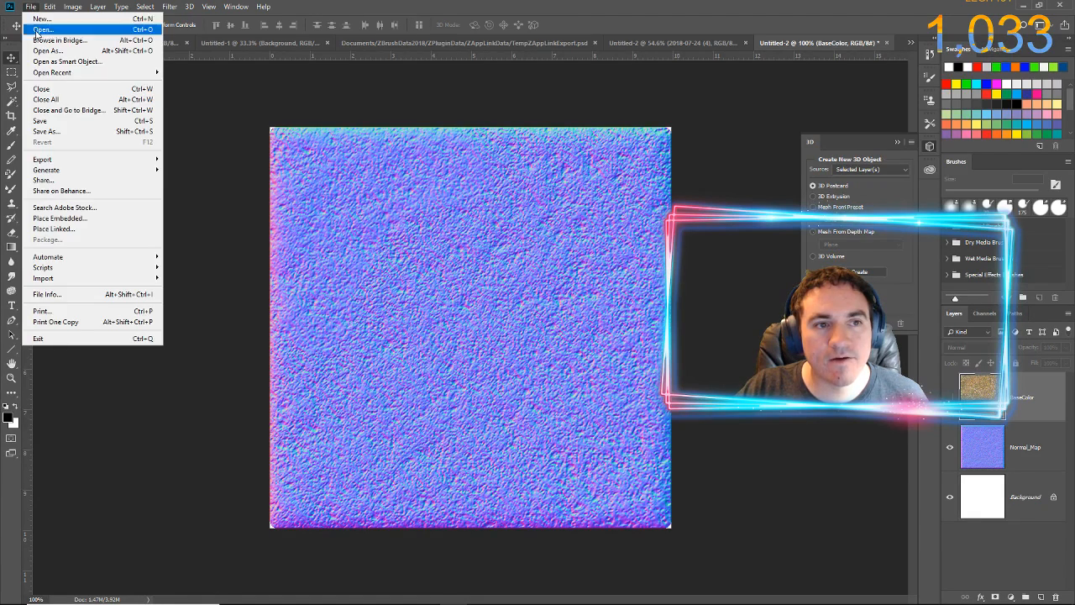
left_click(55, 132)
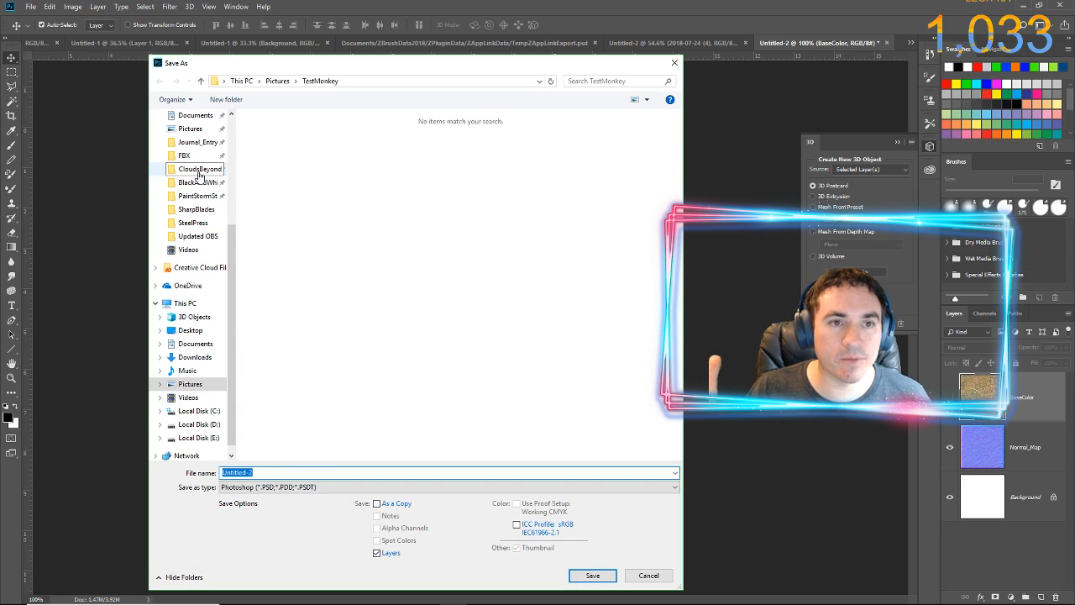
left_click(675, 62)
left_click(190, 7)
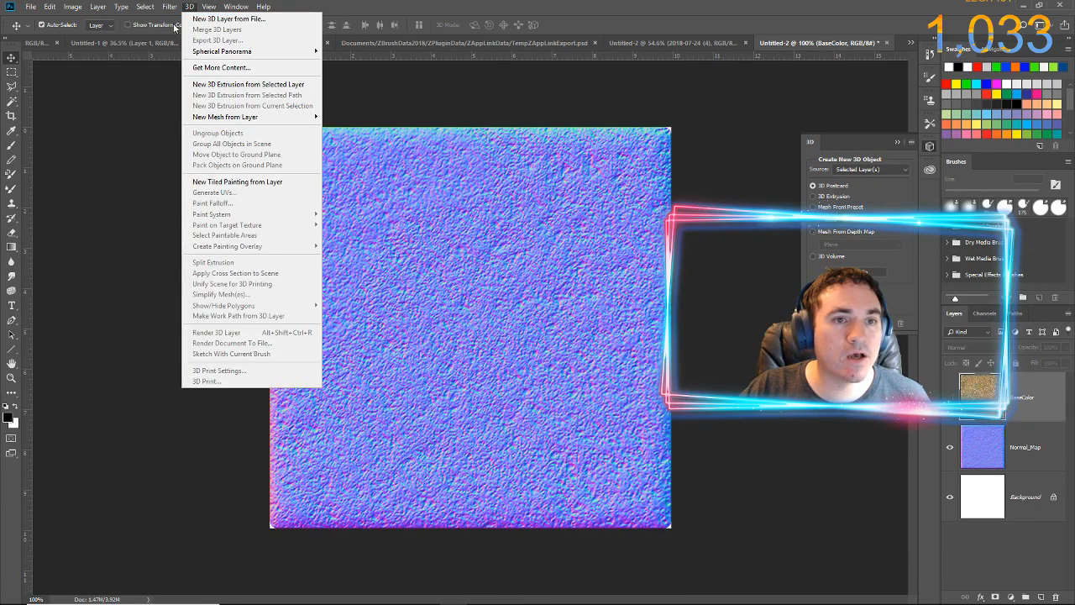
mouse_move(171, 8)
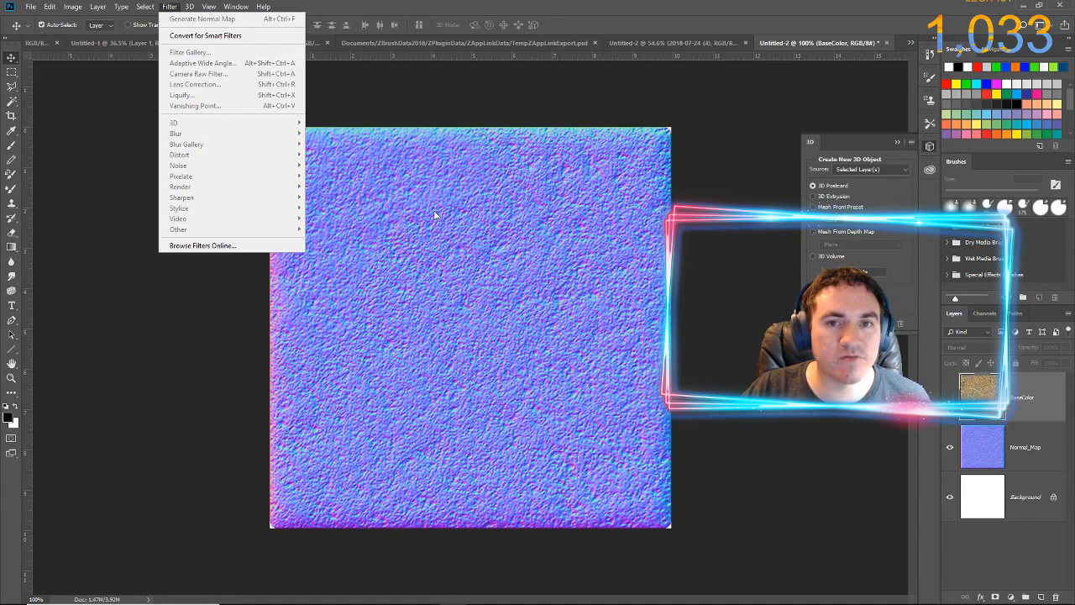
left_click(484, 6)
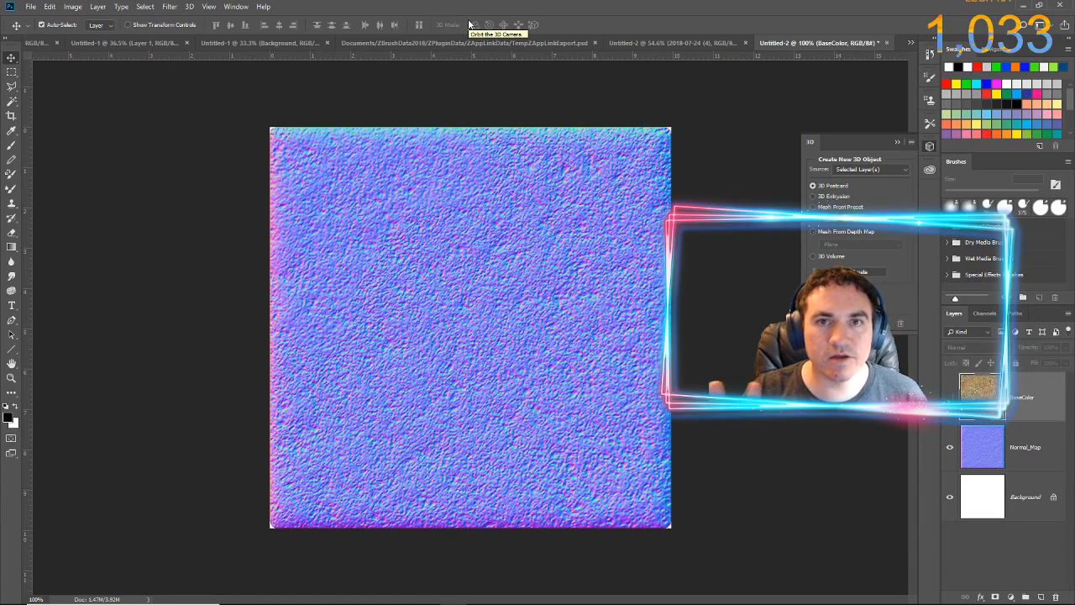
Save the displayed normal map as a JPEG named NormalMap in the TestMonkey folder, at Maximum quality 12
left_click(30, 6)
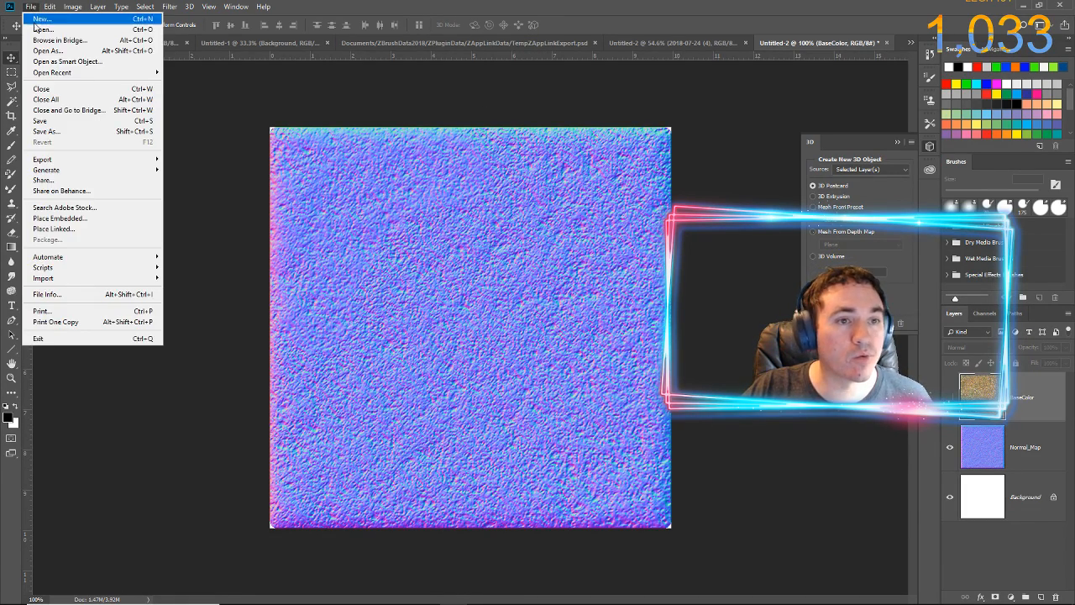
left_click(56, 130)
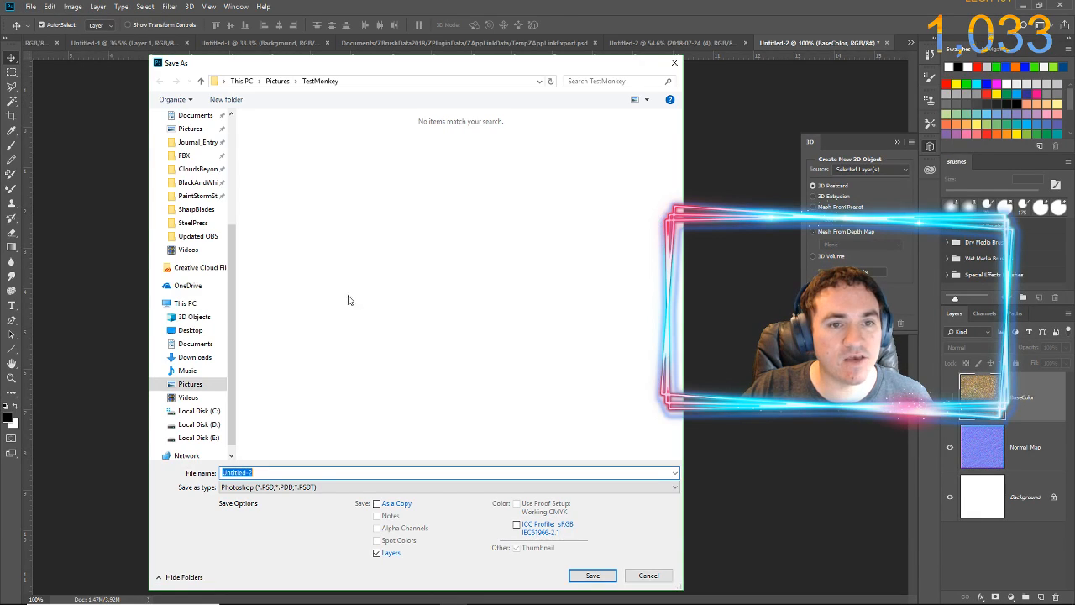
left_click(310, 487)
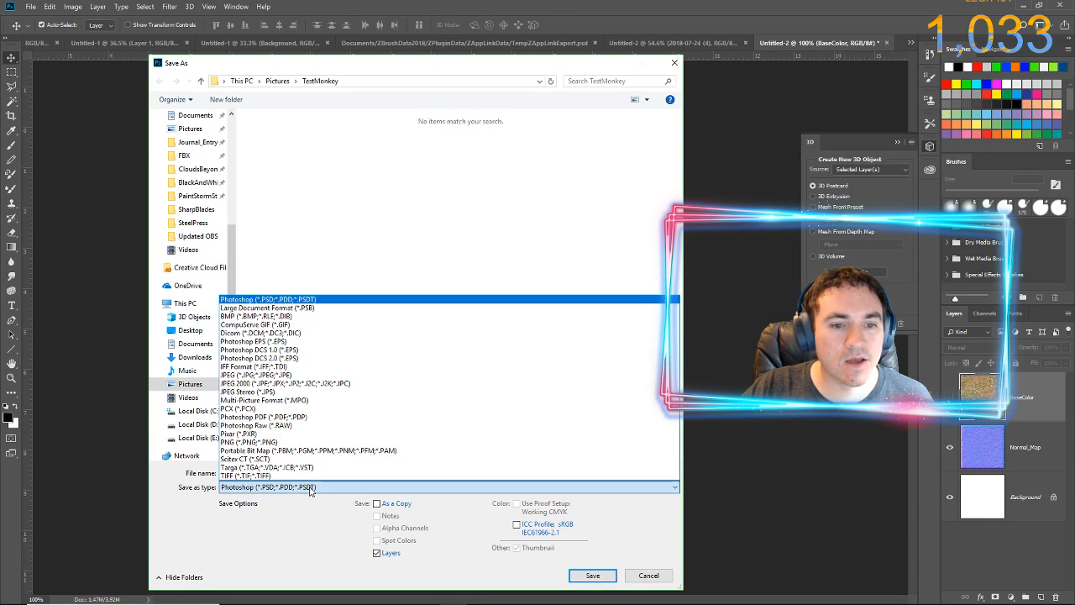
left_click(283, 374)
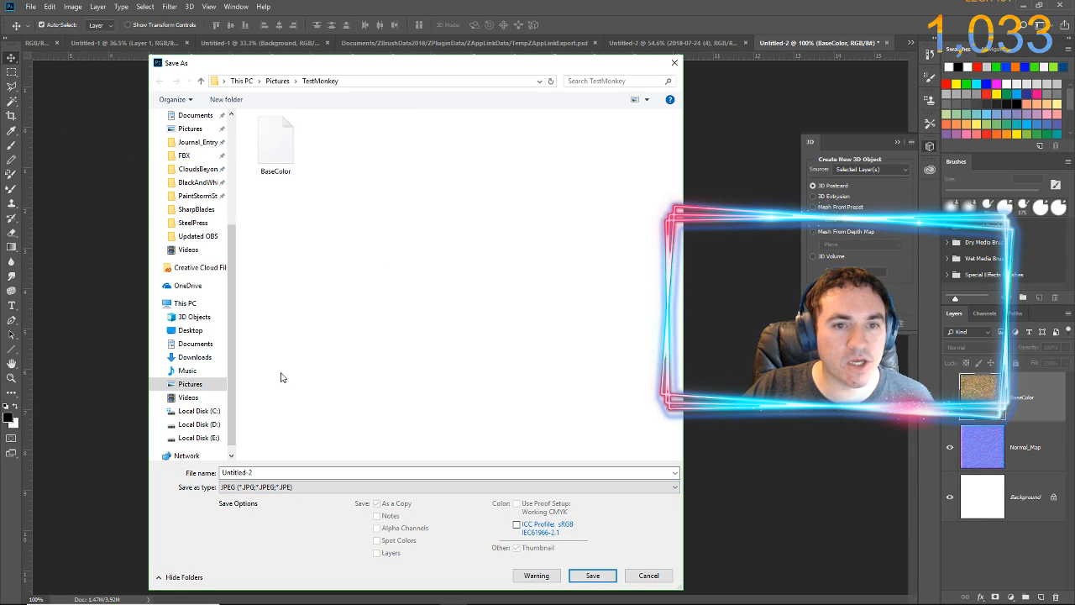
double_click(315, 472)
type("NormalMap")
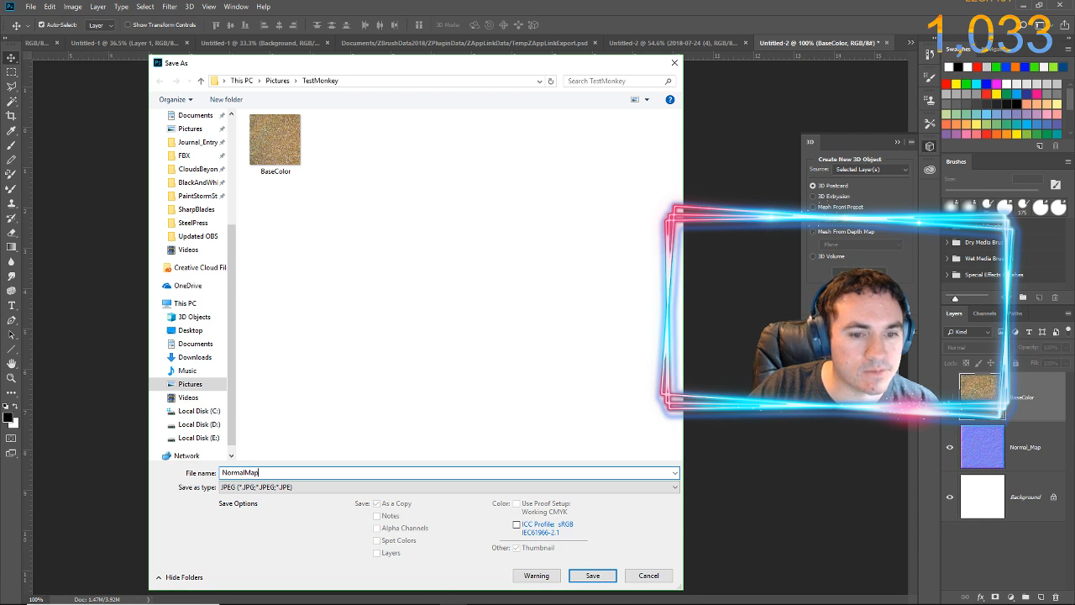
key("Return")
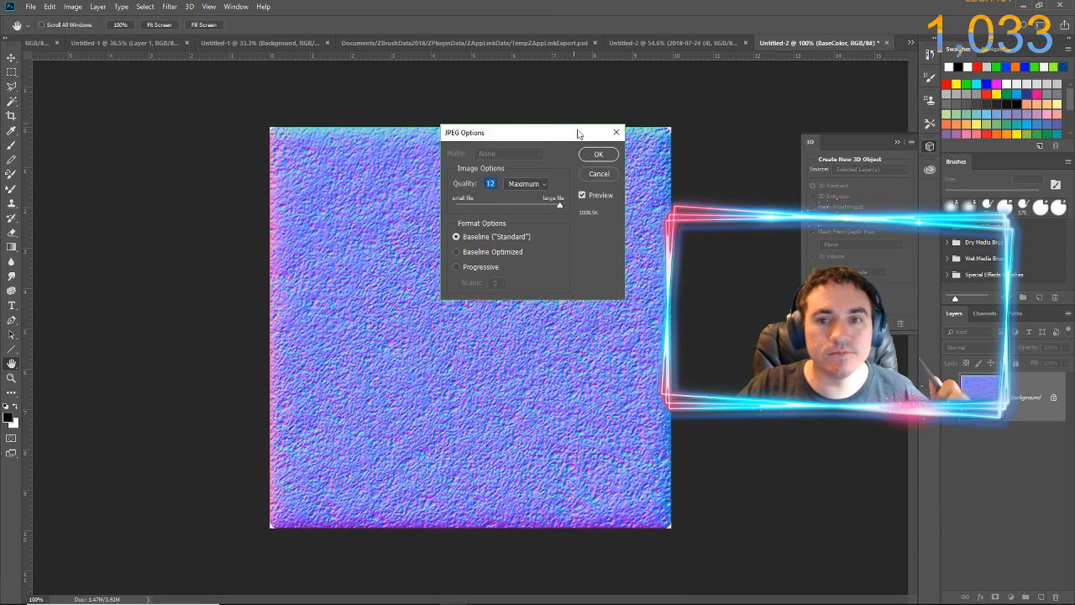
left_click(597, 155)
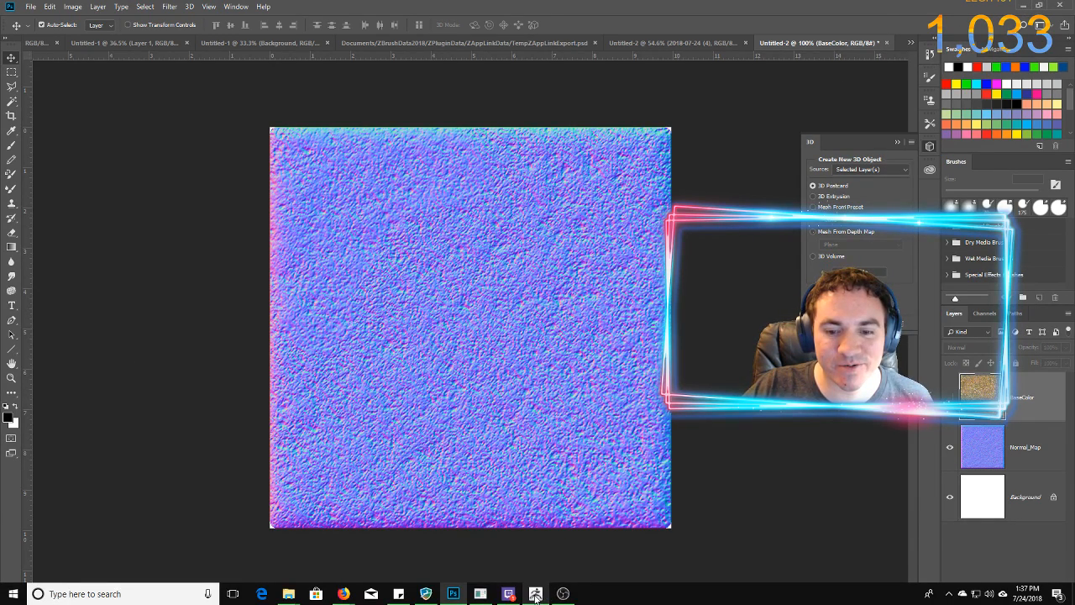
Switch to ZBrush and import both BaseColor and NormalMap as textures from the TestMonkey folder in Pictures
left_click(535, 594)
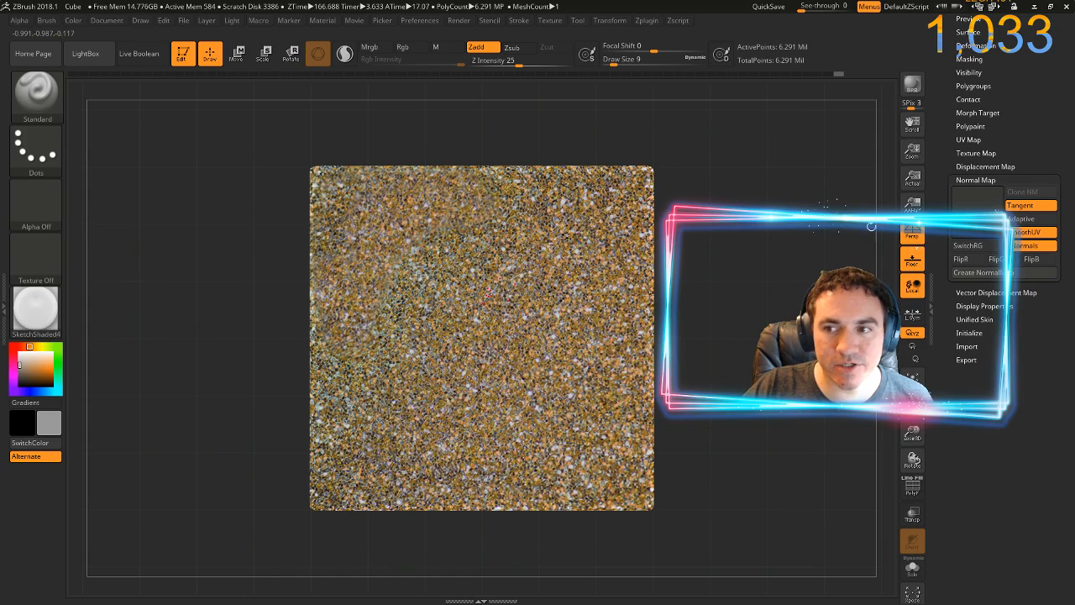
left_click(550, 21)
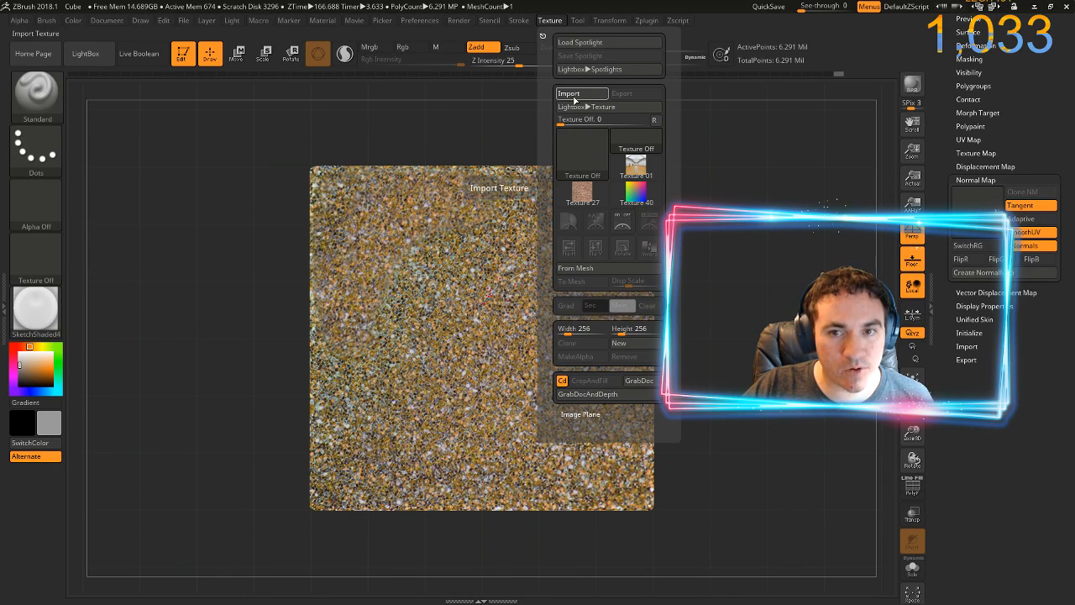
left_click(574, 97)
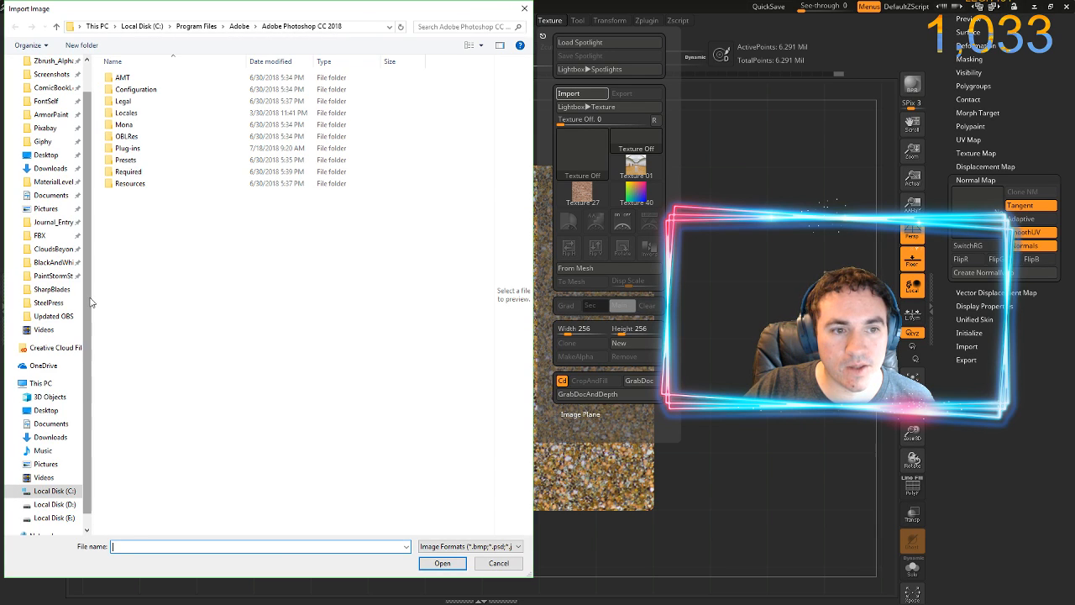
scroll(86, 300, "up", 1)
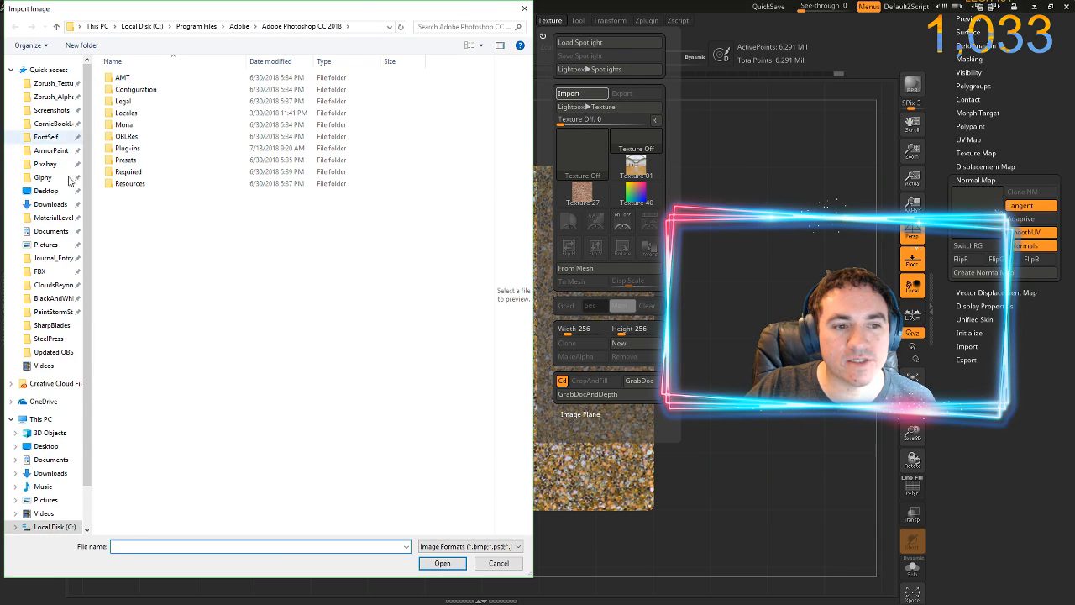
left_click(41, 503)
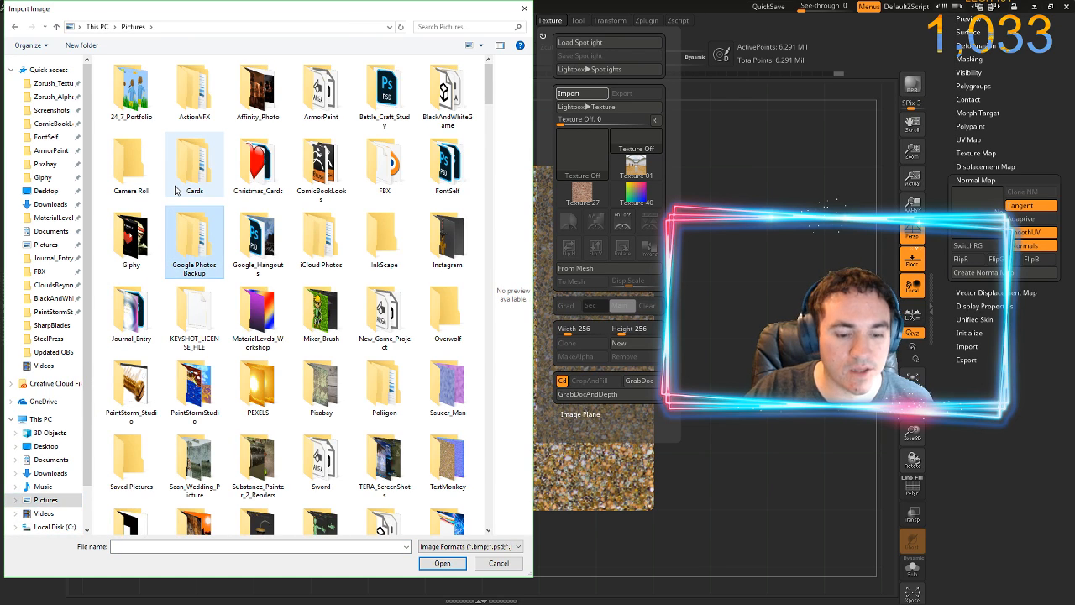
key("t")
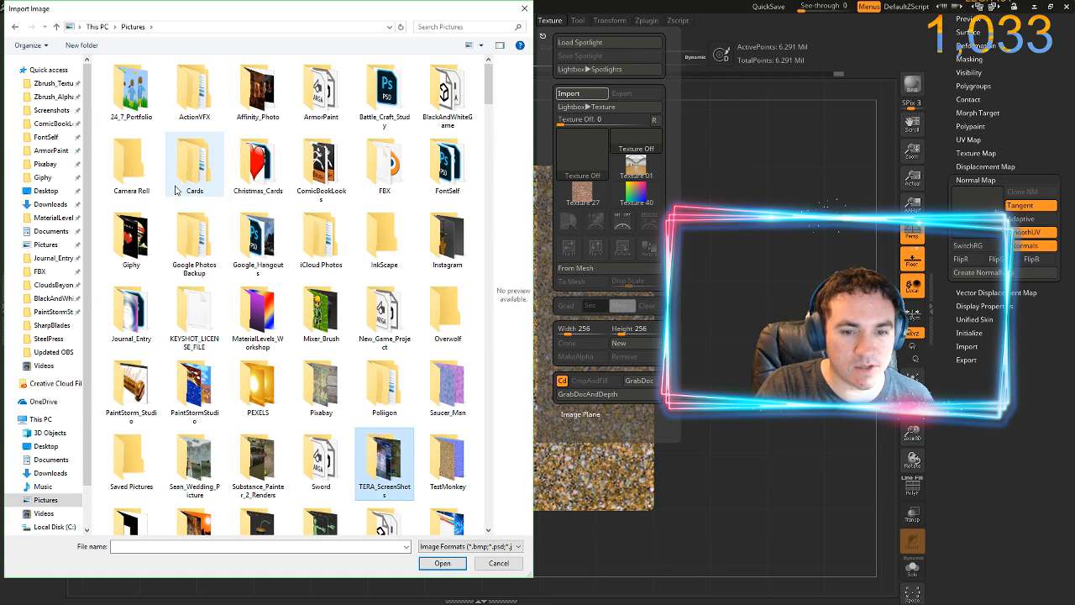
key("t")
key("Return")
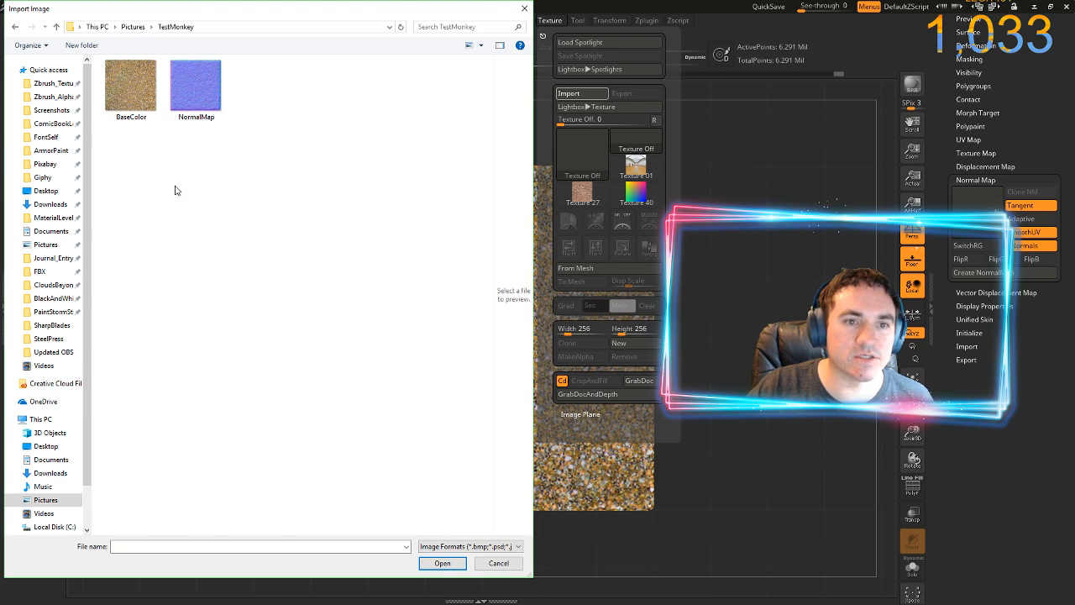
left_click_drag(219, 179, 134, 137)
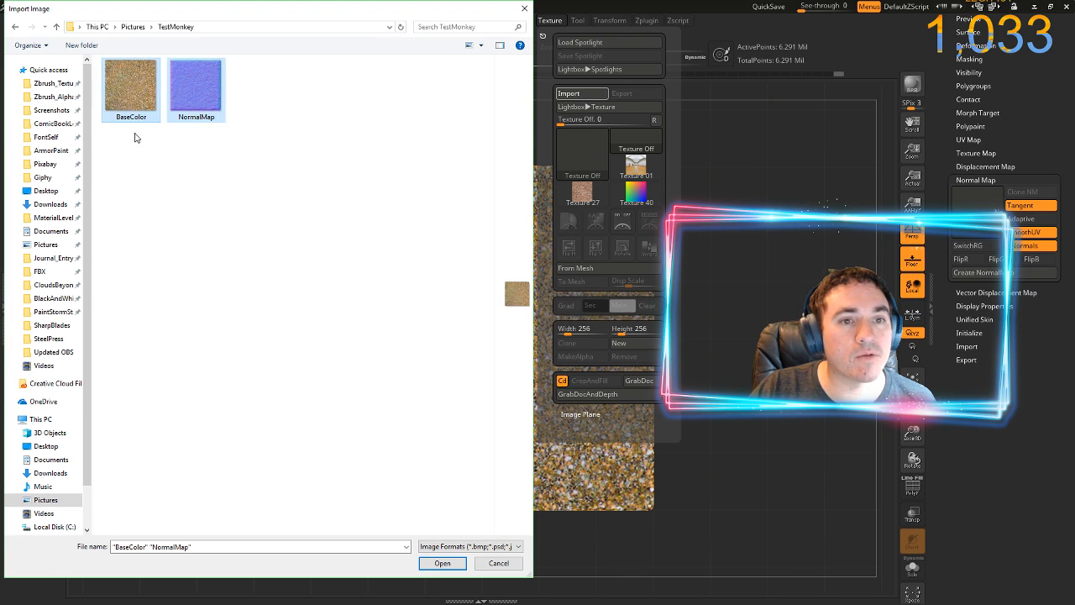
left_click(442, 563)
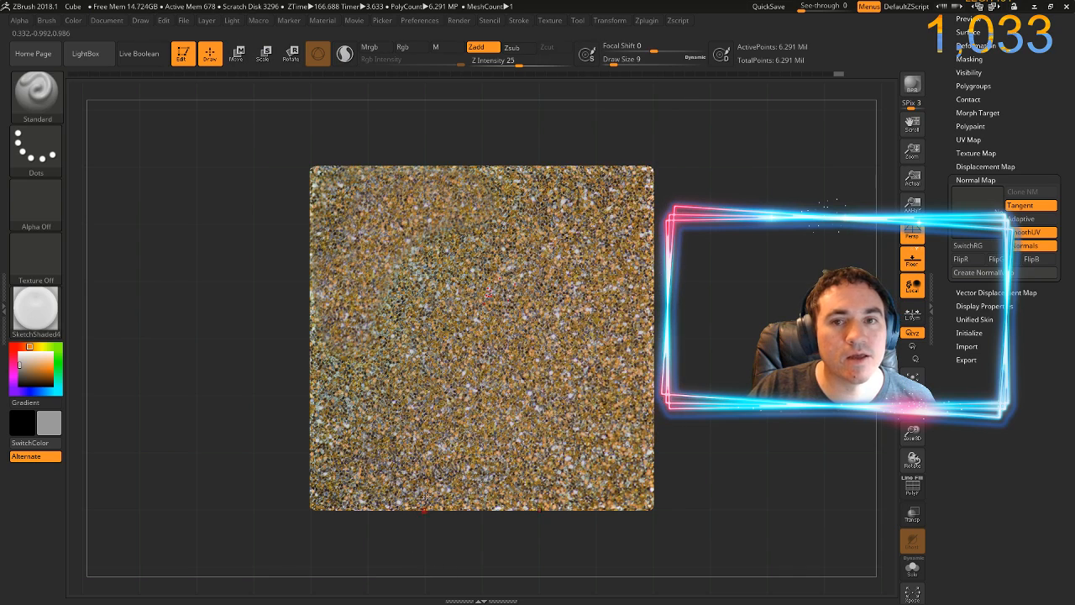
Check the imported textures, assign NormalMap as the cube's normal map, and inspect the cube from another angle
left_click(552, 22)
mouse_move(589, 222)
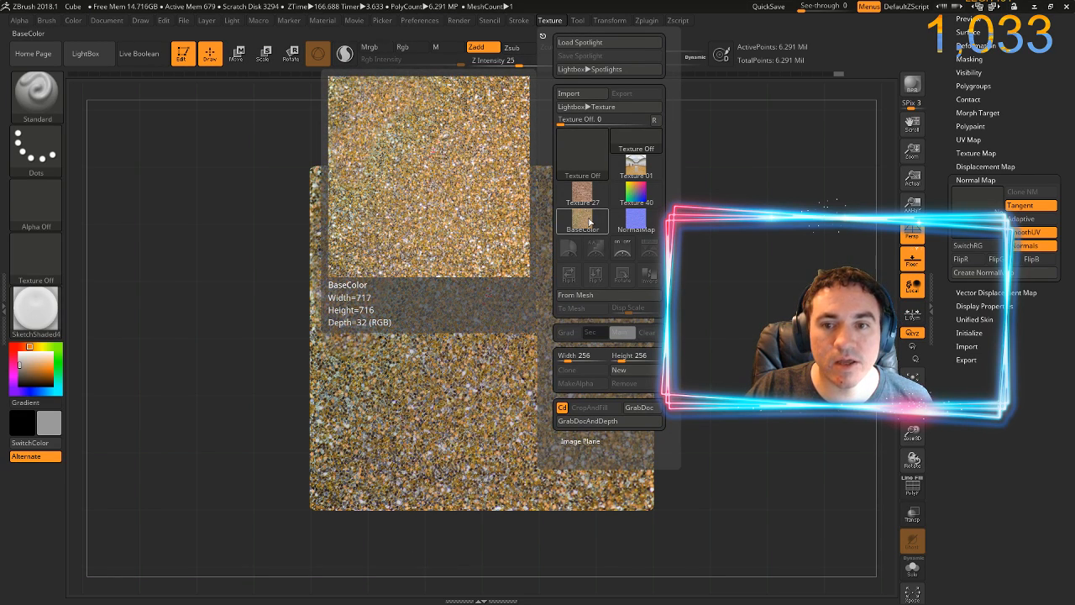
mouse_move(626, 226)
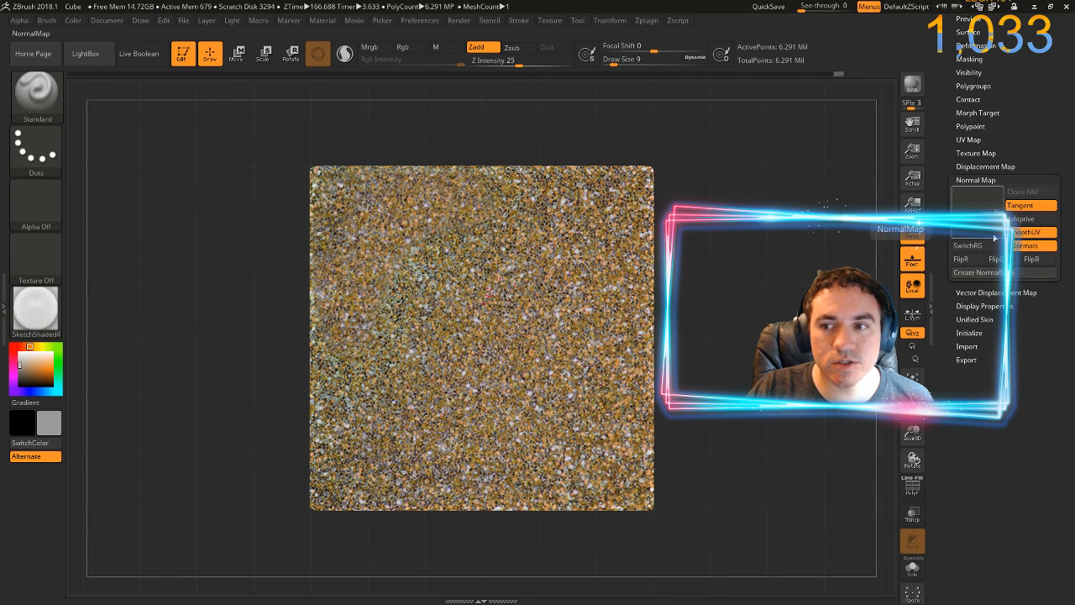
left_click(974, 202)
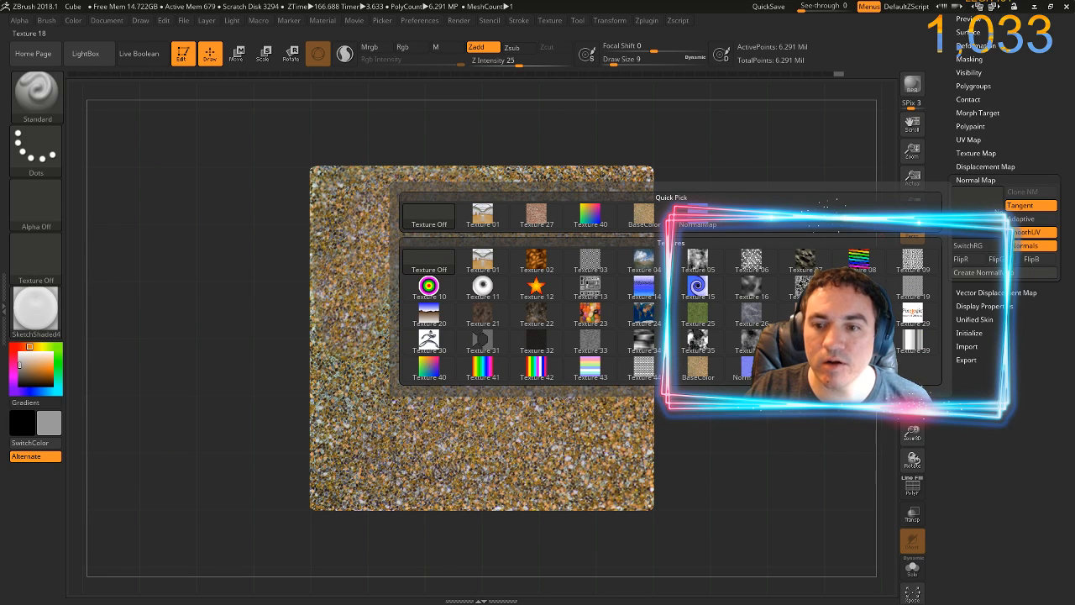
left_click(745, 372)
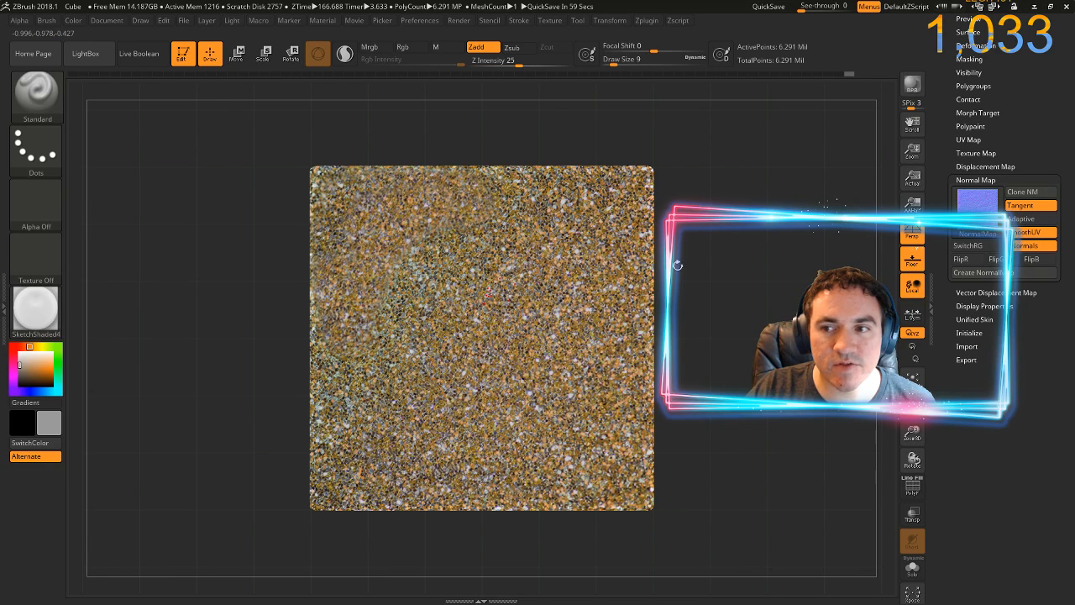
left_click_drag(728, 289, 731, 156)
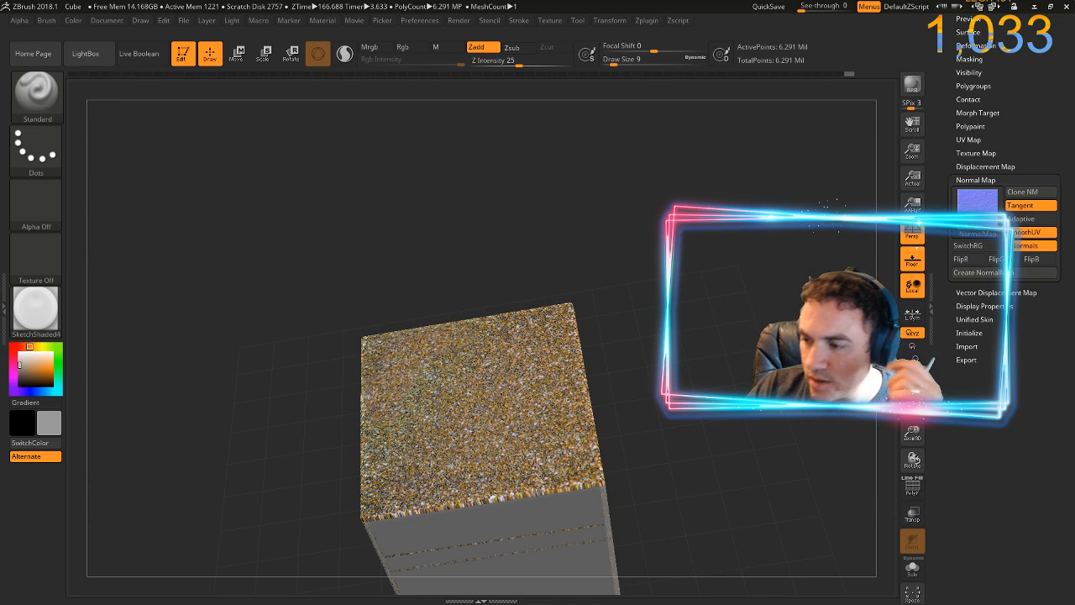
Launch Unreal Engine 4.19.2 from the Epic Games Launcher, and switch back to ZBrush while it loads
mouse_move(496, 603)
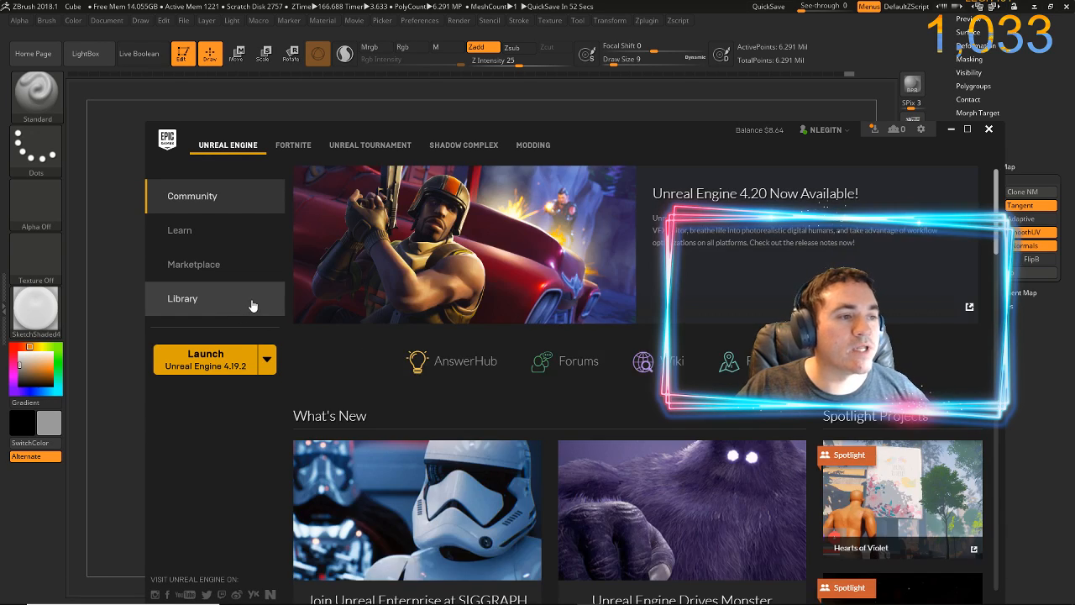
left_click(195, 364)
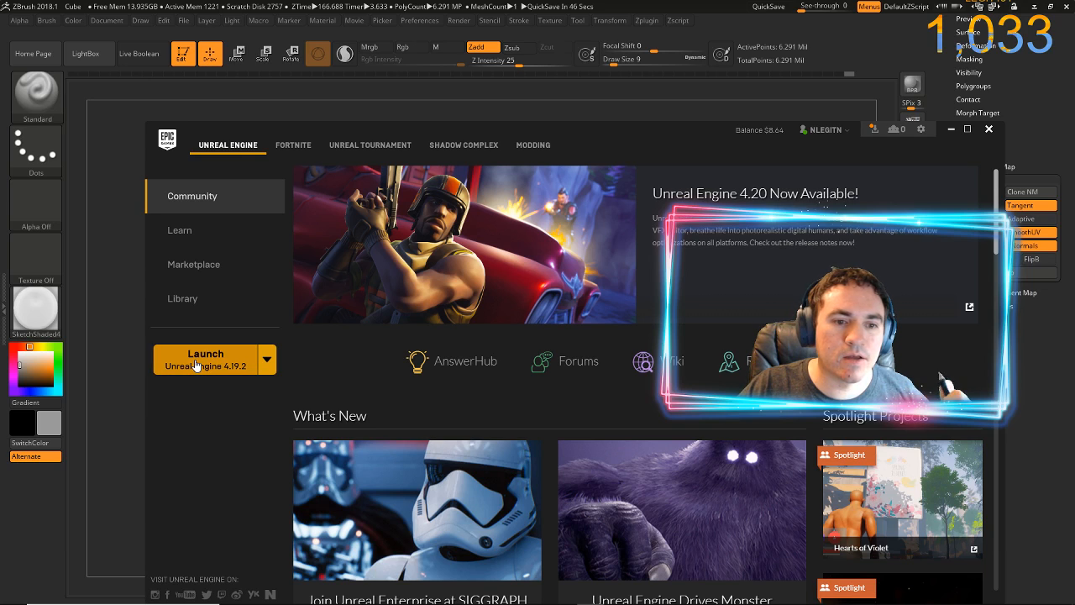
left_click(195, 365)
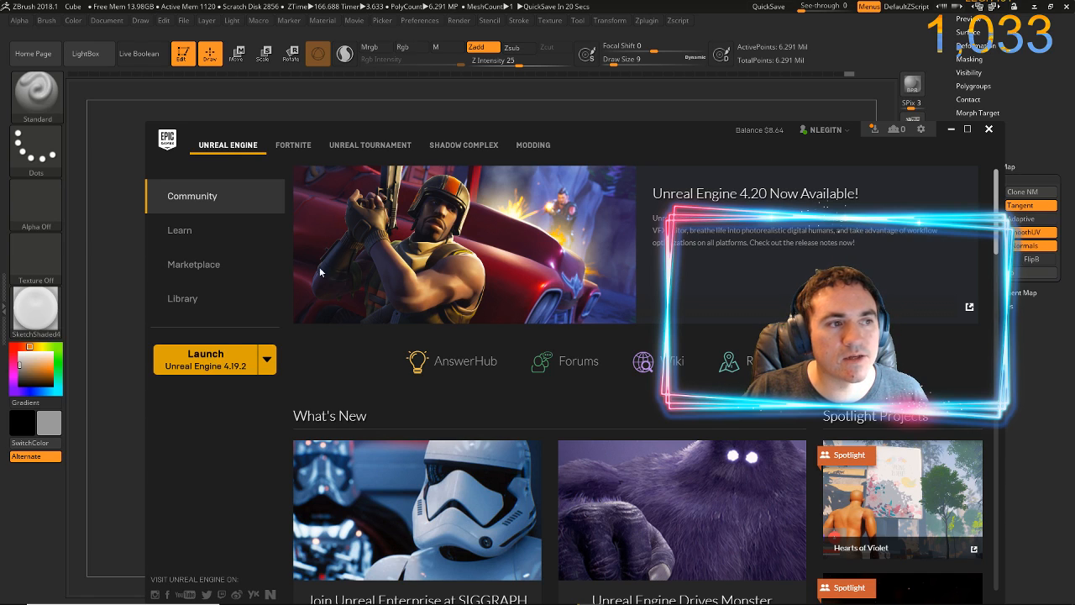
left_click(210, 361)
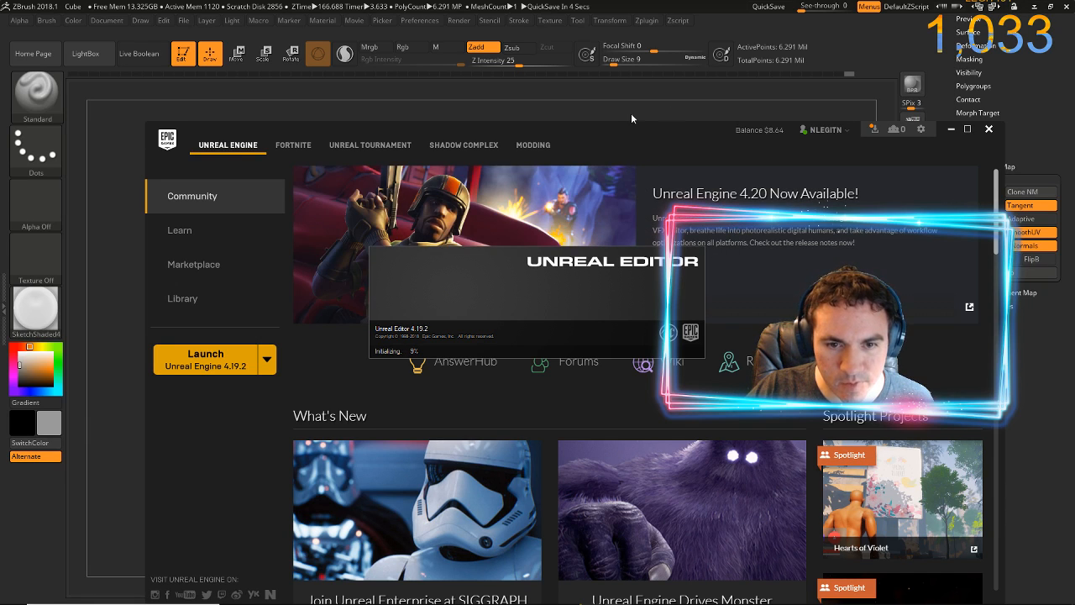
left_click(711, 23)
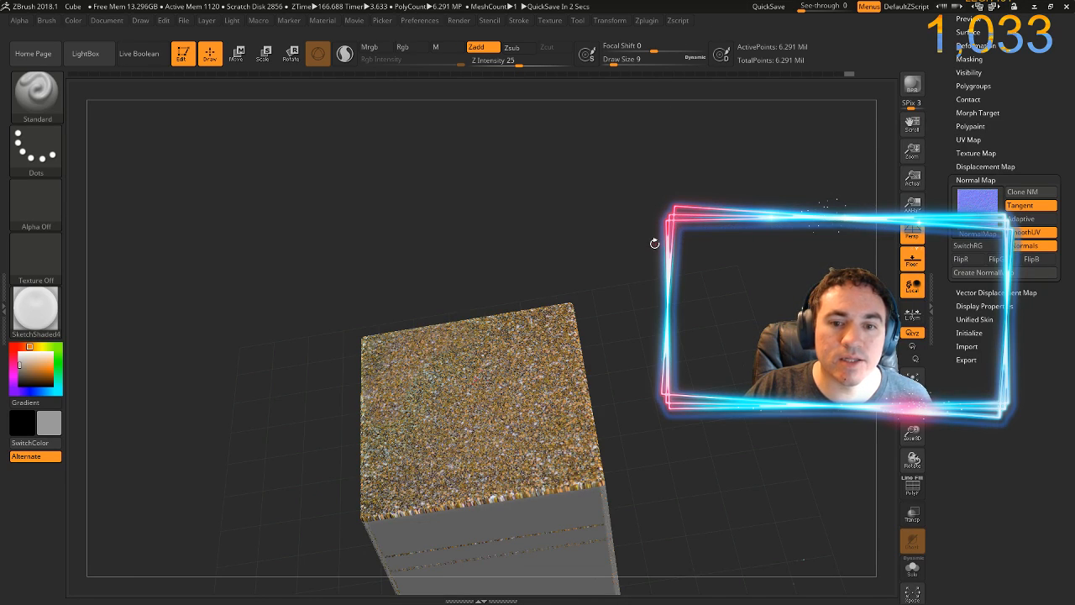
Turn off perspective distortion and face the cube's mostly unpainted grey side straight on, enlarged in the view
left_click_drag(654, 243, 658, 316)
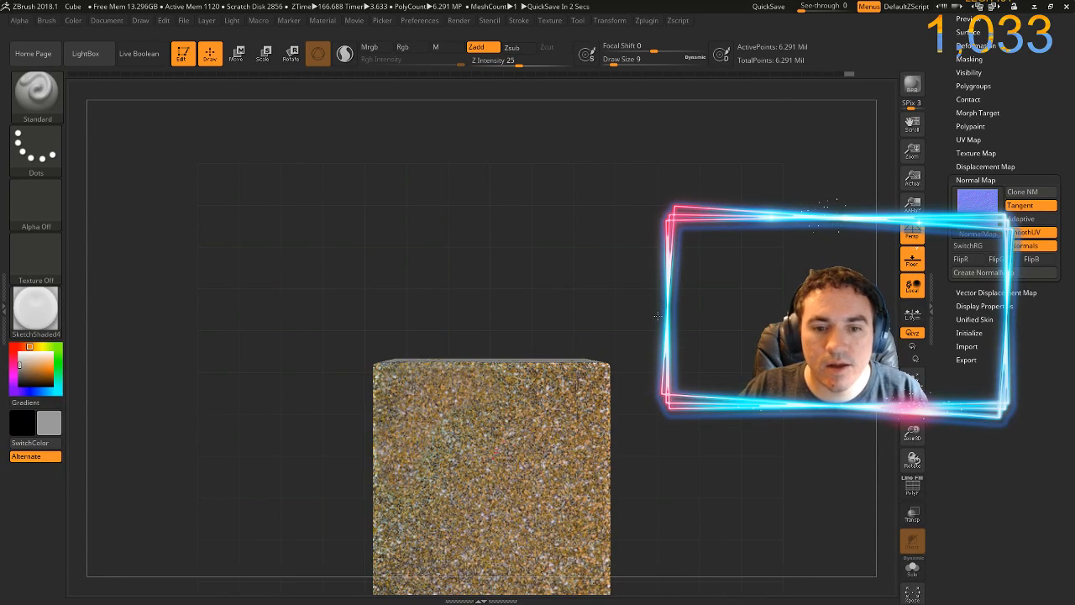
left_click_drag(663, 506, 639, 401)
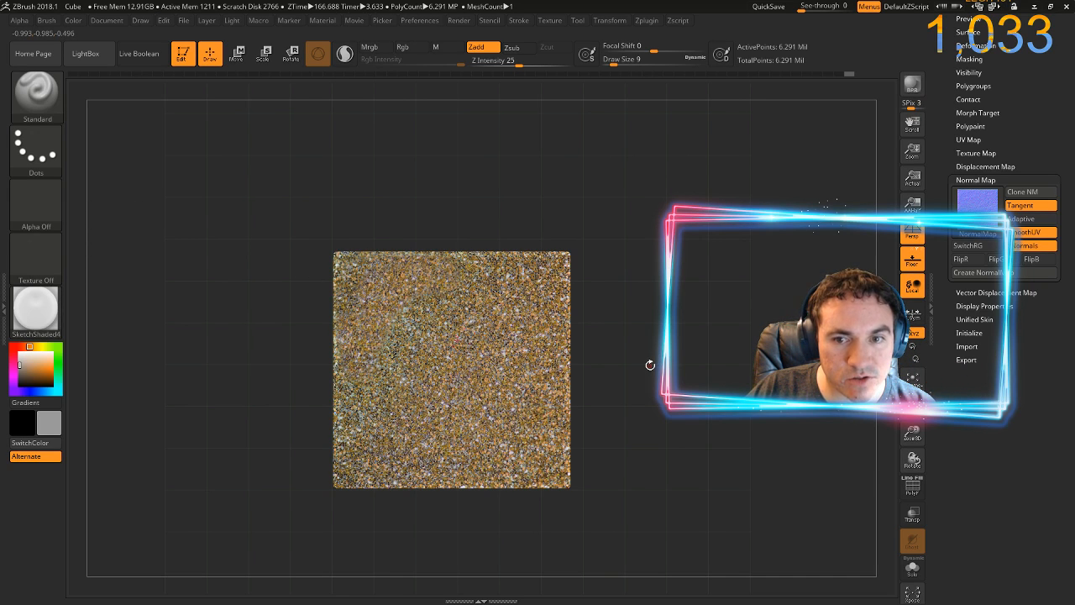
left_click_drag(647, 362, 506, 401)
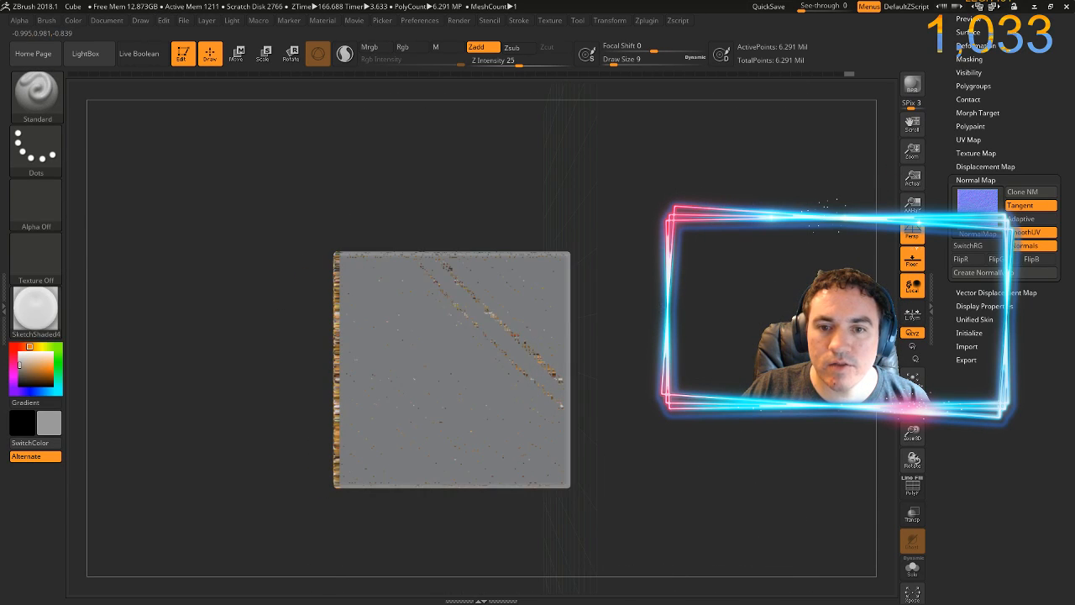
left_click(908, 236)
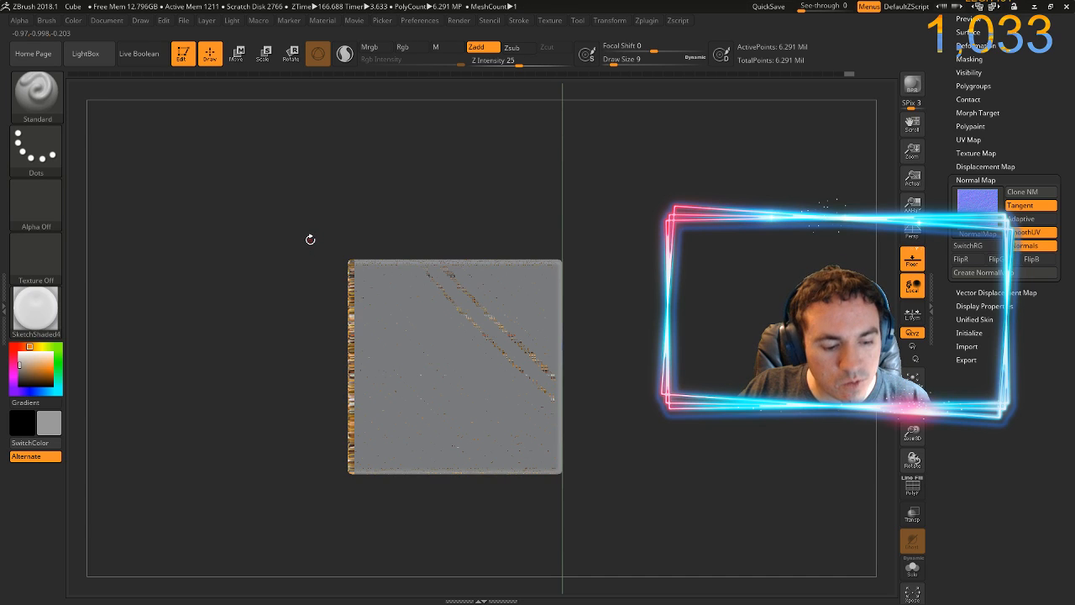
key("ctrl")
mouse_move(307, 242)
left_mouse_down()
mouse_move(313, 426)
mouse_move(336, 507)
mouse_move(347, 509)
left_mouse_up()
left_click_drag(294, 478, 294, 149)
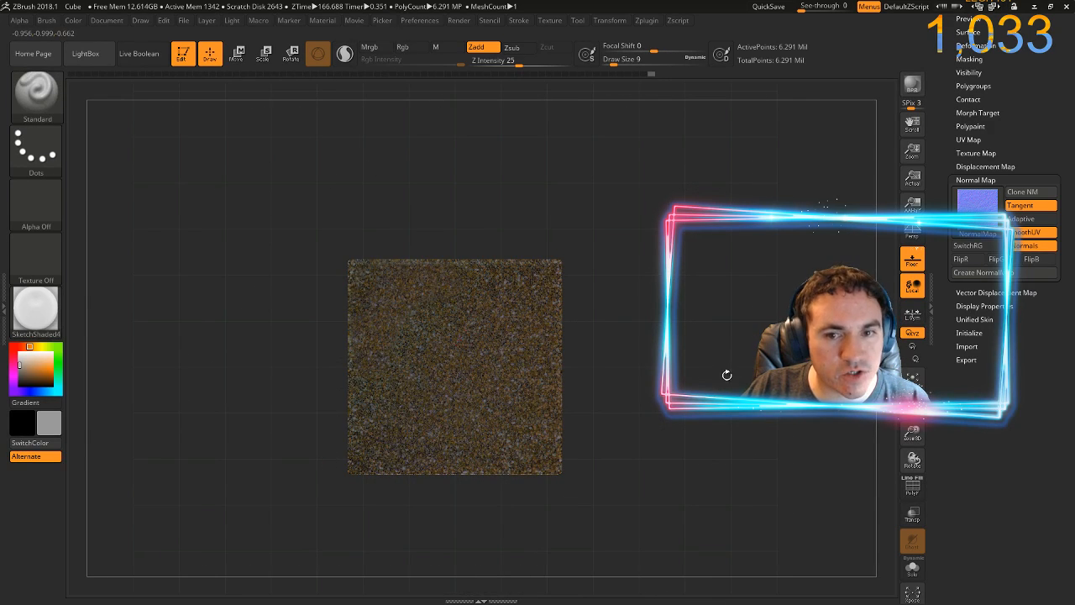
left_click_drag(726, 375, 631, 425)
mouse_move(633, 314)
left_mouse_down()
mouse_move(641, 355)
mouse_move(458, 369)
left_mouse_up()
Select the BaseColor texture, add it to Spotlight, and hide LightBox
left_click(30, 269)
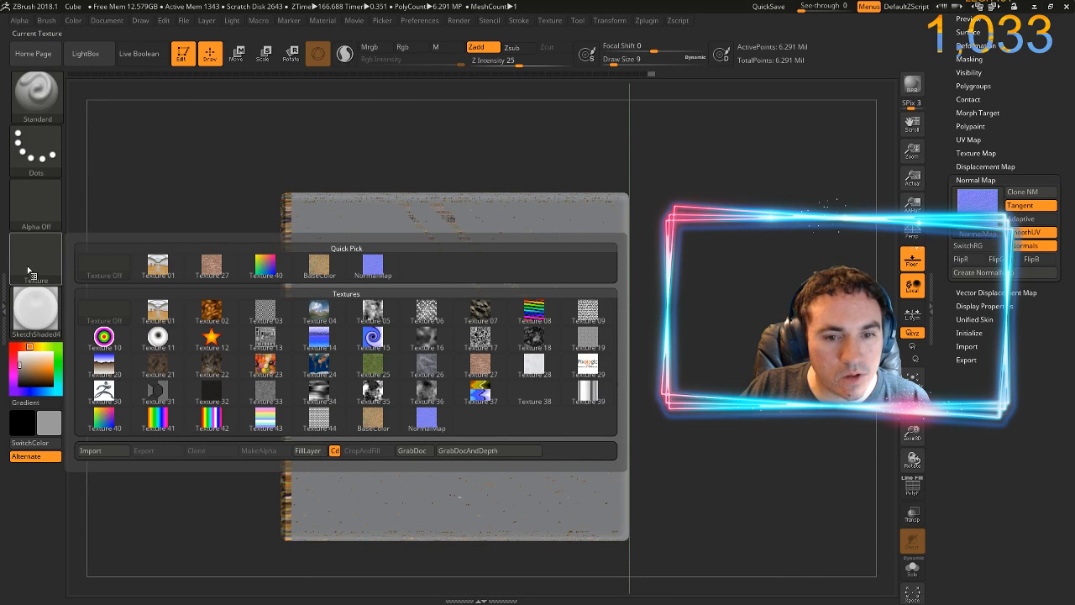
left_click(380, 421)
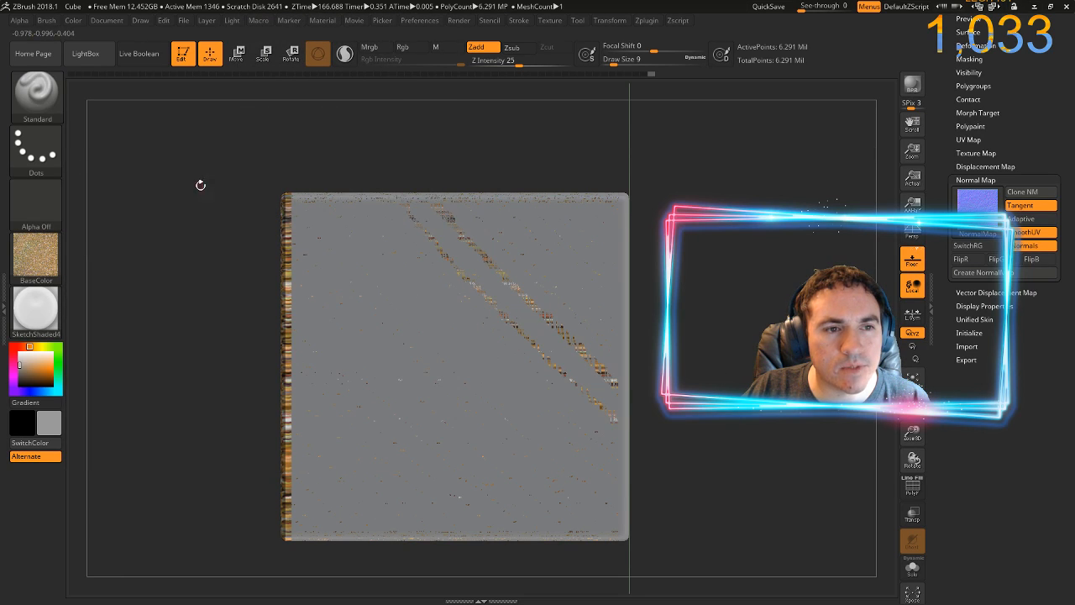
left_click(519, 21)
left_click(550, 21)
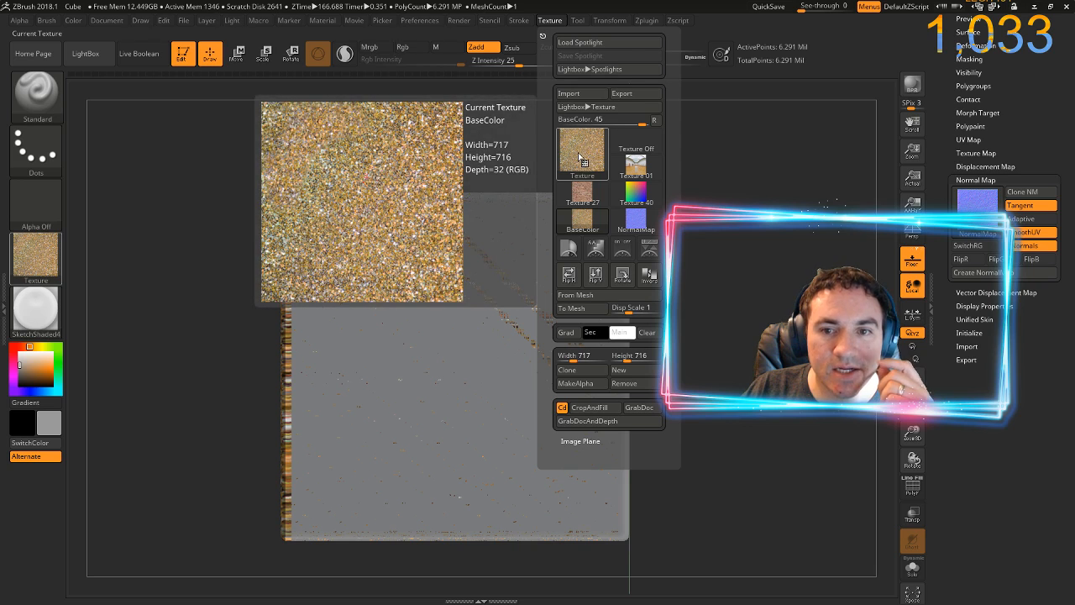
left_click(580, 221)
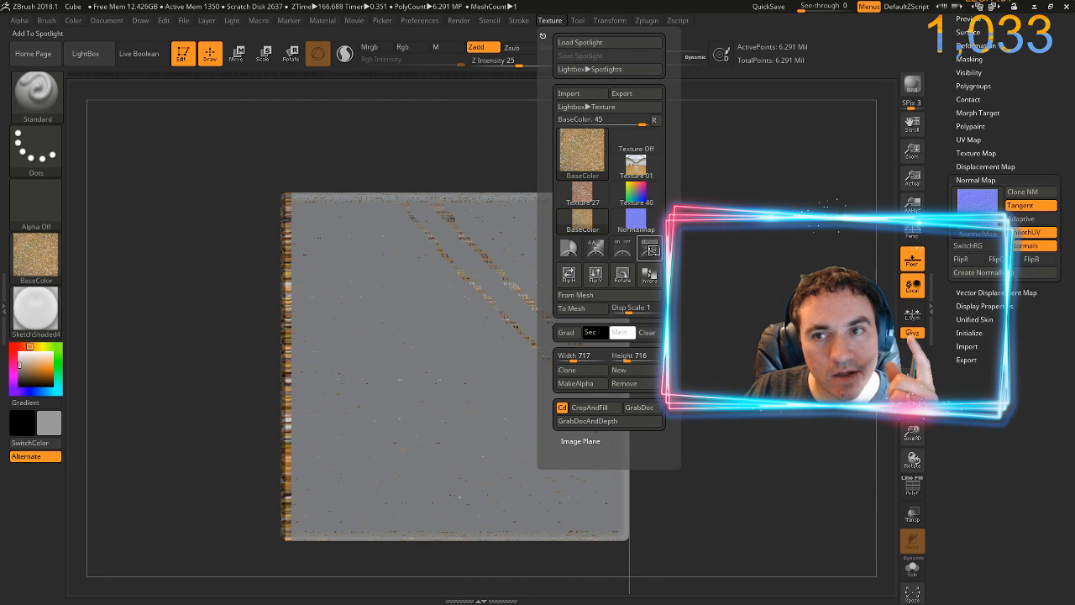
left_click(653, 251)
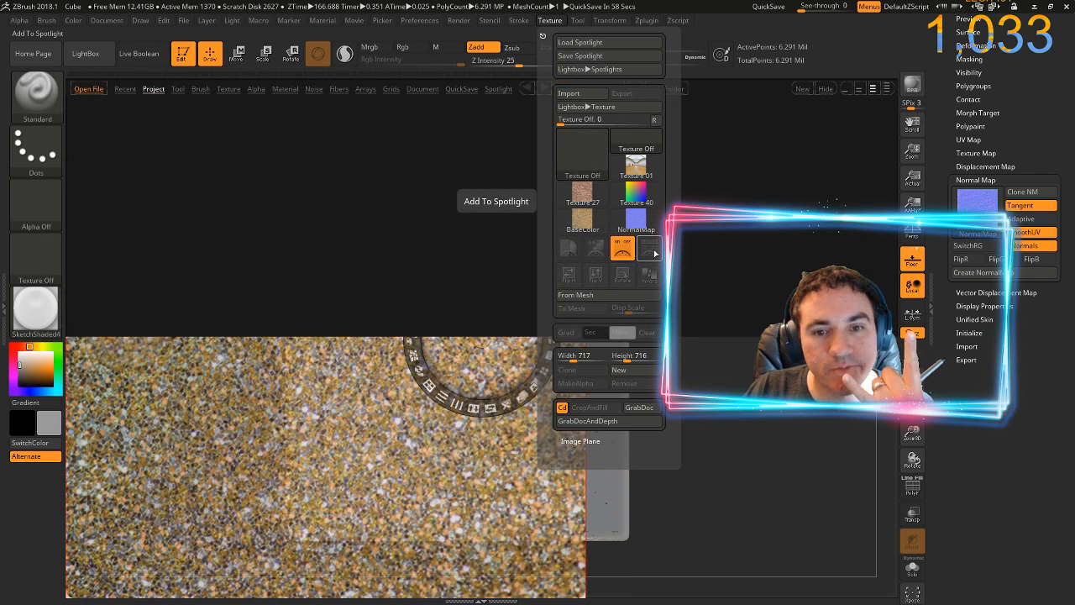
left_click(826, 90)
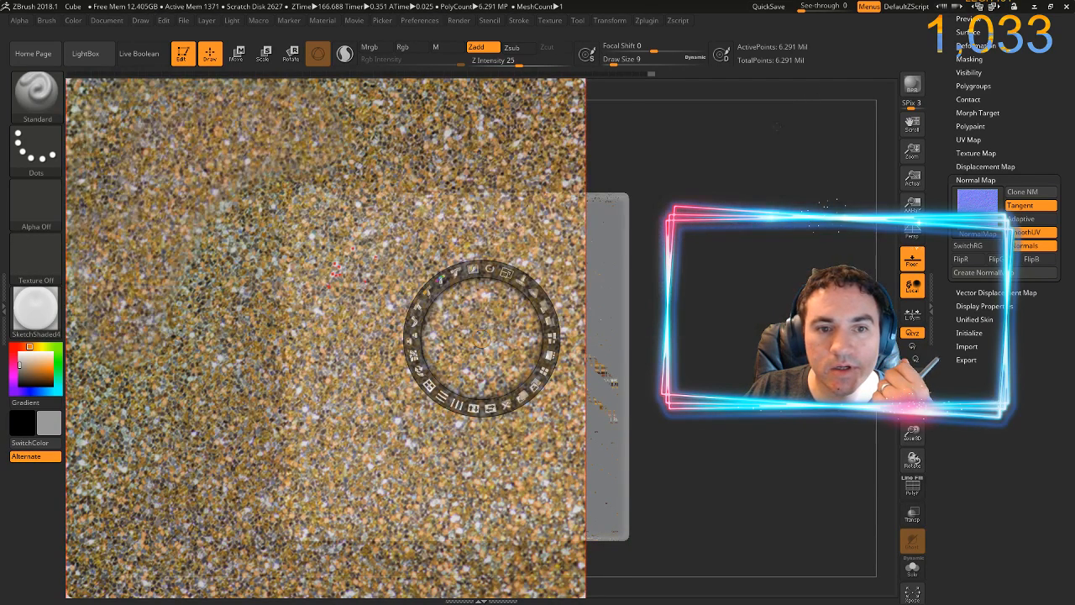
Scale down the Spotlight glitter image and position it so it covers the cube's grey face
left_click_drag(505, 272, 253, 335)
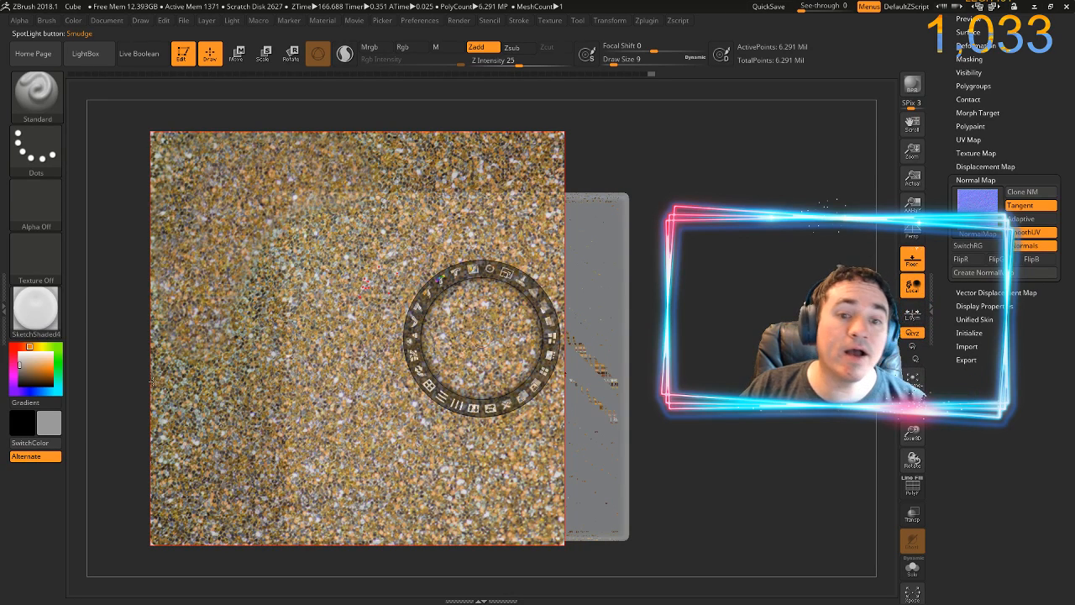
left_click_drag(238, 344, 314, 353)
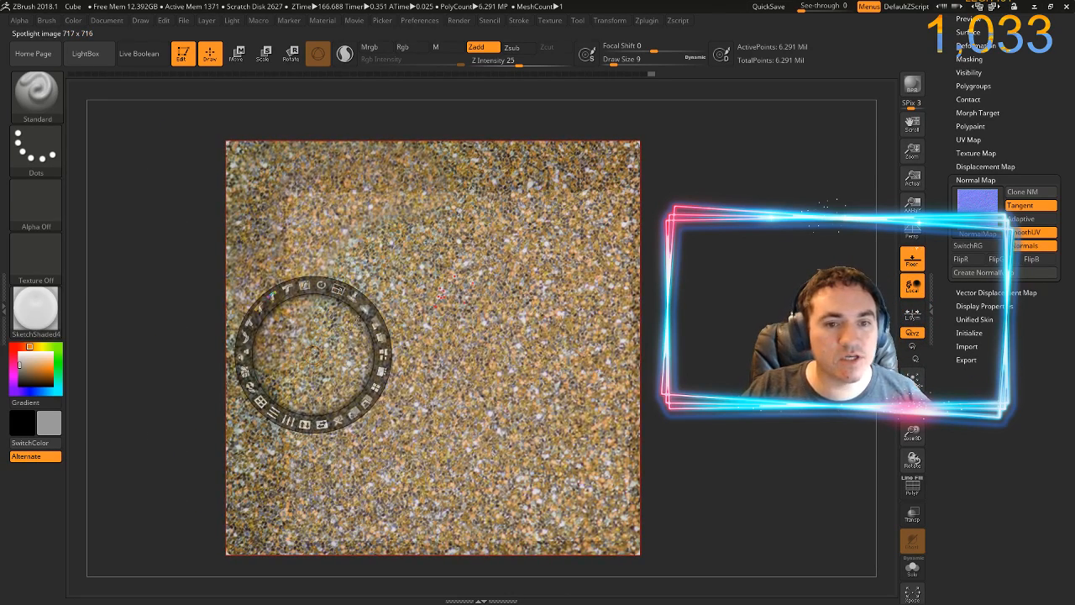
left_click_drag(337, 289, 319, 287)
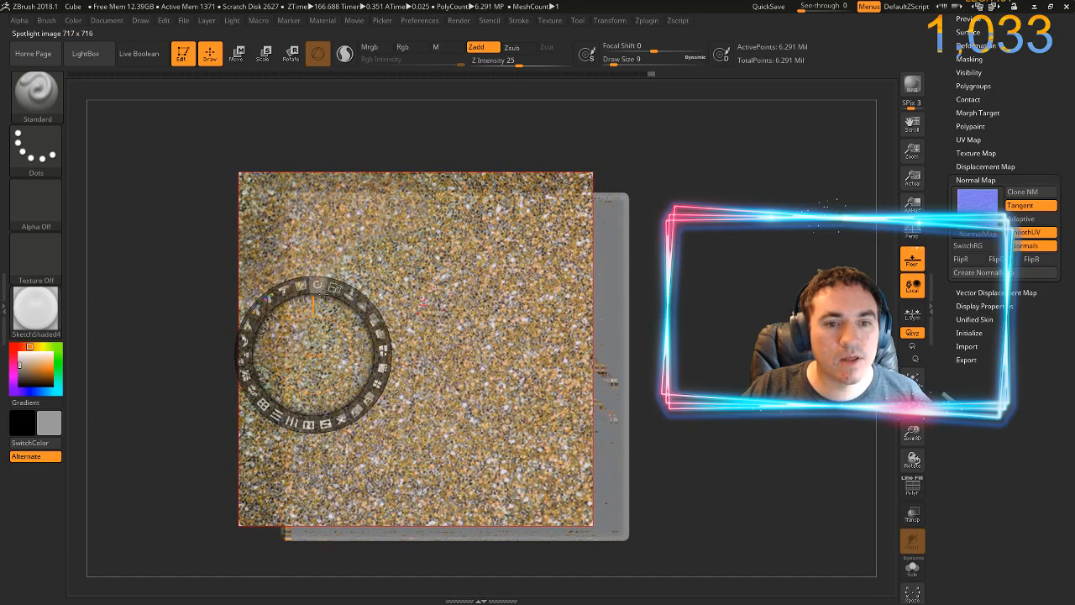
left_click_drag(299, 322, 343, 340)
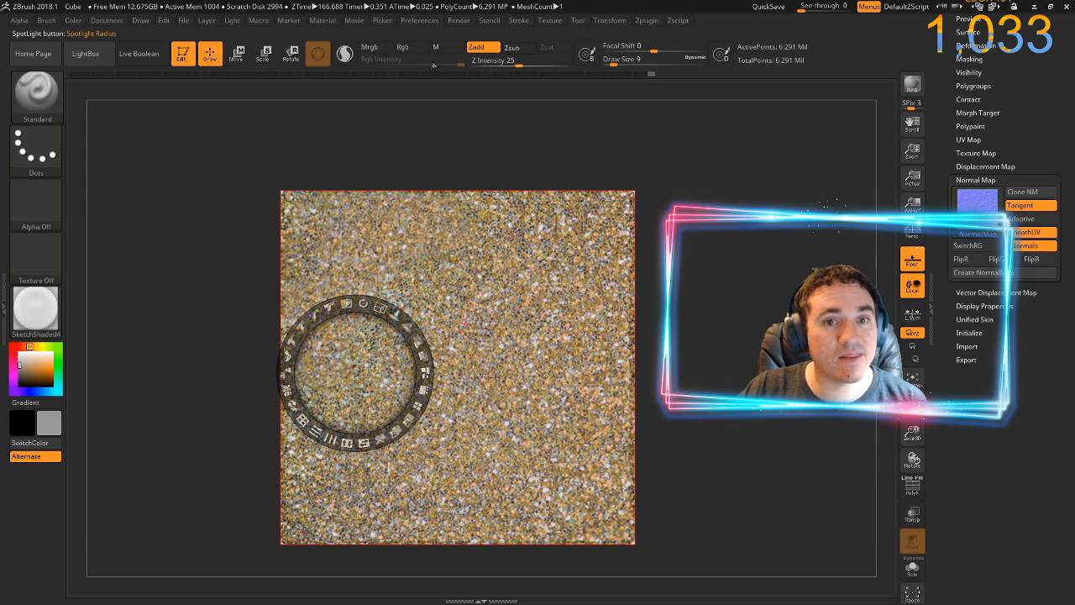
Set the brush to Mrgb with Zadd off, and reduce the Spotlight radius before hiding the dial for painting
left_click(376, 48)
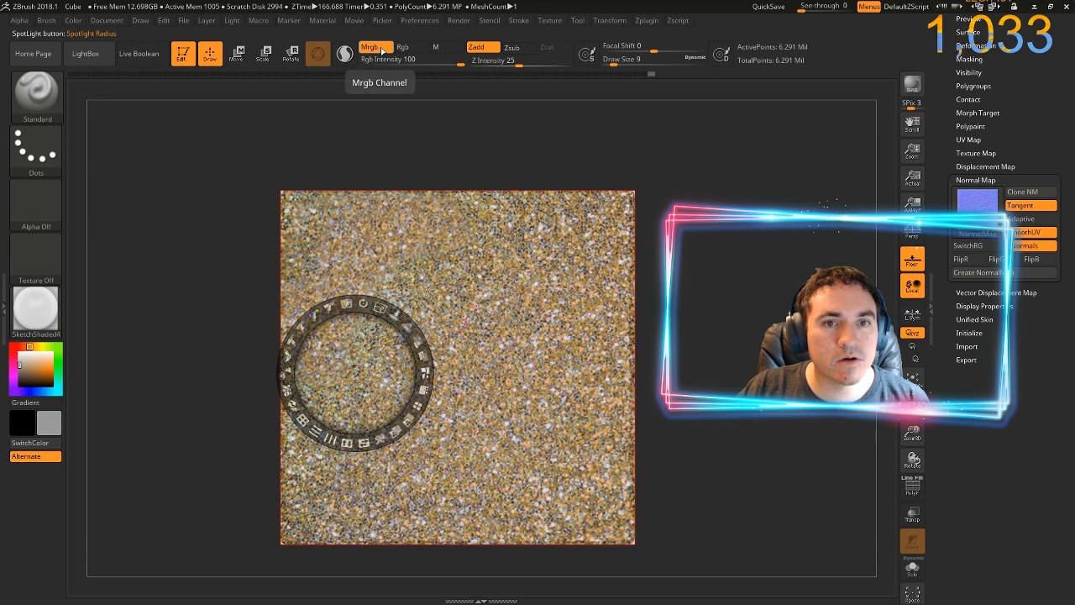
left_click(476, 47)
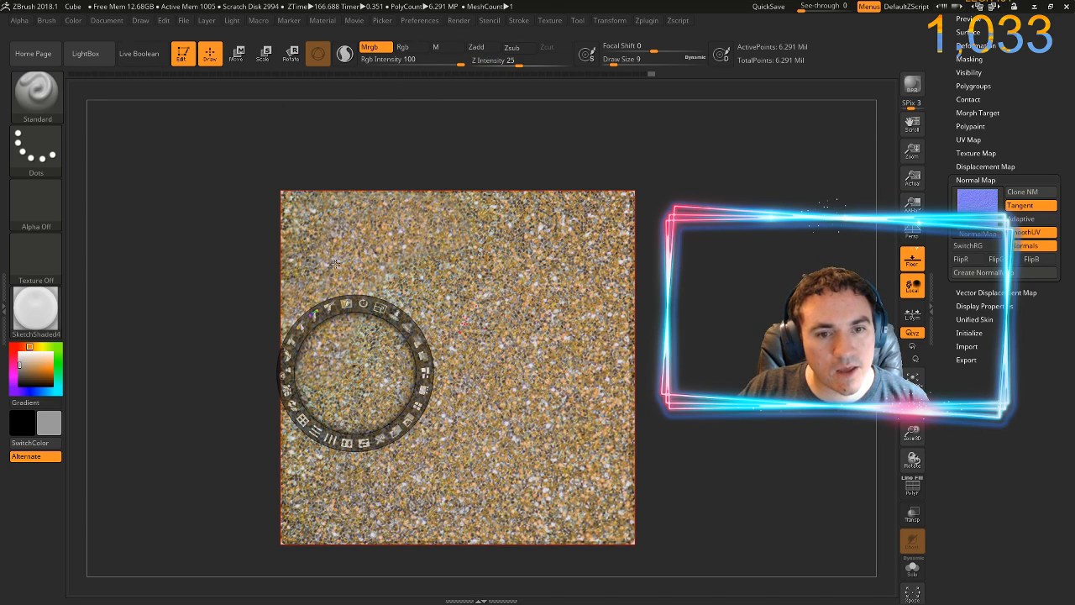
key("z")
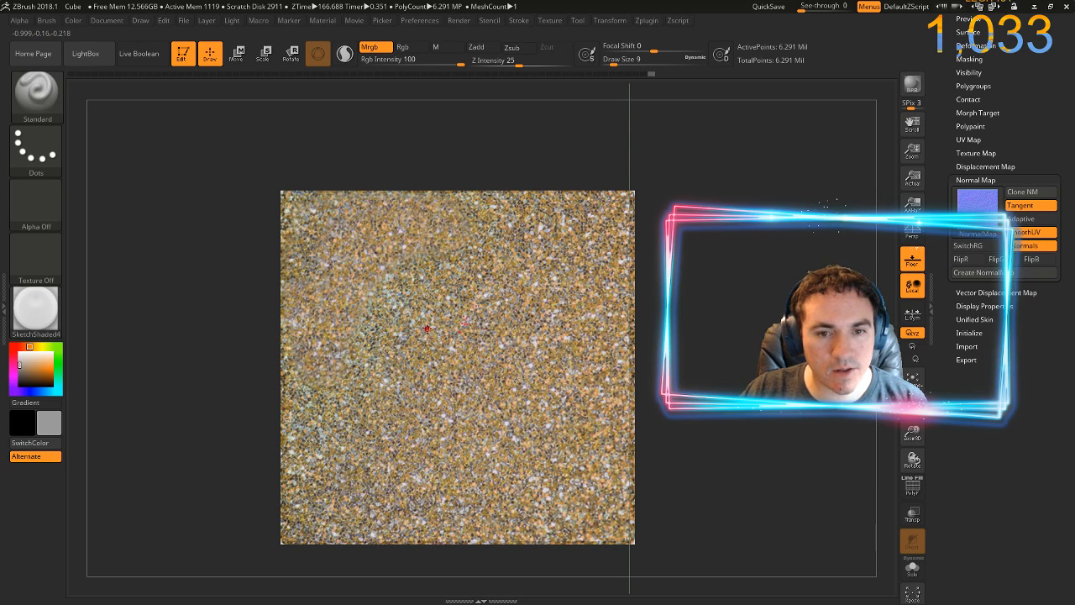
key("z")
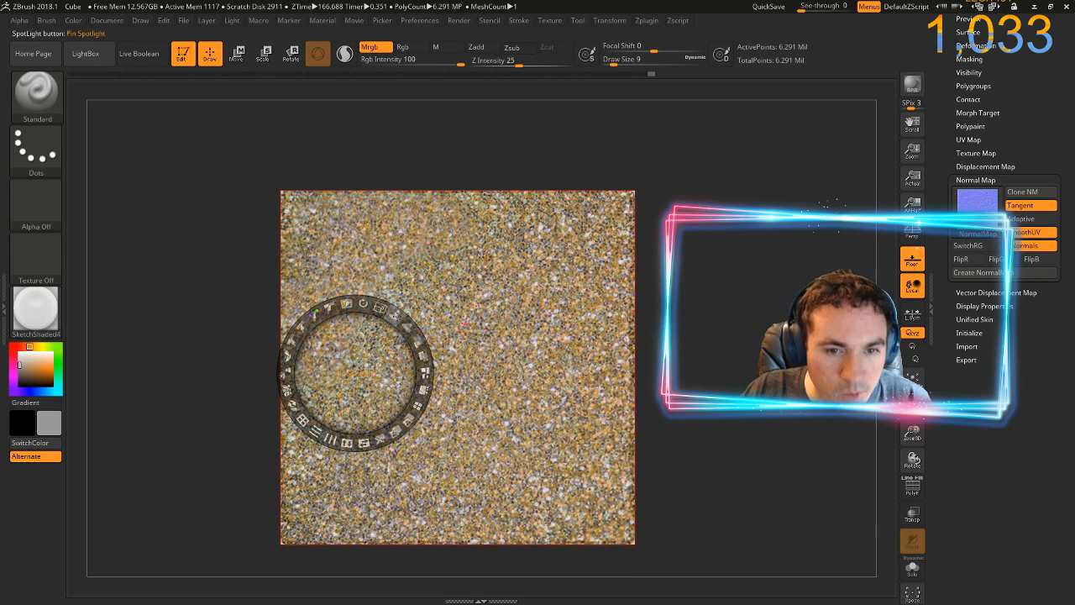
left_click_drag(406, 324, 421, 350)
key("z")
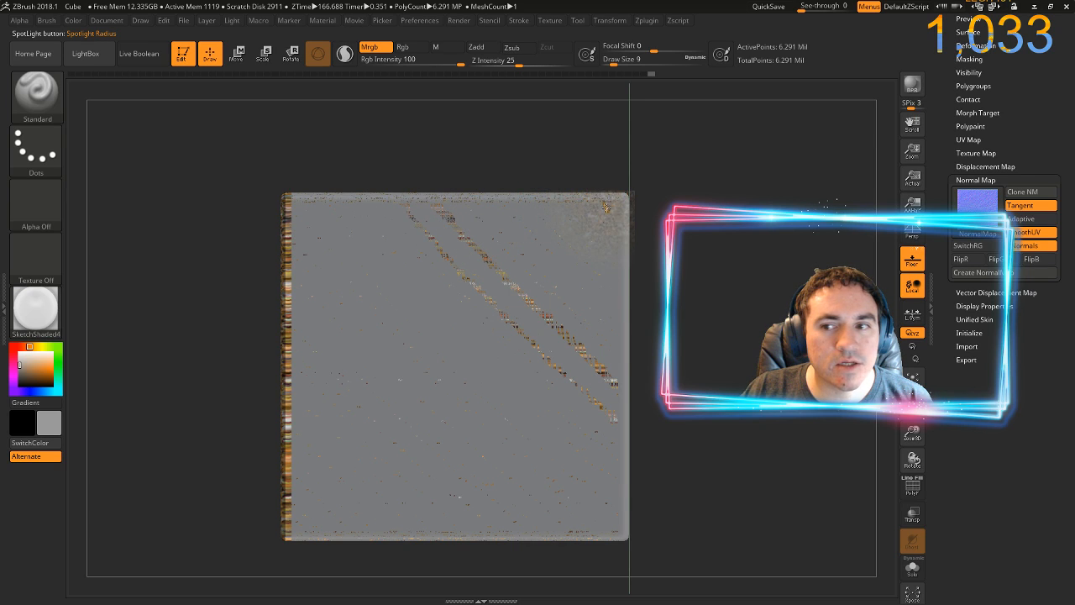
Paint several thin glitter strokes through Spotlight across the upper half of the cube's grey face
left_click_drag(606, 206, 598, 284)
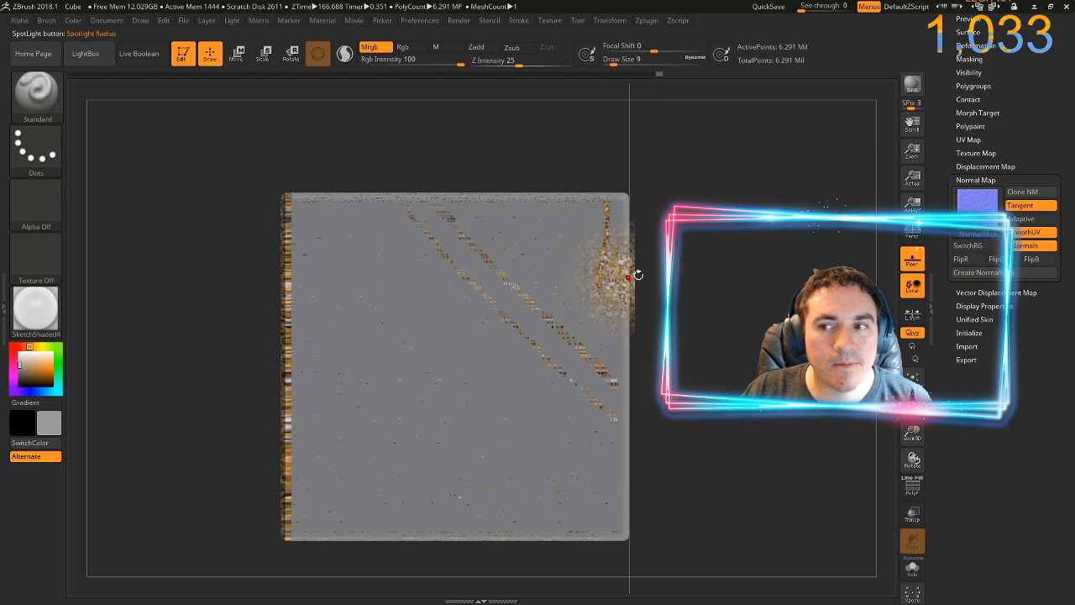
left_click(983, 154)
mouse_move(547, 239)
left_mouse_down()
mouse_move(553, 267)
mouse_move(480, 324)
mouse_move(438, 250)
left_mouse_up()
mouse_move(396, 292)
left_mouse_down()
mouse_move(408, 295)
mouse_move(340, 354)
mouse_move(302, 277)
mouse_move(399, 312)
mouse_move(388, 317)
mouse_move(372, 298)
mouse_move(442, 287)
left_mouse_up()
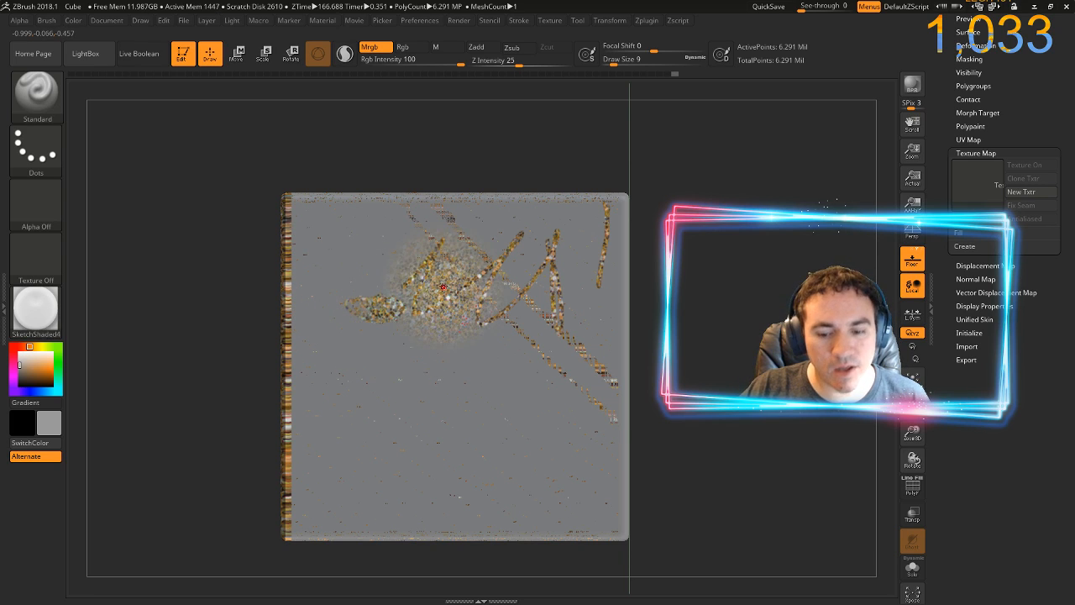
Enlarge the brush to a draw size of 126 and paint the whole cube face with the glitter texture, including its edges
key("]")
key("]")
key("]")
key("]")
key("]")
key("]")
key("]")
key("]")
key("]")
key("]")
key("]")
key("]")
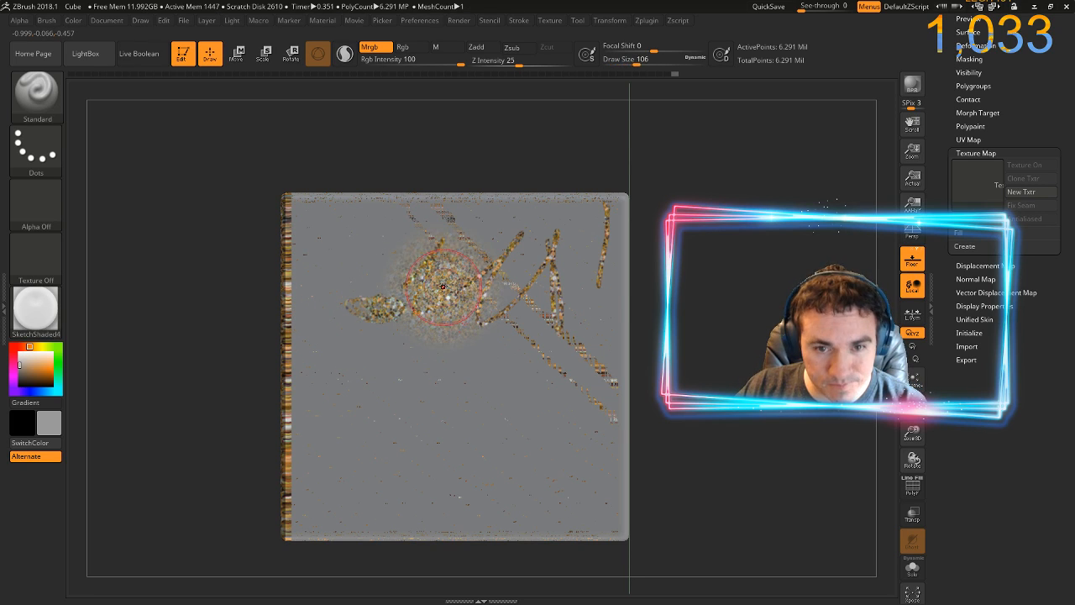
mouse_move(422, 322)
left_mouse_down()
mouse_move(453, 374)
mouse_move(424, 393)
mouse_move(363, 277)
mouse_move(325, 261)
mouse_move(290, 281)
mouse_move(301, 174)
mouse_move(378, 231)
mouse_move(407, 214)
mouse_move(449, 252)
mouse_move(429, 171)
mouse_move(491, 268)
mouse_move(508, 328)
mouse_move(487, 370)
mouse_move(513, 325)
mouse_move(559, 361)
mouse_move(604, 436)
mouse_move(625, 205)
mouse_move(613, 195)
mouse_move(604, 496)
mouse_move(566, 495)
mouse_move(533, 454)
mouse_move(528, 273)
mouse_move(504, 319)
mouse_move(369, 331)
mouse_move(329, 378)
mouse_move(295, 503)
mouse_move(290, 361)
left_mouse_up()
left_click_drag(308, 507, 315, 403)
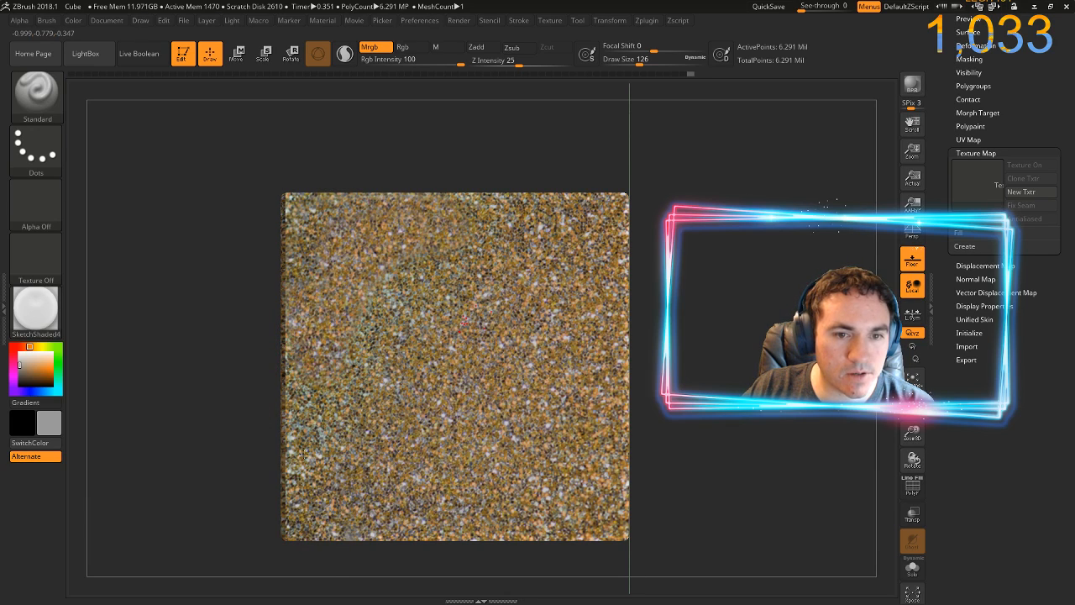
mouse_move(325, 490)
left_mouse_down()
mouse_move(416, 362)
mouse_move(482, 231)
mouse_move(241, 395)
mouse_move(168, 414)
mouse_move(210, 396)
left_mouse_up()
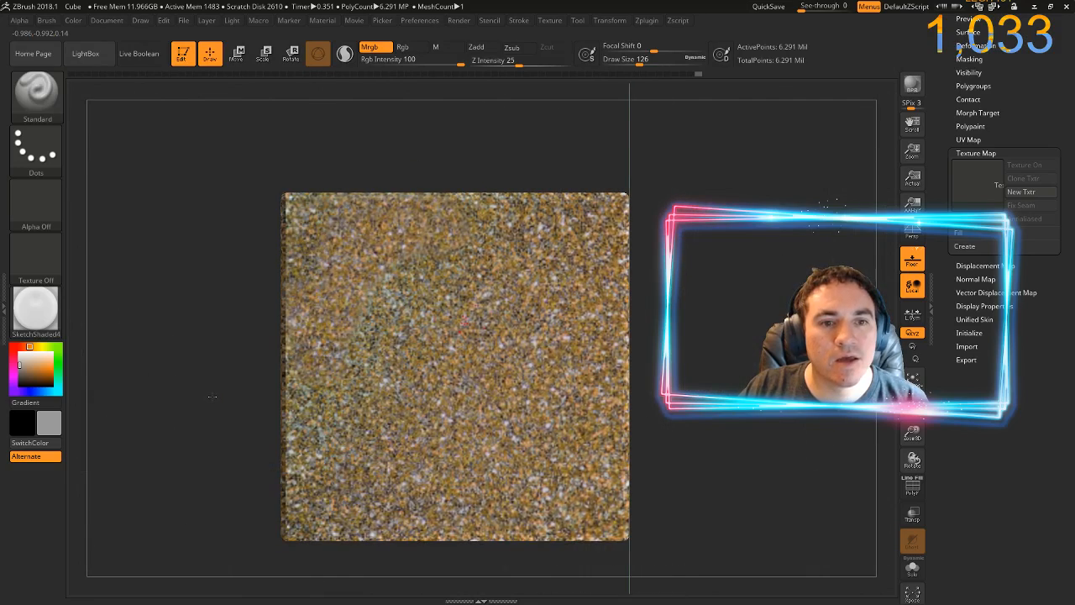
left_click_drag(224, 213, 211, 357)
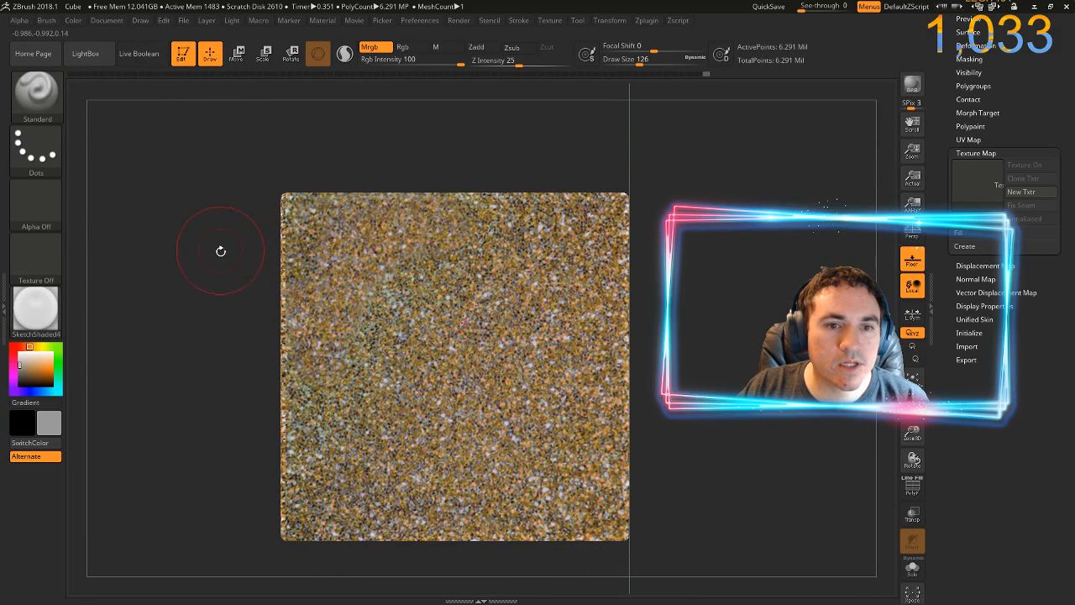
mouse_move(221, 250)
left_mouse_down()
mouse_move(239, 267)
mouse_move(215, 266)
left_mouse_up()
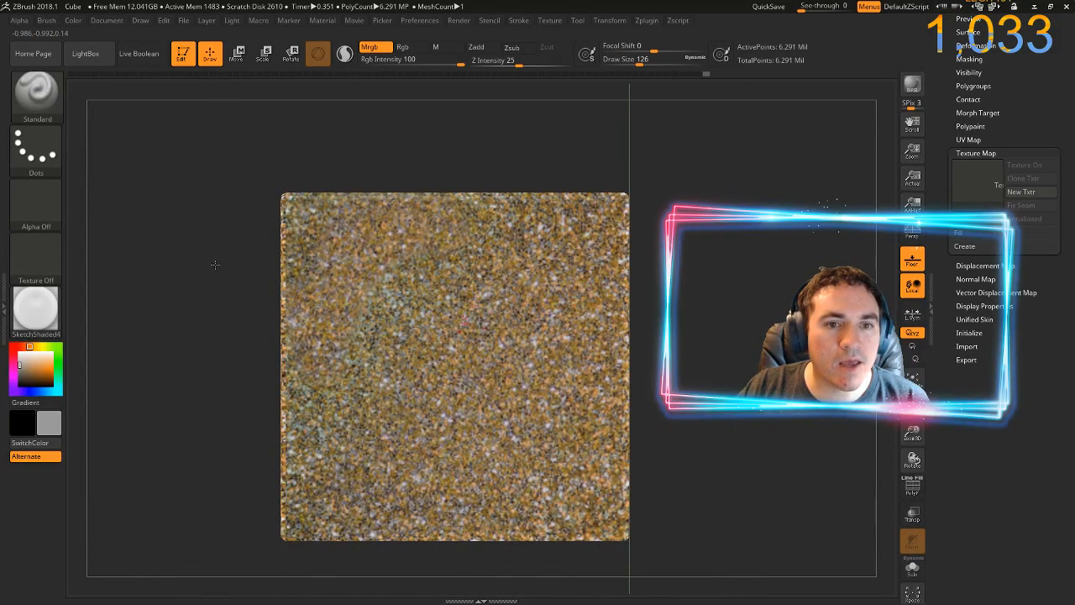
mouse_move(240, 162)
left_mouse_down()
mouse_move(619, 182)
mouse_move(690, 197)
mouse_move(696, 316)
mouse_move(744, 212)
mouse_move(725, 320)
left_mouse_up()
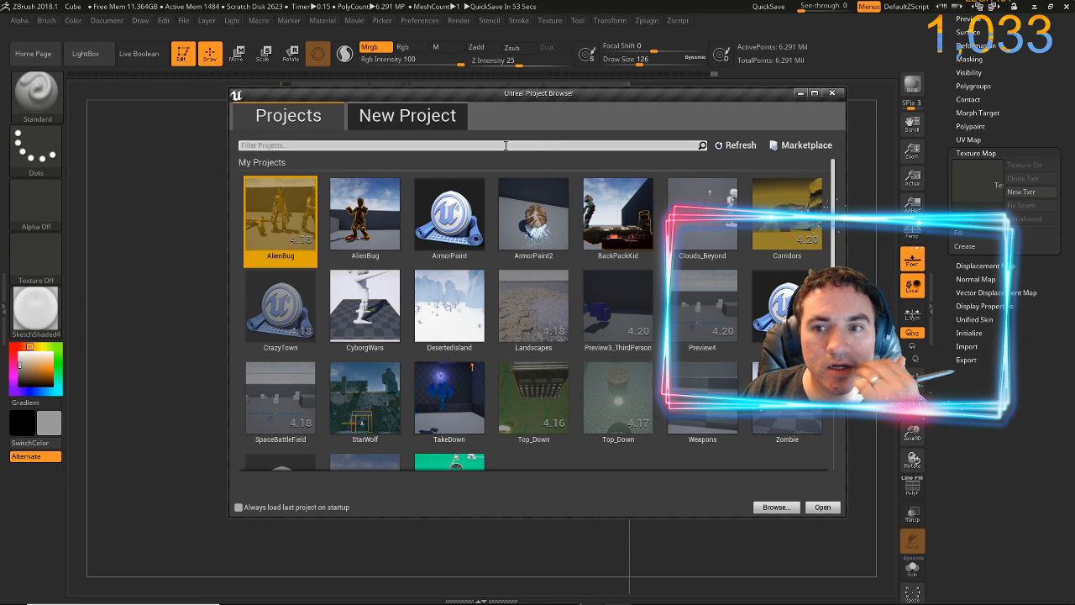
Switch to the Unreal Project Browser and create a First Person Blueprint project named TestMonkey
left_click(391, 115)
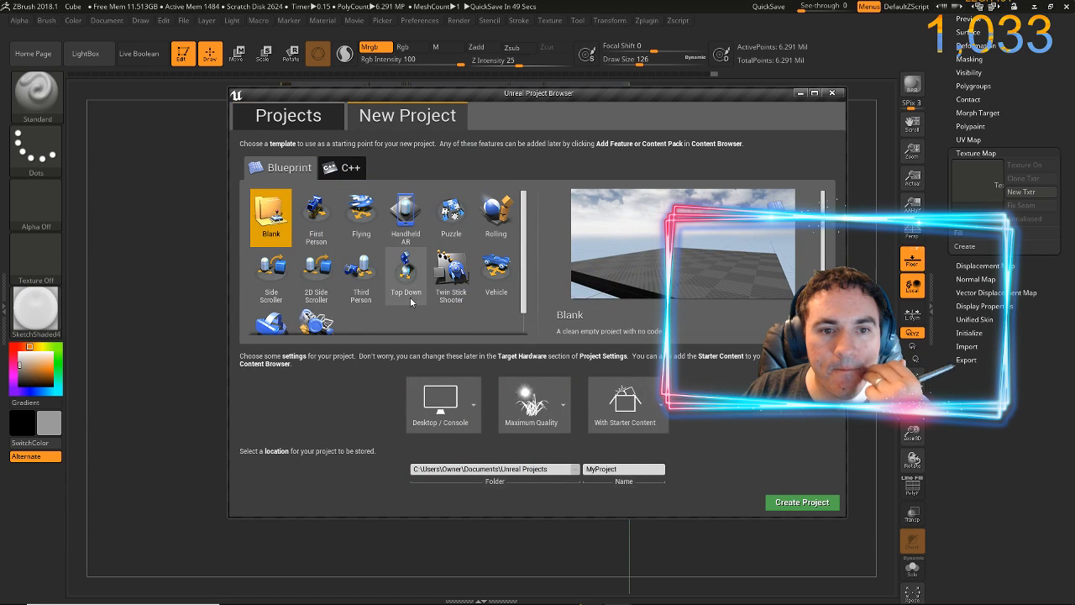
left_click(316, 217)
left_click(626, 469)
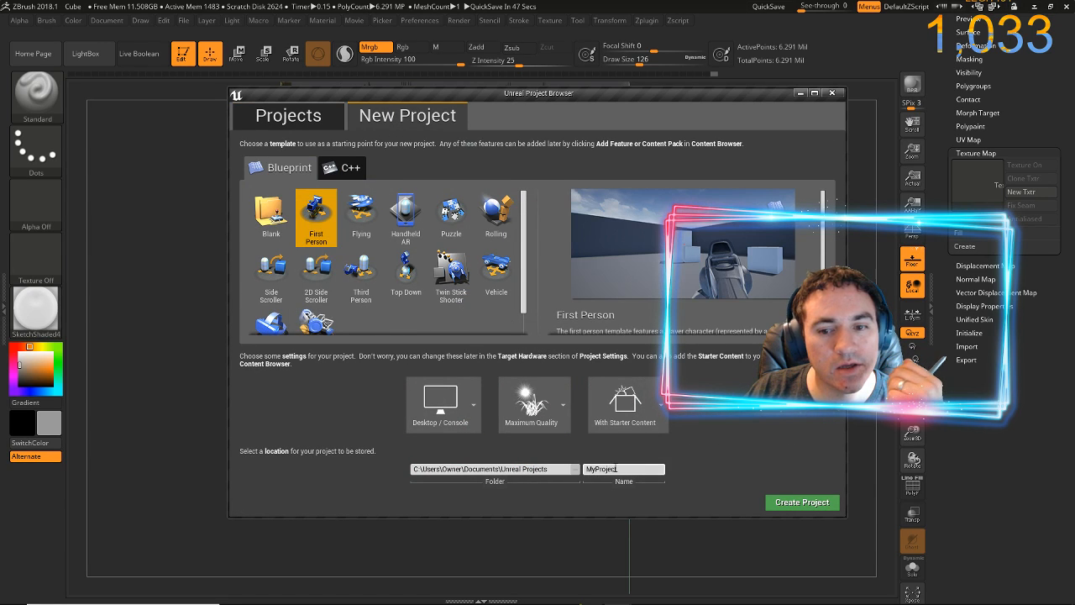
key("BackSpace")
key("BackSpace")
key("BackSpace")
key("BackSpace")
key("BackSpace")
key("BackSpace")
key("BackSpace")
key("BackSpace")
key("BackSpace")
type("T")
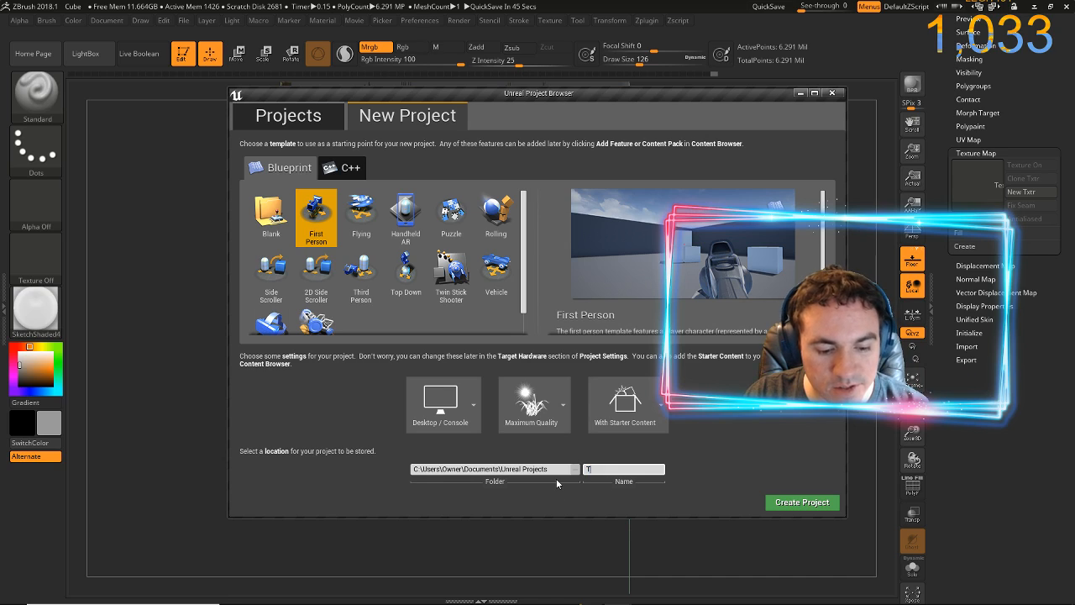
type("estMonke")
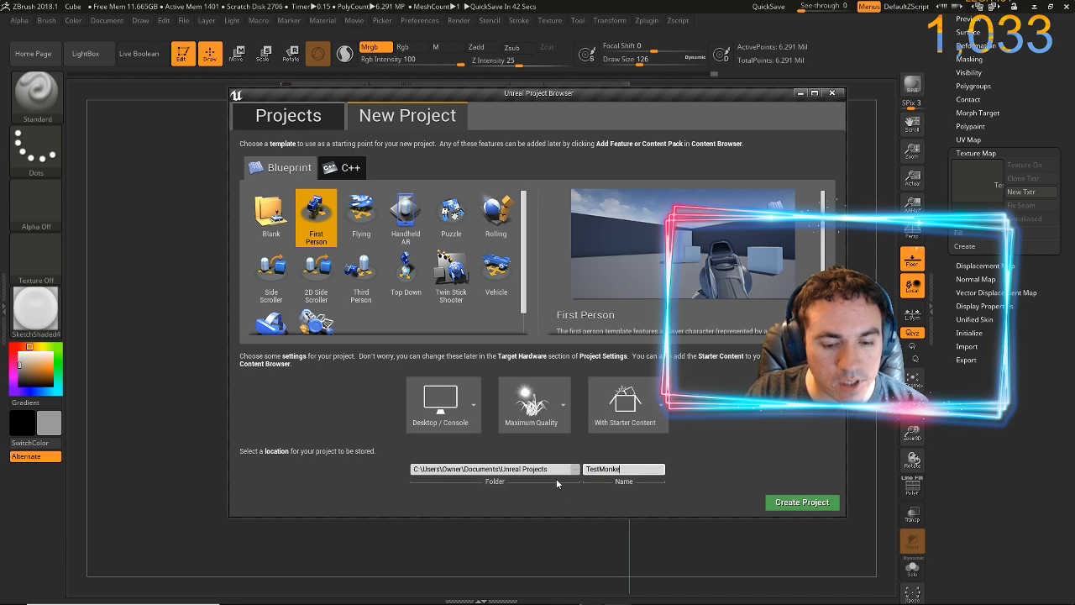
type("y")
left_click(779, 502)
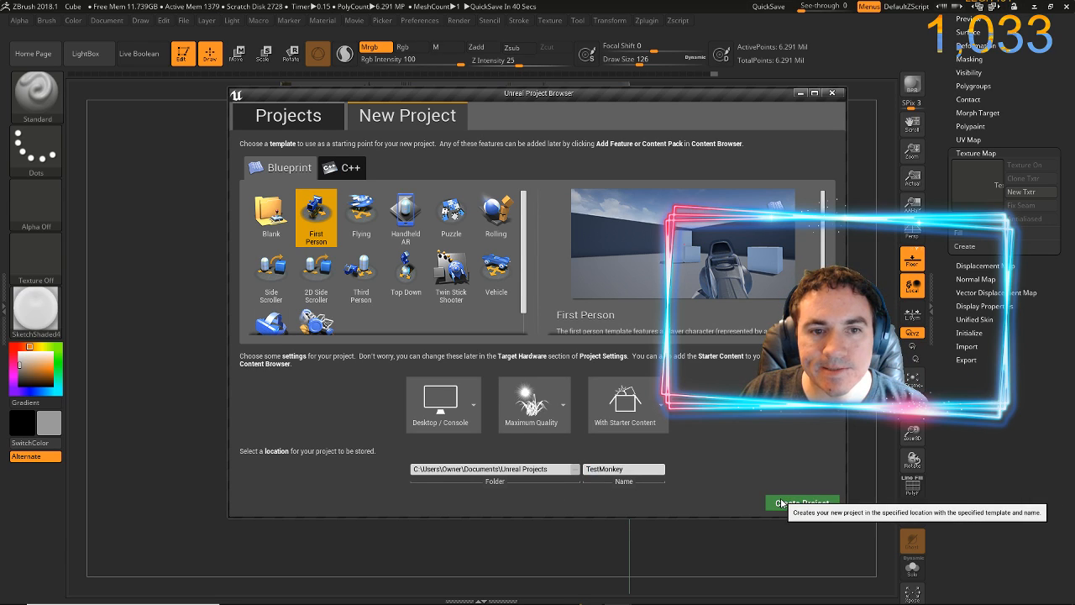
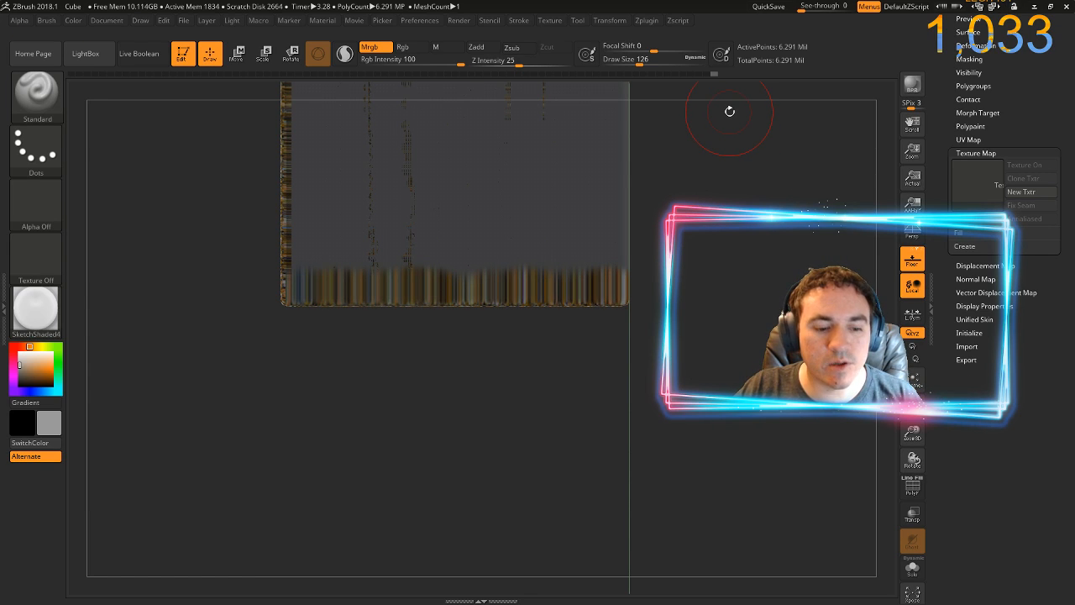
Frame the whole cube face in the canvas and show the glitter image over it in Spotlight
key("f")
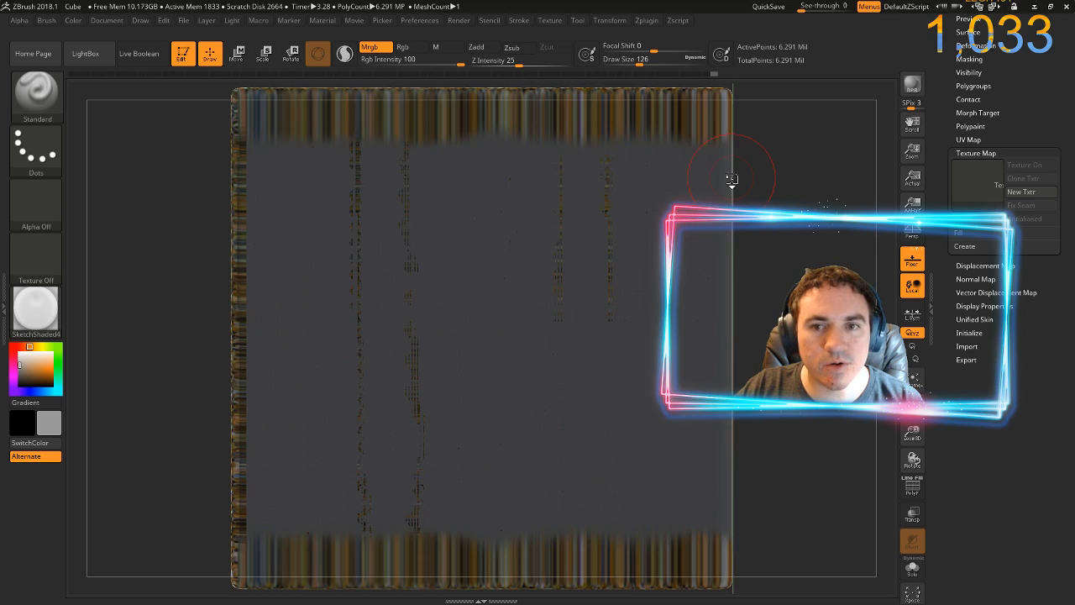
left_click_drag(808, 298, 804, 272)
left_click_drag(721, 284, 730, 203)
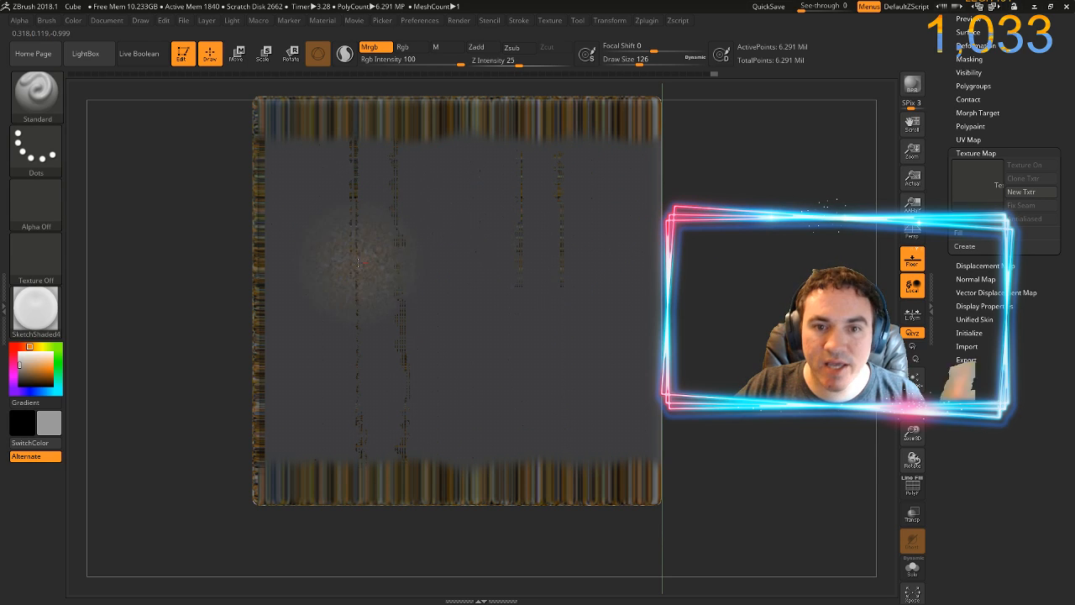
left_click(783, 253, "ctrl")
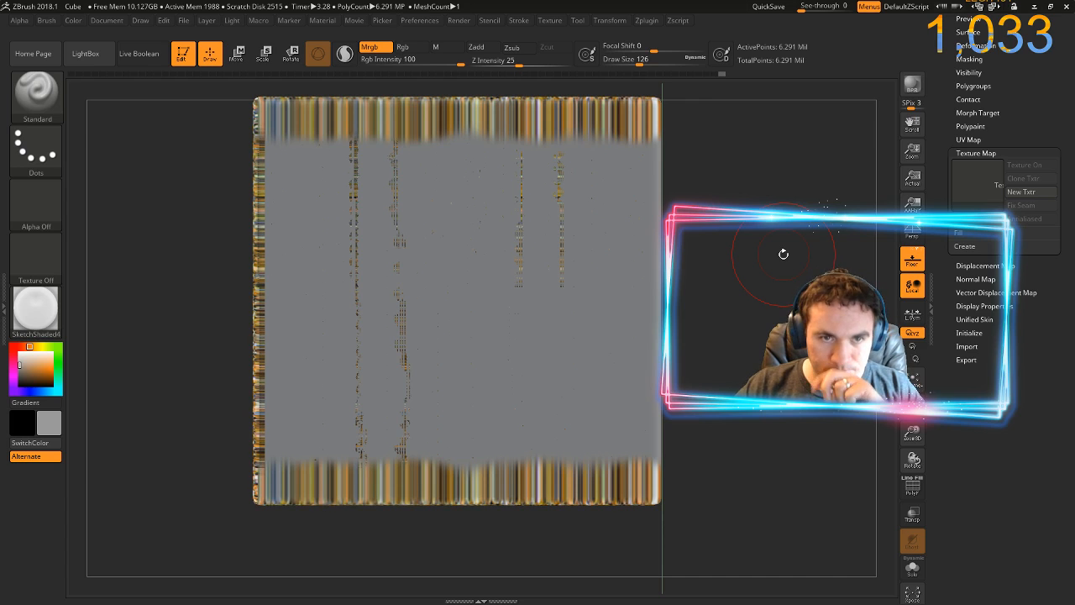
mouse_move(783, 253)
left_mouse_down()
mouse_move(742, 301)
mouse_move(765, 255)
mouse_move(773, 291)
left_mouse_up()
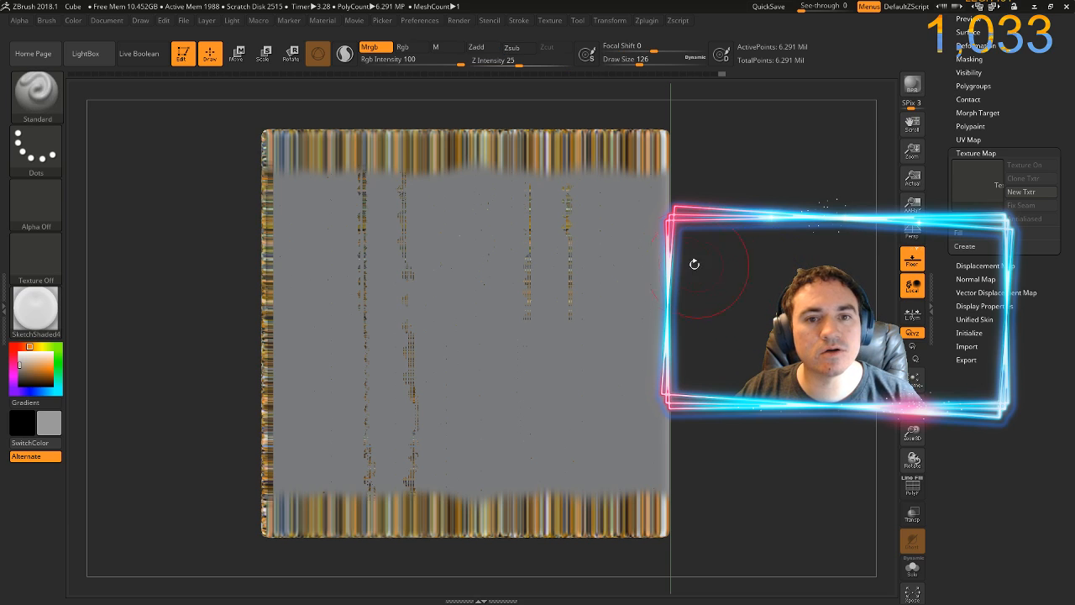
key("shift+z")
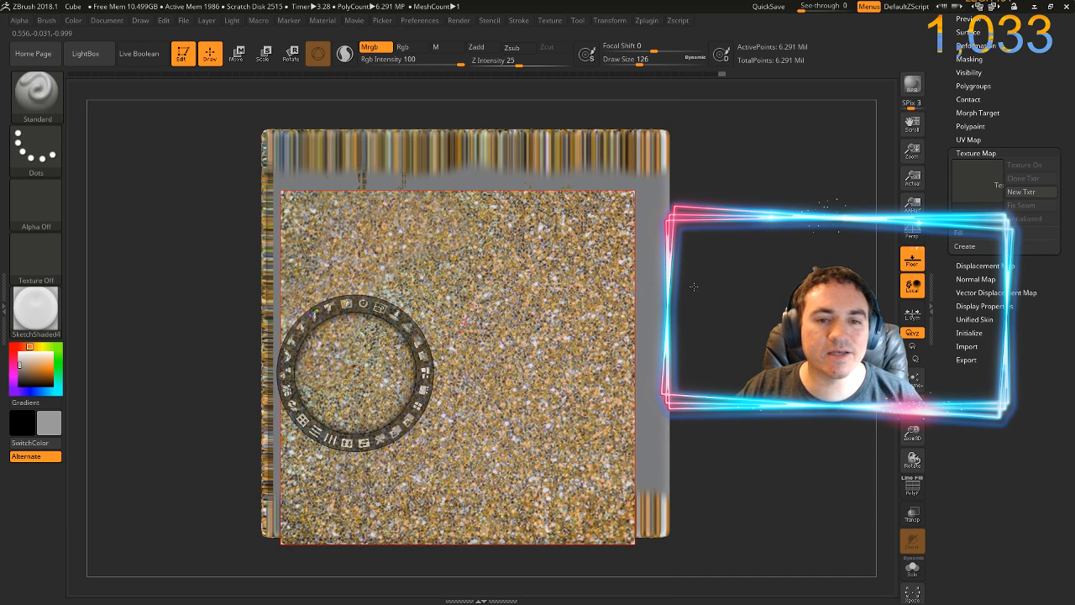
key("shift+z")
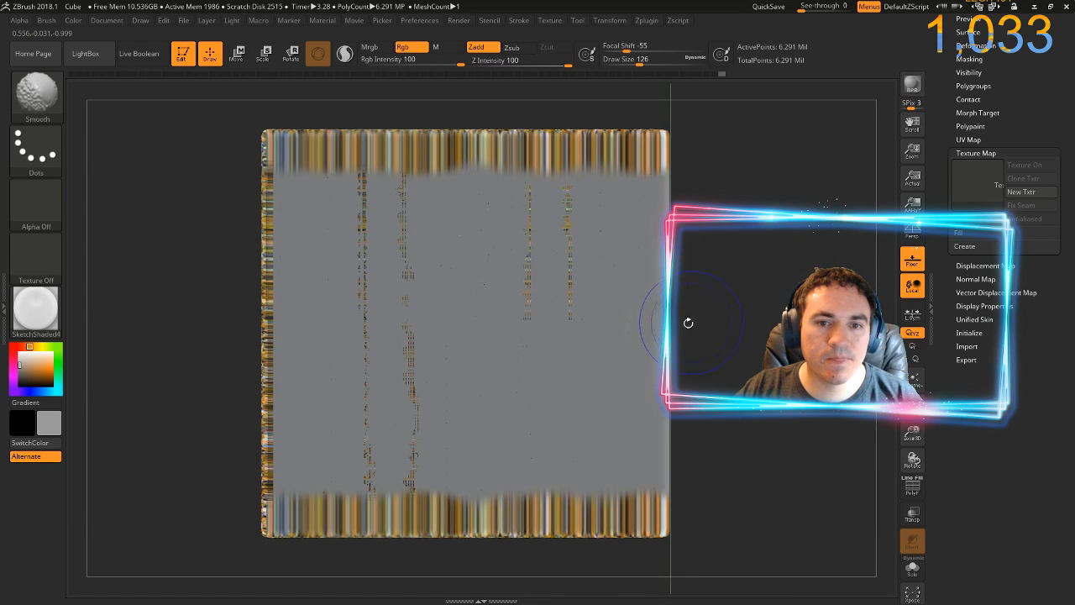
key("shift+z")
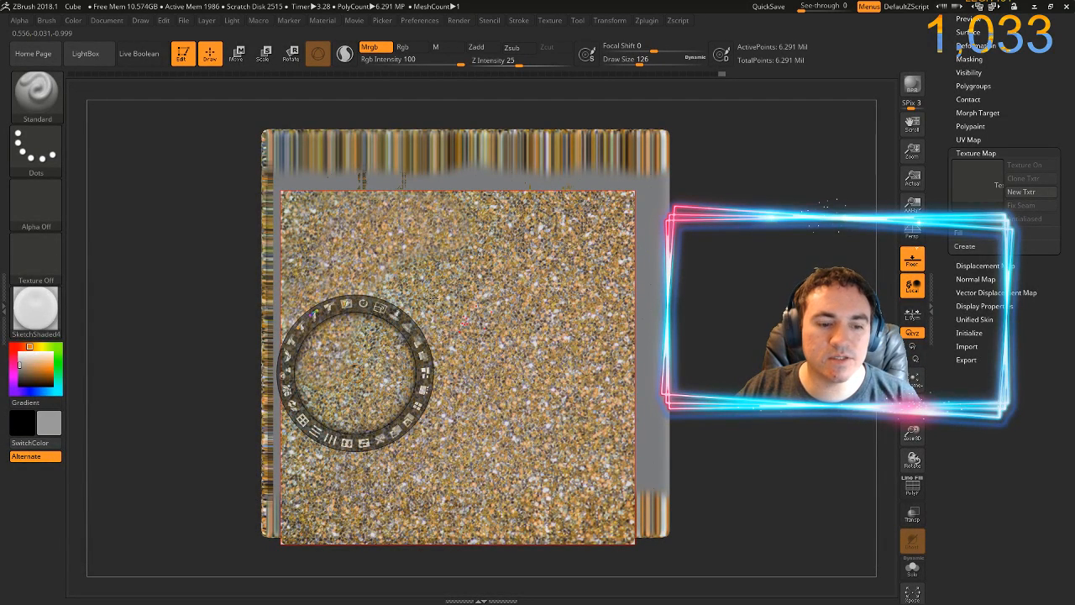
key("shift+z")
key("shift+z")
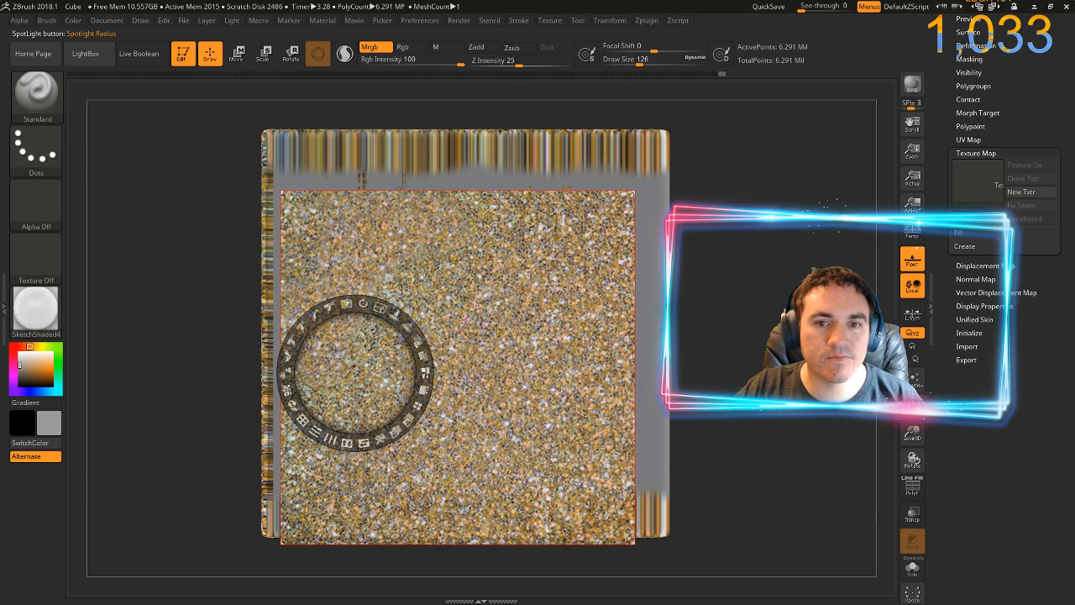
Enlarge the glitter image in Spotlight and move it to cover the cube's entire front face
key("z")
key("z")
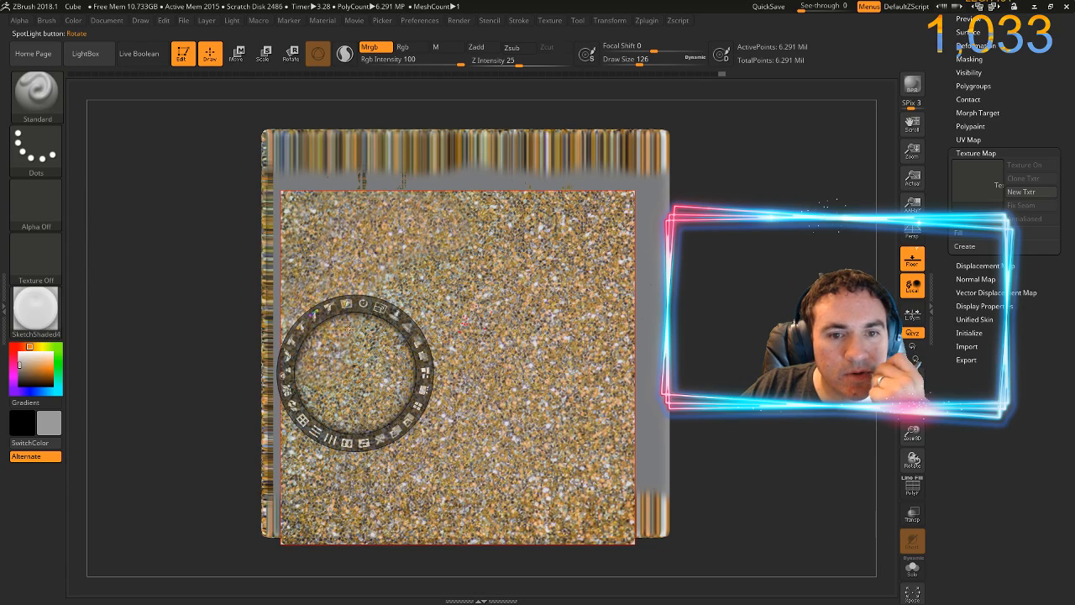
left_click_drag(365, 328, 398, 288)
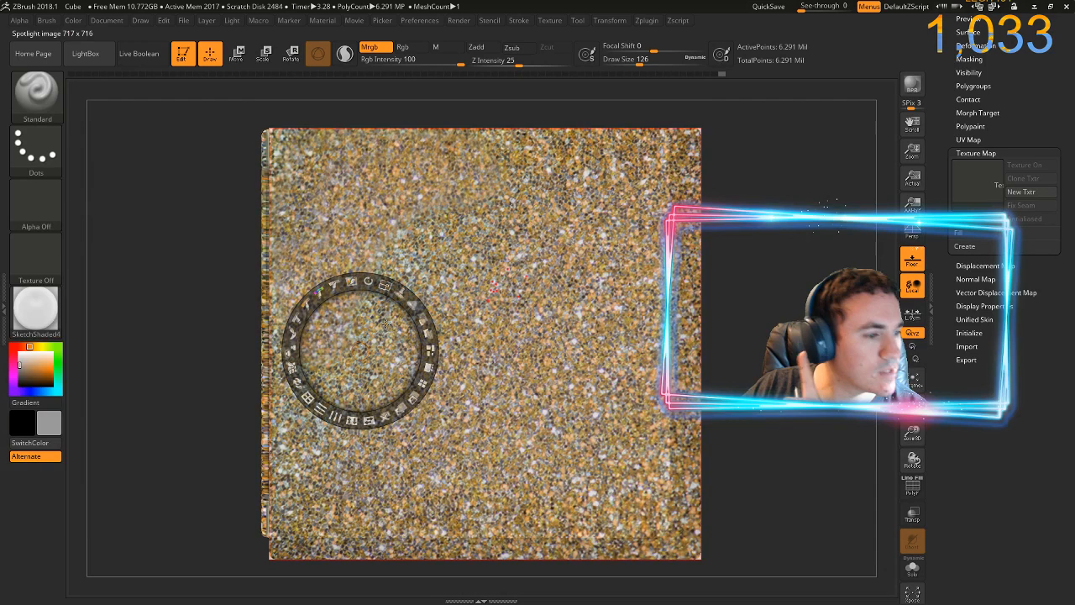
left_click_drag(387, 324, 370, 327)
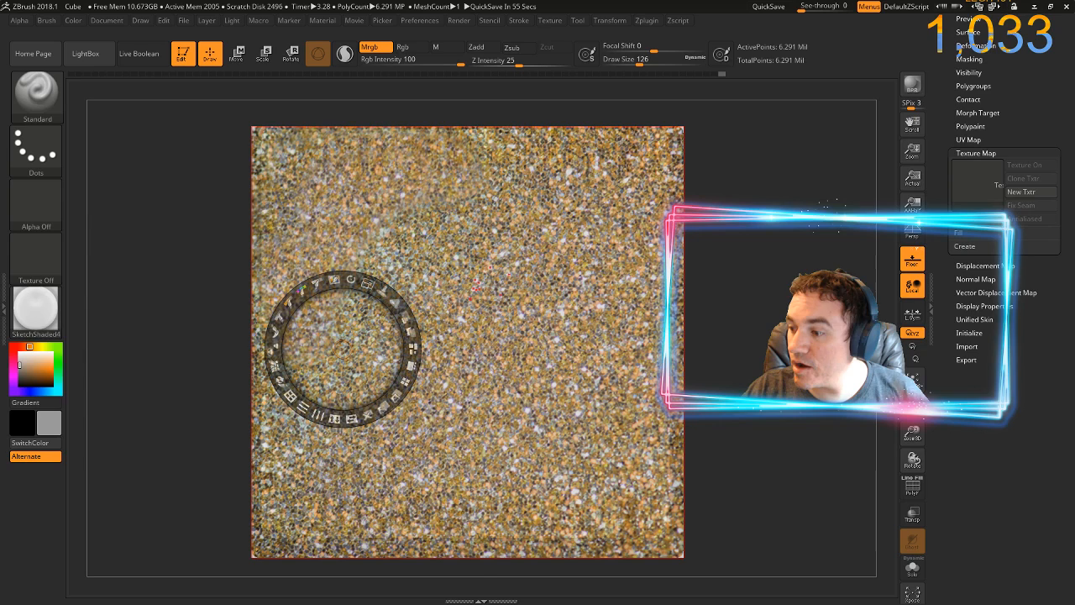
Switch to the Epic Games Launcher, check the update's progress in its task list, and minimize the launcher
key("alt+Tab")
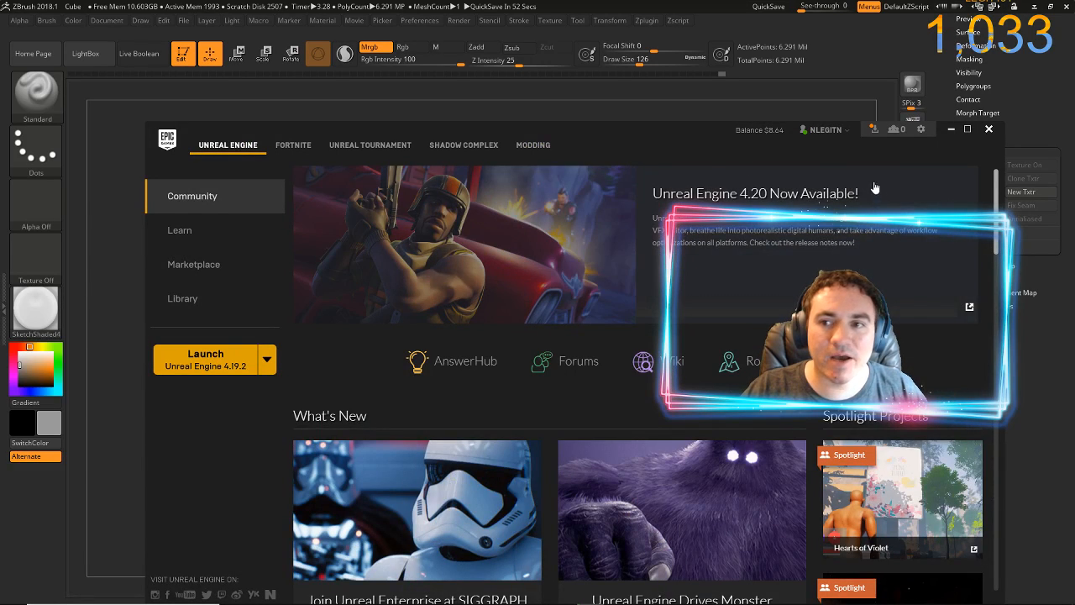
left_click(873, 130)
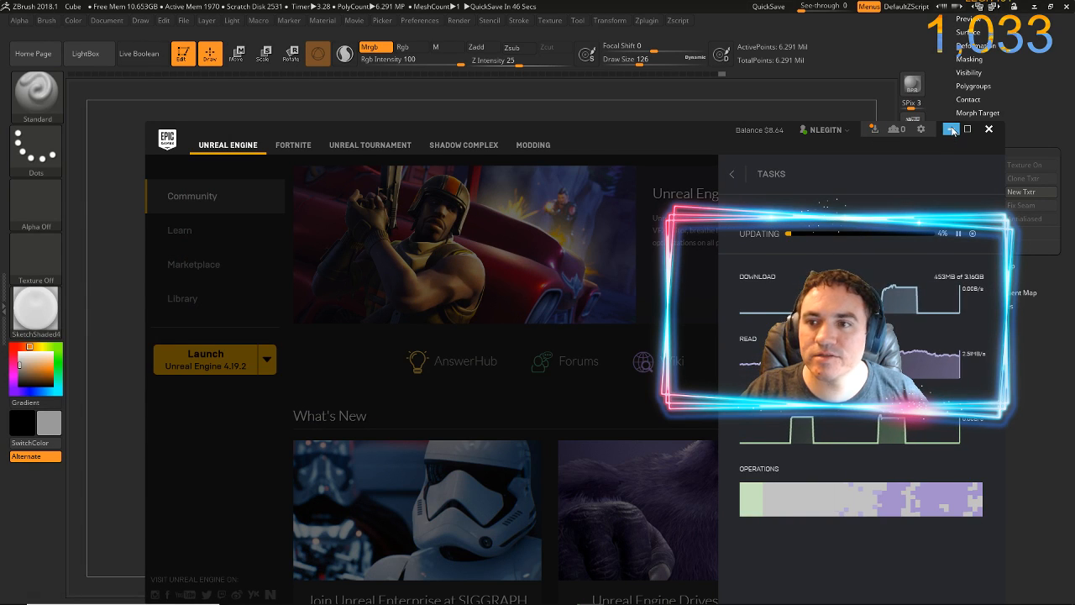
left_click(949, 129)
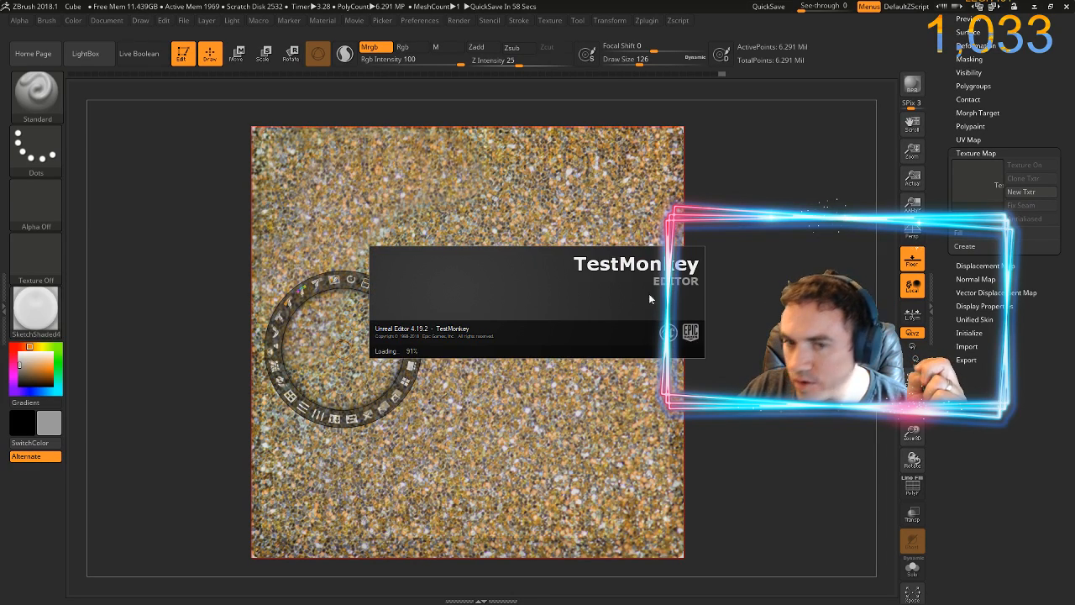
Minimize ZBrush and restore Photoshop to a smaller window to uncover the desktop
left_click(758, 192)
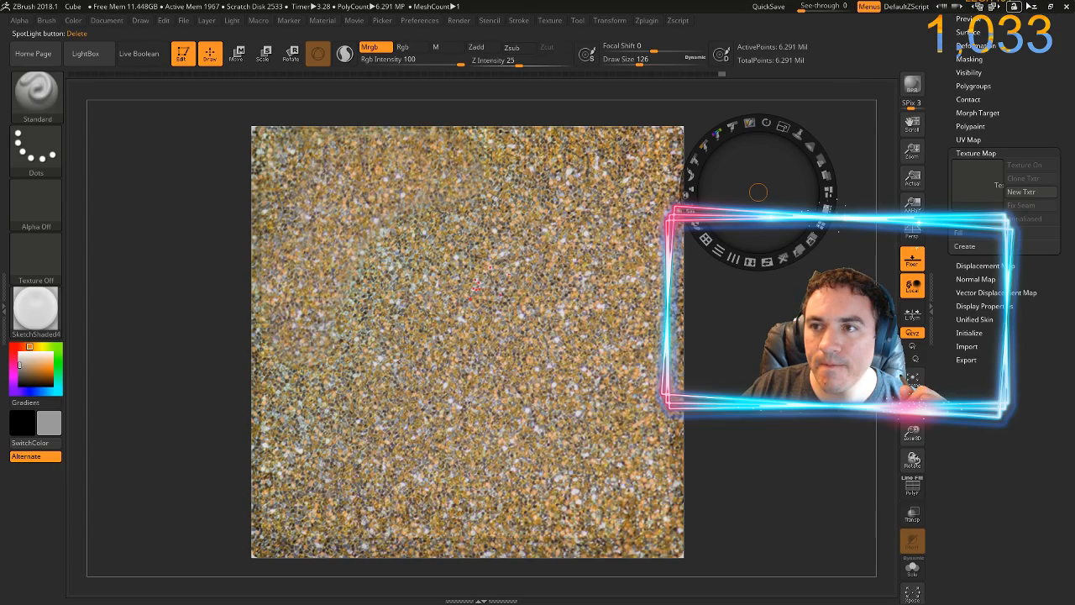
left_click(1029, 6)
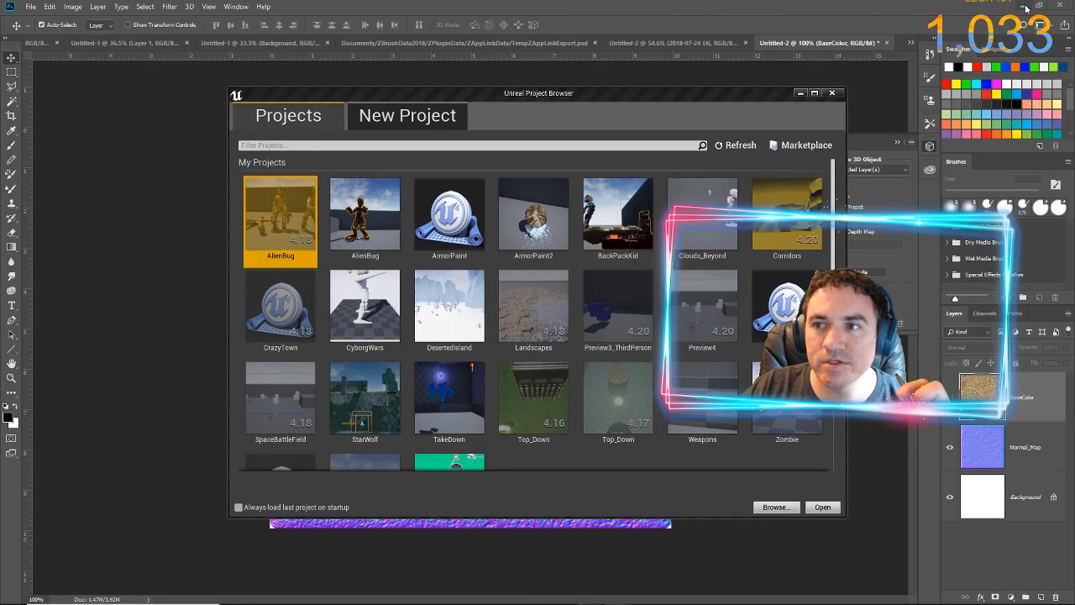
left_click_drag(814, 7, 815, 26)
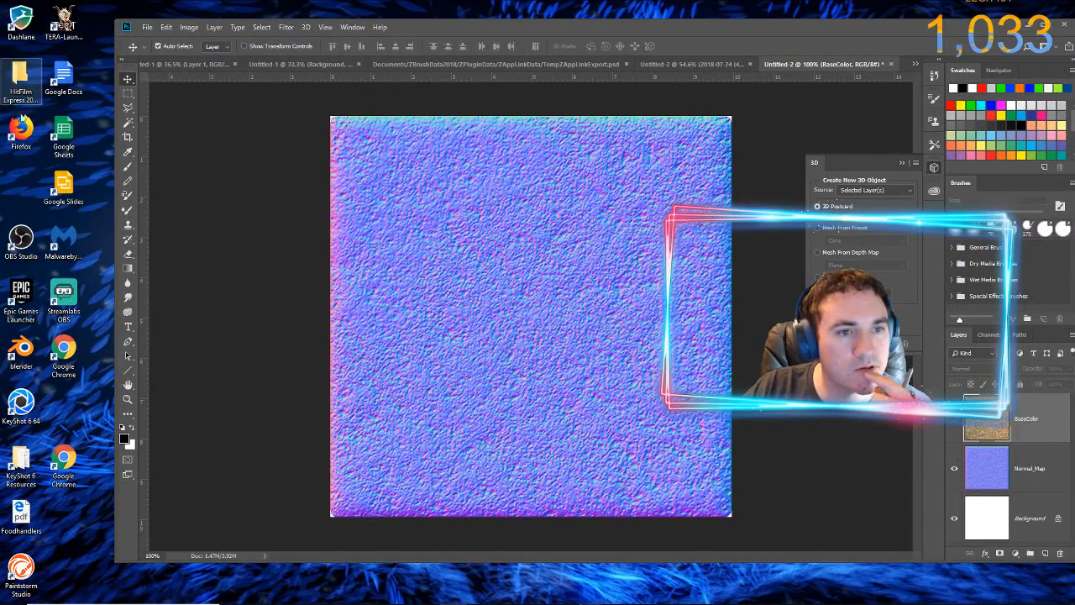
Try to browse from the KeyShot 6 Resources folder up to the Desktop in File Explorer
double_click(21, 461)
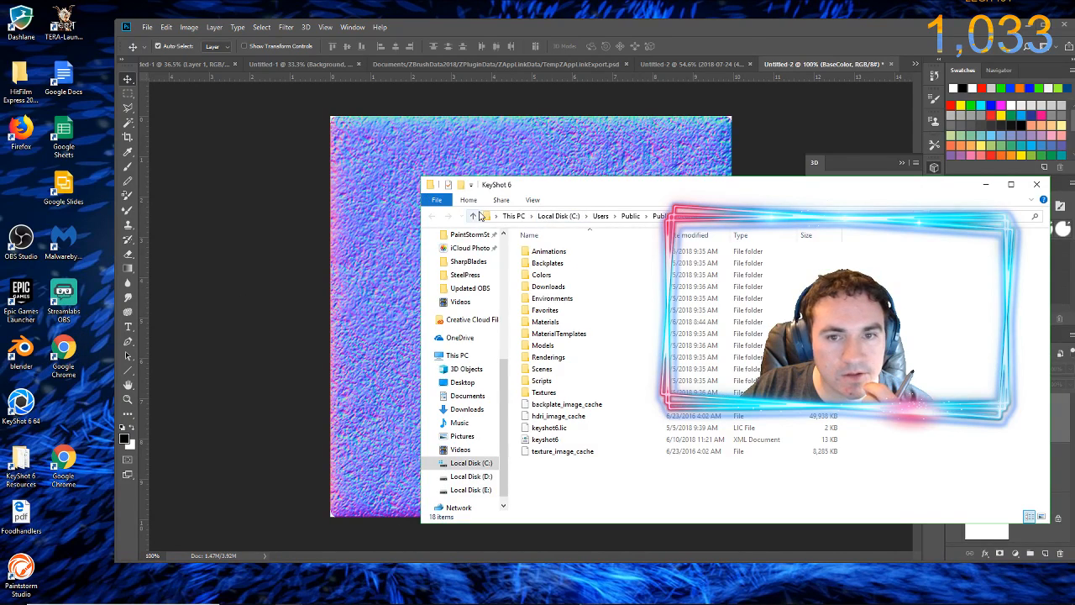
left_click(460, 468)
left_click(473, 218)
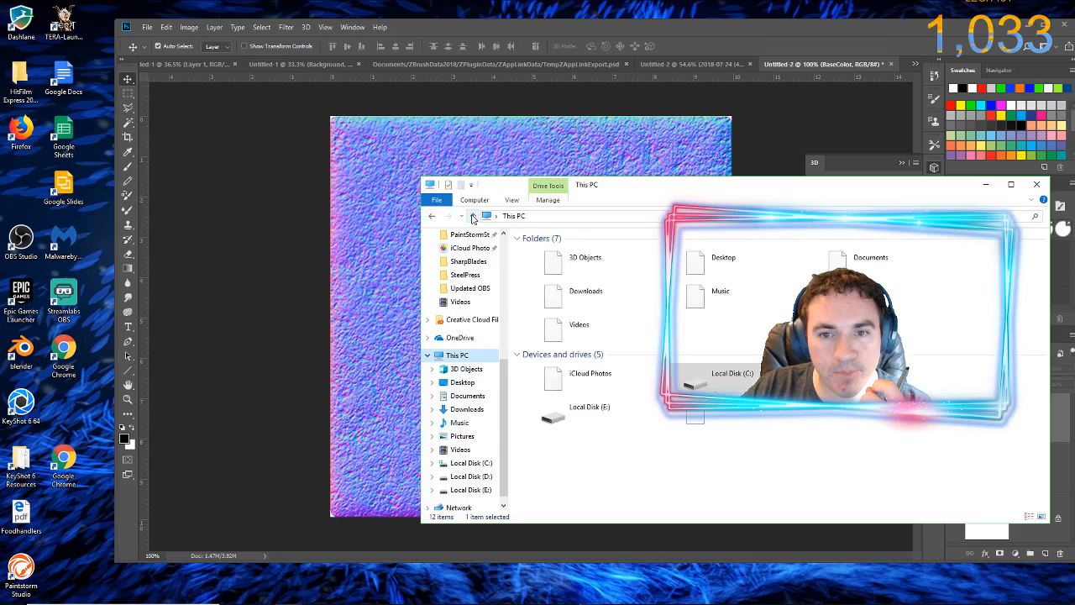
left_click(473, 218)
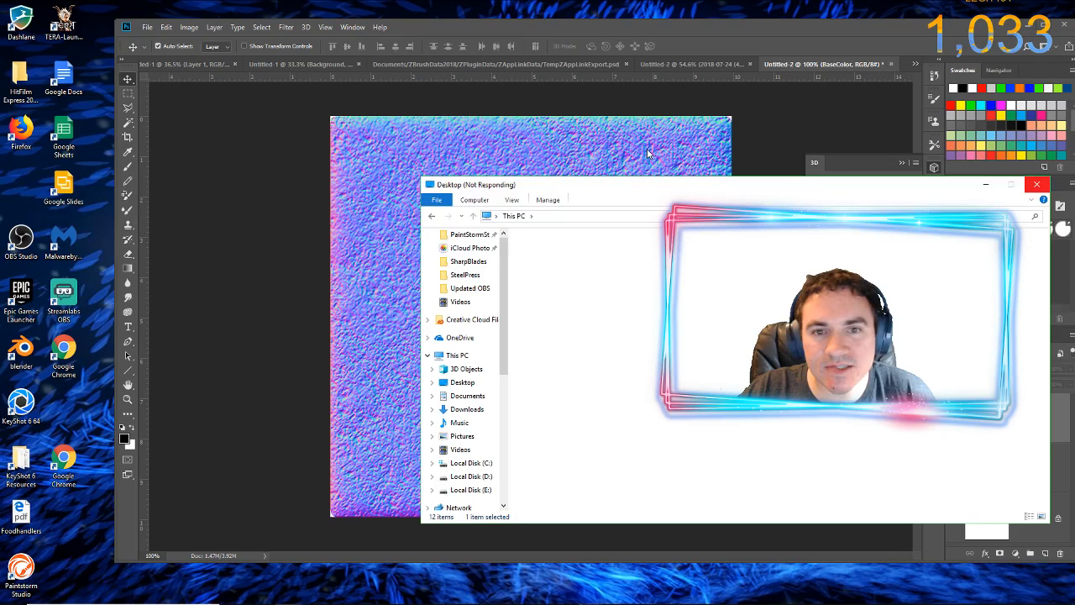
Preview the open Unreal windows and bring Photoshop back to the front
mouse_move(92, 602)
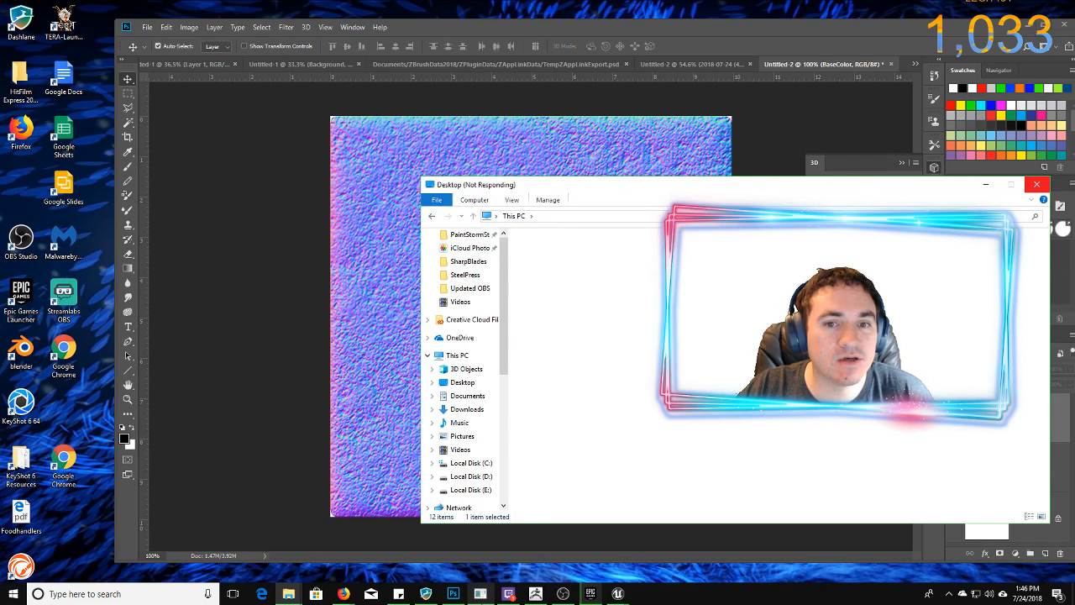
mouse_move(480, 593)
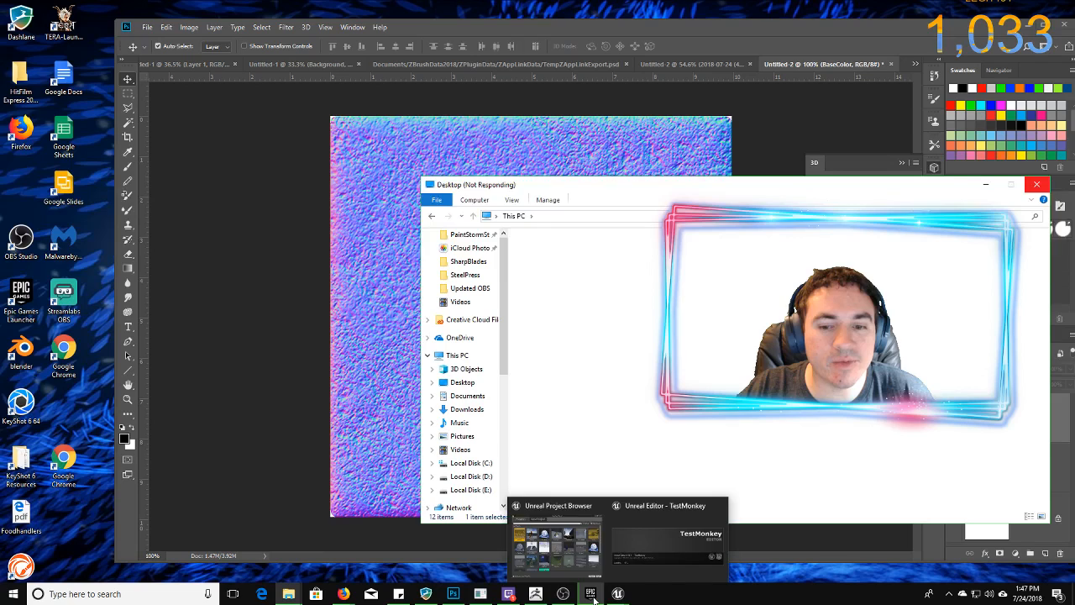
mouse_move(593, 597)
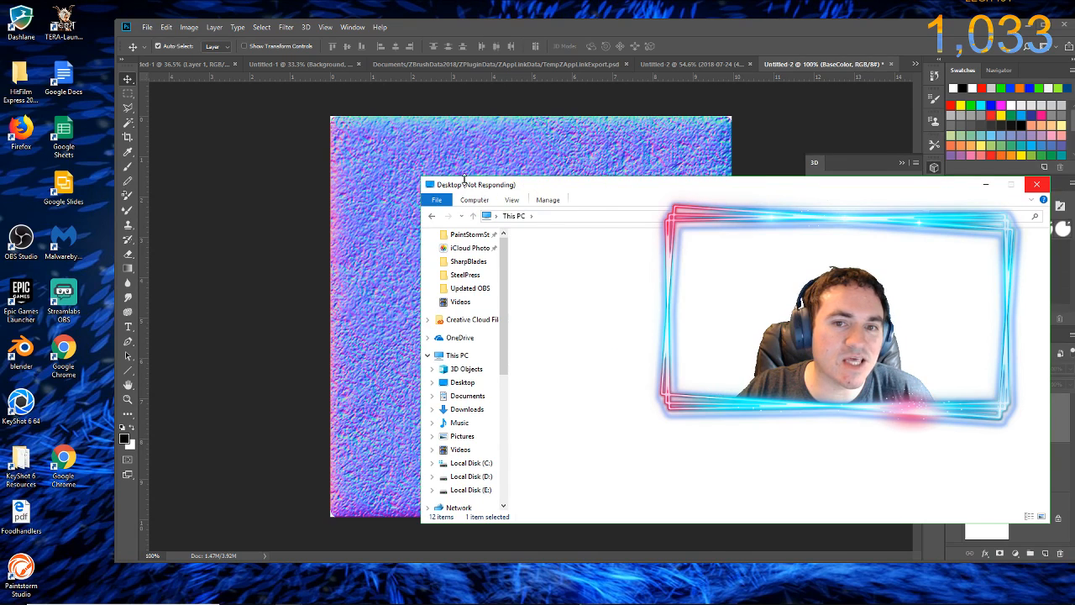
mouse_move(426, 599)
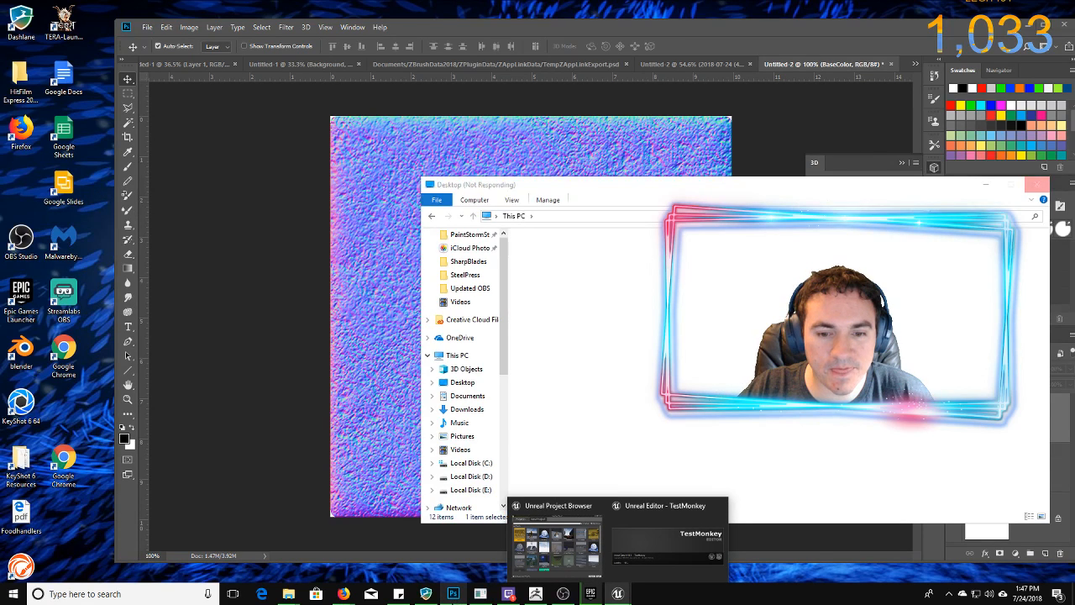
left_click(454, 593)
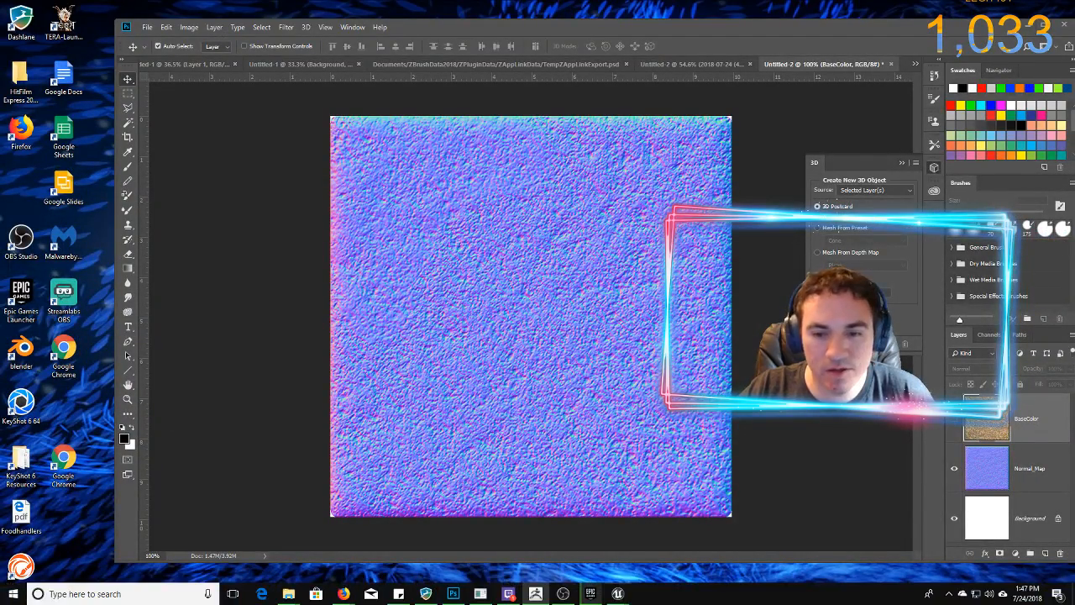
Switch back to ZBrush, maximize its window, and toggle Spotlight
mouse_move(295, 596)
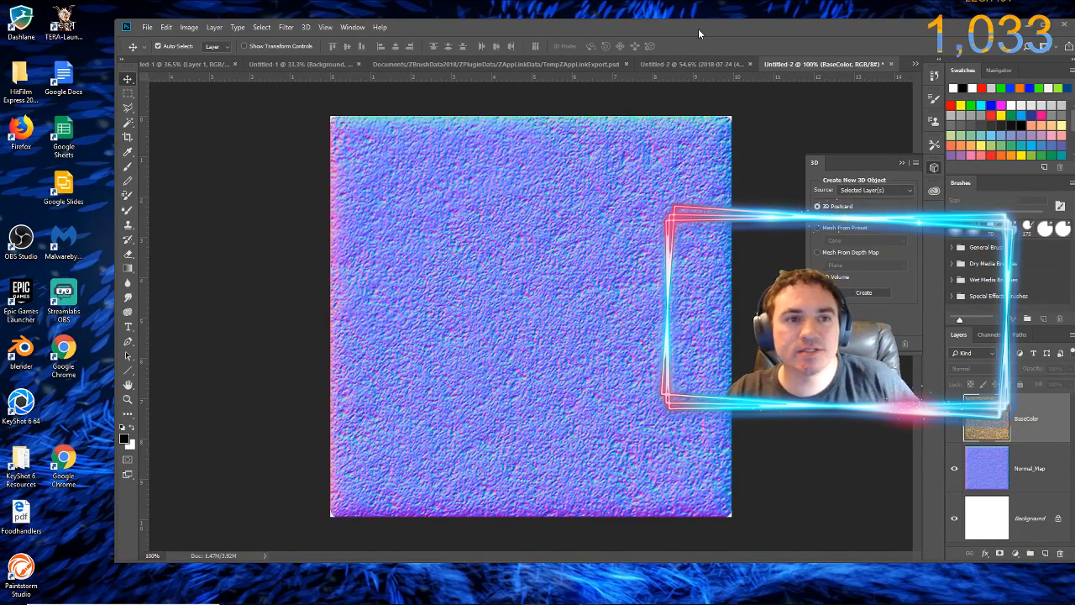
mouse_move(535, 595)
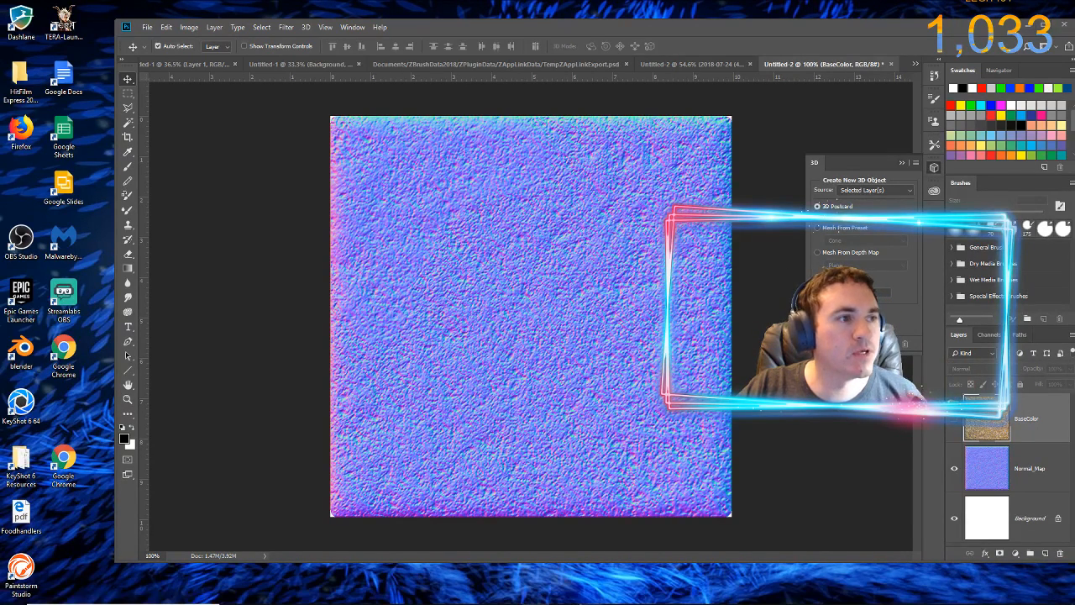
key("alt+Tab")
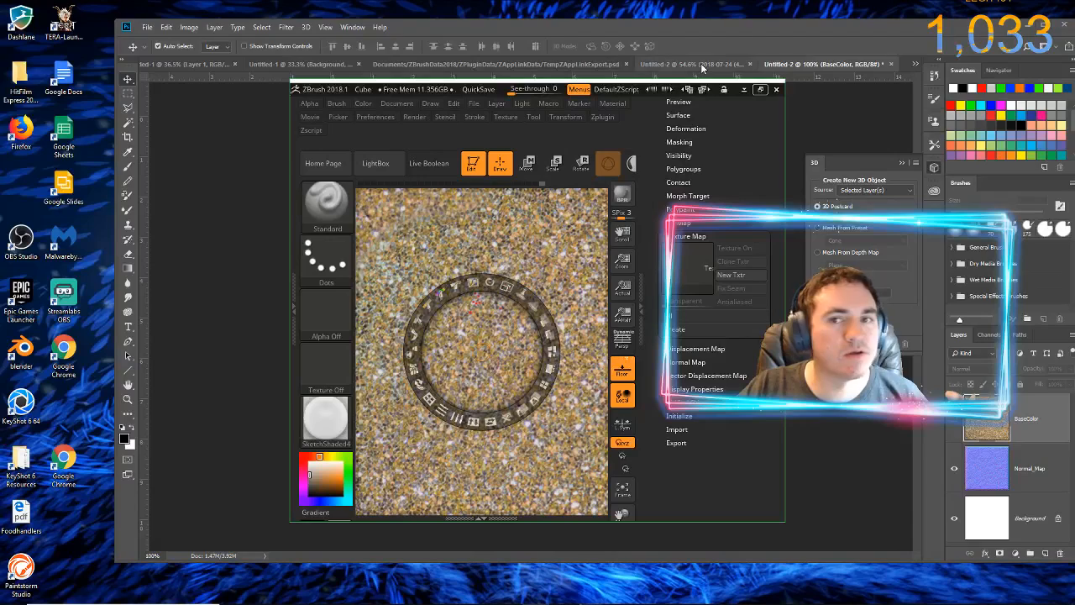
left_click(759, 89)
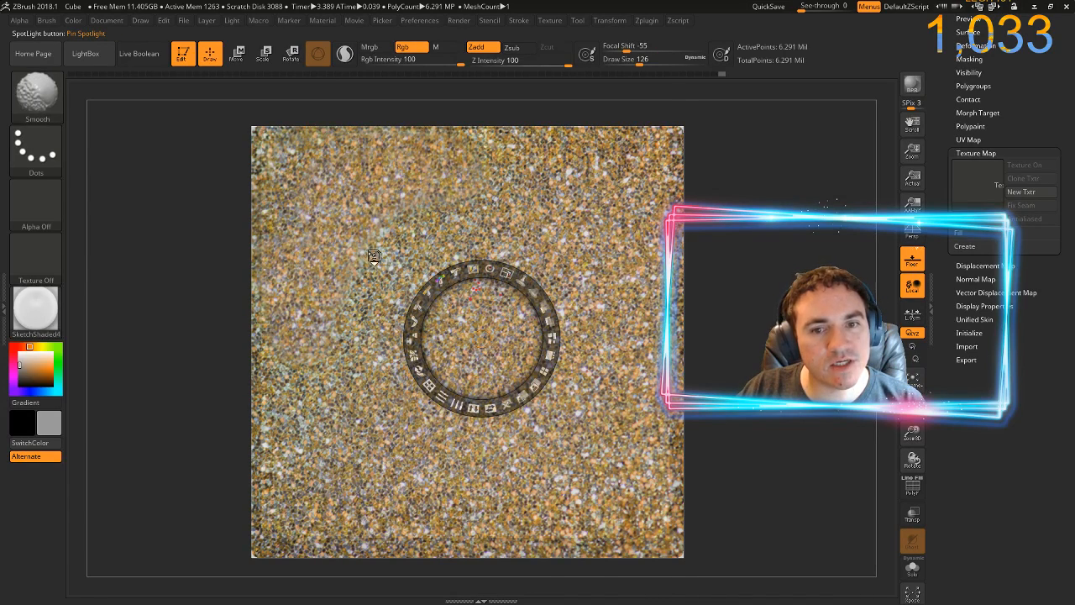
key("shift+z")
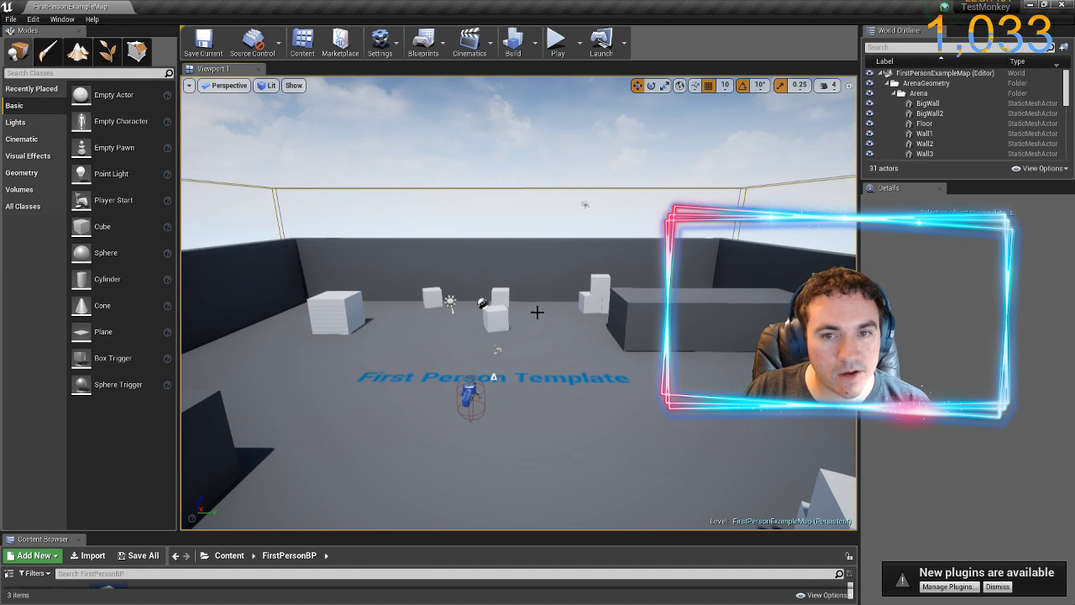
In the Unreal Editor, move up close to the white cubes in the arena and select the front one, EditorCube11
left_click_drag(545, 288, 546, 288)
key("w")
key("a")
key("w")
key("d")
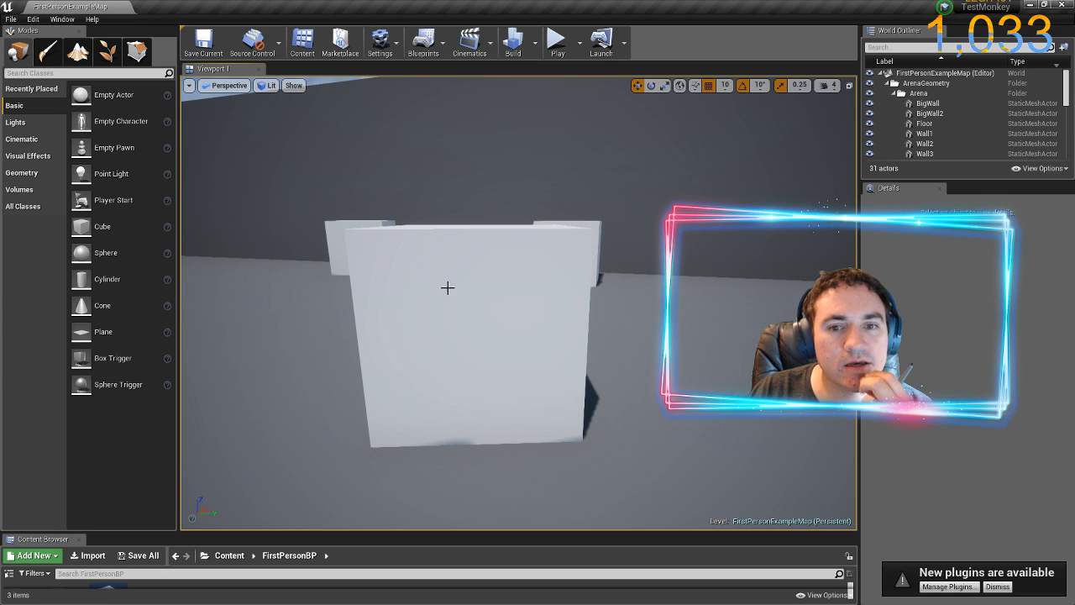
left_click(448, 288)
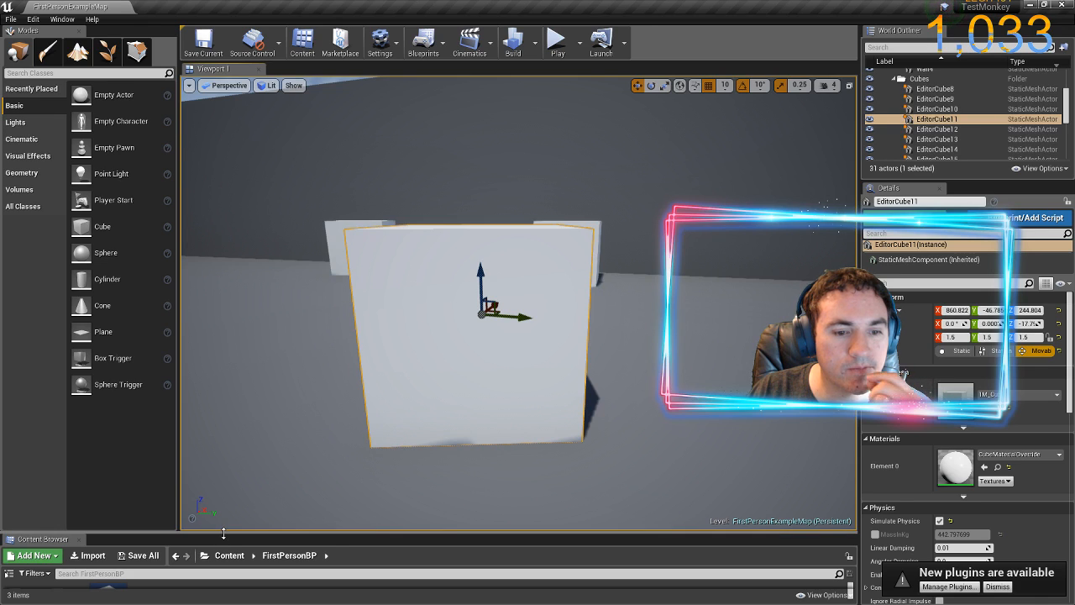
Enlarge the Content Browser and create a new folder named TestMonkey inside FirstPersonBP
left_click_drag(219, 534, 200, 297)
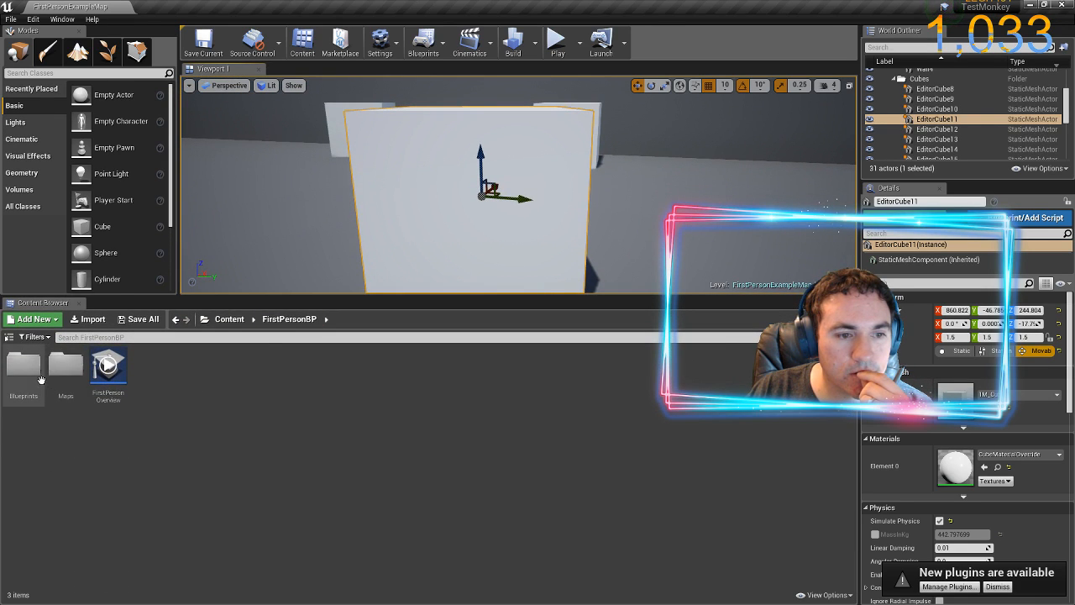
right_click(256, 434)
left_click(278, 114)
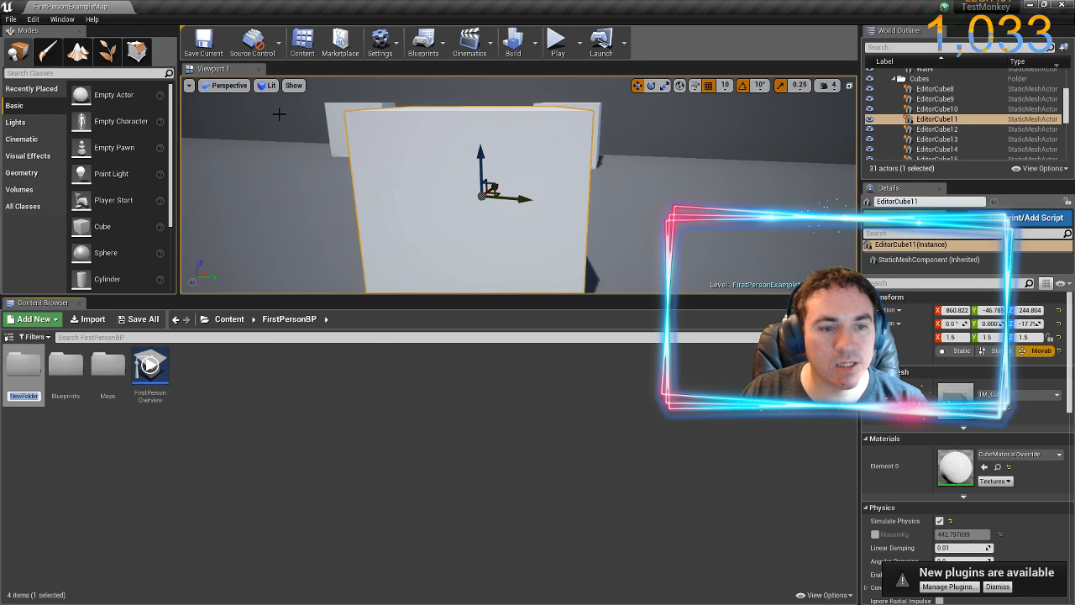
type("TestMonkey")
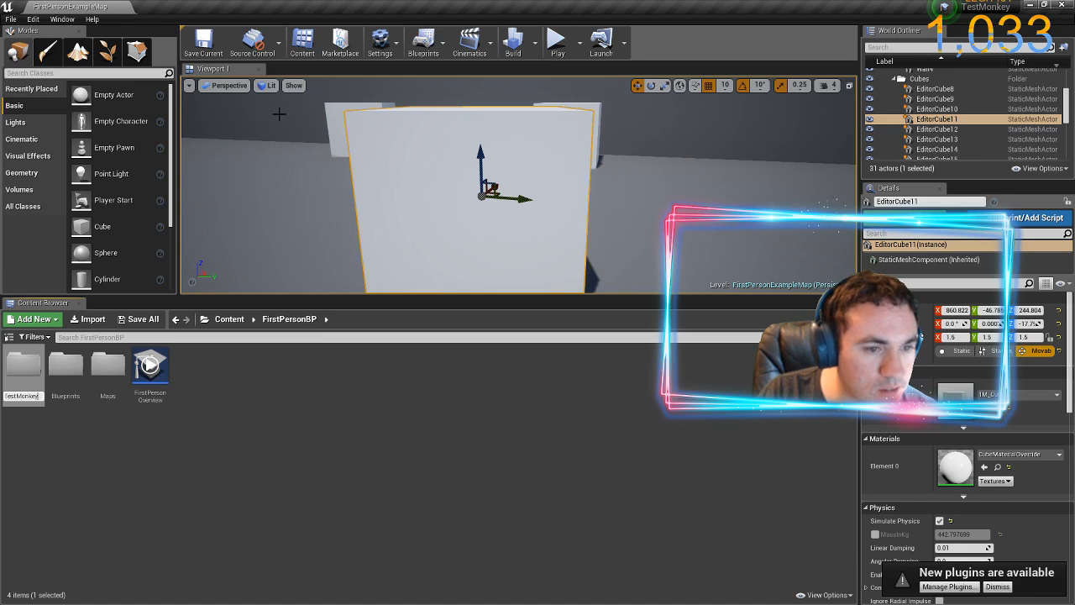
key("Return")
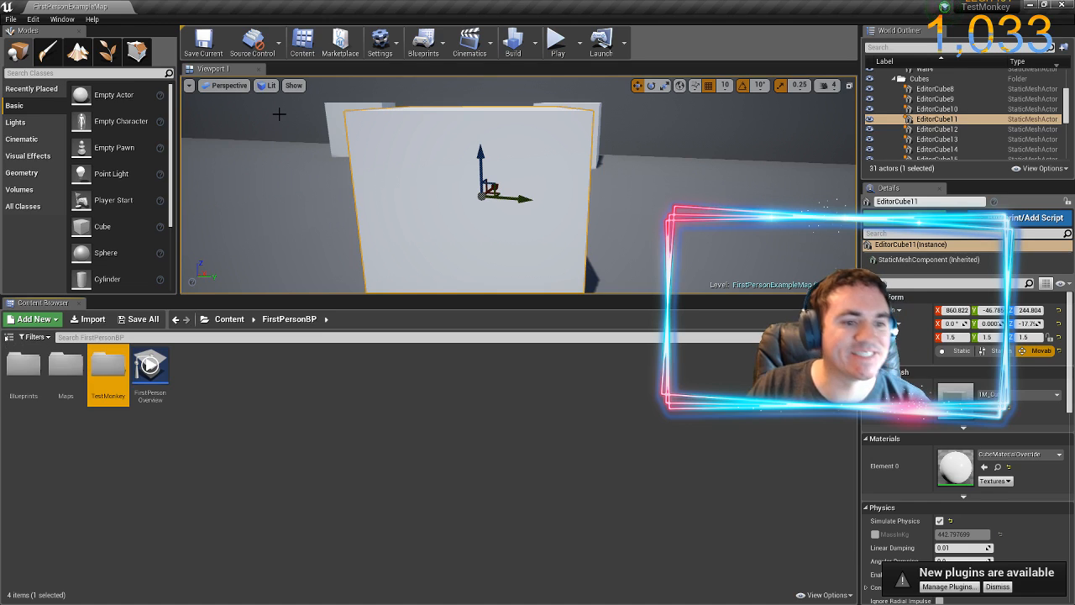
Open the new TestMonkey content folder, start an import, and browse to the TestMonkey folder in Pictures
double_click(112, 371)
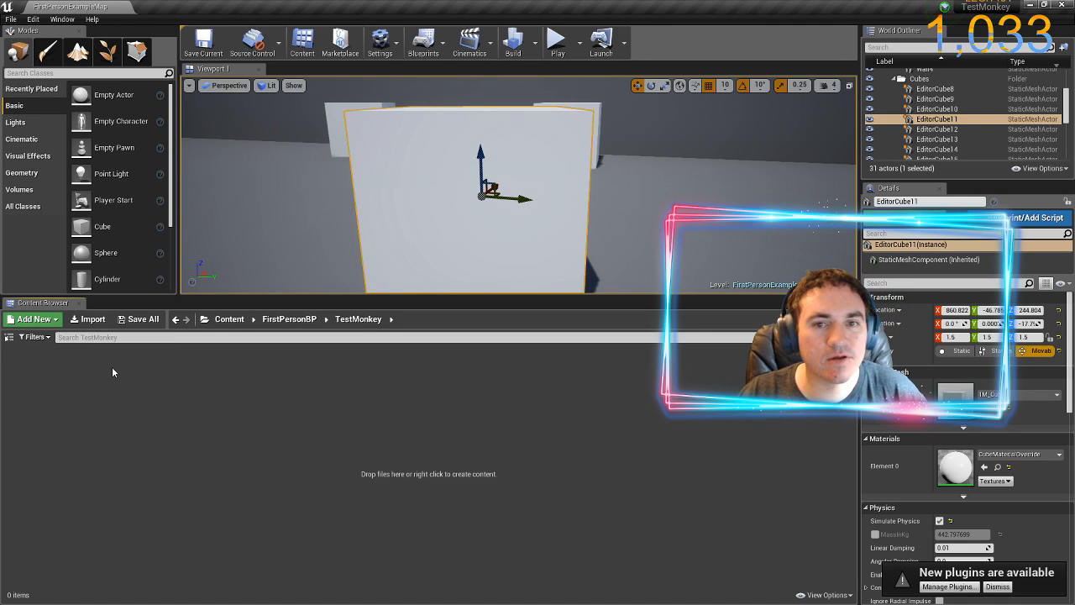
left_click(96, 324)
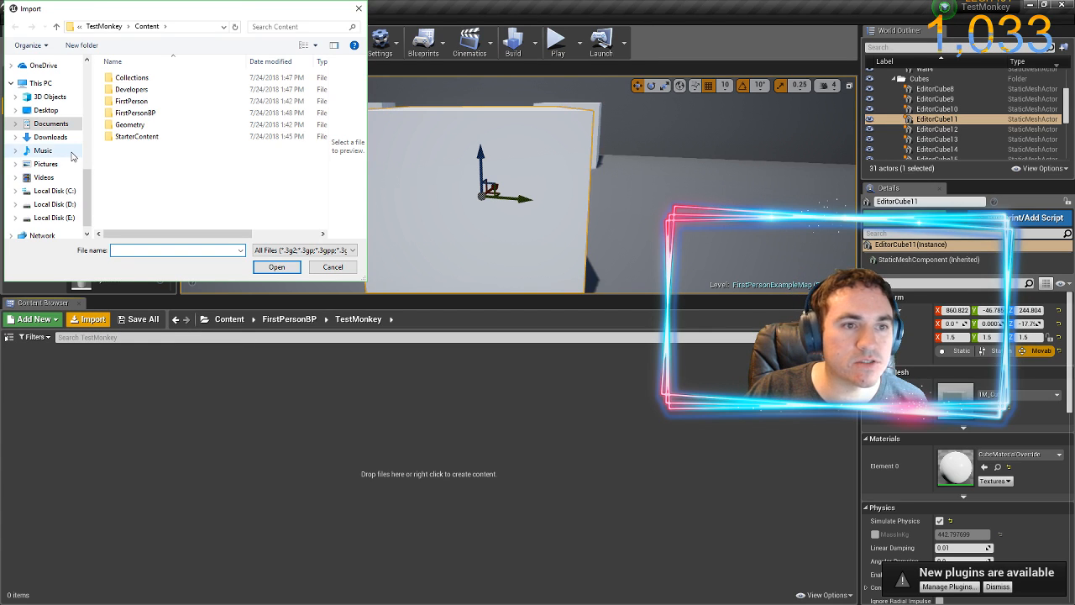
scroll(68, 104, "up", 5)
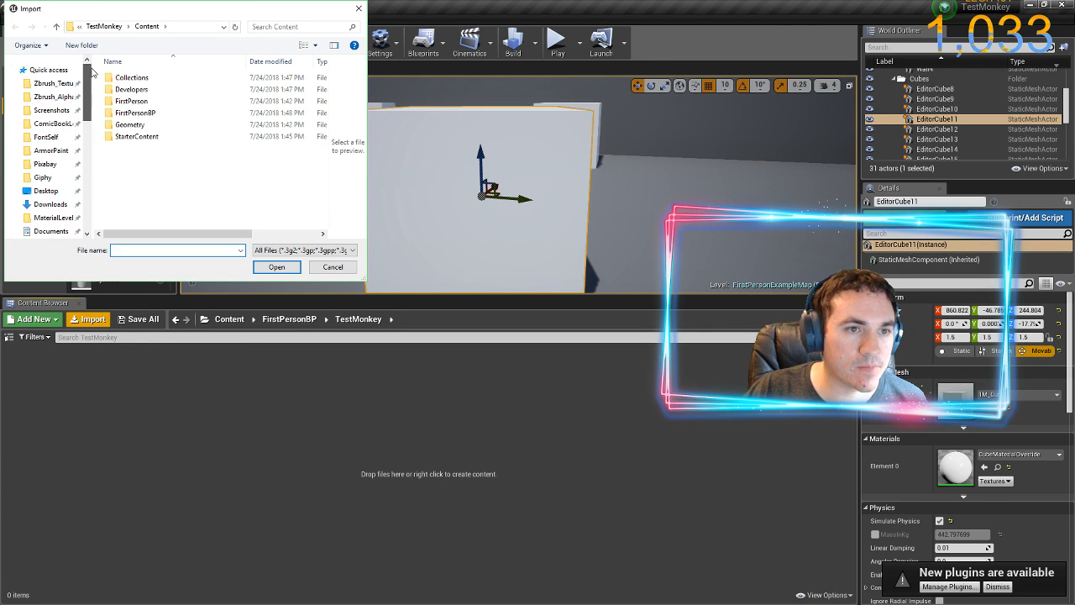
left_click(43, 163)
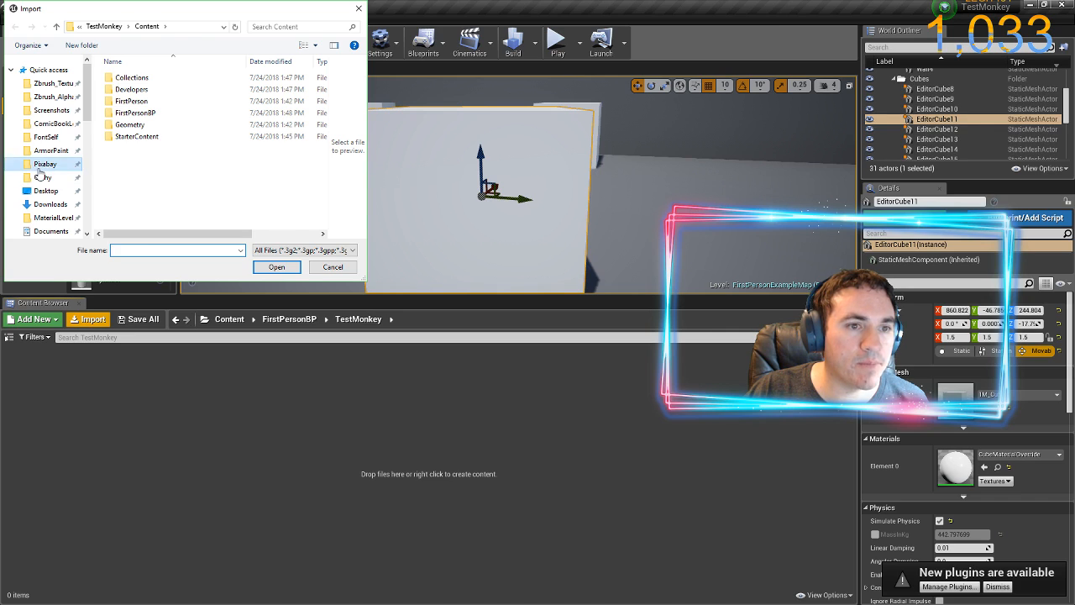
left_click(56, 26)
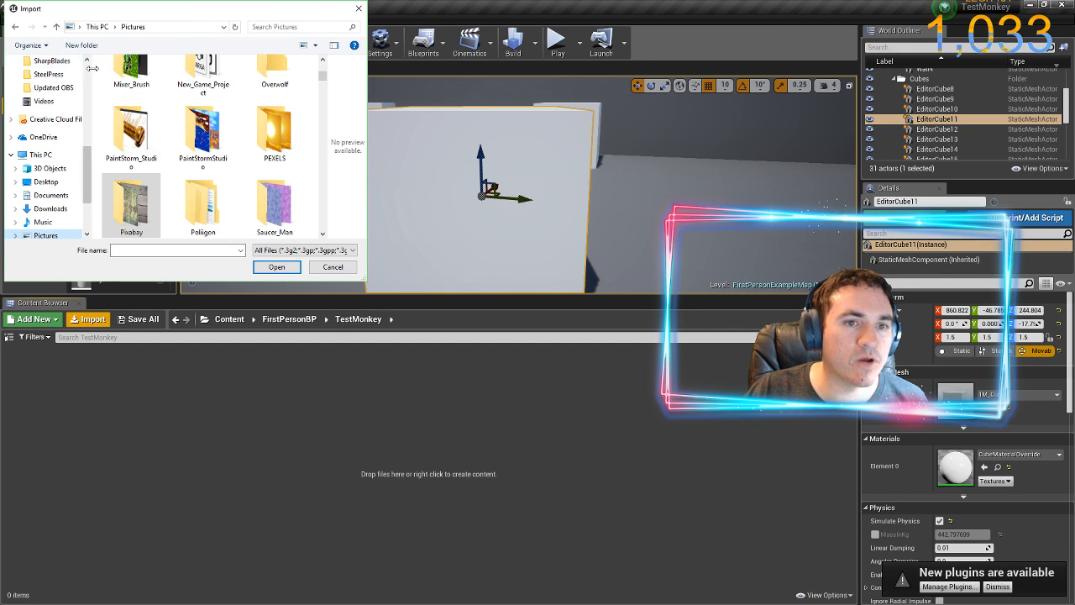
left_click(204, 149)
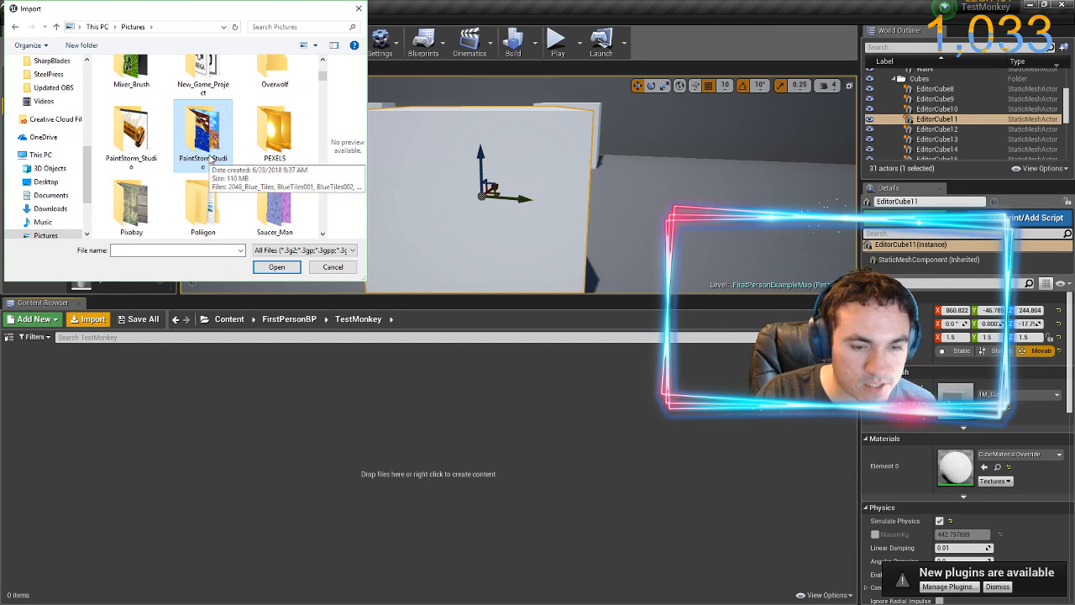
type("test")
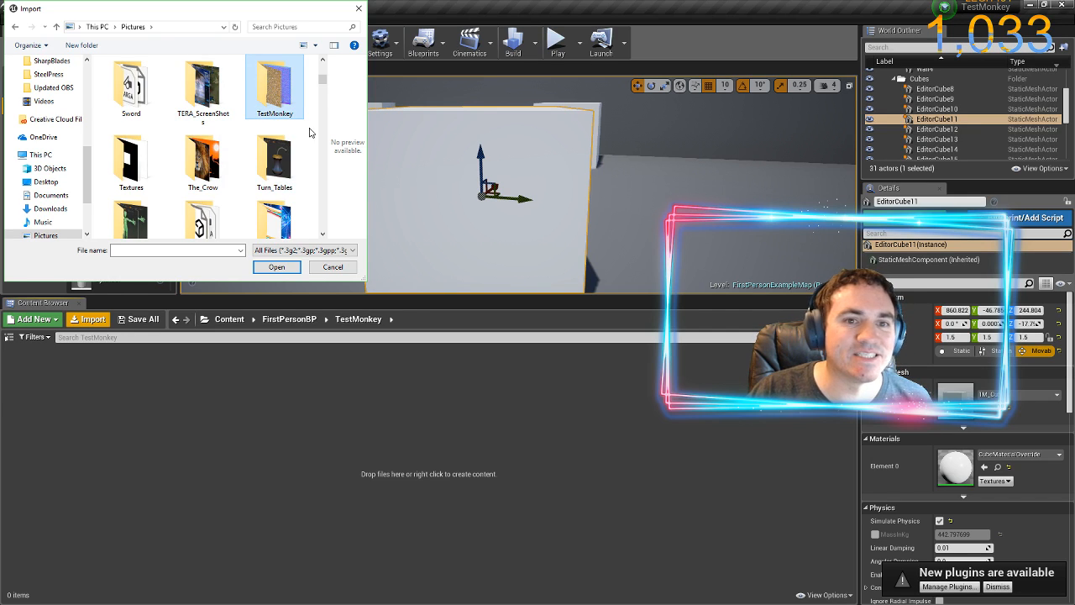
double_click(281, 99)
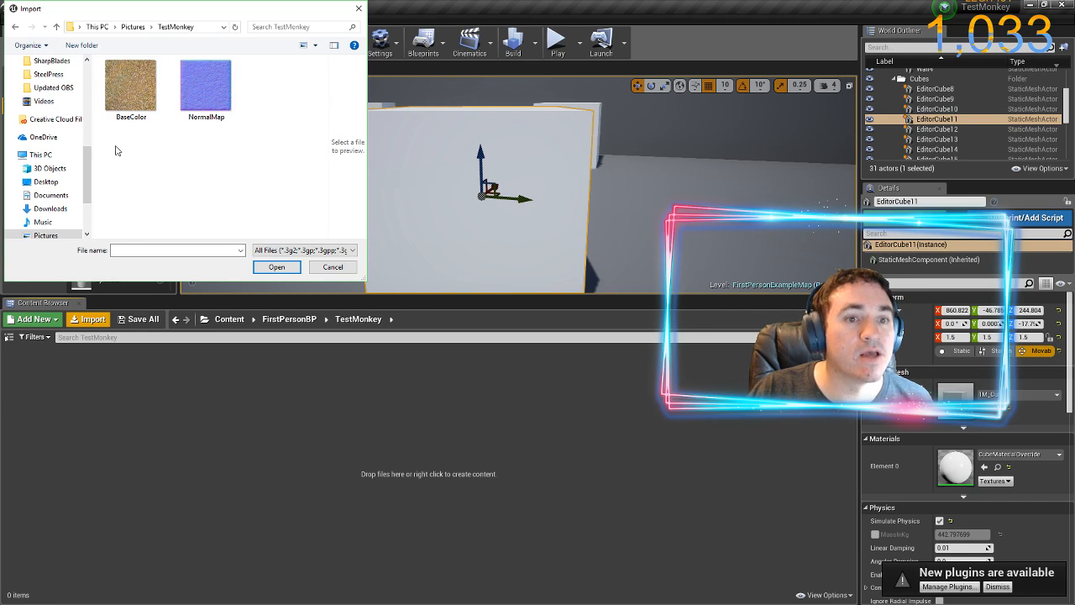
Import the BaseColor and NormalMap images together into the TestMonkey content folder
left_click(130, 86)
left_click_drag(210, 159, 140, 94)
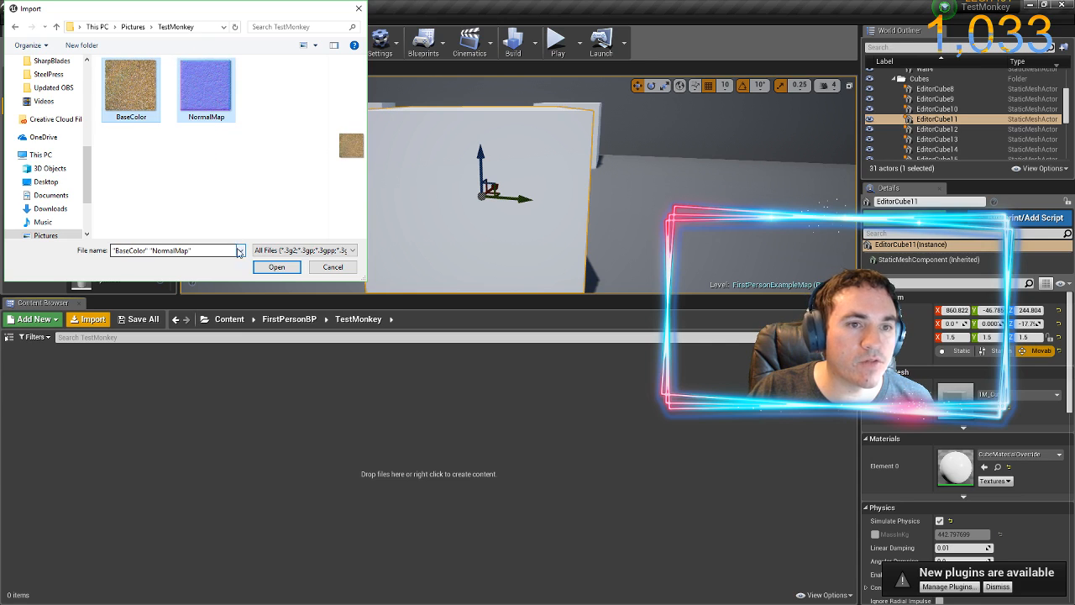
left_click(277, 268)
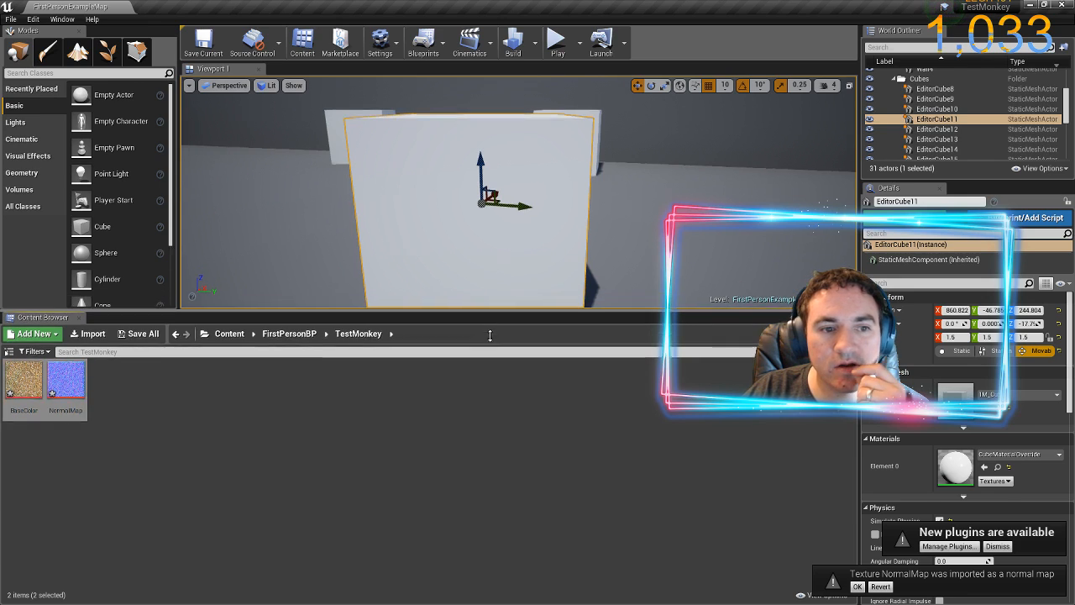
Give the viewport more height and create a material named TestMonkey alongside the imported textures
left_click_drag(491, 293, 476, 401)
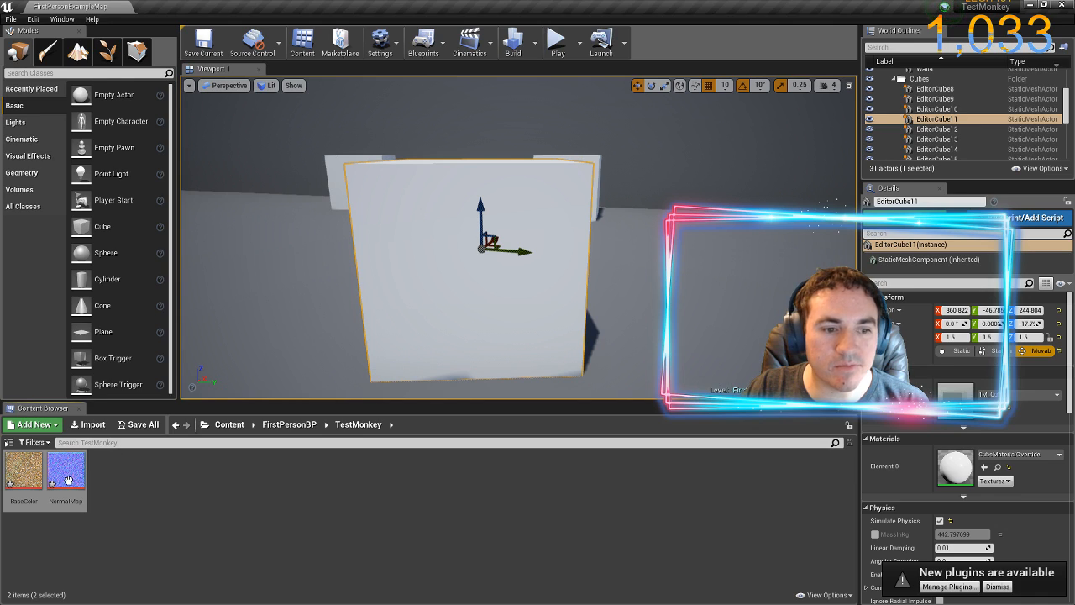
left_click(102, 483)
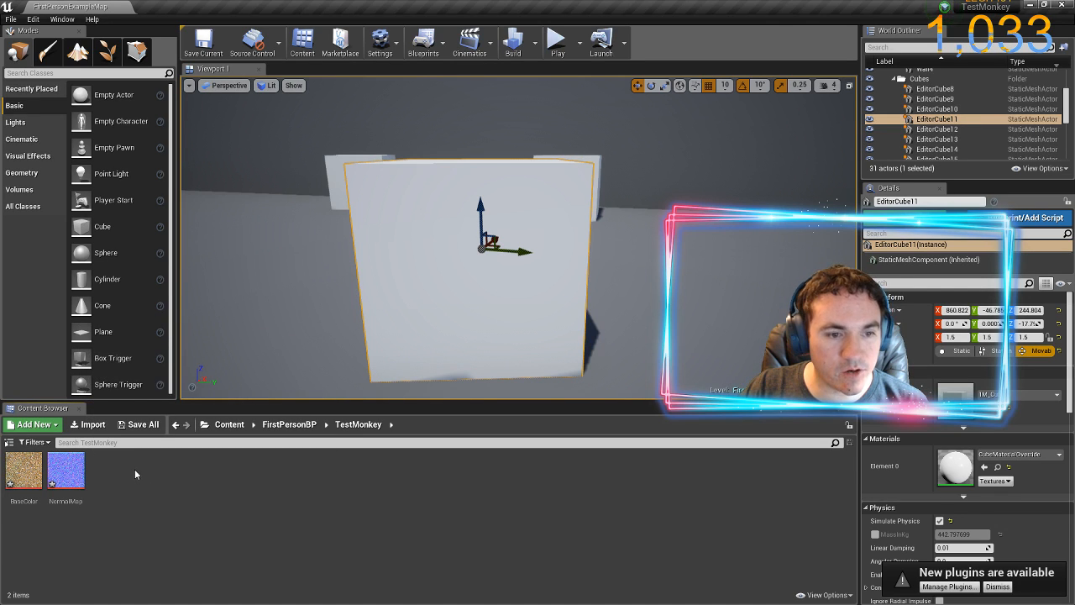
right_click(135, 469)
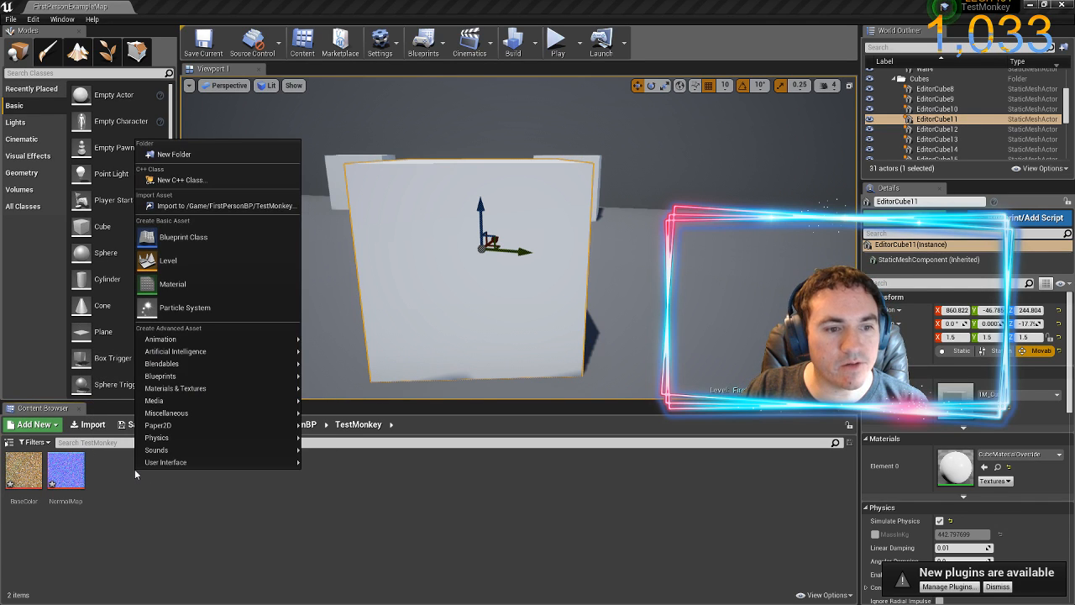
left_click(178, 289)
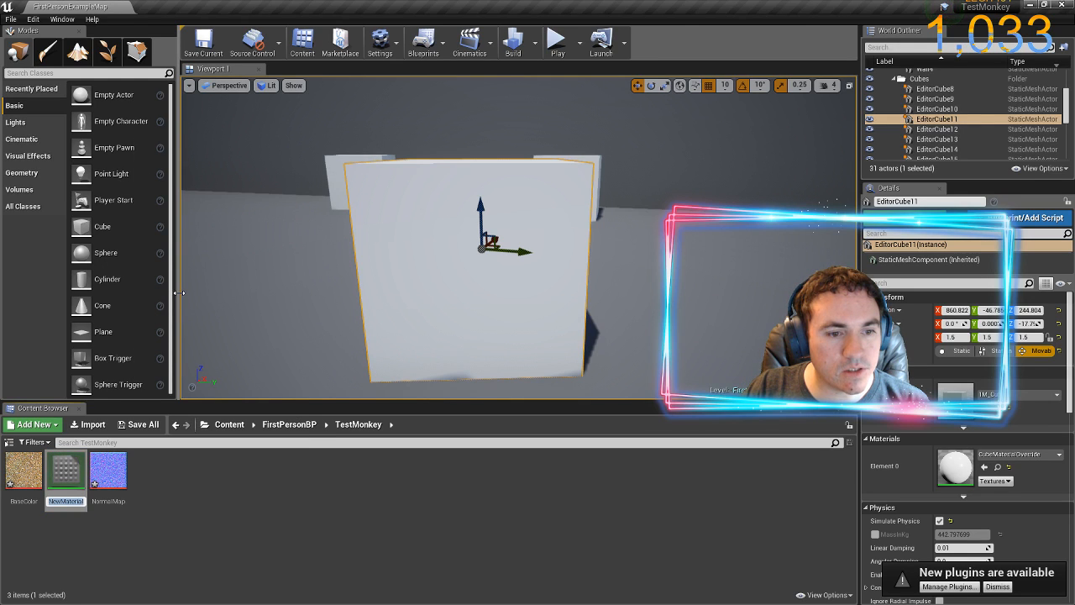
type("Test")
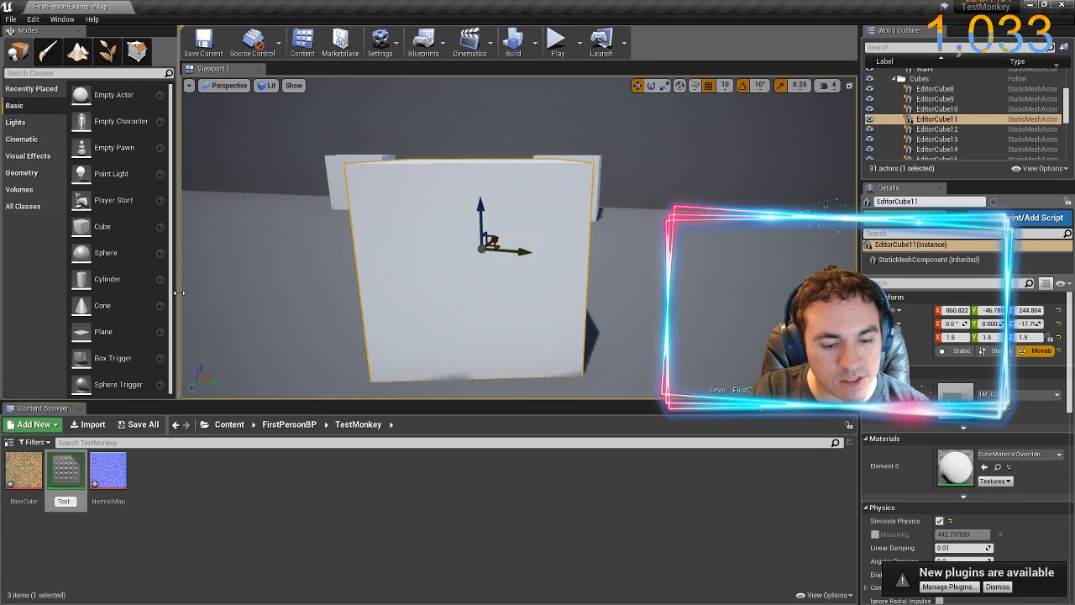
type("Mon")
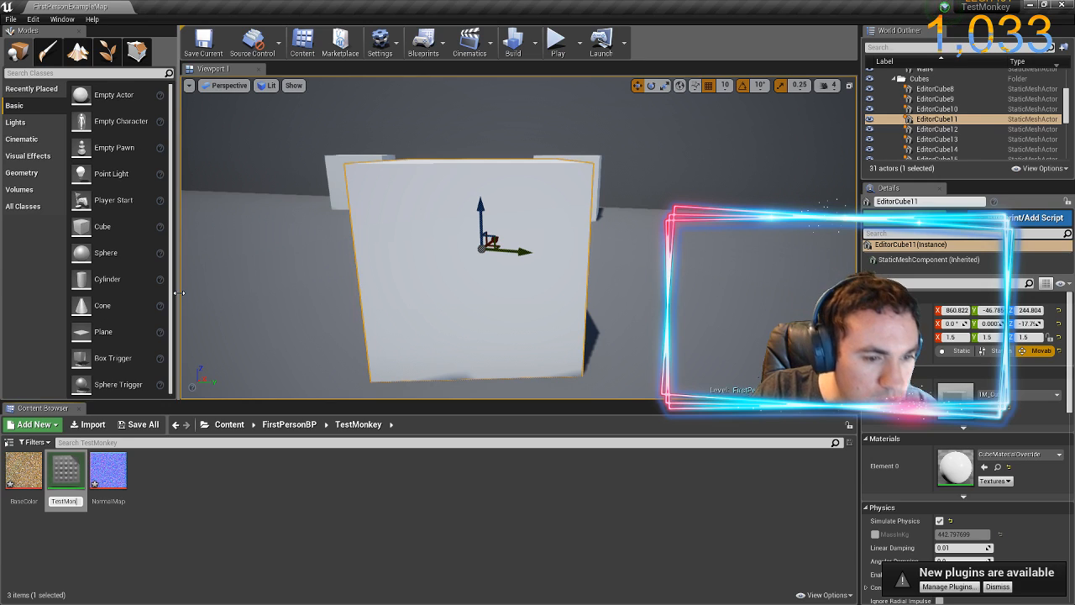
type("key")
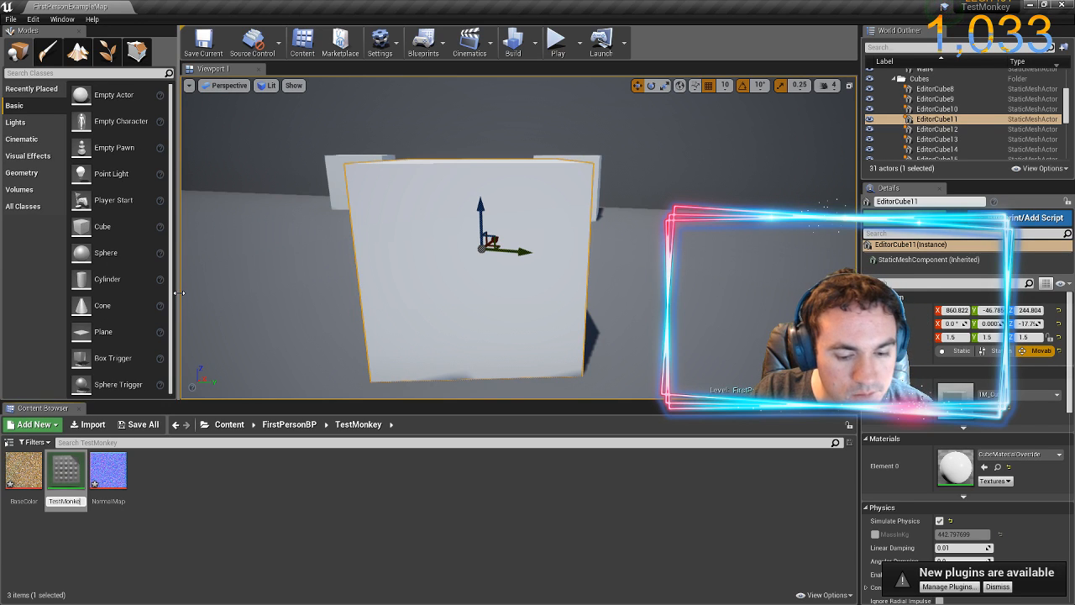
key("Return")
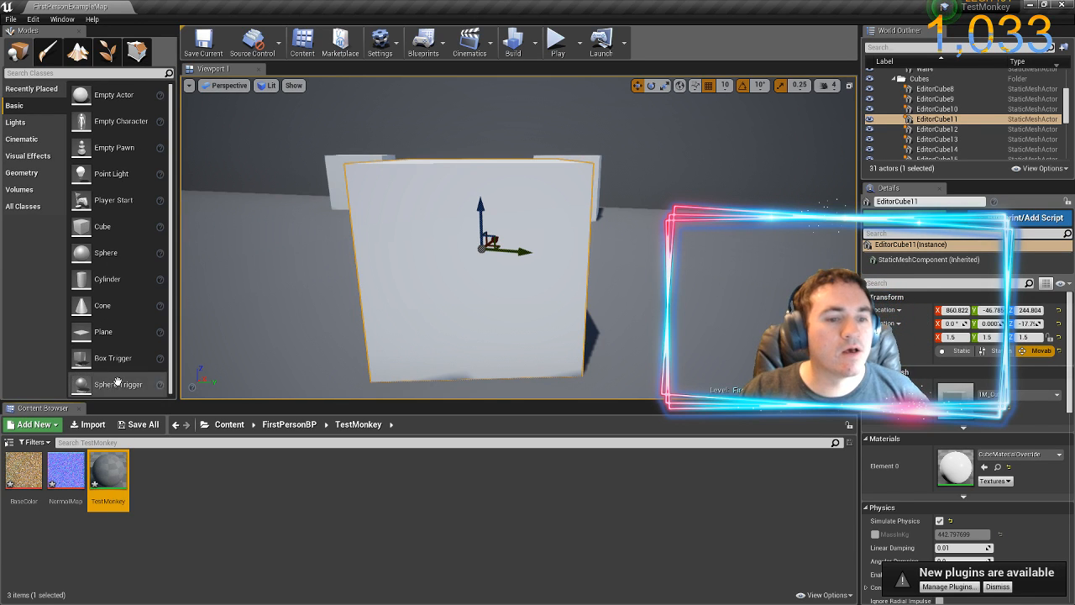
Open the TestMonkey material for editing and size its window to full height beside the Content Browser
double_click(111, 477)
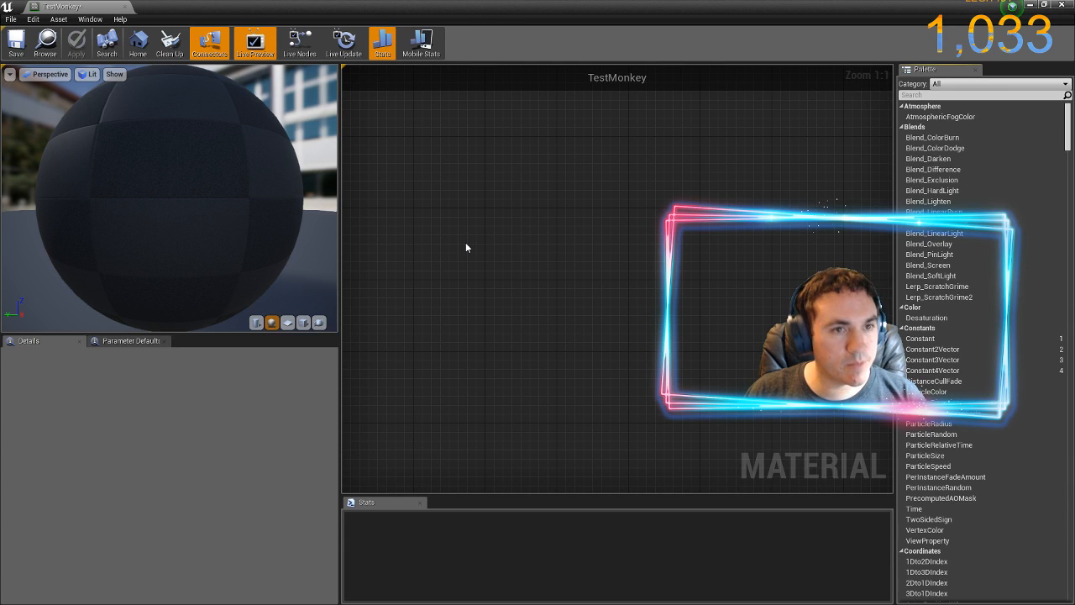
double_click(550, 14)
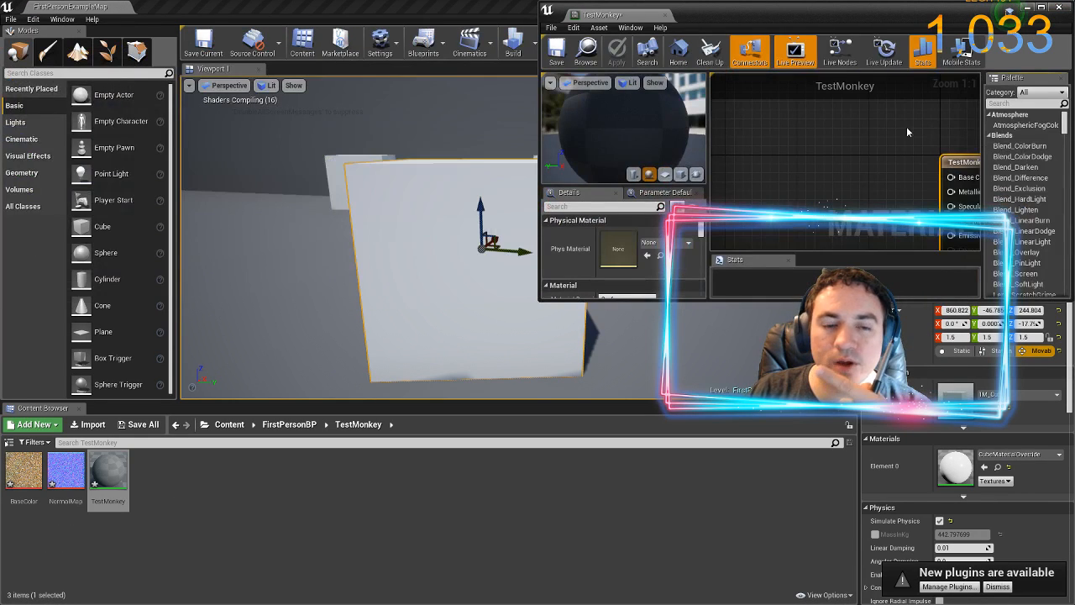
left_click_drag(799, 299, 785, 603)
left_click(74, 541)
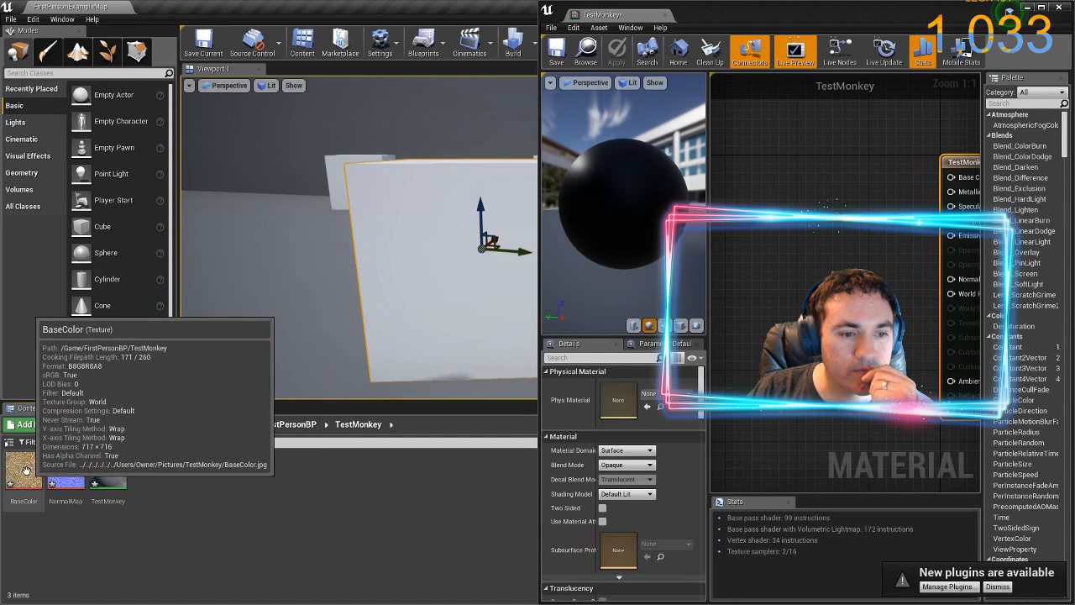
Add the BaseColor and NormalMap textures to the TestMonkey material graph as two Texture Sample nodes
left_click_drag(32, 467, 776, 175)
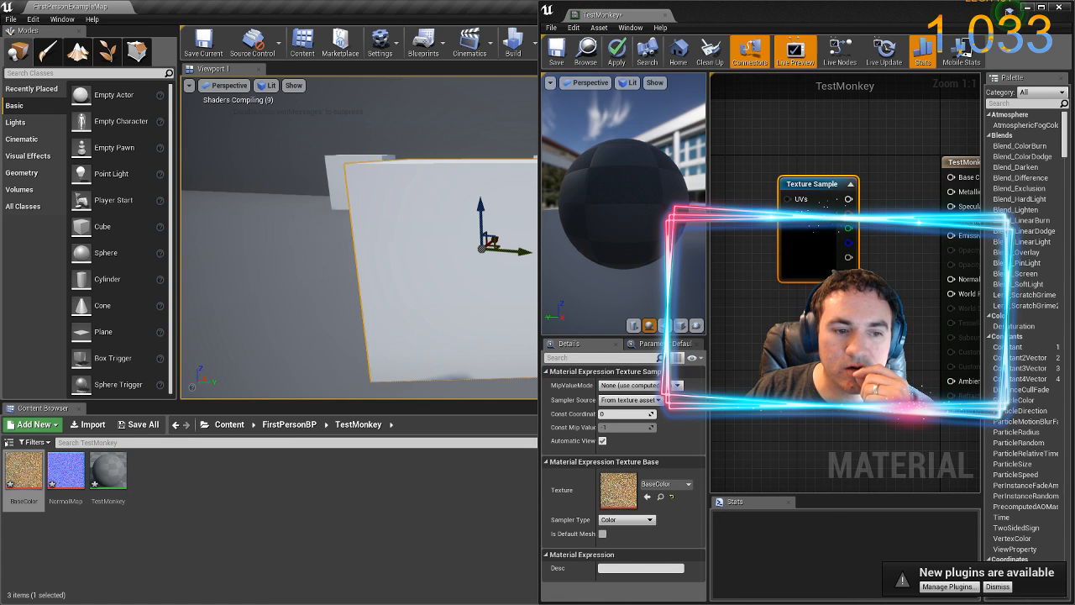
left_click_drag(76, 494, 632, 428)
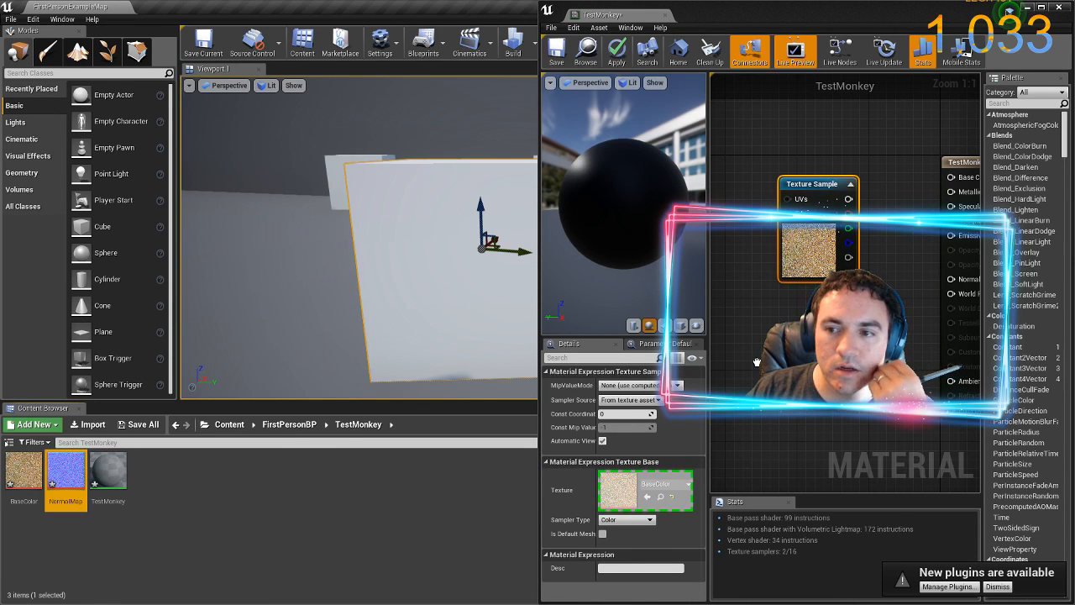
left_click_drag(760, 351, 760, 351)
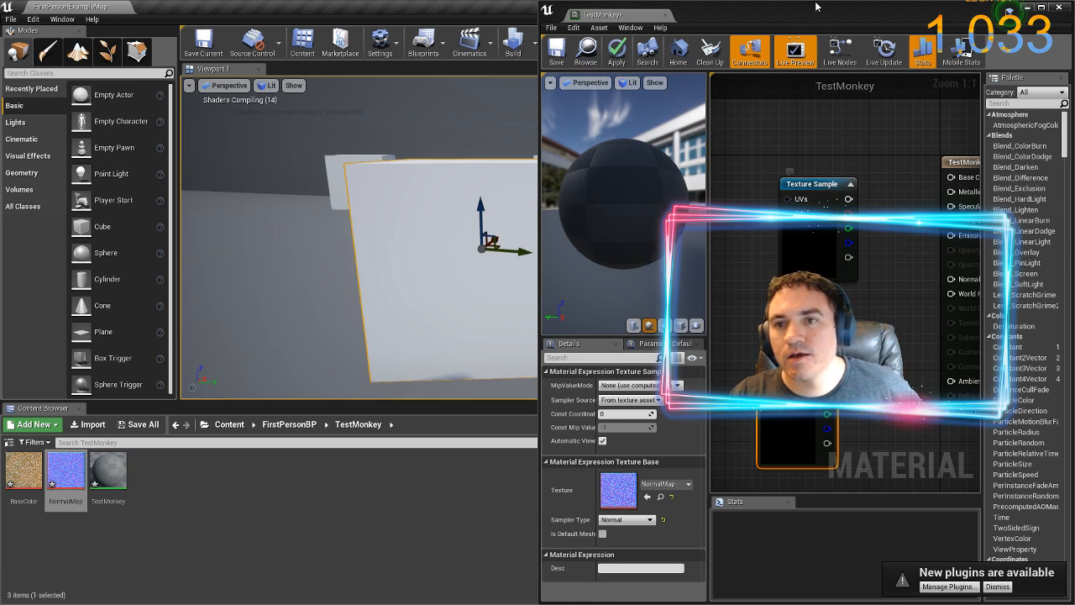
Maximize the material editor and connect the BaseColor sample to Base Color and the NormalMap sample to Normal
double_click(818, 17)
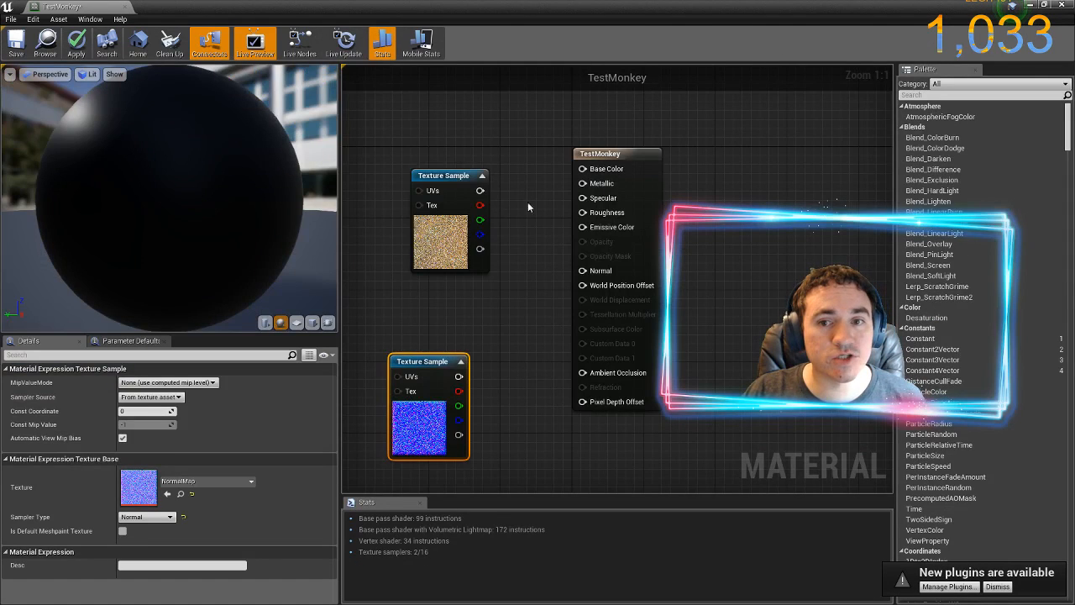
left_click_drag(458, 176, 583, 169)
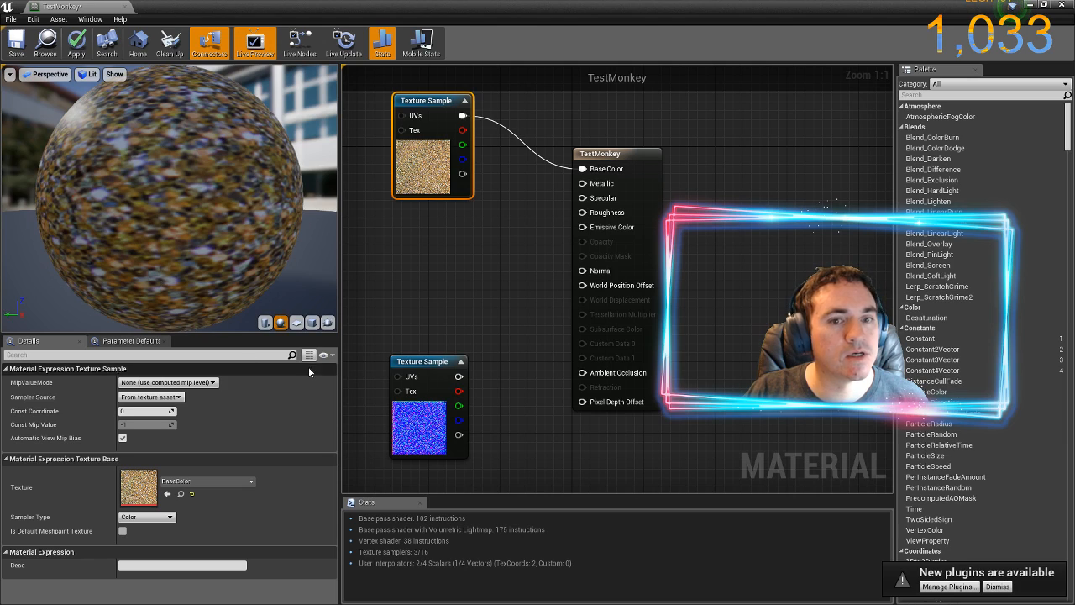
left_click_drag(459, 376, 581, 270)
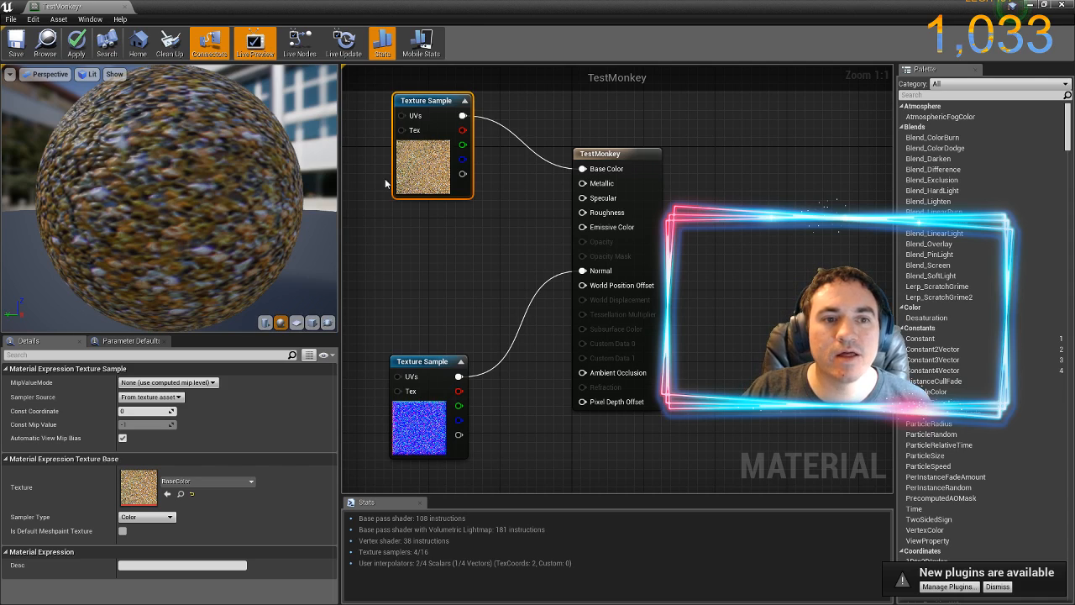
Apply the changes to the TestMonkey material and save it
left_click(76, 43)
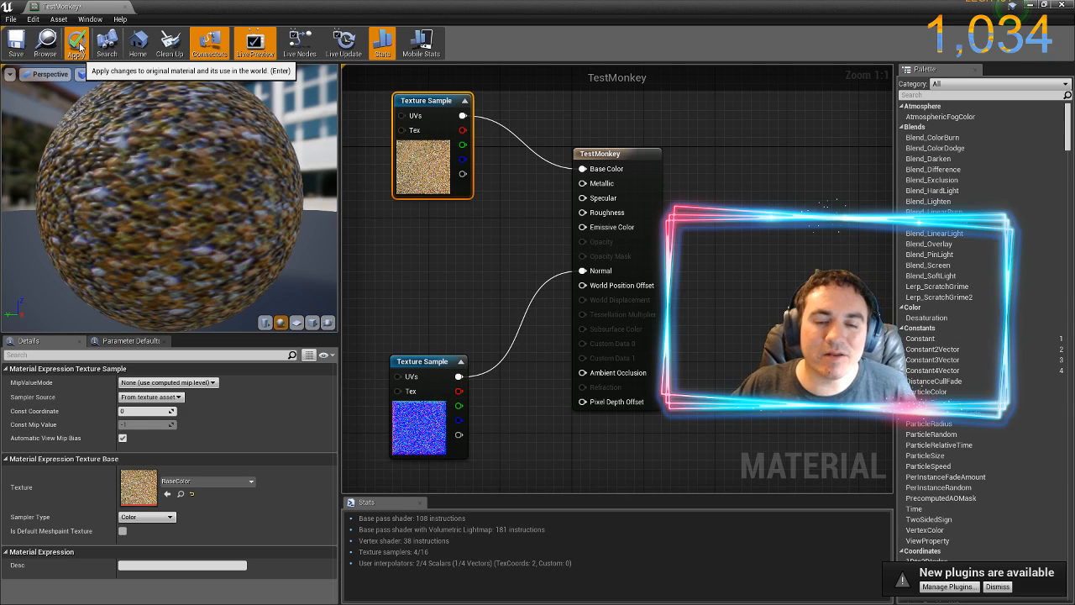
left_click(78, 44)
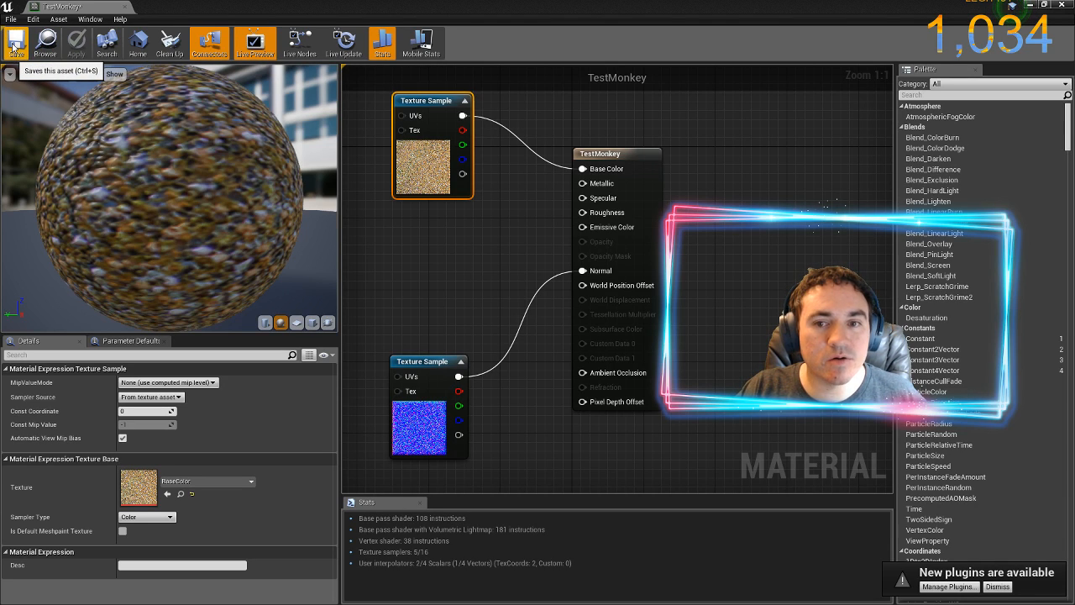
left_click(16, 46)
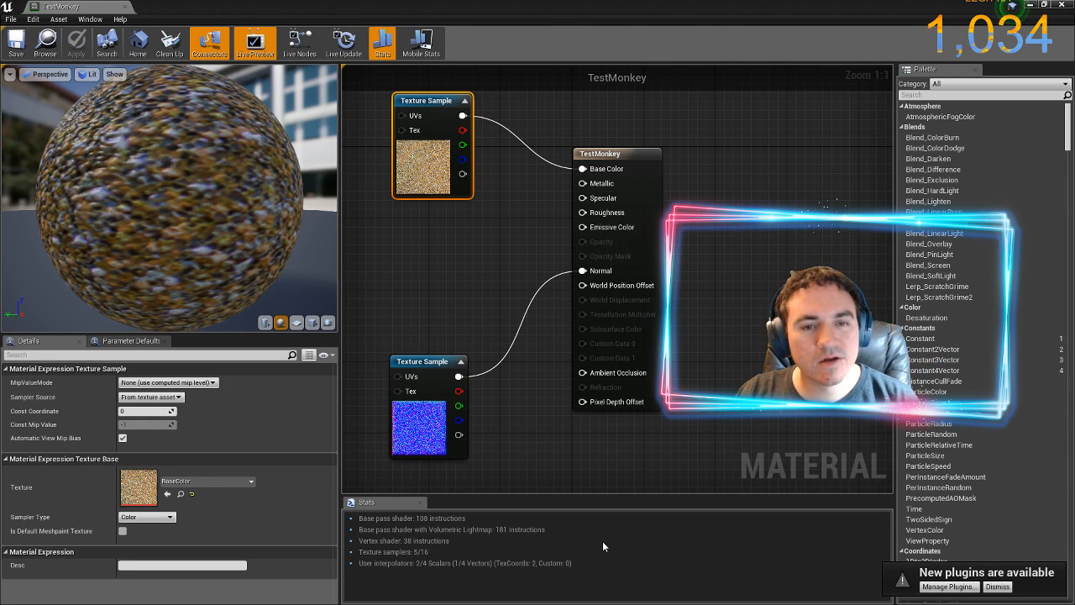
Switch to the glitter texture document in Photoshop, select the Normal_Map layer and check the available 3D filters
key("alt+Tab")
left_click(621, 203)
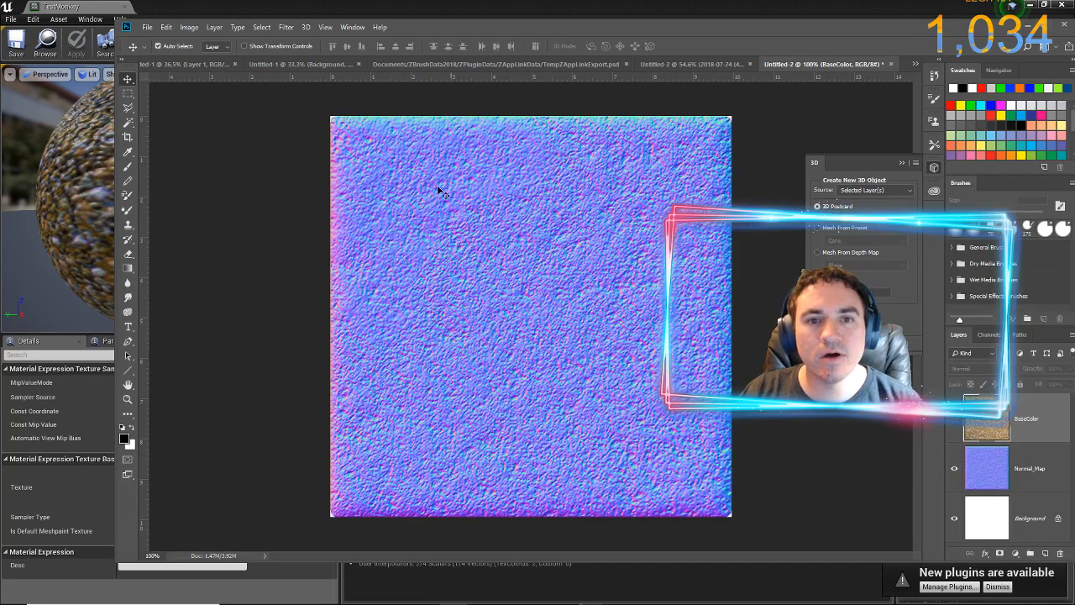
left_click(285, 27)
left_click(282, 32)
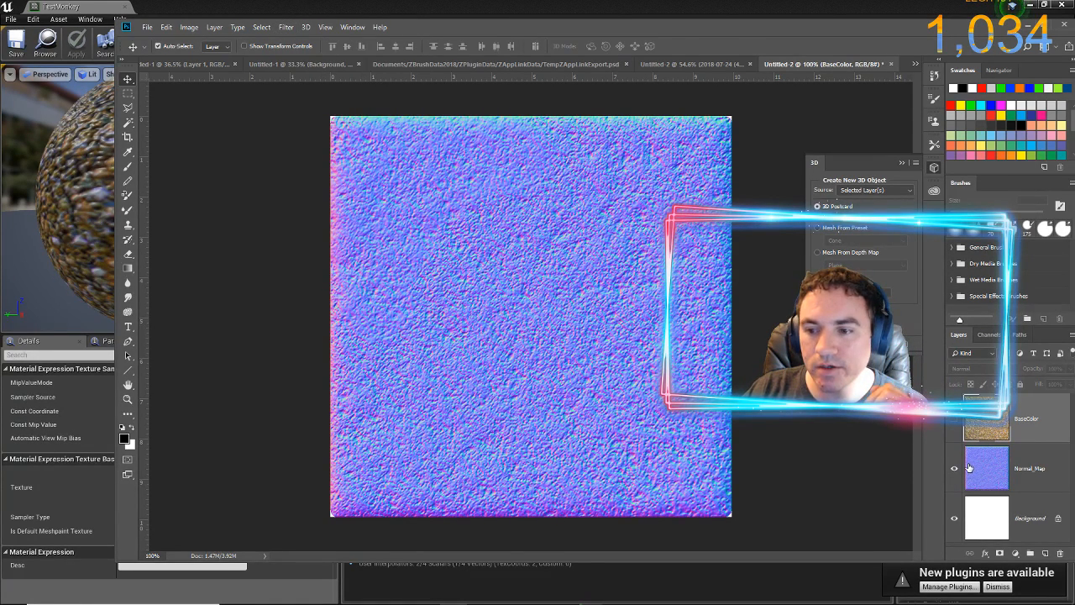
left_click(973, 470)
left_click(285, 26)
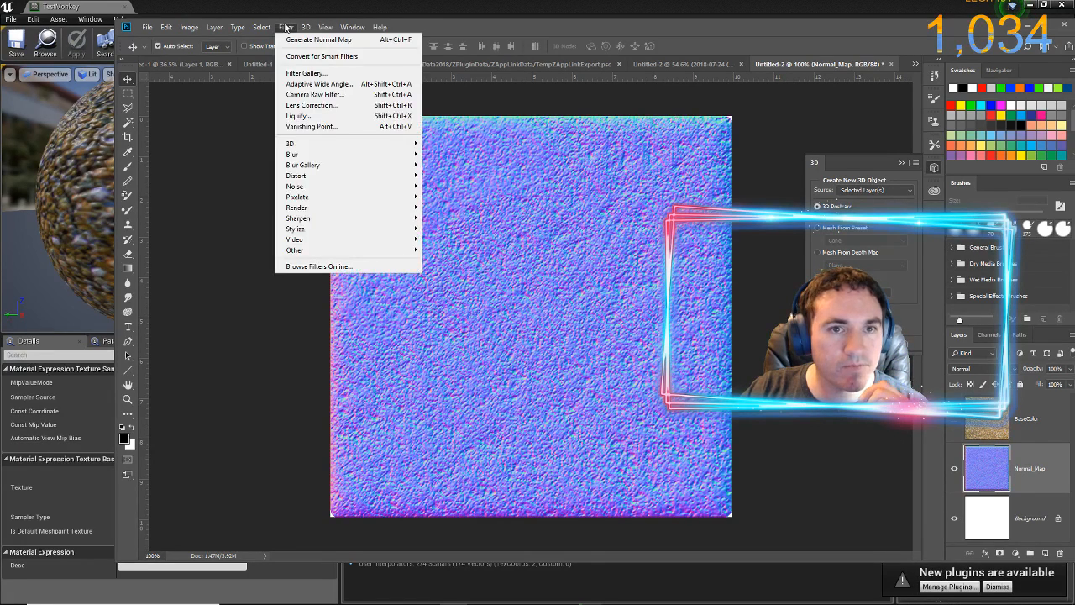
mouse_move(352, 143)
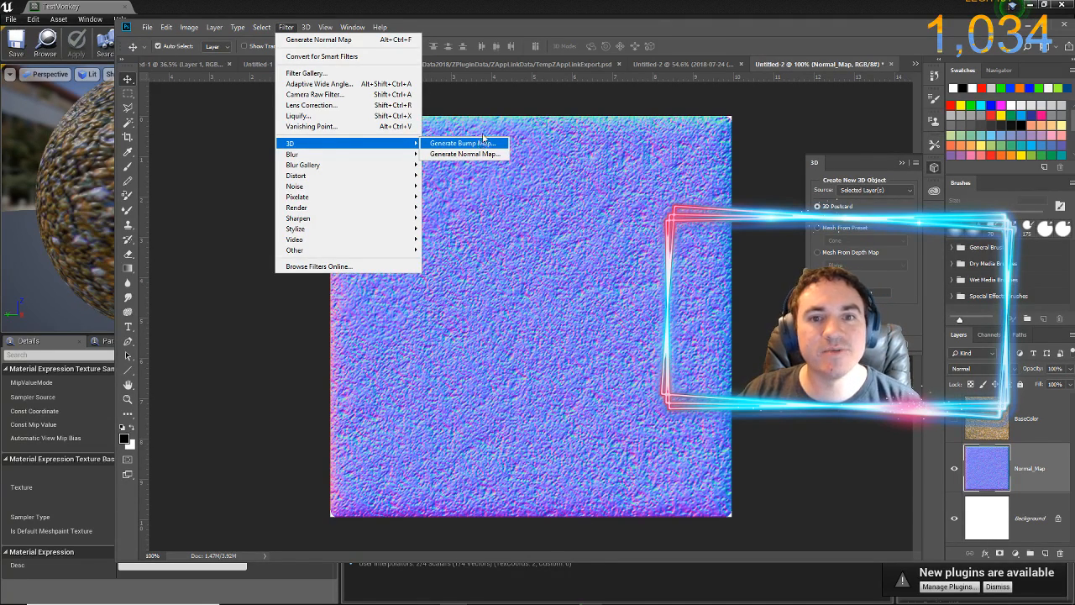
left_click(544, 28)
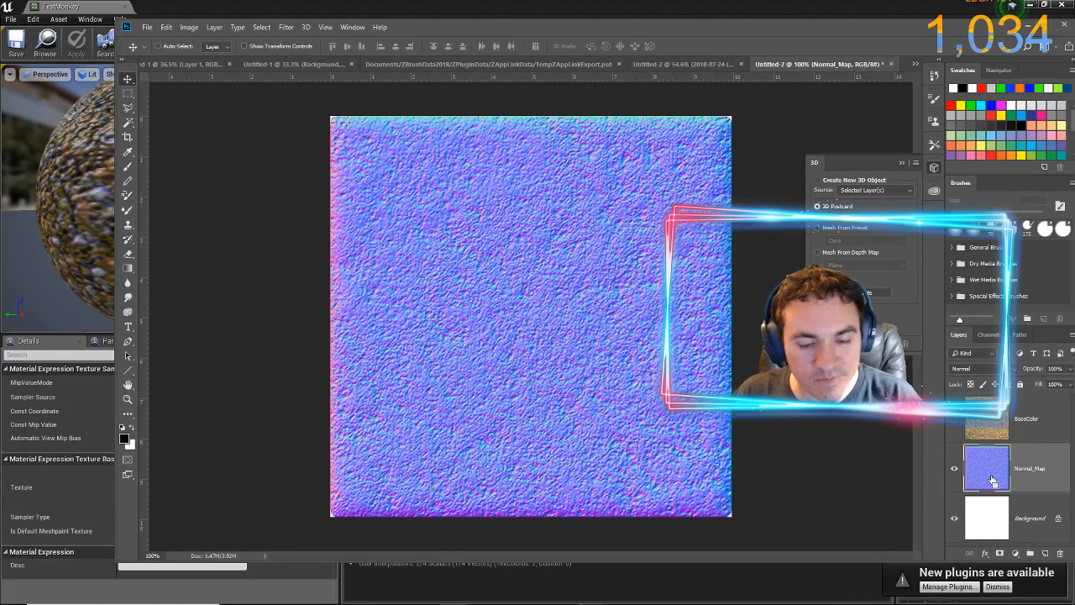
Duplicate the Normal_Map layer and rename the copy BumpMap
key("ctrl+j")
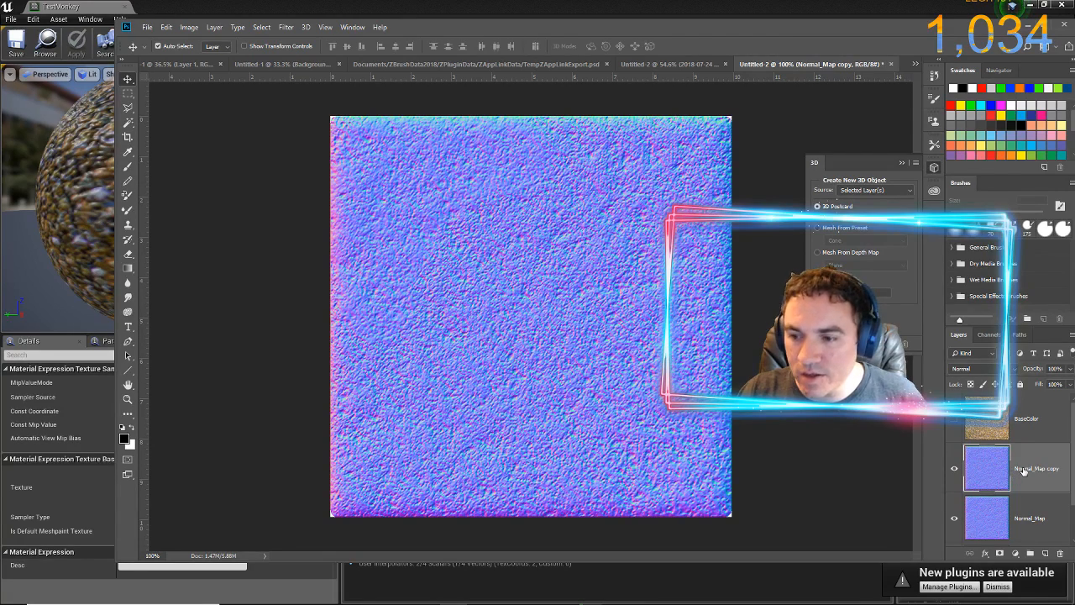
mouse_move(983, 466)
left_mouse_down()
mouse_move(984, 413)
mouse_move(987, 468)
left_mouse_up()
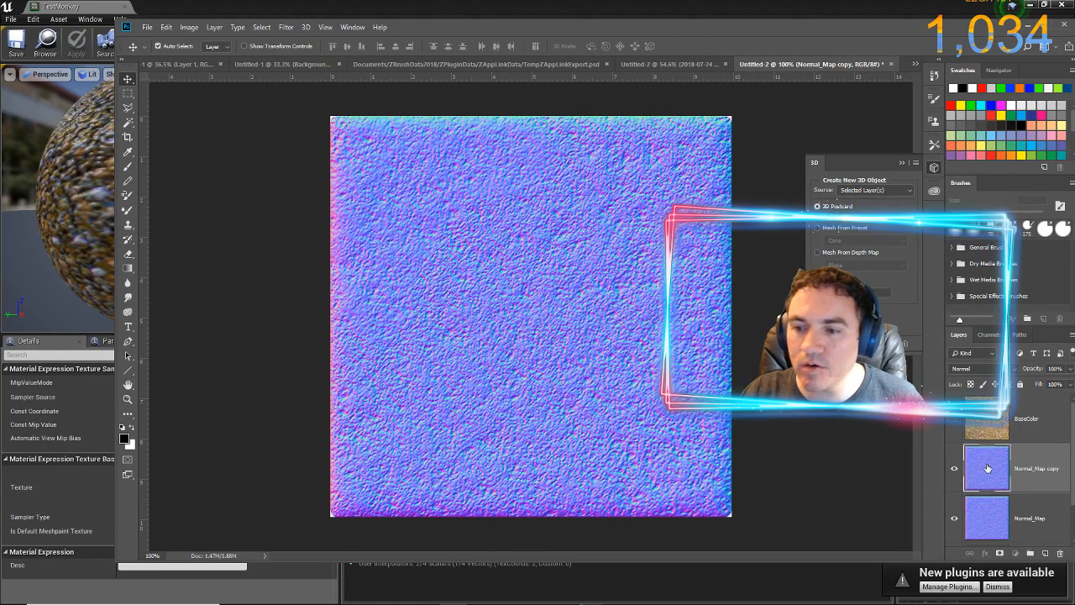
double_click(1031, 468)
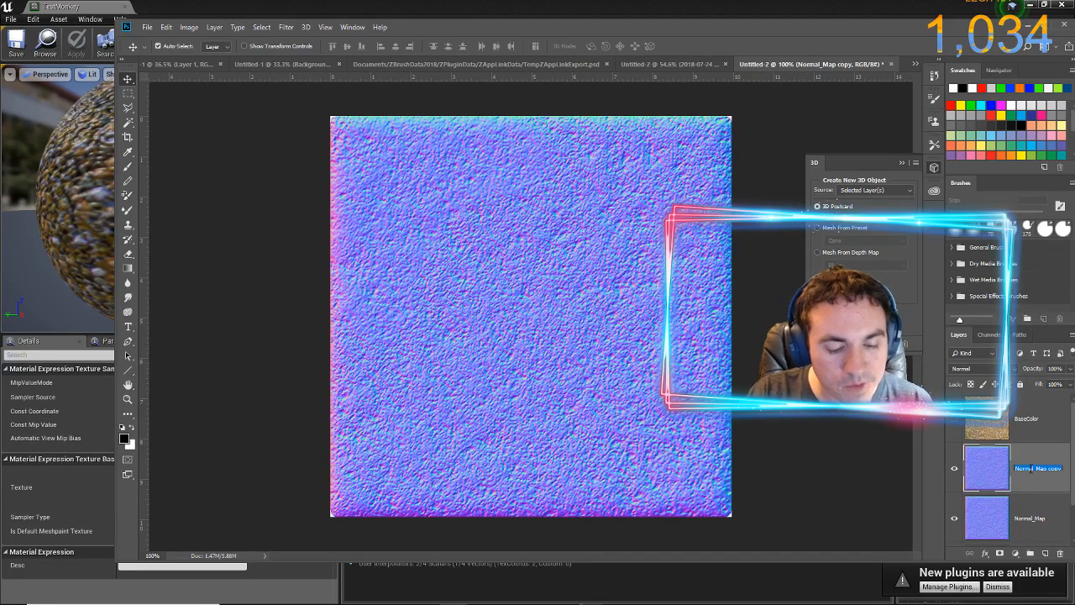
type("BN_")
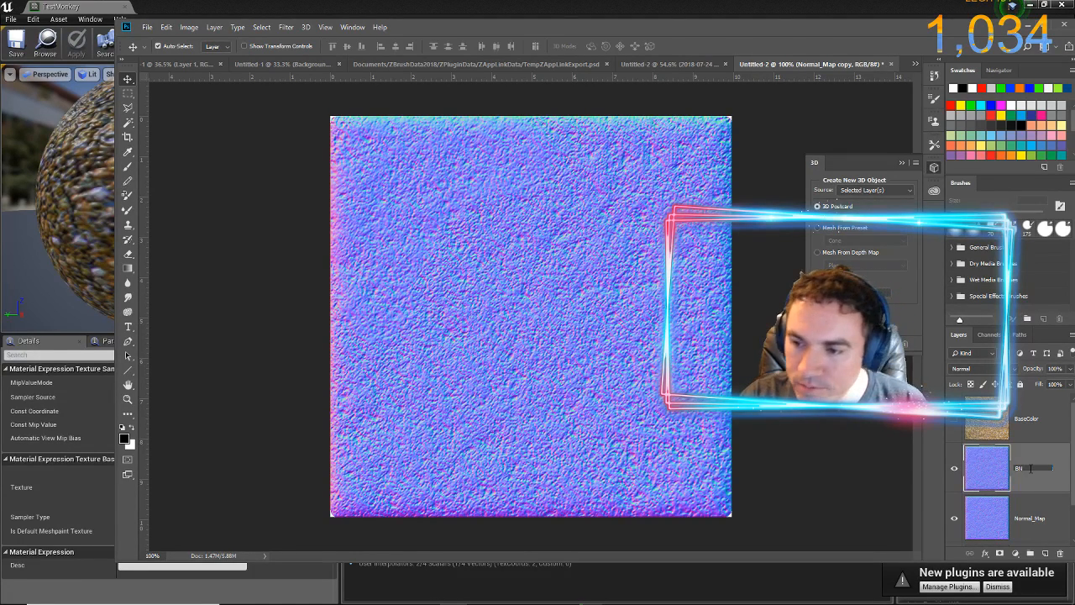
type("BumpMa")
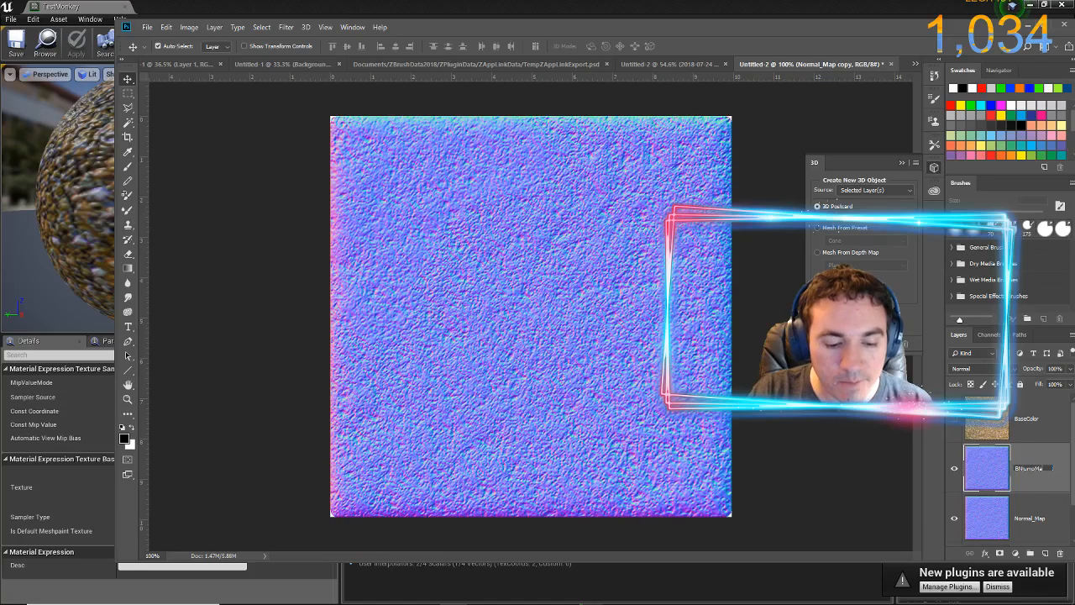
type("p")
key("Return")
double_click(1021, 475)
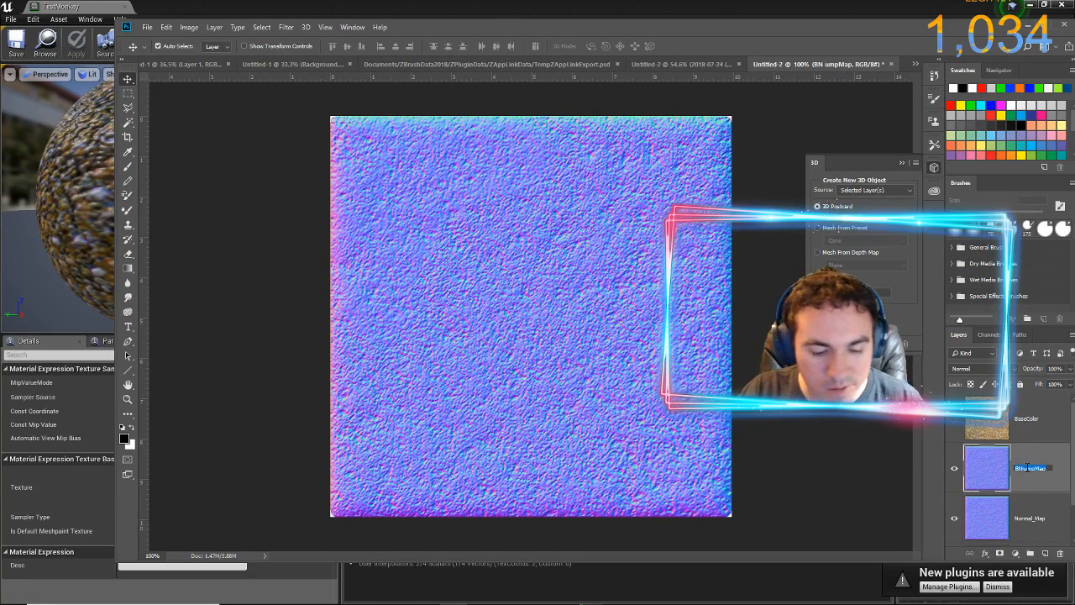
type("B")
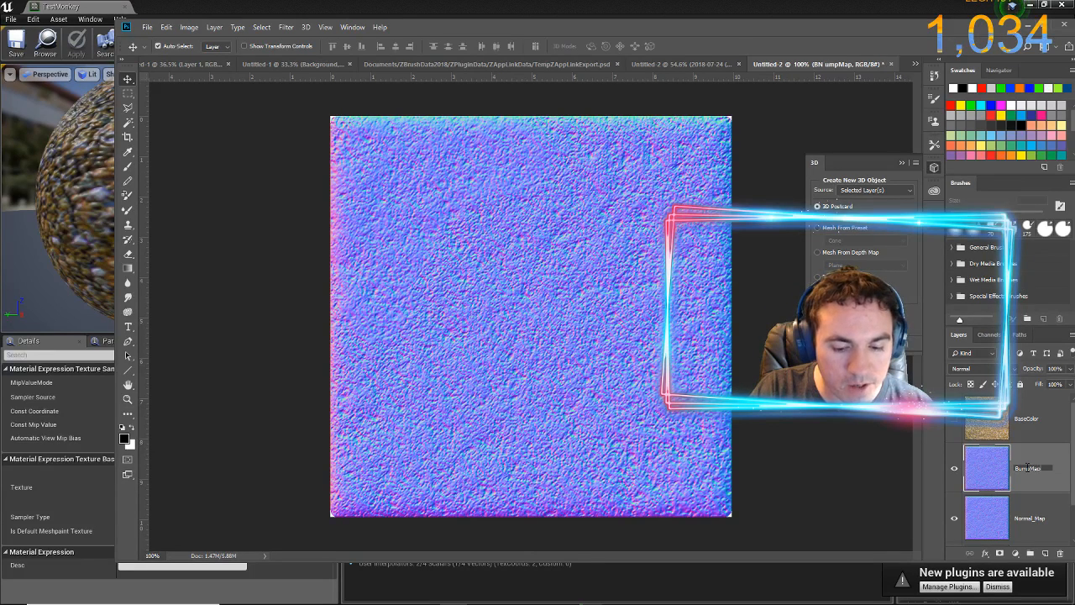
key("Return")
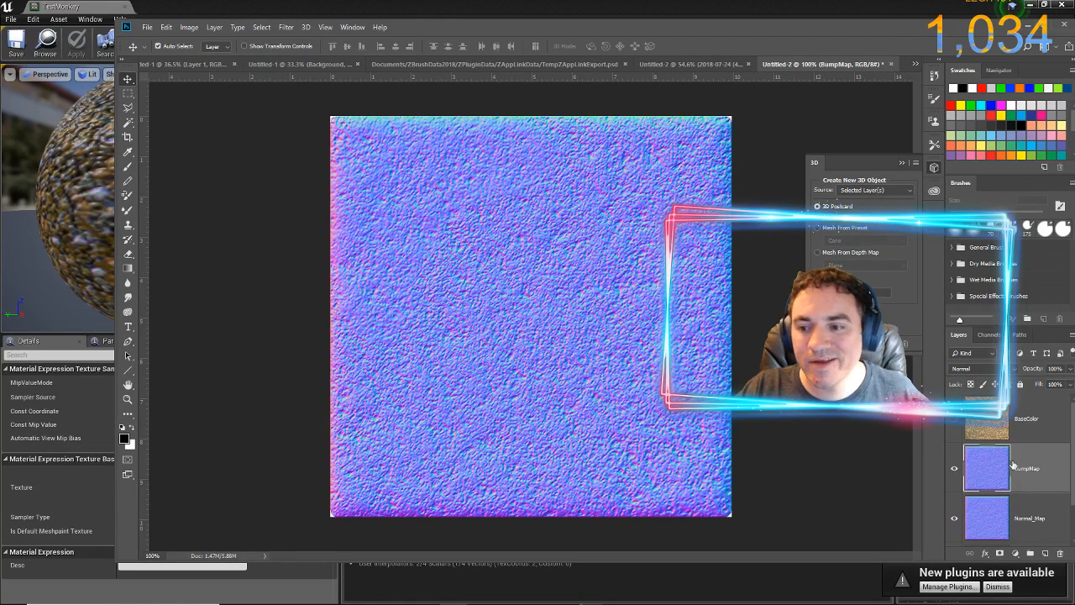
Make the BaseColor layer visible and clear the entire contents of the BumpMap layer
left_click(958, 419)
left_click(970, 421)
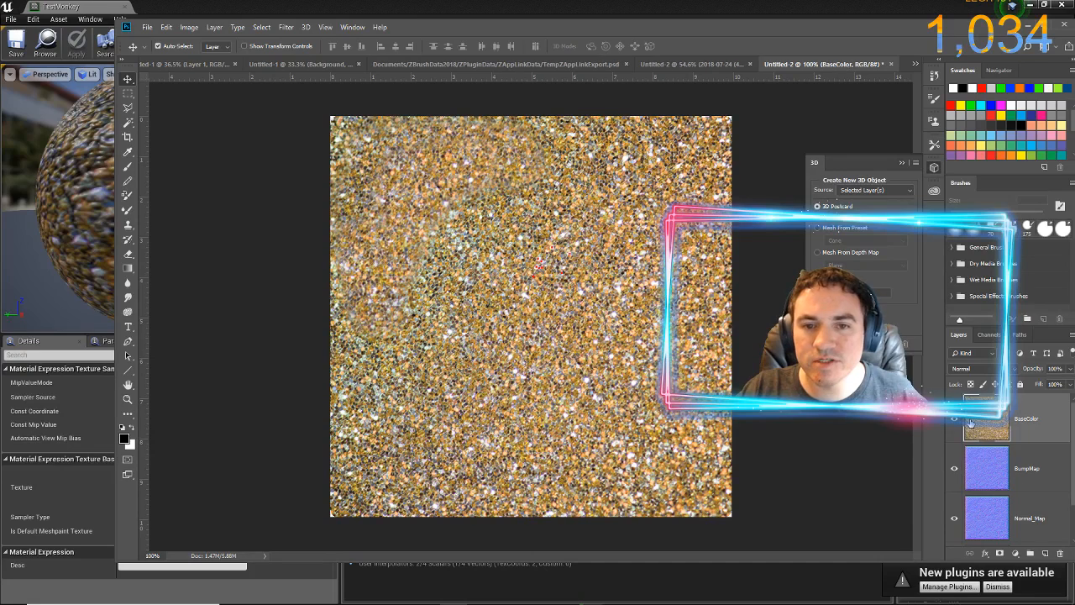
left_click(996, 472)
key("ctrl+a")
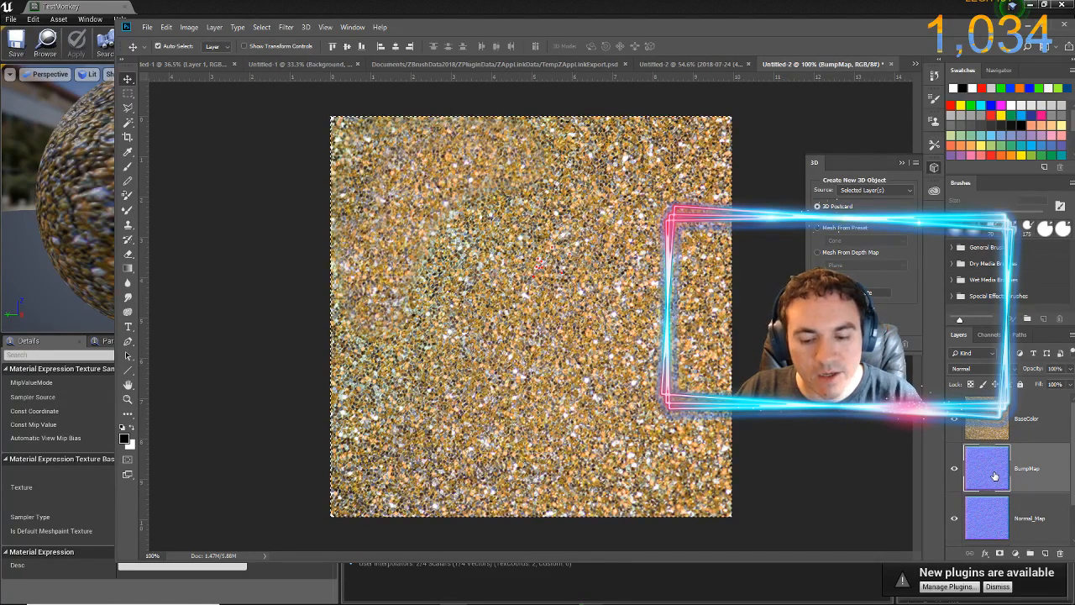
key("Delete")
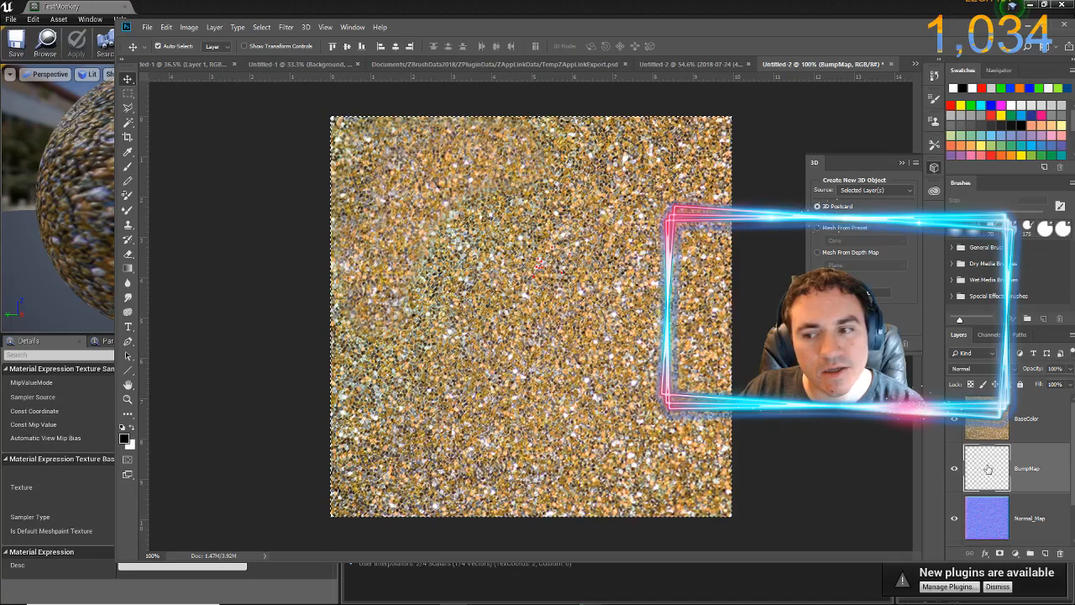
Copy the BaseColor layer's contents to a new layer and delete the empty BumpMap layer
left_click(984, 420)
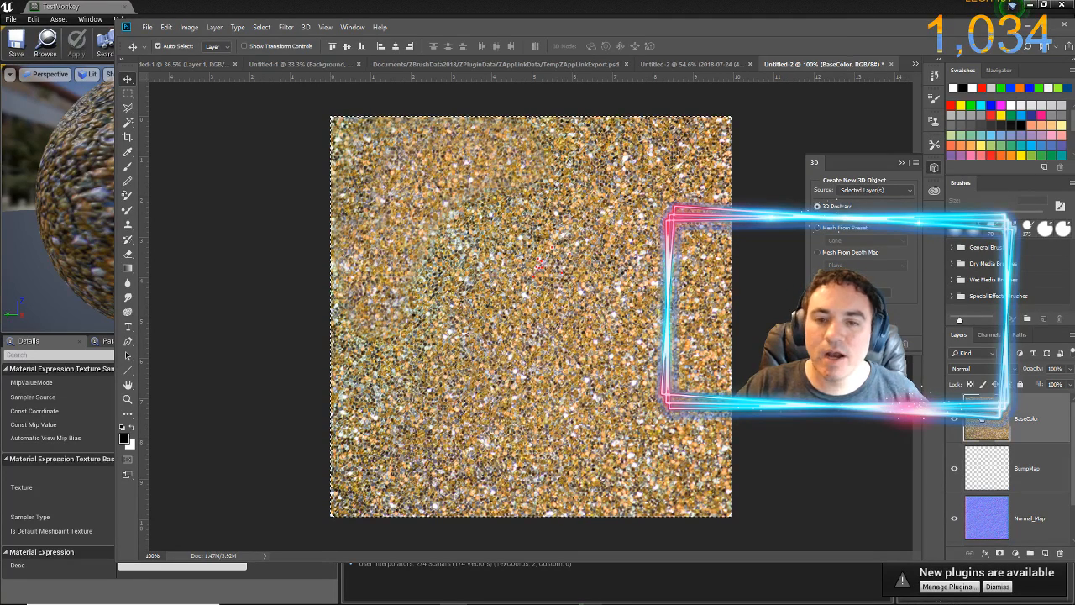
key("ctrl+j")
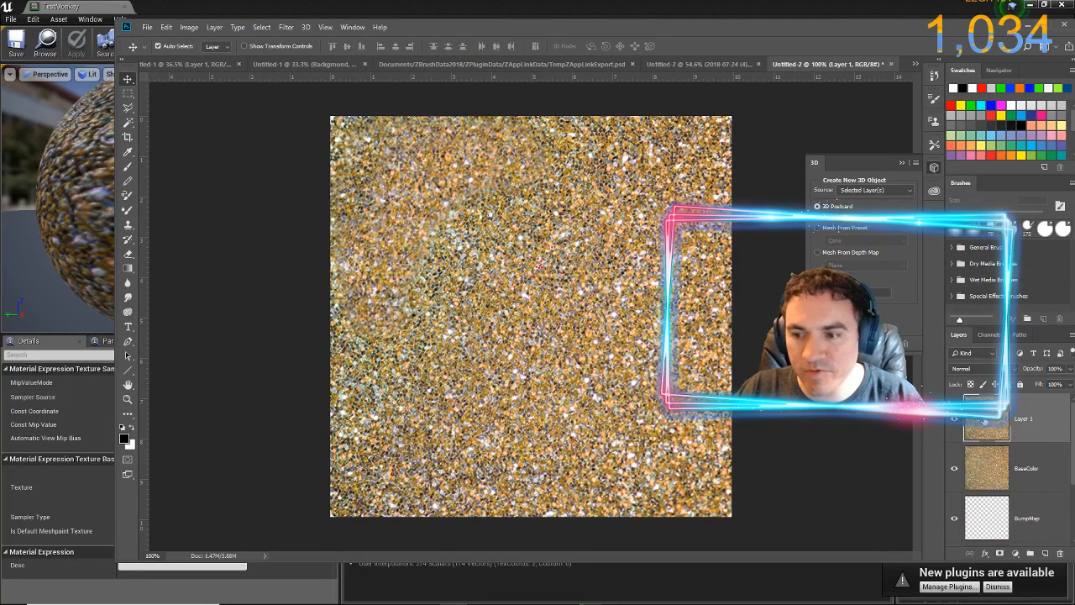
left_click(1023, 527)
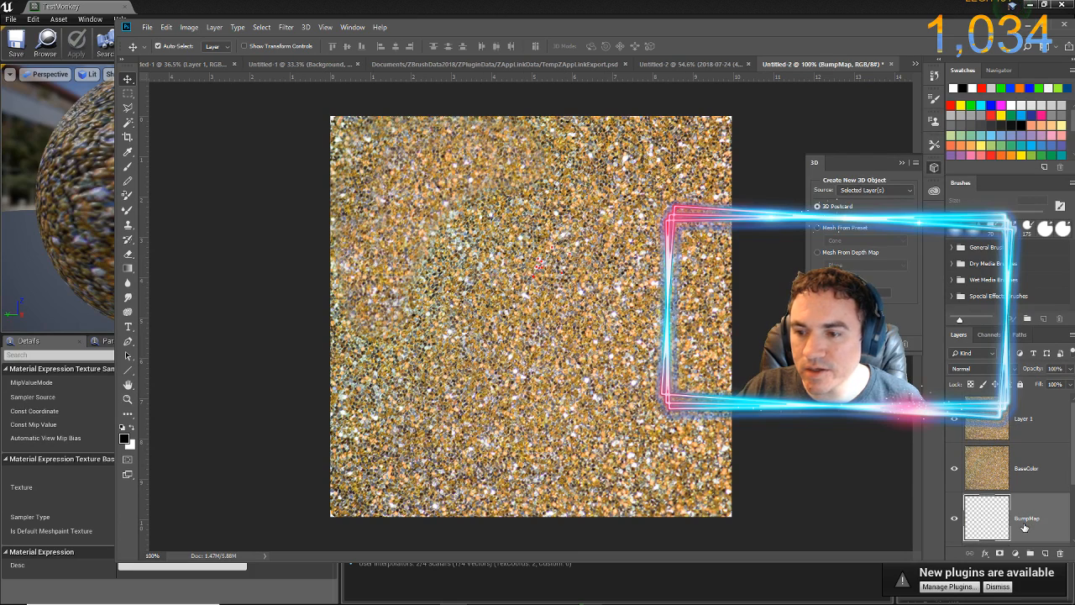
left_click(1061, 555)
Rename the copied glitter layer above BaseColor as BumpMap
left_click(1018, 421)
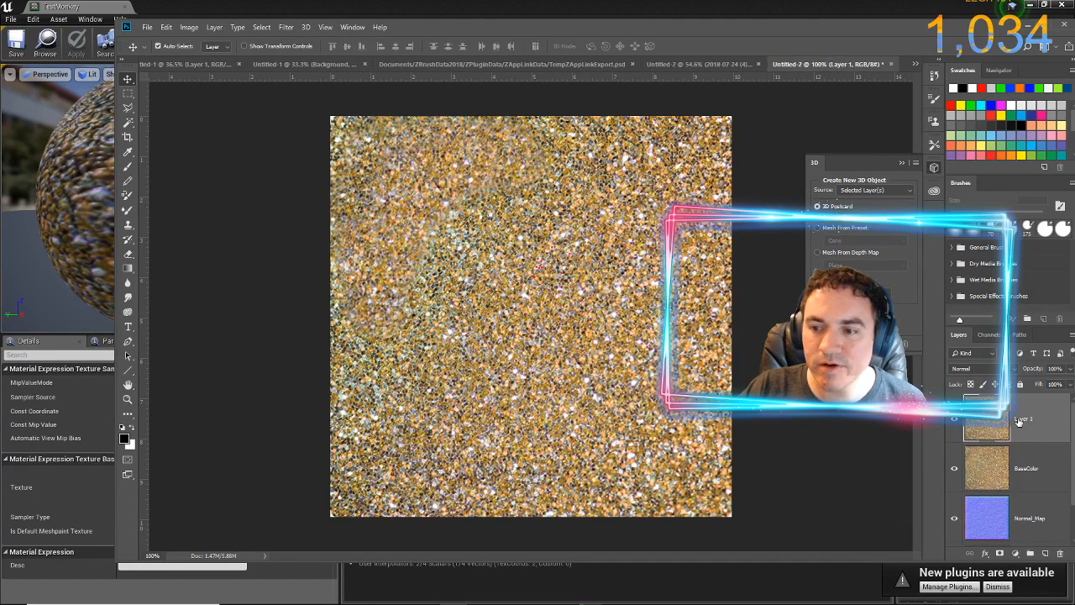
double_click(1018, 419)
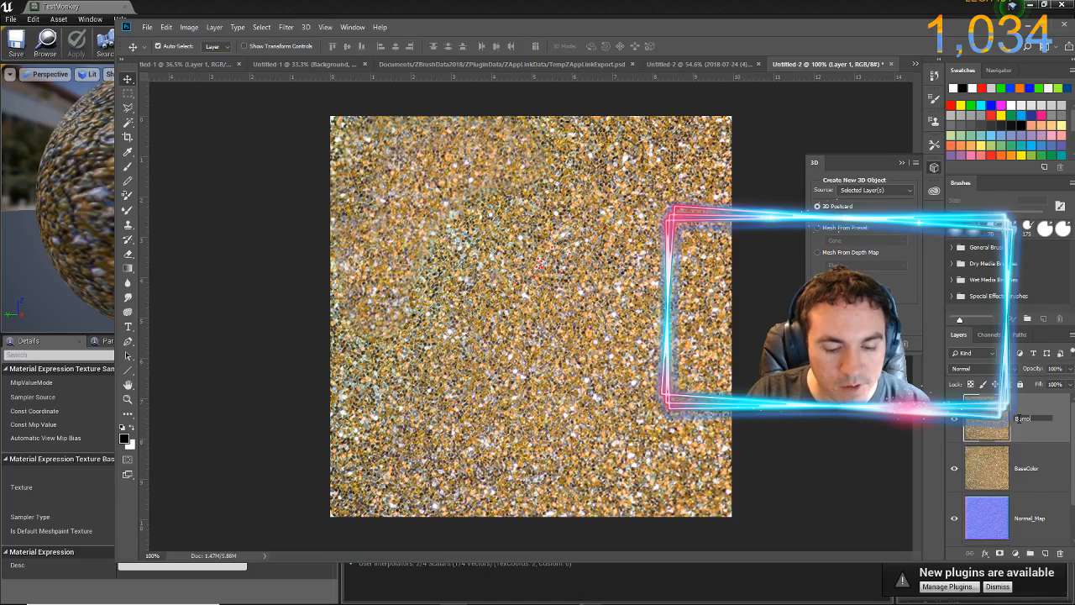
type("BumpMap")
key("Return")
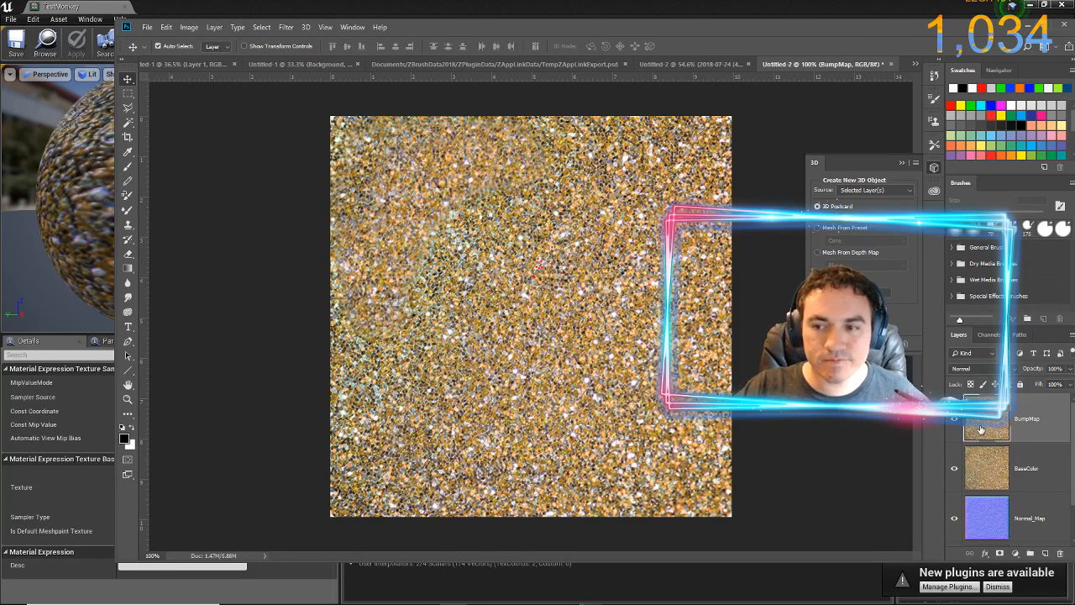
Generate a bump map on the BumpMap layer with 111% detail scale, 65% medium contrast and 37% high contrast
left_click(285, 27)
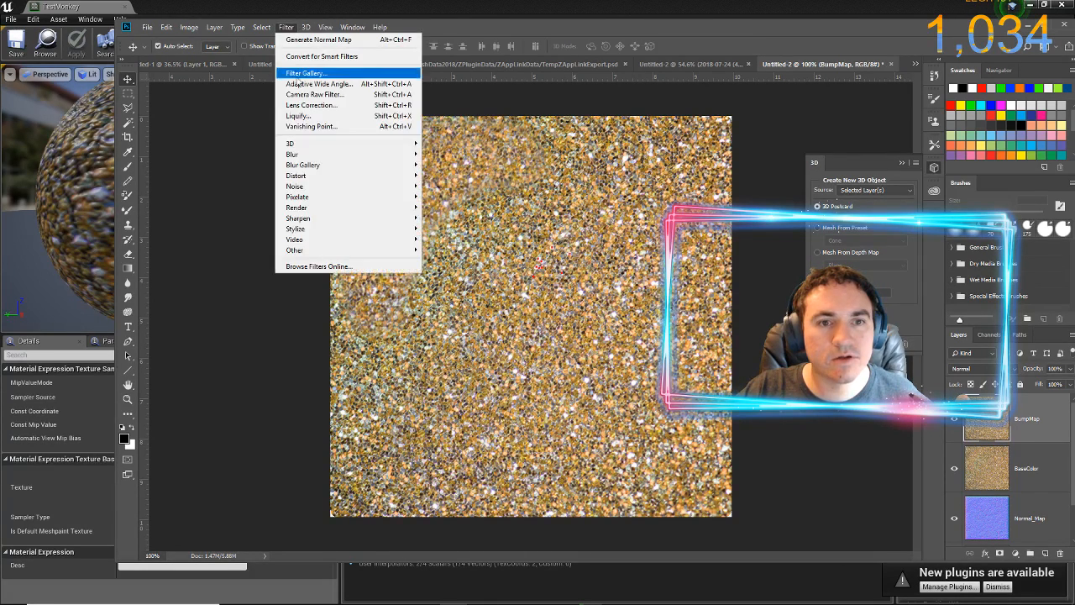
mouse_move(302, 149)
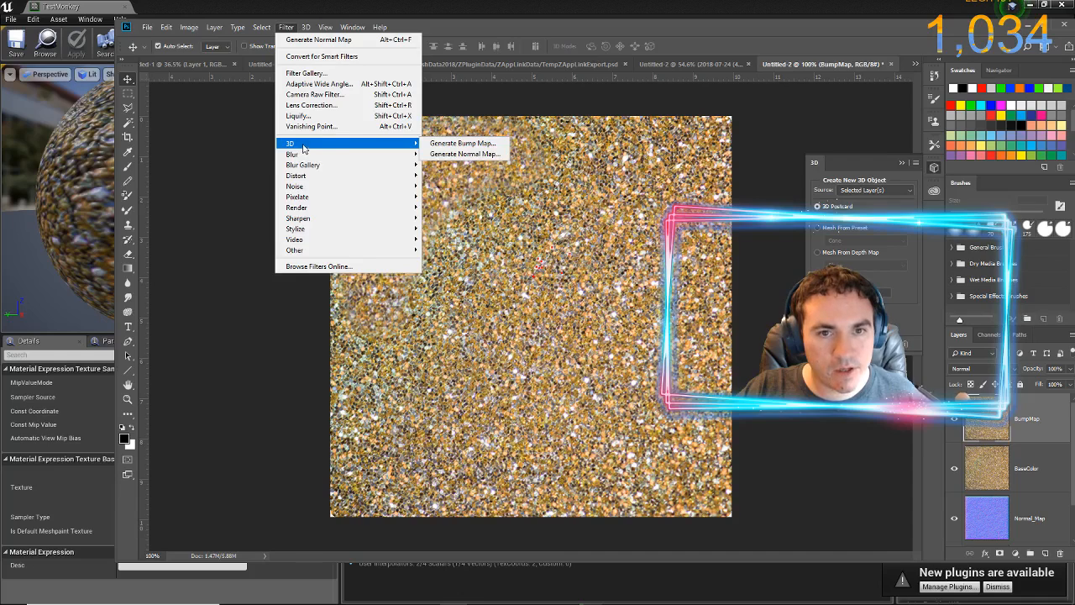
left_click(465, 146)
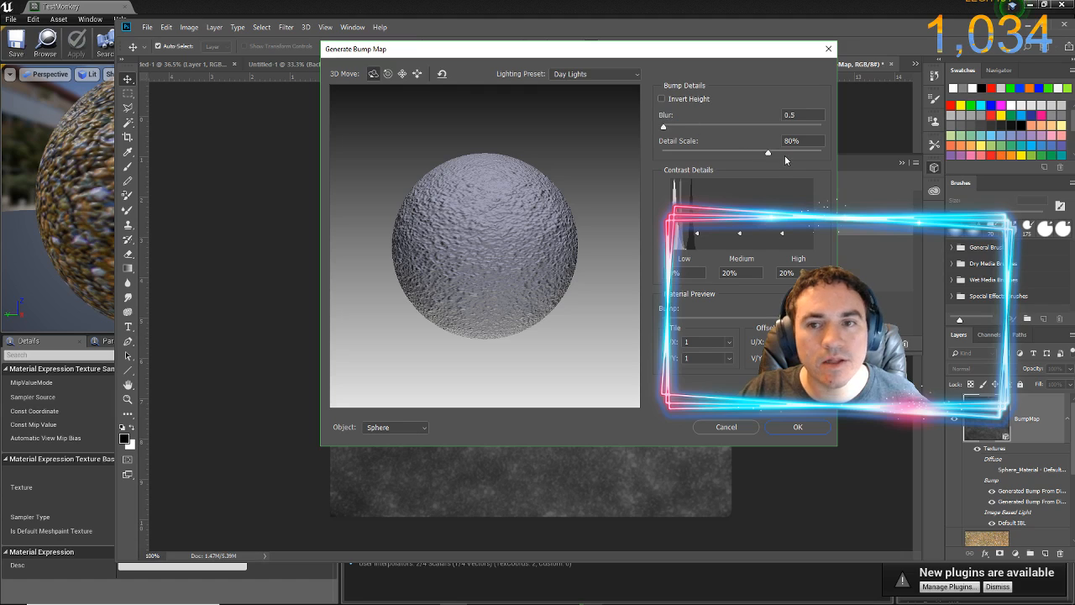
left_click_drag(769, 153, 808, 168)
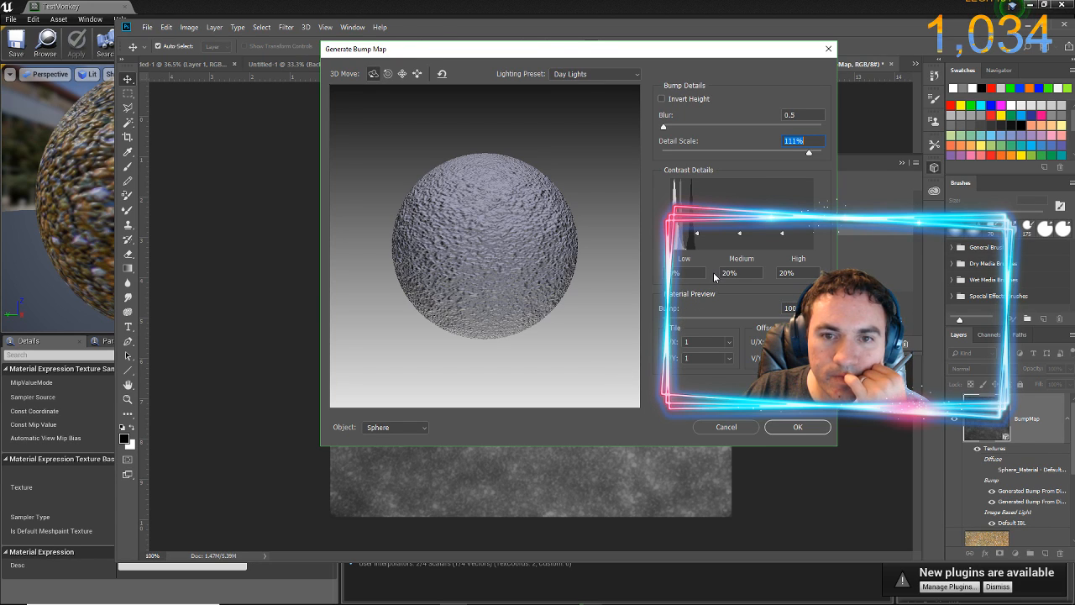
left_click_drag(697, 227, 740, 203)
mouse_move(791, 233)
left_mouse_down()
mouse_move(771, 180)
mouse_move(774, 227)
left_mouse_up()
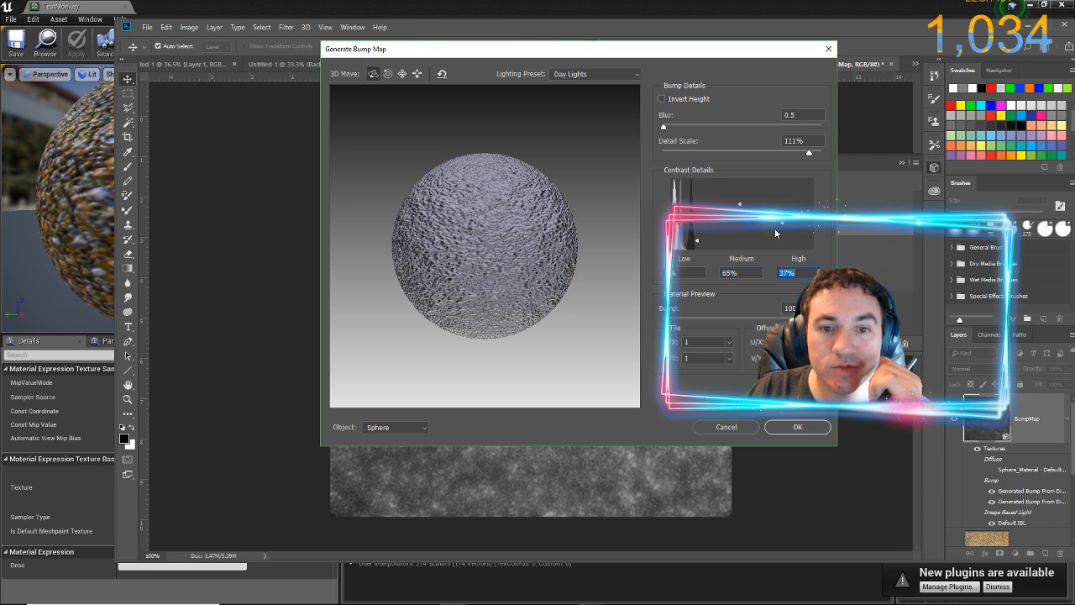
left_click(777, 427)
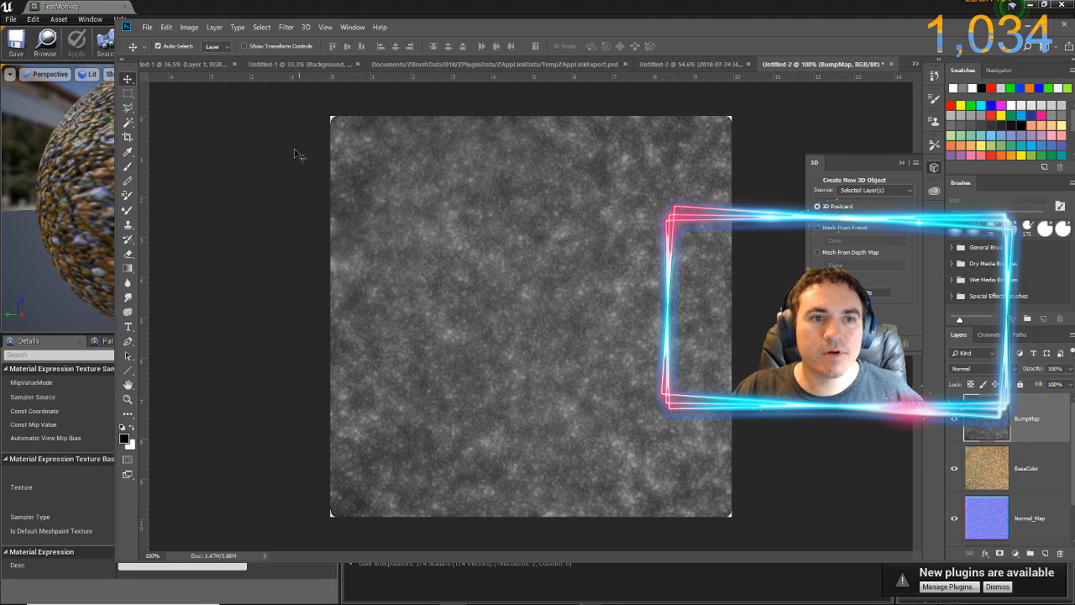
Save the bump map as a JPEG named BumpMap in the TestMonkey folder at quality 12, and switch back to Unreal Engine
left_click(143, 32)
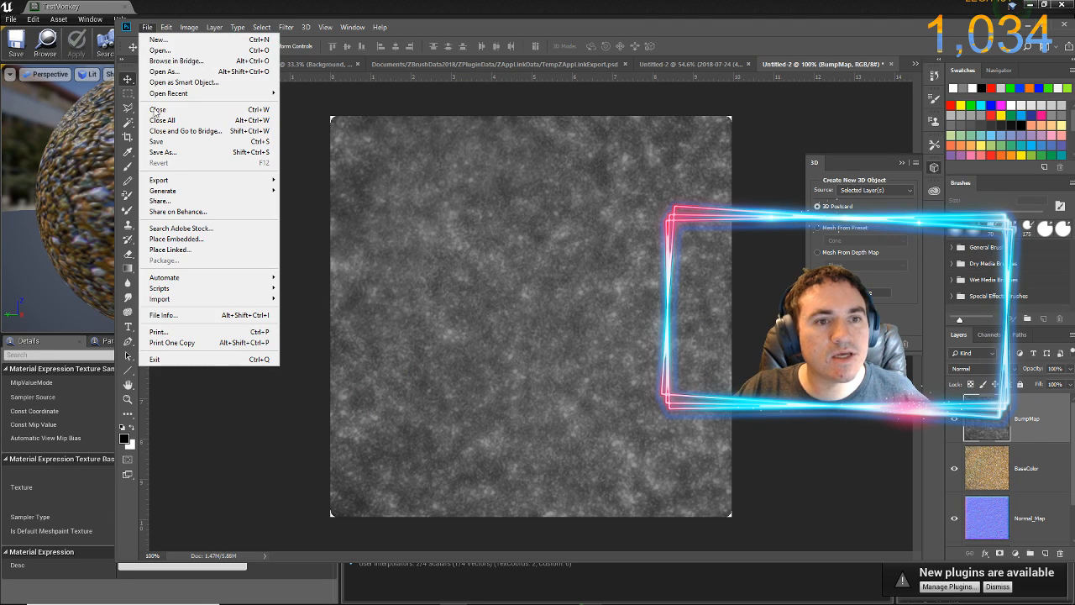
left_click(158, 147)
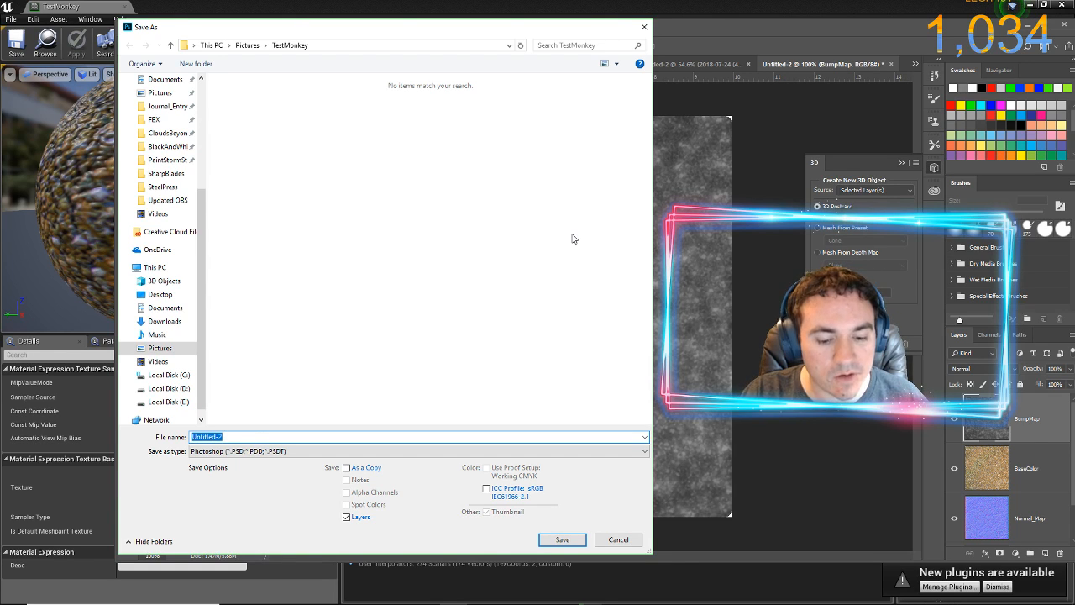
type("BumpMap")
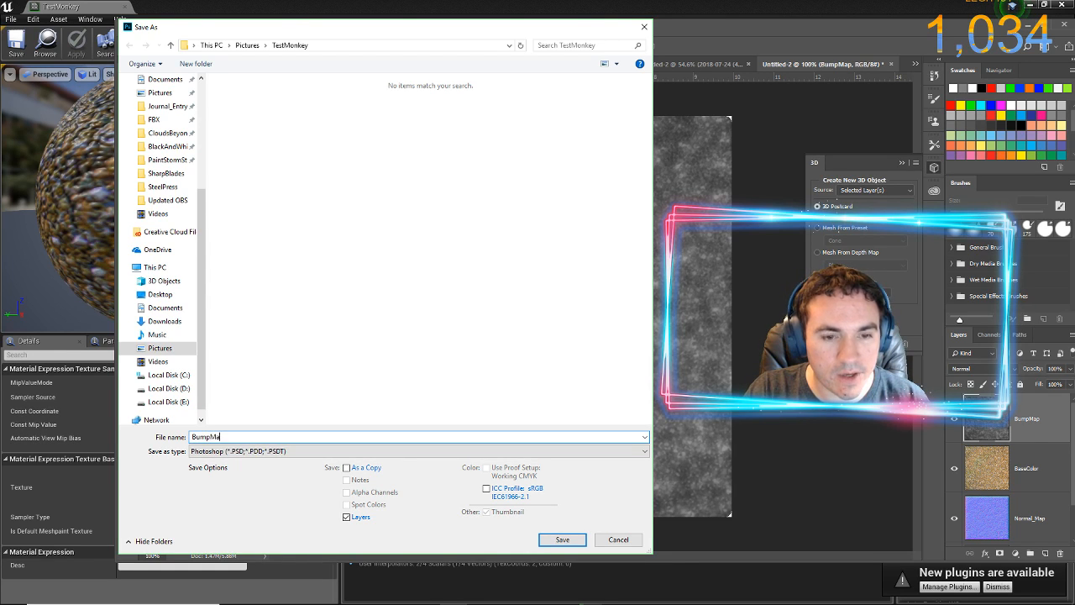
left_click(288, 451)
left_click(284, 339)
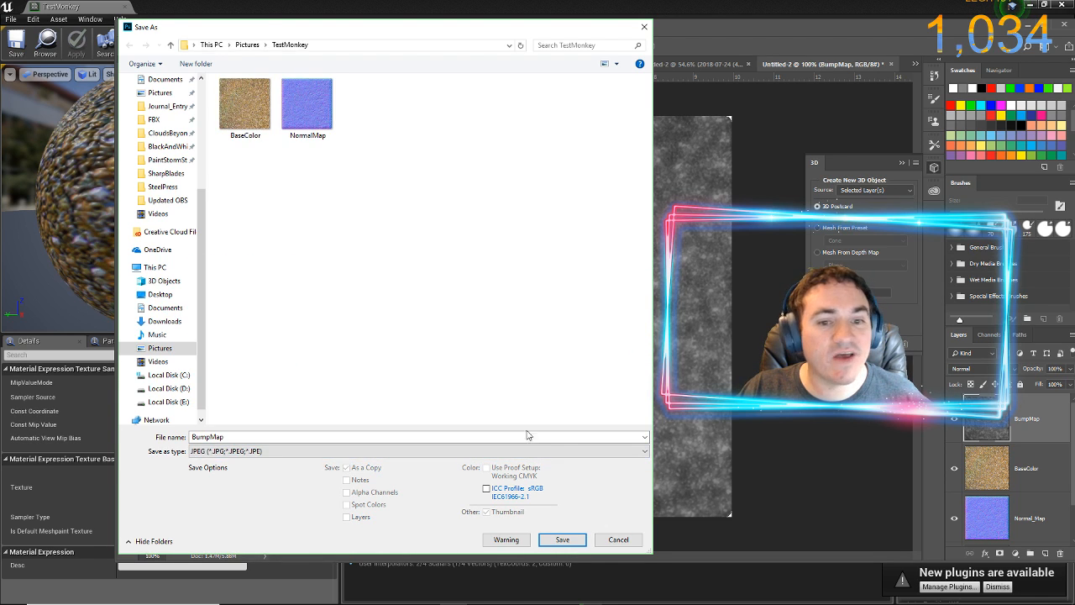
left_click(563, 539)
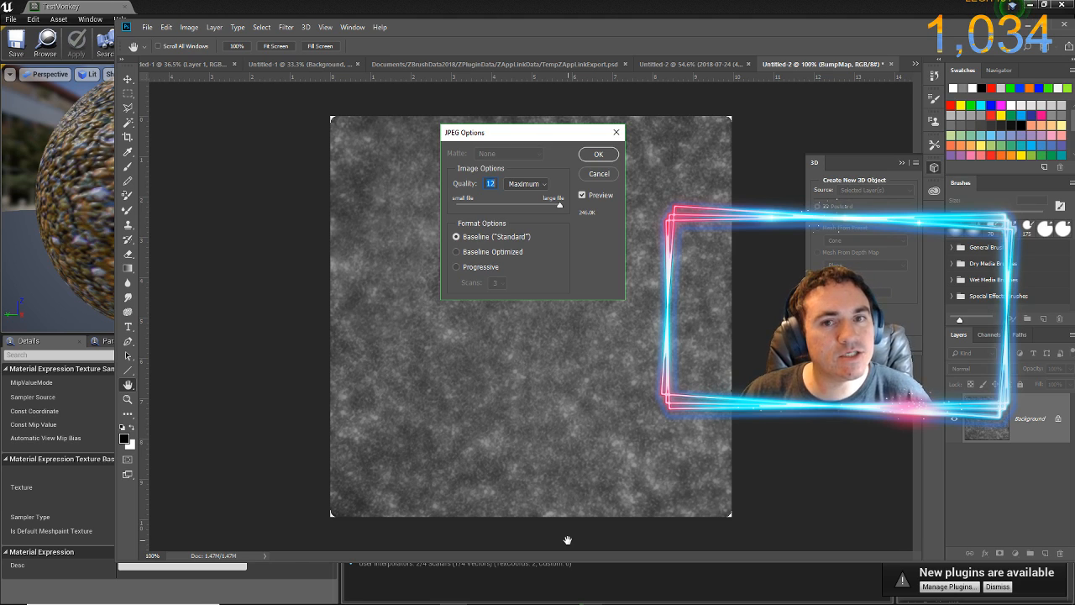
left_click(595, 155)
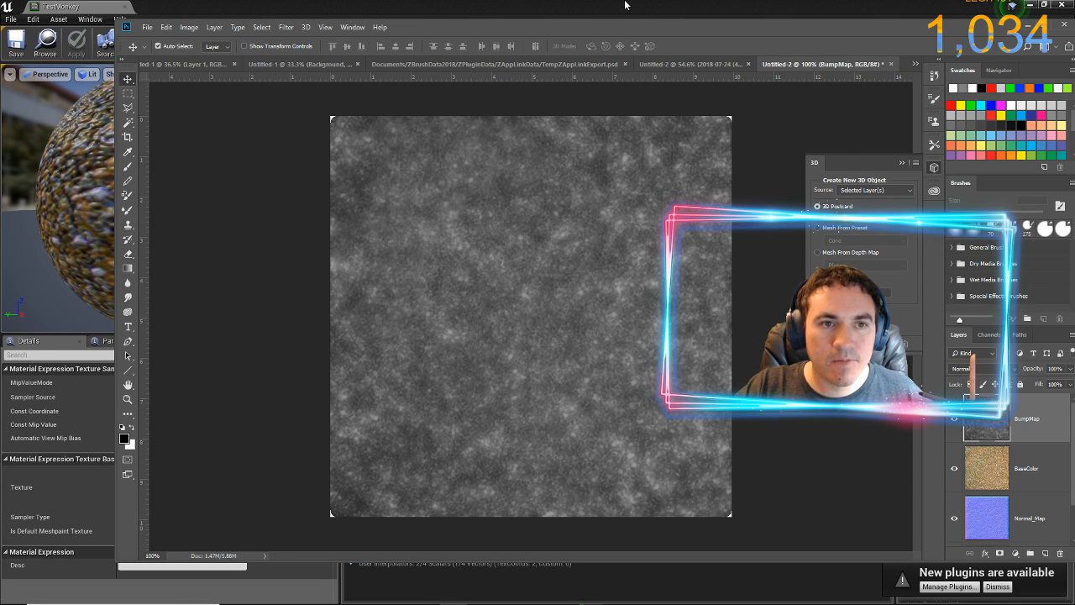
key("alt+Tab")
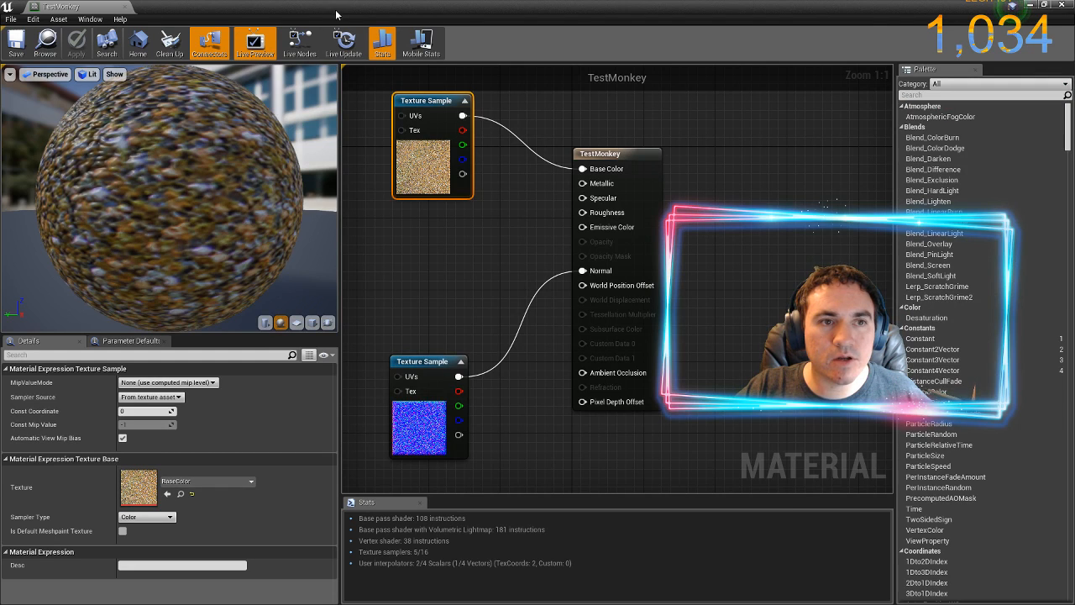
Import the BumpMap image from the TestMonkey pictures folder into the project's TestMonkey content folder
left_click_drag(335, 8, 372, 198)
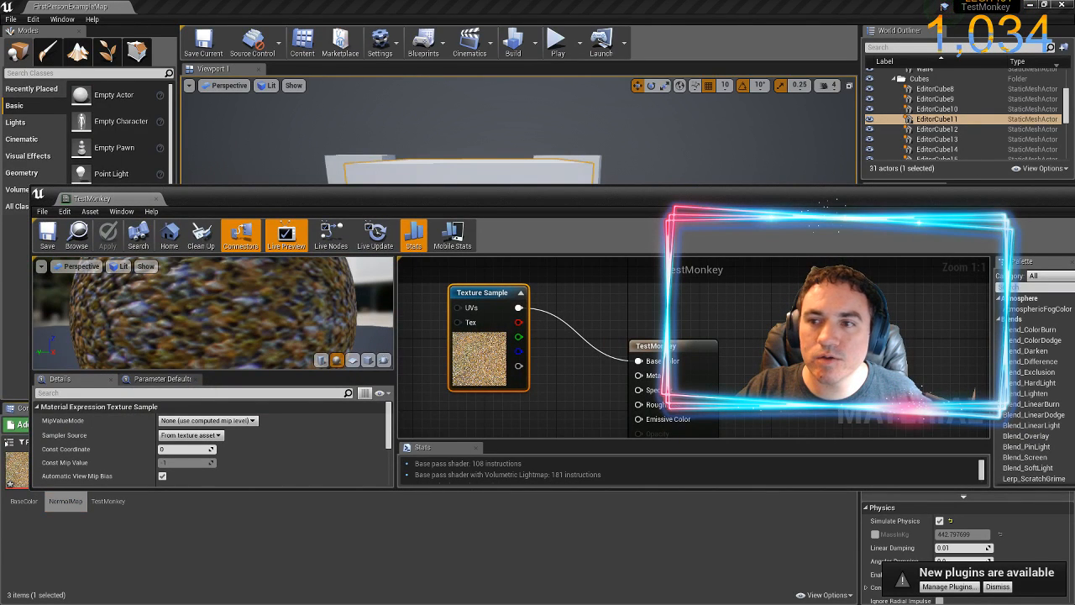
key("alt+Tab")
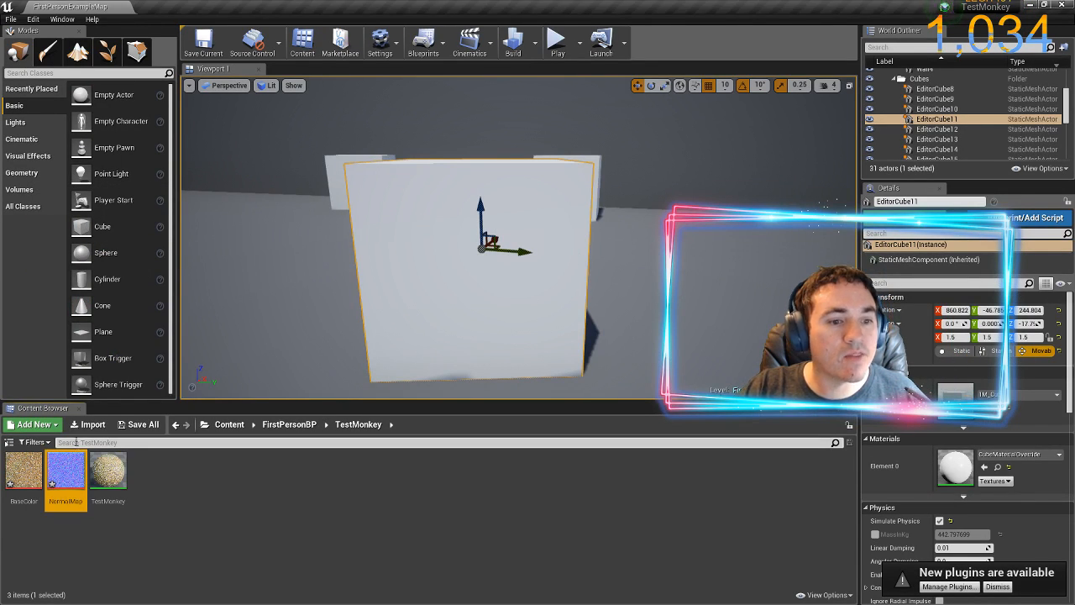
left_click(87, 424)
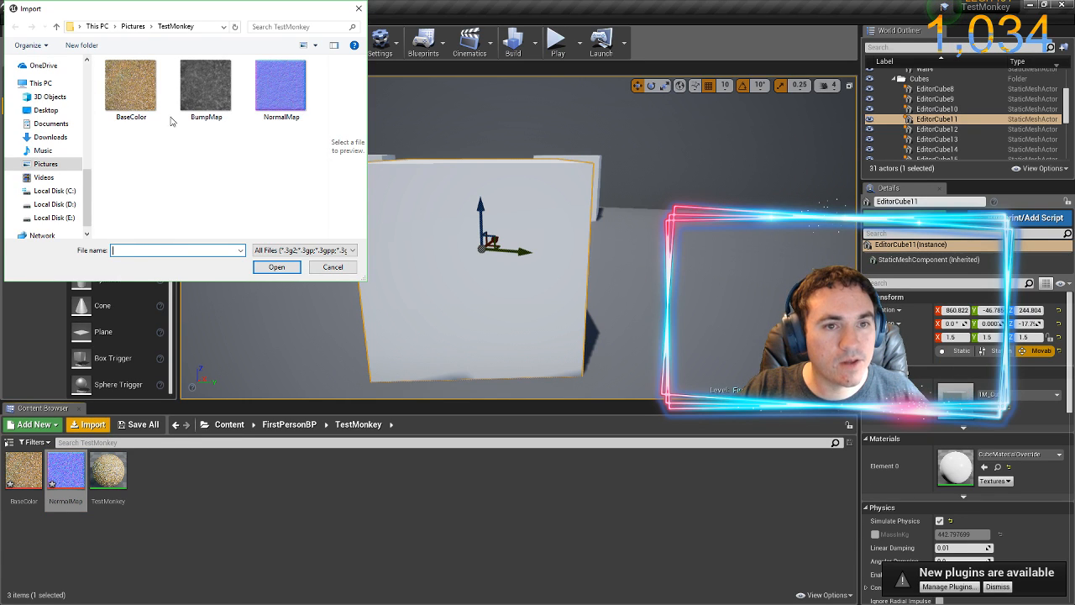
left_click(194, 93)
double_click(195, 92)
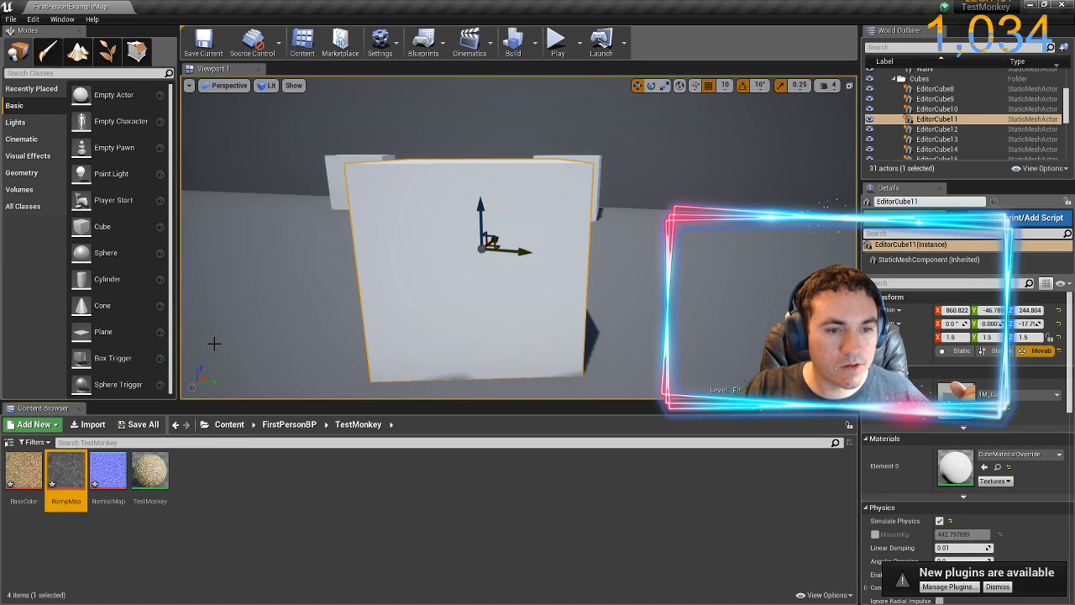
Open the TestMonkey material and add the BumpMap texture to its graph as a Texture Sample node
double_click(146, 481)
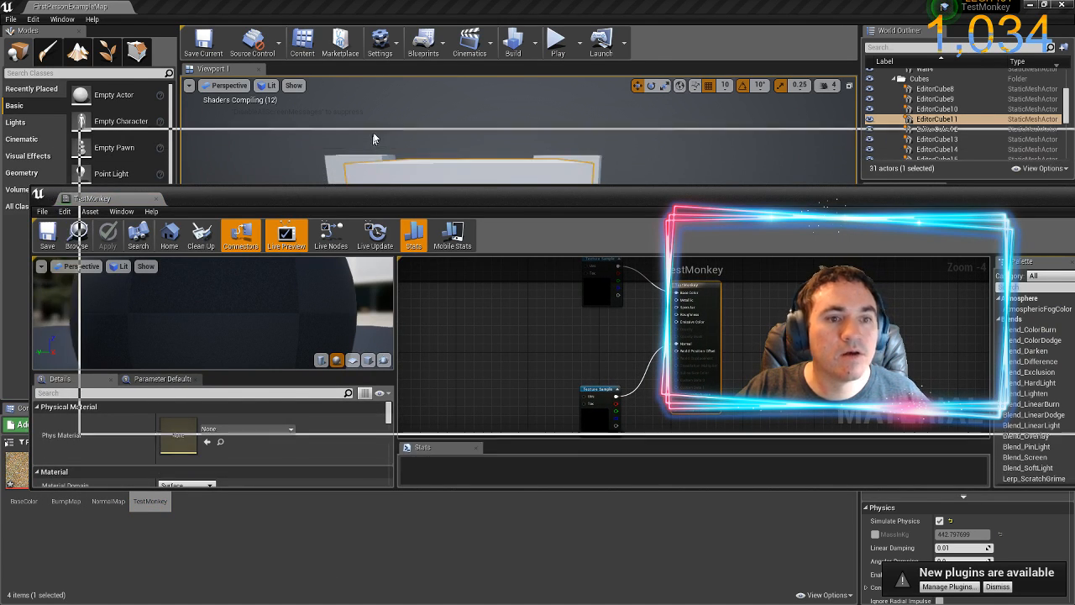
left_click_drag(322, 197, 373, 135)
left_click_drag(66, 474, 537, 285)
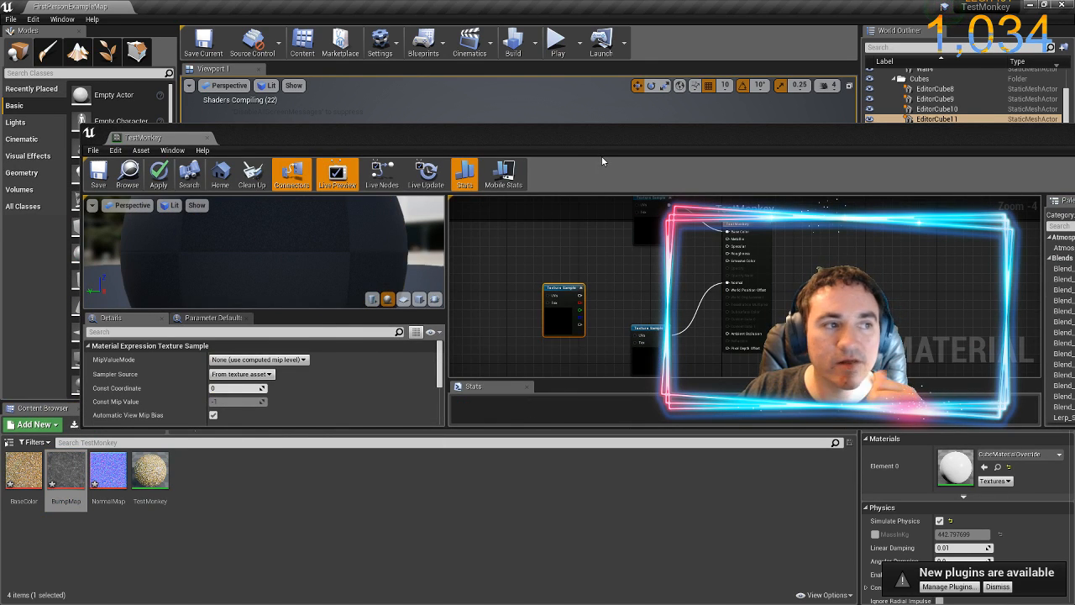
double_click(649, 133)
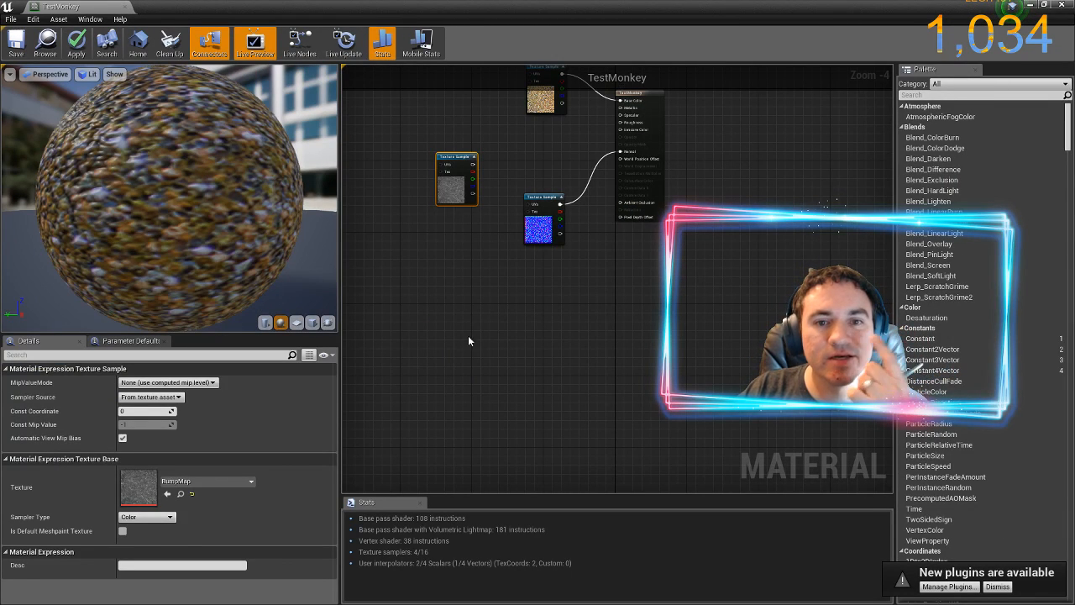
Reposition the BumpMap sample between the other two samples, connect its output to the material's Roughness, and save the material
scroll(535, 133, "up", 4)
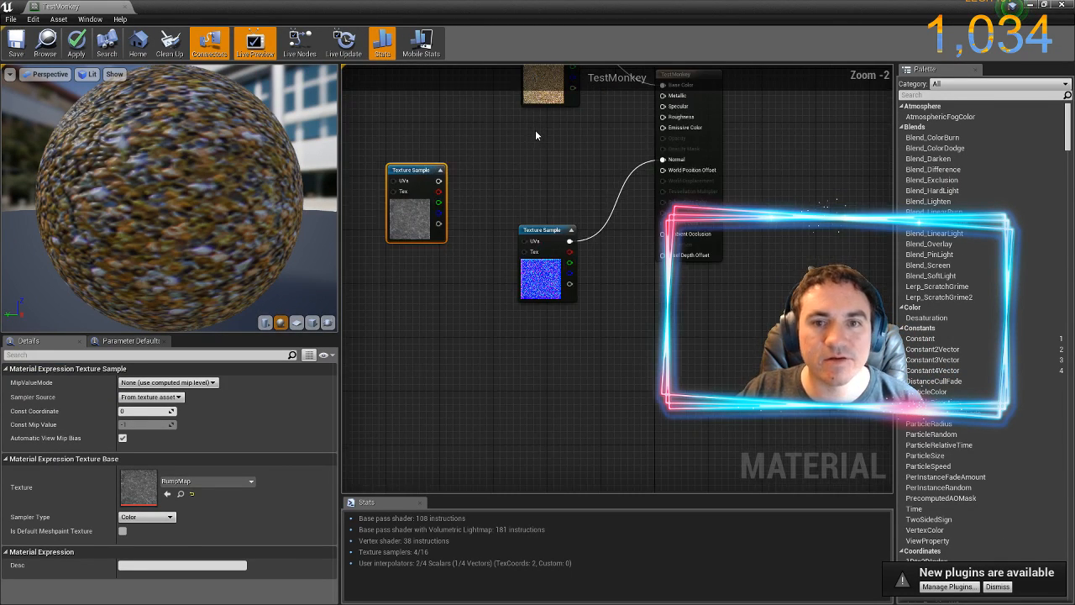
left_click_drag(496, 175, 525, 277)
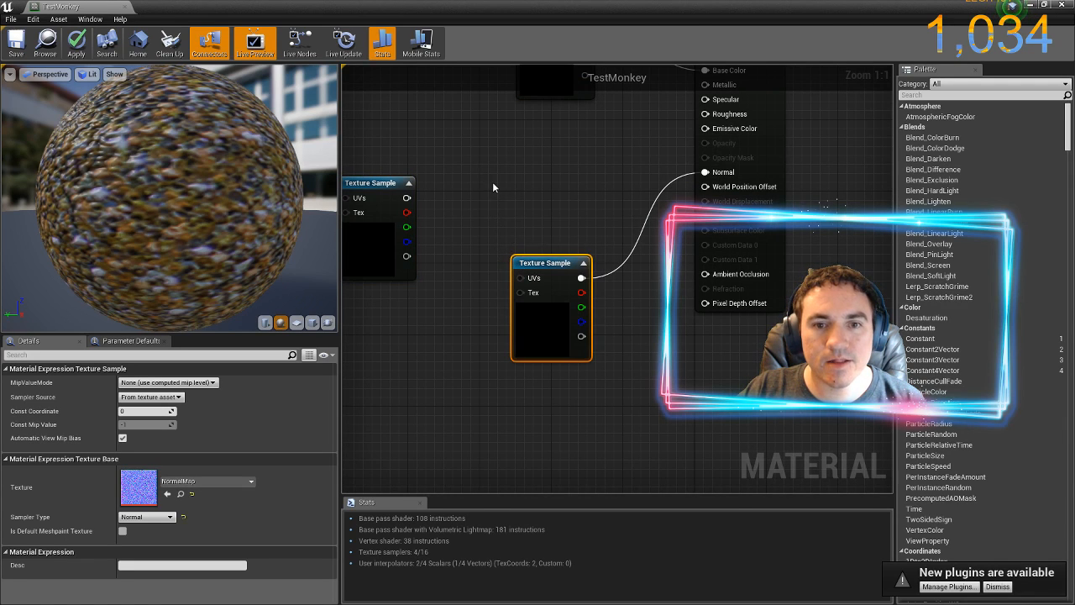
left_click_drag(470, 191, 510, 305)
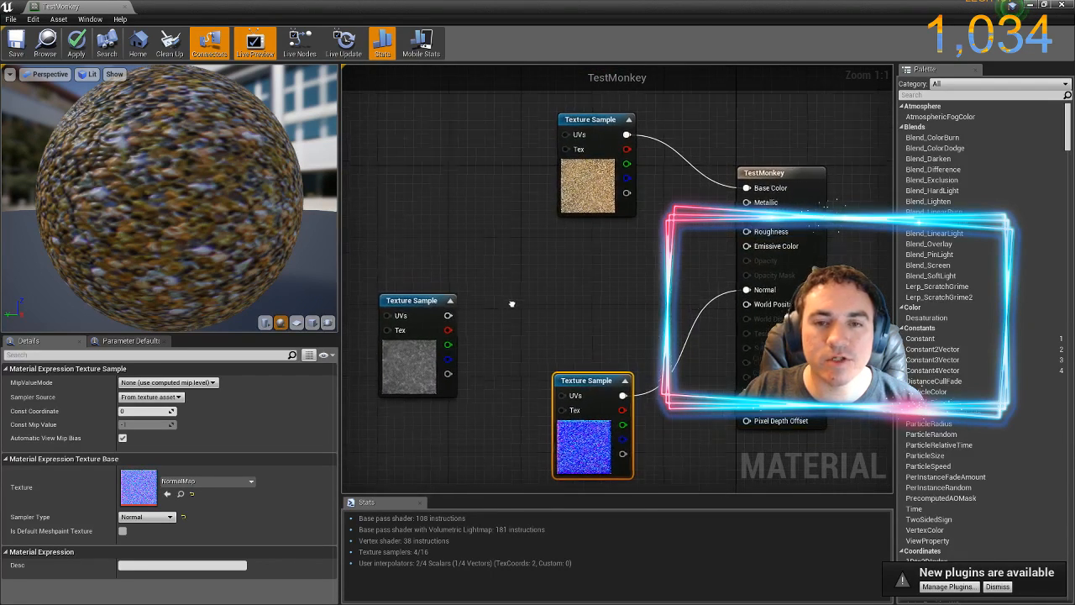
left_click(432, 286)
left_click_drag(432, 285, 432, 241)
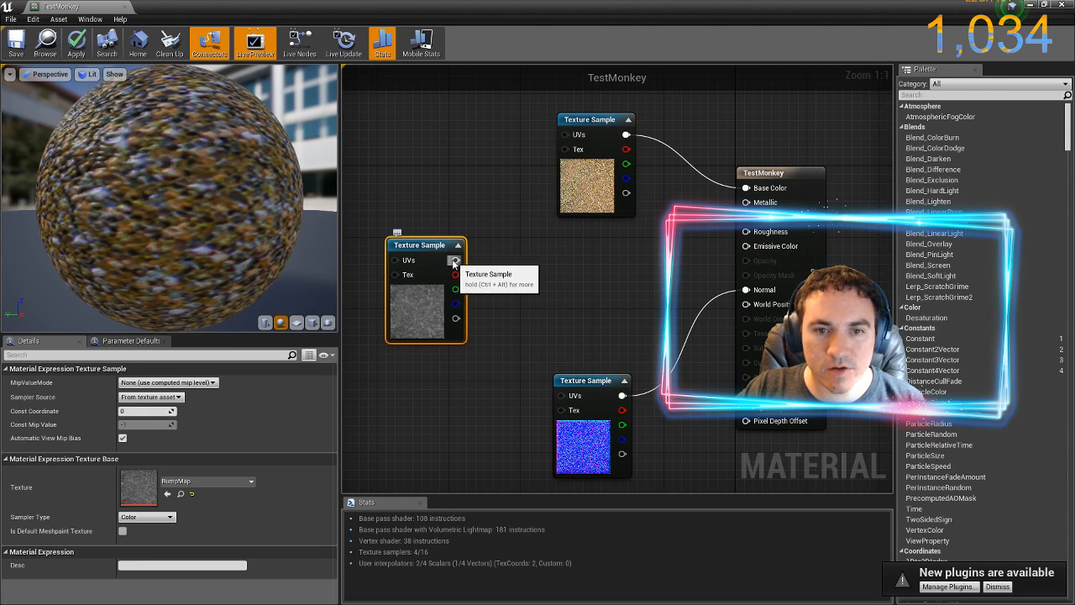
left_click_drag(618, 238, 752, 239)
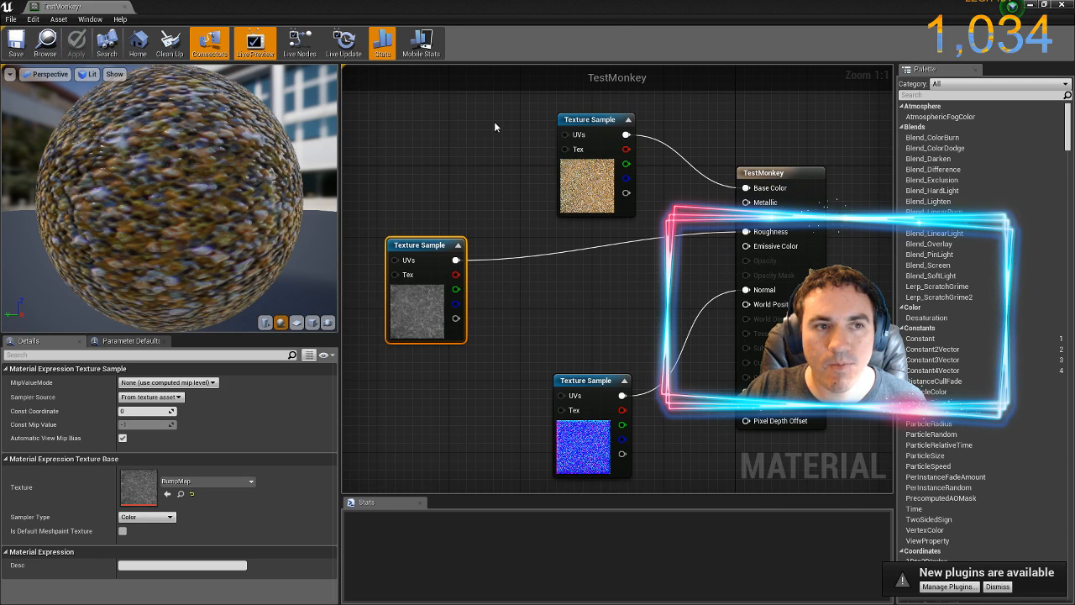
left_click(18, 49)
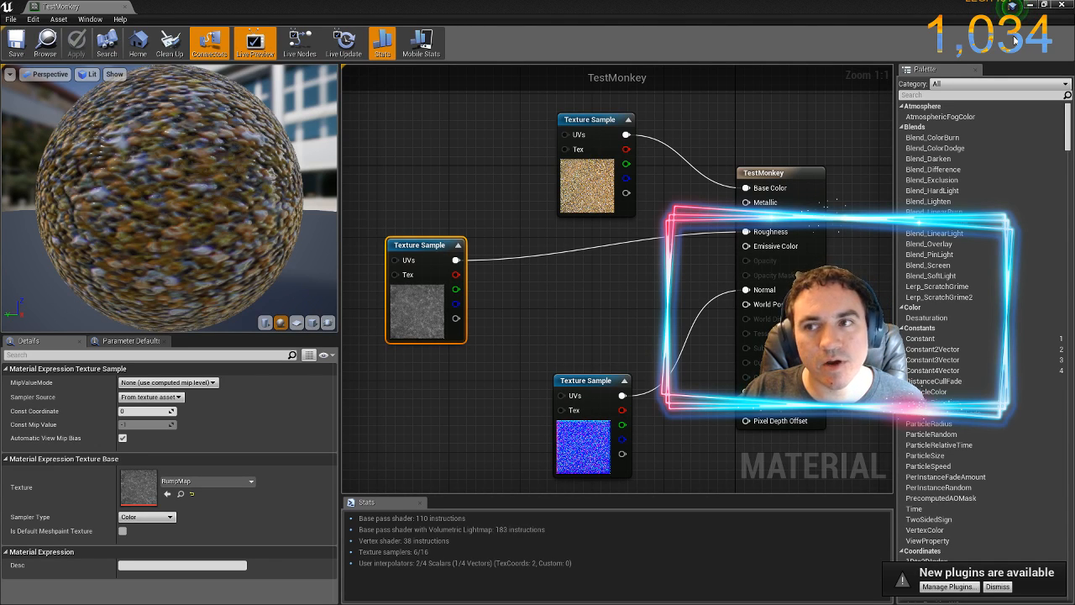
Close the material editor and apply the TestMonkey material to the large white cube EditorCube11 in the level
left_click(1061, 10)
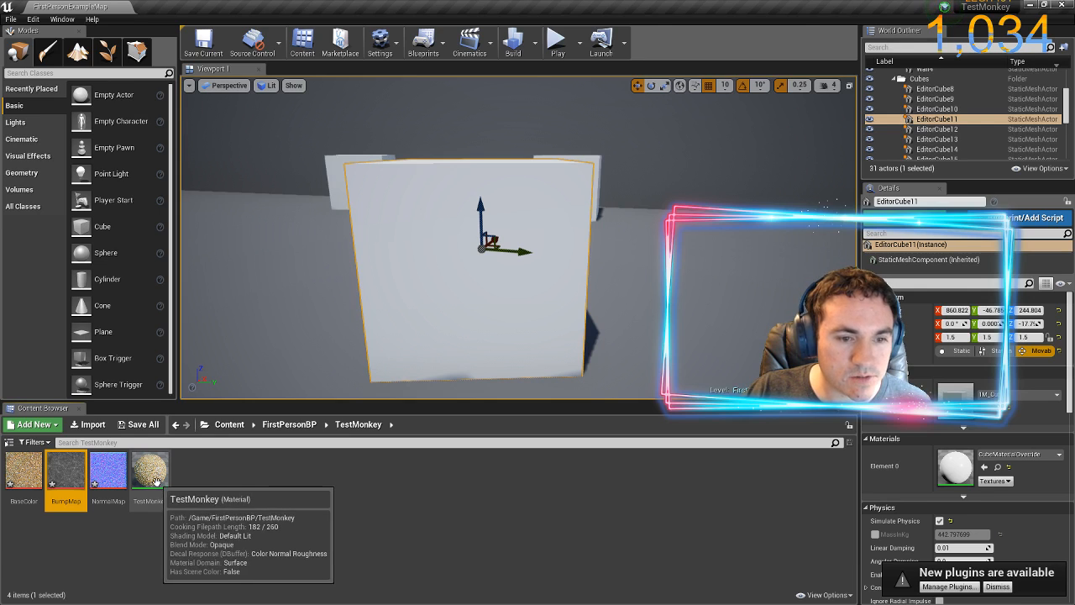
left_click_drag(155, 480, 453, 225)
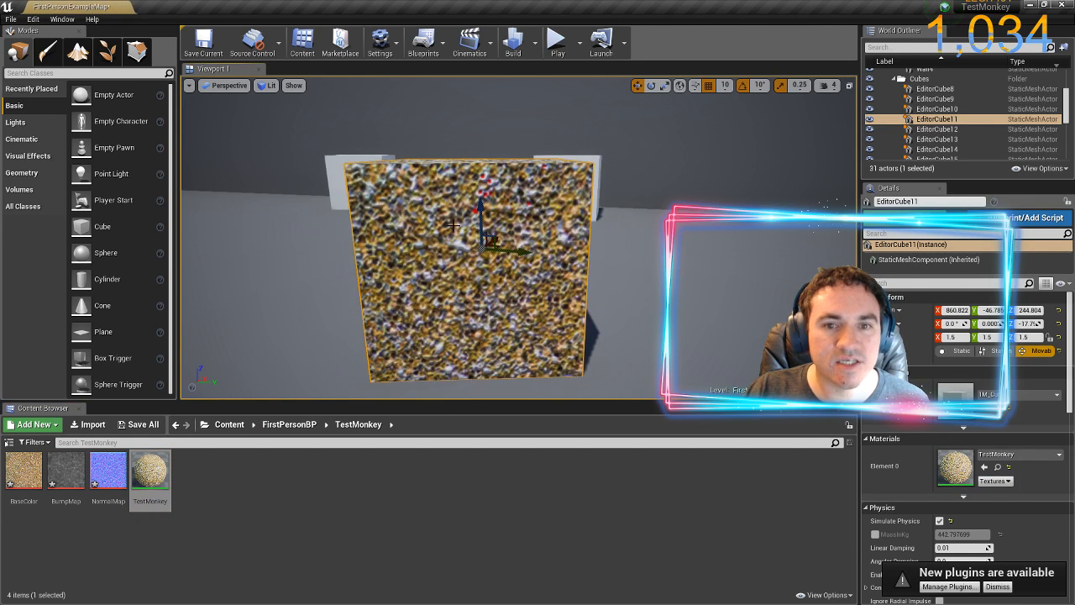
right_click(702, 237)
key("d")
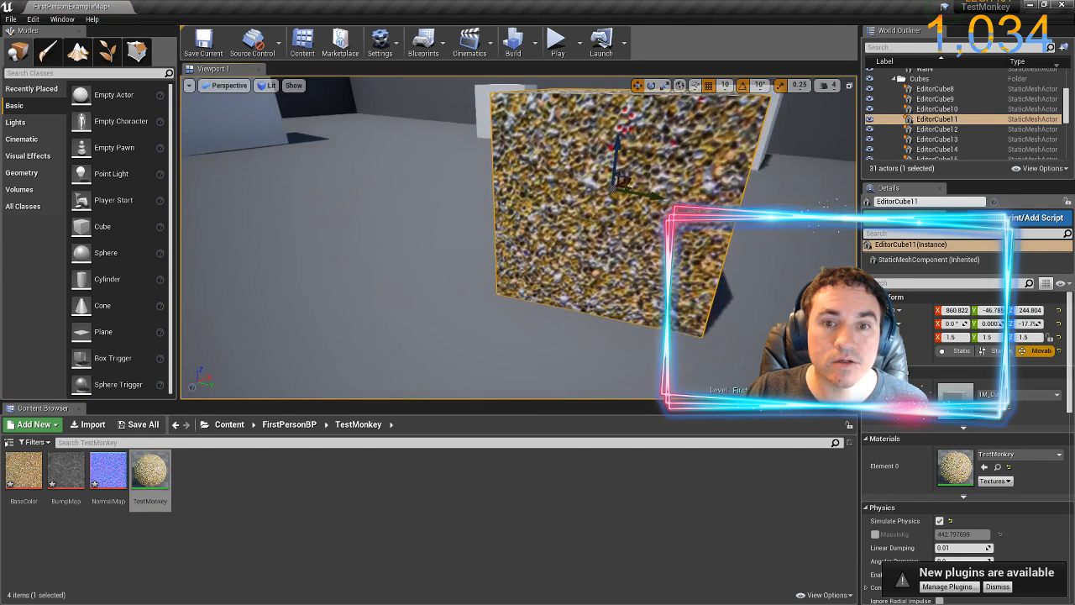
key("d")
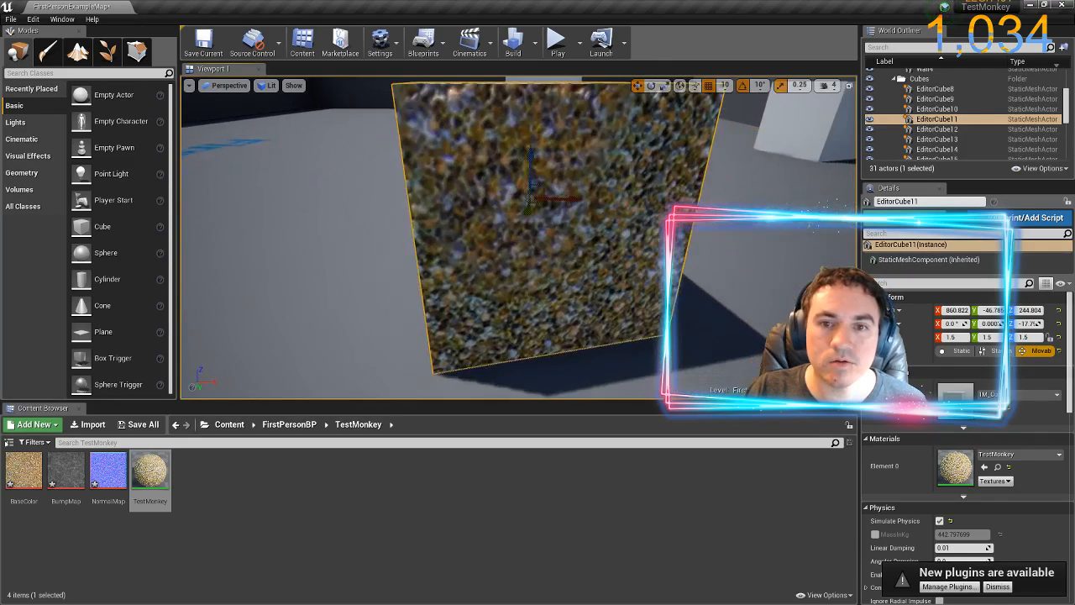
key("d")
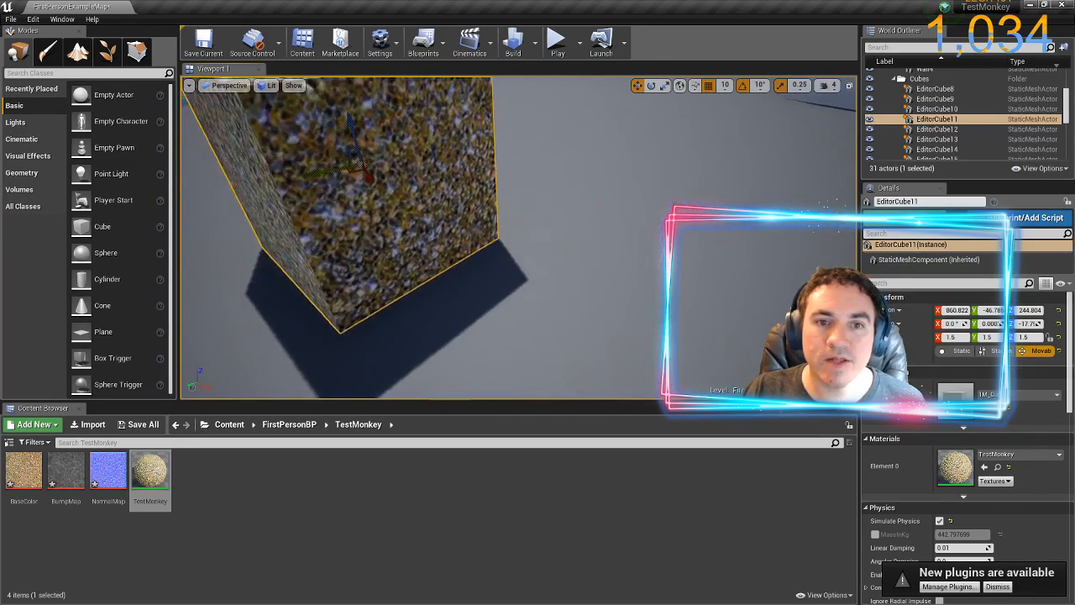
key("a")
key("a")
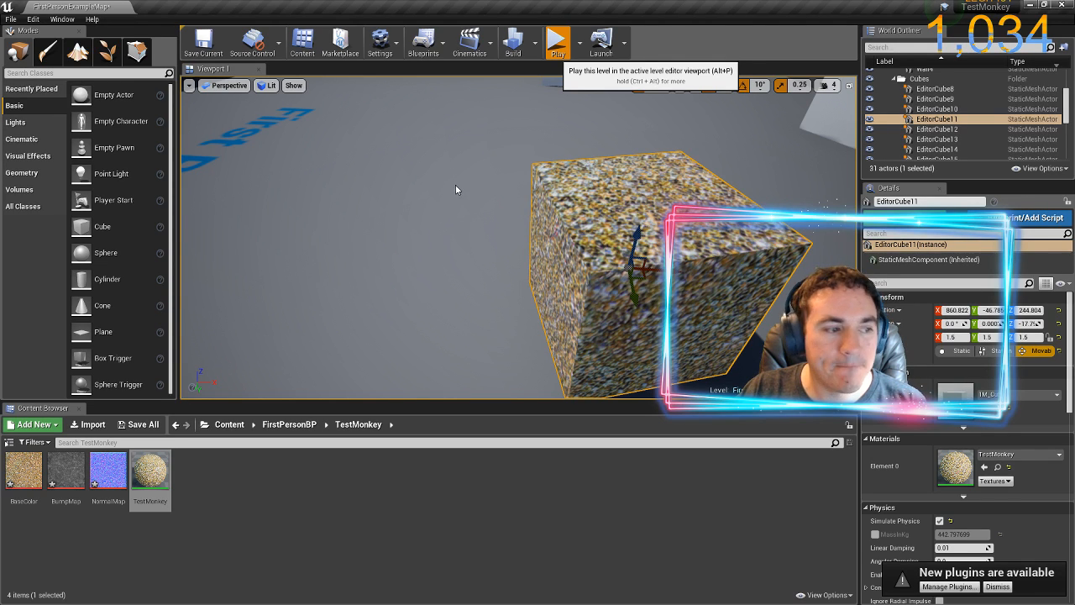
Play the level and walk around the glitter cube to examine how its surface reacts to the light
key("alt+p")
key("w")
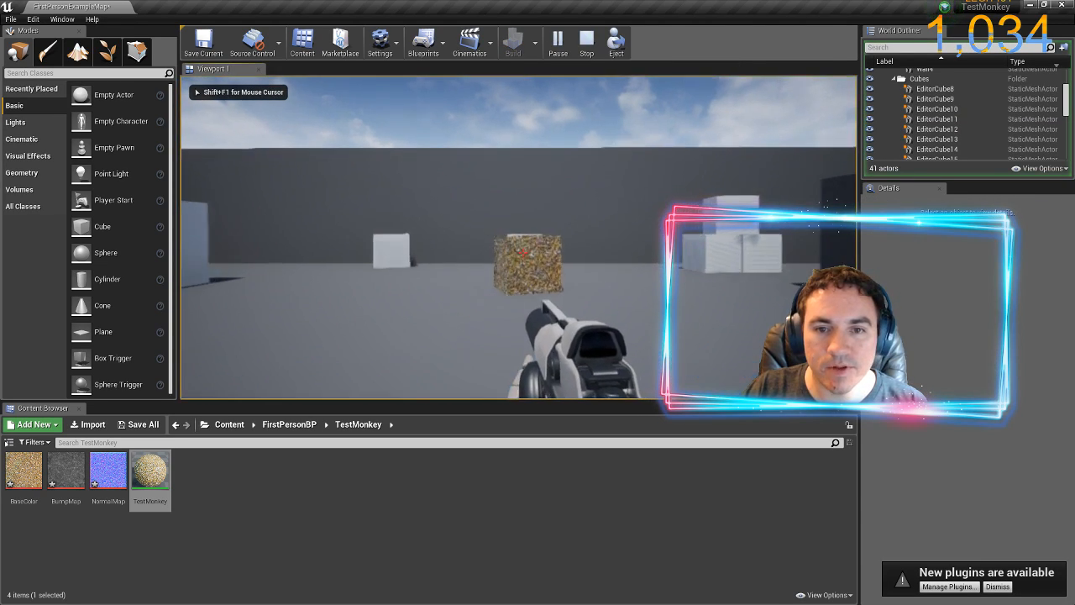
key("w")
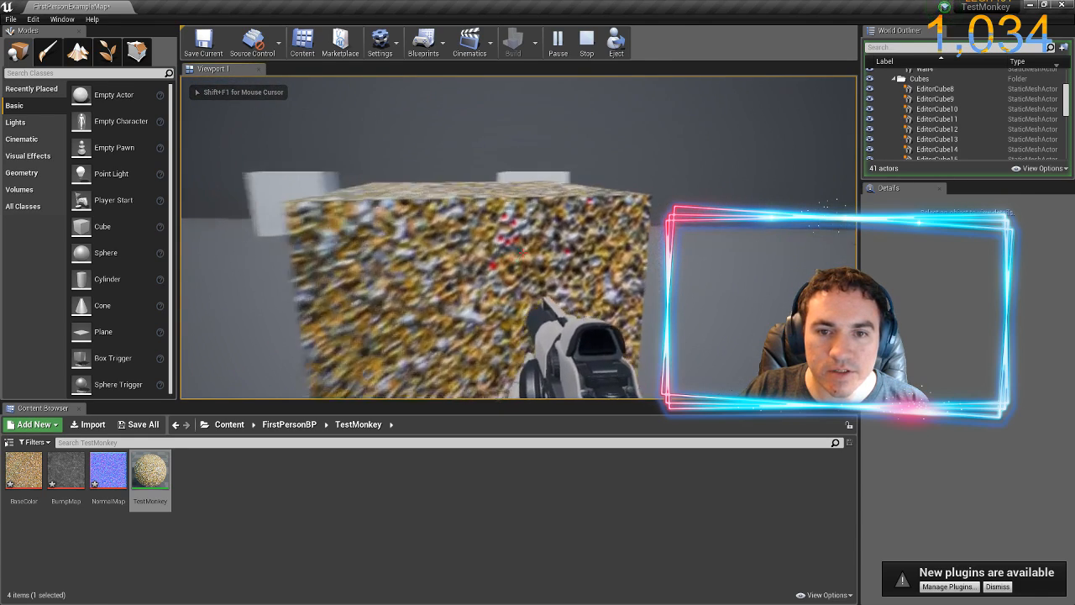
key("a")
key("w")
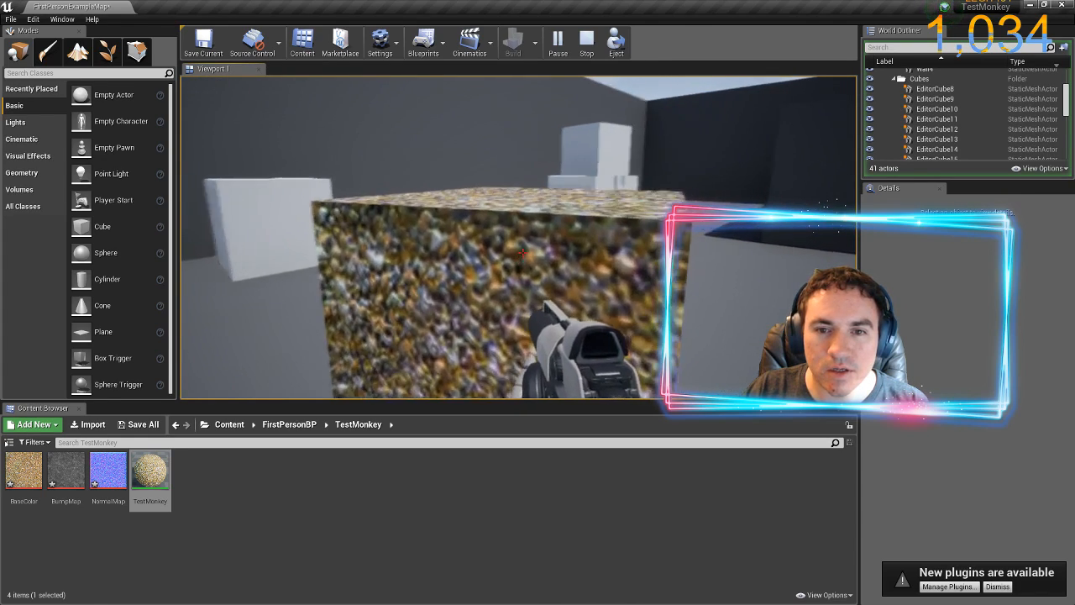
key("s")
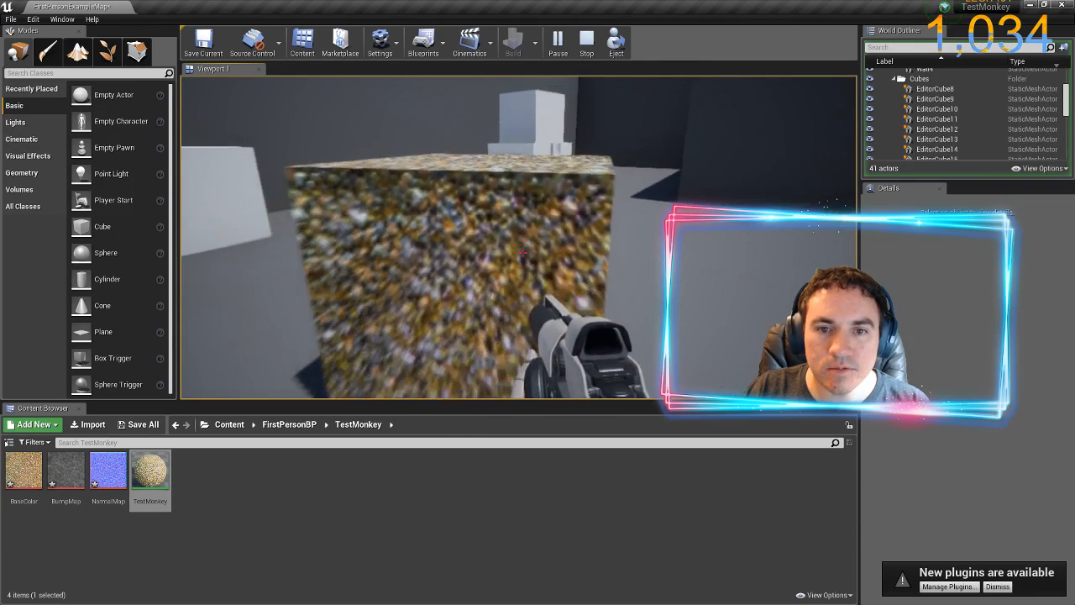
key("w")
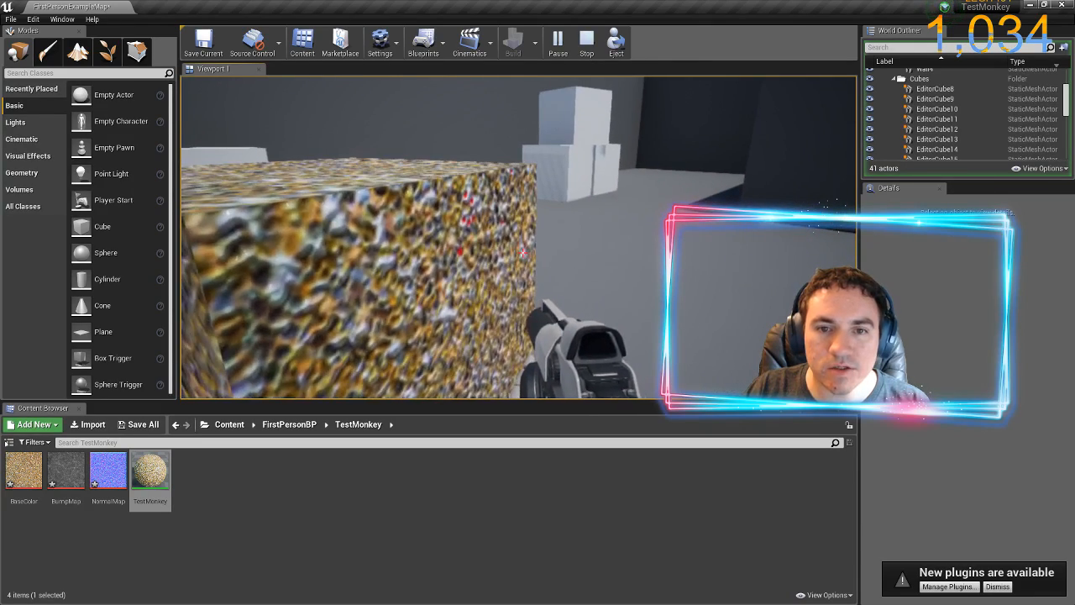
key("d")
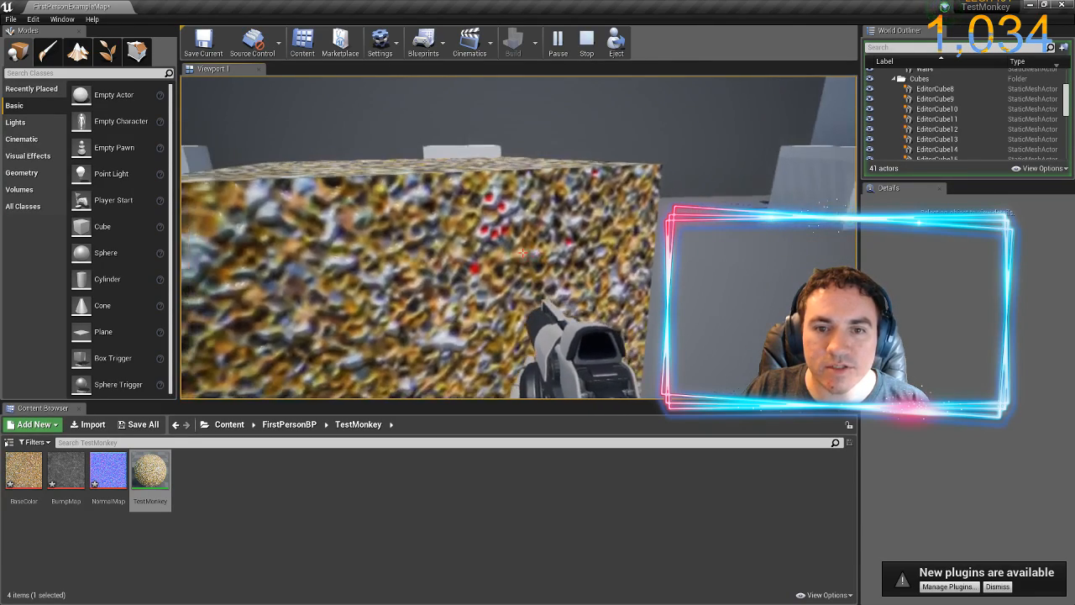
key("s")
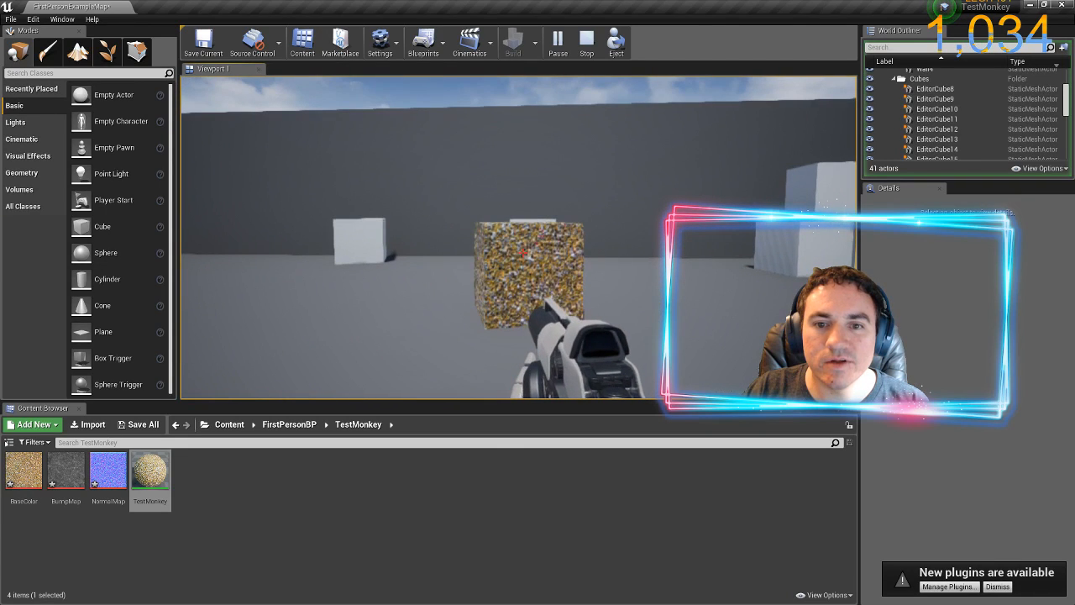
Shoot the glitter cube repeatedly towards the corner walls and follow it to examine the material on the moving cube
left_click(524, 253)
key("w")
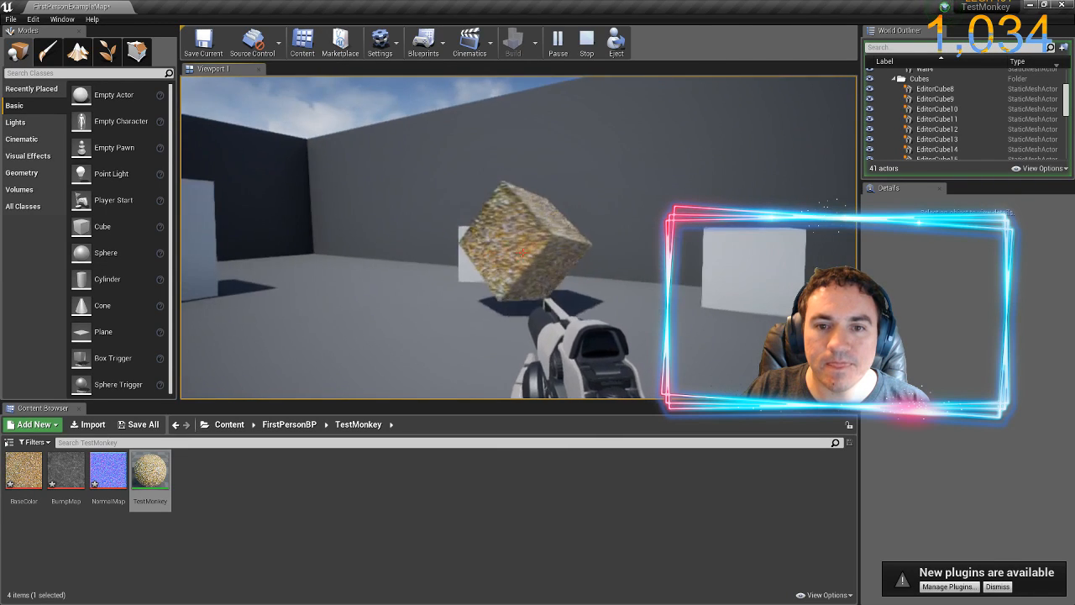
key("w")
left_click(523, 253)
left_click(522, 252)
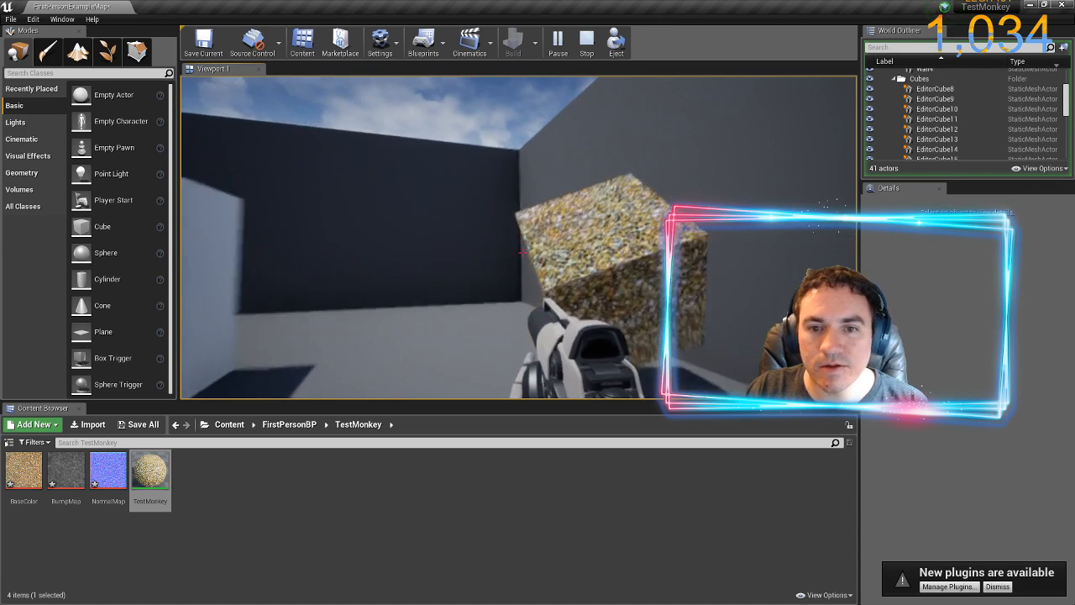
key("w")
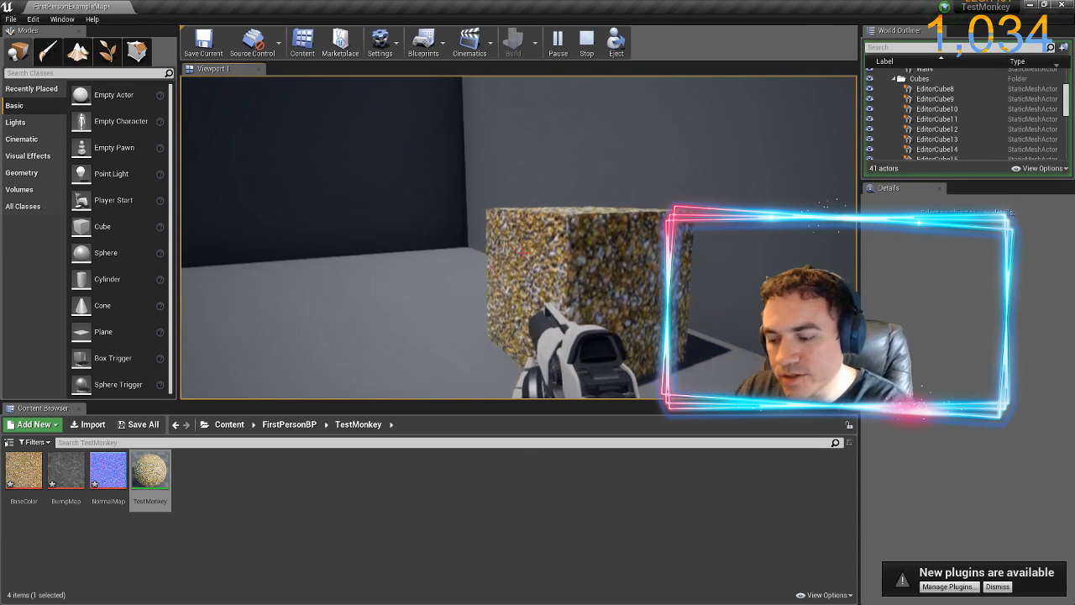
left_click(522, 252)
left_click(523, 253)
left_click(522, 252)
left_click(522, 253)
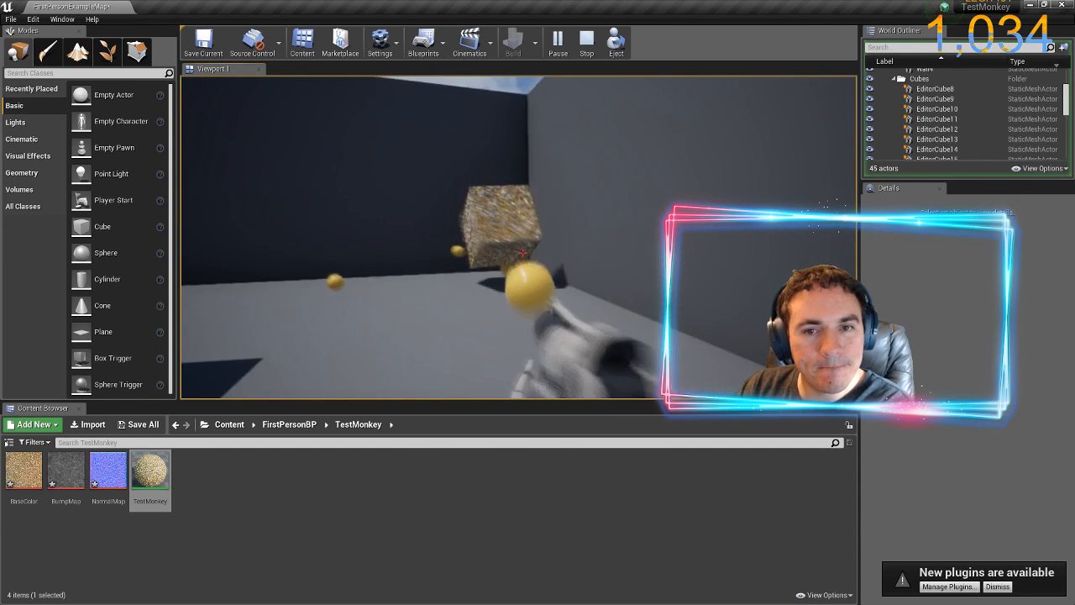
left_click(522, 253)
left_click(522, 253)
left_click(522, 253)
left_click(522, 252)
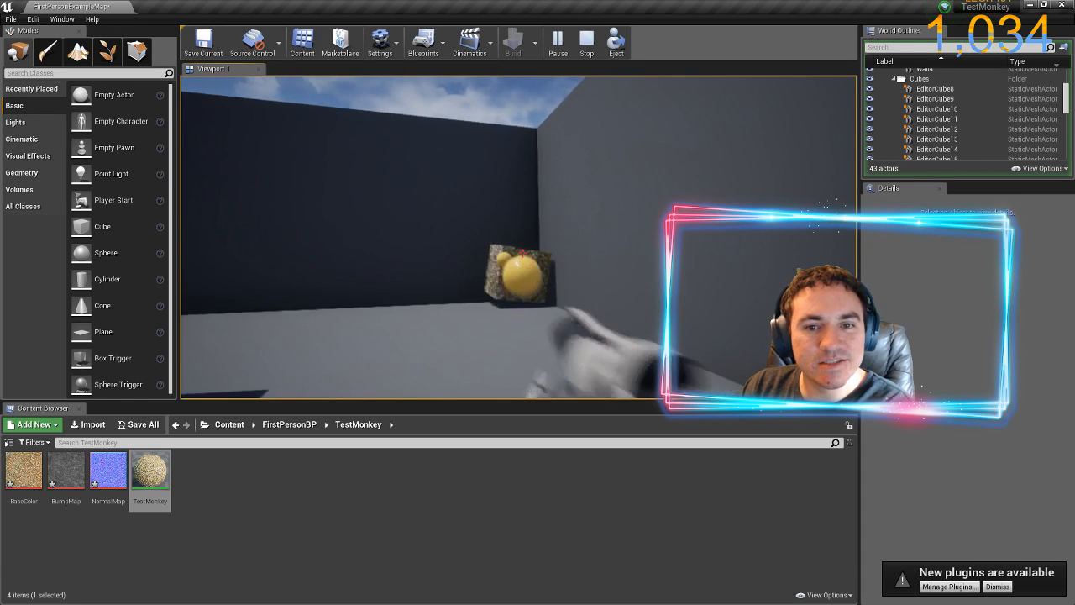
left_click(522, 253)
left_click(522, 252)
left_click(523, 253)
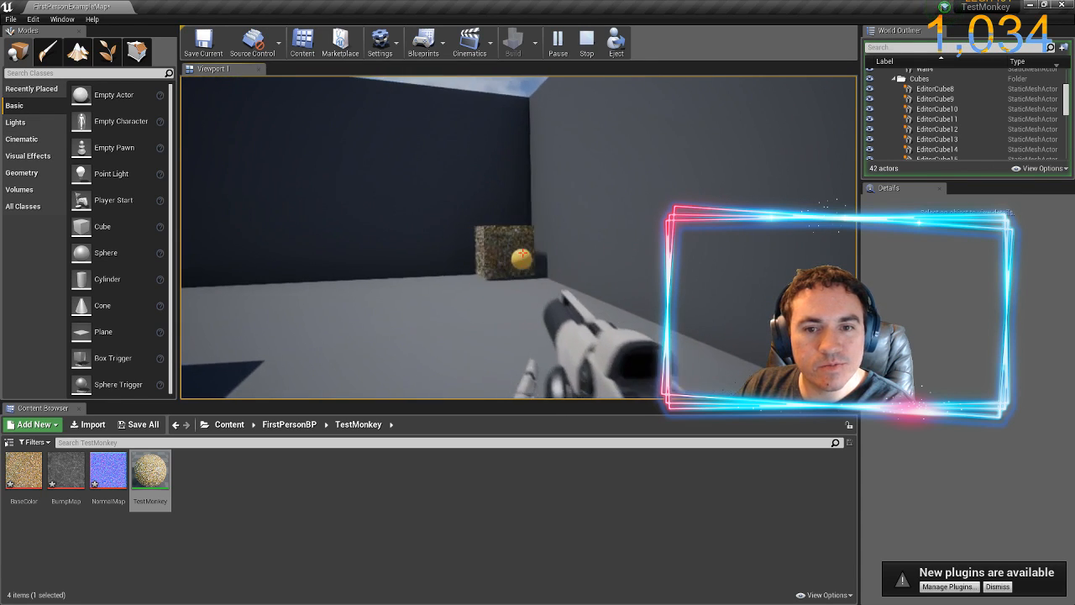
left_click(522, 253)
left_click(522, 253)
left_click(522, 252)
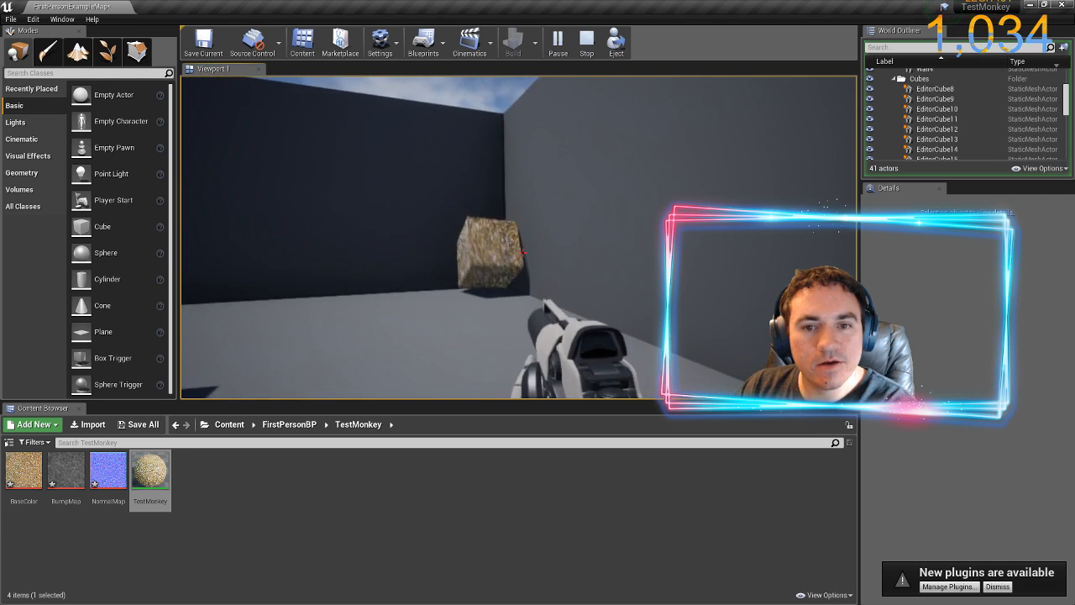
key("w")
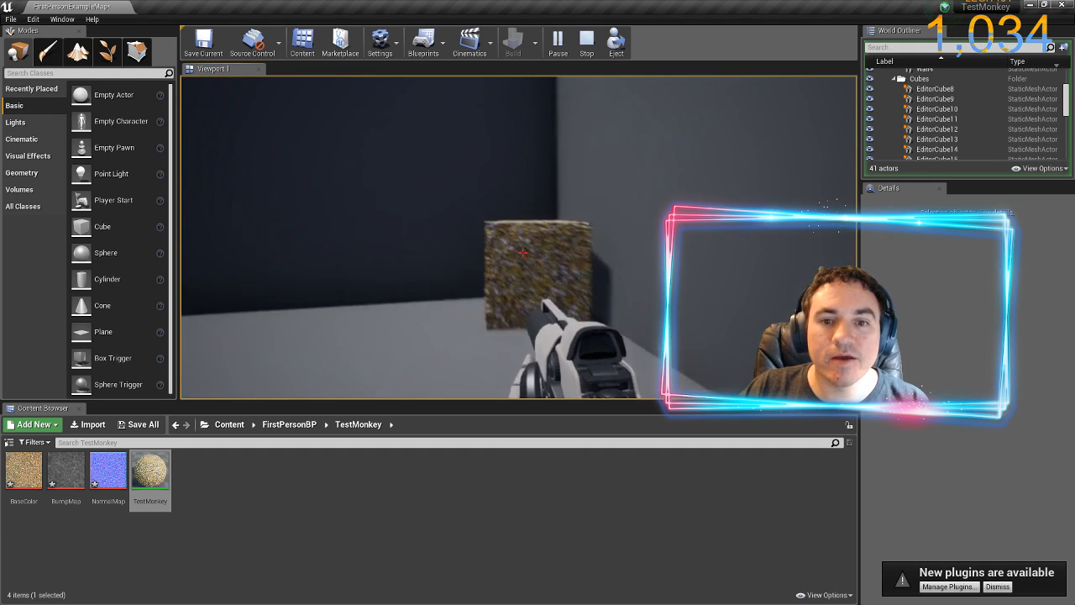
key("w")
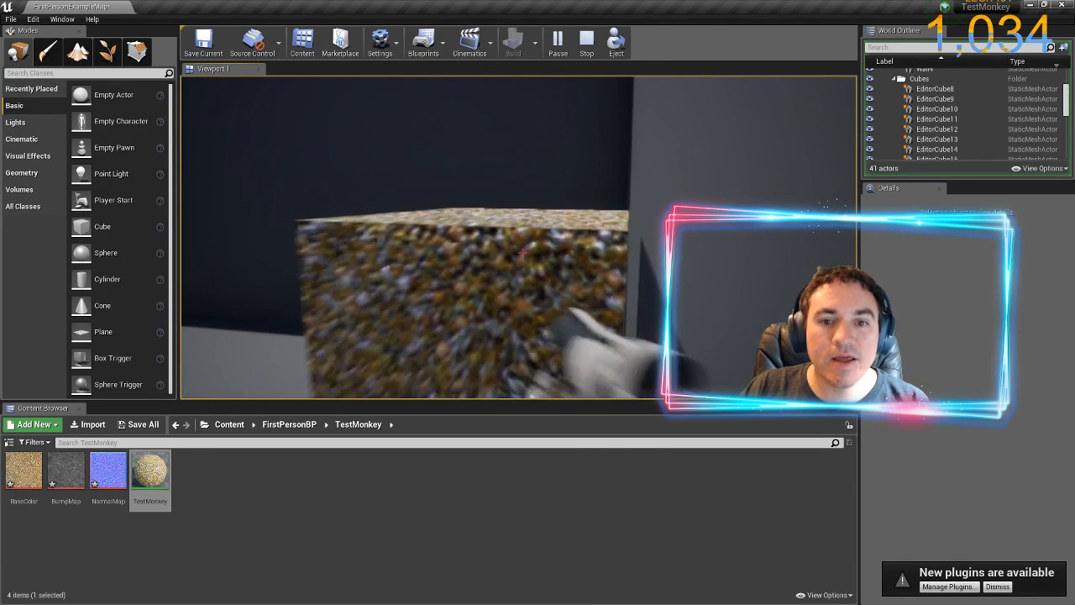
End the play session, switch to ZBrush and turn the cube to face an incompletely painted side
key("s")
key("Escape")
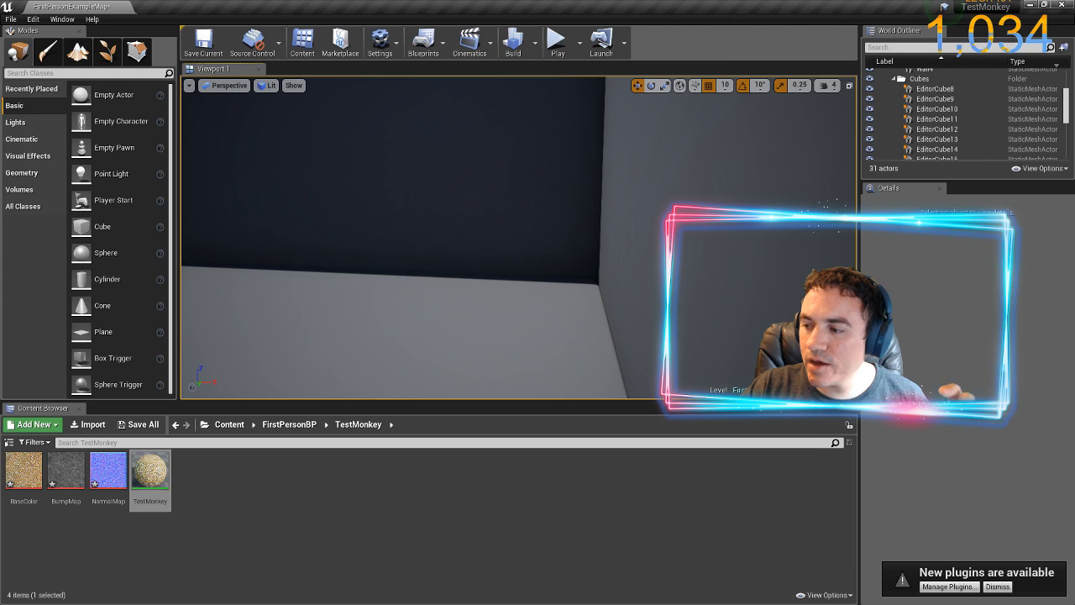
key("alt+Tab")
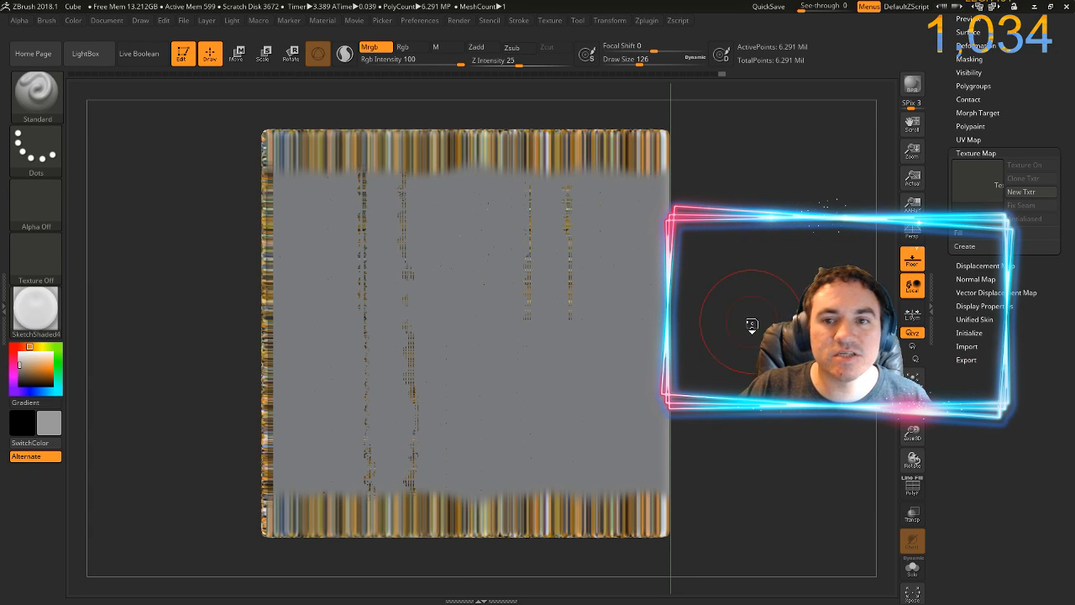
left_click_drag(773, 267, 720, 310)
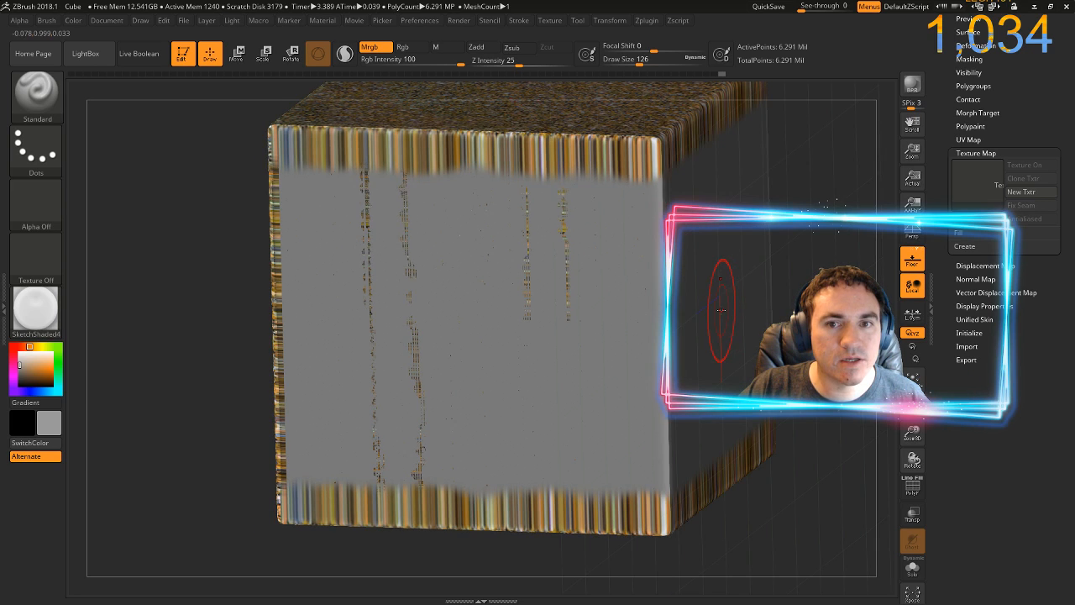
left_click_drag(794, 239, 709, 235)
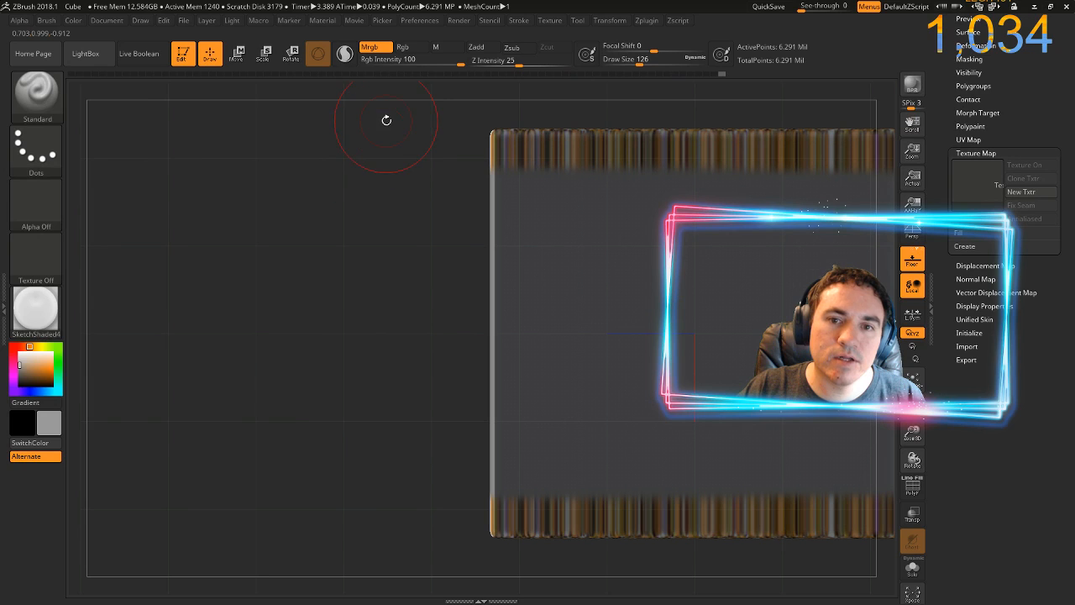
left_click_drag(401, 186, 389, 243)
Bring up the glitter image in Spotlight and paint it over the cube's entire front face
key("shift+z")
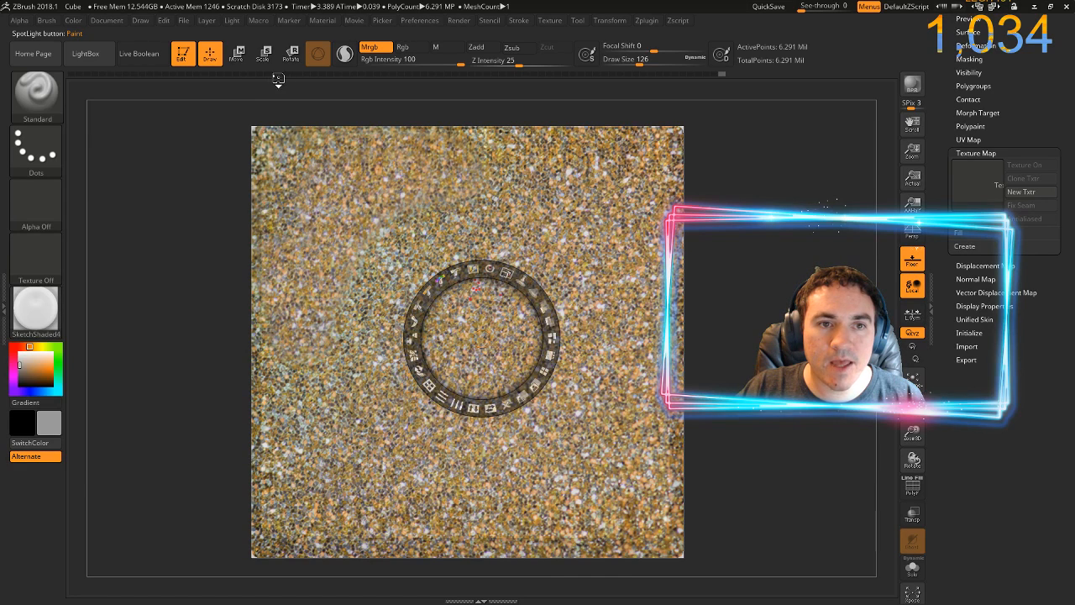
key("z")
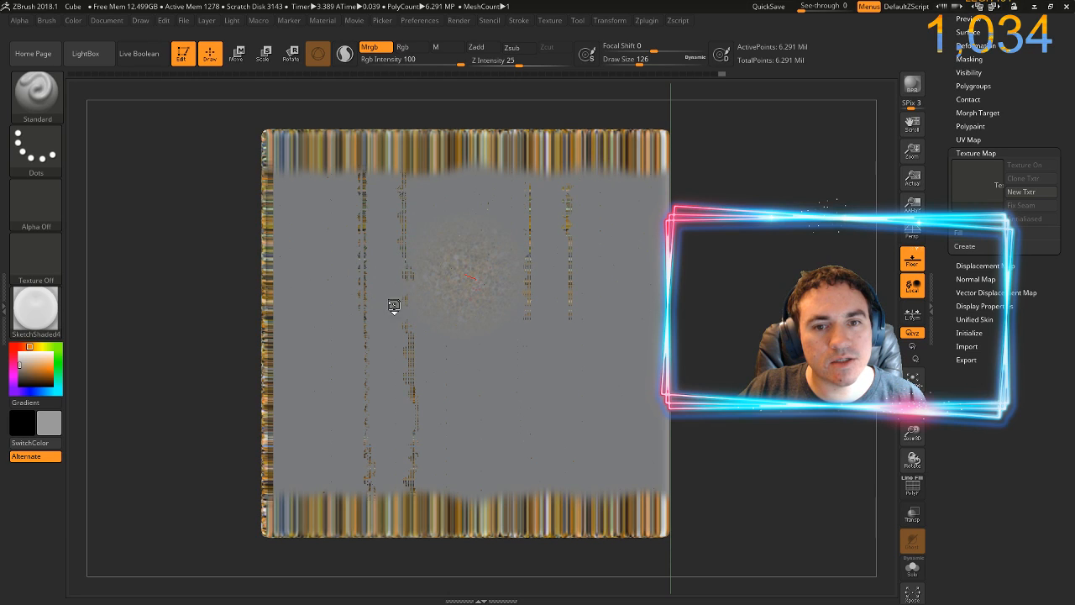
mouse_move(394, 305)
left_mouse_down()
mouse_move(403, 285)
mouse_move(352, 235)
mouse_move(257, 172)
left_mouse_up()
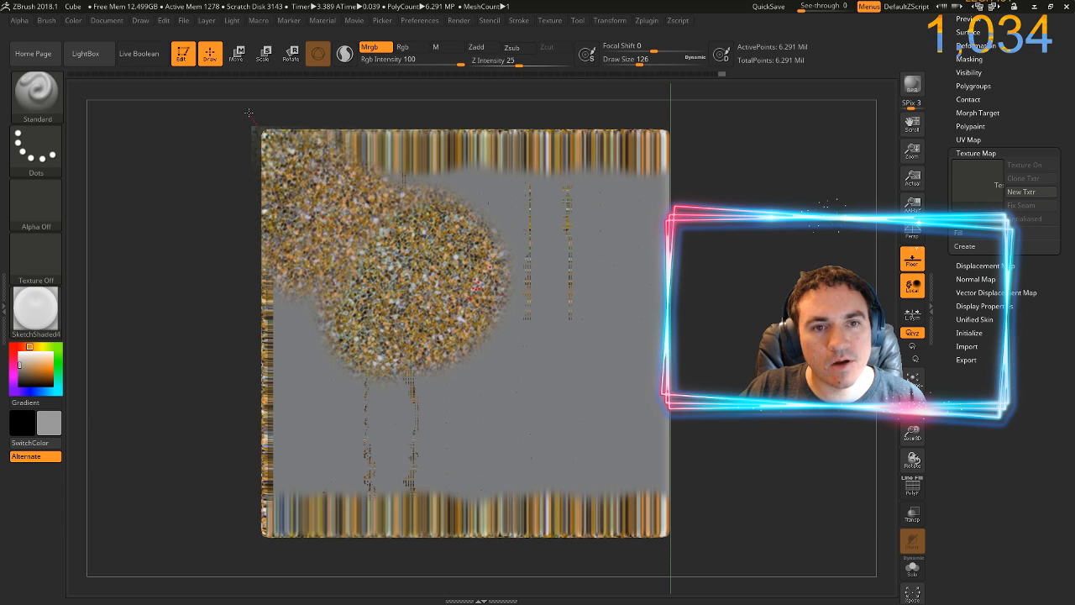
mouse_move(249, 111)
left_mouse_down()
mouse_move(370, 138)
mouse_move(530, 134)
mouse_move(623, 110)
mouse_move(623, 177)
left_mouse_up()
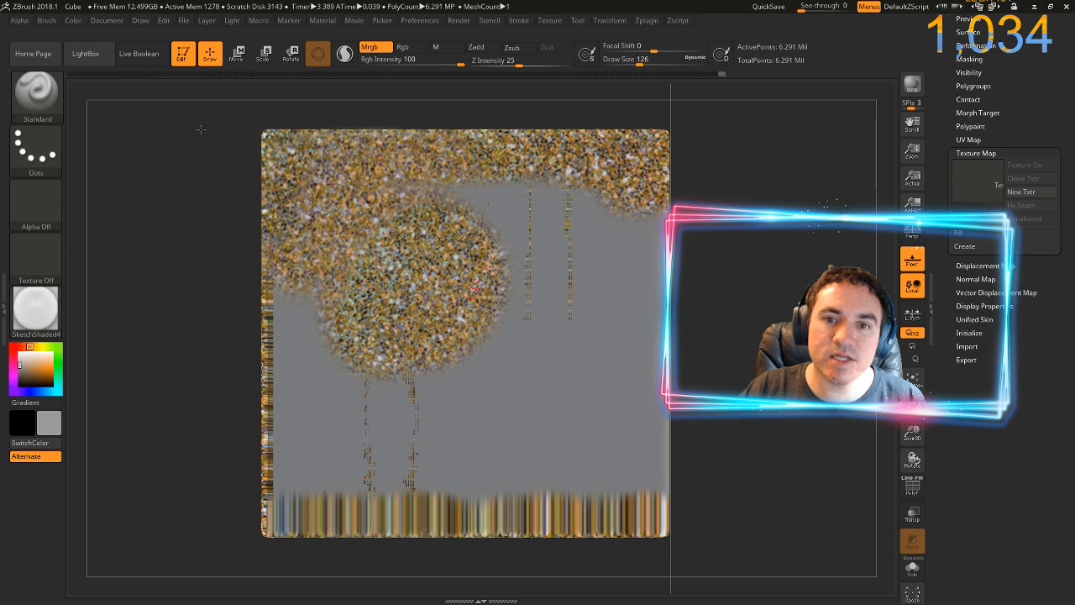
mouse_move(445, 181)
left_mouse_down()
mouse_move(600, 239)
mouse_move(638, 310)
mouse_move(530, 358)
mouse_move(453, 369)
mouse_move(529, 361)
mouse_move(622, 395)
mouse_move(615, 558)
mouse_move(663, 429)
mouse_move(478, 520)
mouse_move(378, 504)
mouse_move(409, 502)
mouse_move(281, 345)
mouse_move(275, 147)
left_mouse_up()
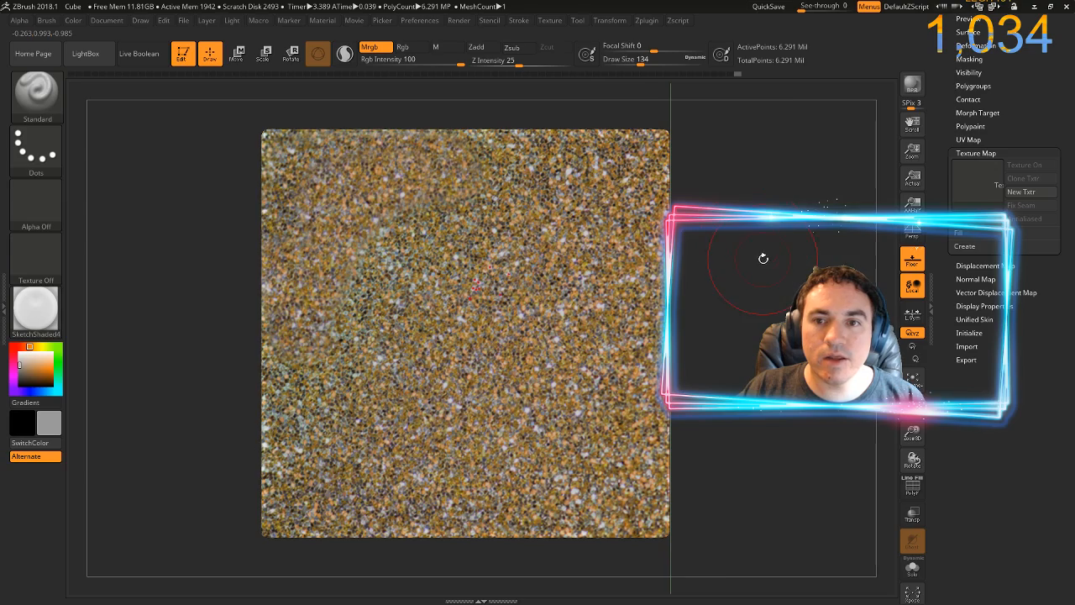
Turn the cube to an adjacent unpainted face, clear the mask, and paint the glitter texture over that face
left_click_drag(763, 258, 599, 259)
key("ctrl")
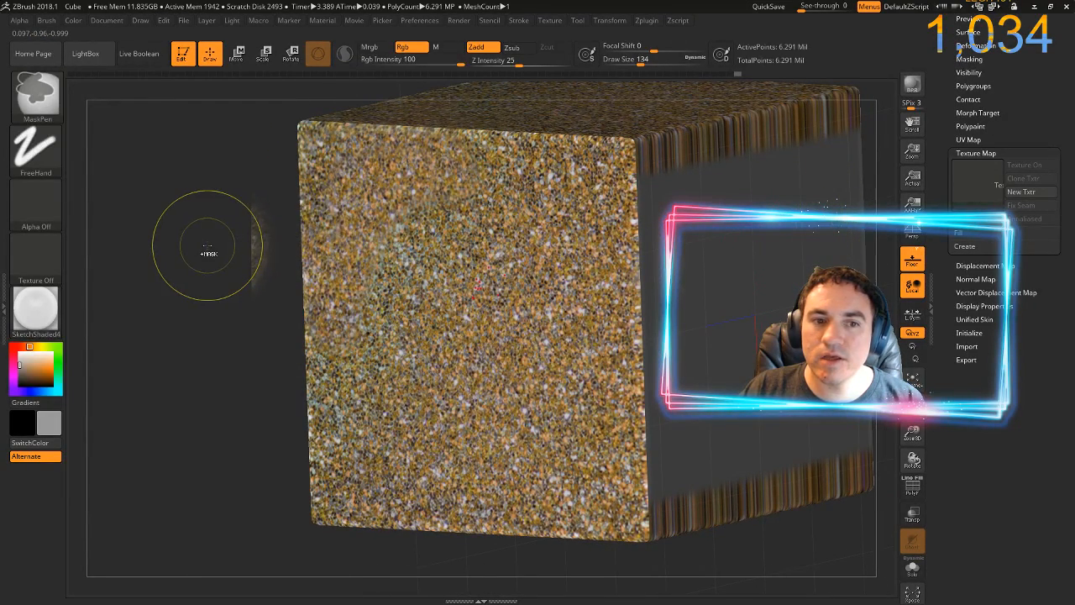
left_click_drag(209, 248, 172, 416)
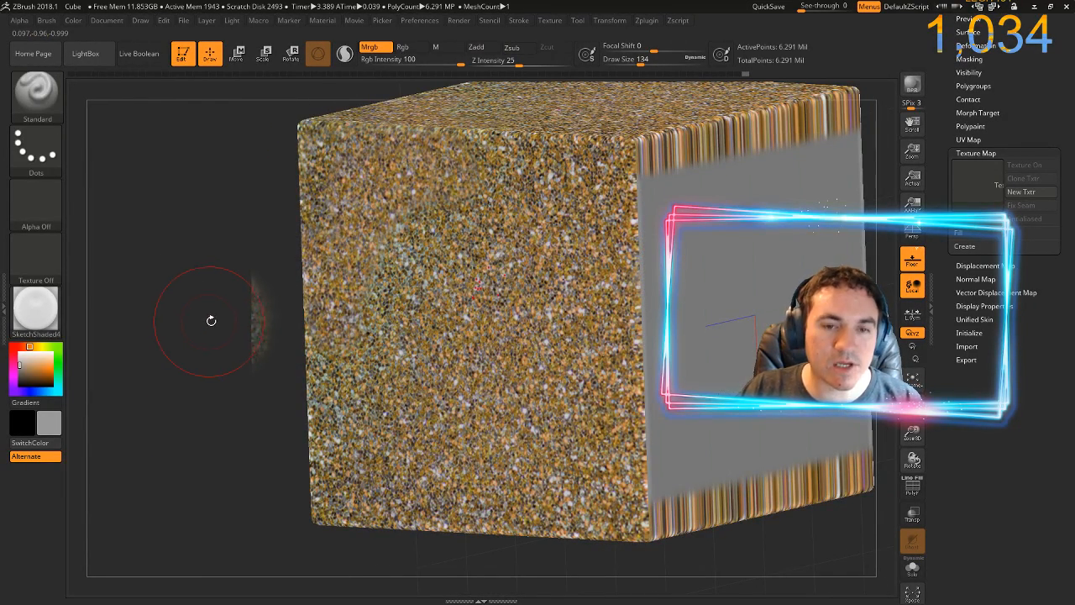
left_click_drag(211, 320, 148, 287)
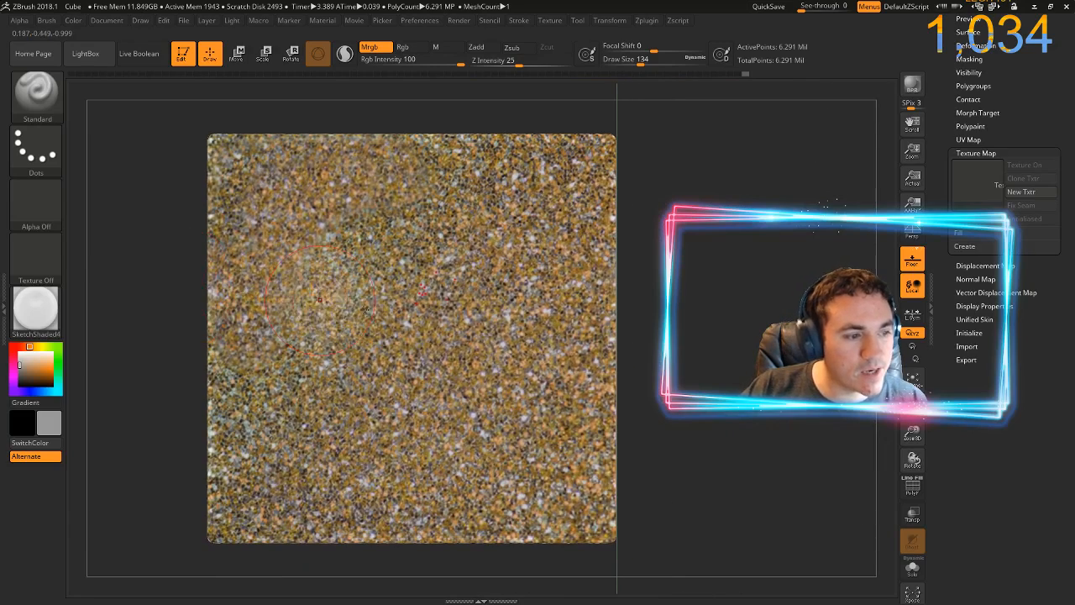
left_click_drag(588, 362, 580, 354)
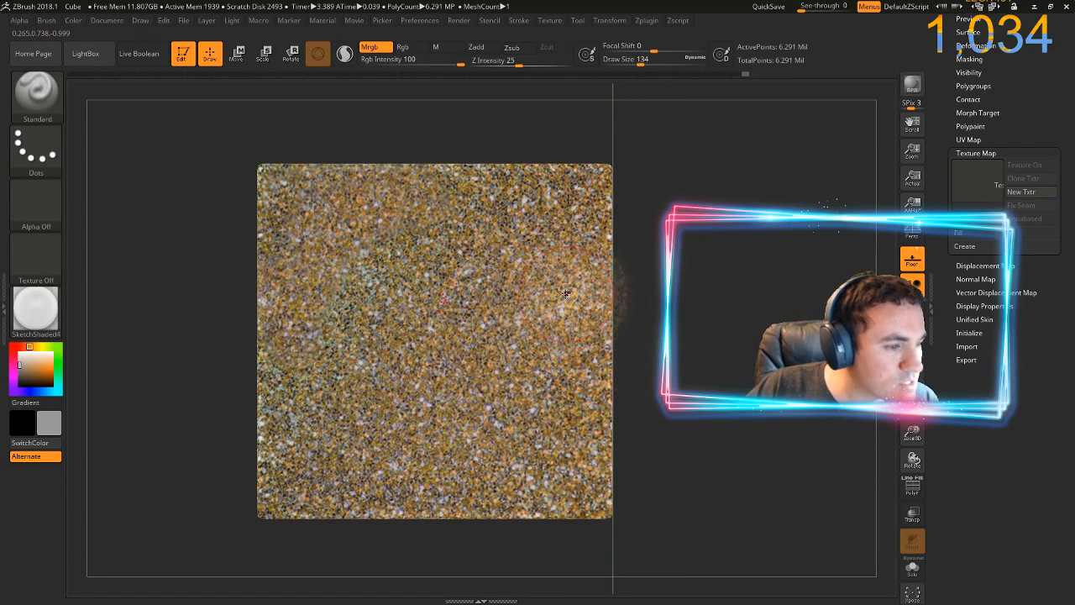
left_click_drag(656, 140, 609, 540)
left_click_drag(766, 434, 404, 315)
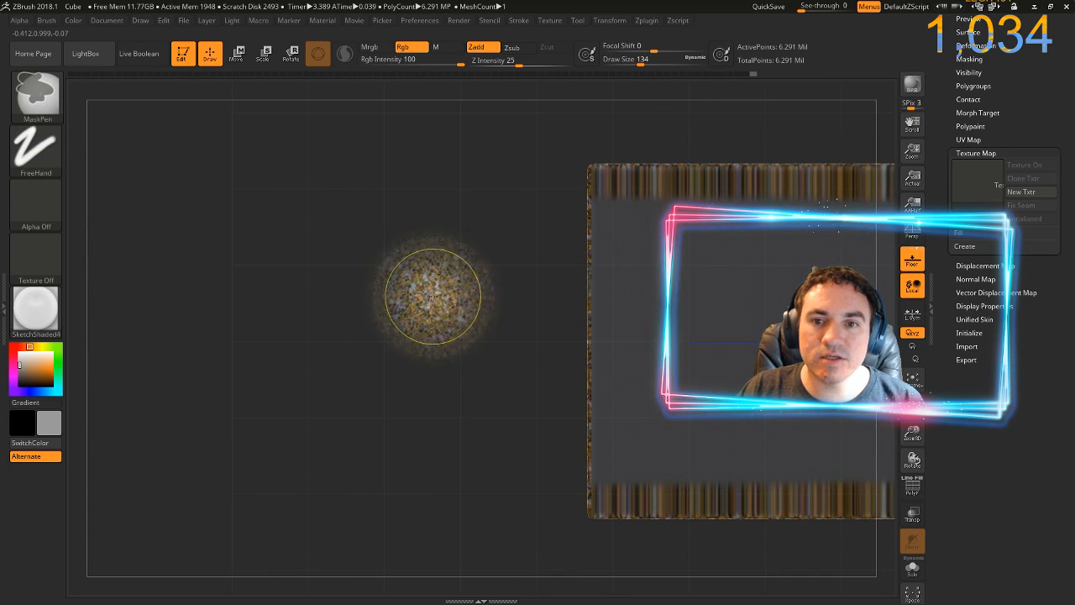
left_click(433, 295, "ctrl")
left_click_drag(481, 307, 132, 304)
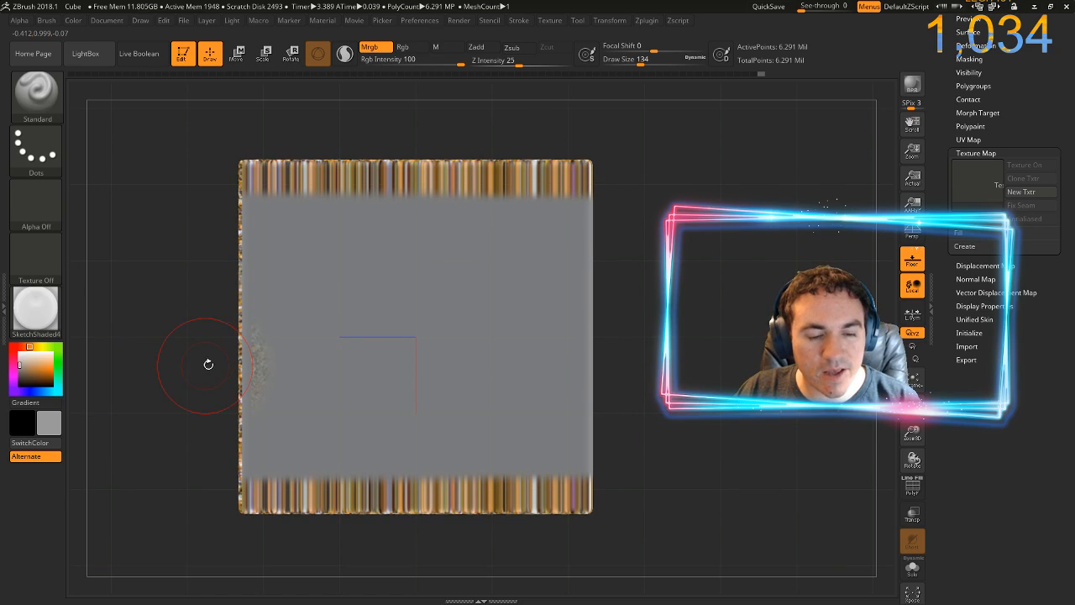
left_click_drag(681, 299, 652, 281)
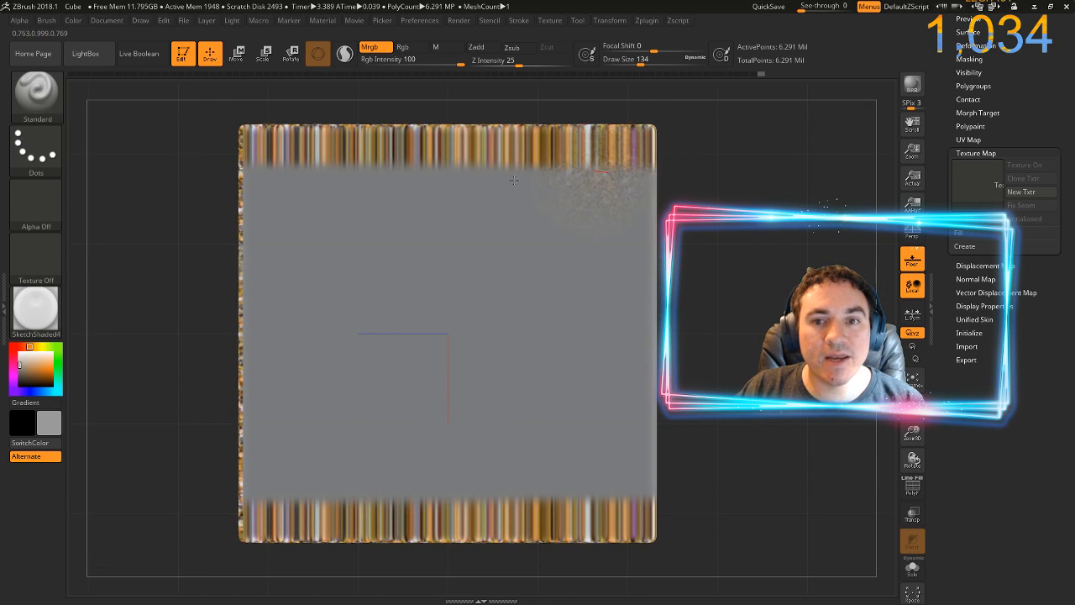
mouse_move(514, 180)
left_mouse_down()
mouse_move(430, 168)
mouse_move(485, 141)
mouse_move(148, 120)
mouse_move(183, 110)
mouse_move(129, 154)
mouse_move(226, 212)
mouse_move(90, 178)
mouse_move(286, 268)
mouse_move(193, 270)
mouse_move(235, 270)
mouse_move(269, 224)
mouse_move(280, 226)
mouse_move(263, 196)
mouse_move(260, 393)
mouse_move(246, 380)
mouse_move(218, 525)
mouse_move(228, 532)
mouse_move(260, 342)
mouse_move(350, 559)
mouse_move(363, 269)
mouse_move(336, 286)
mouse_move(460, 522)
mouse_move(411, 249)
mouse_move(511, 359)
mouse_move(575, 142)
mouse_move(630, 156)
mouse_move(600, 472)
mouse_move(481, 353)
left_mouse_up()
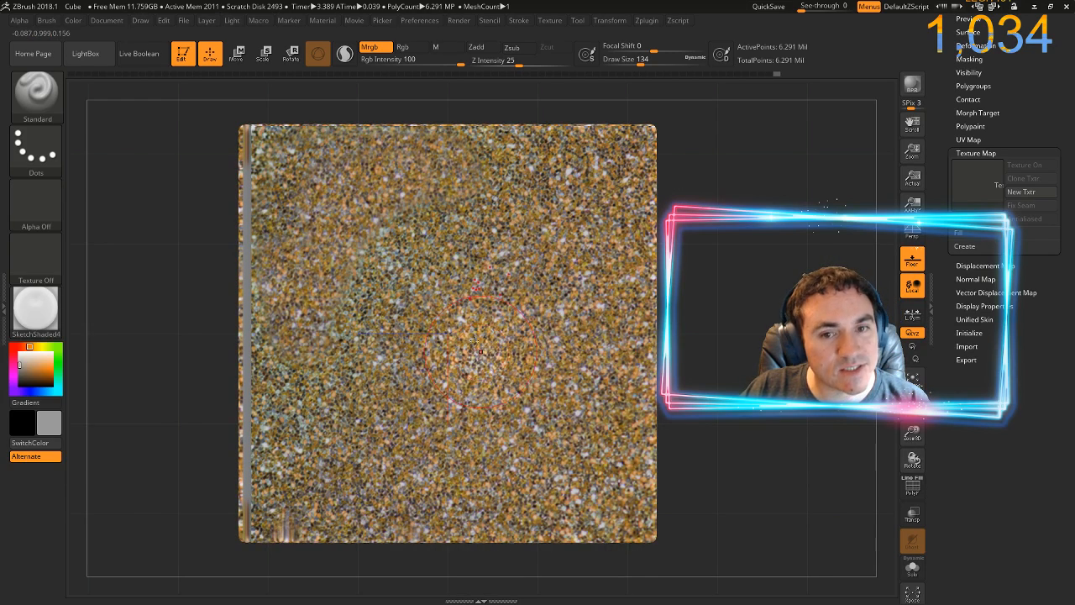
Shift the Spotlight image slightly towards the face's upper left and paint the remaining bare strip along its left edge
key("z")
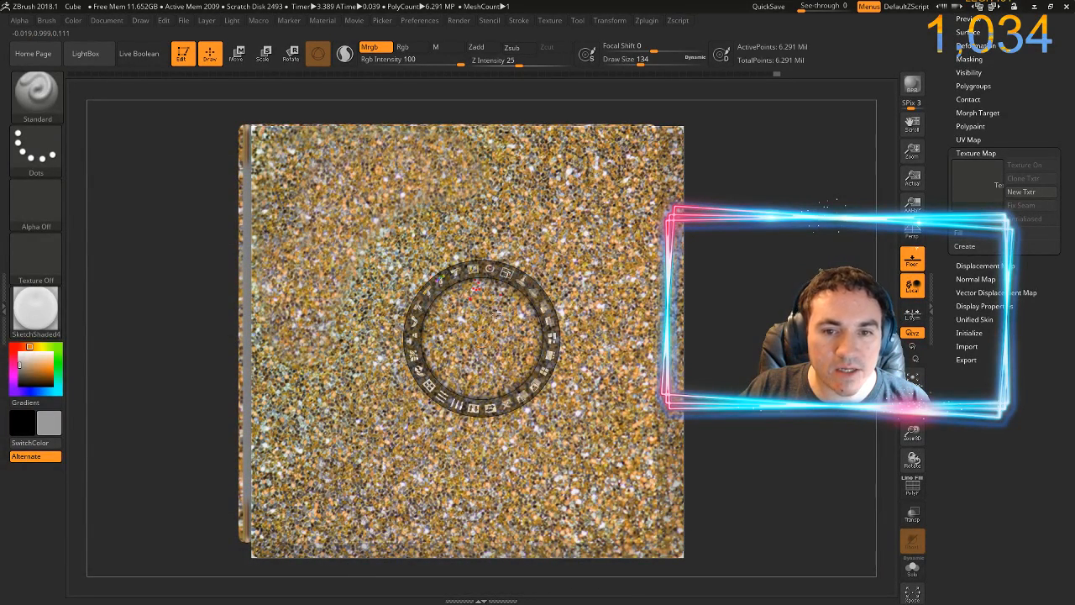
left_click_drag(471, 319, 185, 60)
key("shift+z")
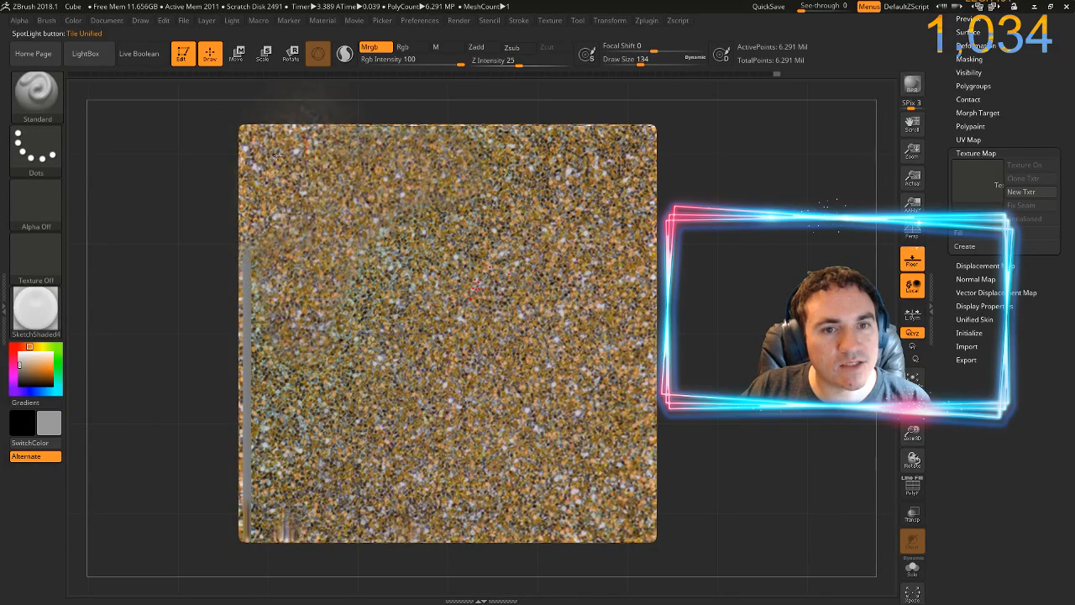
key("shift+z")
left_click_drag(335, 165, 602, 420)
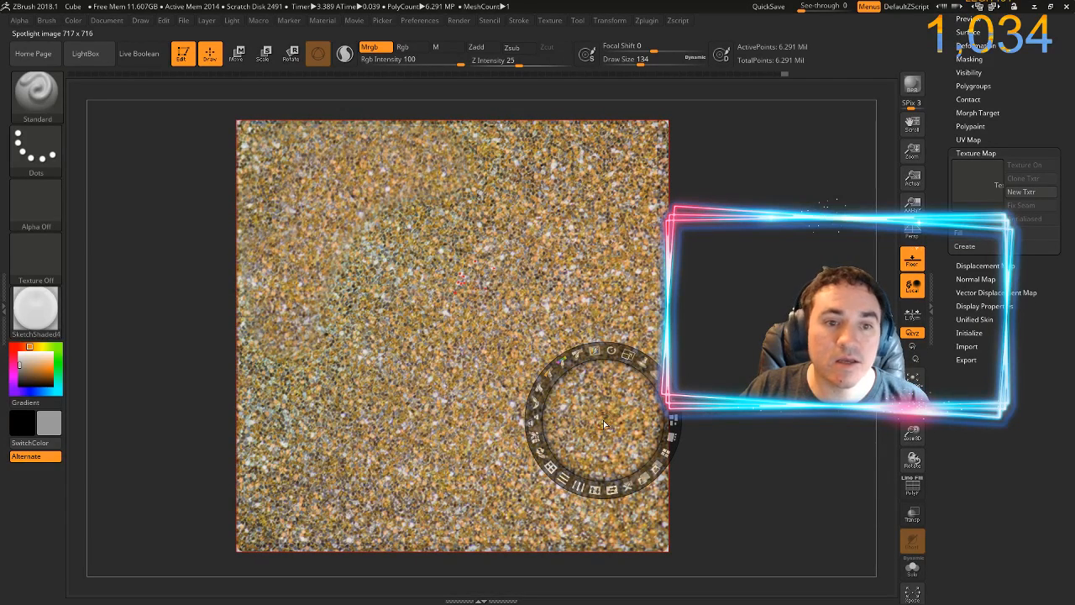
key("z")
mouse_move(329, 352)
left_mouse_down()
mouse_move(316, 370)
mouse_move(274, 269)
mouse_move(275, 179)
left_mouse_up()
left_click_drag(269, 367, 269, 521)
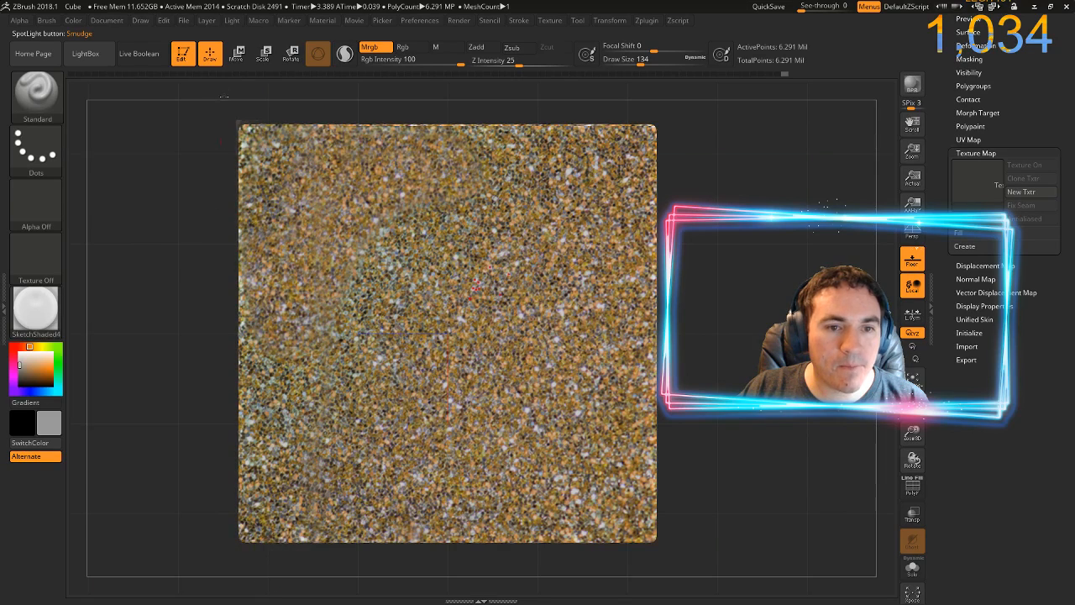
mouse_move(287, 510)
left_mouse_down()
mouse_move(324, 279)
mouse_move(374, 504)
mouse_move(397, 182)
mouse_move(546, 122)
mouse_move(660, 160)
mouse_move(504, 198)
mouse_move(333, 215)
mouse_move(626, 256)
mouse_move(420, 314)
mouse_move(579, 352)
mouse_move(639, 286)
mouse_move(416, 395)
mouse_move(629, 390)
left_mouse_up()
mouse_move(428, 449)
left_mouse_down()
mouse_move(645, 449)
mouse_move(521, 531)
mouse_move(391, 543)
left_mouse_up()
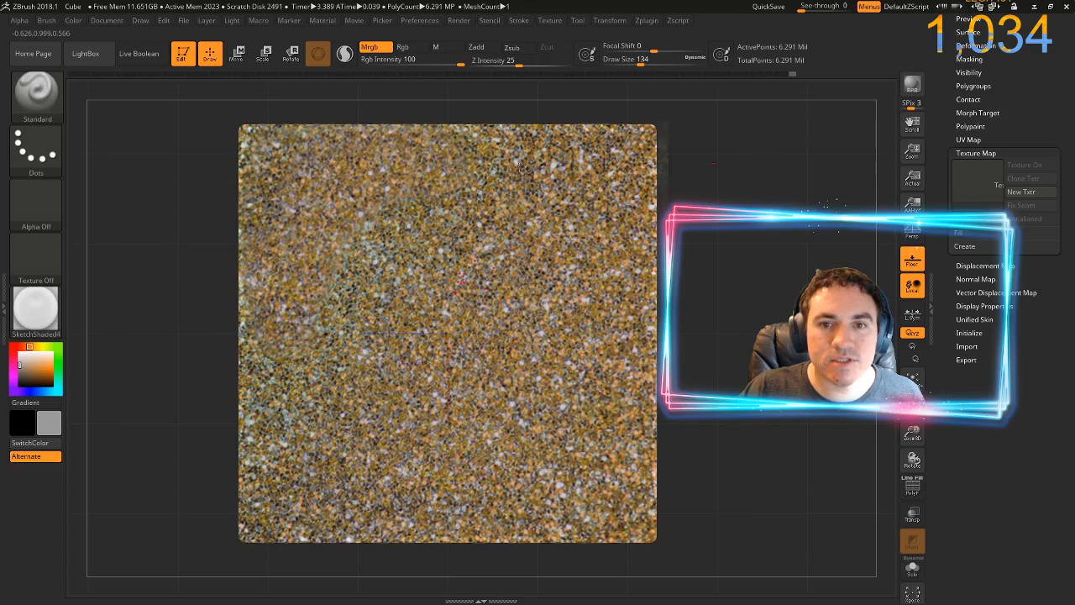
Mask rectangular areas along the right edge of a painted face and clear the masks again
mouse_move(725, 291)
left_mouse_down()
mouse_move(666, 296)
mouse_move(726, 290)
left_mouse_up()
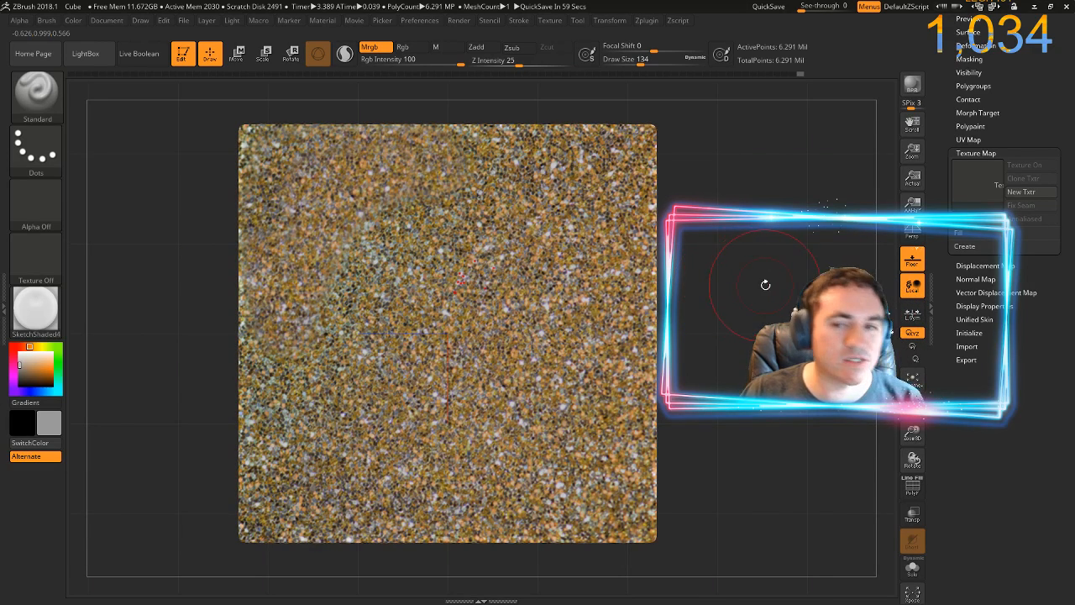
mouse_move(747, 191)
left_mouse_down()
mouse_move(525, 203)
mouse_move(344, 313)
left_mouse_up()
key("ctrl")
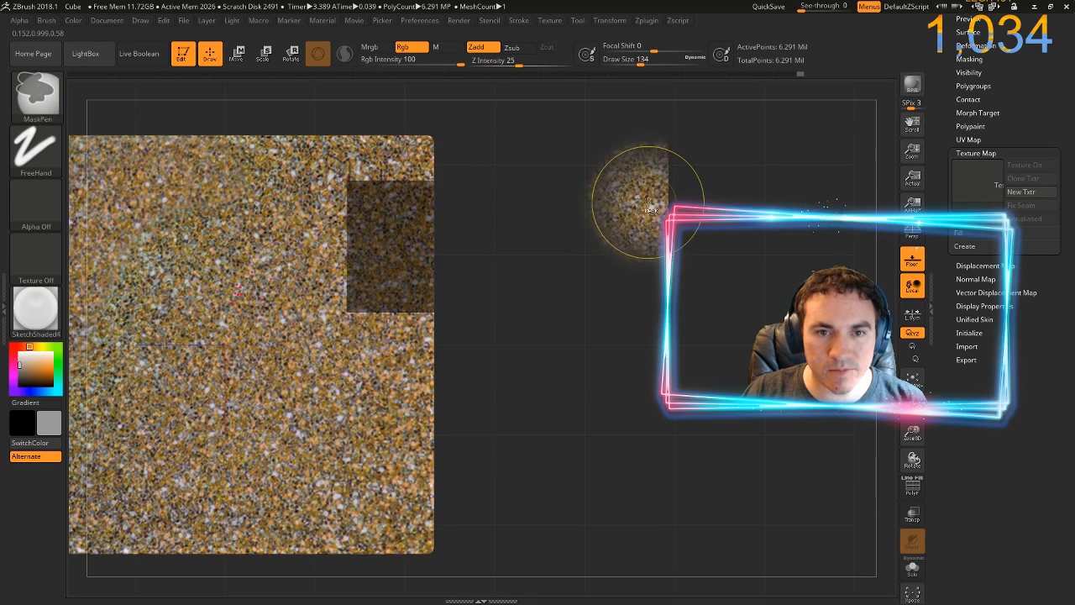
left_click_drag(603, 234, 667, 493)
mouse_move(636, 367)
left_mouse_down()
mouse_move(626, 382)
mouse_move(504, 370)
mouse_move(630, 380)
left_mouse_up()
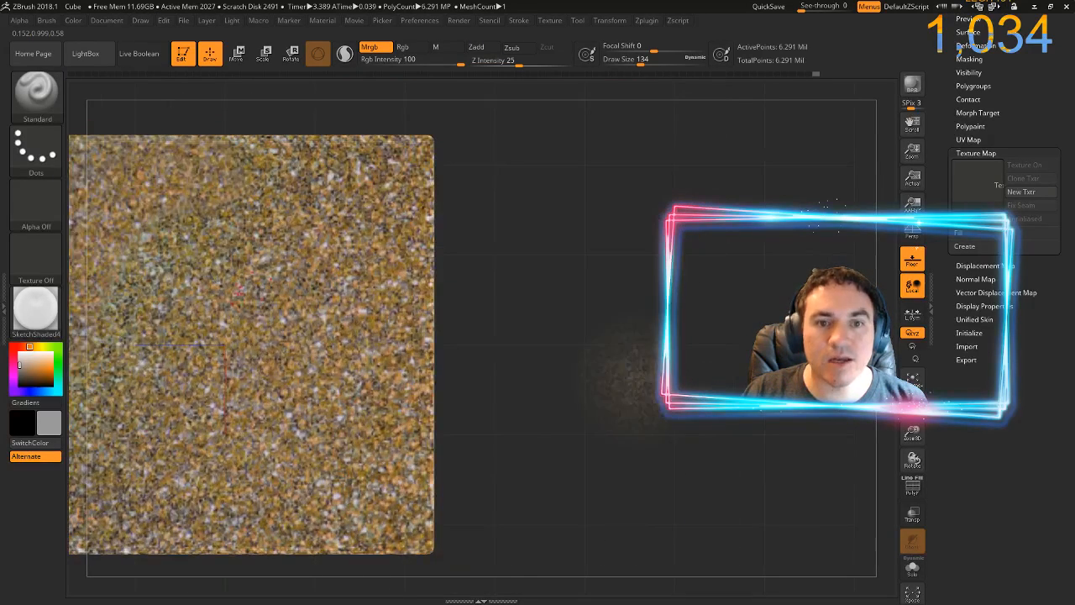
key("ctrl")
mouse_move(514, 126)
left_mouse_down()
mouse_move(473, 209)
mouse_move(463, 355)
left_mouse_up()
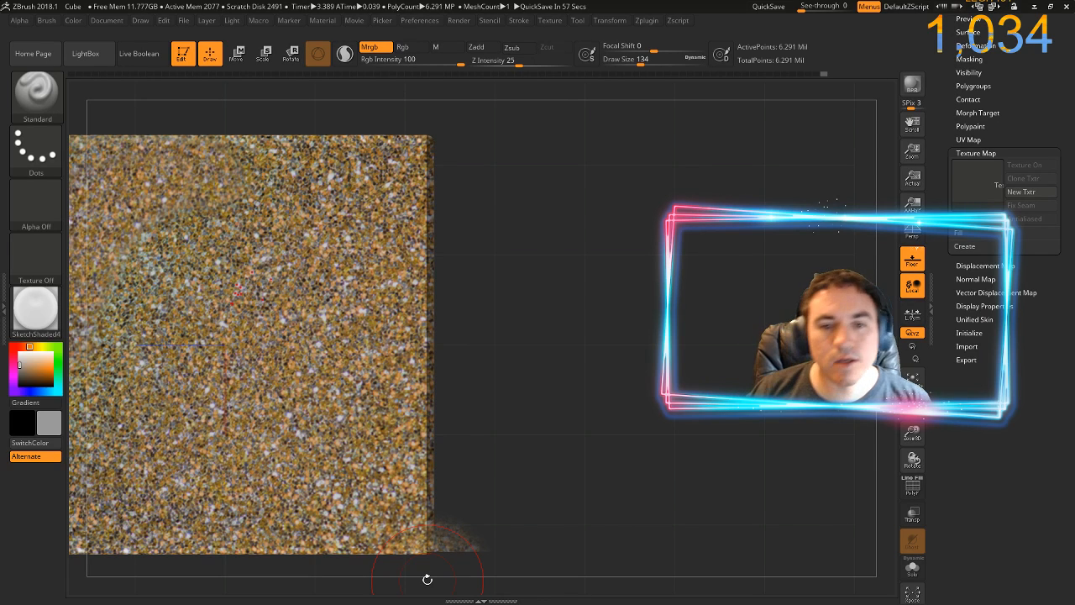
left_click(571, 426, "ctrl")
left_click_drag(621, 428, 731, 338)
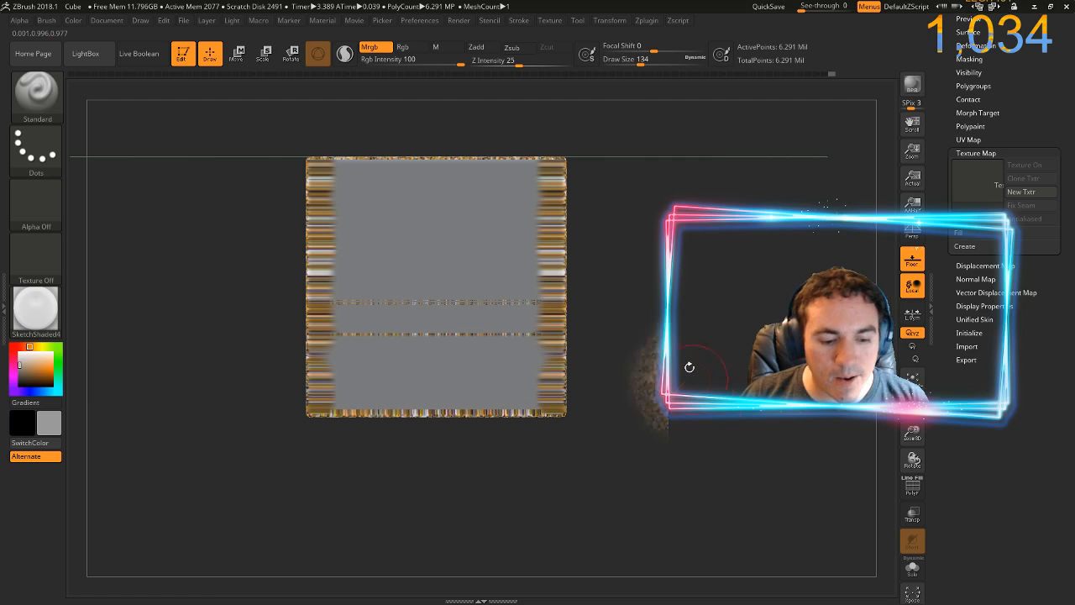
Show the glitter image in Spotlight, then squash and tilt it below the cube's next unpainted face
left_click_drag(632, 306, 666, 351)
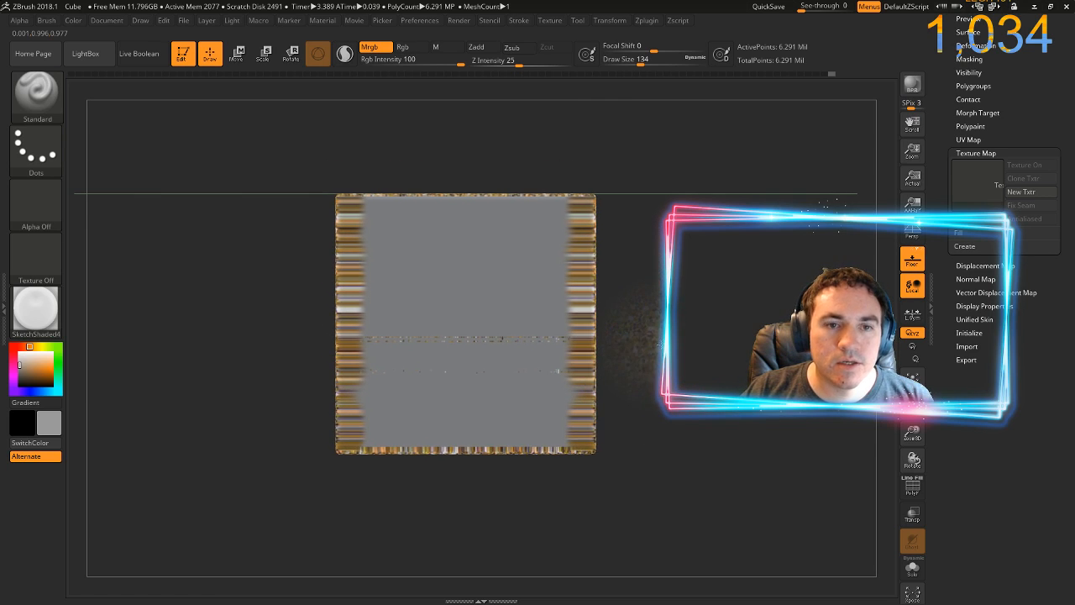
left_click_drag(643, 308, 746, 368)
left_click_drag(797, 464, 606, 348)
key("shift+z")
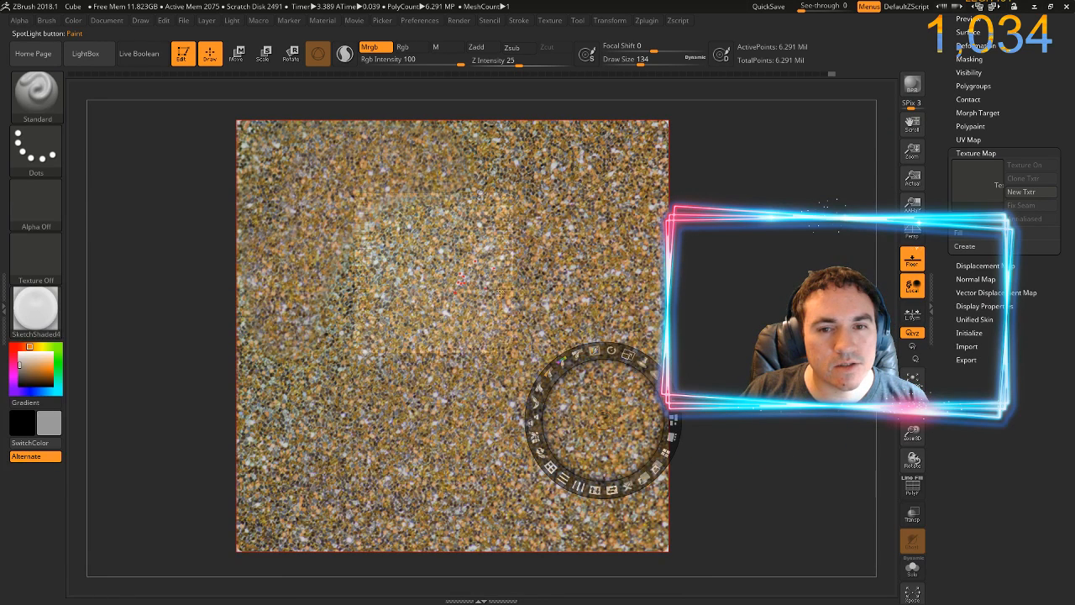
key("z")
mouse_move(636, 260)
left_mouse_down()
mouse_move(698, 310)
mouse_move(660, 291)
mouse_move(803, 358)
mouse_move(760, 326)
mouse_move(781, 356)
mouse_move(713, 314)
mouse_move(629, 305)
mouse_move(561, 422)
mouse_move(578, 366)
mouse_move(556, 388)
left_mouse_up()
key("z")
key("z")
key("z")
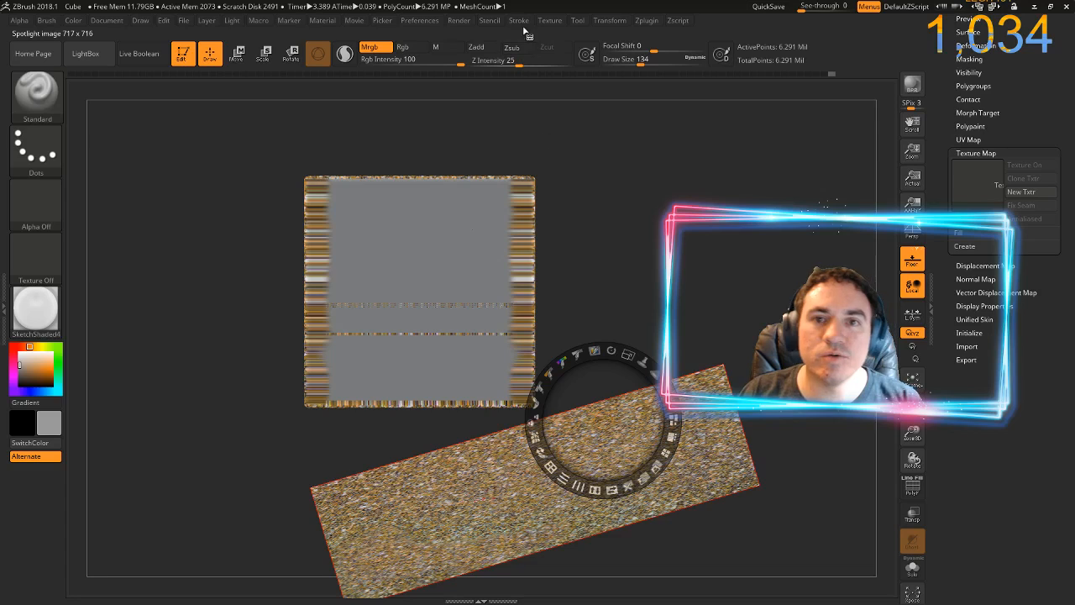
Import the glitter texture again for use in Spotlight and close the LightBox browser
left_click(549, 21)
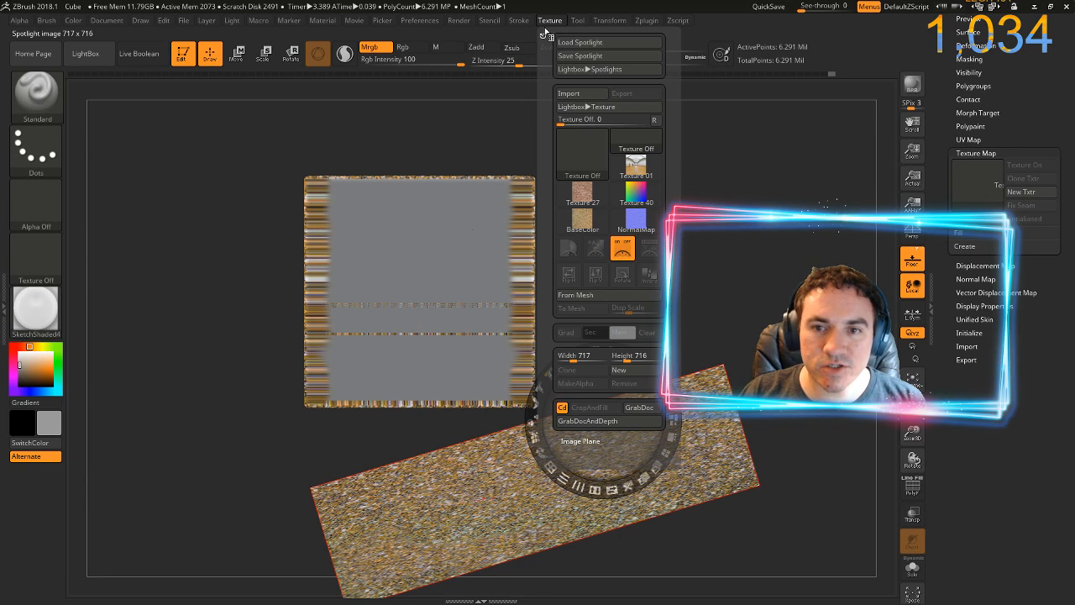
left_click(587, 97)
double_click(133, 110)
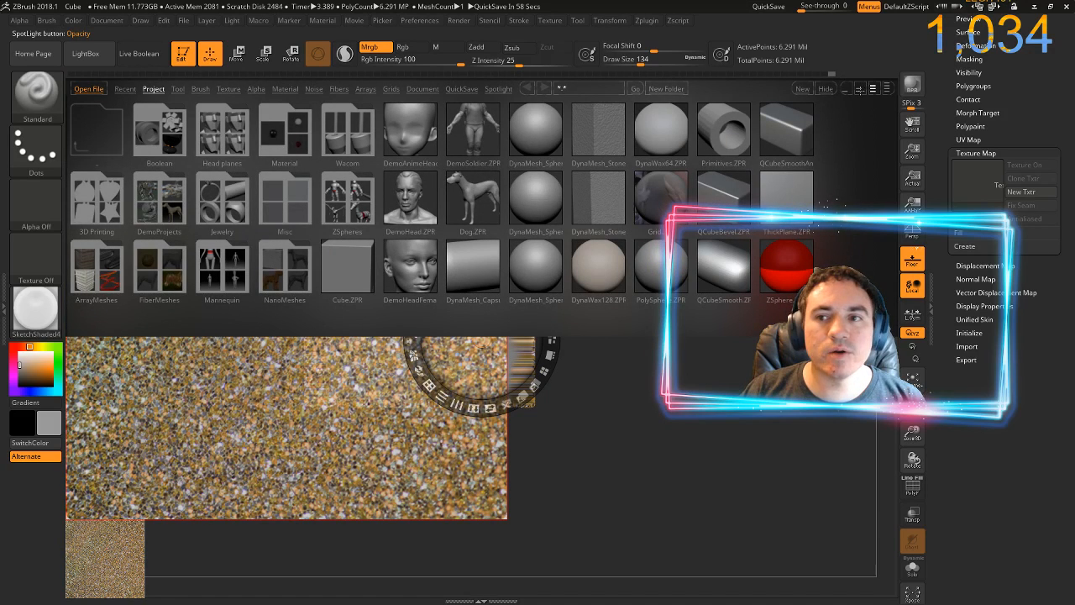
key("comma")
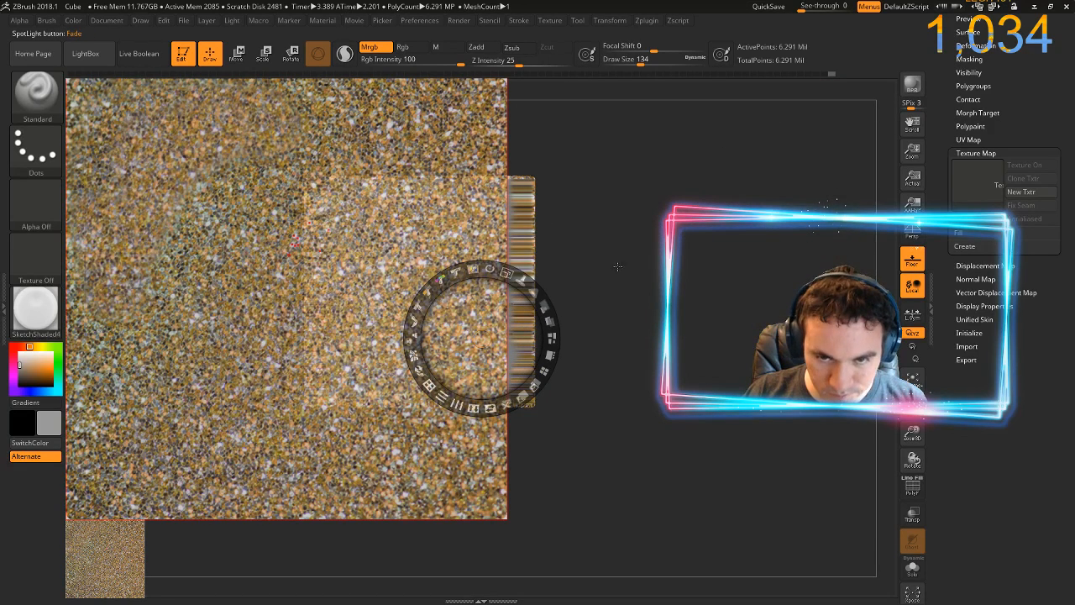
Enlarge the view of the unpainted face, place the Spotlight glitter image over it and switch to painting
key("shift+z")
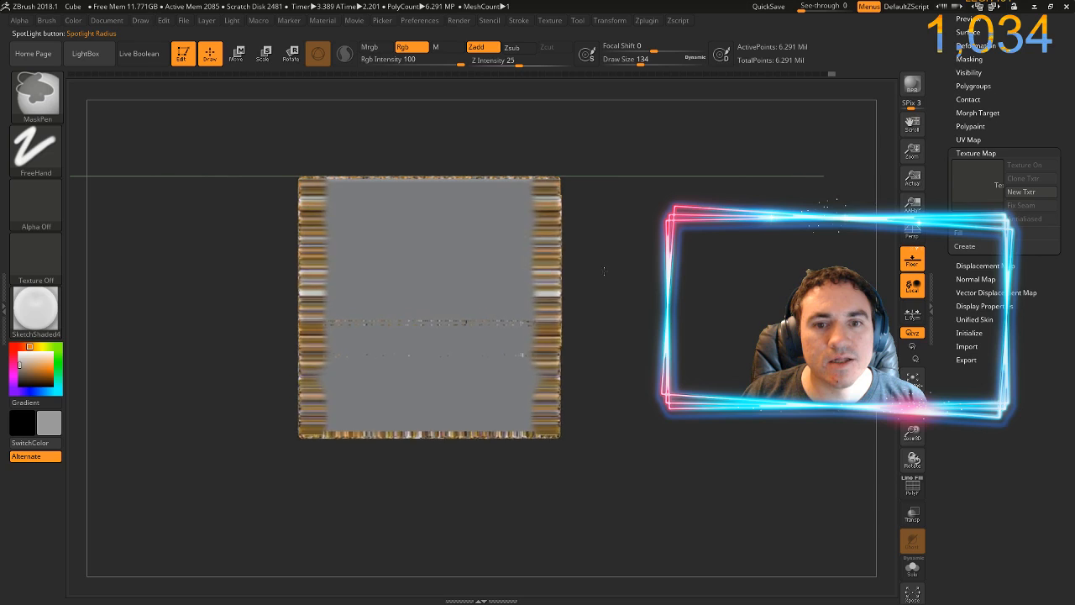
left_click_drag(624, 283, 665, 321)
left_click_drag(752, 383, 694, 365)
key("shift+z")
left_click_drag(386, 226, 498, 272)
mouse_move(522, 207)
left_mouse_down()
mouse_move(503, 205)
mouse_move(504, 252)
mouse_move(506, 217)
mouse_move(518, 221)
left_mouse_up()
key("z")
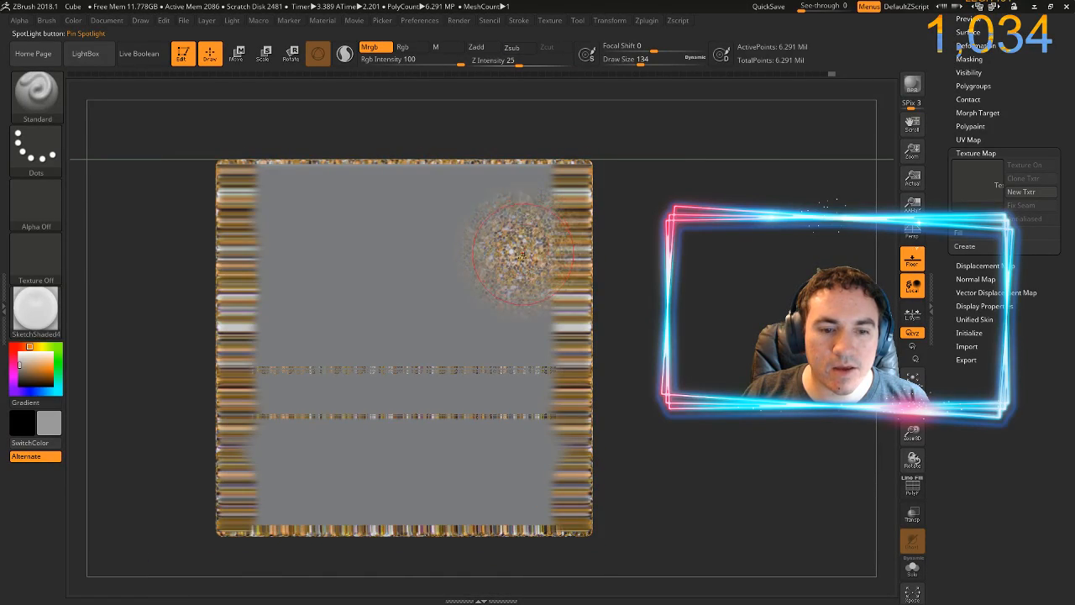
Paint the Spotlight glitter image over the whole unpainted cube face
key("z")
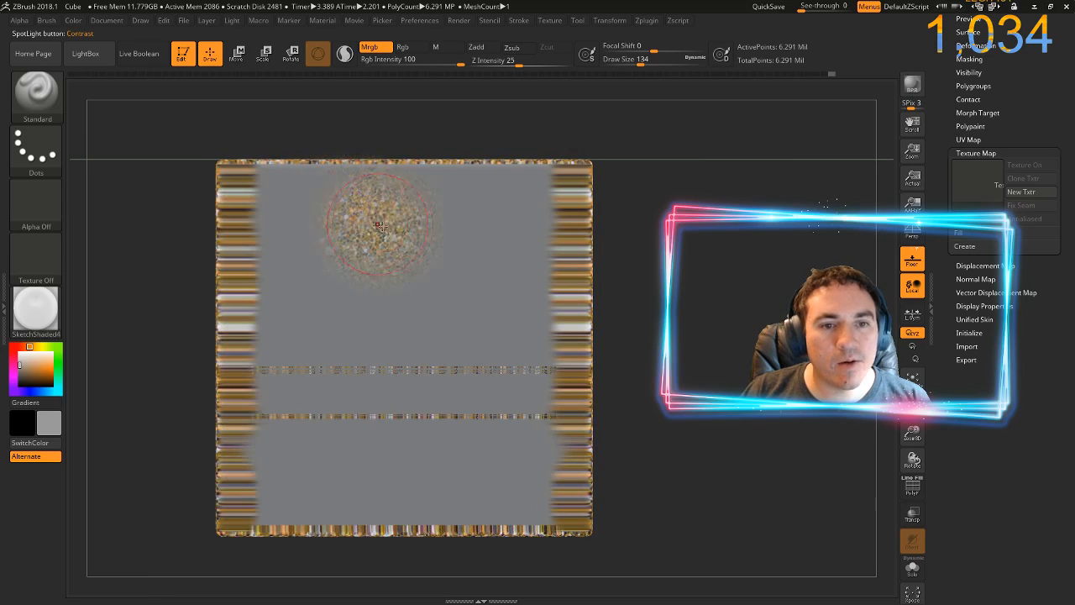
key("z")
mouse_move(292, 247)
left_mouse_down()
mouse_move(252, 181)
mouse_move(231, 172)
mouse_move(407, 156)
left_mouse_up()
mouse_move(332, 168)
left_mouse_down()
mouse_move(588, 193)
mouse_move(244, 240)
mouse_move(512, 261)
mouse_move(584, 249)
mouse_move(230, 352)
mouse_move(252, 534)
mouse_move(245, 409)
mouse_move(319, 437)
mouse_move(357, 471)
mouse_move(369, 403)
mouse_move(382, 489)
mouse_move(441, 361)
mouse_move(462, 437)
mouse_move(504, 302)
mouse_move(546, 504)
left_mouse_up()
mouse_move(542, 369)
left_mouse_down()
mouse_move(562, 420)
mouse_move(588, 378)
mouse_move(518, 417)
left_mouse_up()
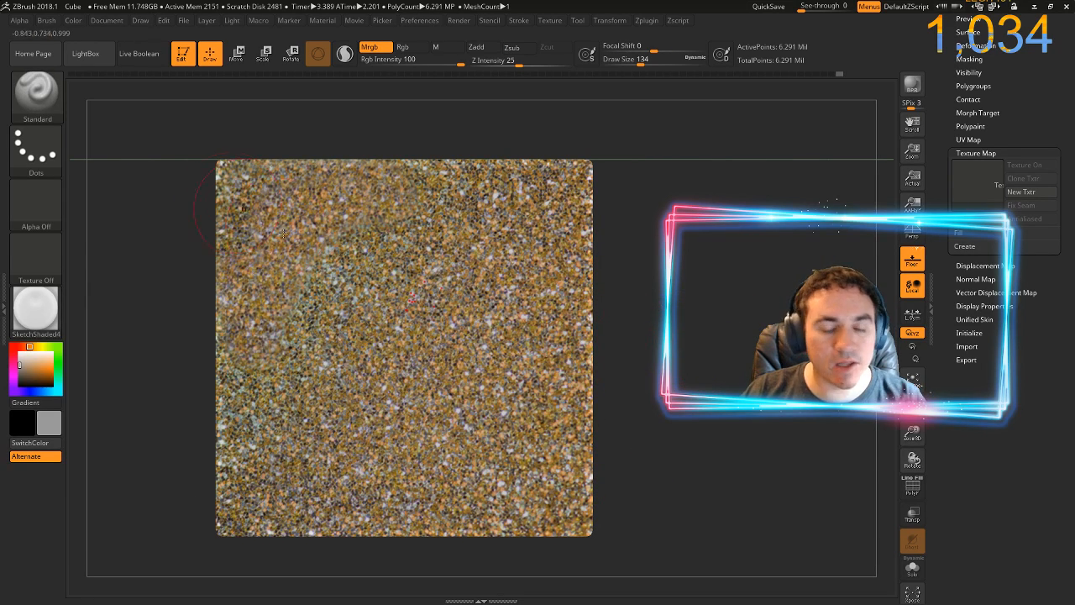
Examine the glitter-painted cube from several angles, including a close-up of the seam where its faces meet
mouse_move(655, 281)
left_mouse_down()
mouse_move(471, 275)
mouse_move(388, 285)
left_mouse_up()
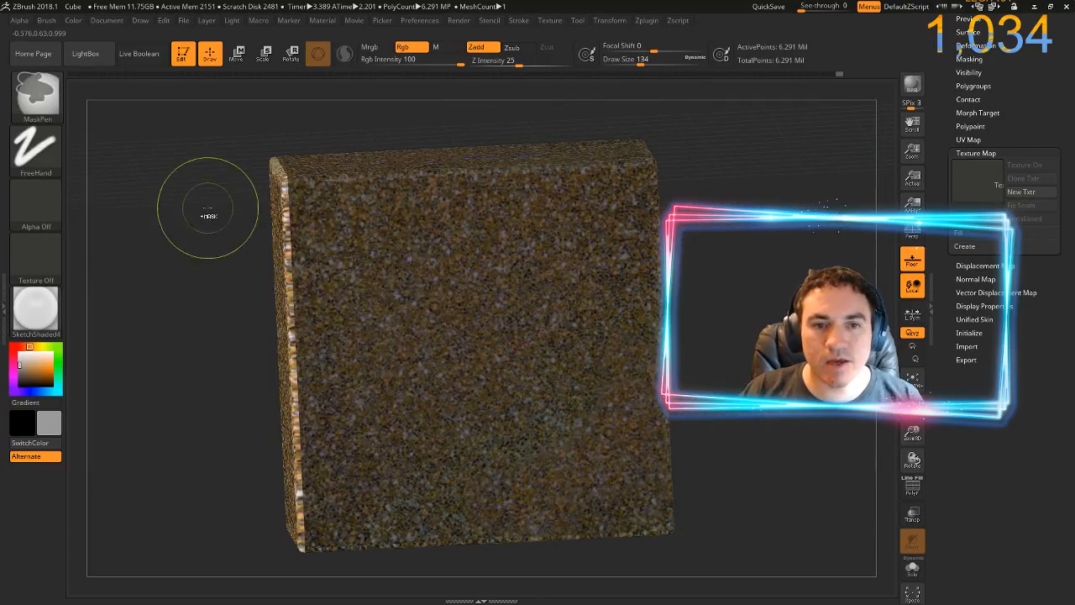
left_click_drag(203, 214, 178, 331)
mouse_move(207, 403)
left_mouse_down()
mouse_move(160, 315)
mouse_move(214, 288)
mouse_move(211, 163)
mouse_move(199, 177)
mouse_move(192, 280)
mouse_move(199, 246)
mouse_move(620, 111)
left_mouse_up()
left_click_drag(719, 159, 636, 118)
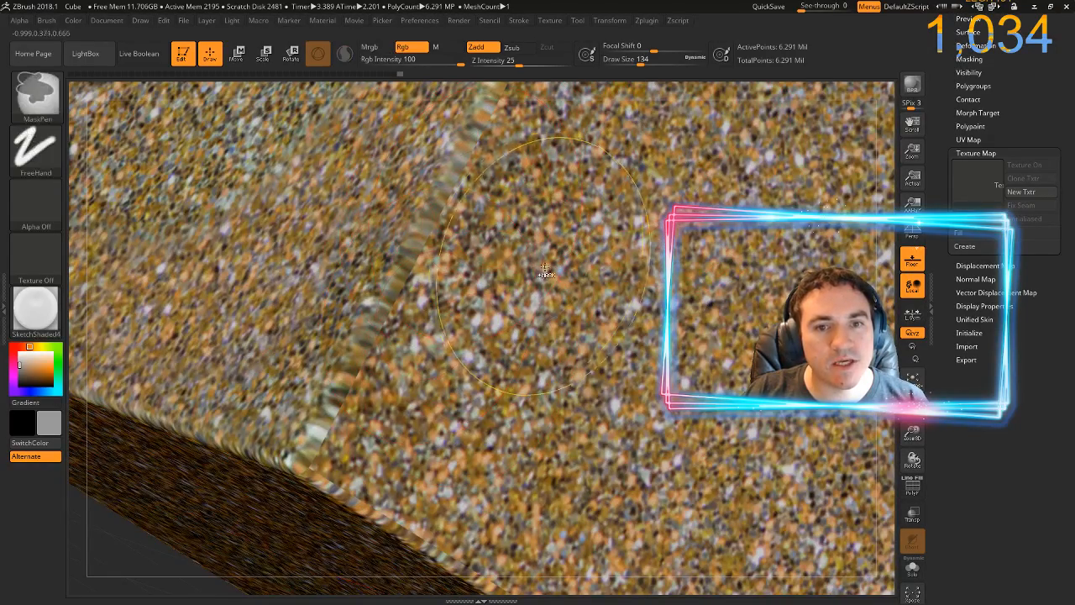
mouse_move(529, 140)
left_mouse_down()
mouse_move(285, 446)
mouse_move(243, 278)
left_mouse_up()
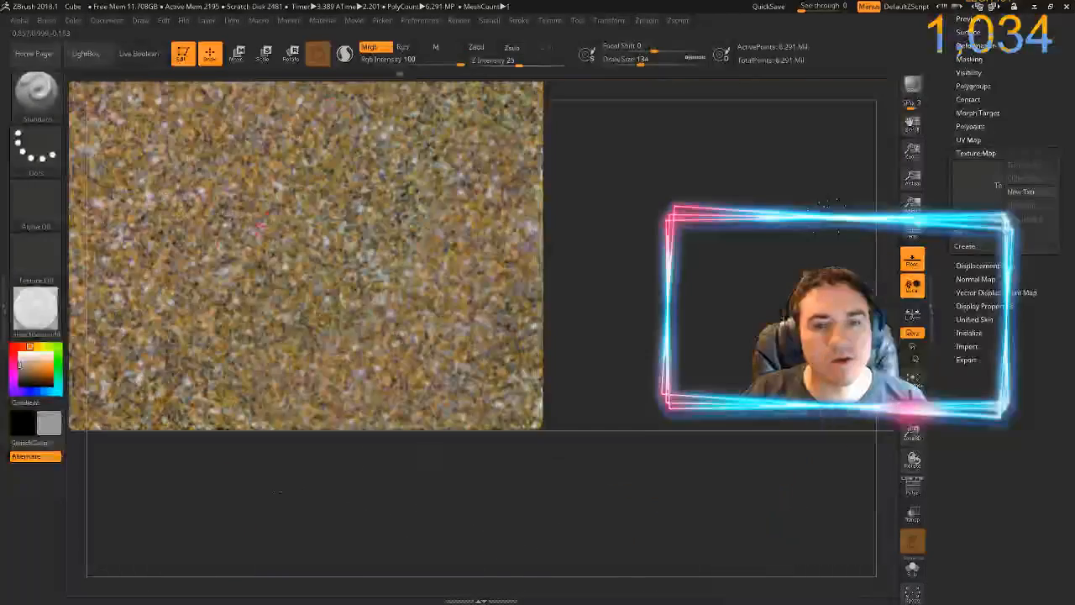
left_click_drag(504, 143, 671, 376)
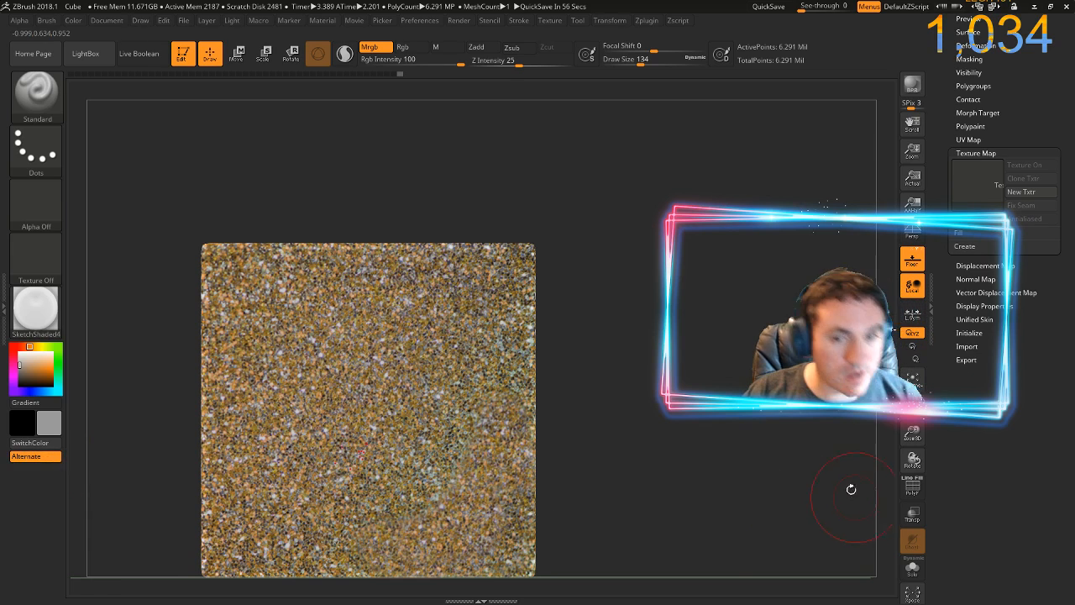
left_click_drag(646, 356, 587, 164)
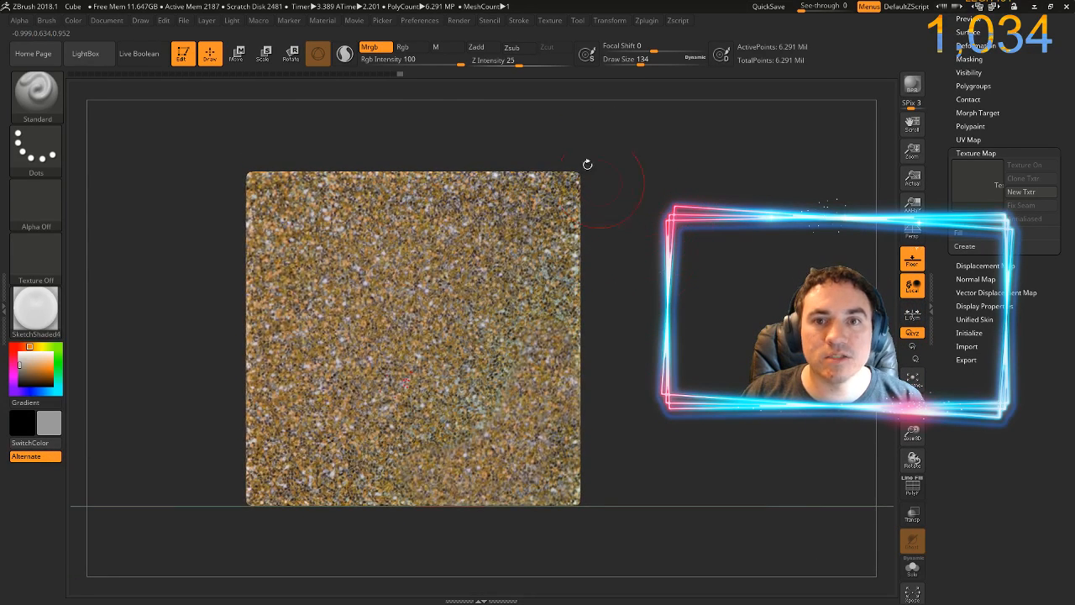
Add the rainbow gradient Texture 40 to Spotlight, place it over the glitter face and switch to painting
left_click(550, 21)
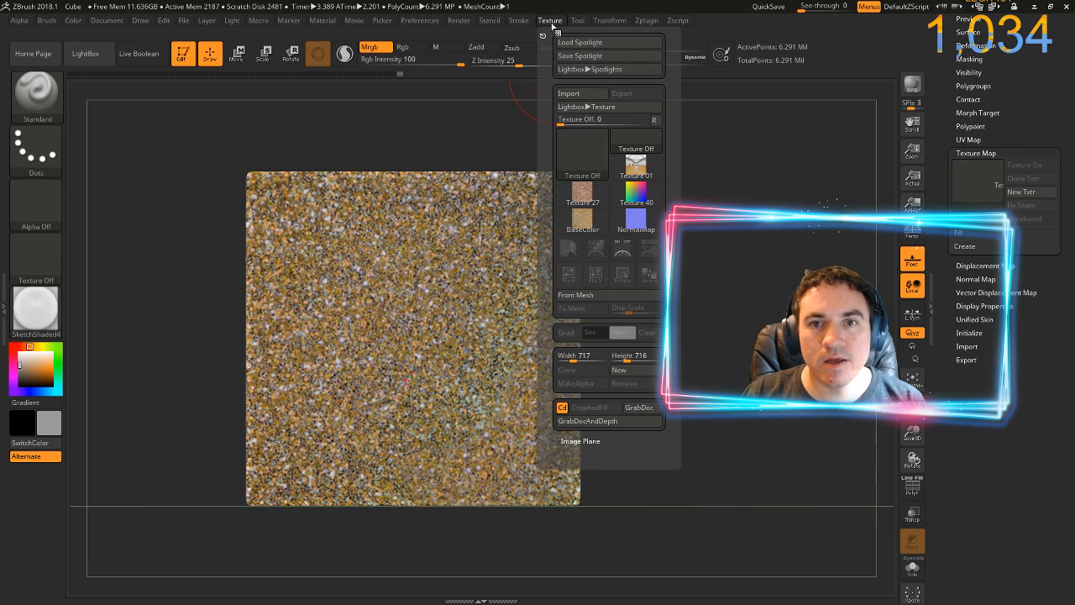
left_click(626, 195)
mouse_move(626, 196)
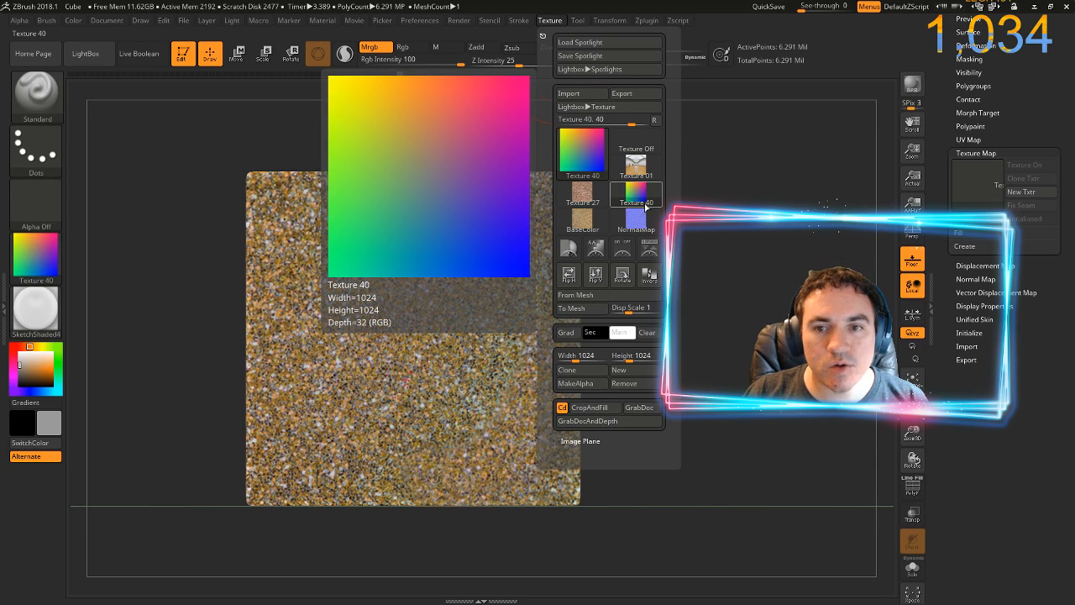
left_click(622, 248)
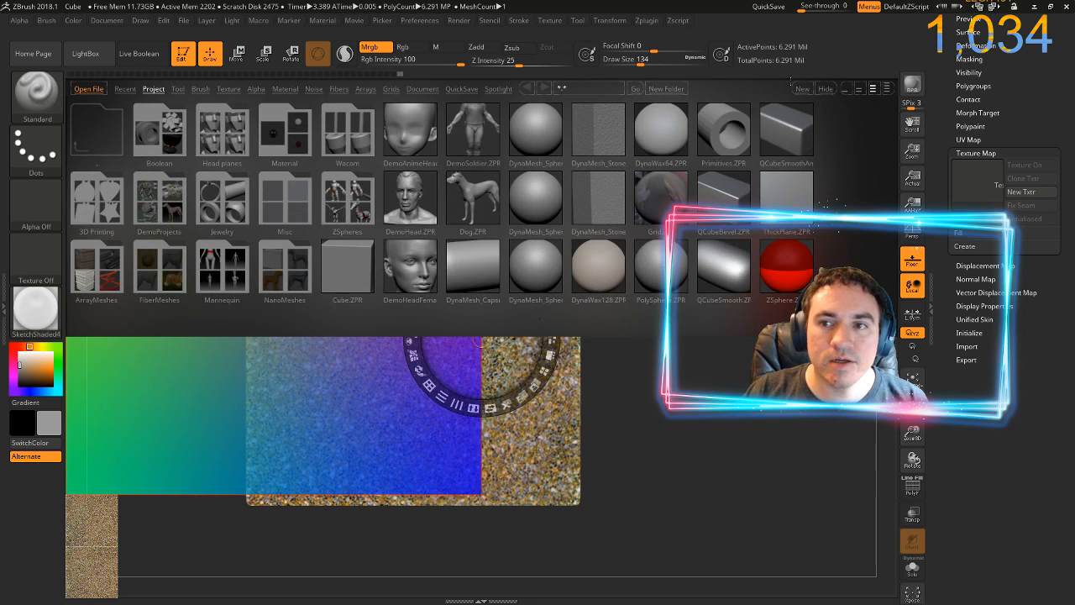
key("comma")
left_click_drag(369, 215, 463, 234)
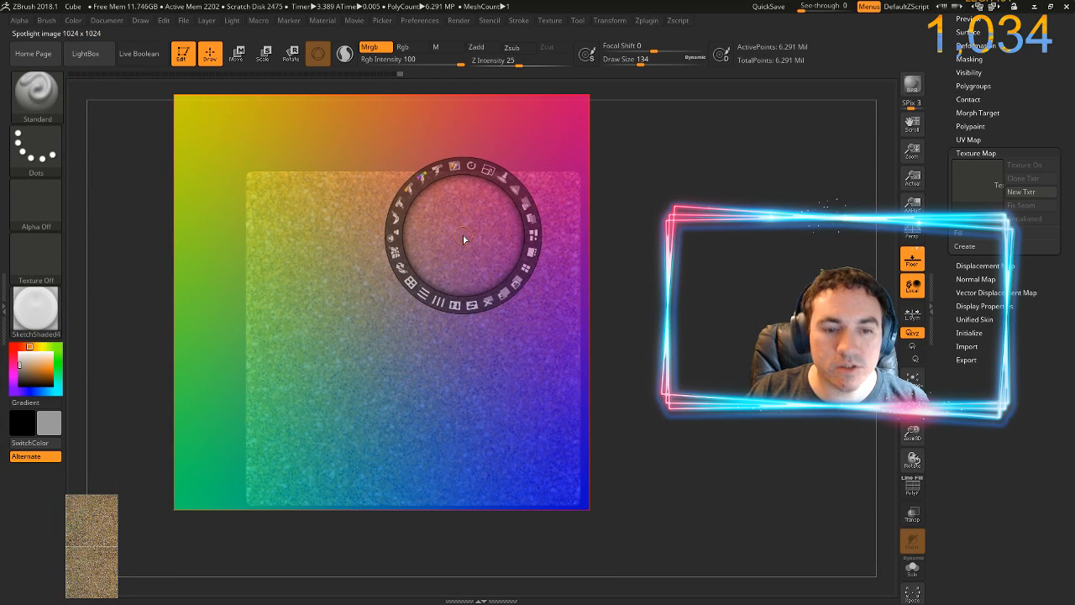
key("shift+z")
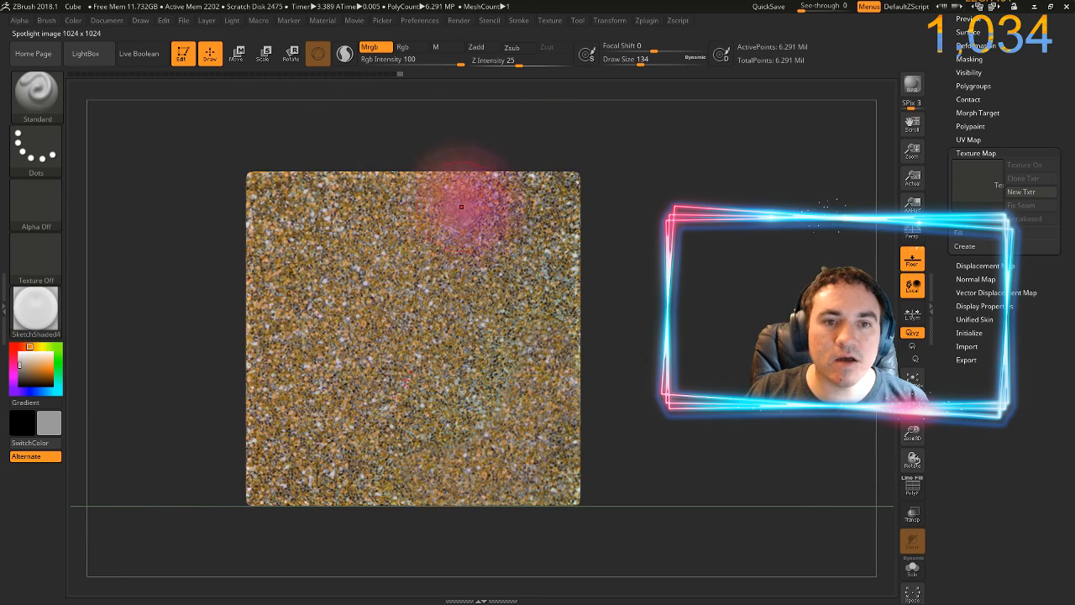
Lower the RGB intensity to 3 and paint soft blue, red, orange and green tints from the gradient over the glitter face
left_click_drag(414, 60, 394, 64)
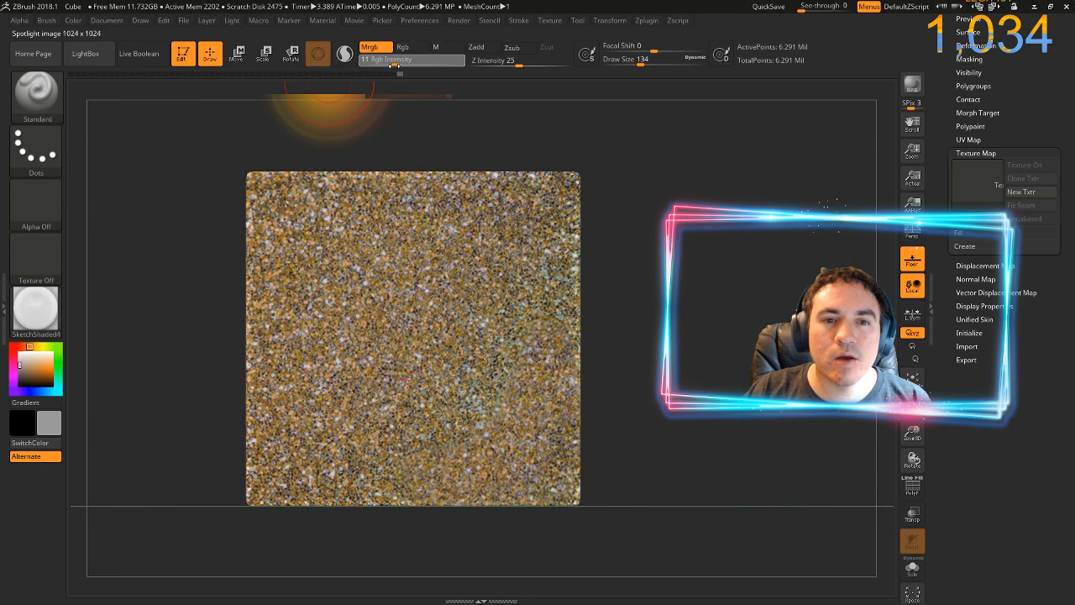
left_click_drag(539, 451, 553, 452)
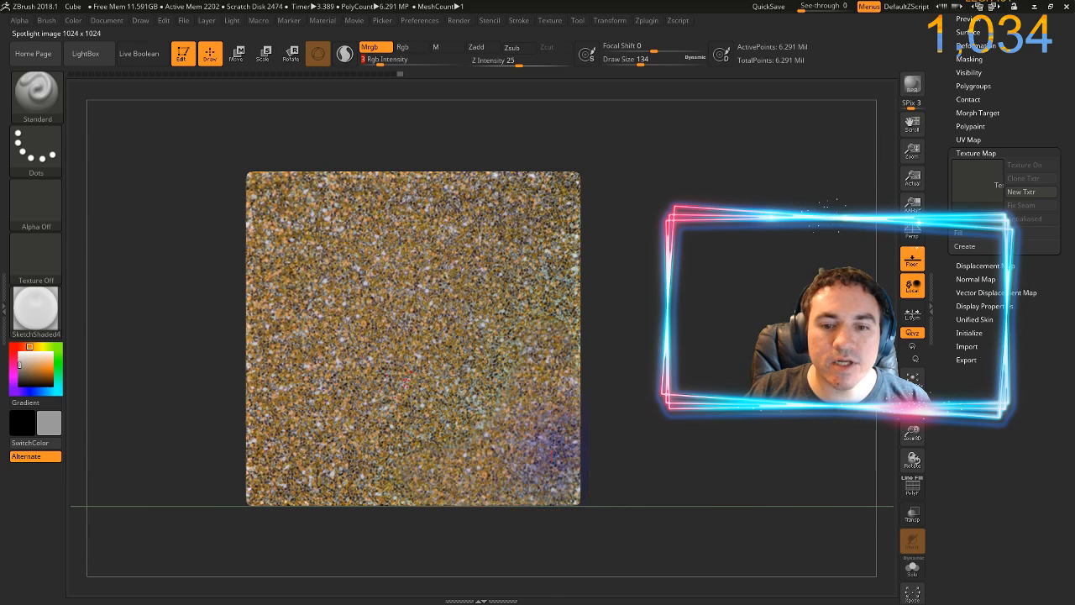
mouse_move(556, 512)
left_mouse_down()
mouse_move(491, 470)
mouse_move(508, 479)
mouse_move(474, 498)
mouse_move(454, 378)
mouse_move(470, 394)
mouse_move(537, 369)
left_mouse_up()
mouse_move(606, 313)
left_mouse_down()
mouse_move(421, 453)
mouse_move(449, 423)
left_mouse_up()
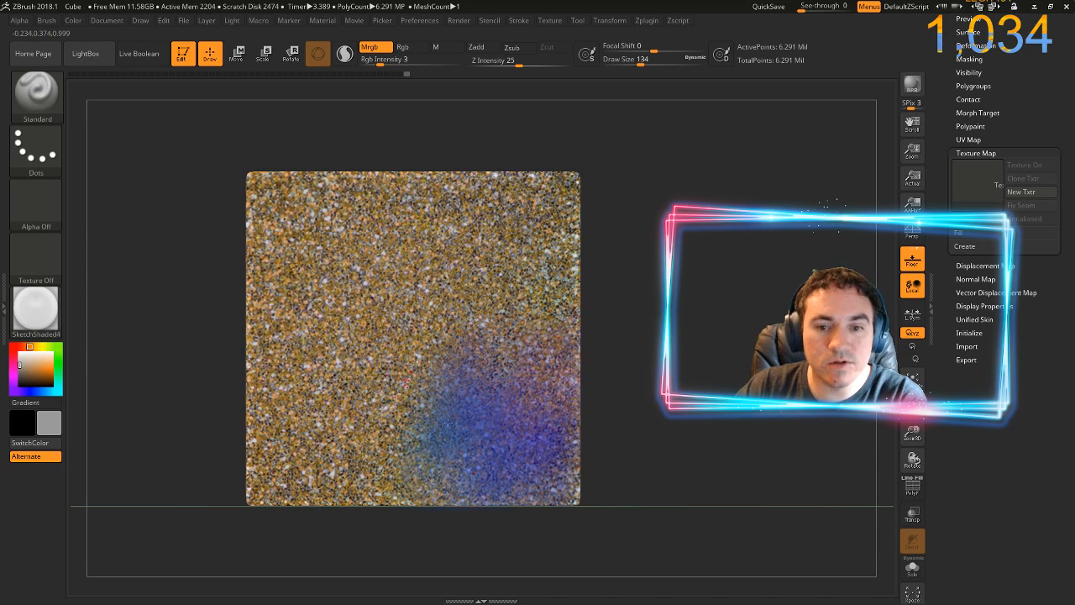
mouse_move(411, 495)
left_mouse_down()
mouse_move(564, 470)
mouse_move(477, 302)
left_mouse_up()
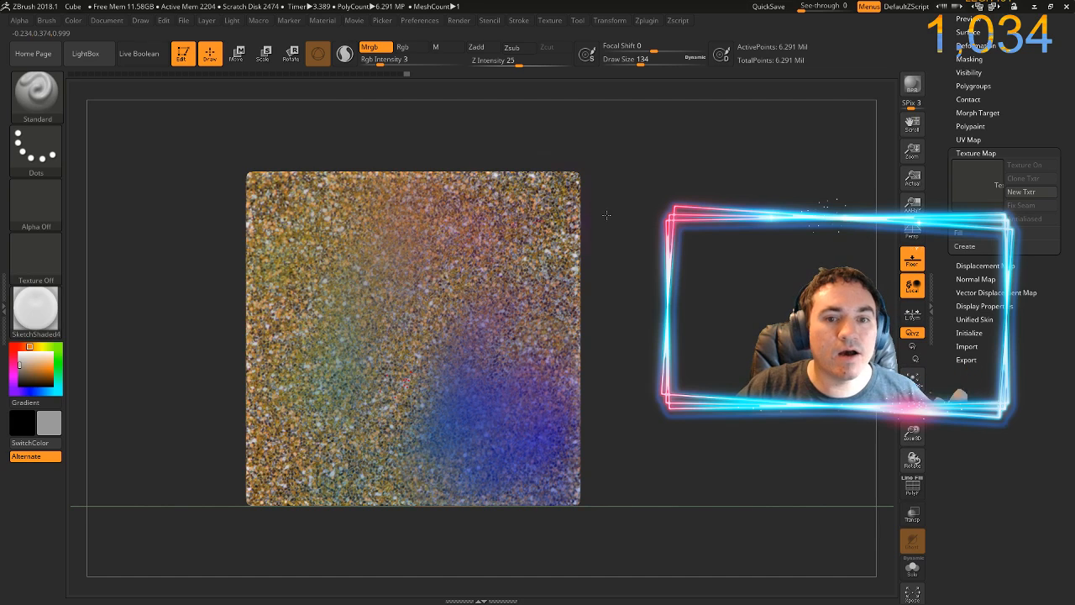
left_click(359, 361)
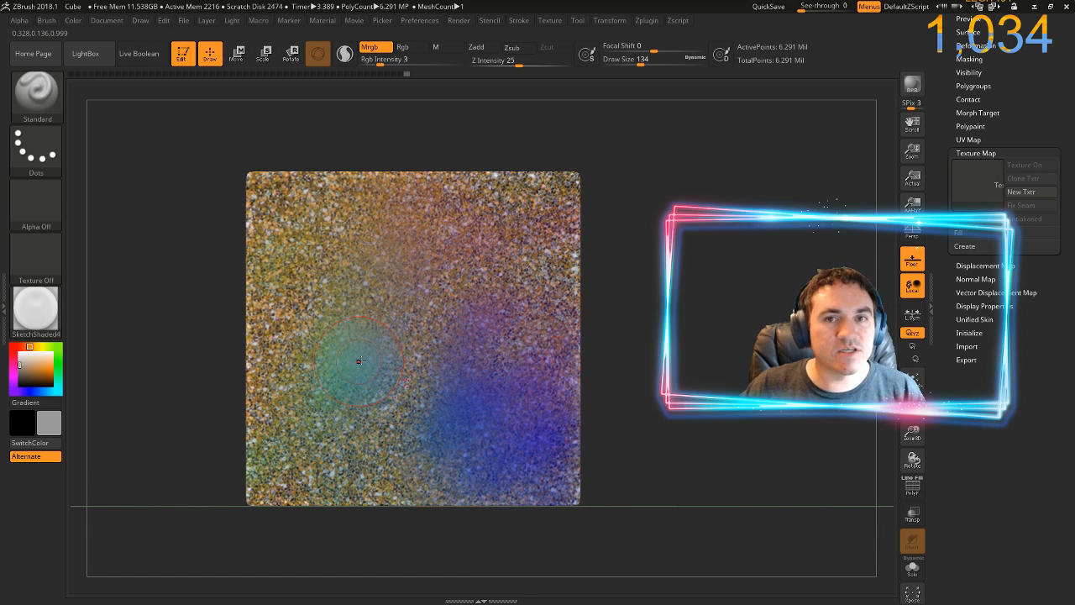